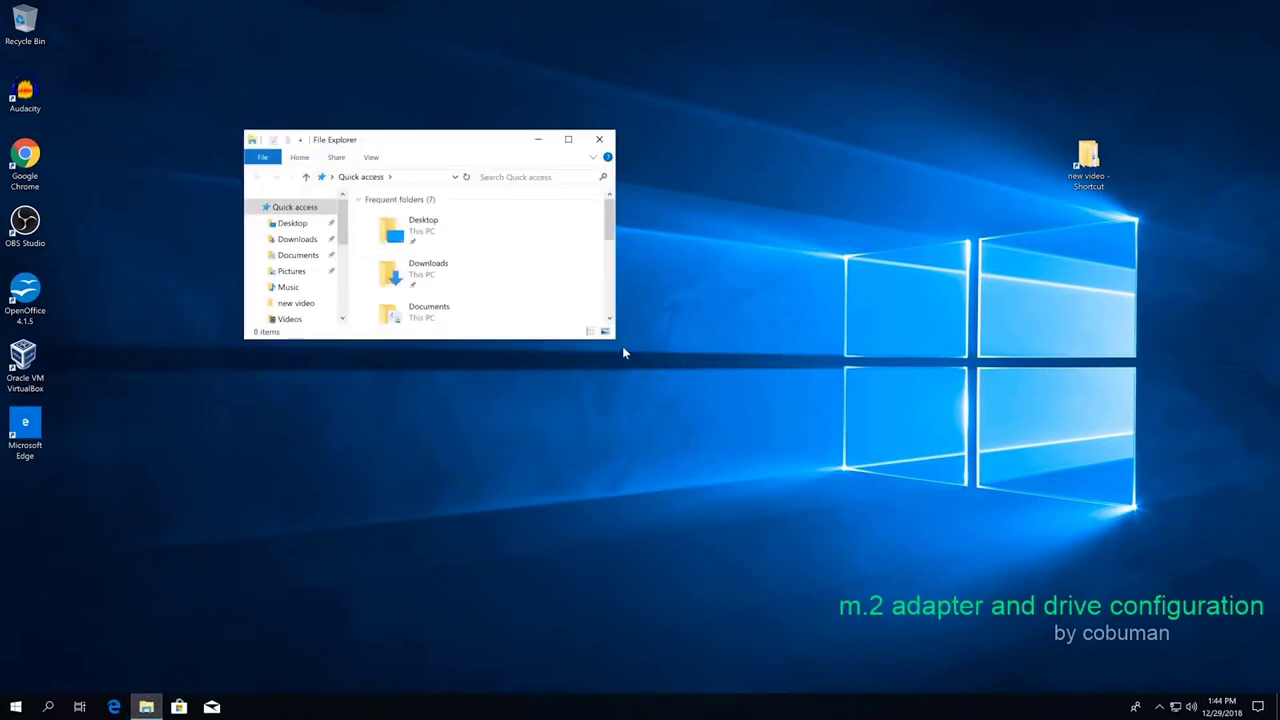
Enlarge the File Explorer window, view the drives listed under This PC, and minimize the window.
drag(617, 343, 831, 498)
drag(1098, 656, 1099, 657)
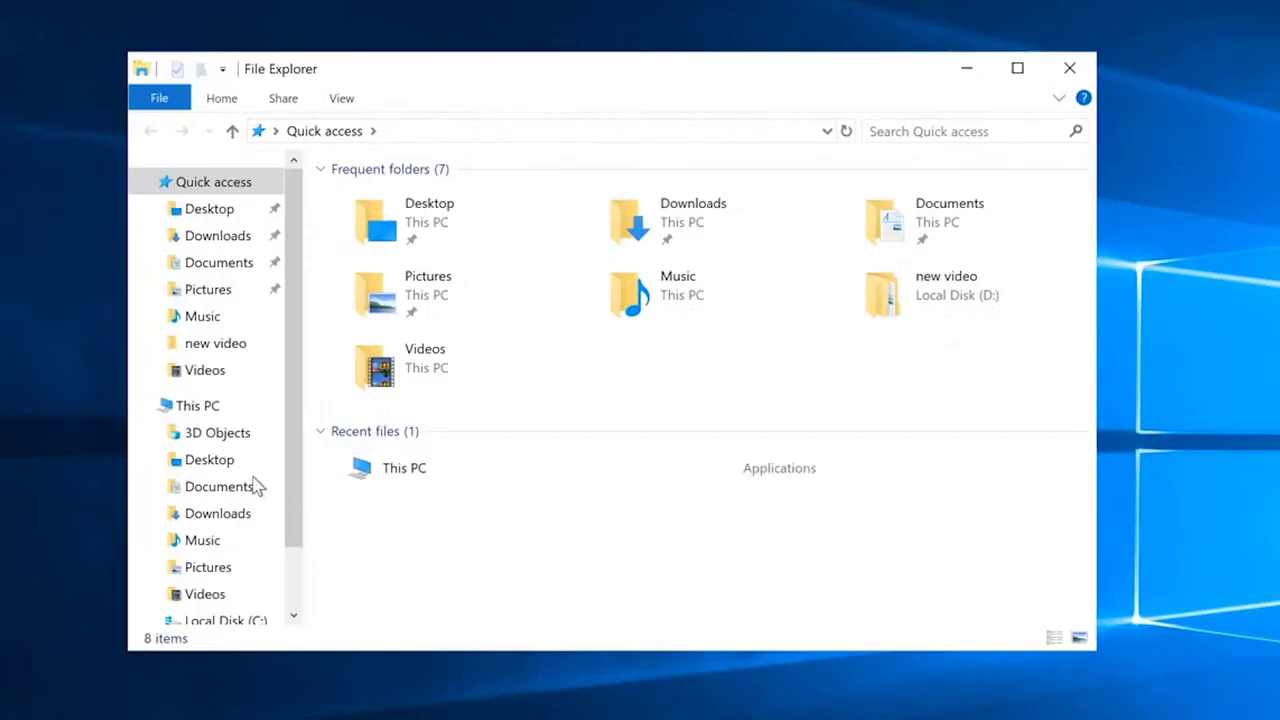
click(215, 410)
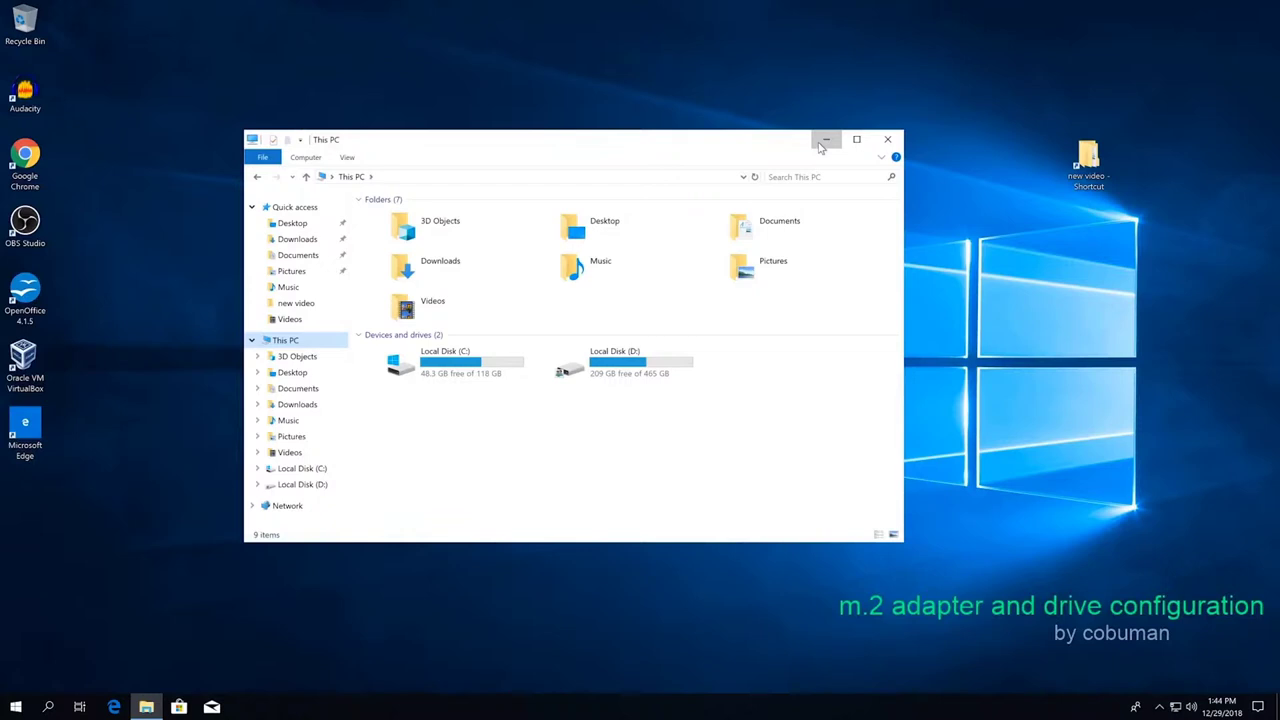
click(824, 141)
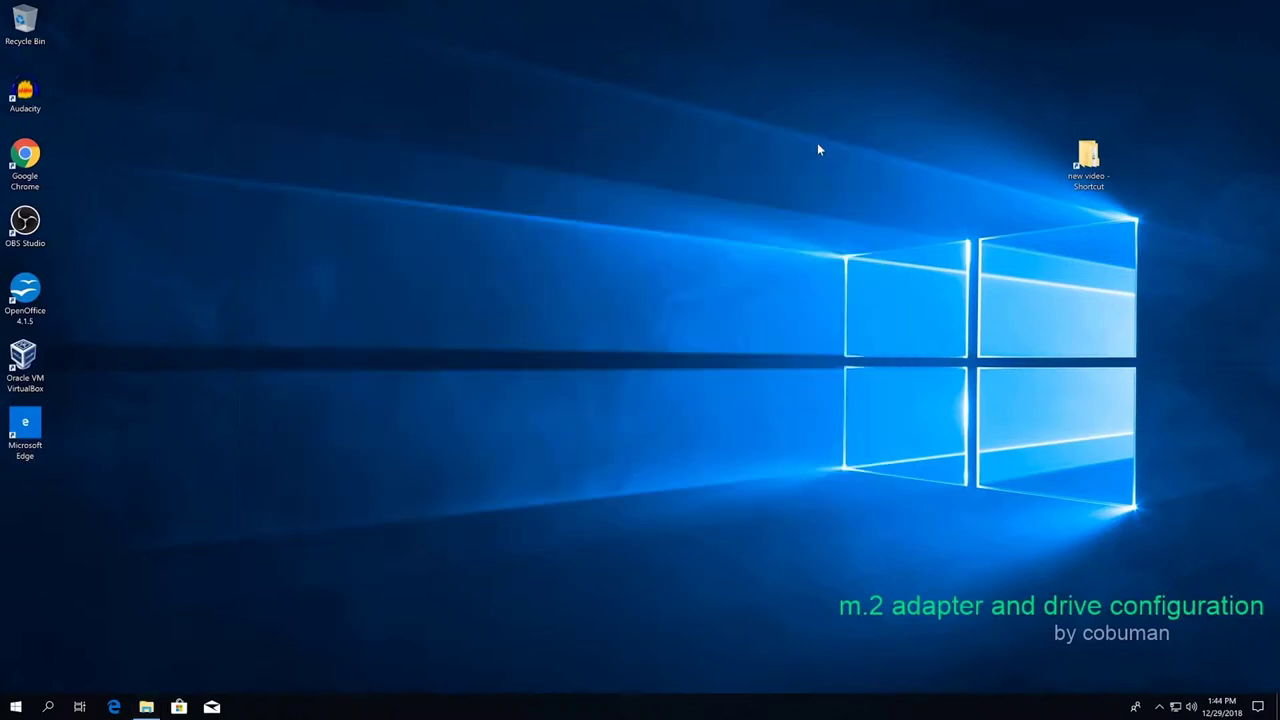
click(44, 708)
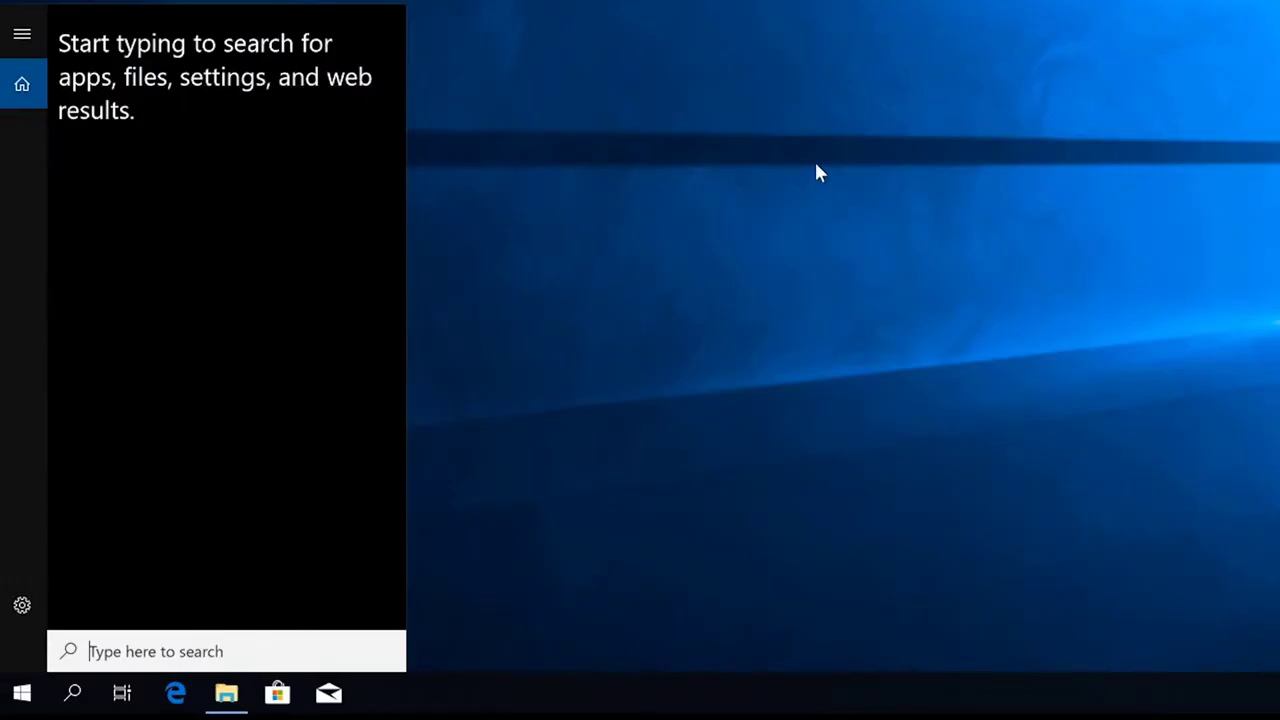
text(device)
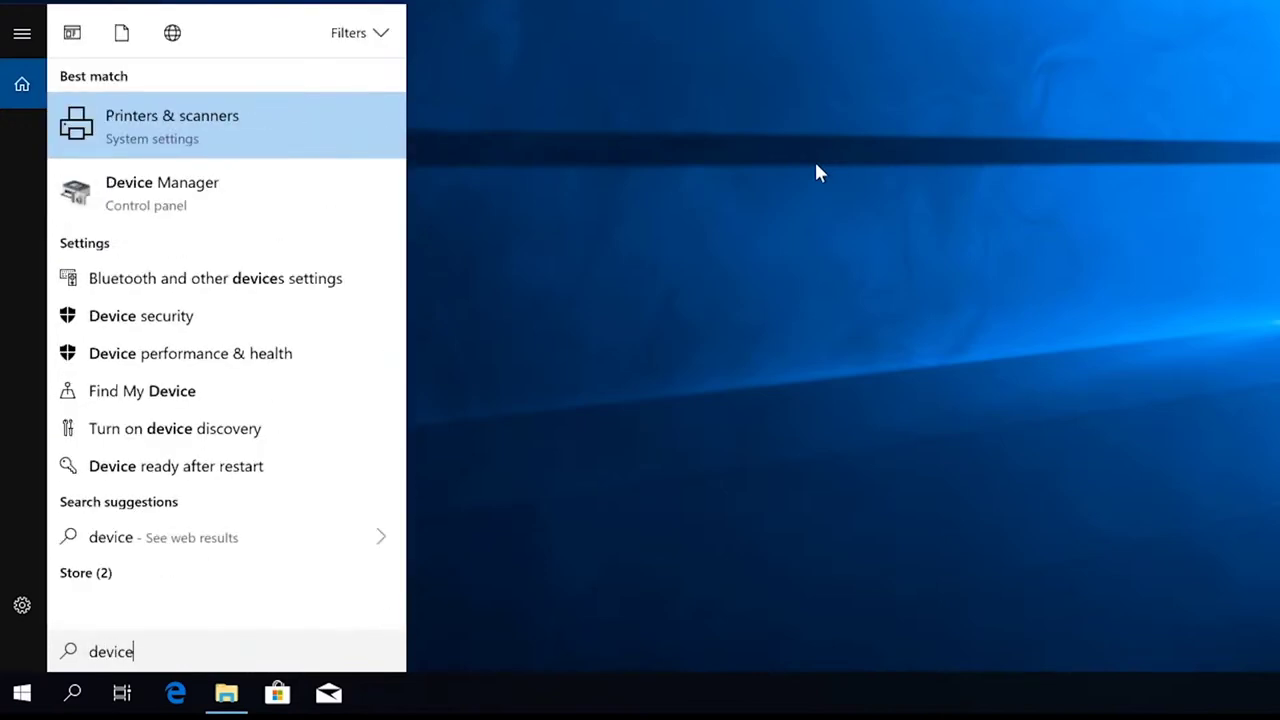
key(Down)
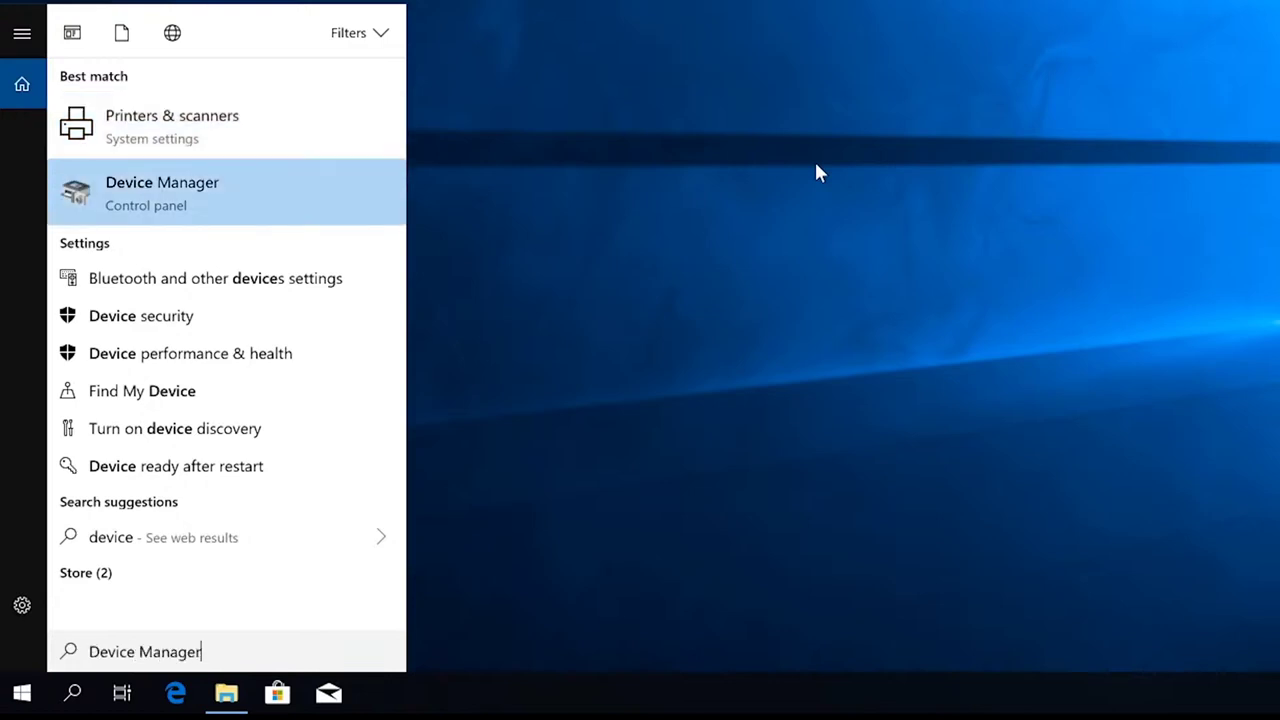
key(BackSpace)
key(BackSpace)
key(BackSpace)
key(BackSpace)
key(BackSpace)
key(BackSpace)
key(BackSpace)
key(BackSpace)
key(BackSpace)
key(BackSpace)
key(BackSpace)
key(BackSpace)
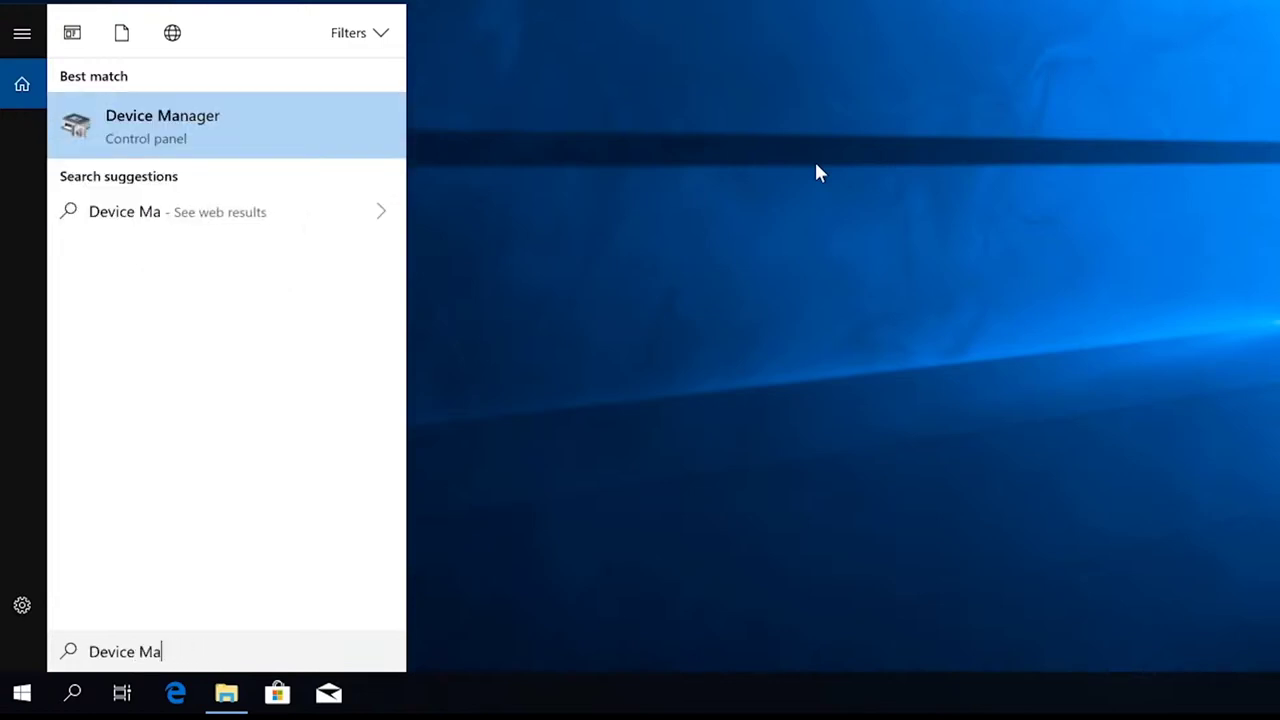
key(BackSpace)
key(BackSpace)
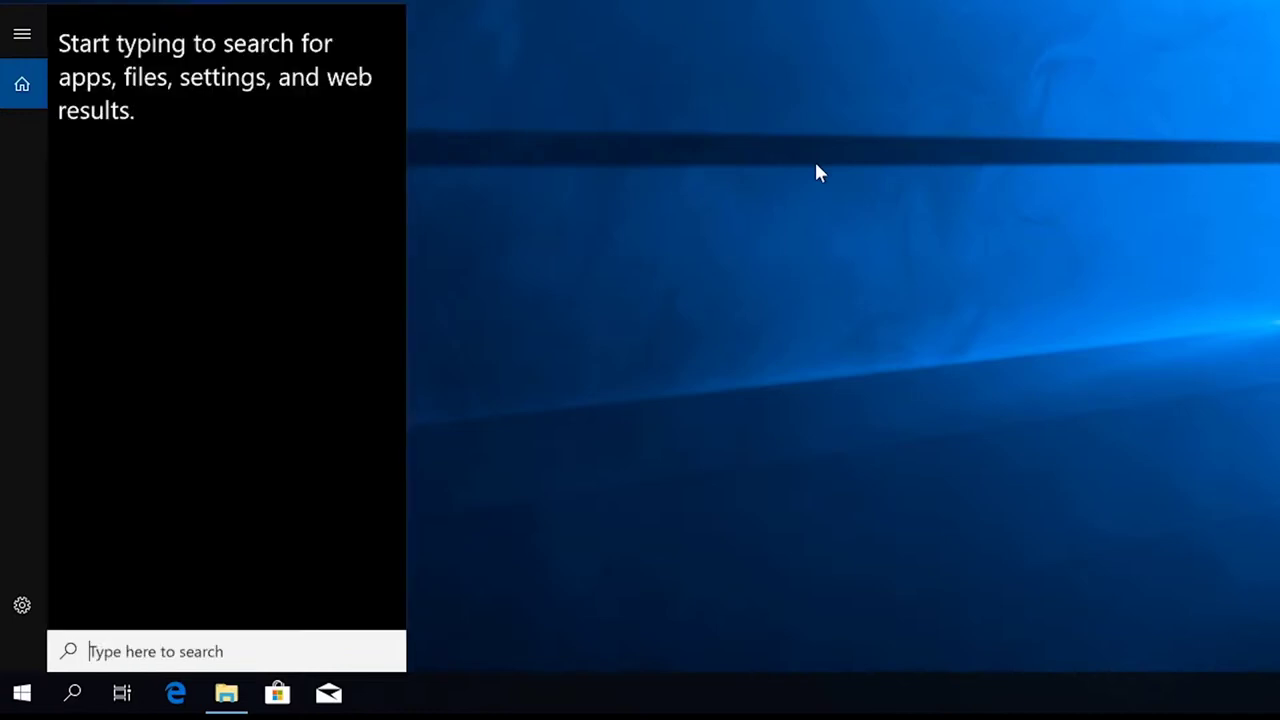
Search Windows for "my computer" and open the properties of This PC.
text(myc co)
key(BackSpace)
key(BackSpace)
key(BackSpace)
key(BackSpace)
text(computer)
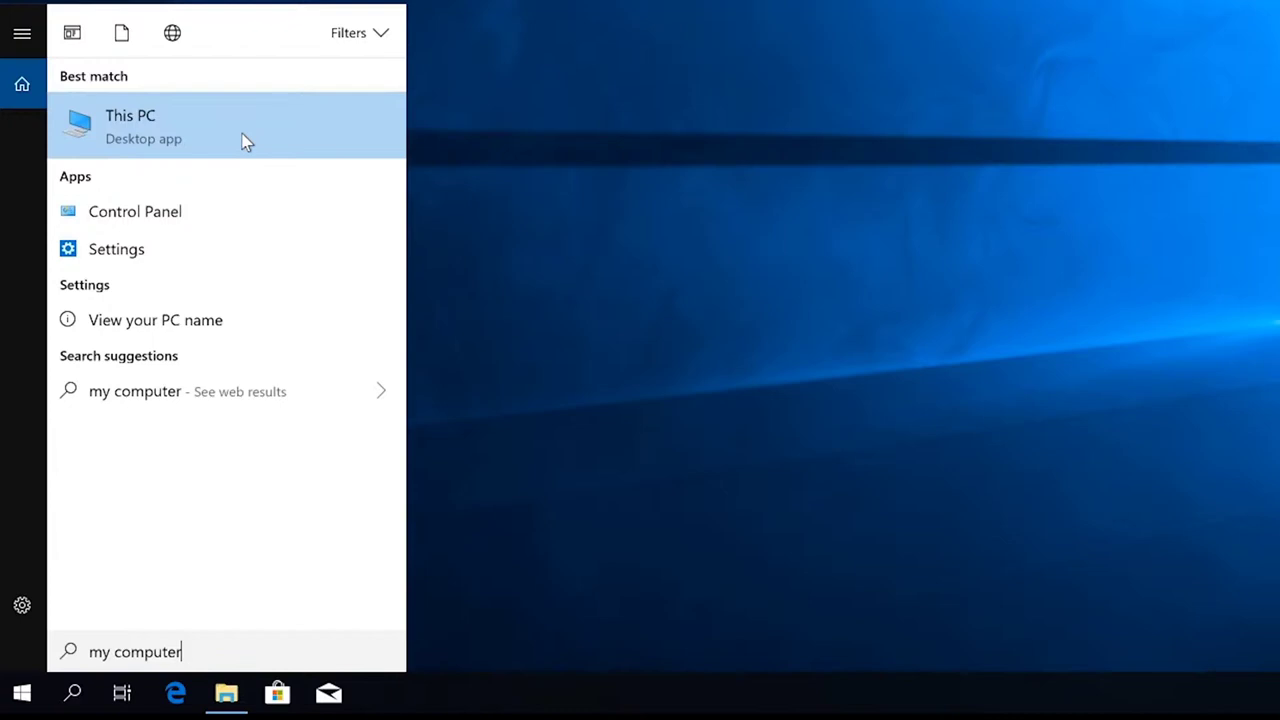
click(168, 136)
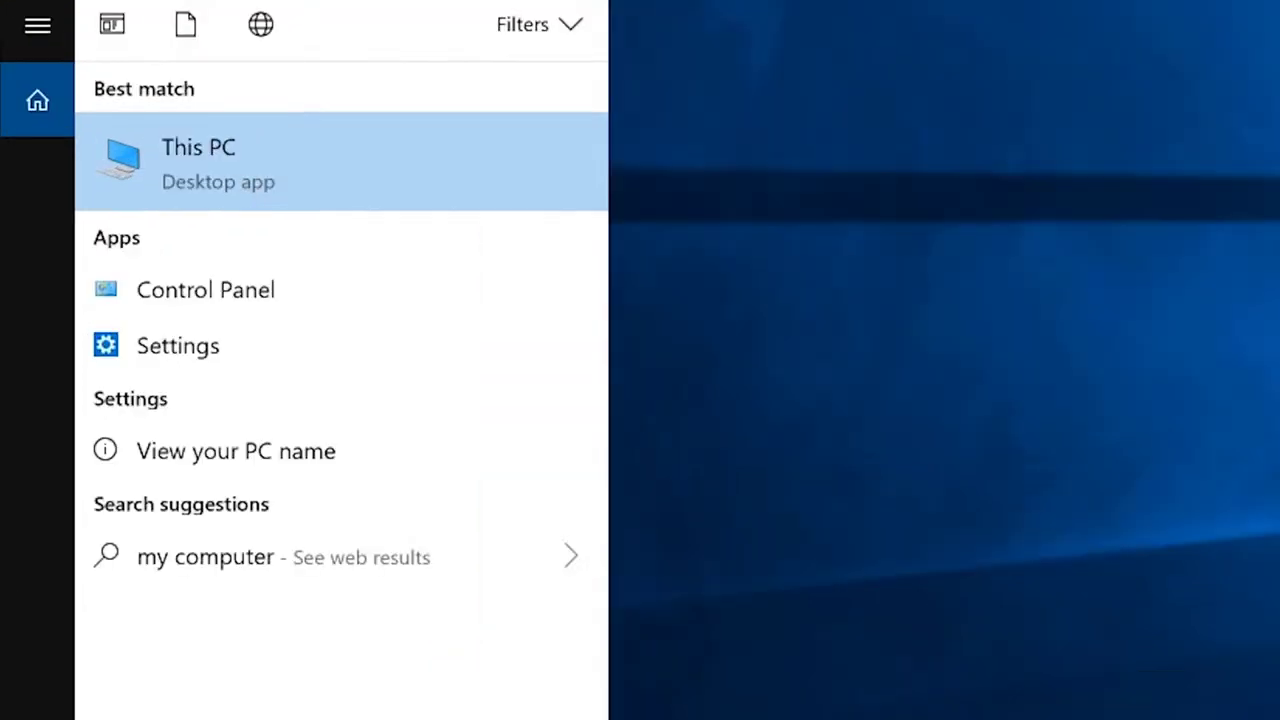
right_click(241, 172)
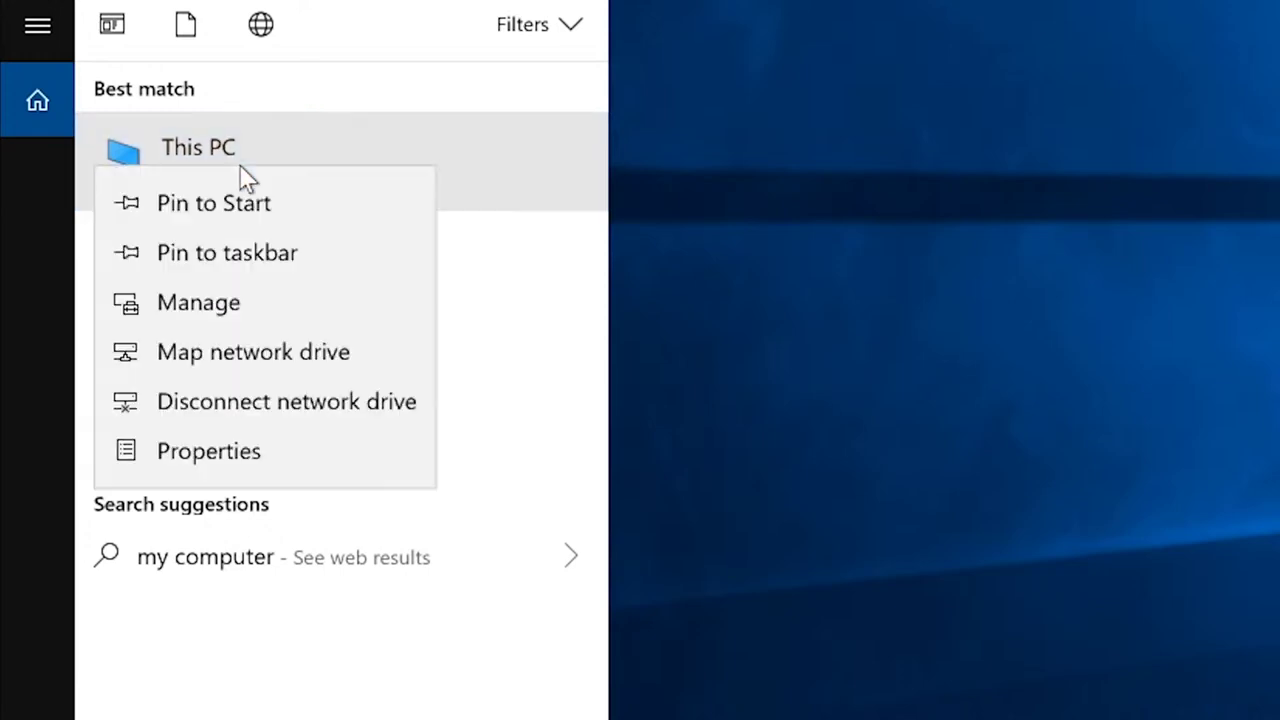
click(254, 452)
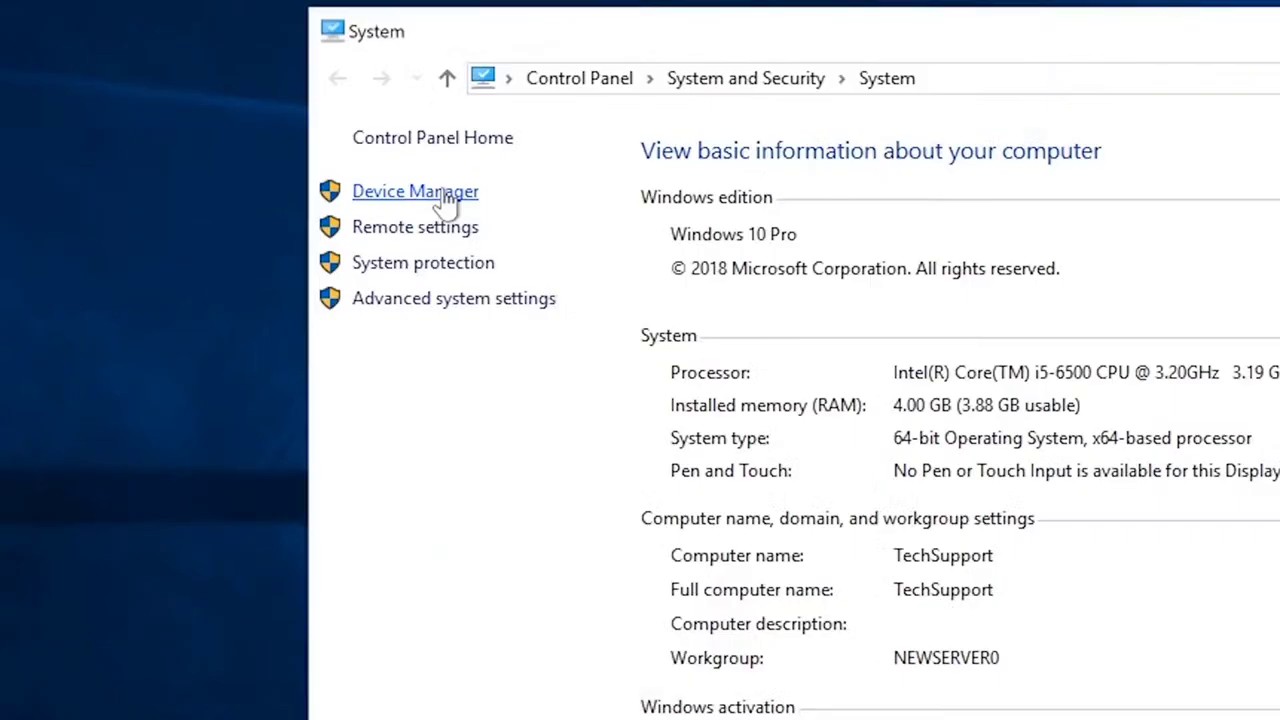
Open Device Manager from the System window, enlarge it, and expand the Storage controllers category.
click(445, 192)
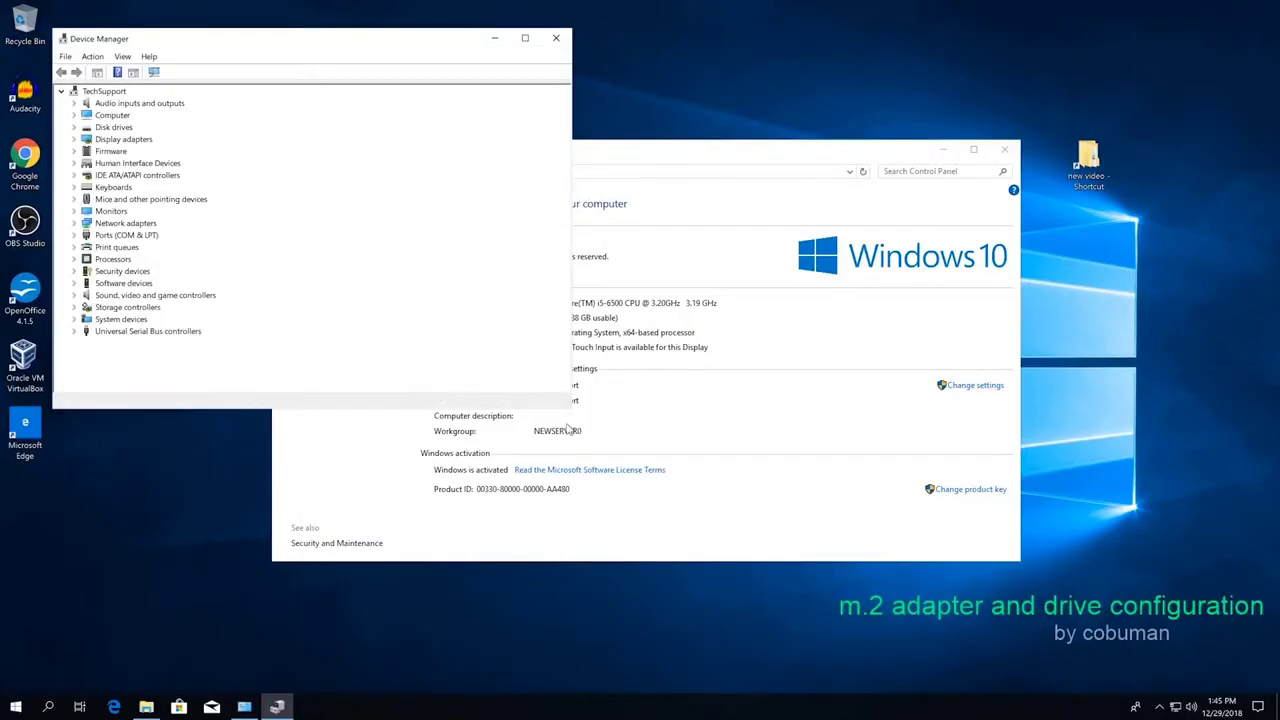
drag(571, 410, 651, 450)
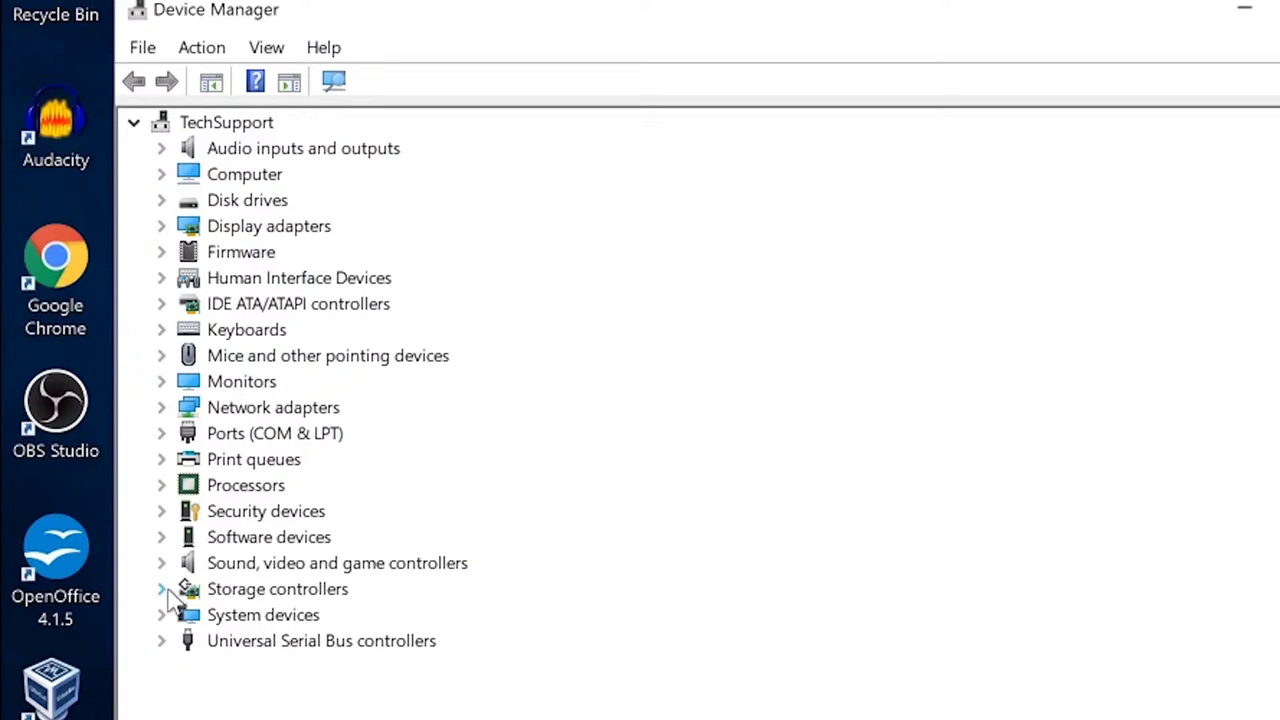
click(165, 590)
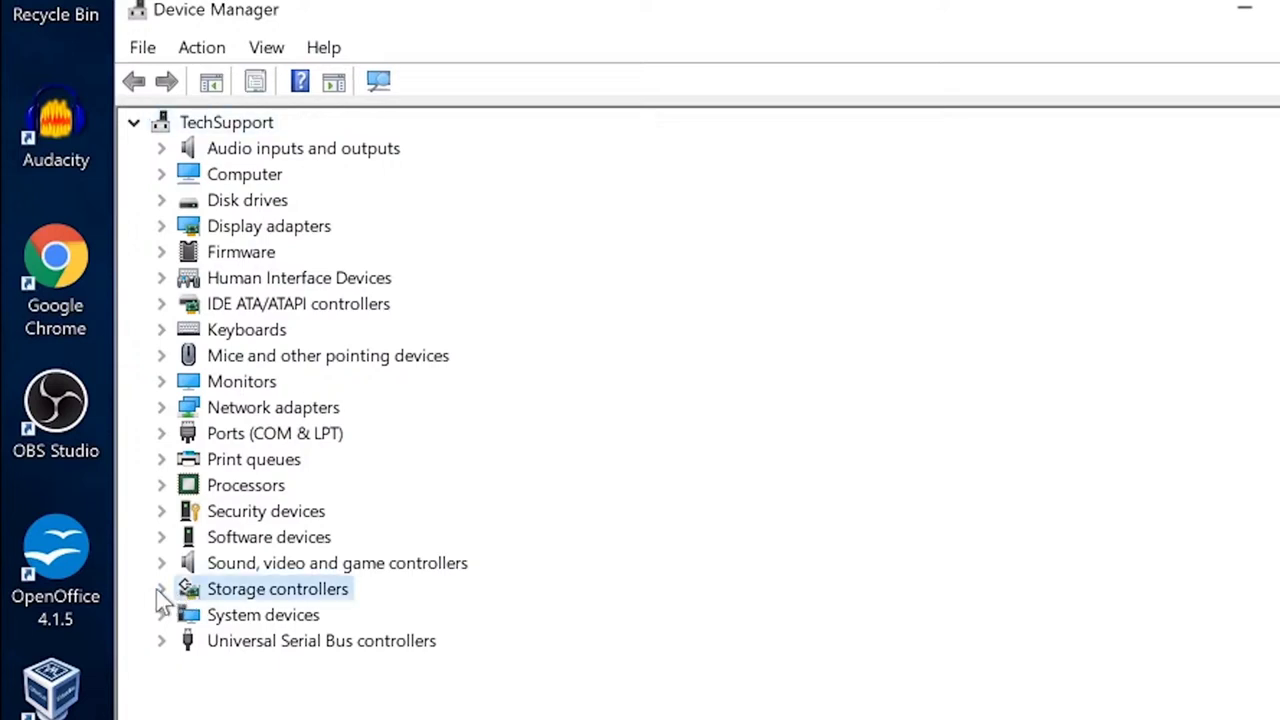
click(163, 591)
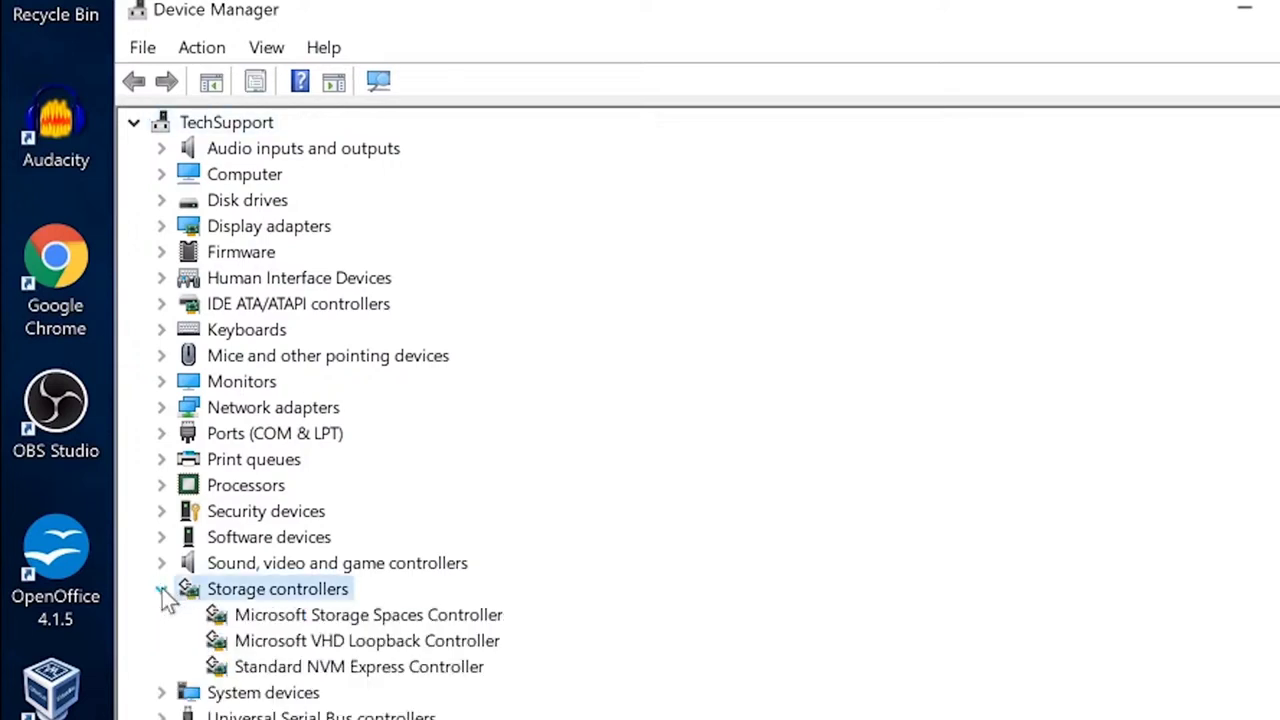
Examine the storage controllers, including Standard NVM Express Controller, and close Device Manager and the System window.
click(336, 675)
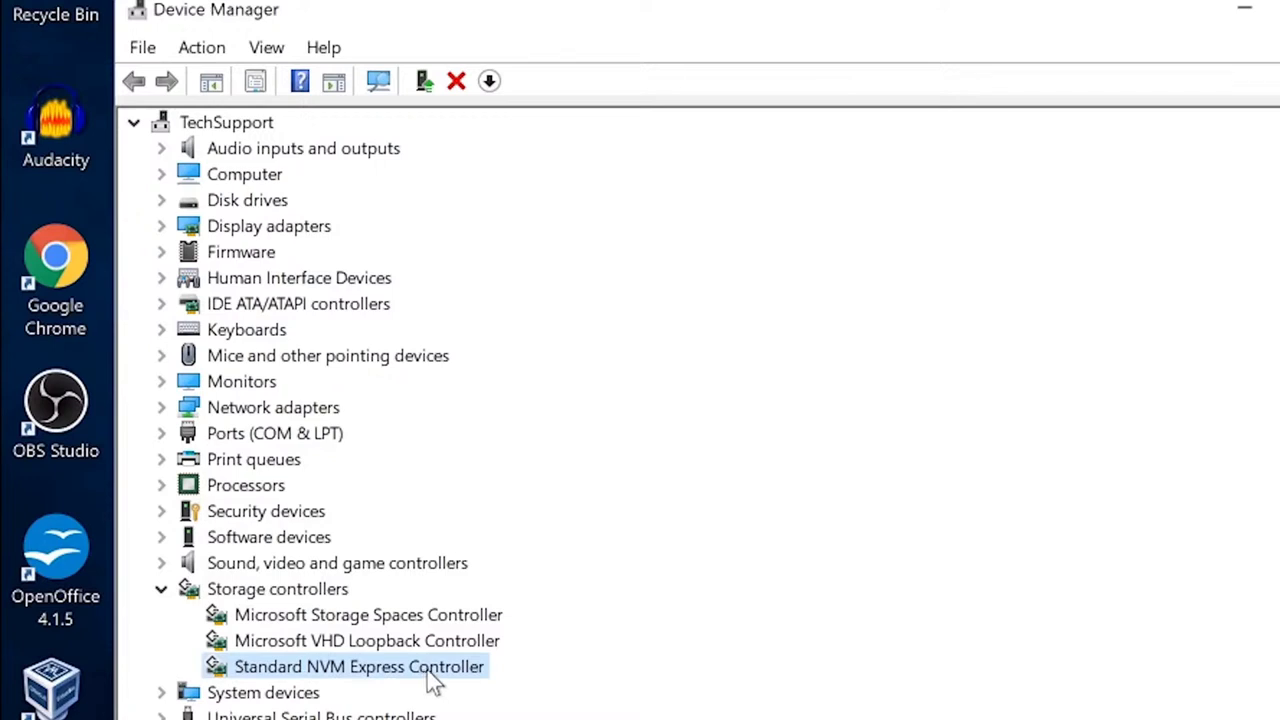
click(323, 648)
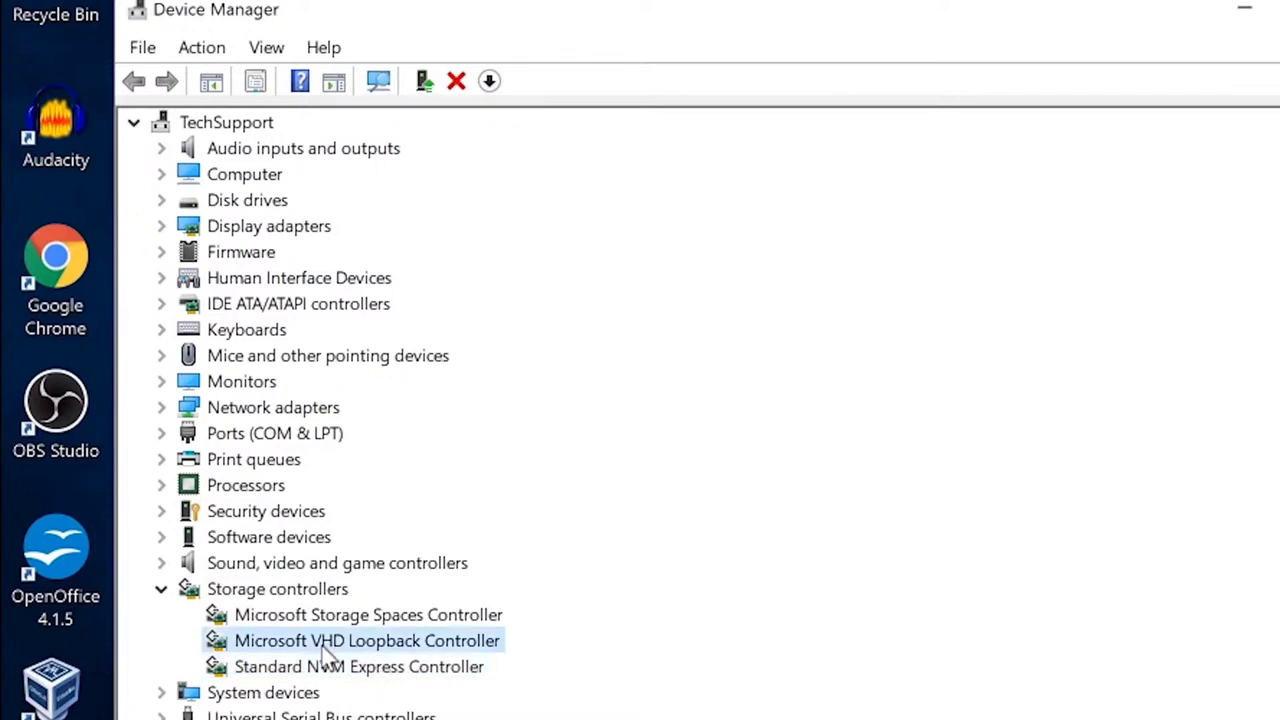
click(369, 618)
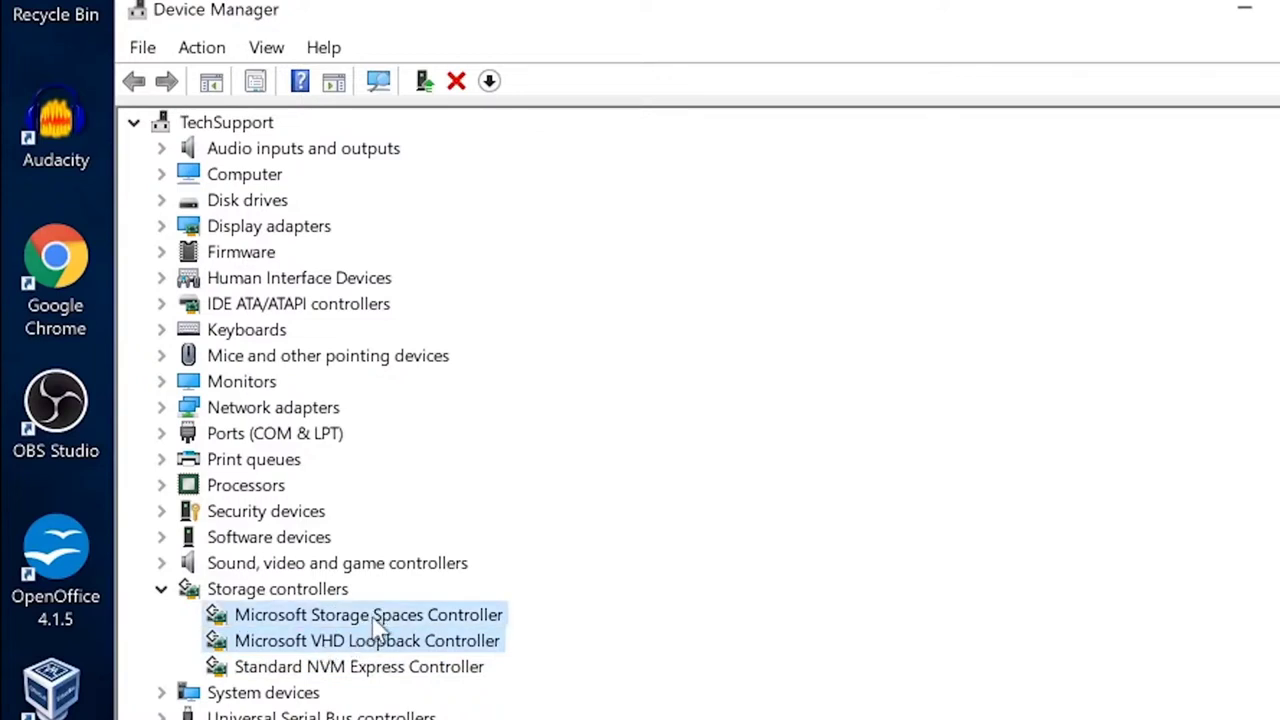
click(372, 645)
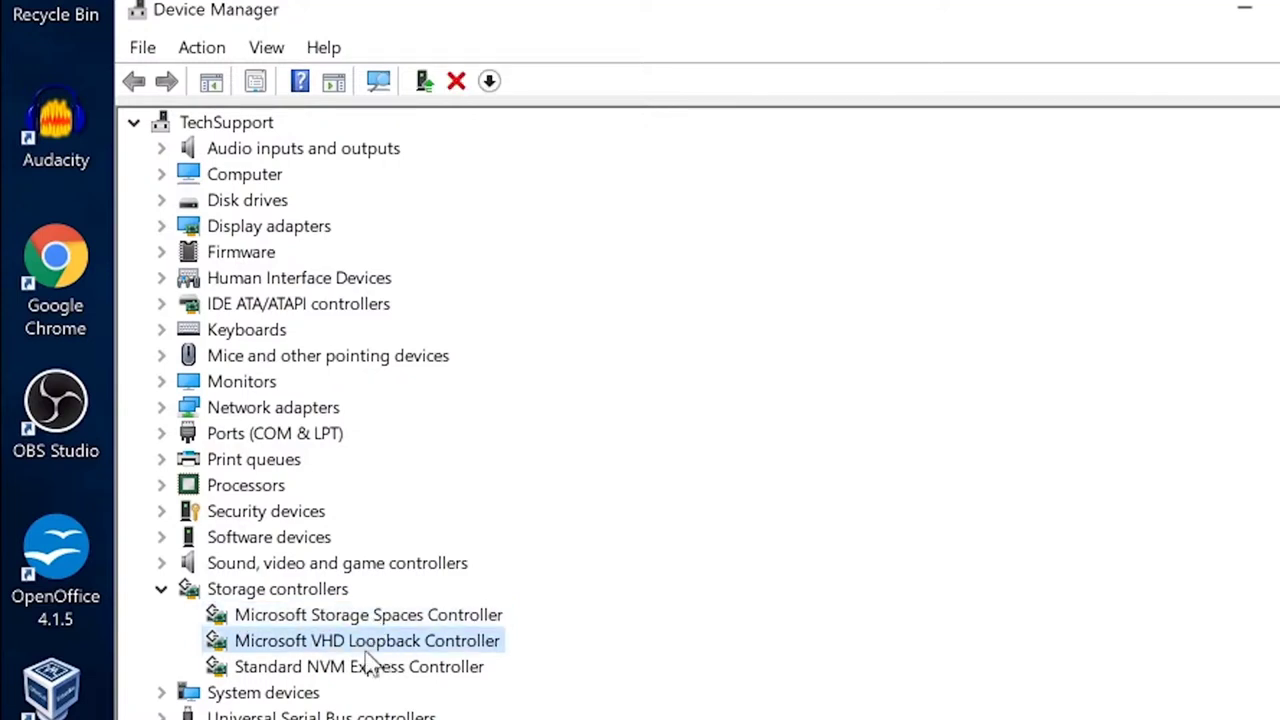
click(304, 668)
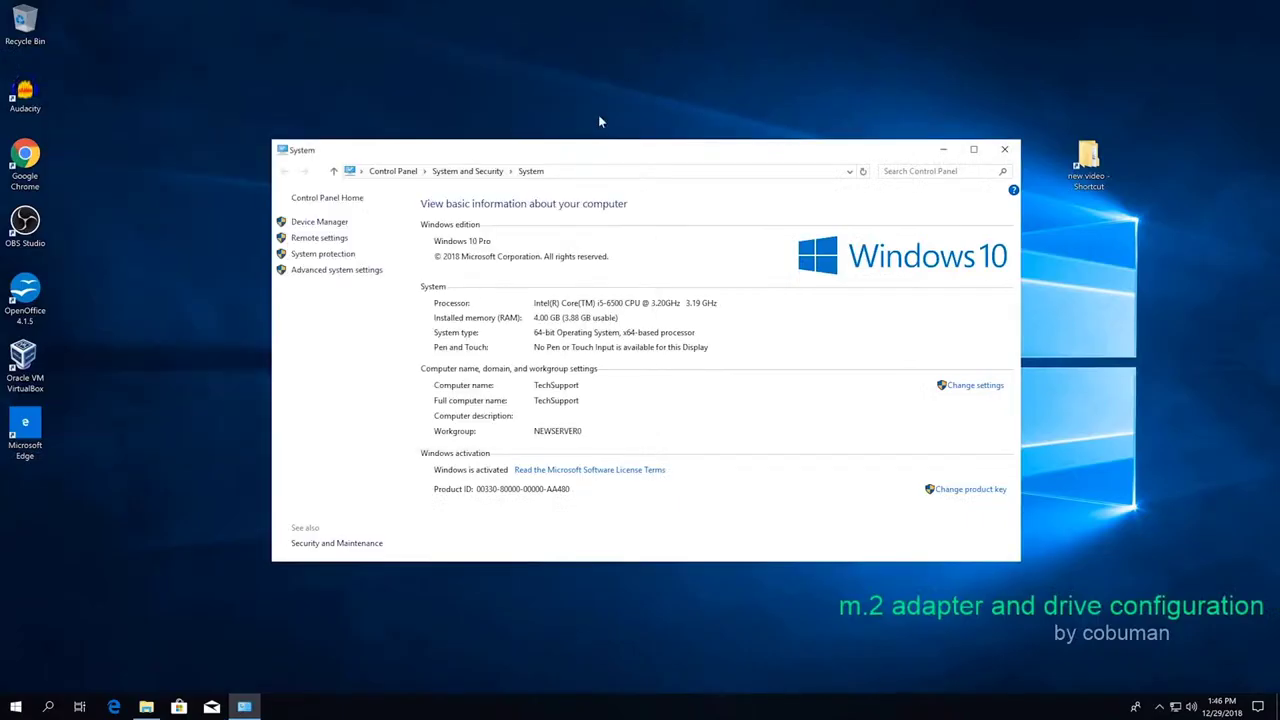
click(1004, 150)
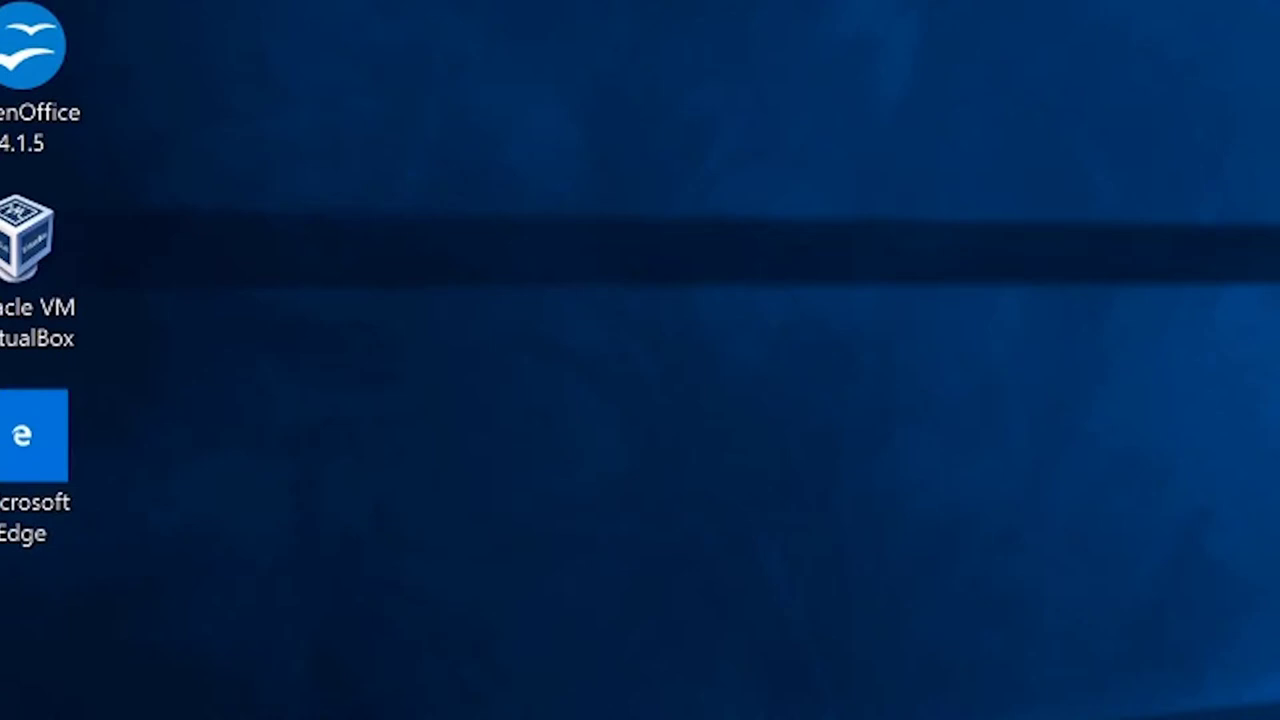
Search Windows for This PC and open Computer Management for it.
click(16, 707)
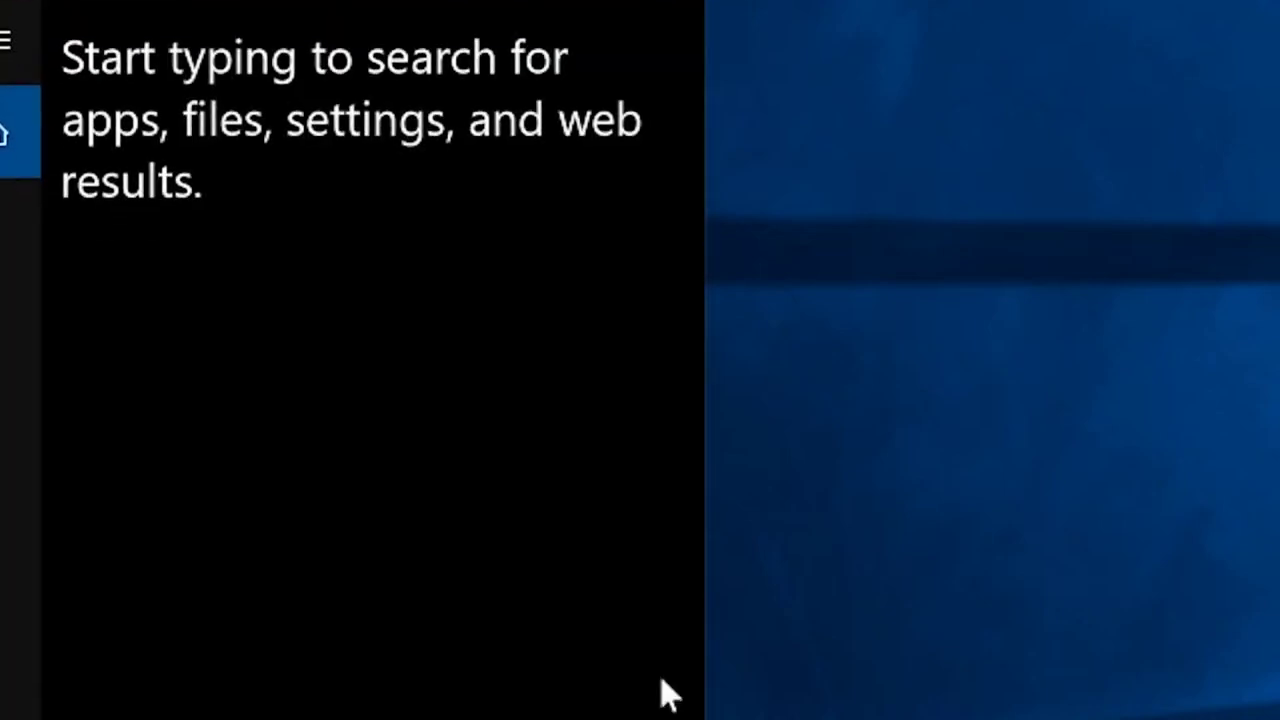
text(this pc)
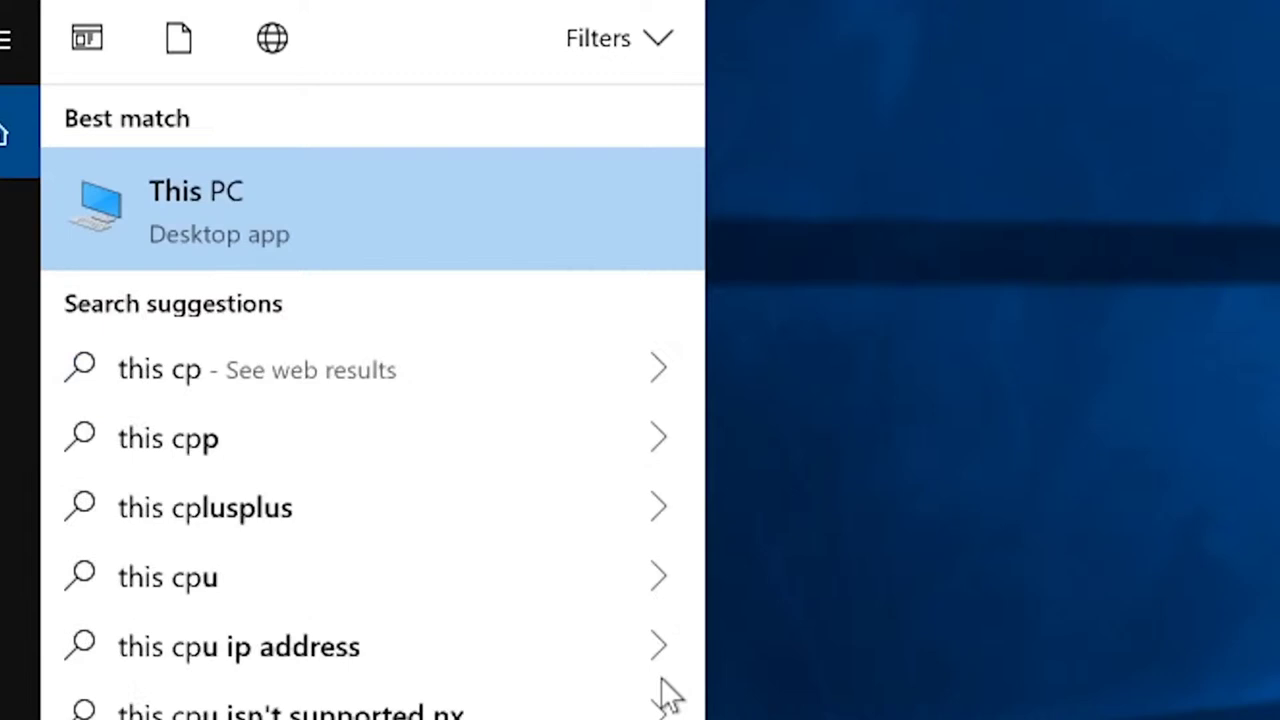
right_click(207, 224)
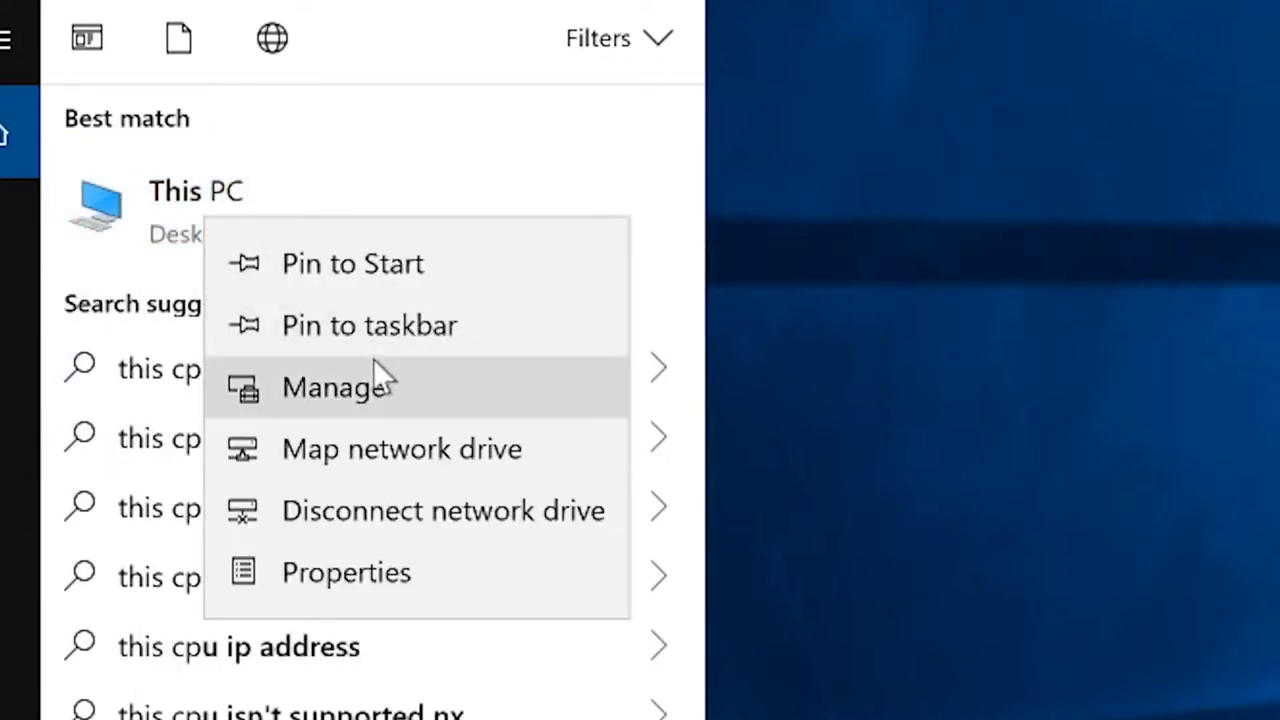
right_click(130, 201)
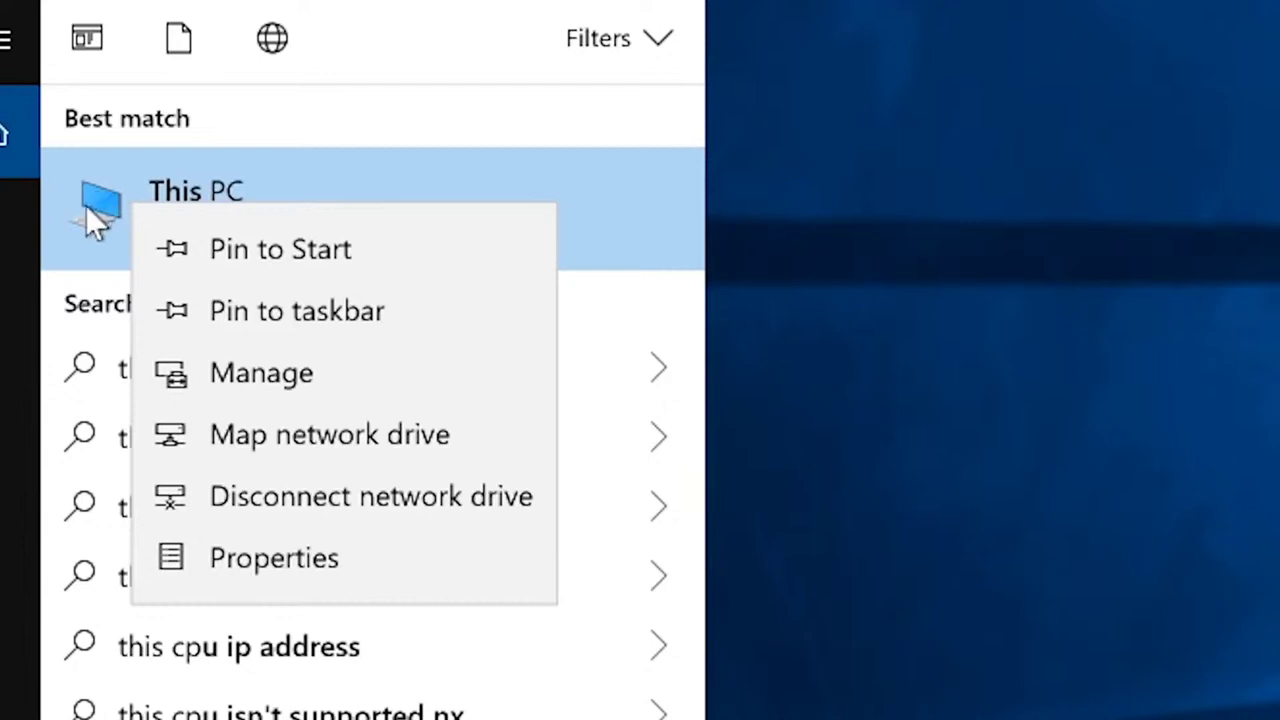
click(294, 380)
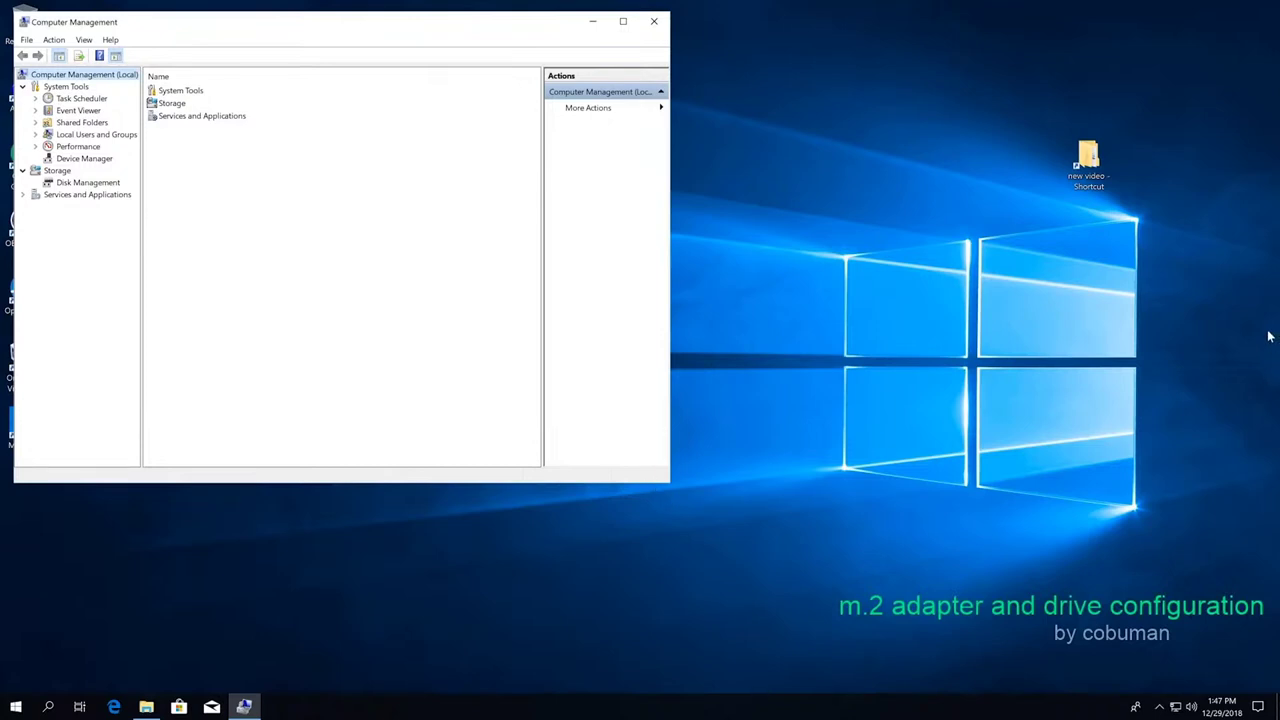
Open Disk Management under Storage and initialize Disk 2 with the GPT (GUID Partition Table) partition style.
click(56, 172)
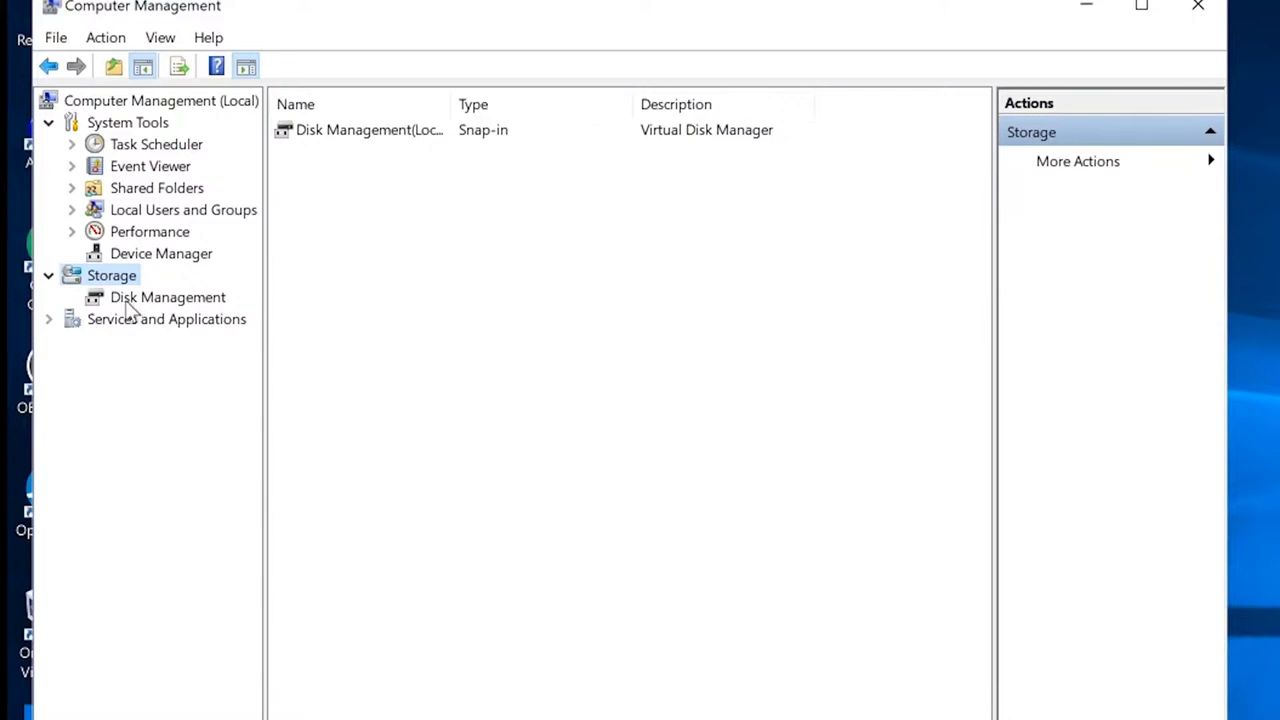
click(128, 302)
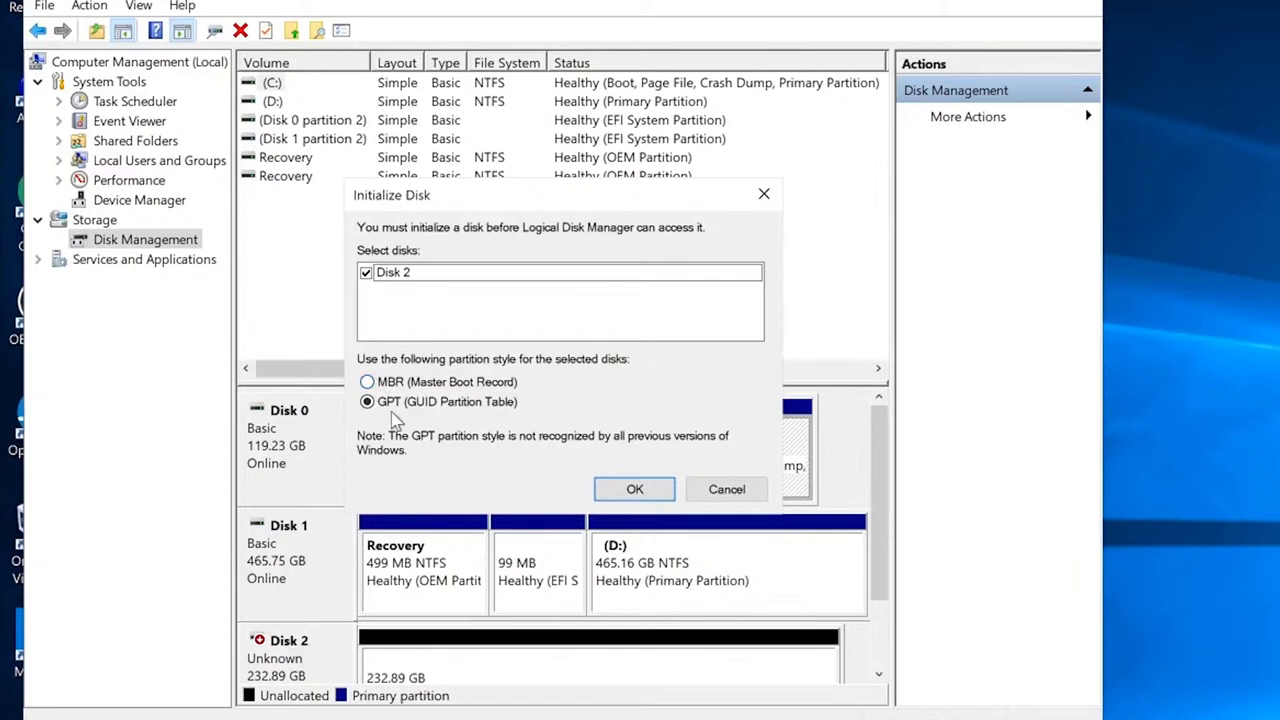
click(405, 383)
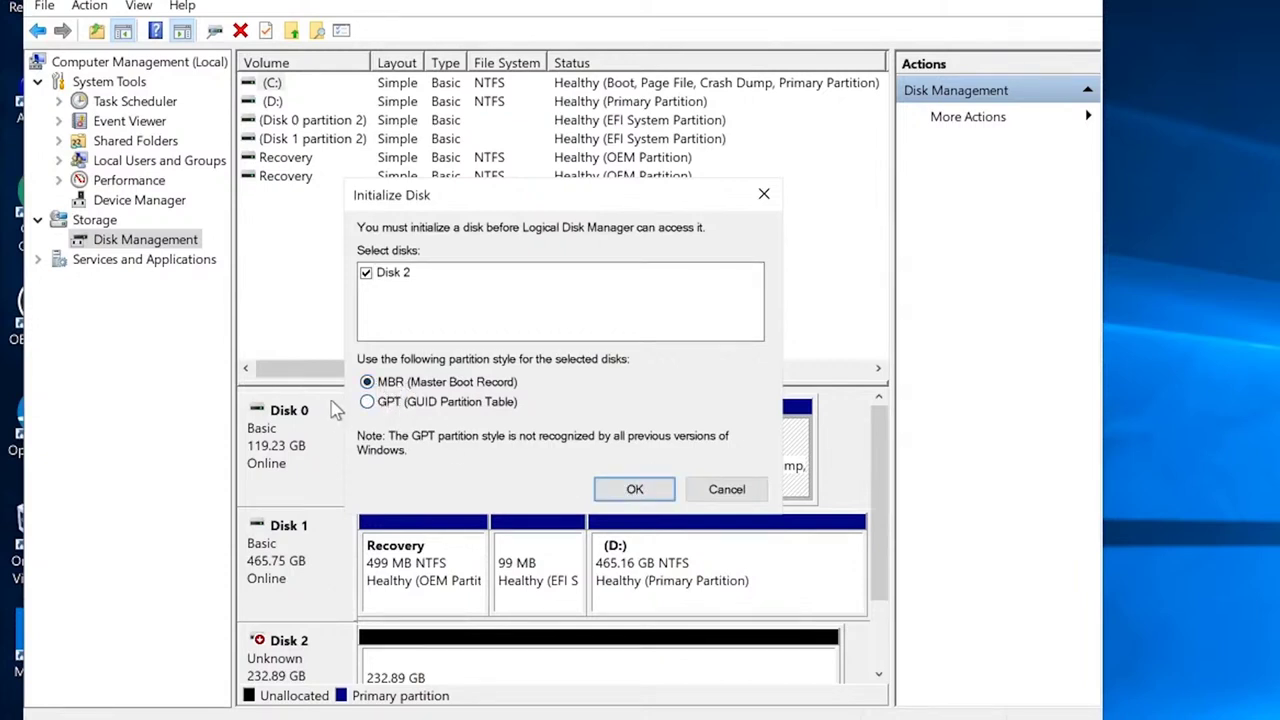
click(393, 410)
click(632, 491)
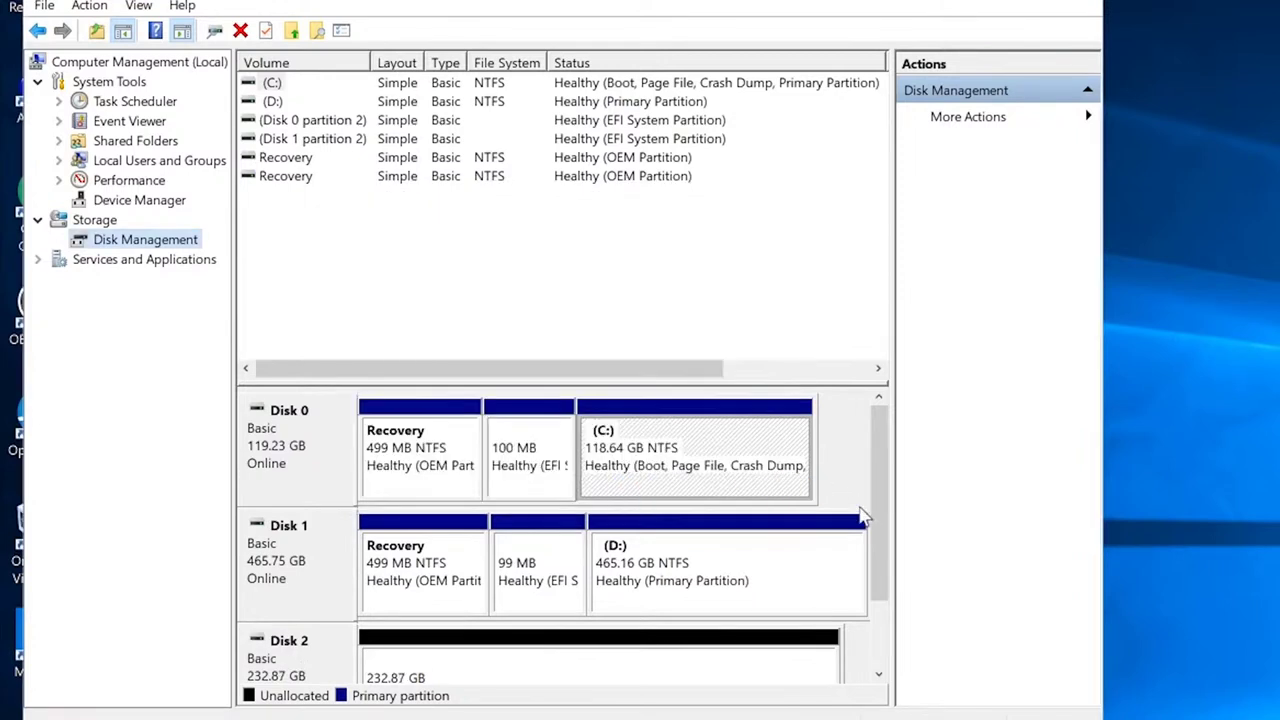
Select Disk 2's unallocated space and place the This PC window beside Disk Management to compare the listed drives.
drag(884, 521, 889, 577)
click(510, 570)
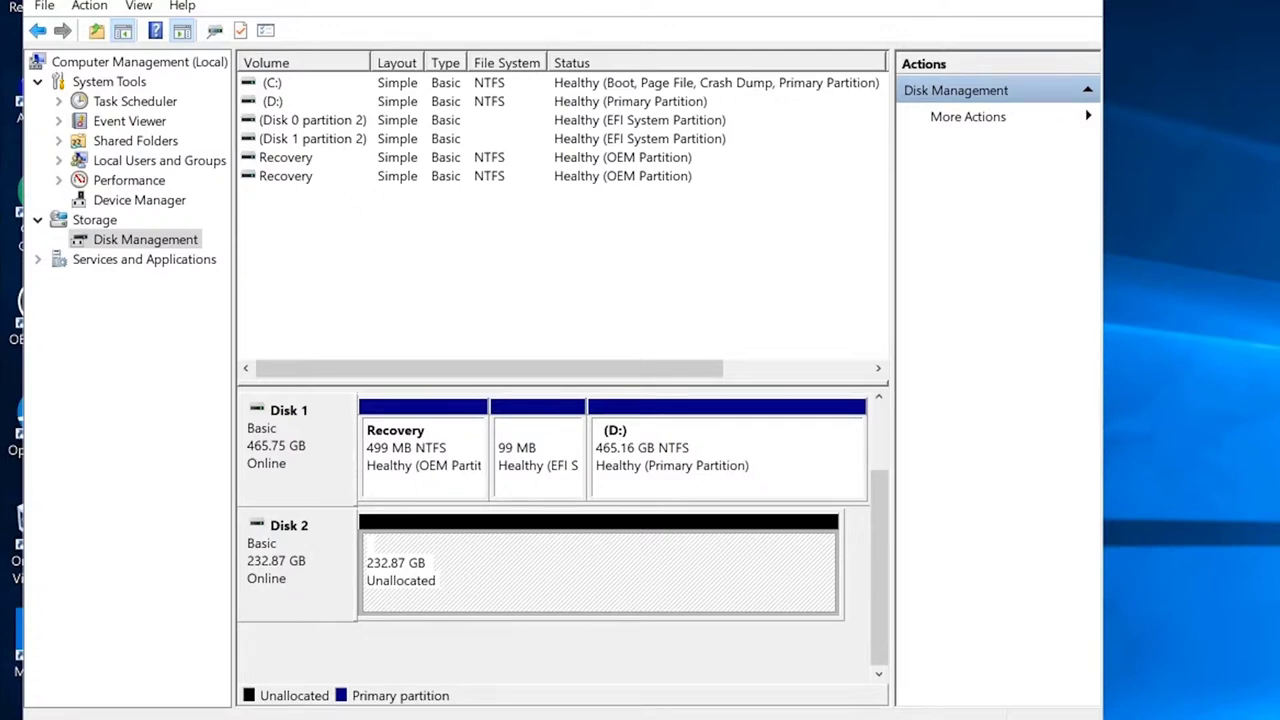
key(super+e)
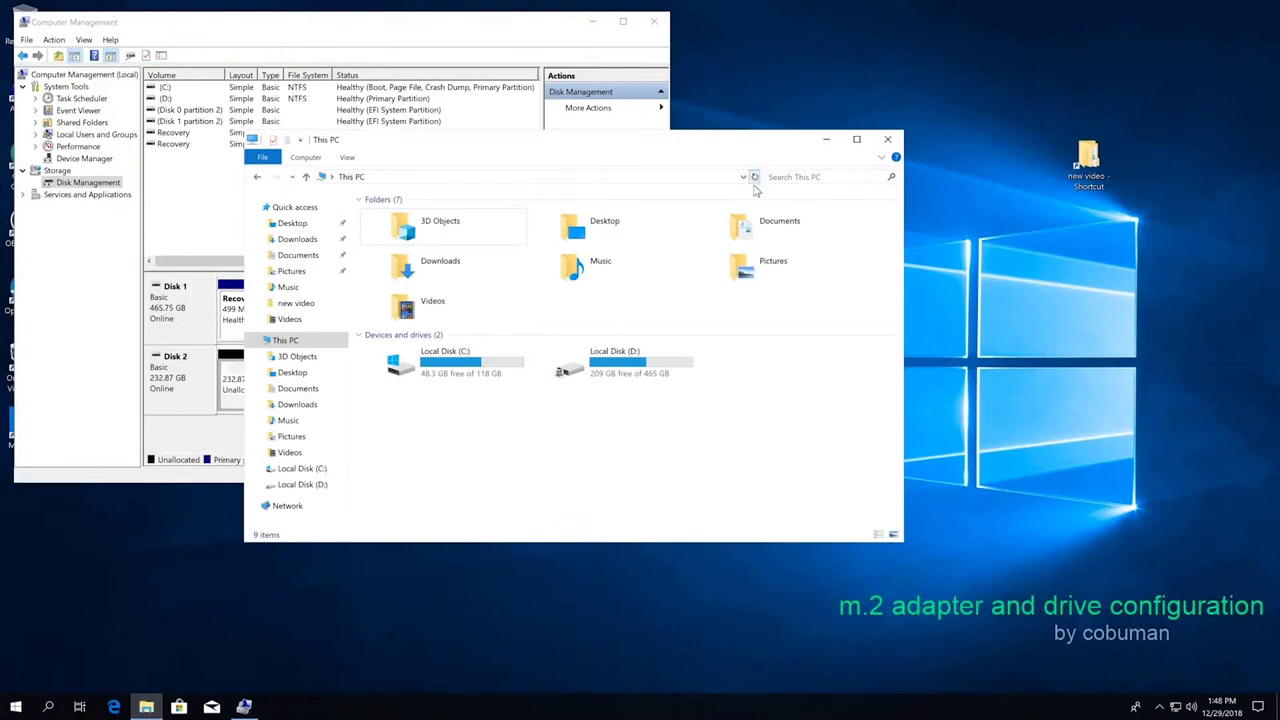
drag(705, 145, 825, 143)
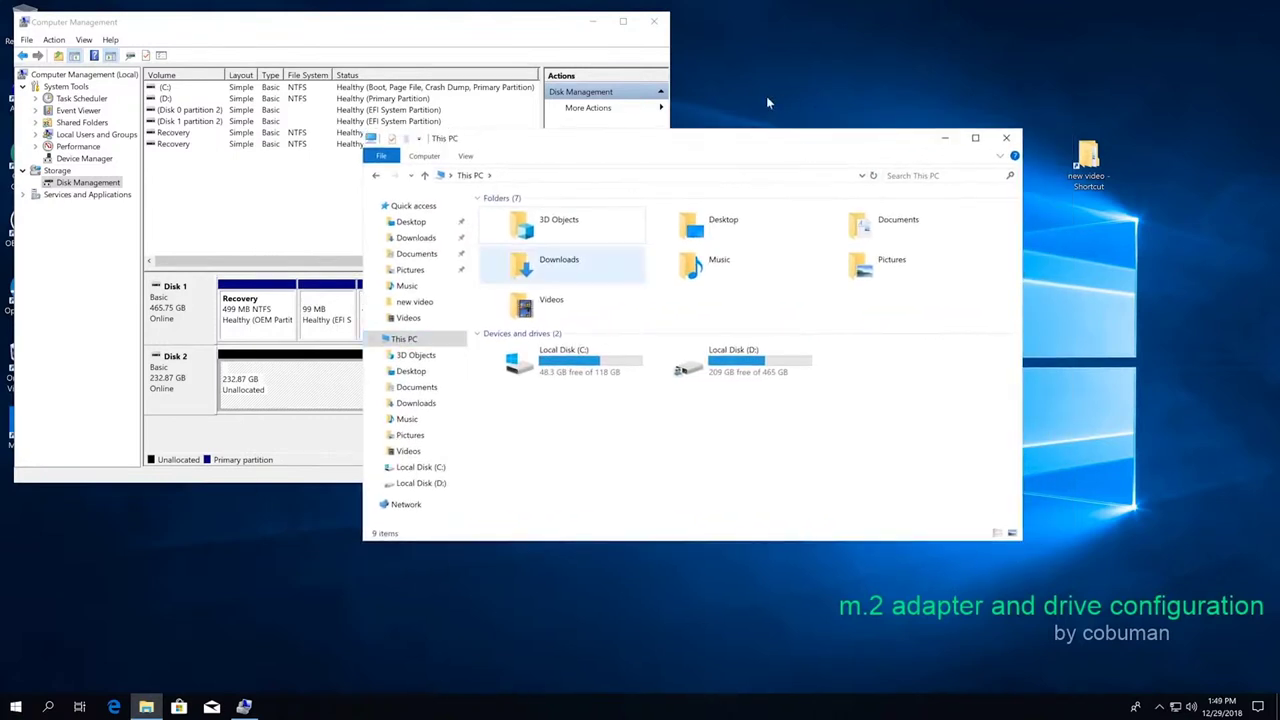
drag(731, 138, 749, 140)
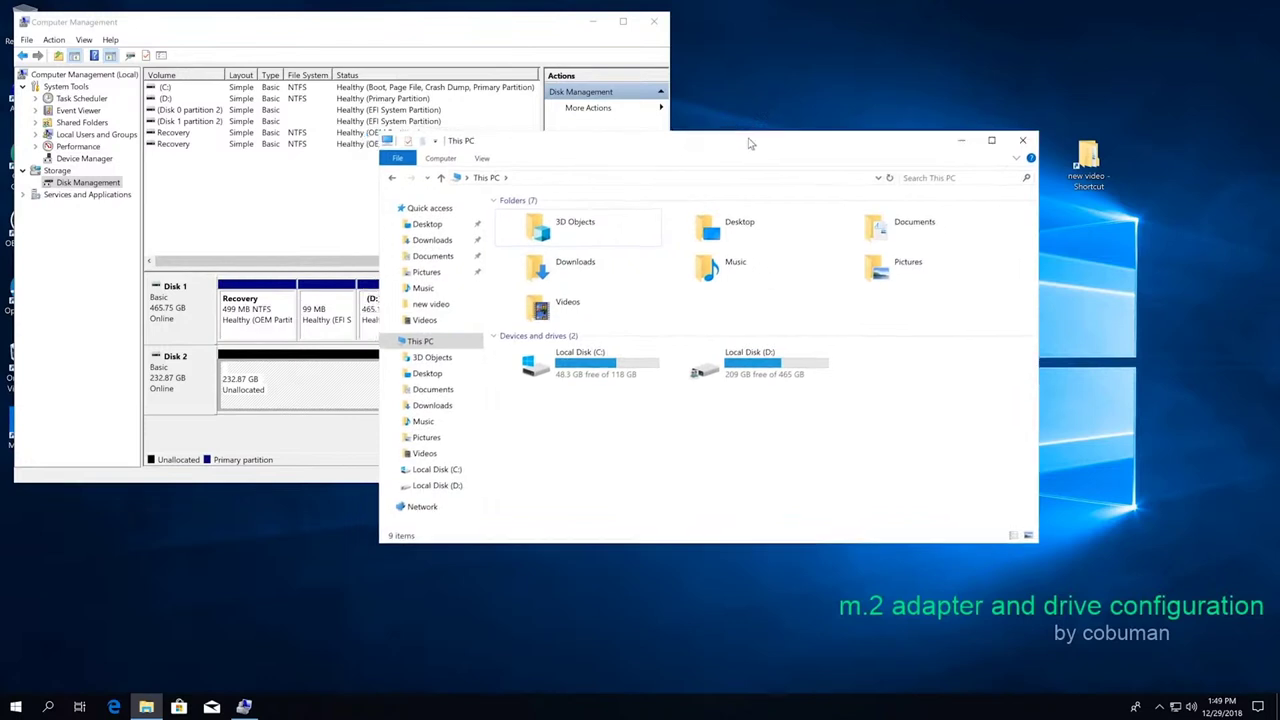
Start a new simple volume on Disk 2's unallocated space with a size of 238458 MB and drive letter E.
right_click(311, 383)
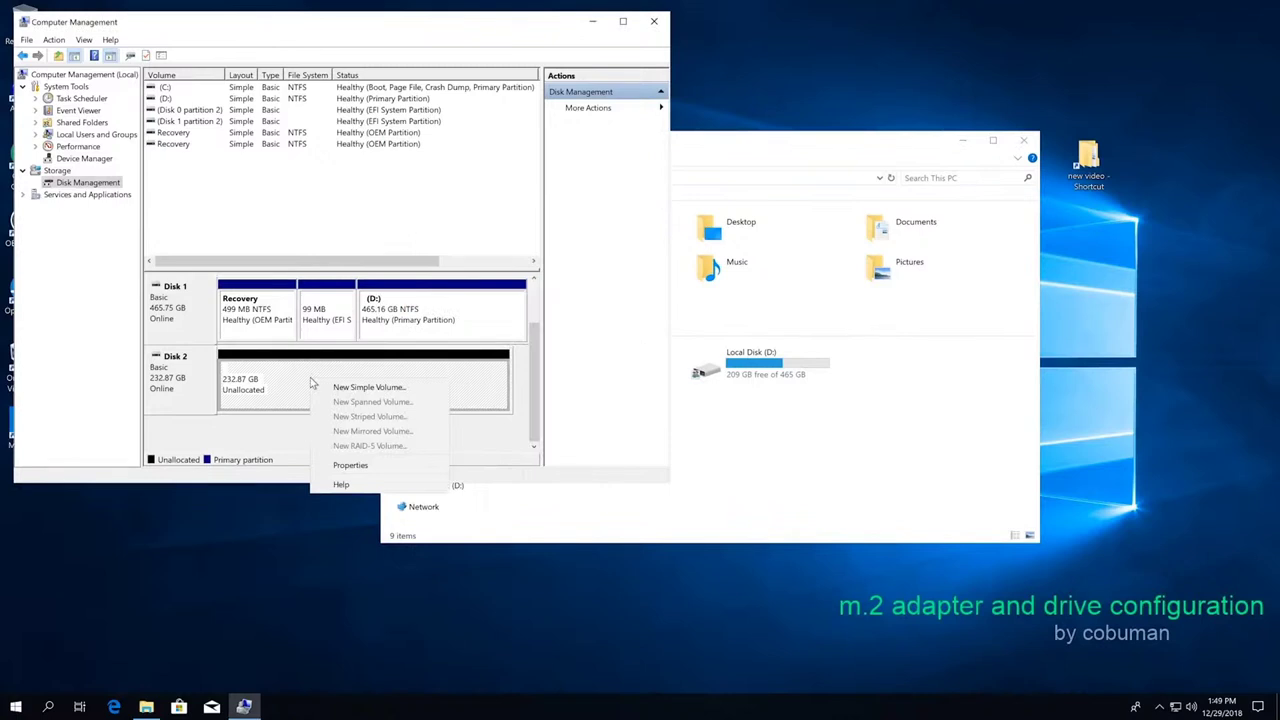
right_click(270, 378)
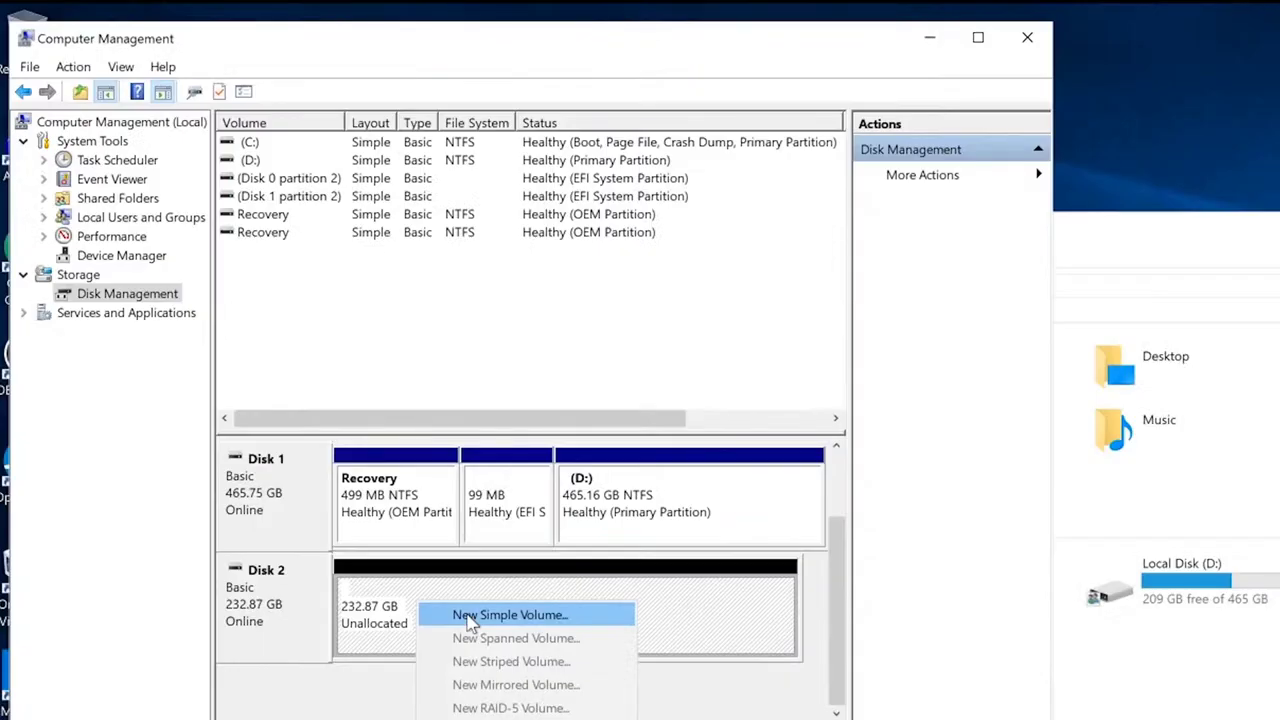
click(470, 616)
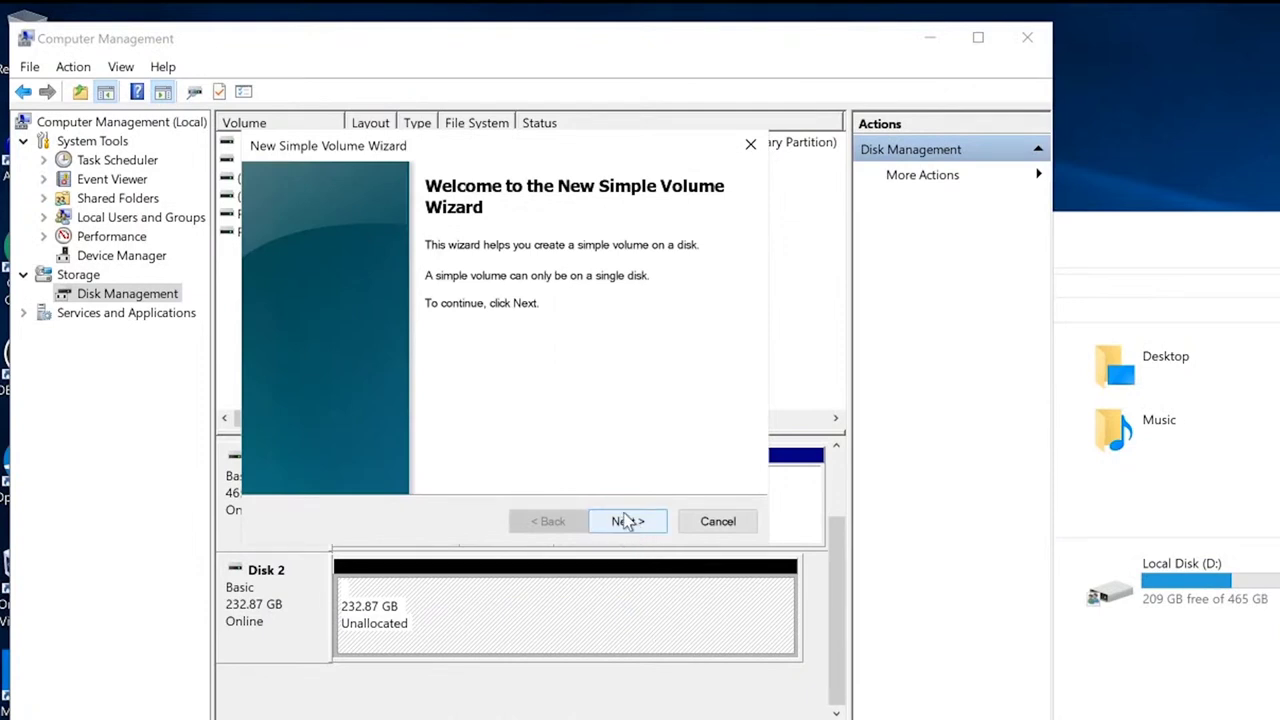
click(624, 522)
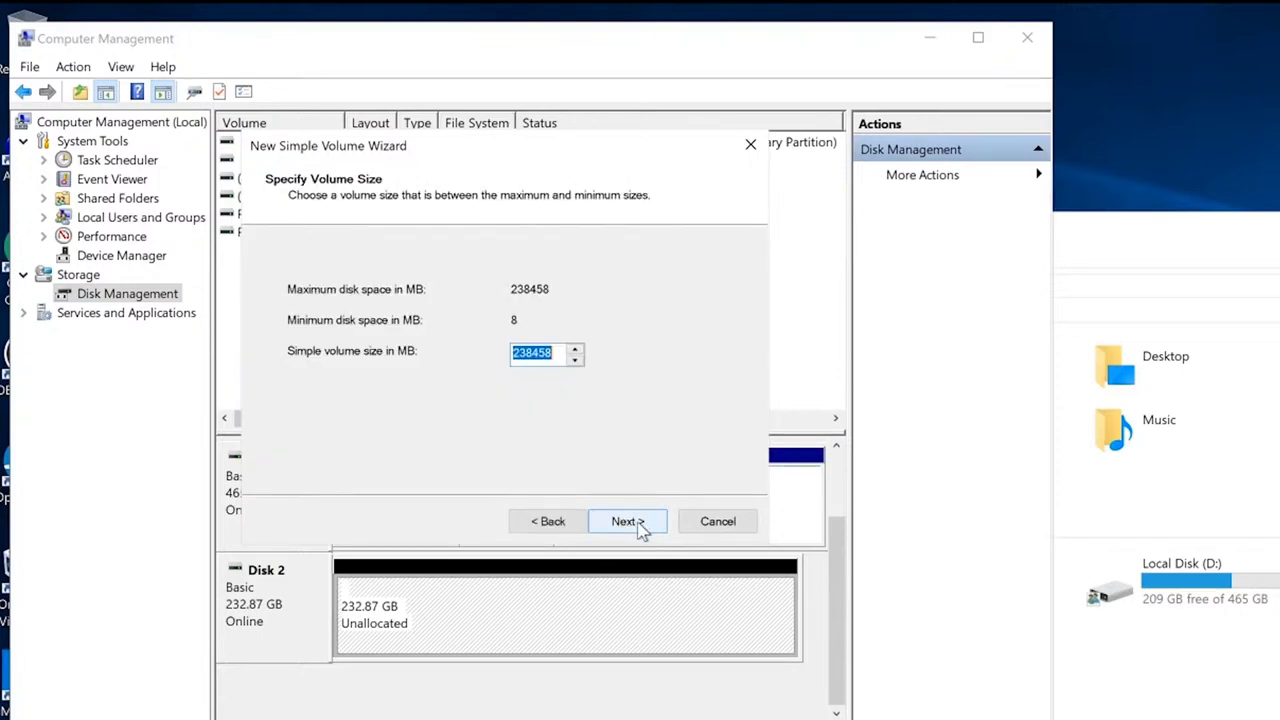
click(630, 530)
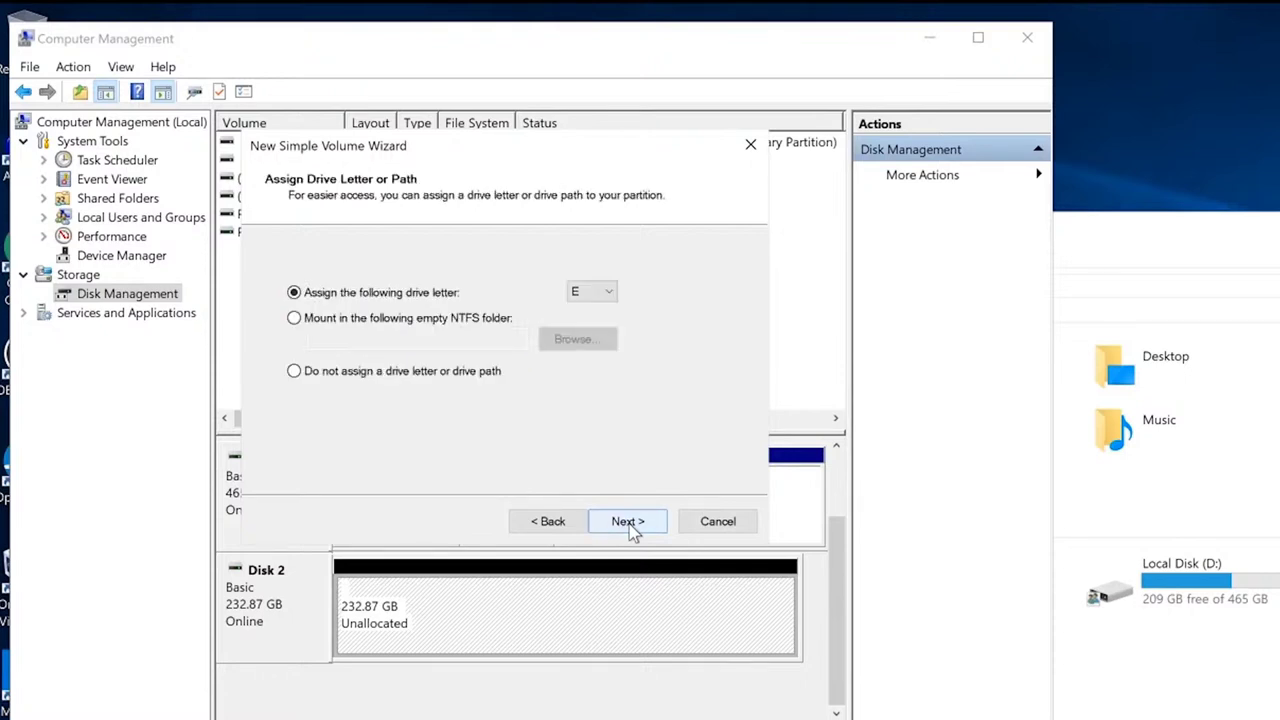
click(605, 292)
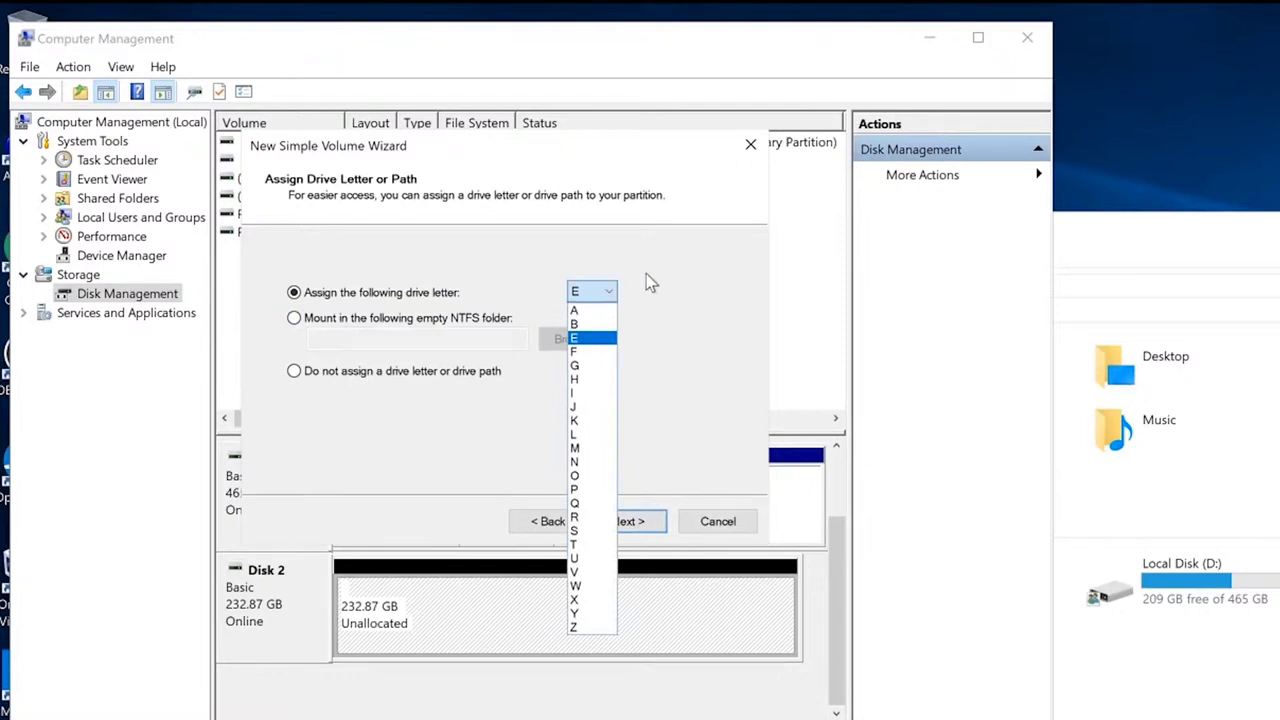
click(648, 283)
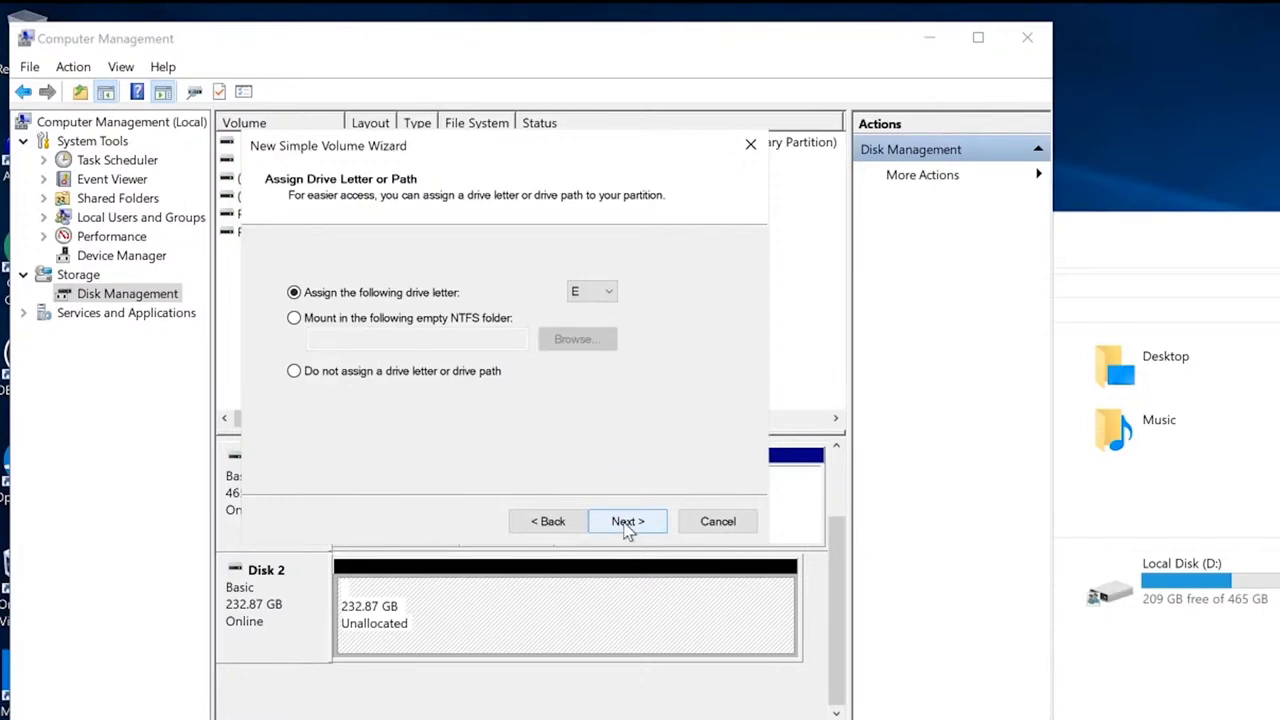
click(625, 521)
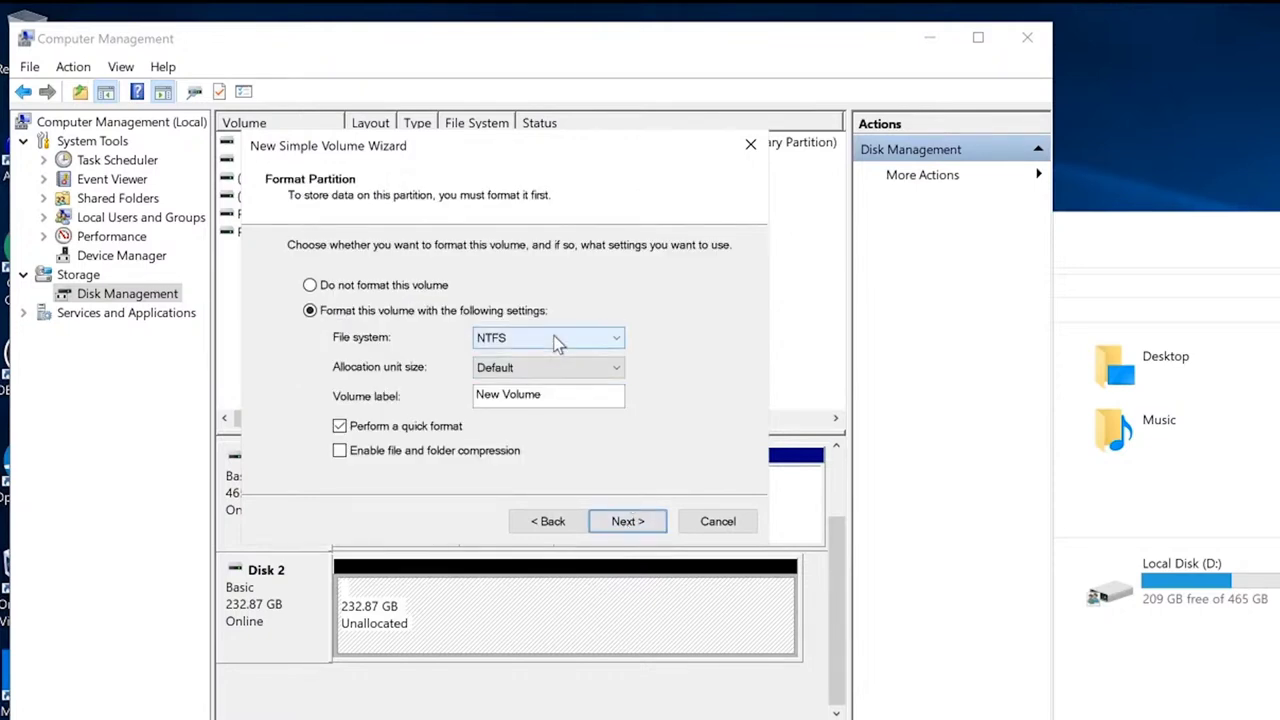
Format the new volume as NTFS with default allocation unit size, label Adobe Cache and quick format, and finish the wizard.
click(556, 340)
click(556, 343)
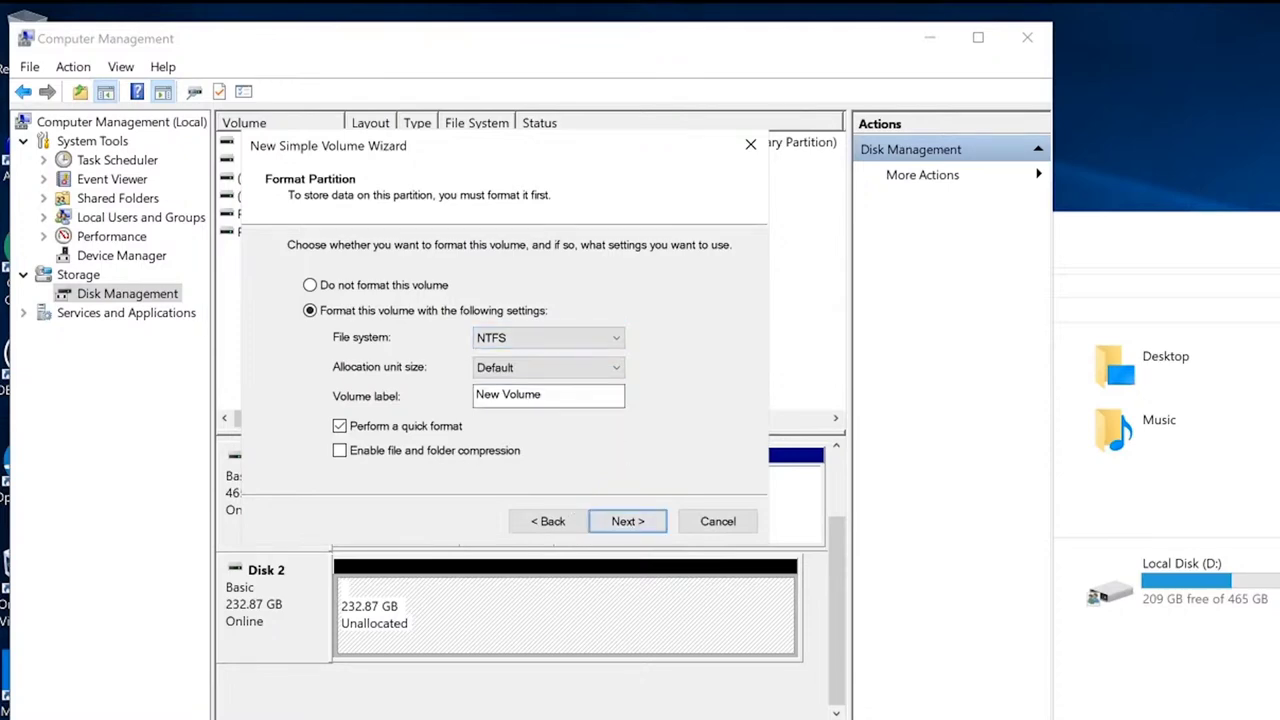
drag(542, 395, 372, 400)
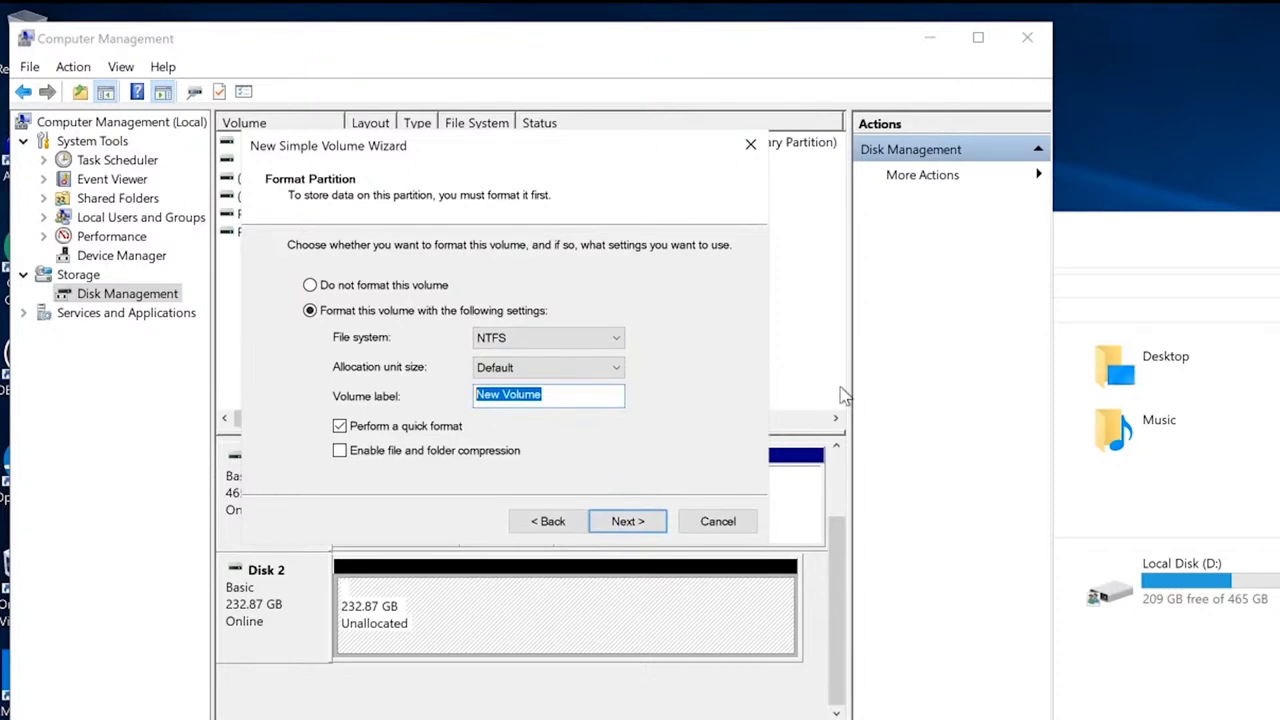
text(A)
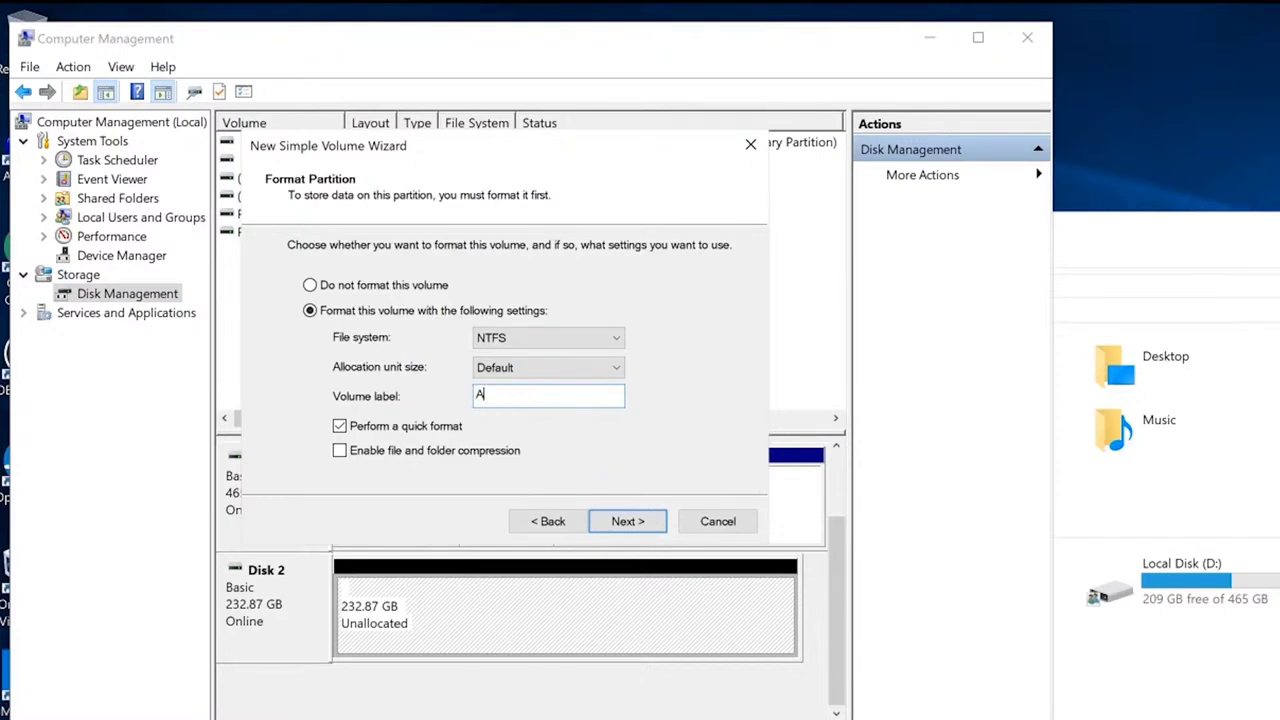
text(dobe Cache)
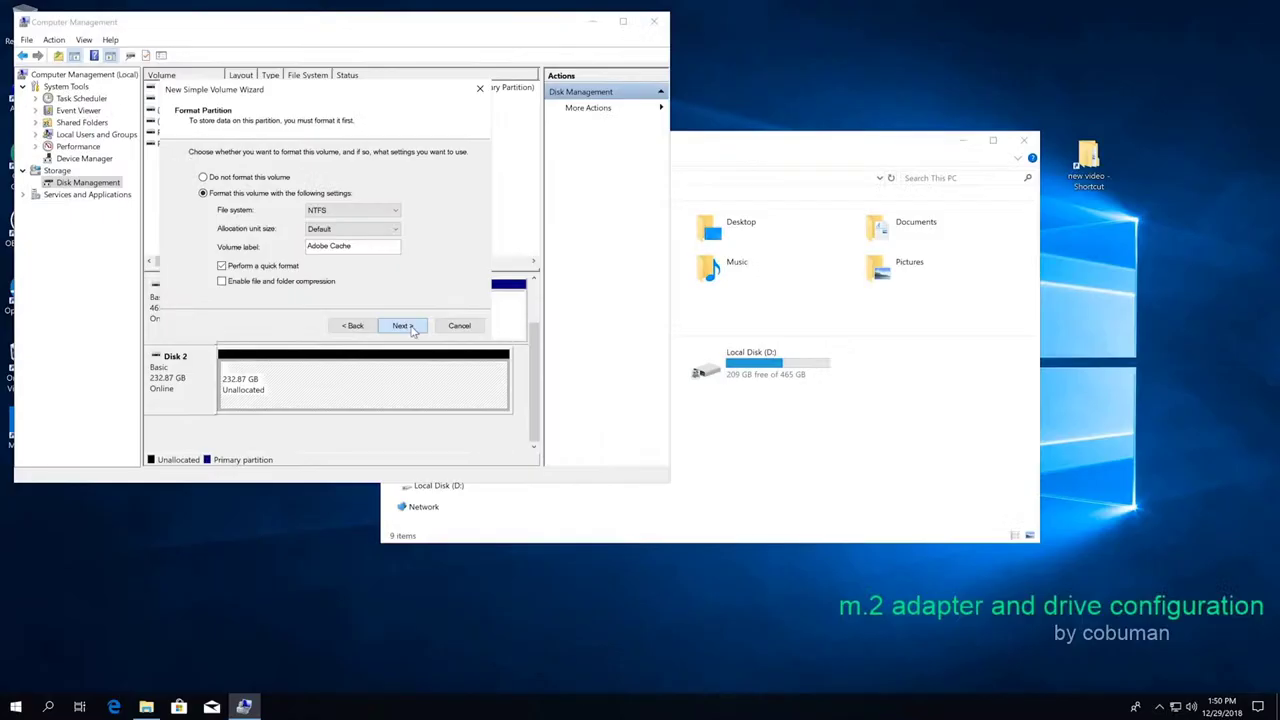
click(643, 530)
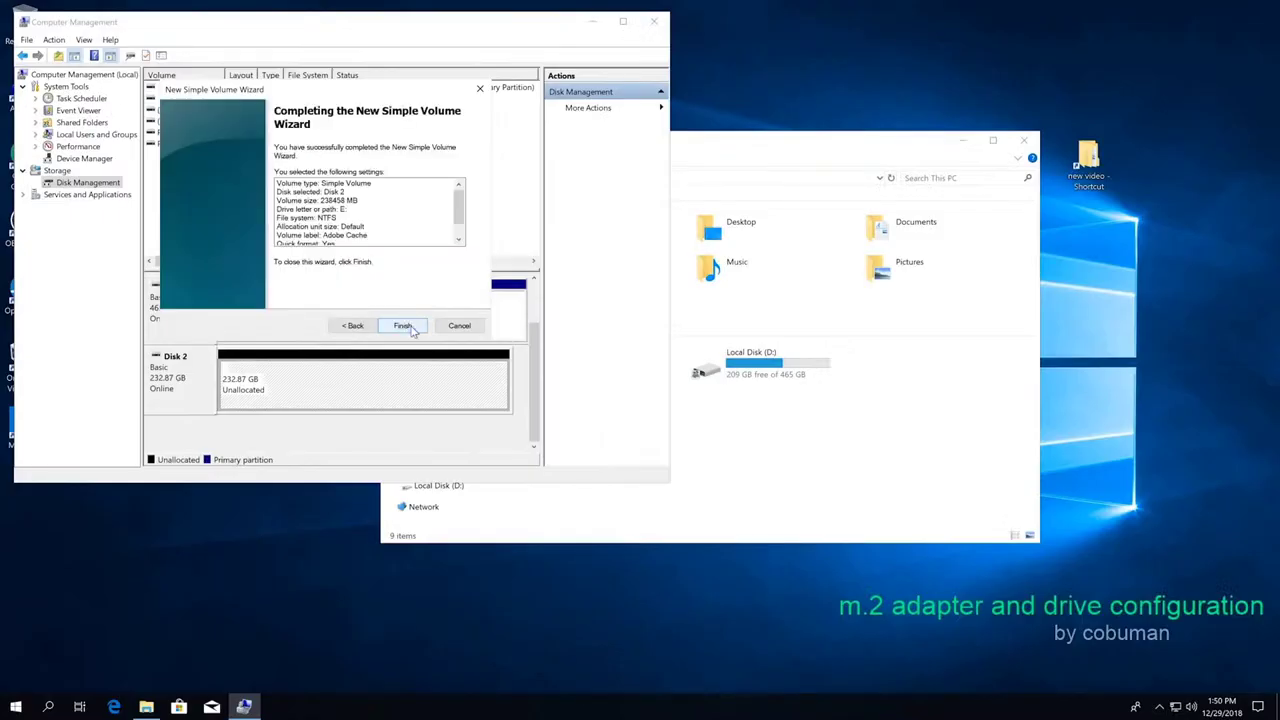
click(402, 326)
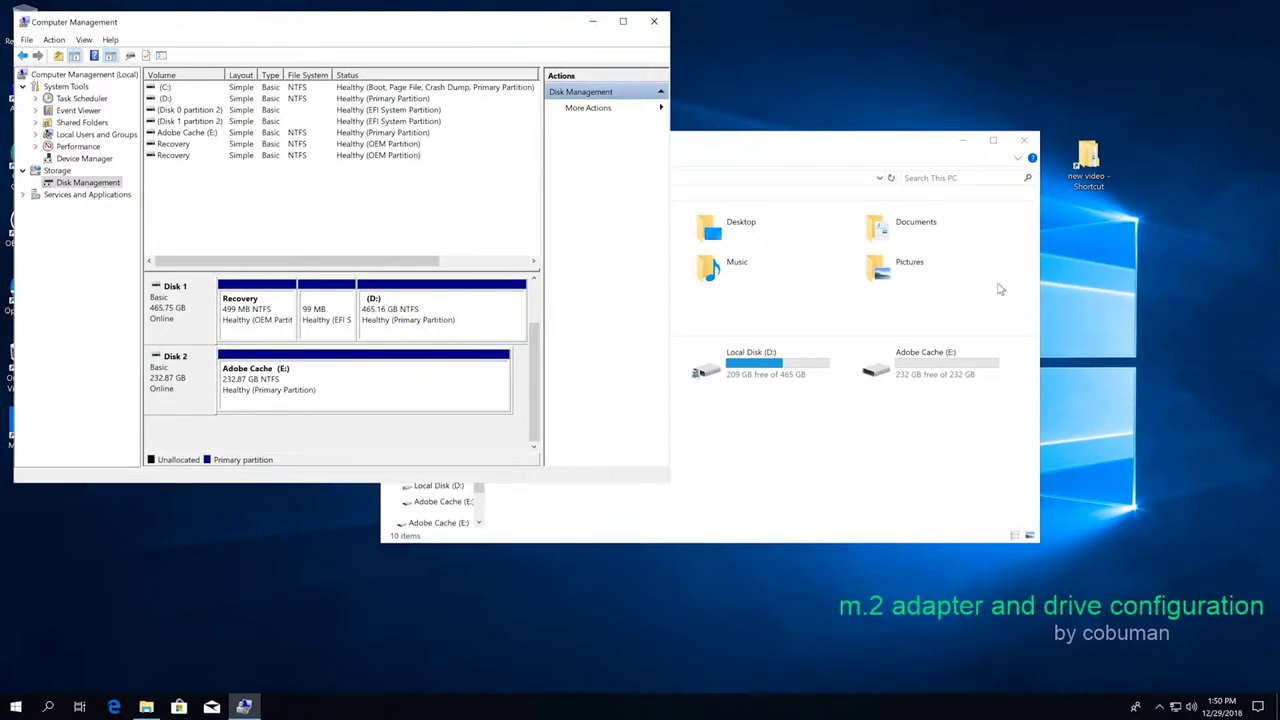
Close Computer Management and check the contents of the Adobe Cache (E:) drive, returning to This PC.
click(948, 368)
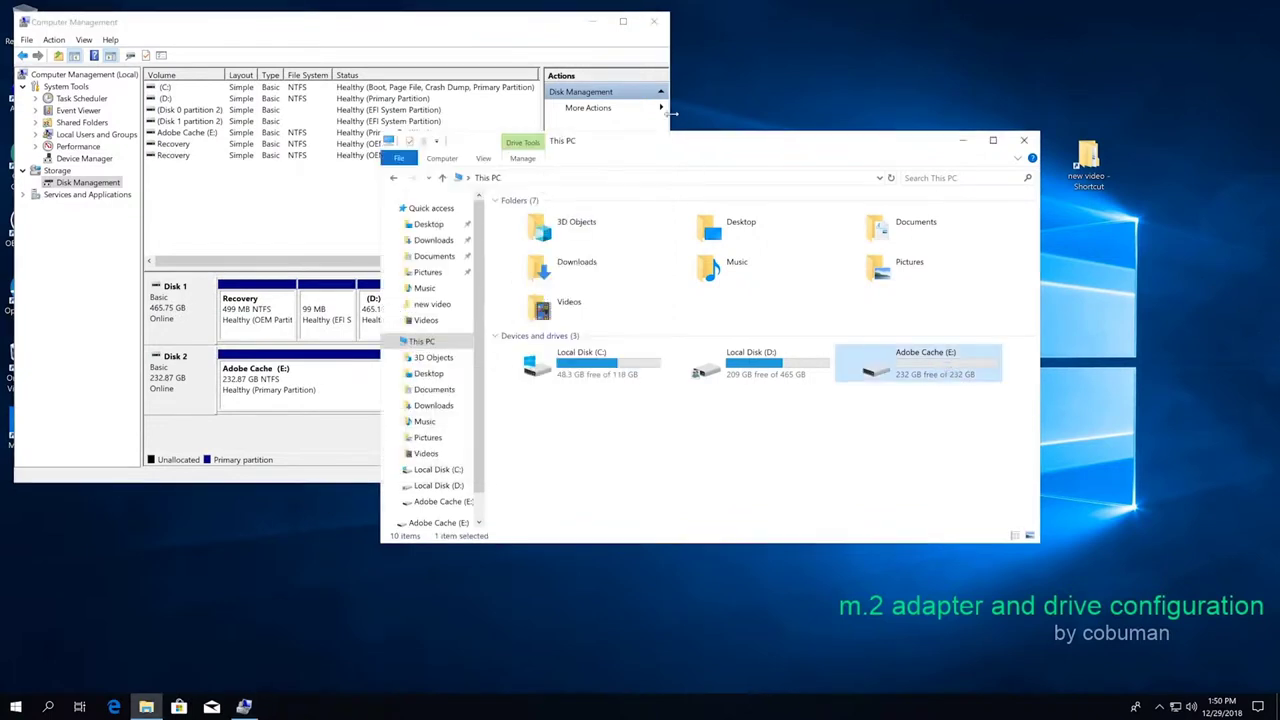
click(653, 22)
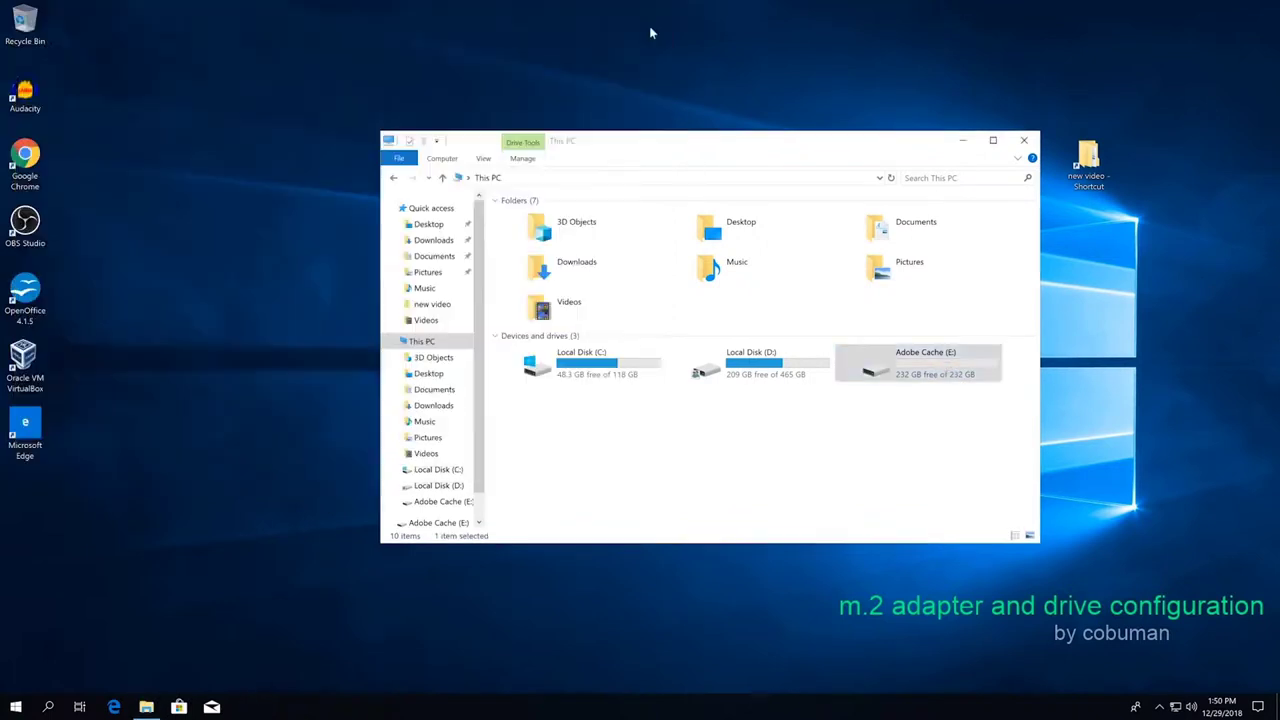
double_click(902, 372)
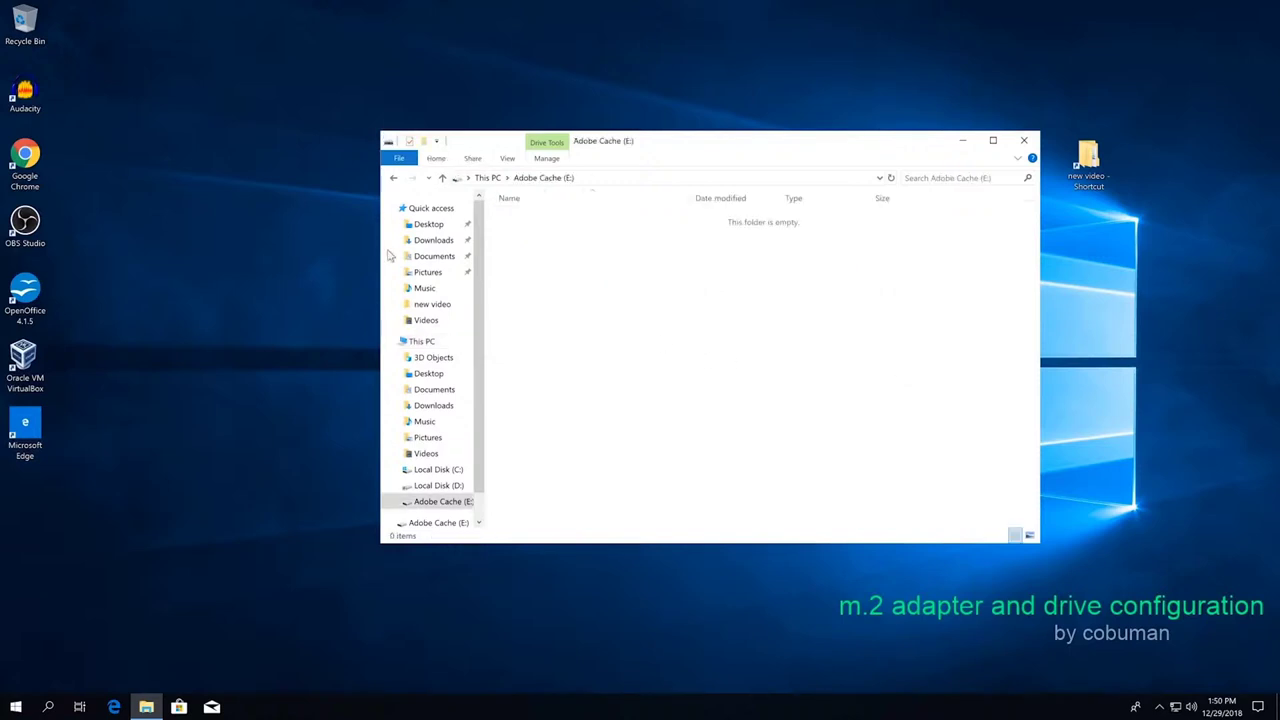
click(394, 177)
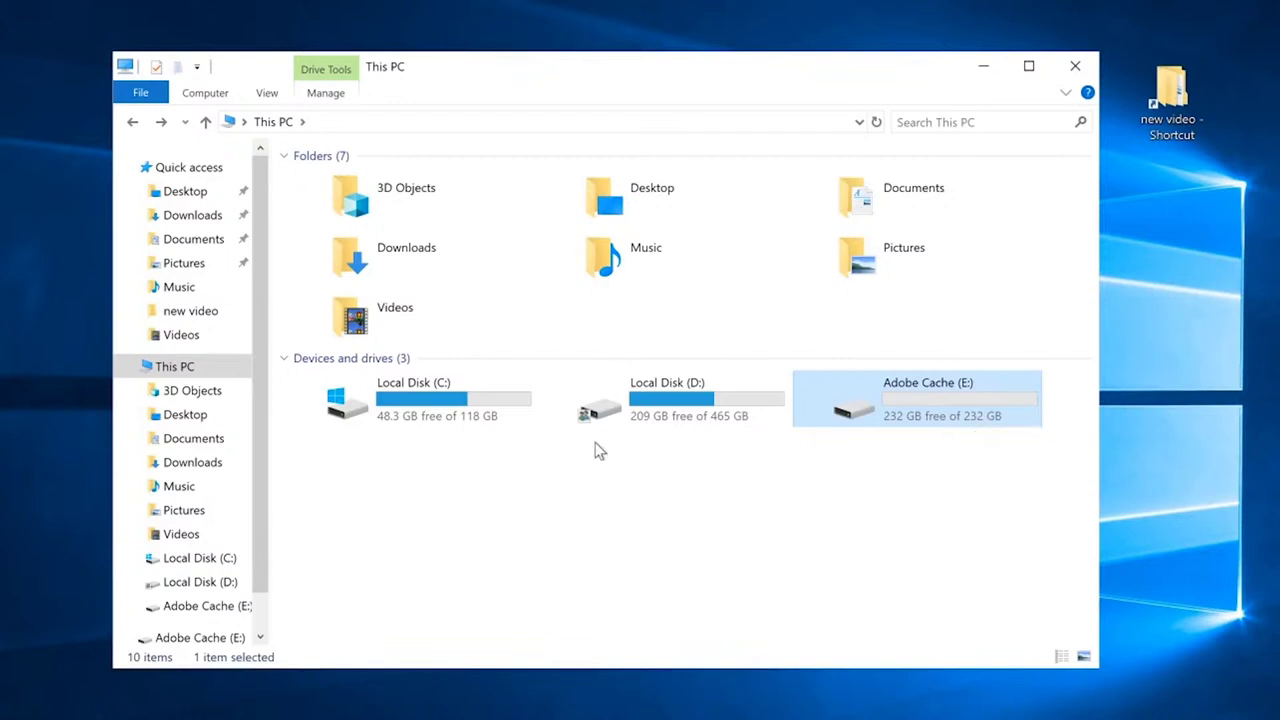
click(727, 490)
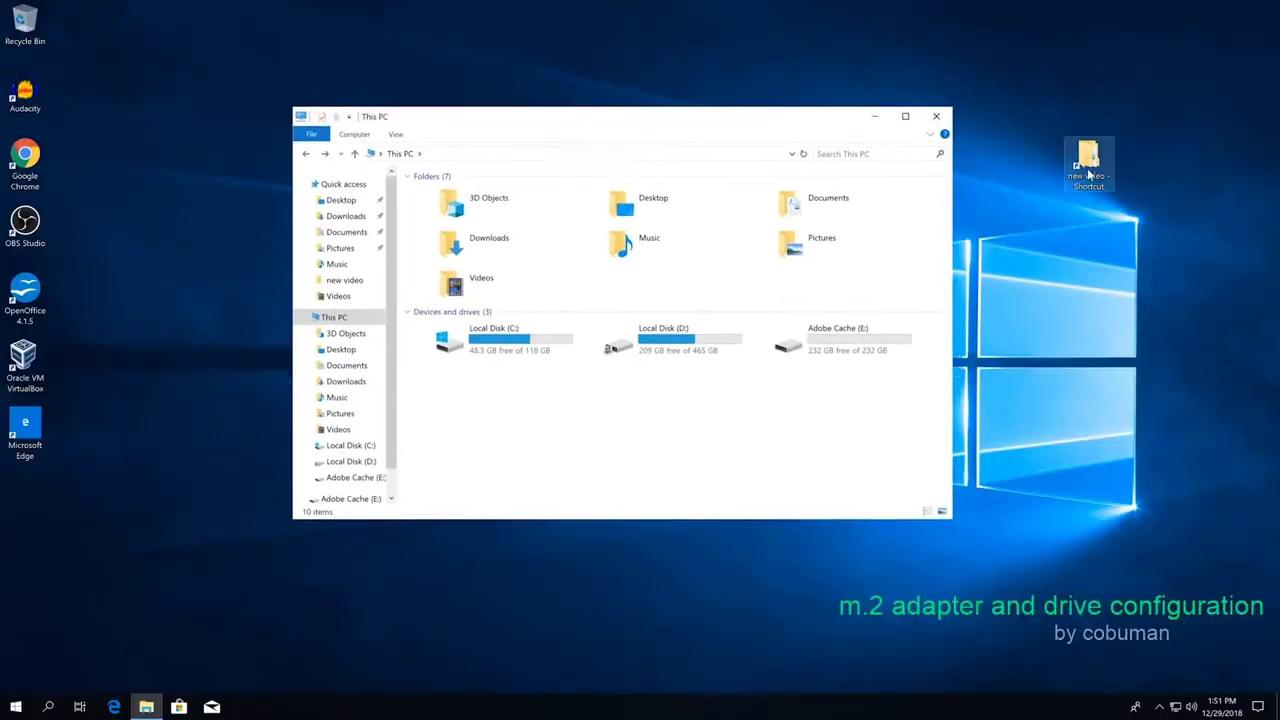
Open the Laptop 840 G1 folder inside new video and check the sizes of its video files.
double_click(1088, 162)
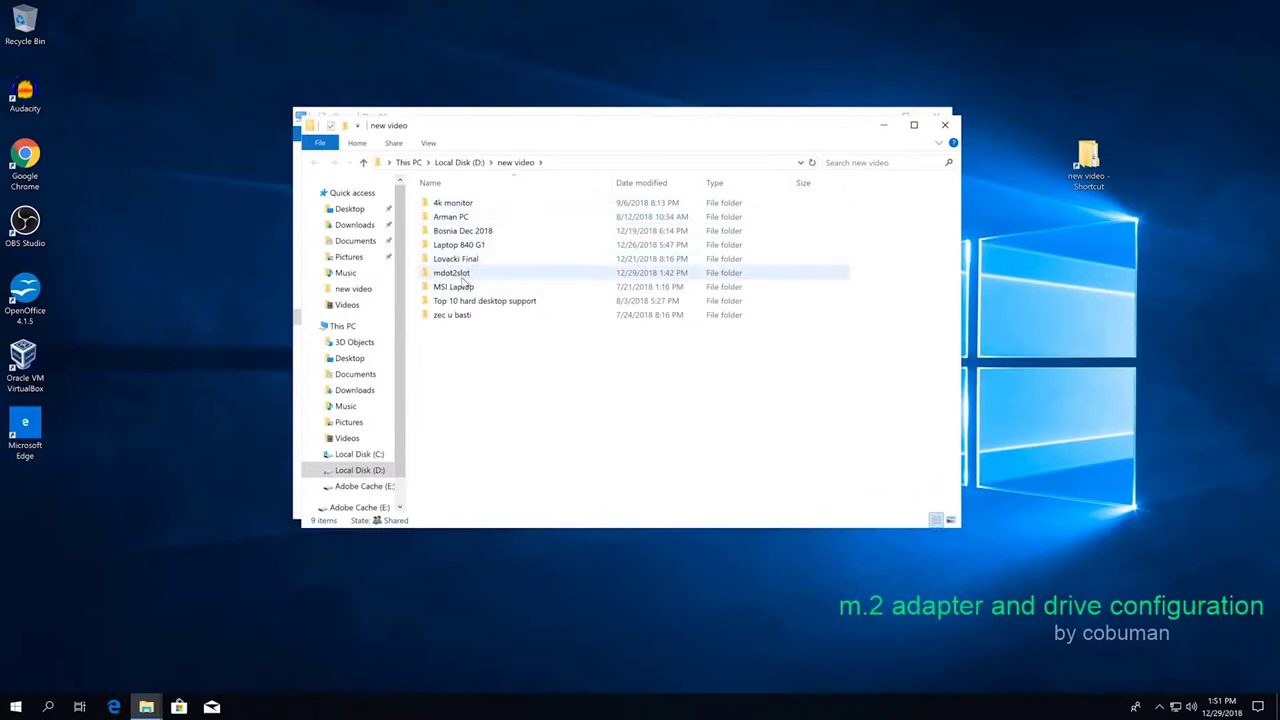
double_click(470, 245)
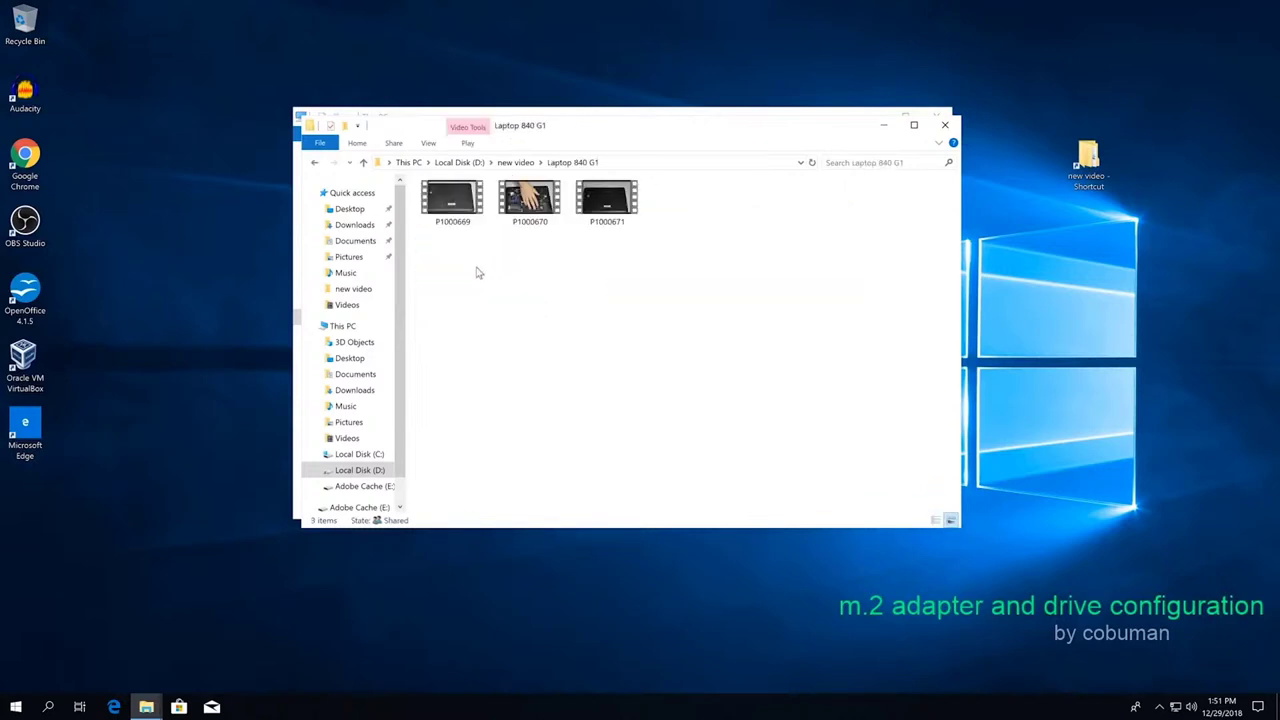
drag(654, 134, 812, 177)
click(594, 258)
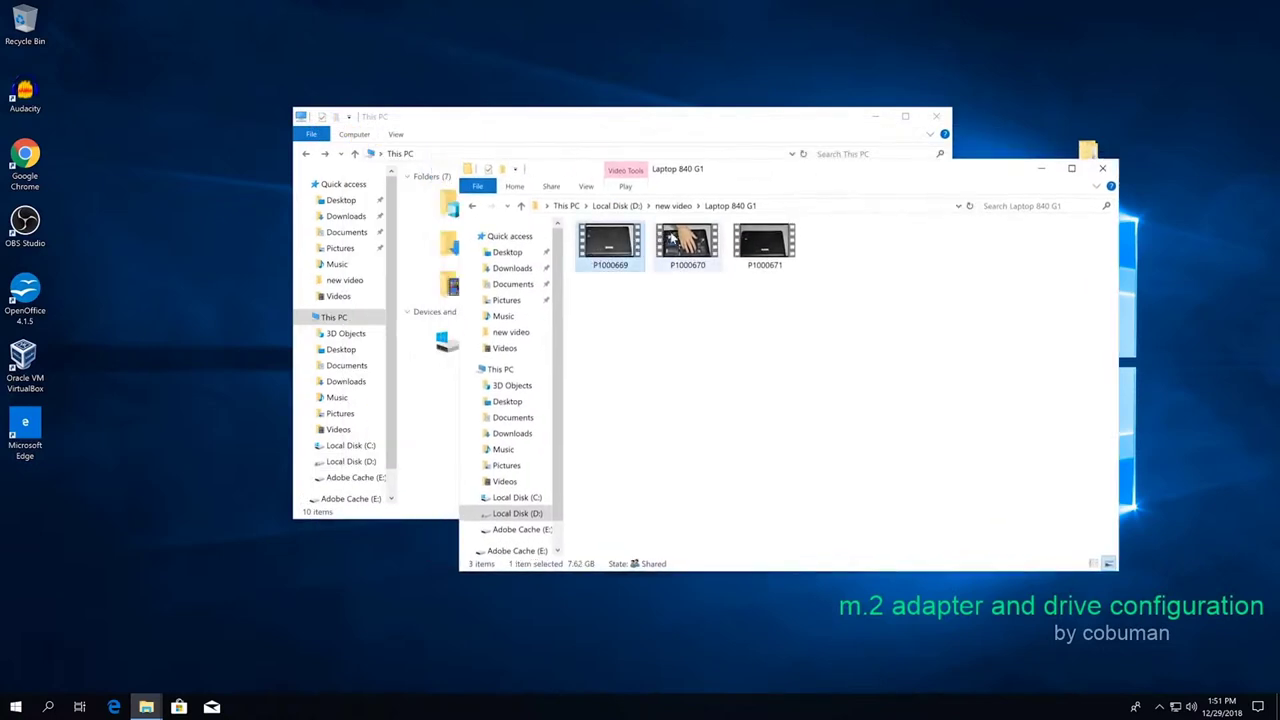
click(688, 242)
click(765, 242)
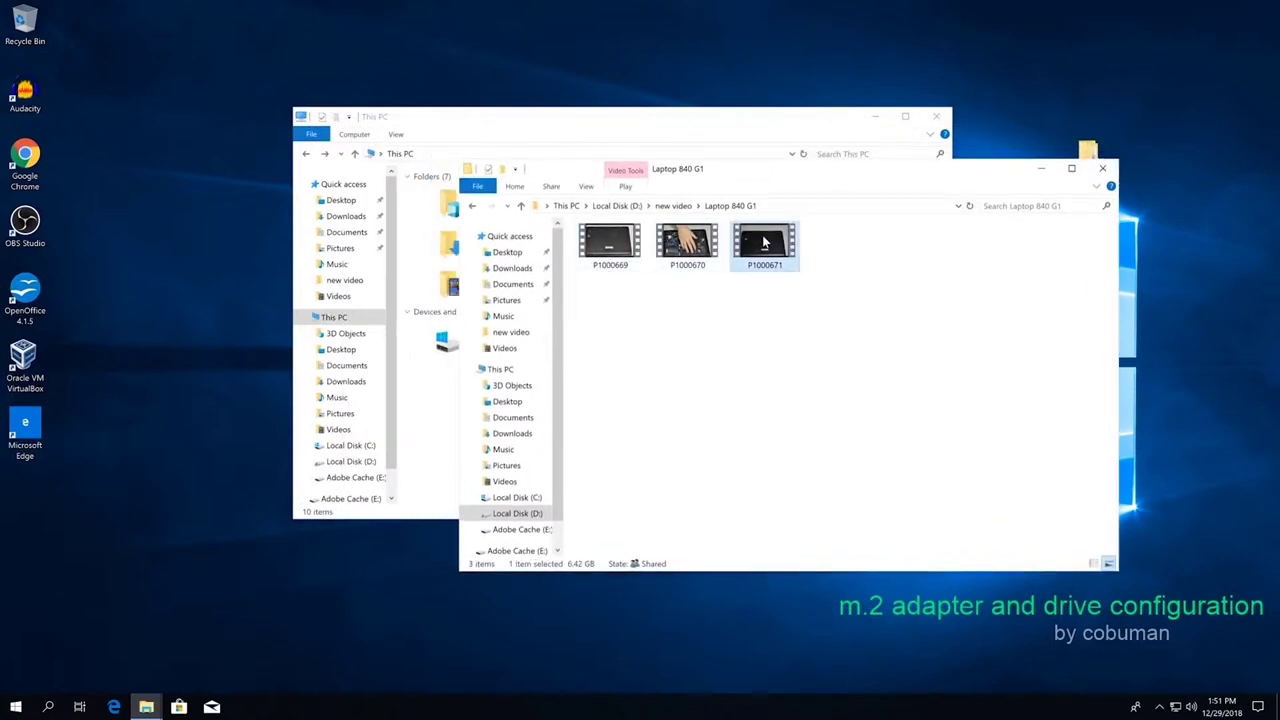
Copy the video file P1000670 and close the Laptop 840 G1 folder window.
click(689, 240)
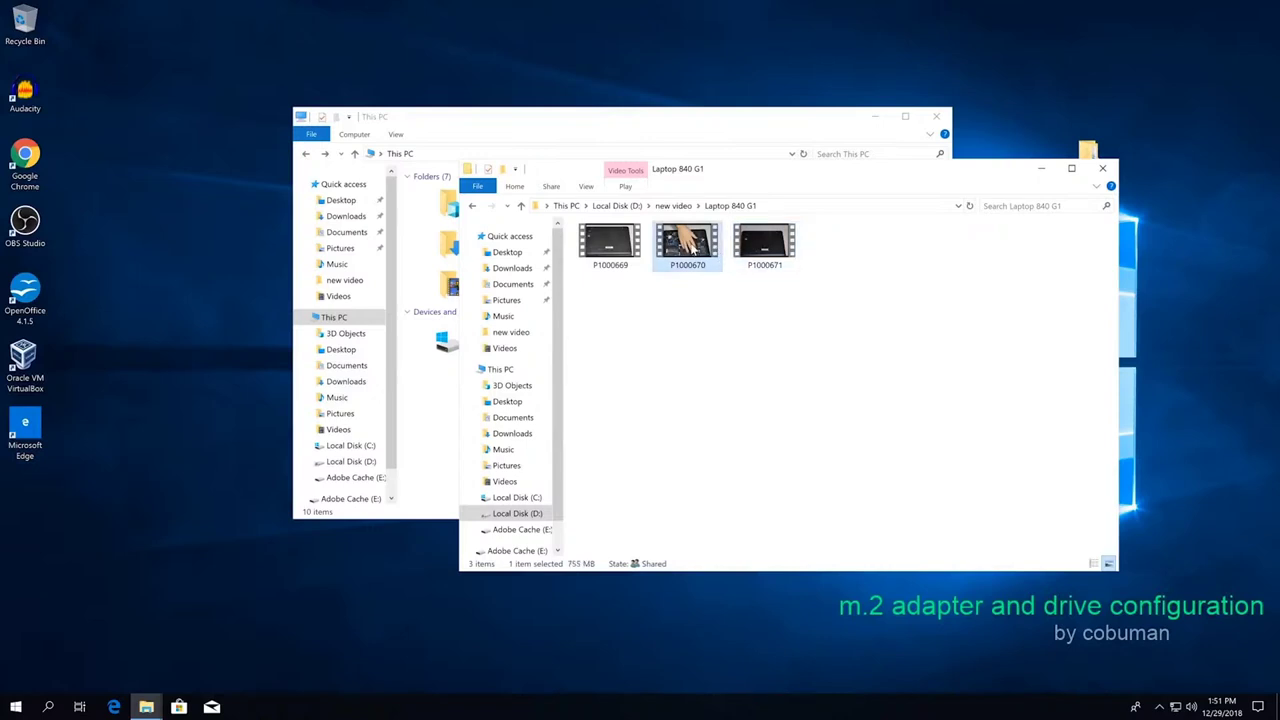
right_click(690, 248)
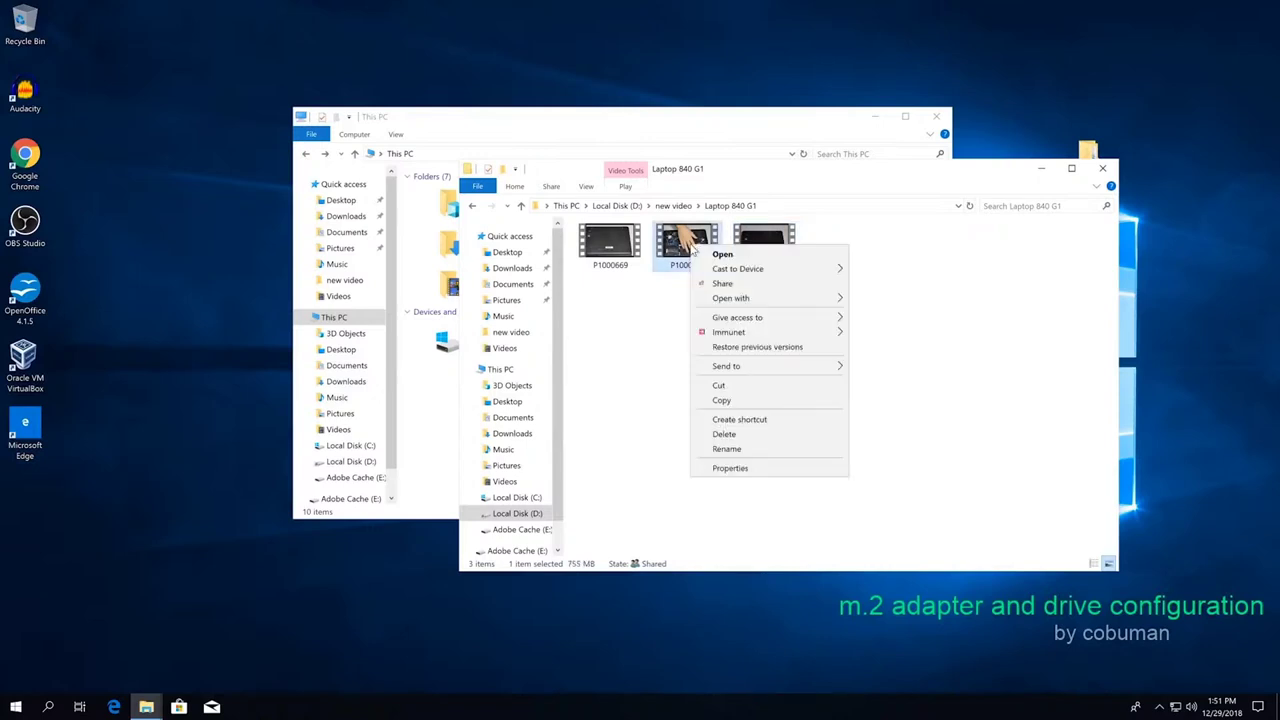
click(742, 400)
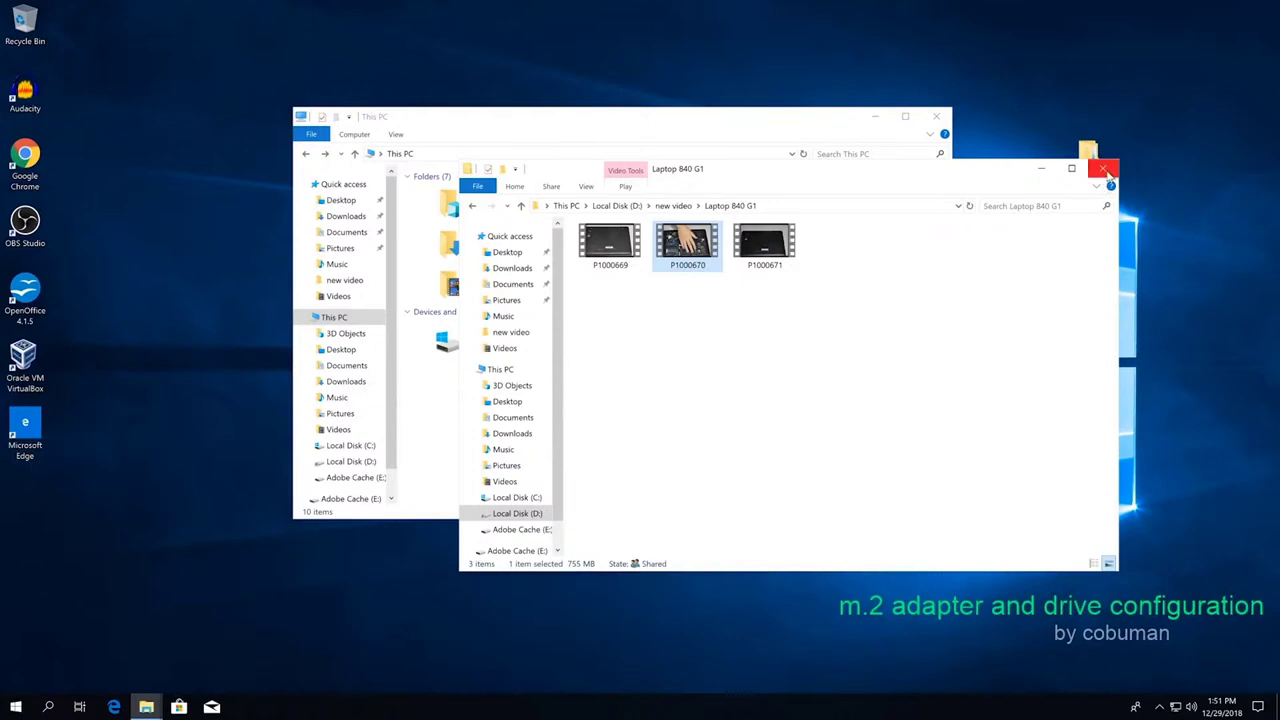
click(1105, 170)
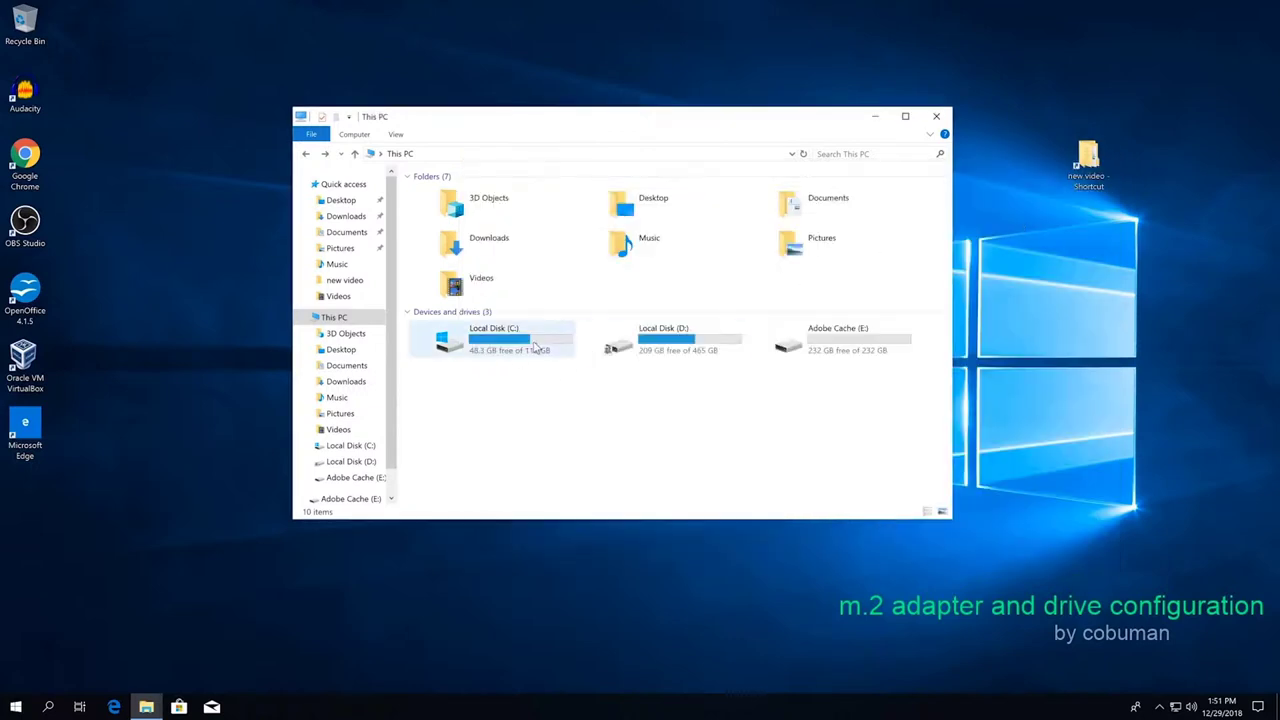
Move the This PC window clear of the upper desktop and create a desktop folder named OS SSD.
drag(705, 125, 668, 219)
right_click(525, 130)
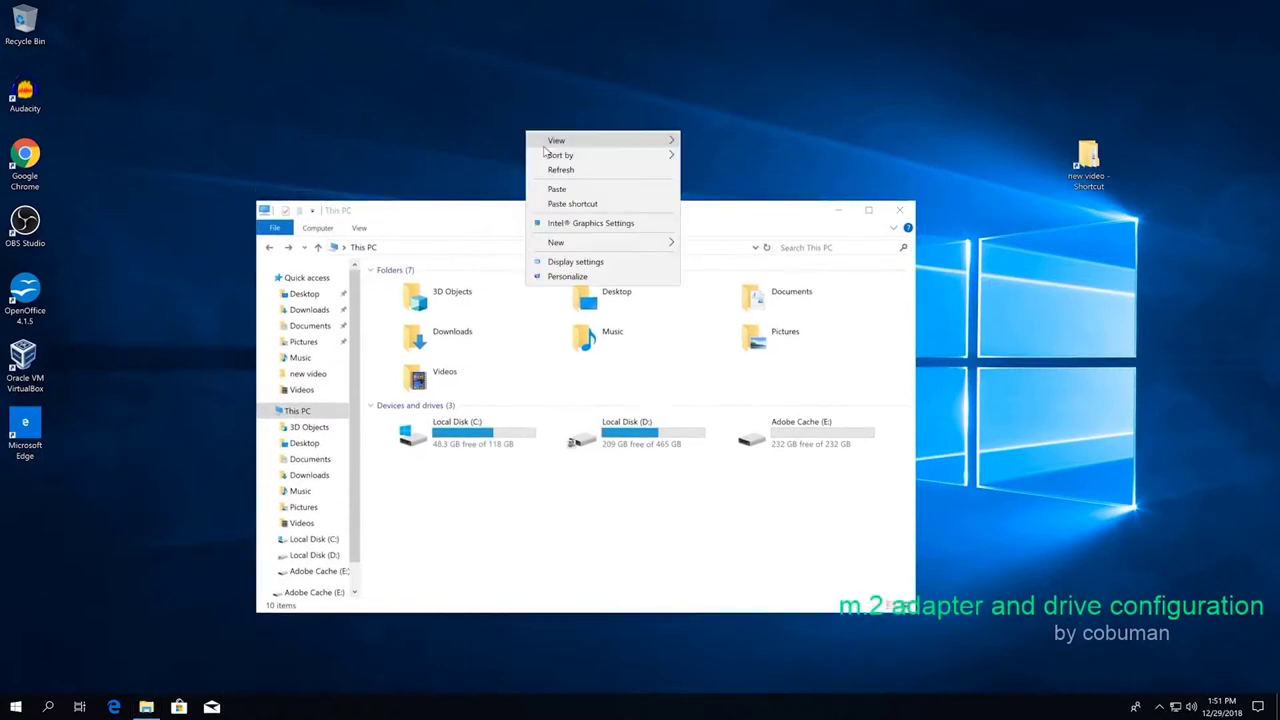
mouse_move(624, 245)
click(697, 245)
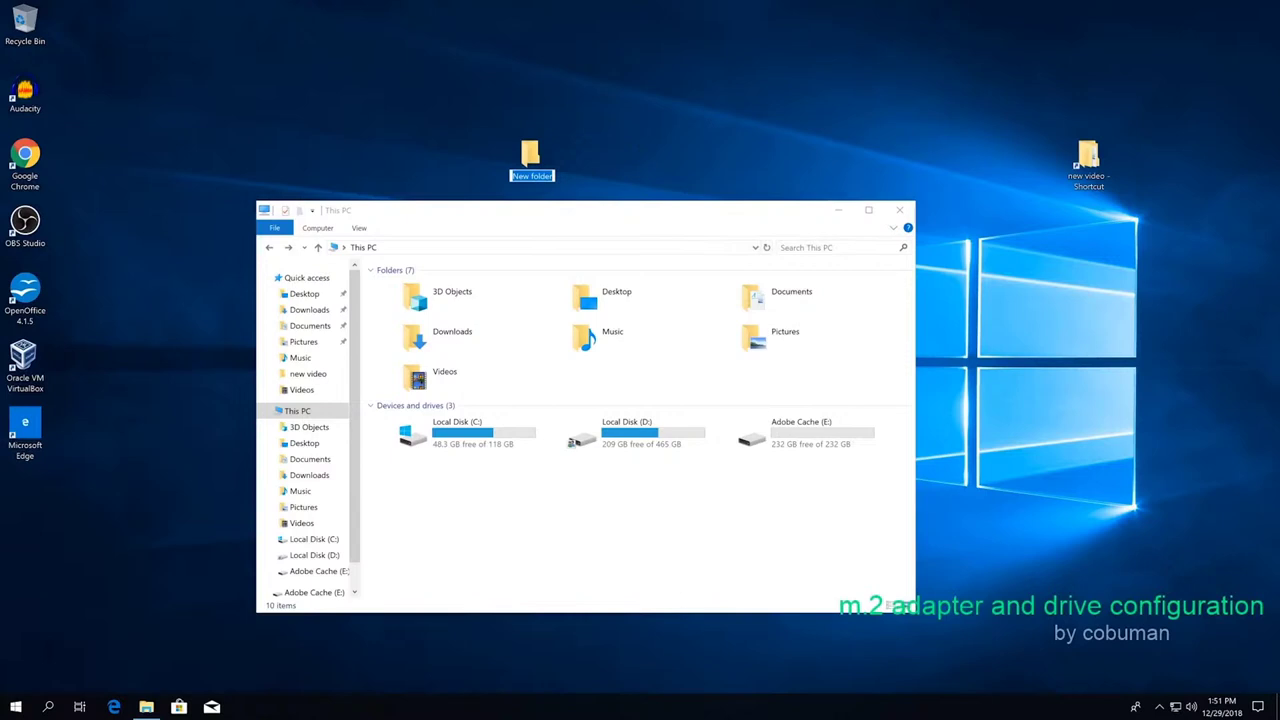
text(OS SSD)
key(Return)
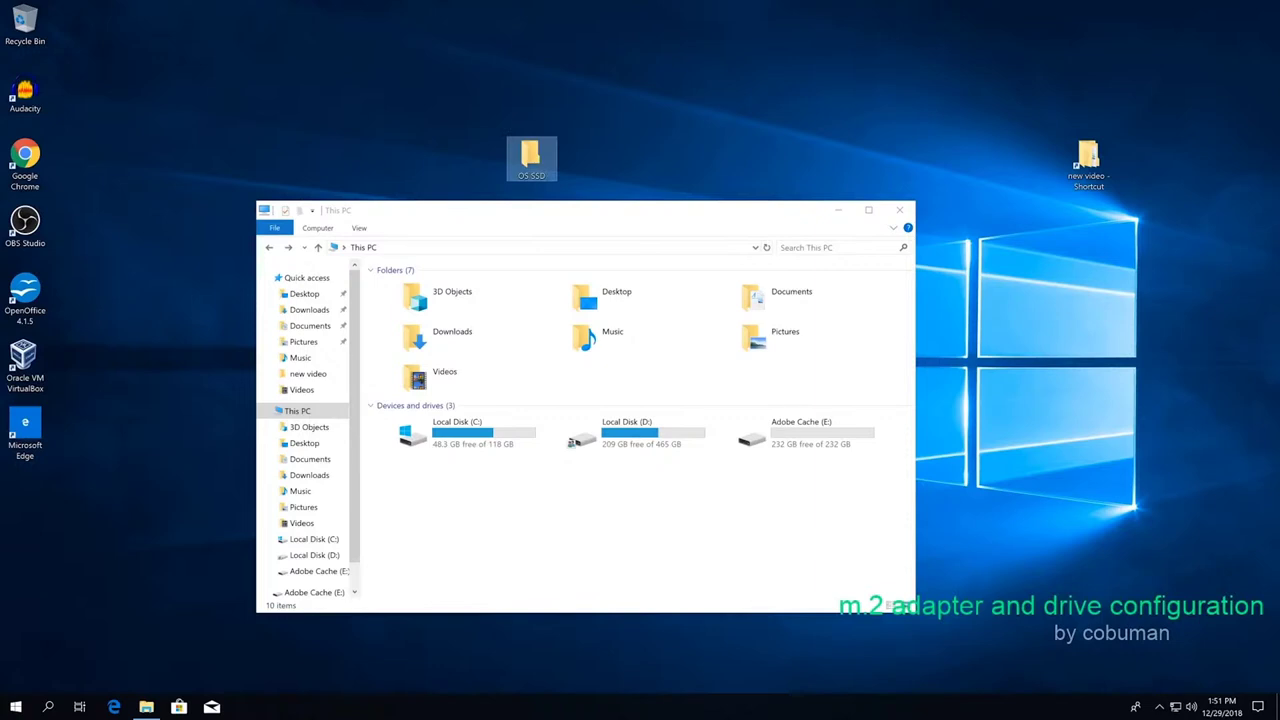
Create a folder named Optical Drive (old style HD) in the root of Local Disk (D:).
double_click(672, 440)
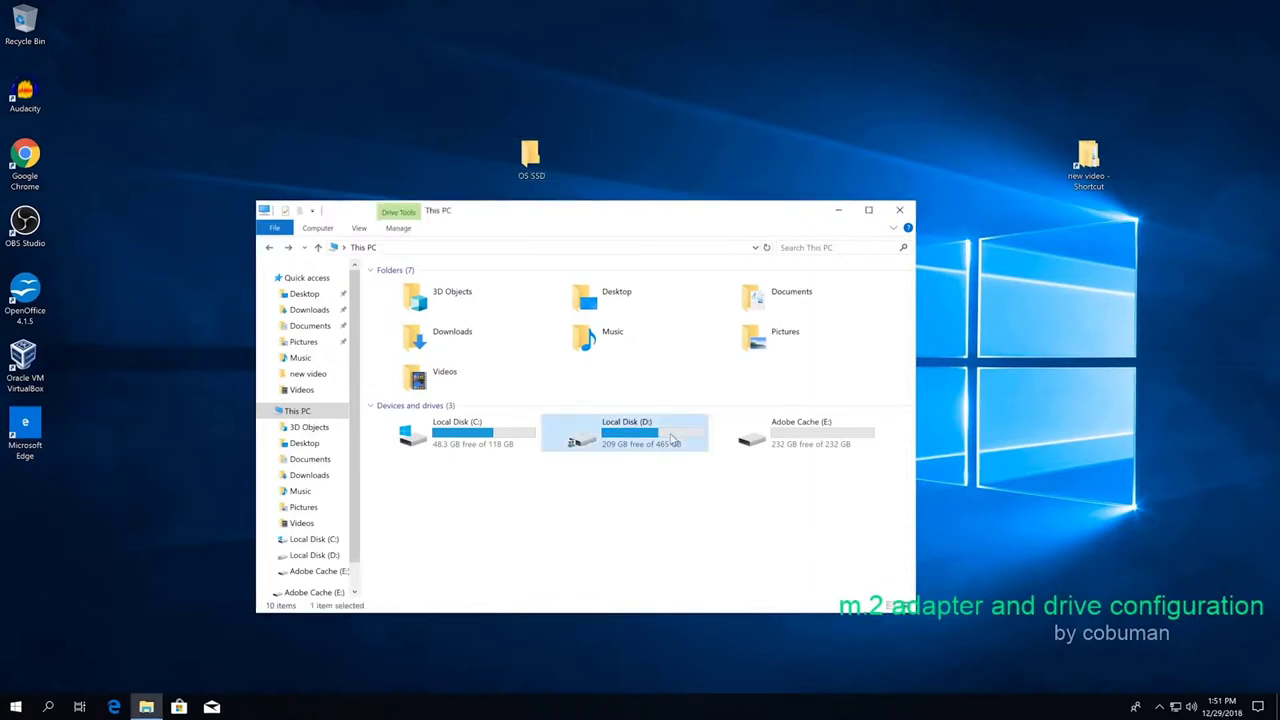
right_click(489, 454)
mouse_move(593, 616)
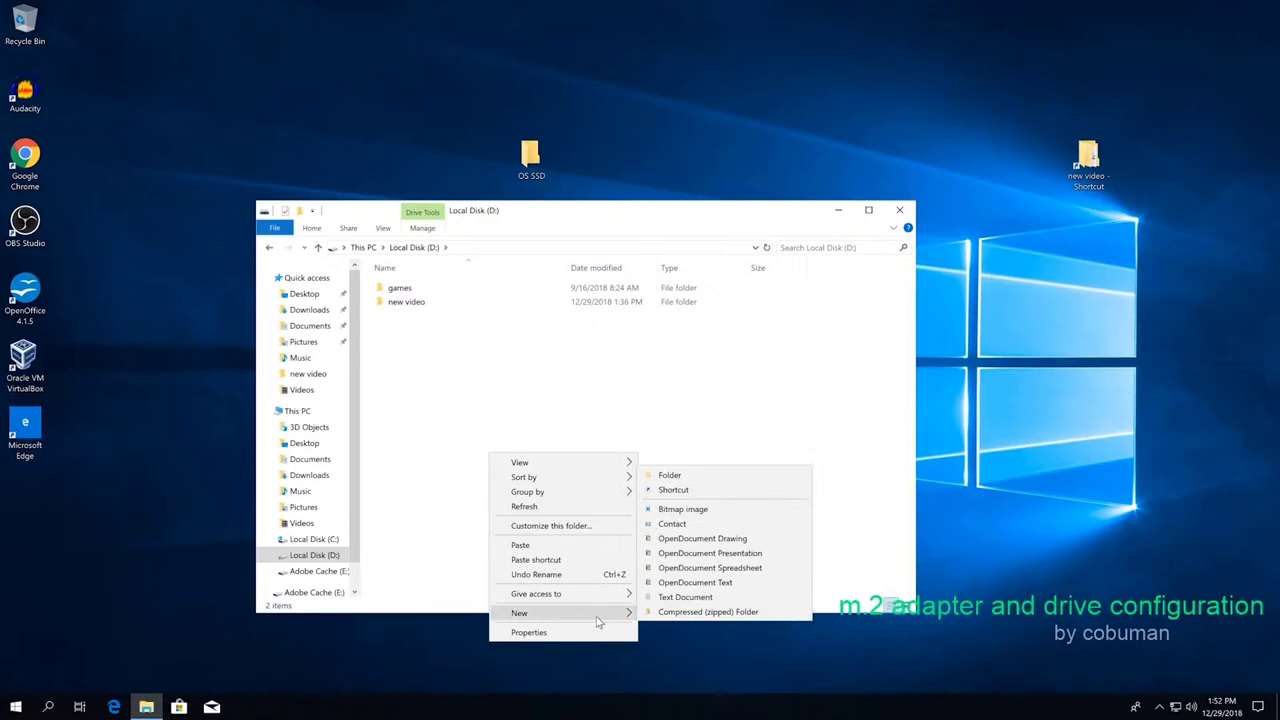
click(694, 476)
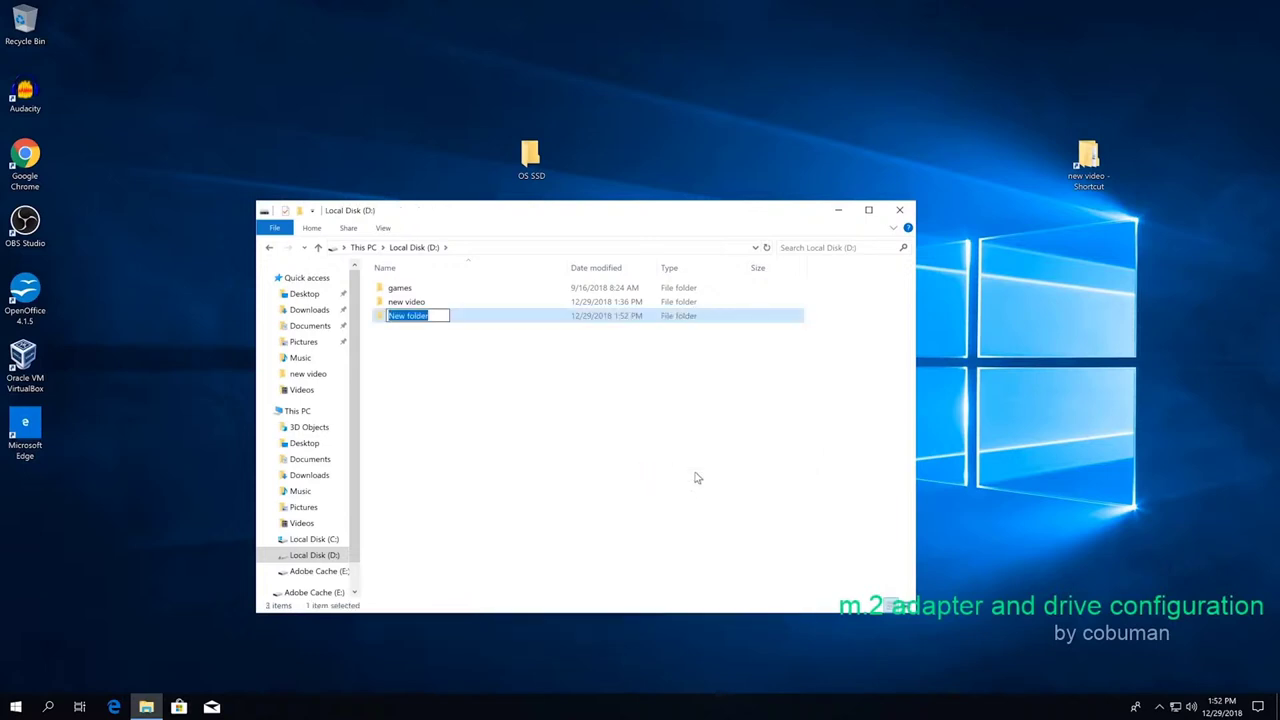
text(Optical Drive (ol)
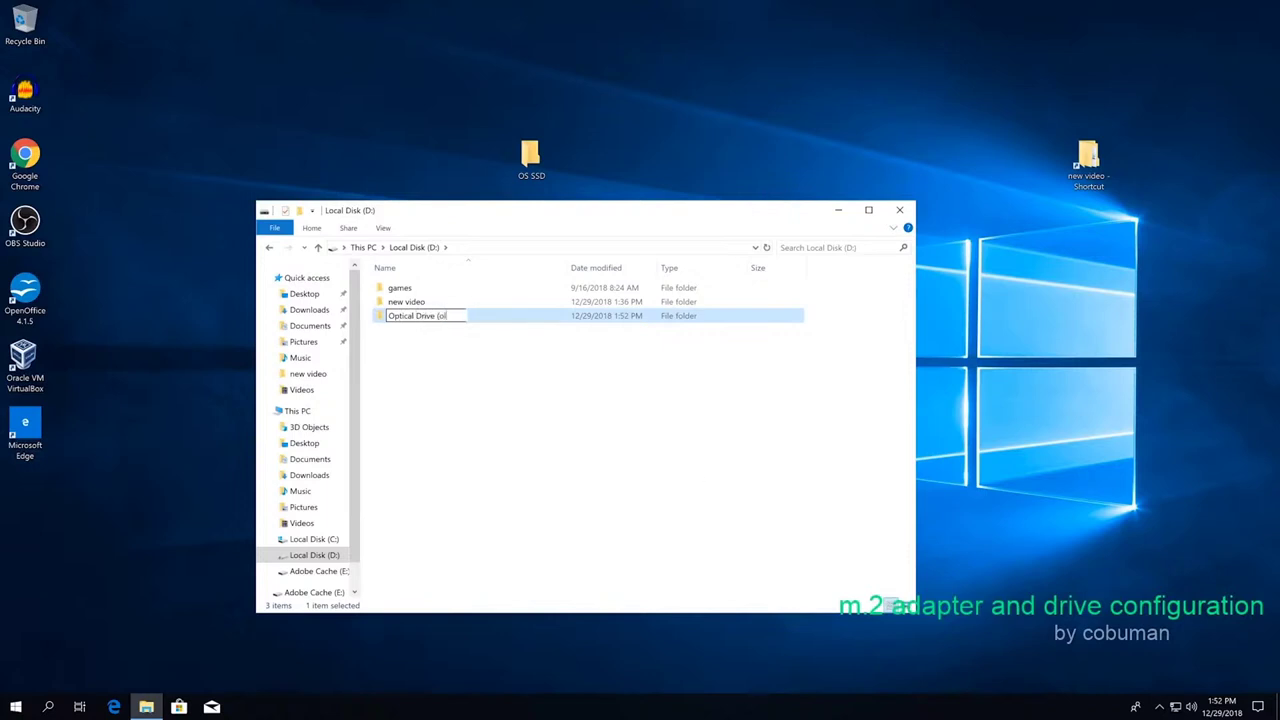
text(d style HD)
click(506, 374)
Create a desktop shortcut to the Optical Drive (old style HD) folder and place it beside the OS SSD folder.
click(457, 323)
right_click(458, 318)
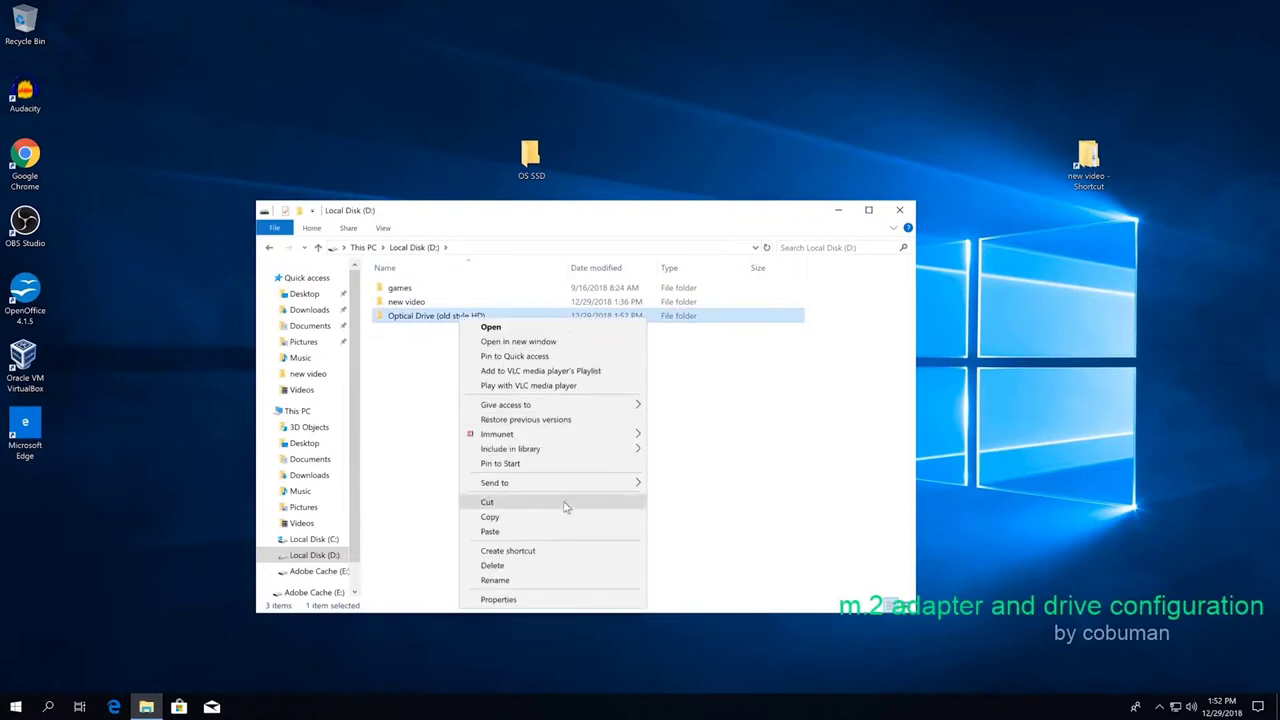
mouse_move(606, 483)
click(729, 518)
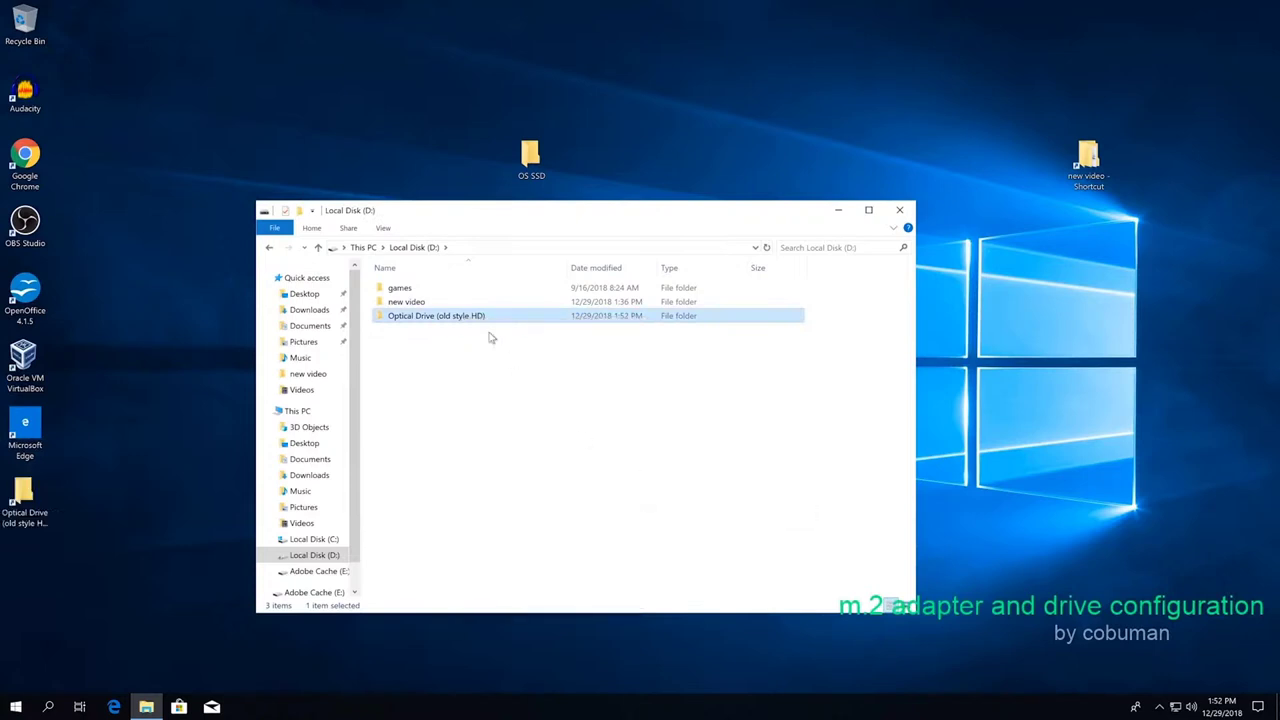
drag(16, 506, 592, 155)
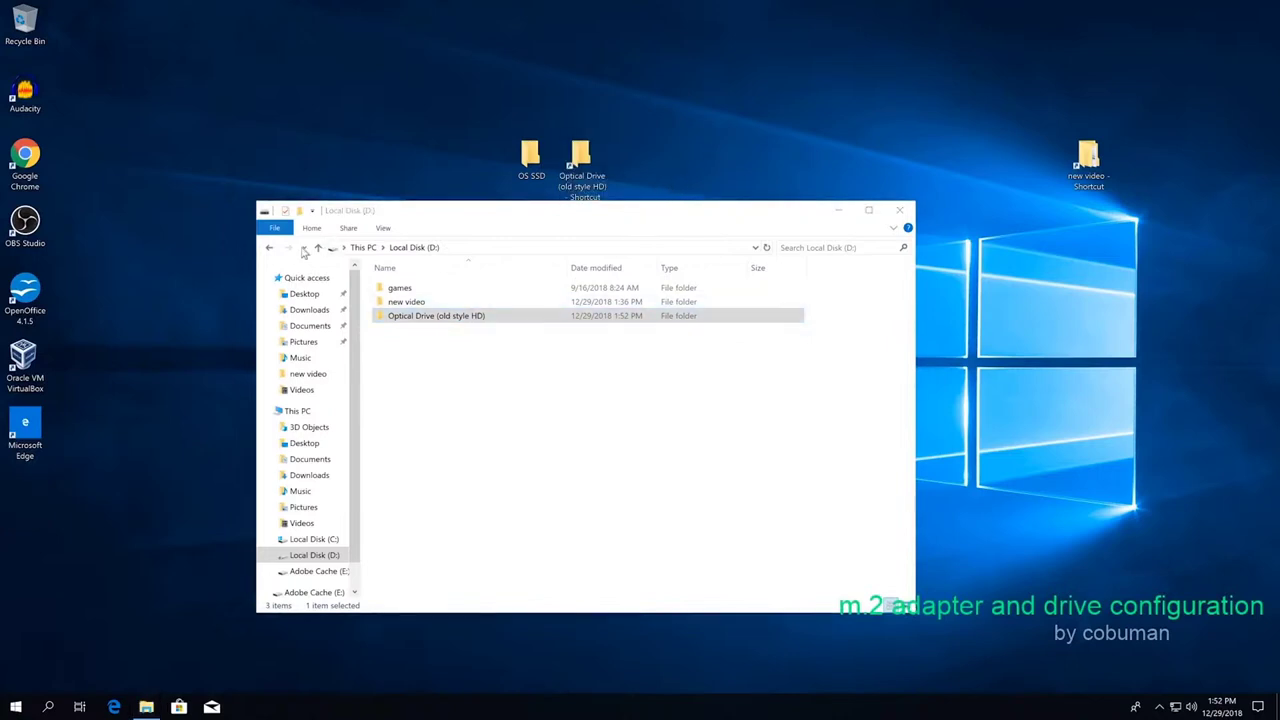
Create a folder named NEW m.2 Drive in the root of Adobe Cache (E:).
click(269, 247)
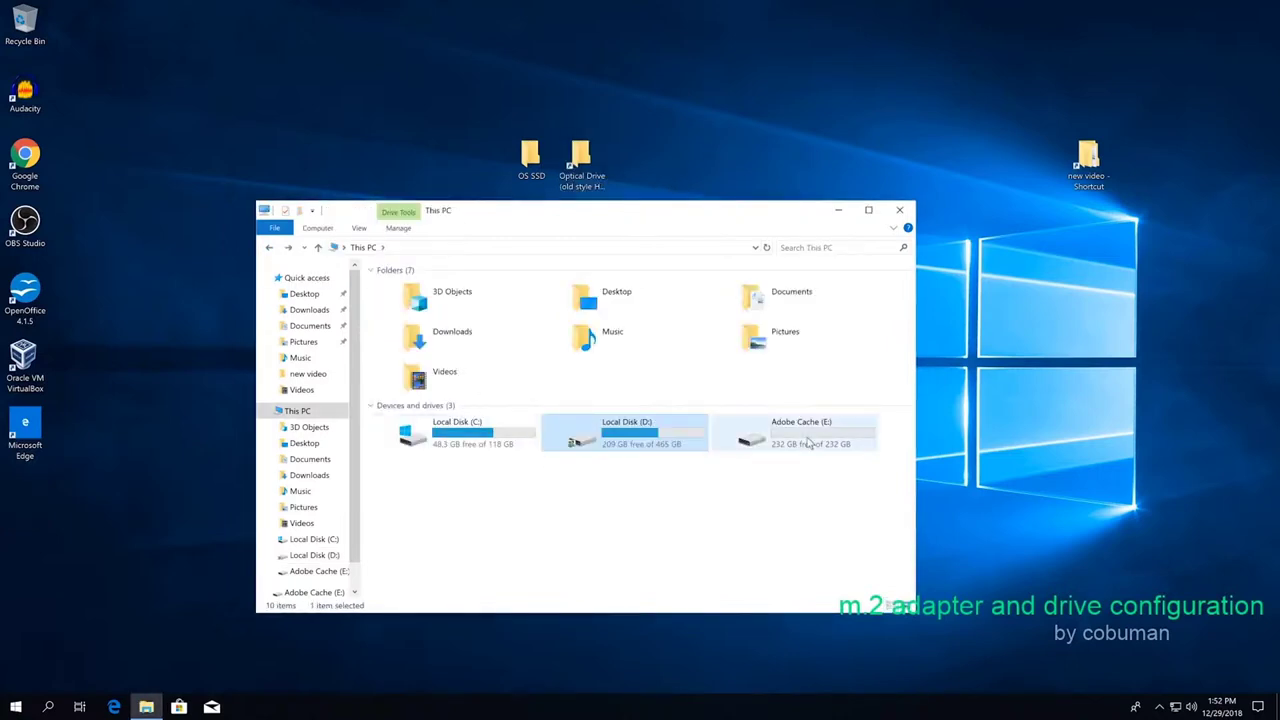
double_click(810, 443)
right_click(443, 428)
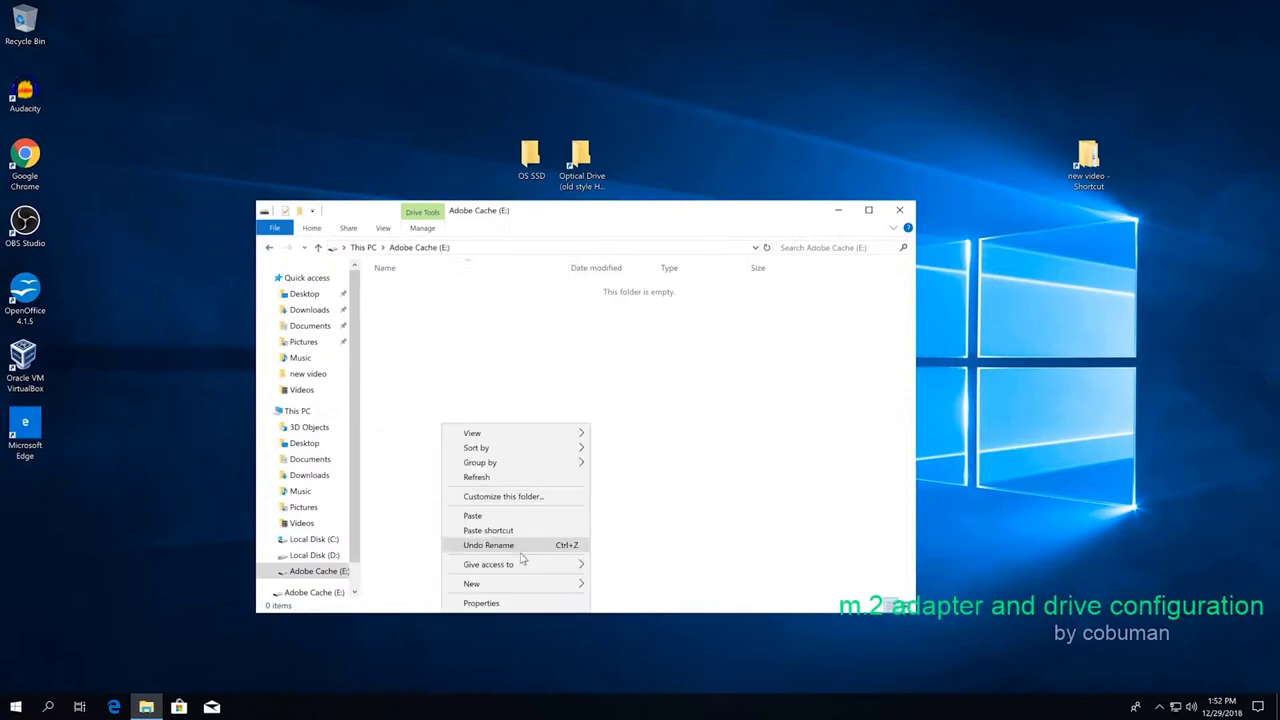
mouse_move(540, 586)
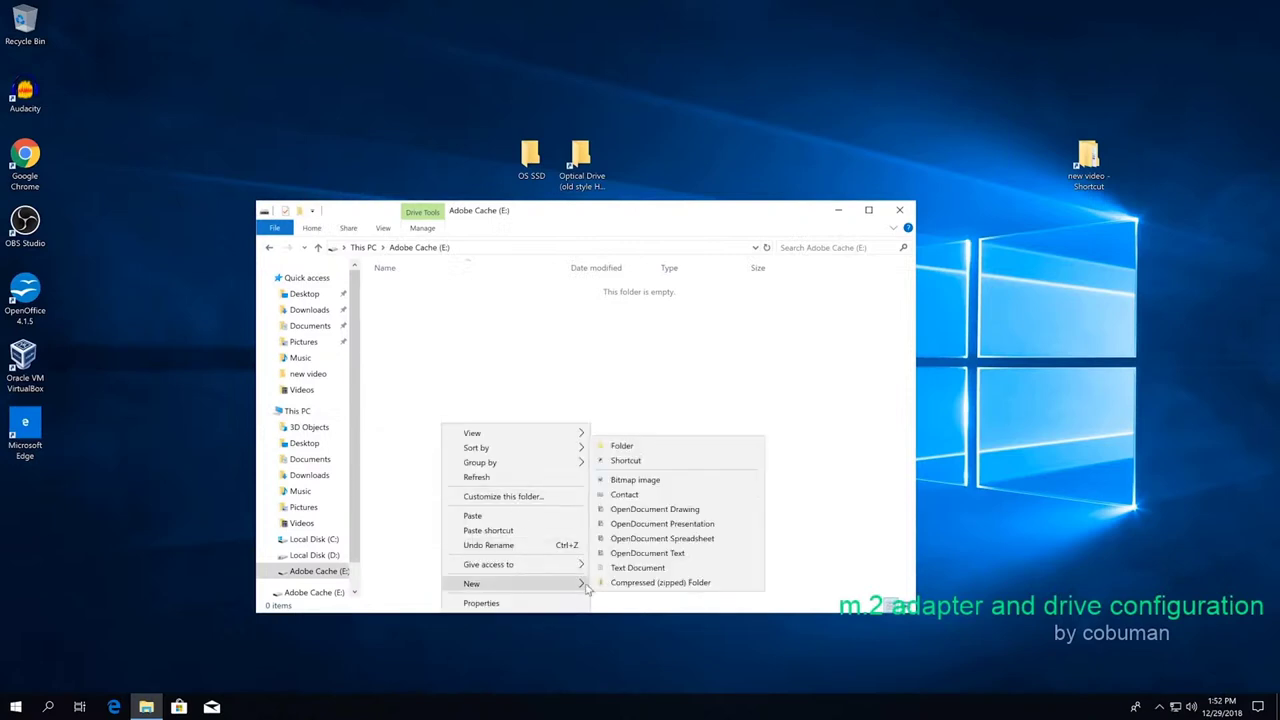
click(646, 449)
text(NEW m.2)
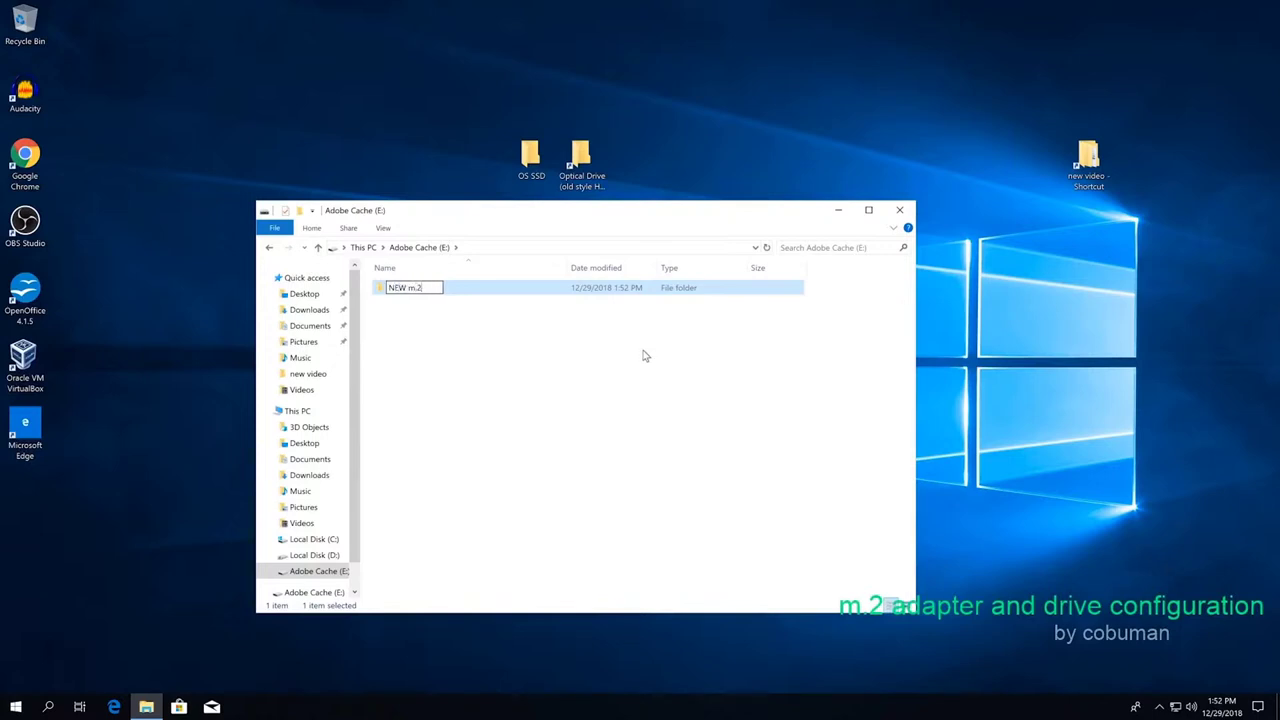
text( Drive)
key(Return)
Create a desktop shortcut to the NEW m.2 Drive folder, place it beside the other test folders and close the Adobe Cache (E:) window.
right_click(474, 291)
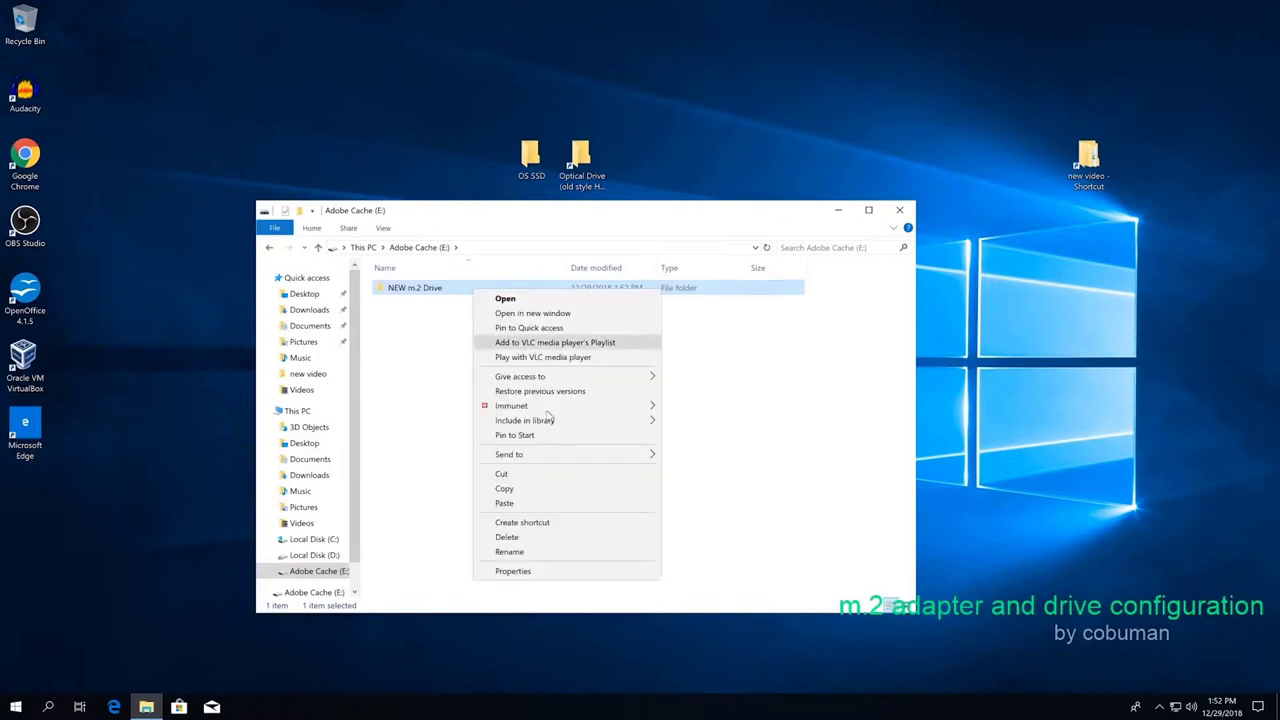
mouse_move(631, 457)
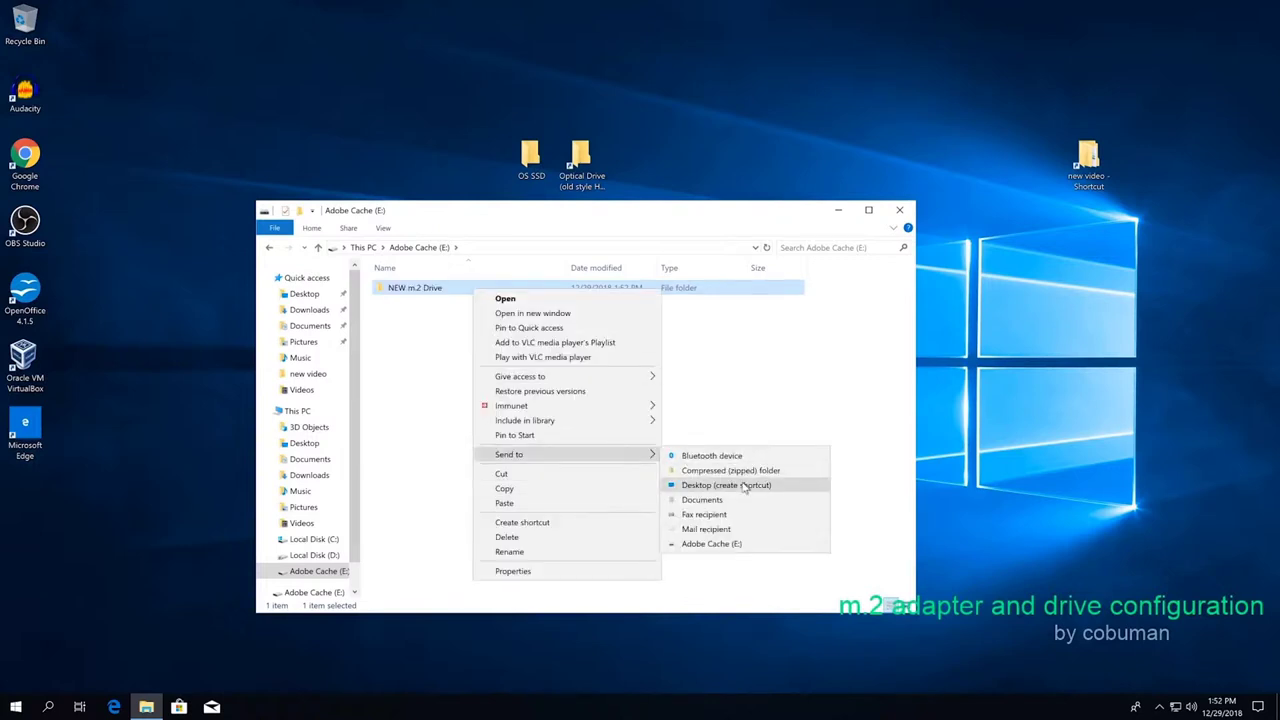
click(732, 484)
drag(24, 495, 683, 158)
click(899, 210)
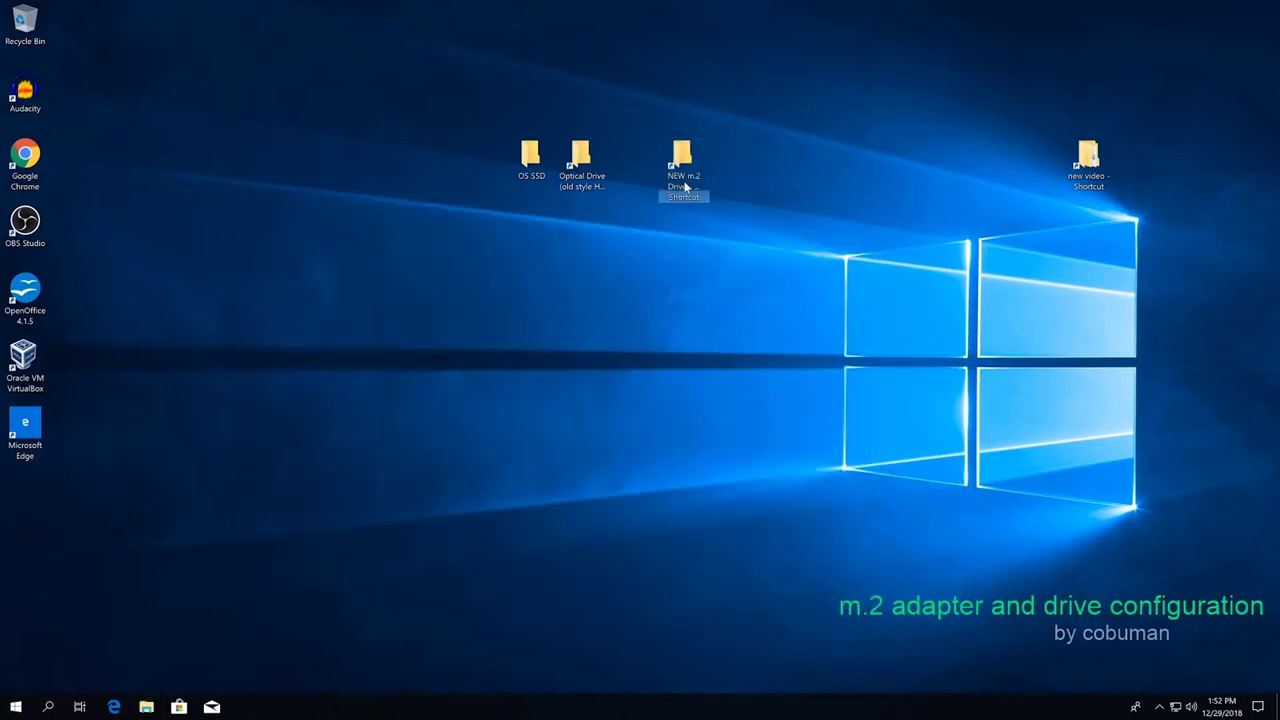
Arrange the desktop folders in a row in the order Optical Drive, OS SSD, NEW m.2 Drive.
mouse_move(588, 160)
mouse_down()
mouse_move(604, 224)
mouse_move(602, 86)
mouse_move(603, 162)
mouse_move(497, 182)
mouse_move(475, 162)
mouse_move(588, 166)
mouse_up()
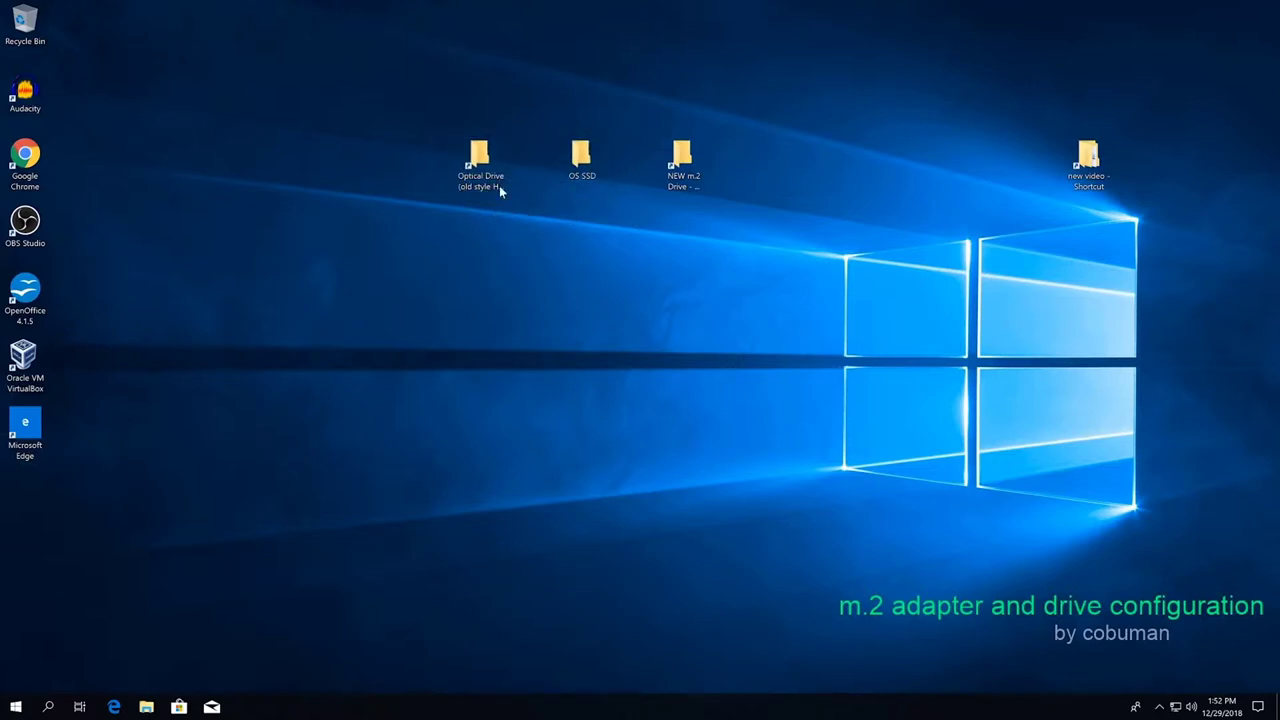
click(485, 164)
click(585, 168)
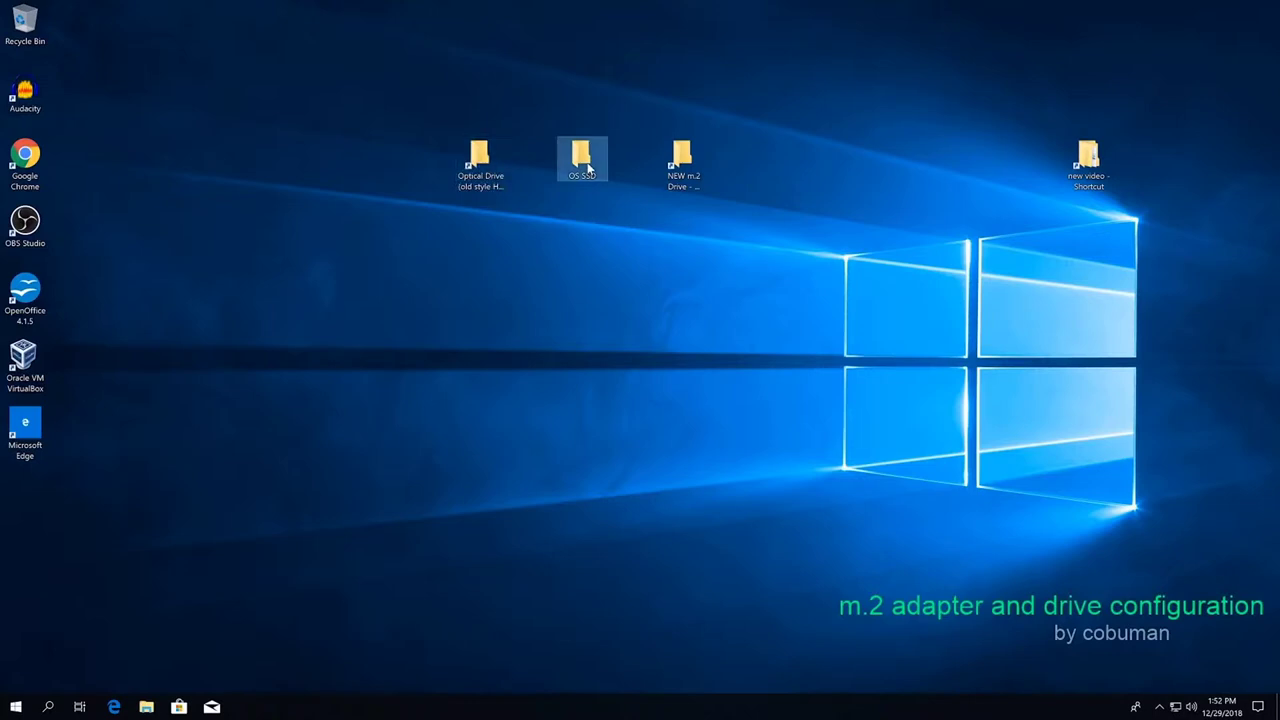
click(676, 160)
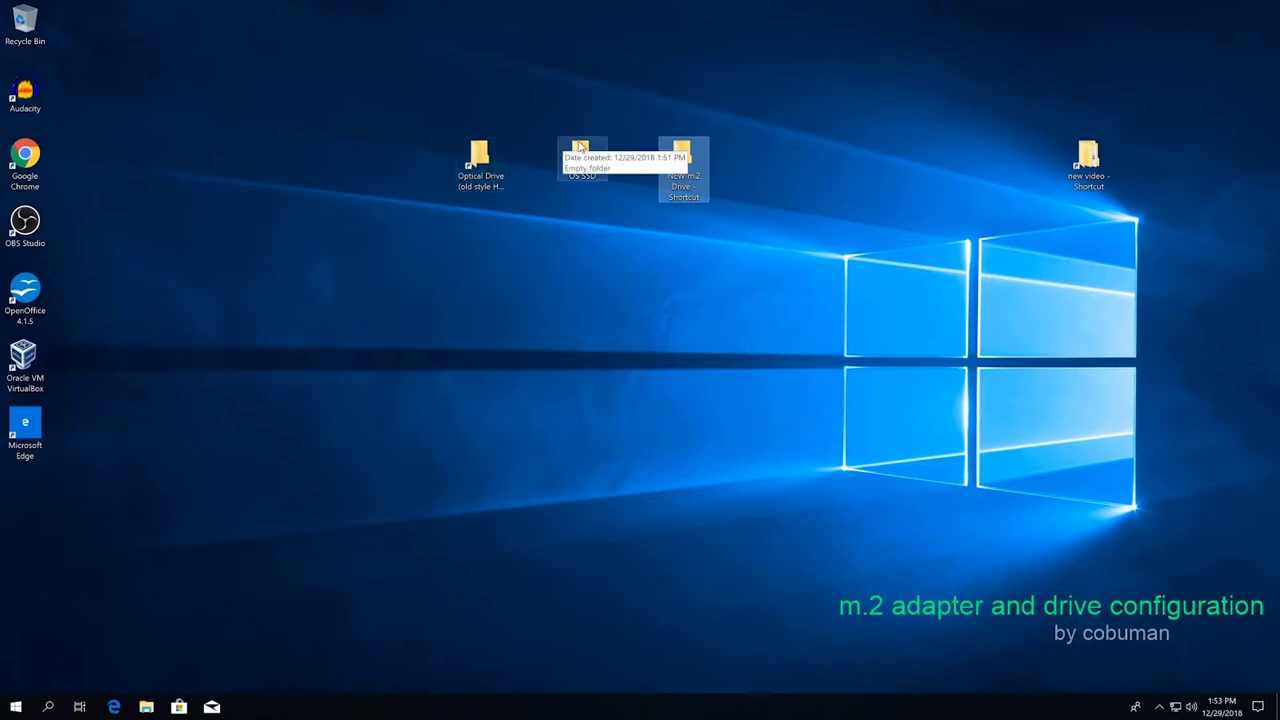
click(484, 168)
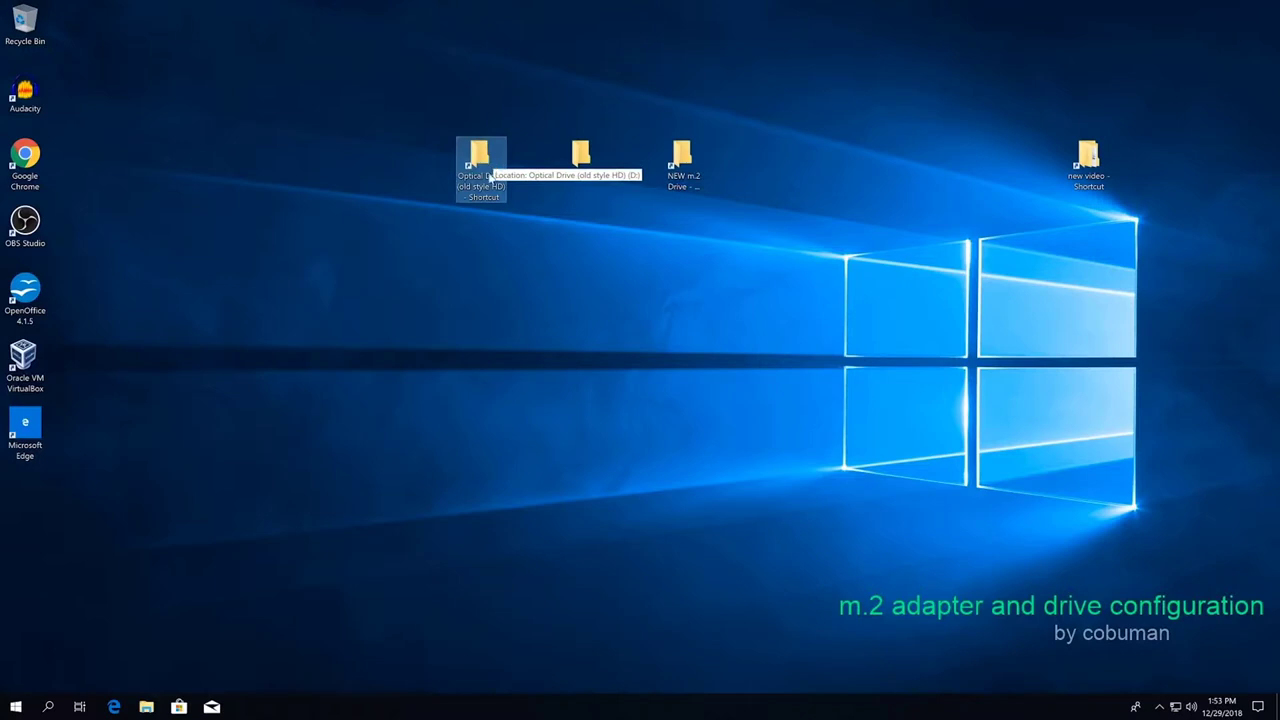
Open the Optical Drive (old style HD) folder, narrow its window and move it to make room for the other folder windows.
double_click(490, 175)
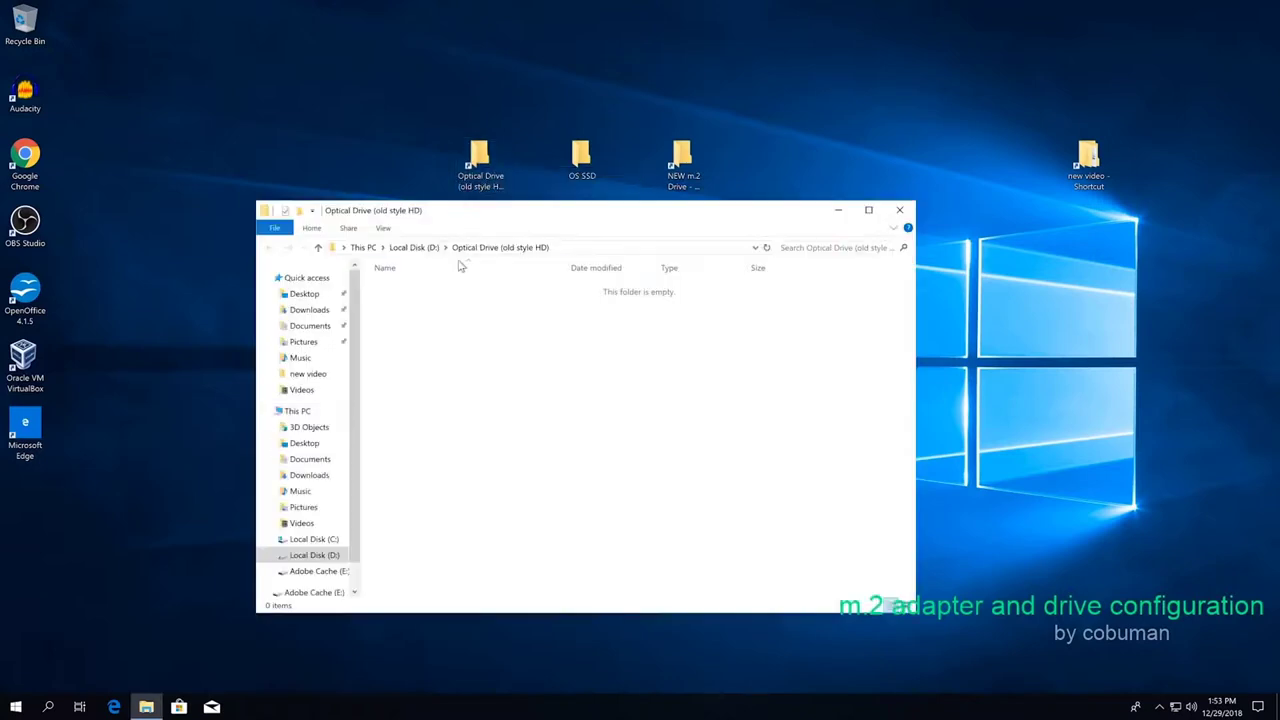
click(899, 210)
double_click(466, 176)
drag(916, 234, 710, 234)
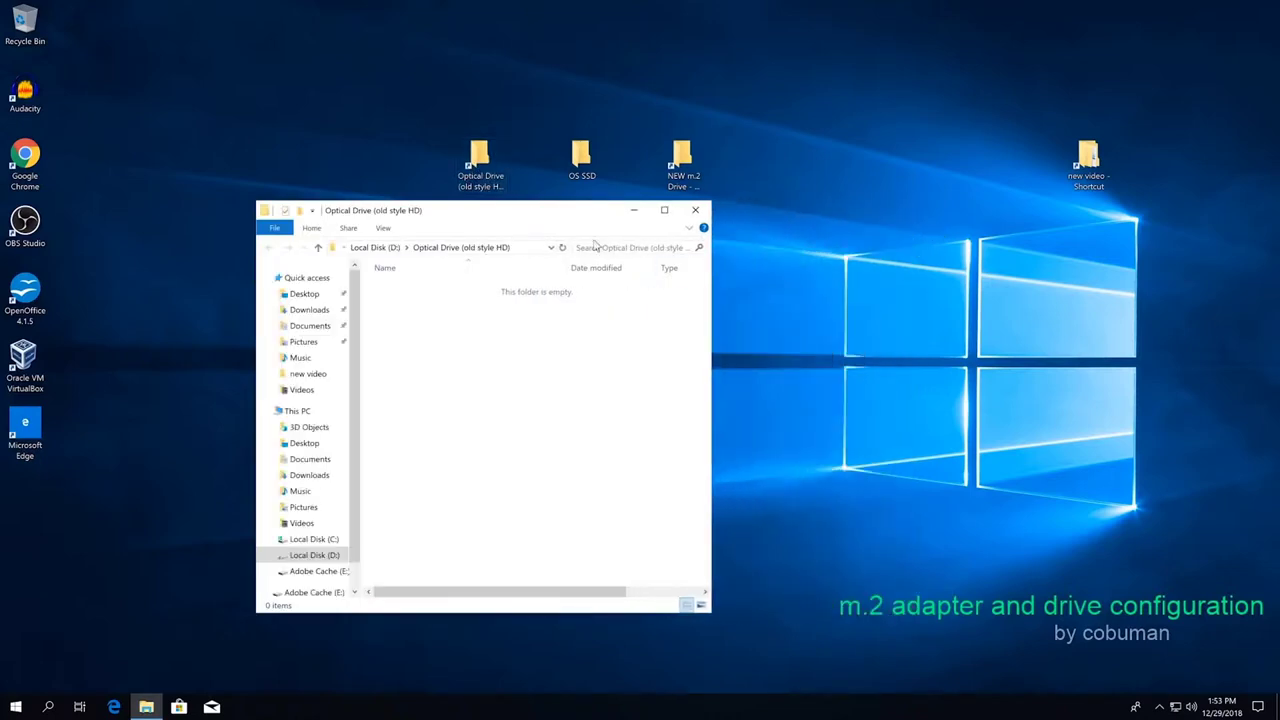
drag(540, 216, 788, 236)
Open the OS SSD and NEW m.2 Drive folders and line their windows up across the desktop beside the Optical Drive window.
double_click(581, 156)
double_click(688, 165)
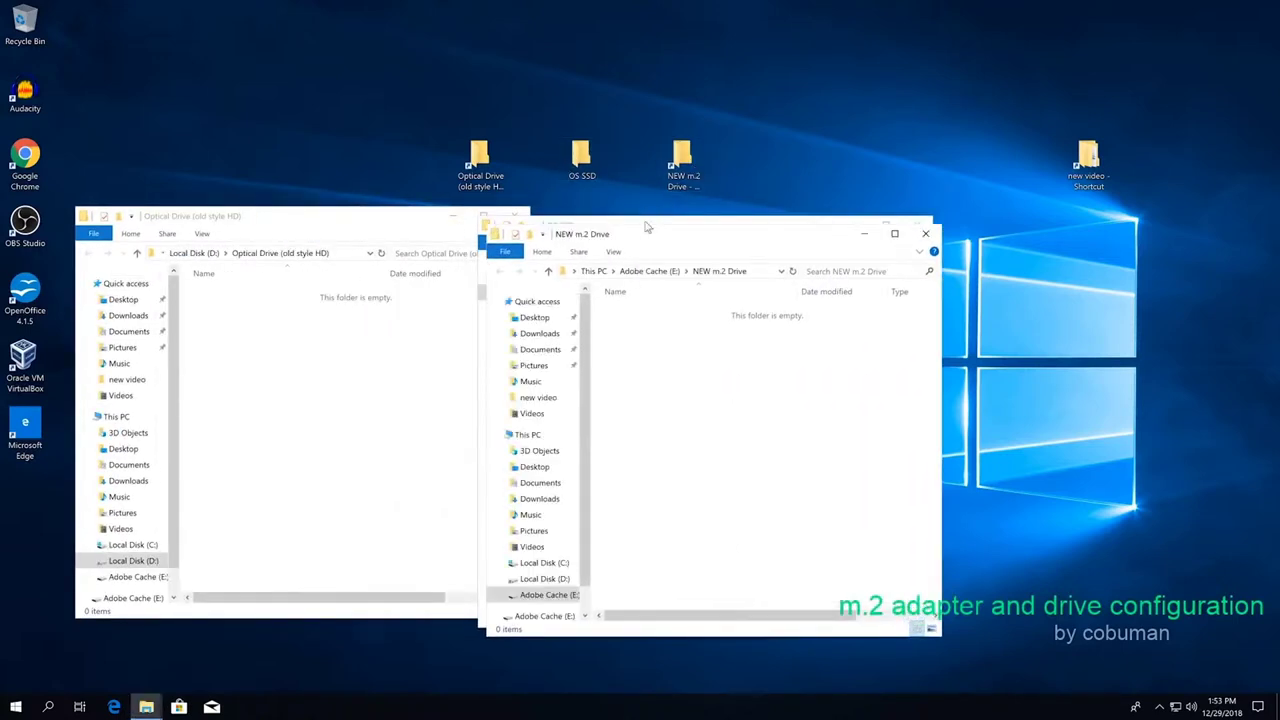
drag(665, 234, 958, 242)
drag(631, 226, 588, 226)
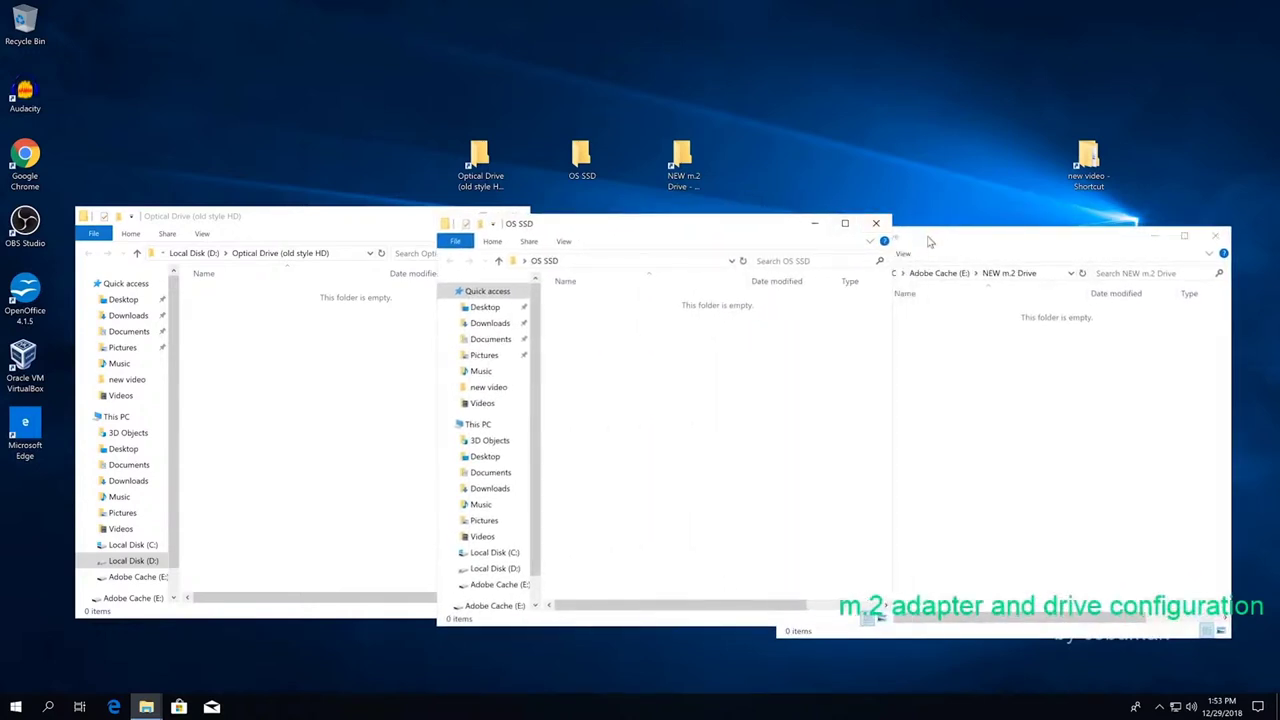
Copy the video P1000670 from the Laptop 840 G1 folder inside new video and minimize that window.
double_click(1088, 160)
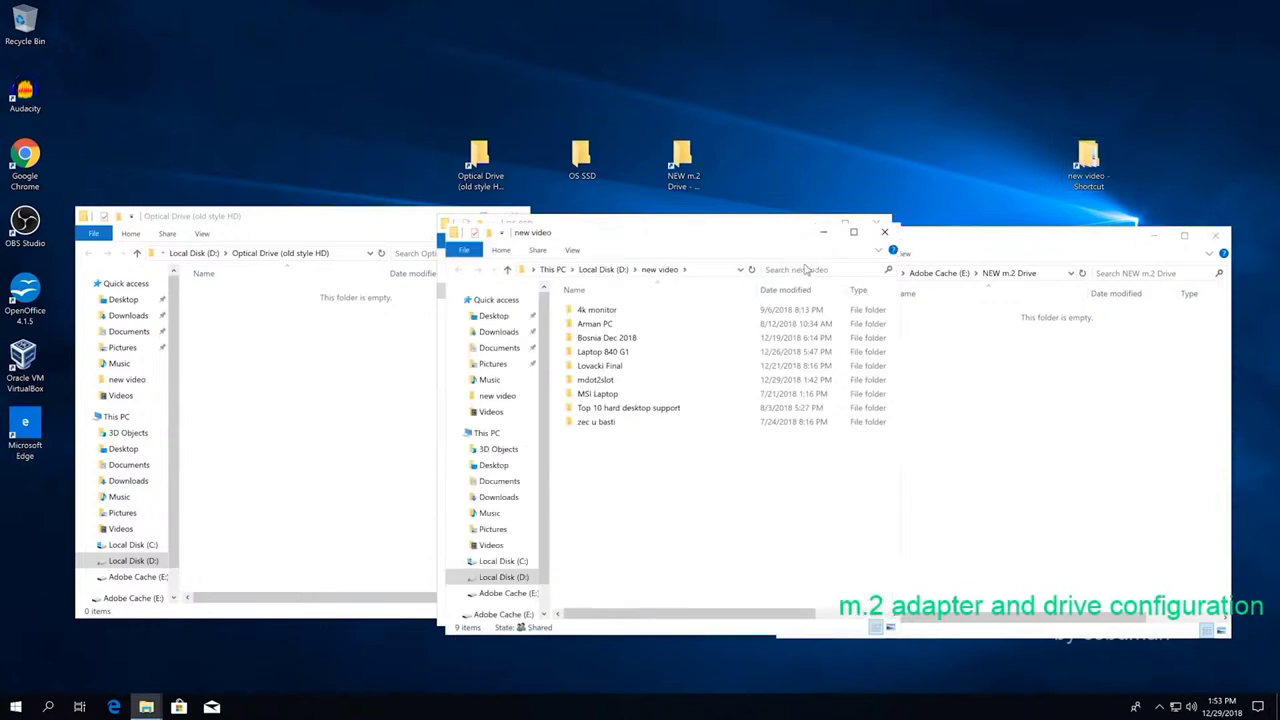
double_click(612, 351)
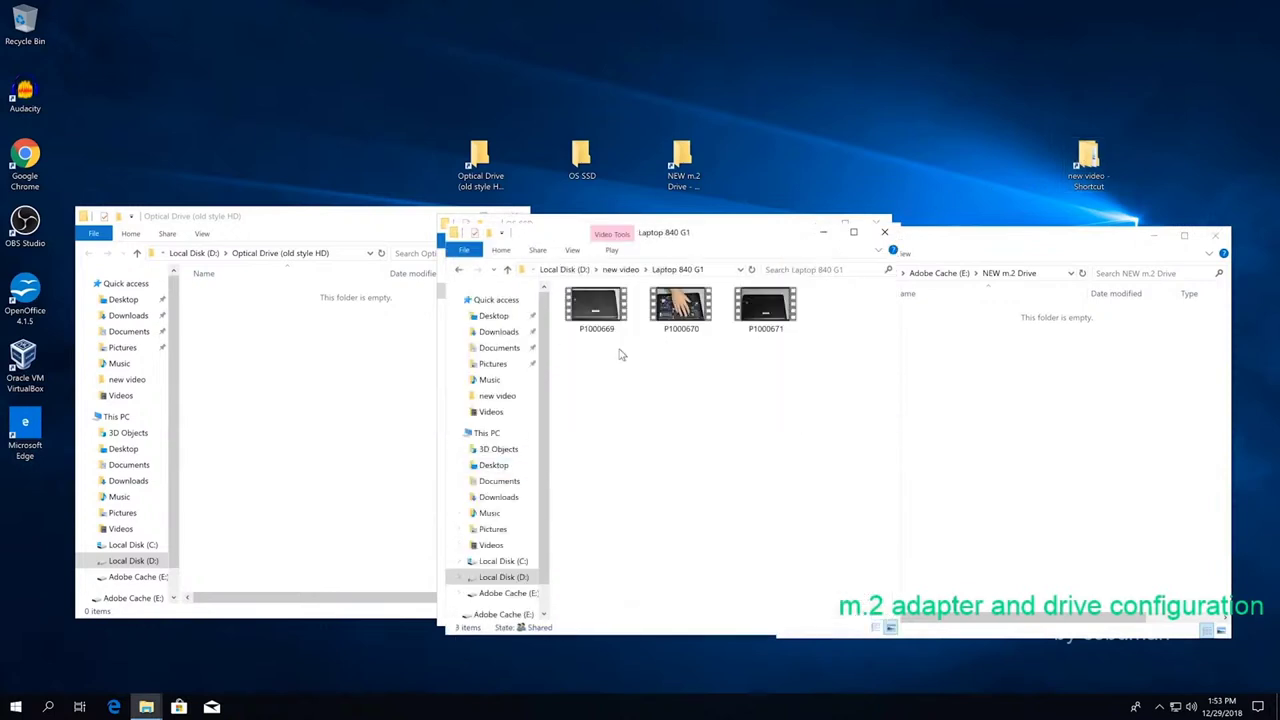
click(664, 318)
right_click(661, 320)
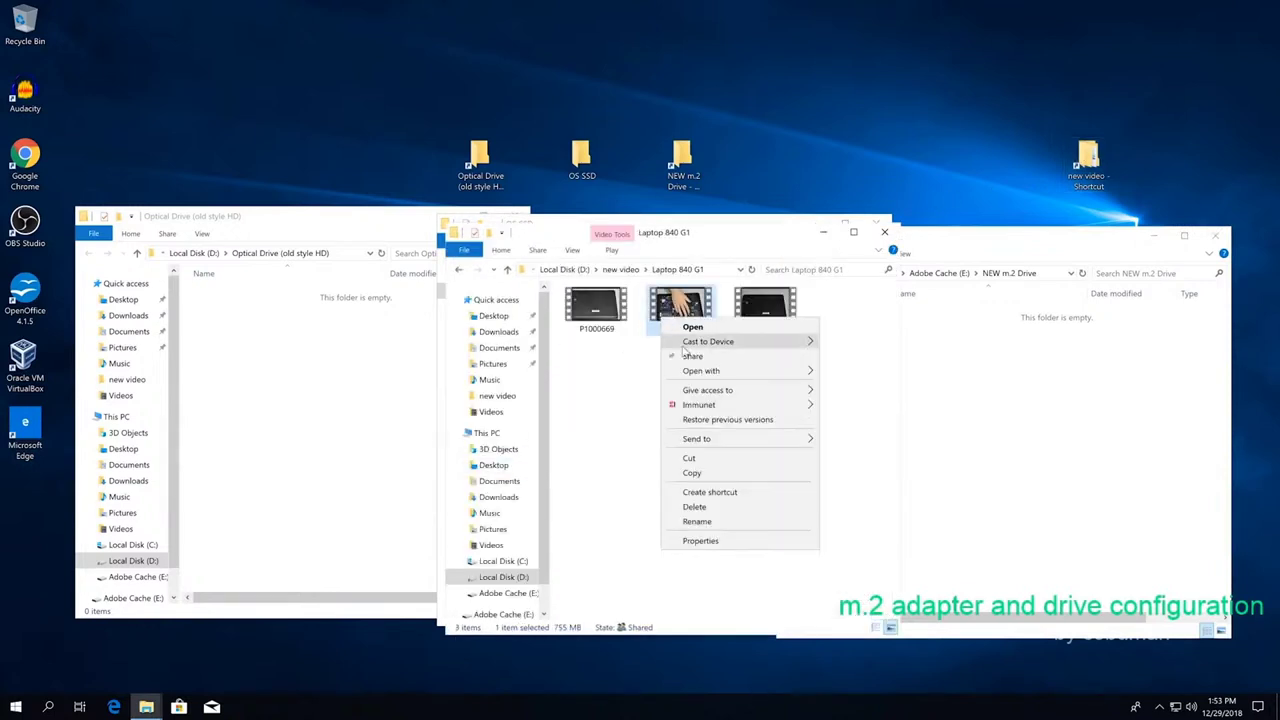
click(731, 476)
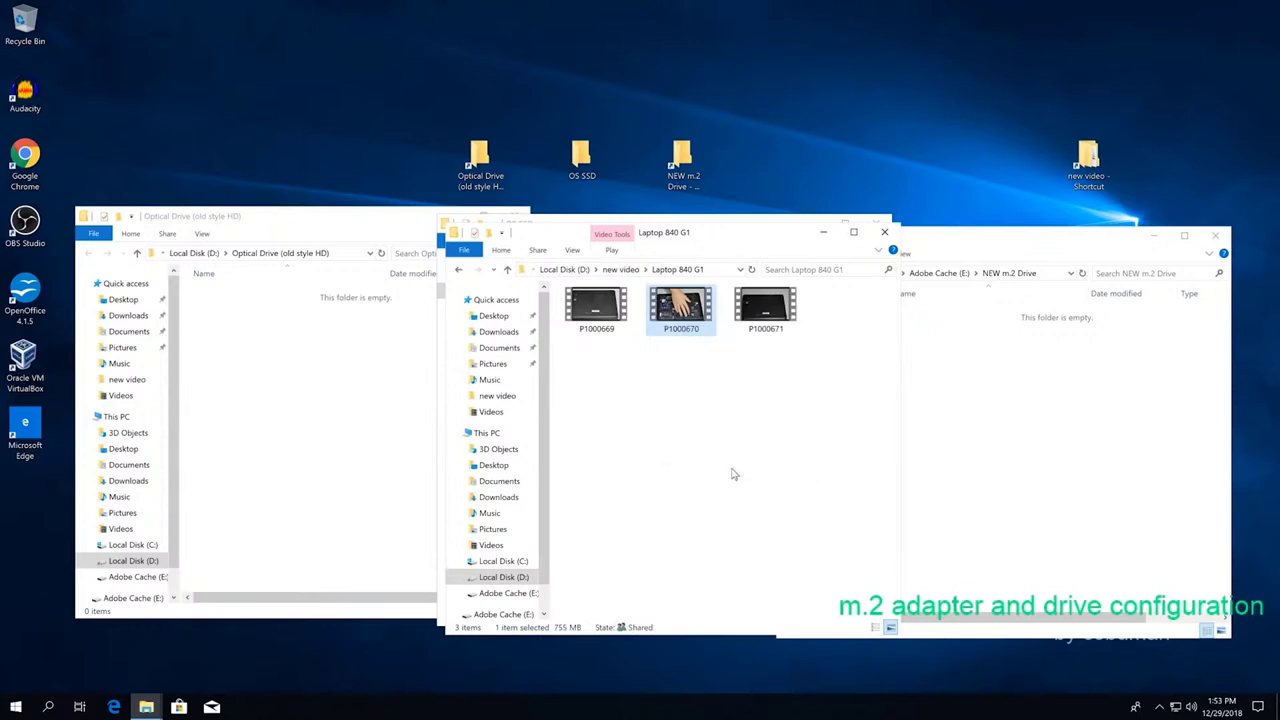
click(258, 440)
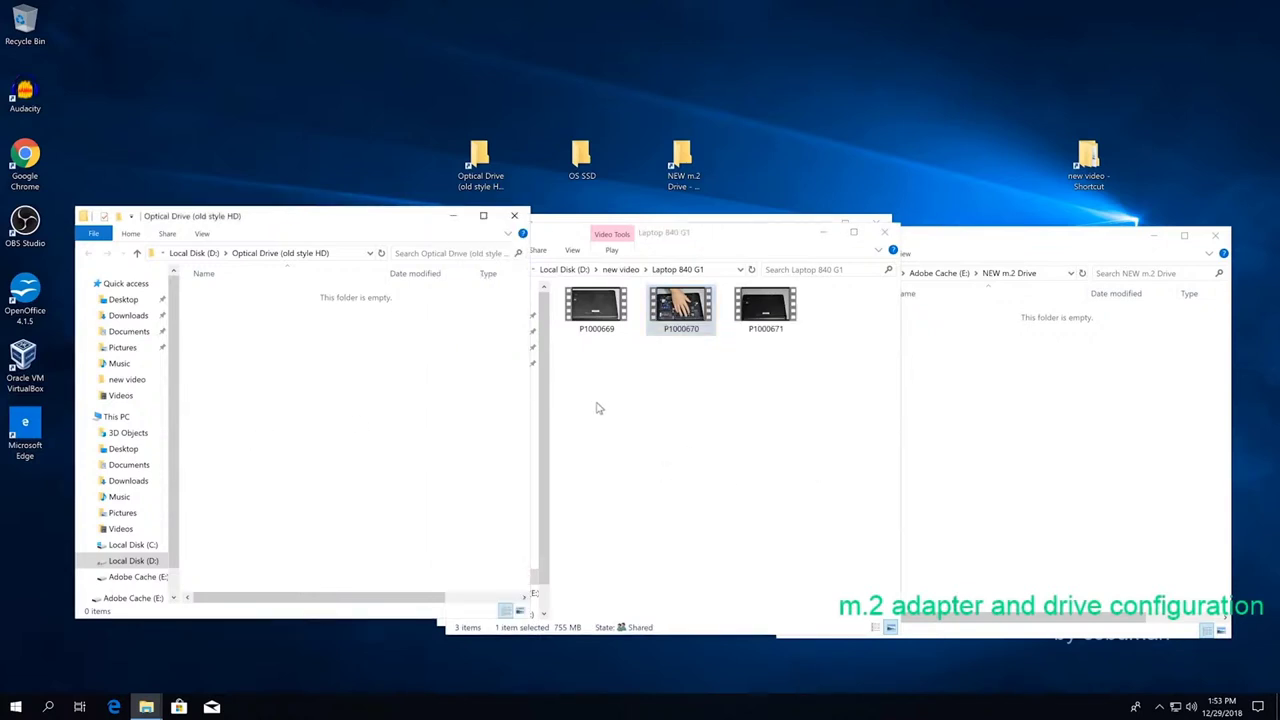
click(823, 232)
click(697, 237)
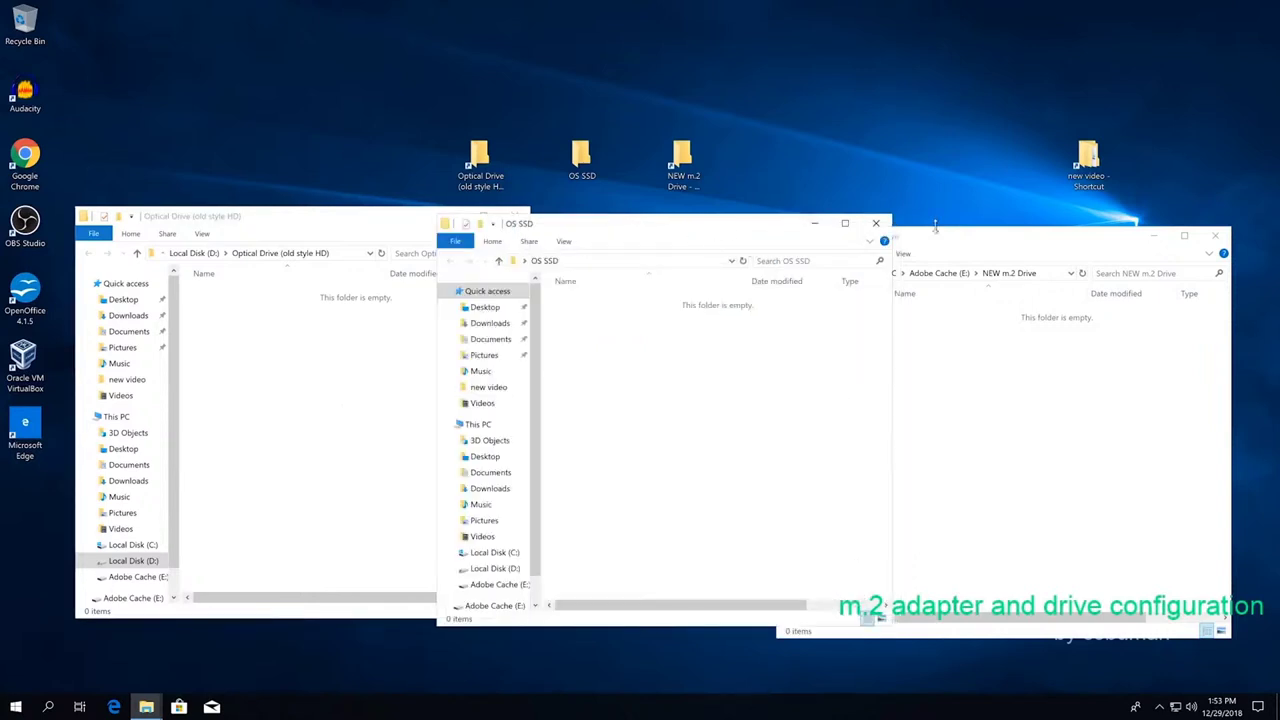
Paste the copied video into the Optical Drive (old style HD) folder and expand the transfer details to watch the copy speed.
click(279, 380)
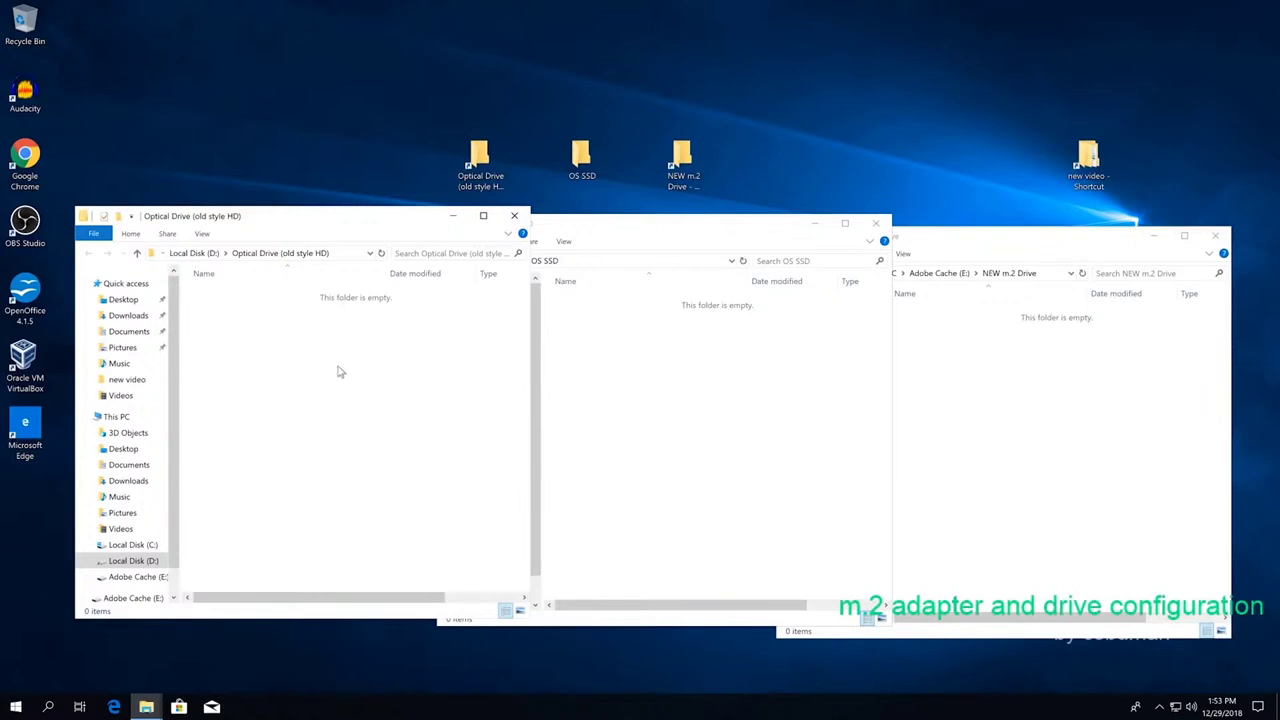
click(598, 373)
click(1037, 414)
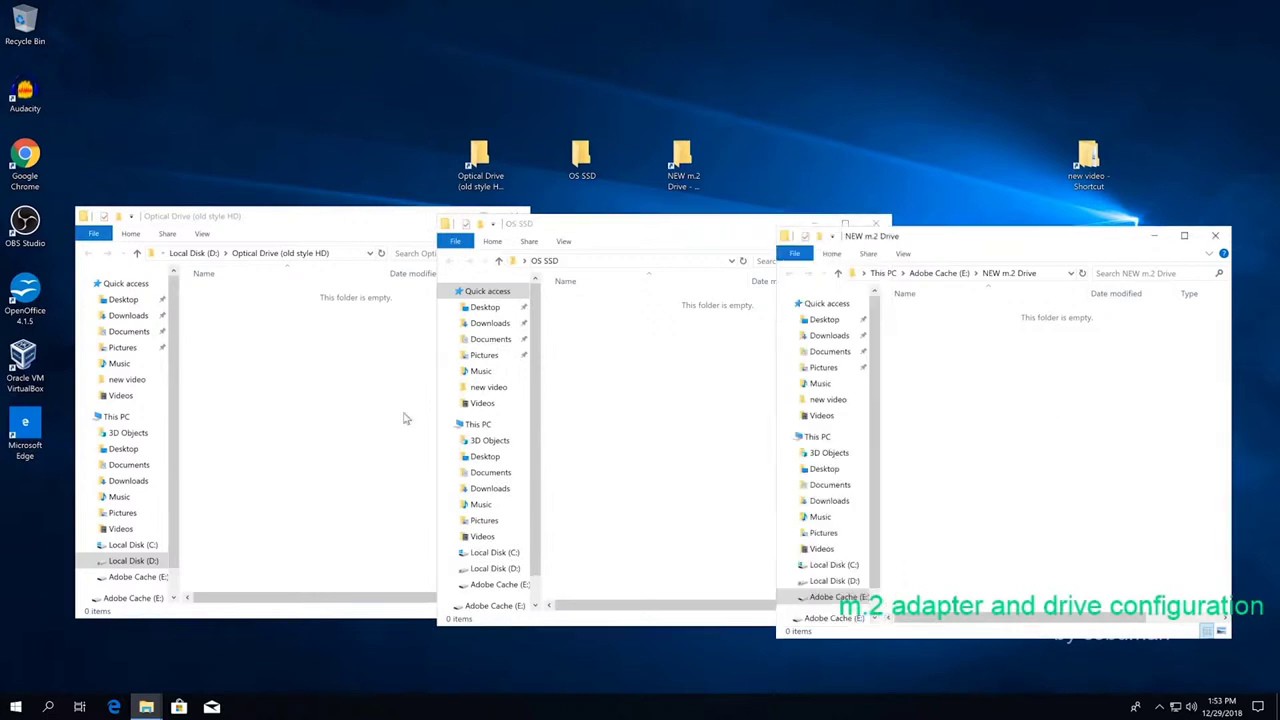
right_click(223, 390)
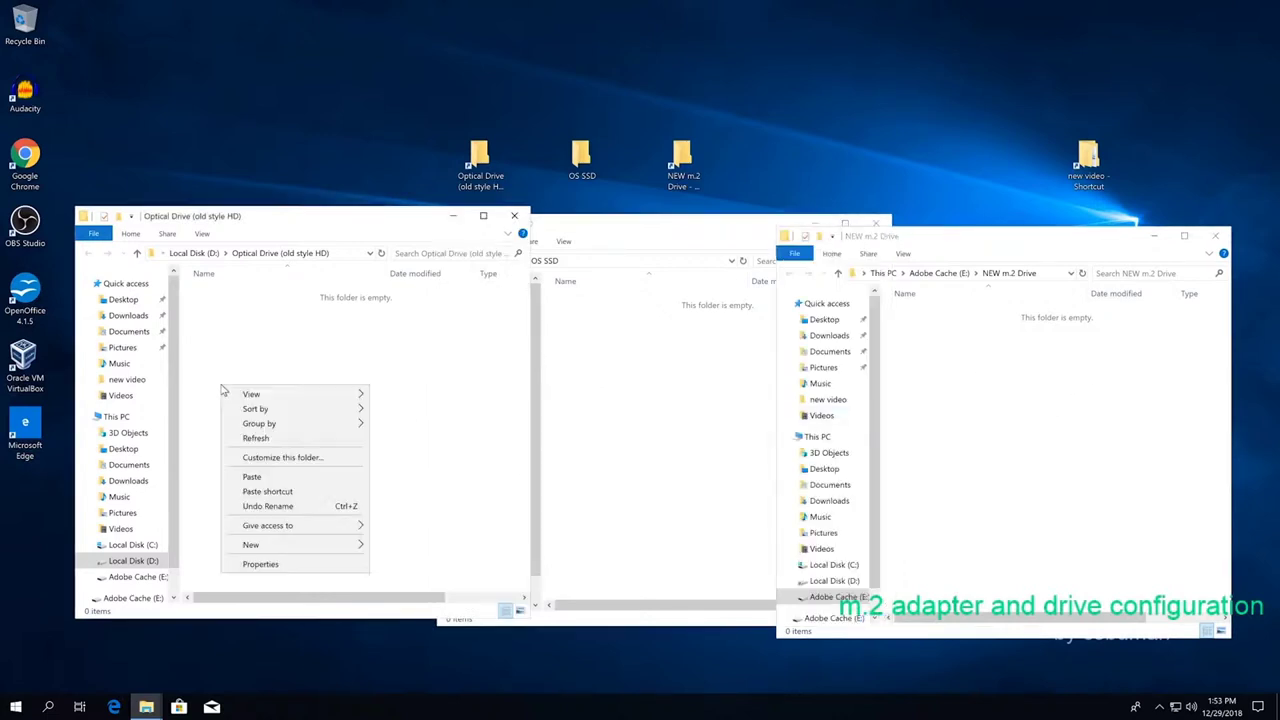
click(274, 479)
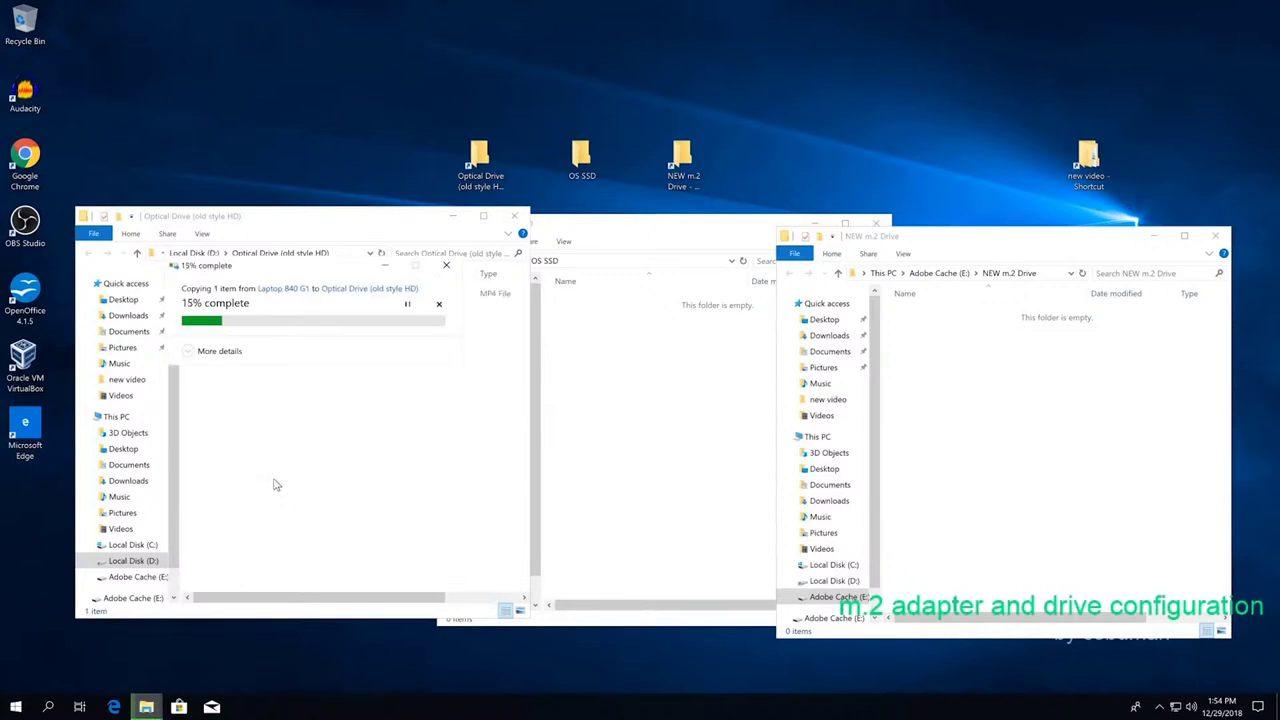
click(186, 351)
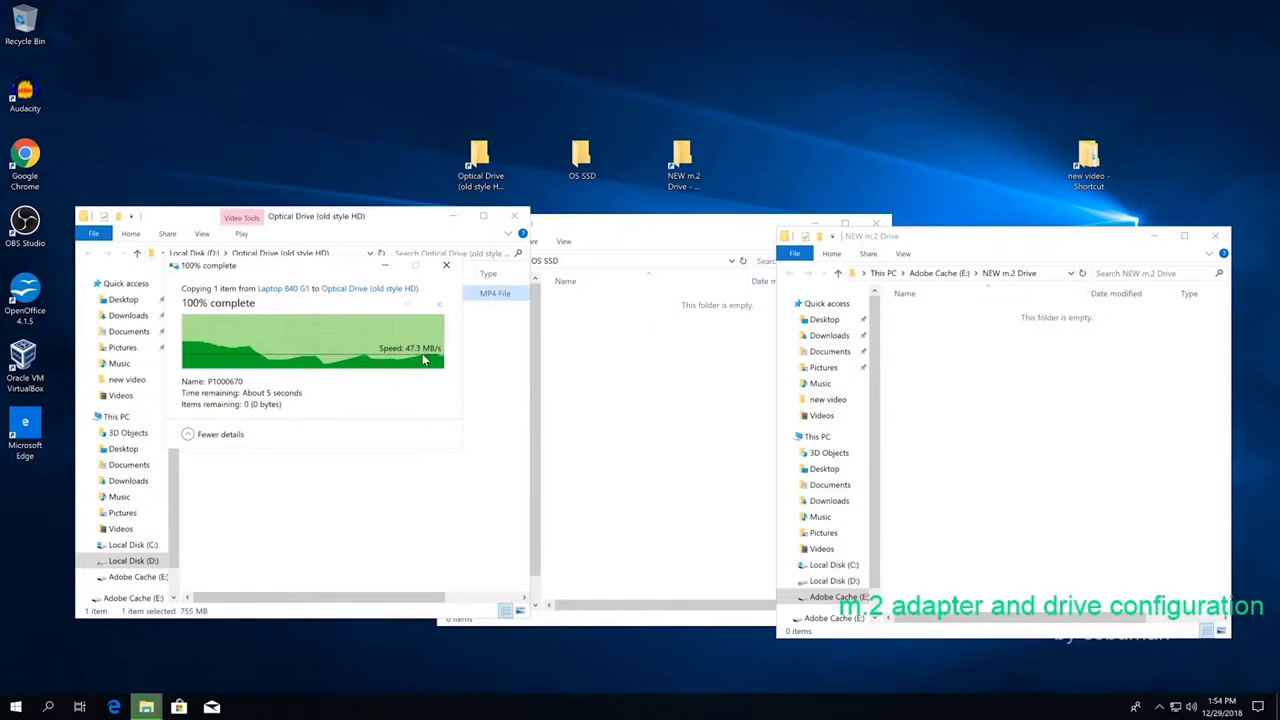
Paste the copied video into the OS SSD folder and check its transfer speed.
click(614, 436)
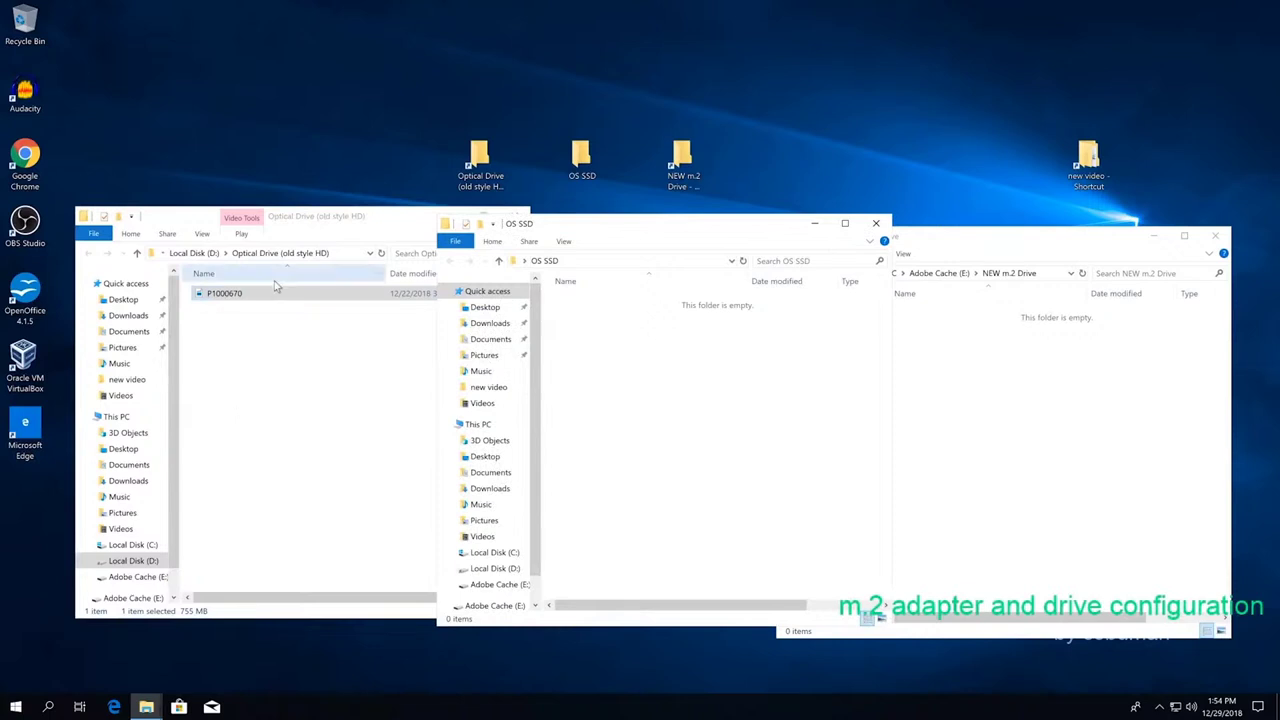
right_click(643, 394)
click(718, 486)
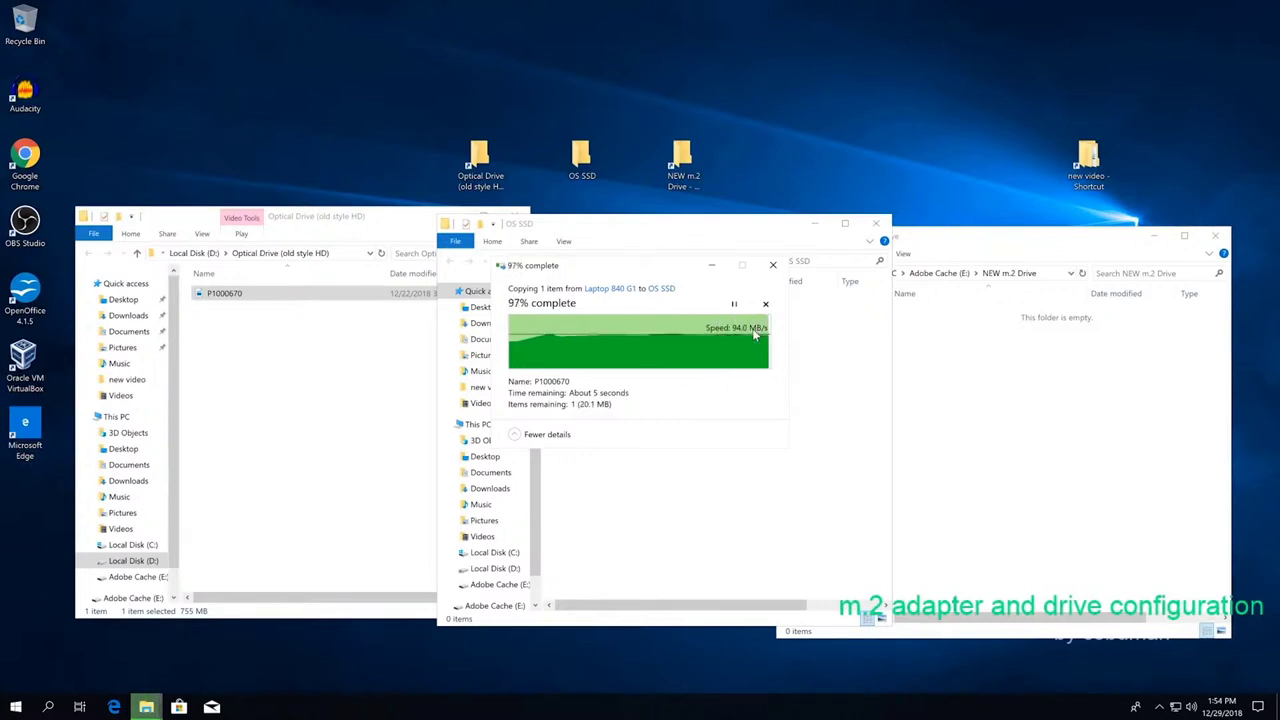
click(273, 387)
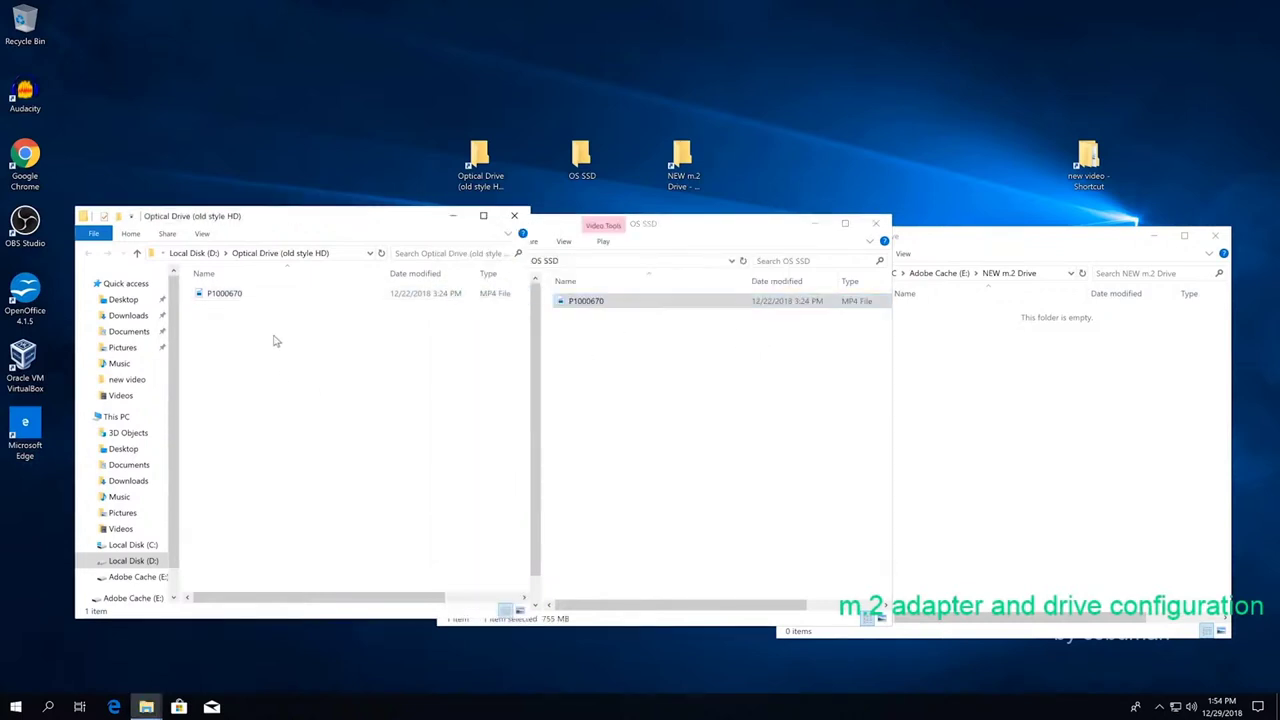
click(1040, 400)
right_click(972, 397)
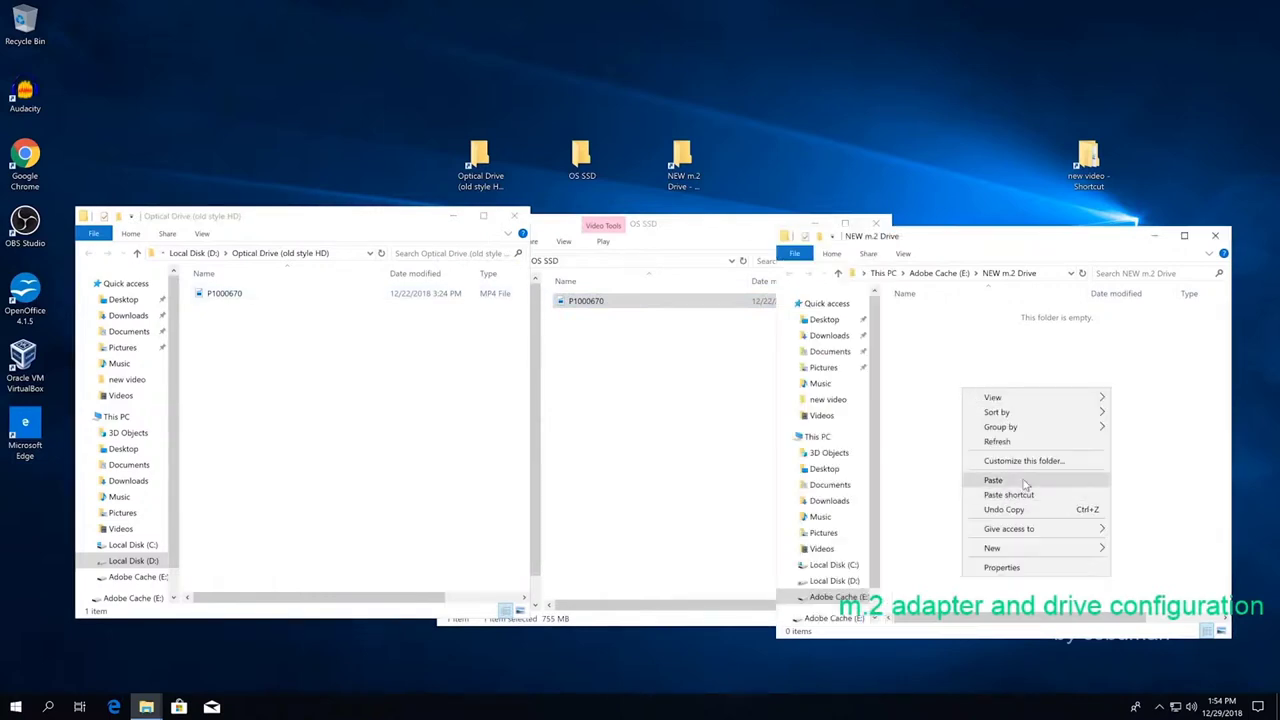
click(668, 414)
mouse_move(728, 306)
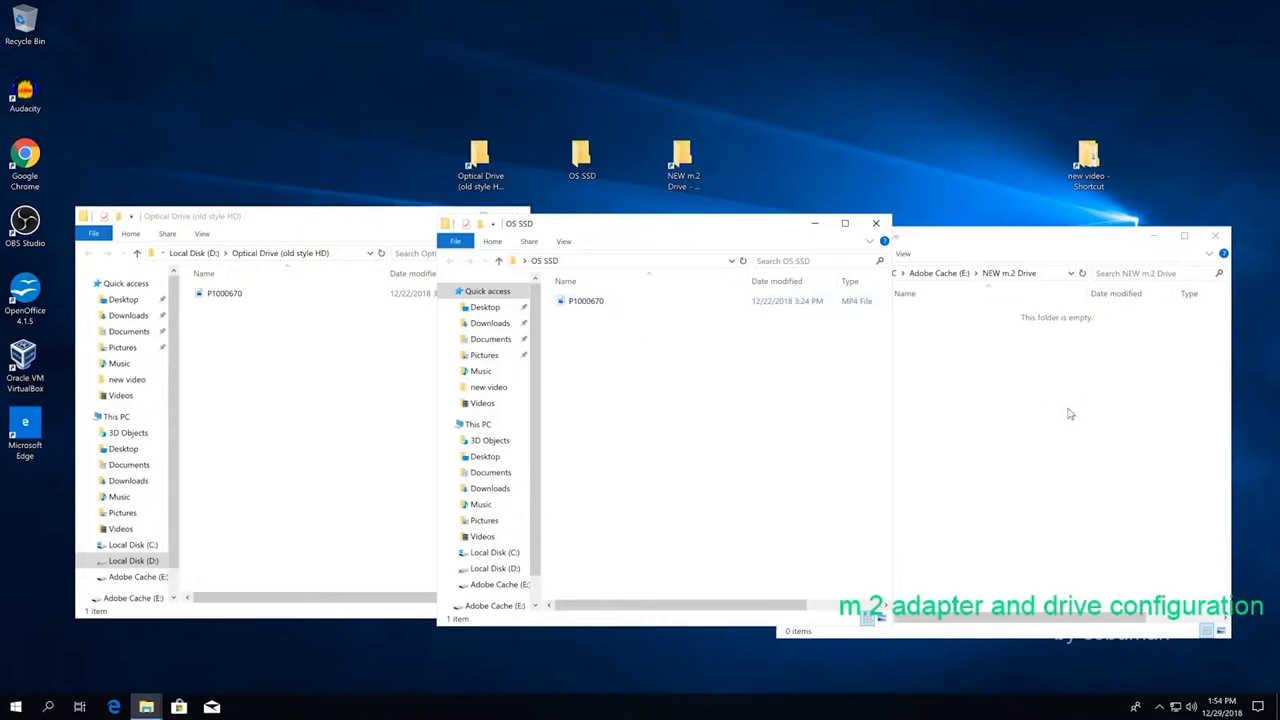
Paste the copied video into the NEW m.2 Drive folder and check its transfer speed.
click(1010, 427)
right_click(971, 404)
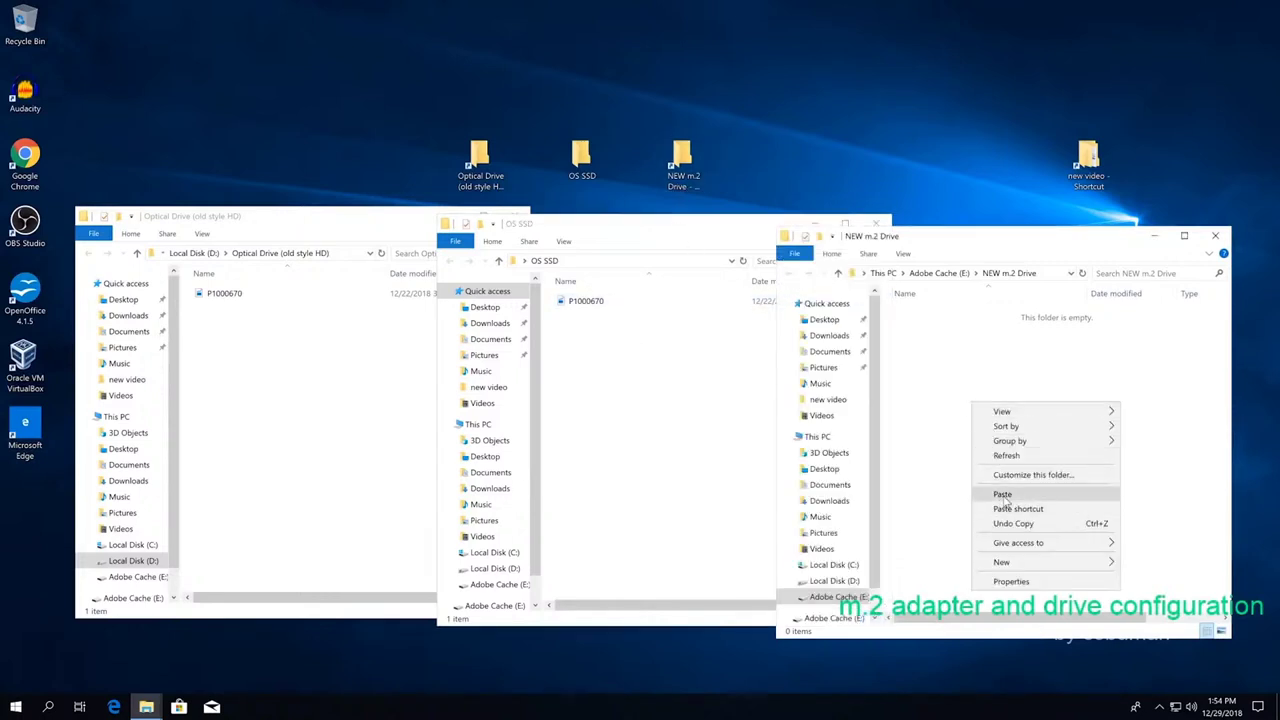
click(1015, 500)
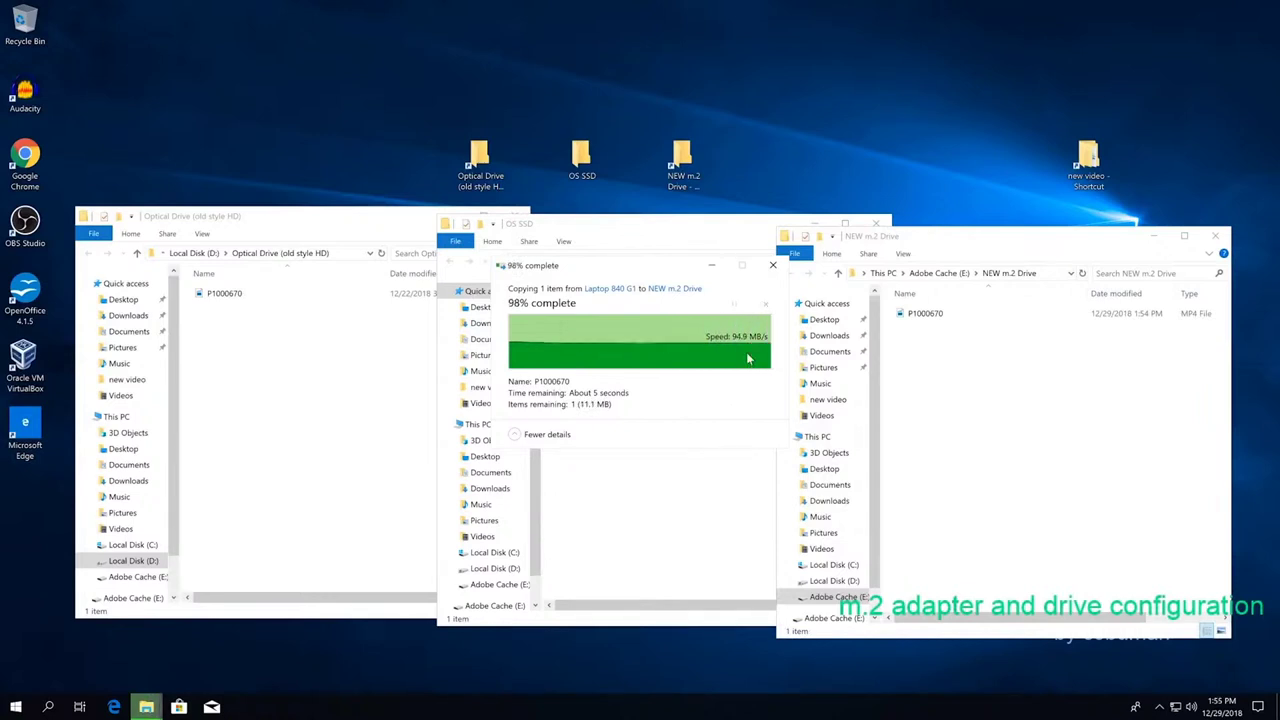
click(290, 395)
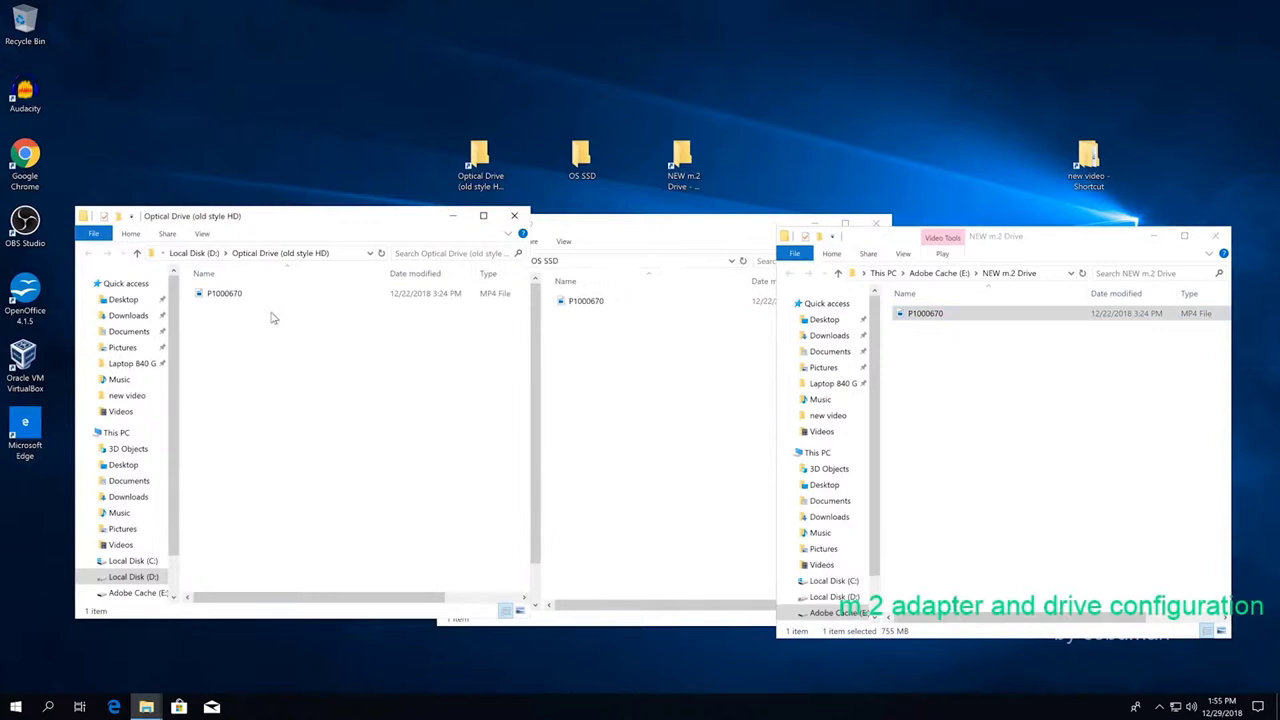
Duplicate the video P1000670 inside the OS SSD folder and watch the copy speed.
click(688, 438)
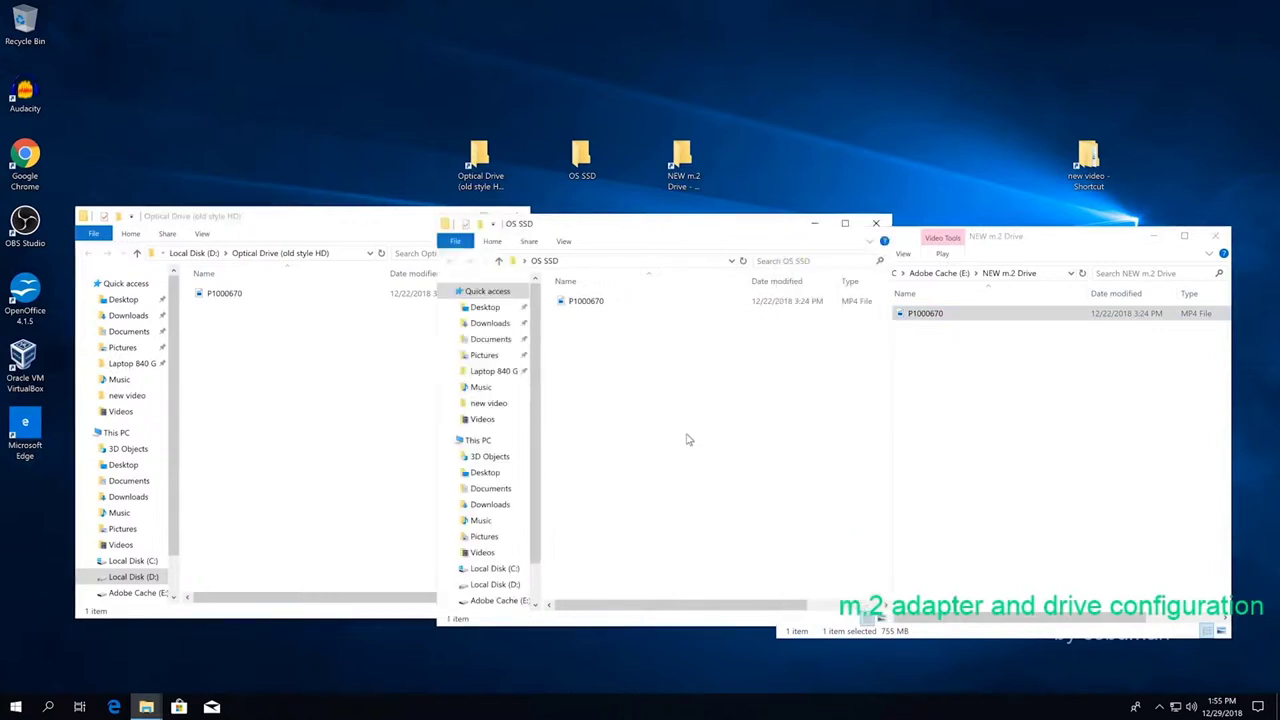
click(600, 302)
right_click(600, 302)
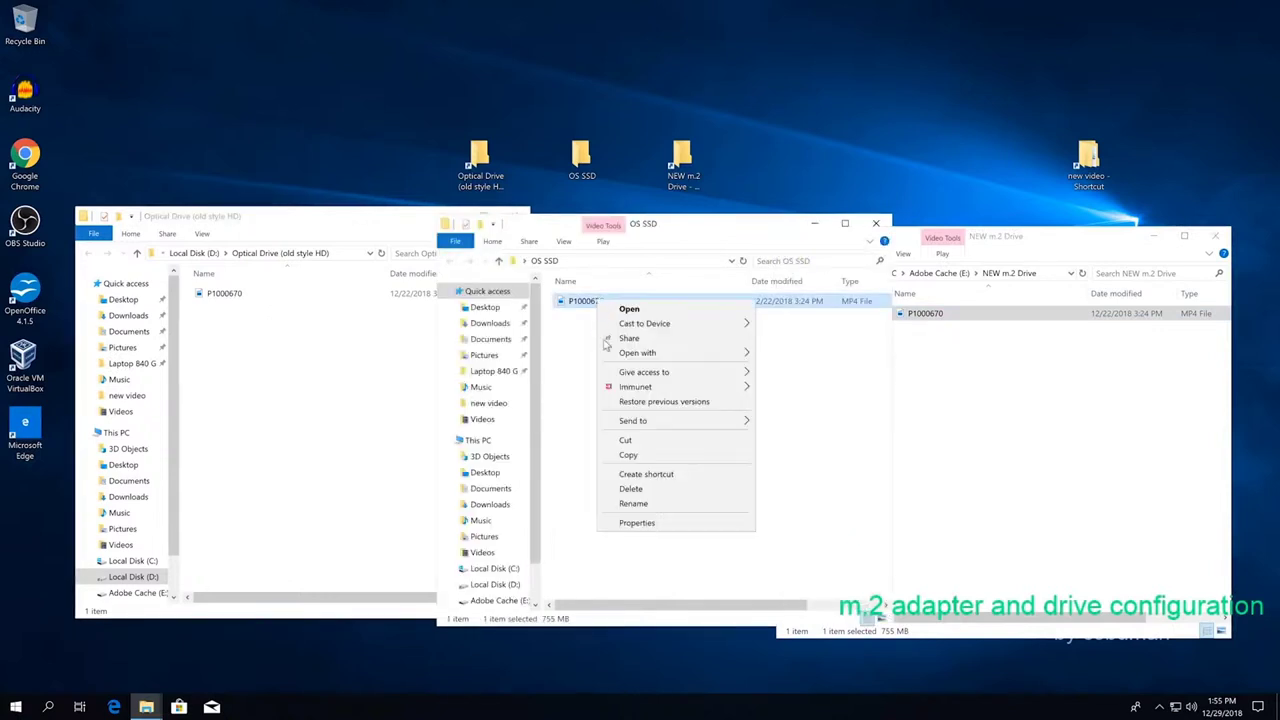
click(654, 456)
right_click(637, 400)
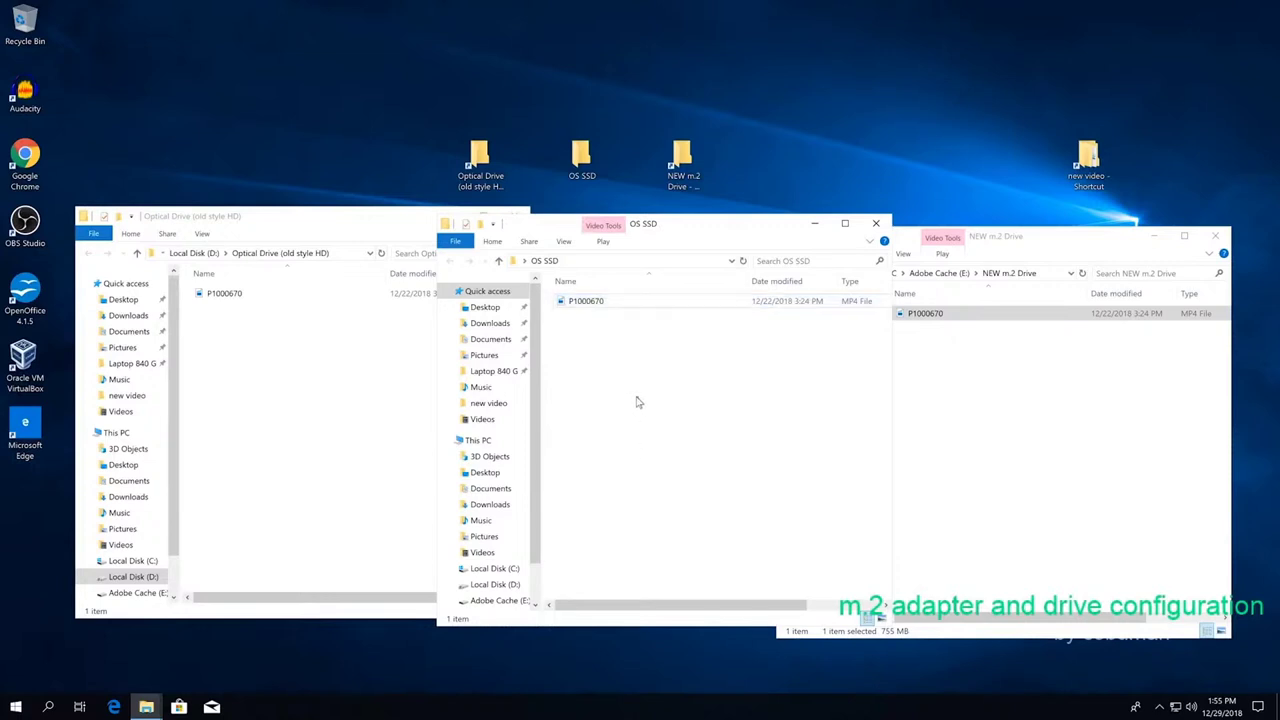
click(705, 490)
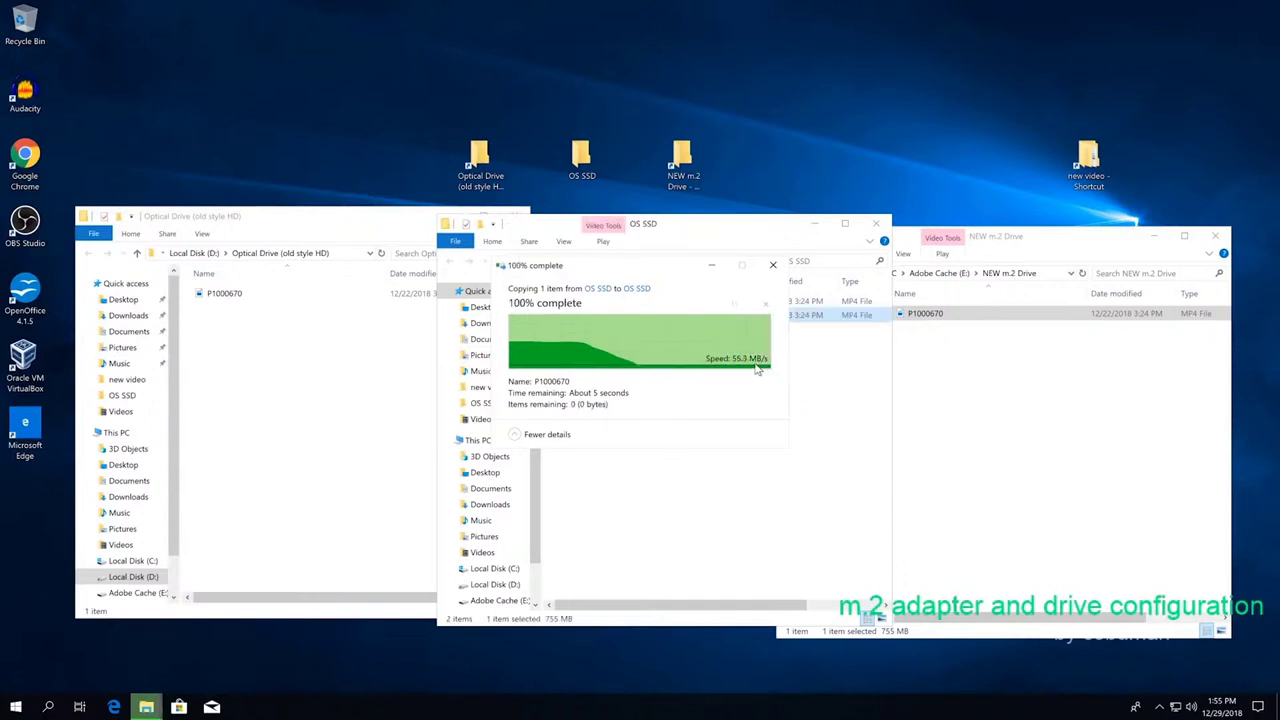
click(668, 366)
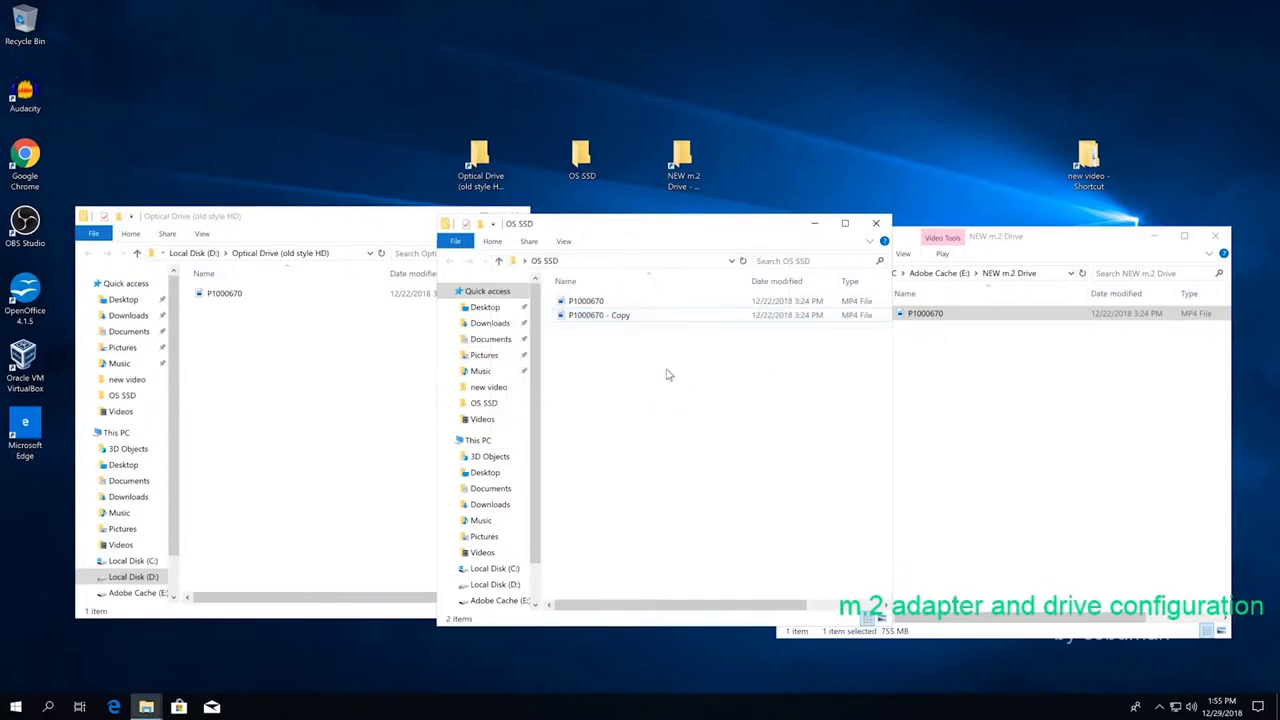
Copy P1000670 from the OS SSD folder into the NEW m.2 Drive folder, replacing the existing file there.
click(634, 303)
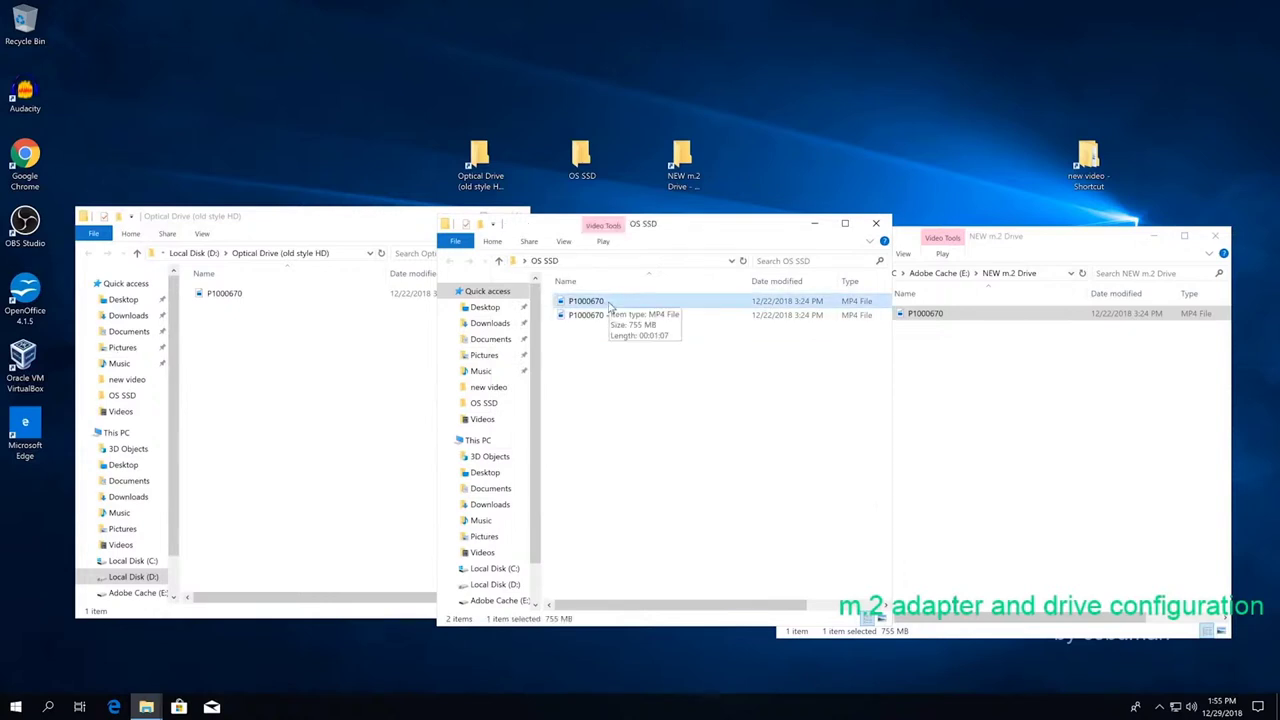
right_click(609, 307)
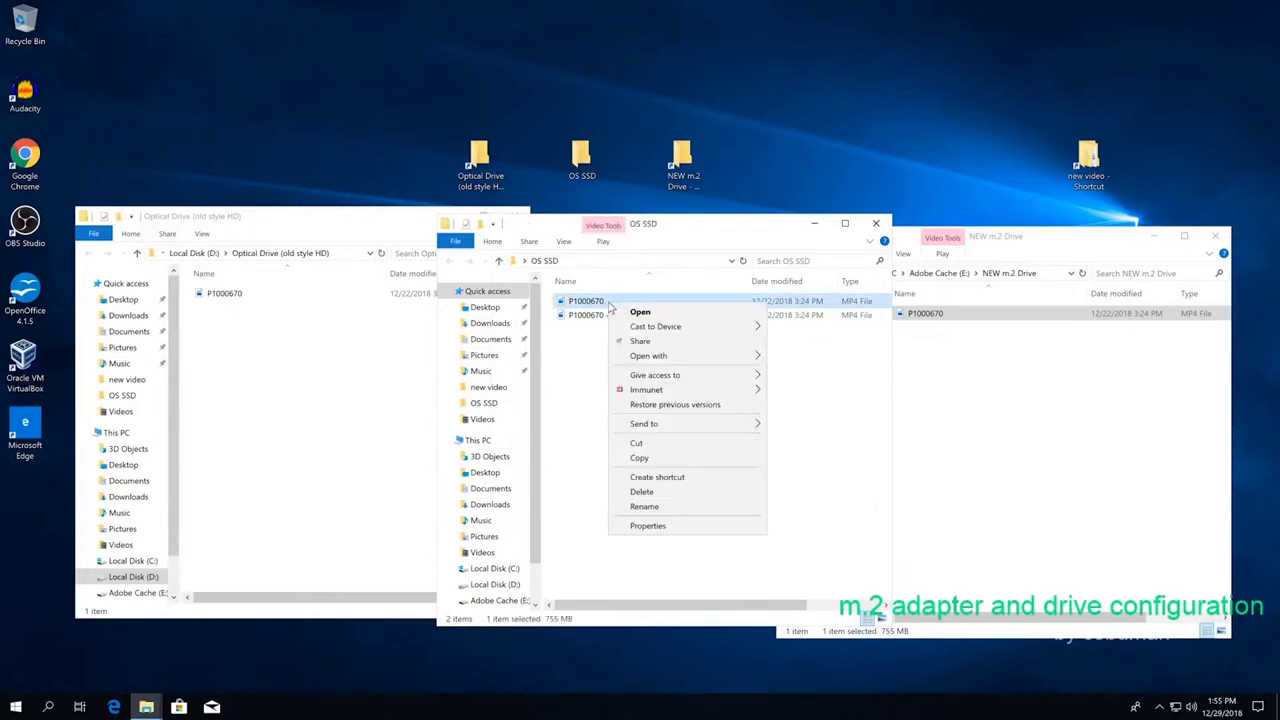
click(667, 459)
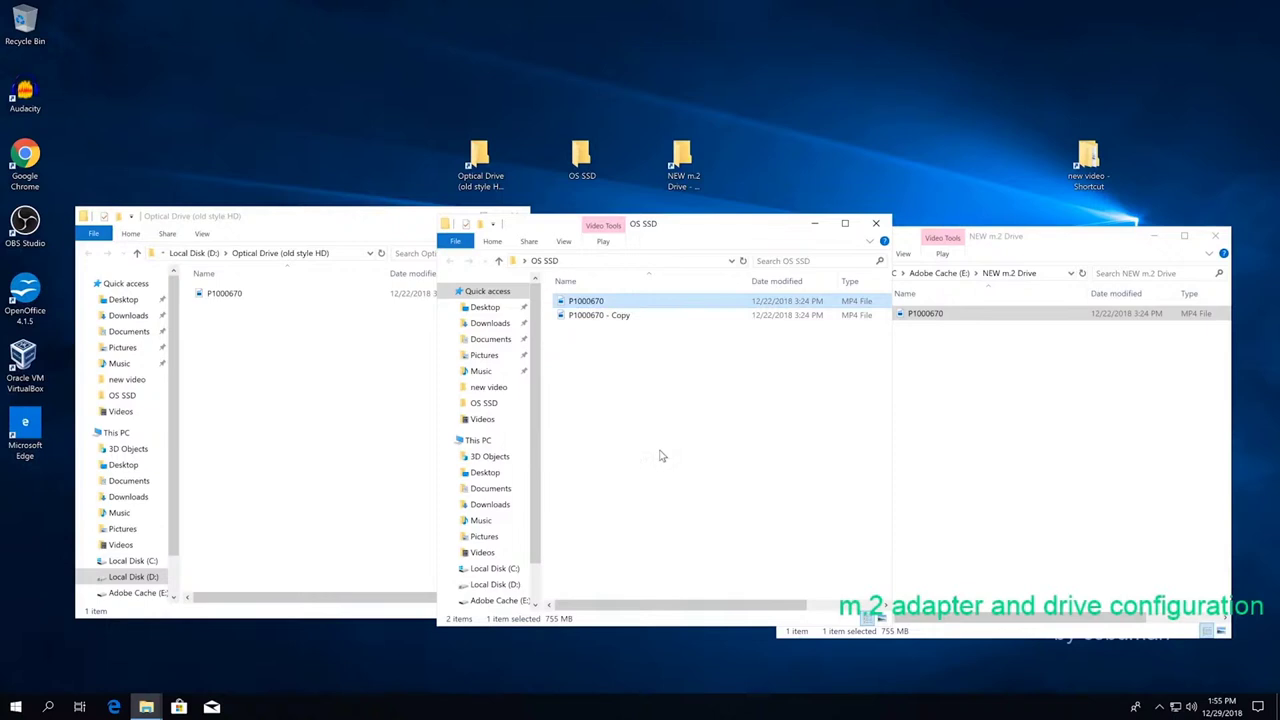
click(662, 455)
click(968, 423)
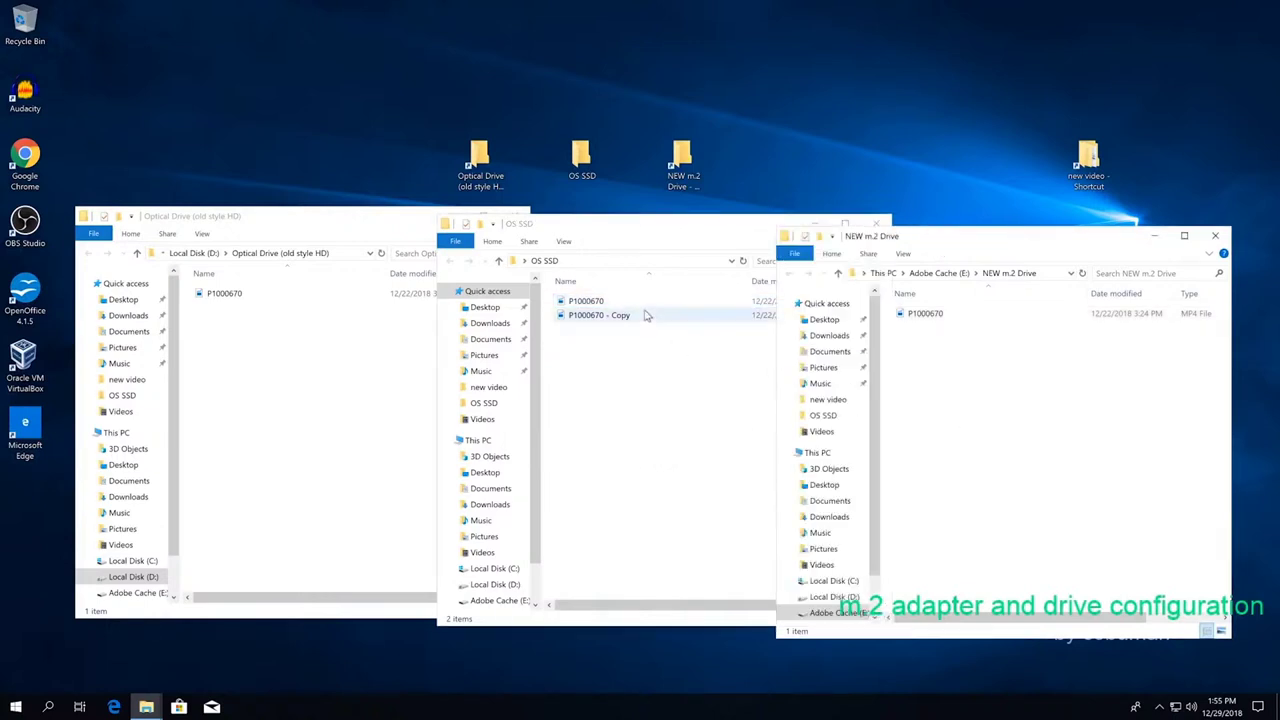
right_click(998, 421)
click(1066, 508)
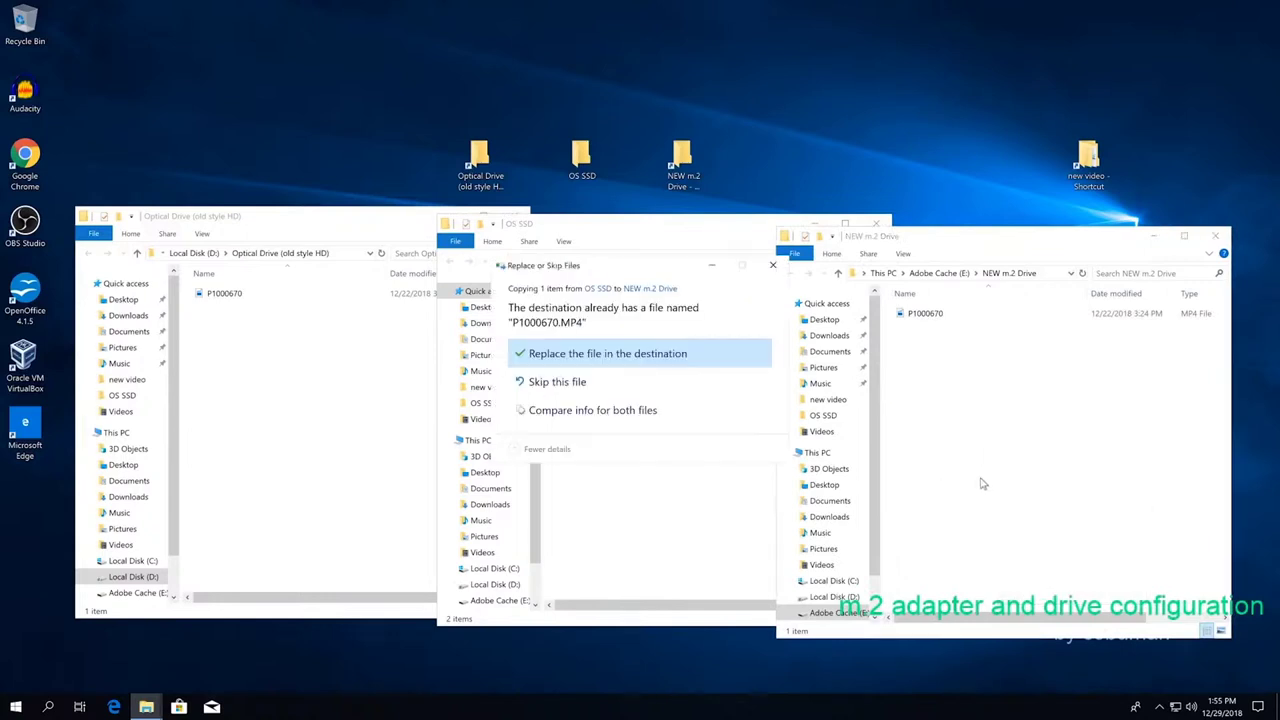
click(596, 355)
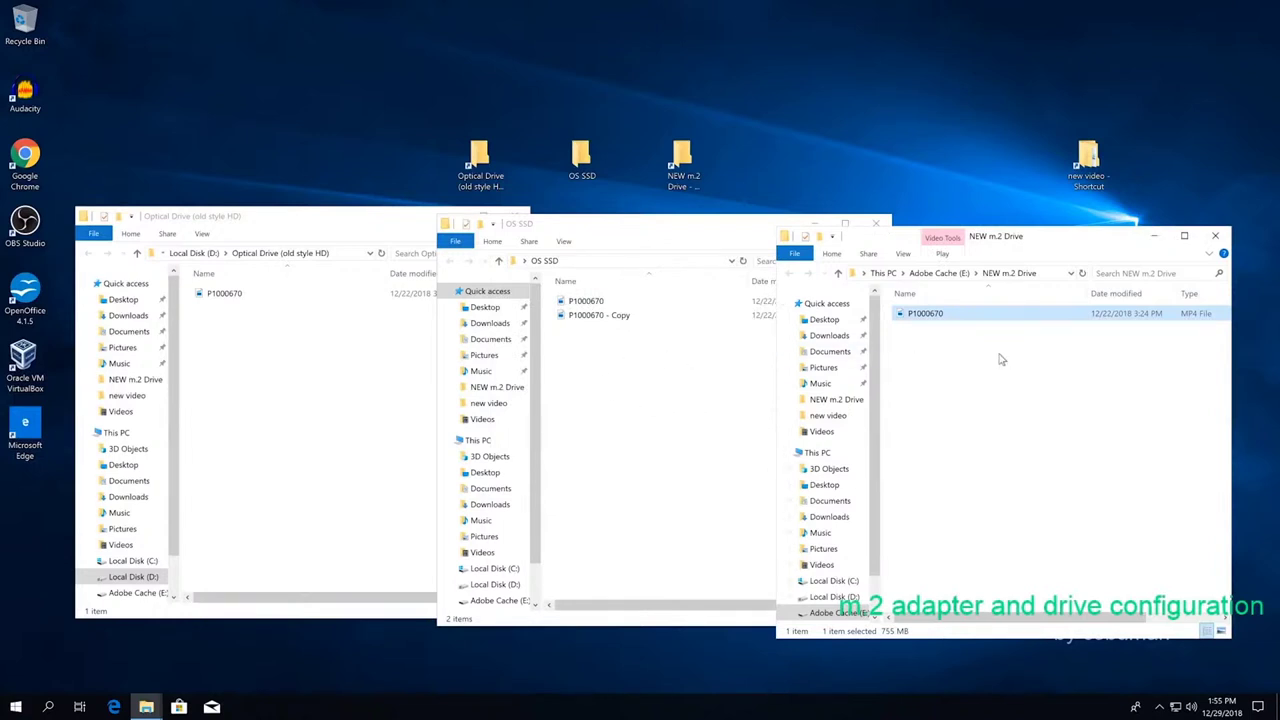
Duplicate P1000670 inside the NEW m.2 Drive folder and line its window up with the Optical Drive window.
right_click(950, 315)
click(980, 460)
drag(1064, 244, 1056, 224)
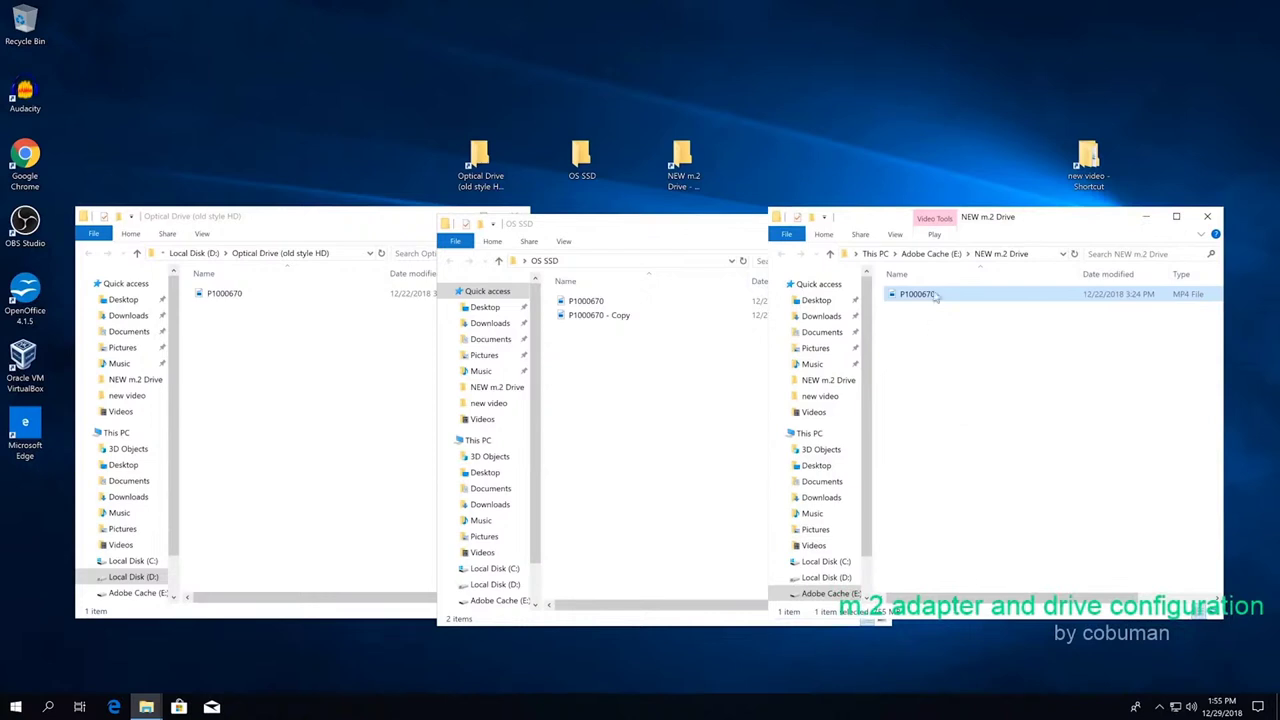
right_click(935, 355)
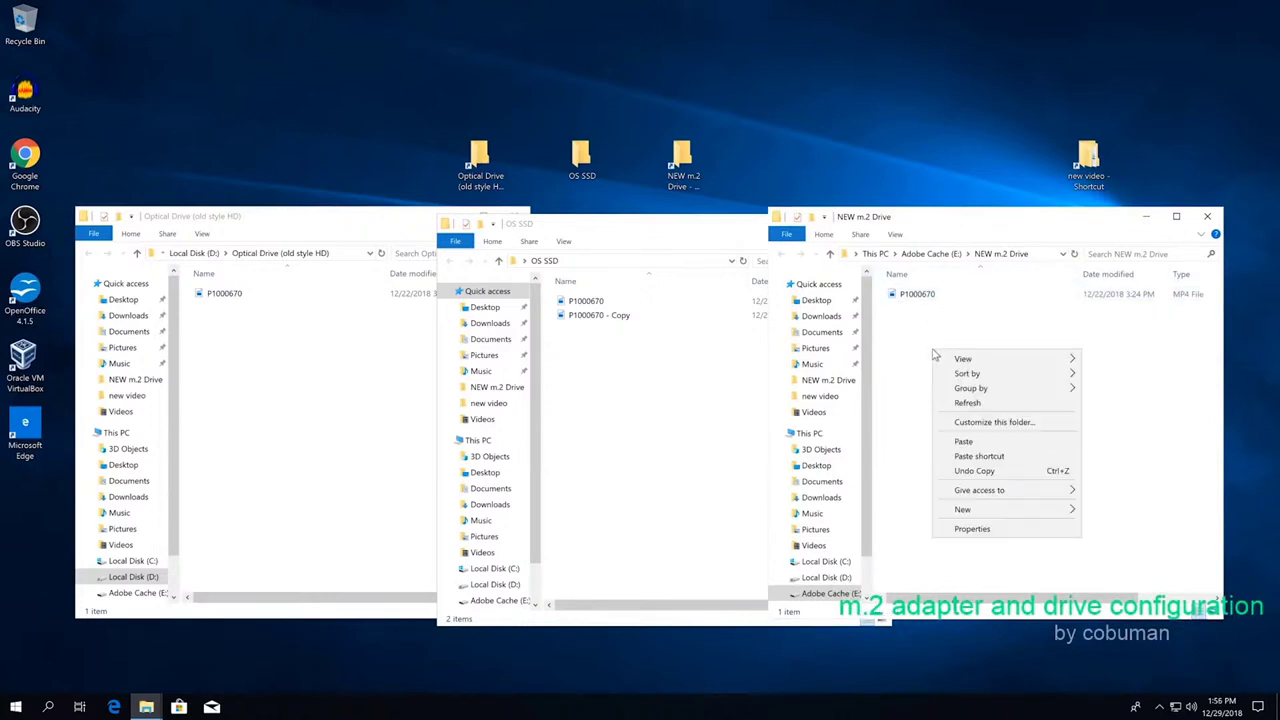
click(993, 446)
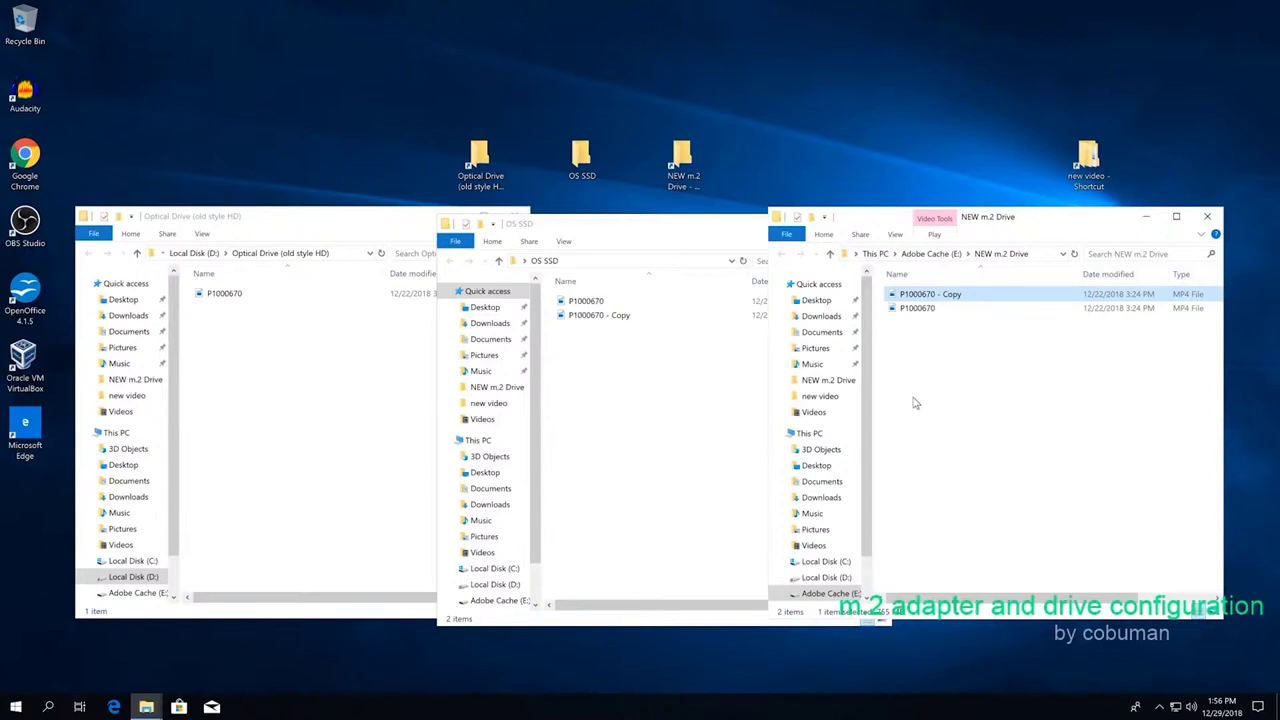
Make a second duplicate of P1000670 in the NEW m.2 Drive folder to recheck the copy speed.
click(917, 309)
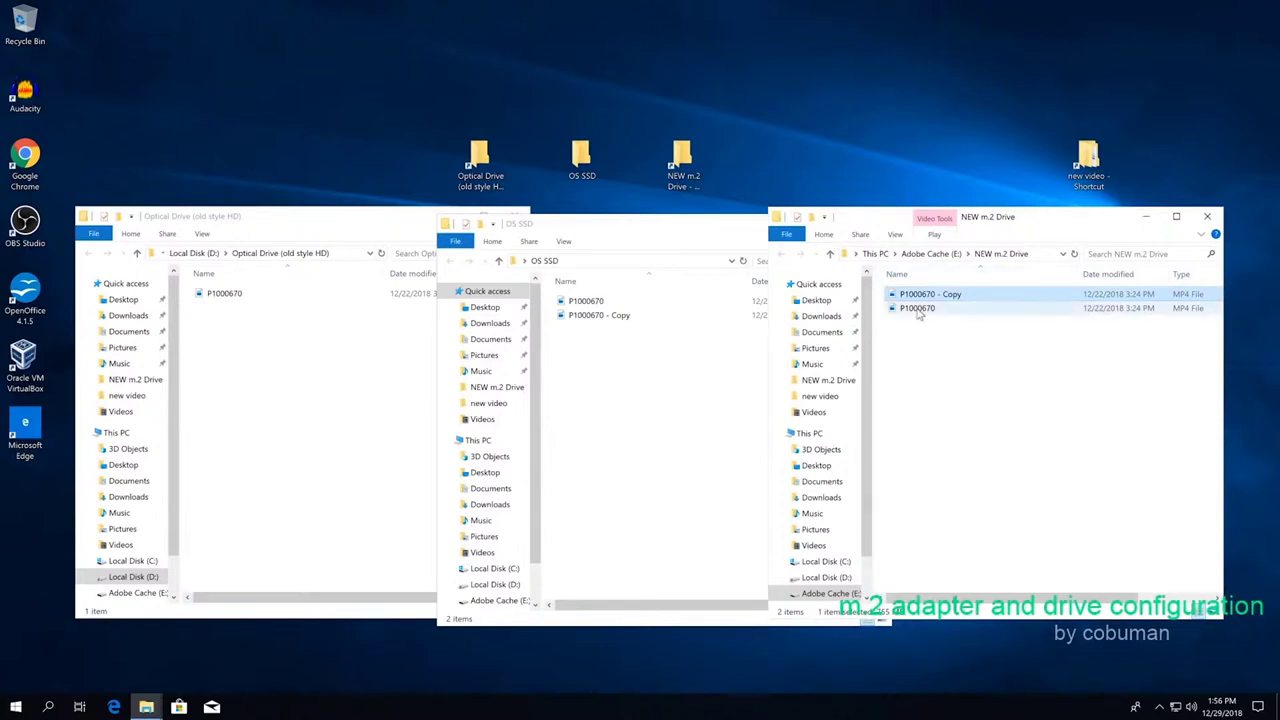
right_click(917, 310)
click(940, 445)
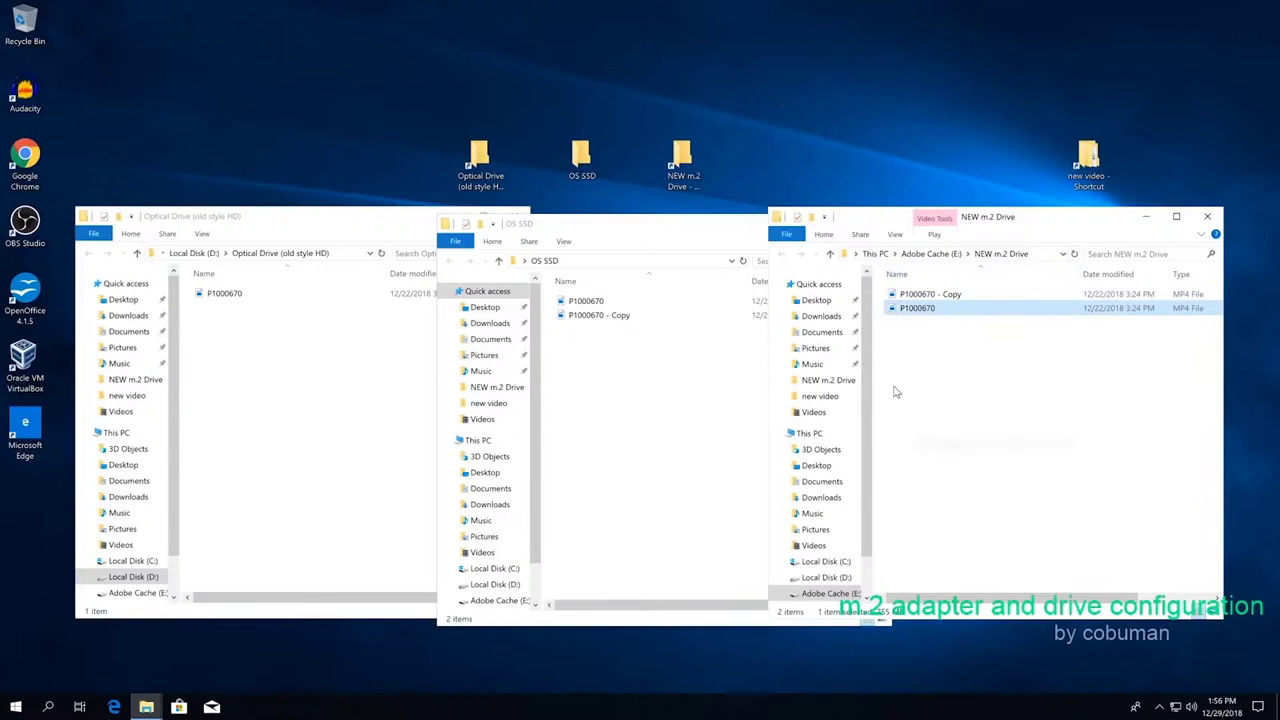
right_click(897, 393)
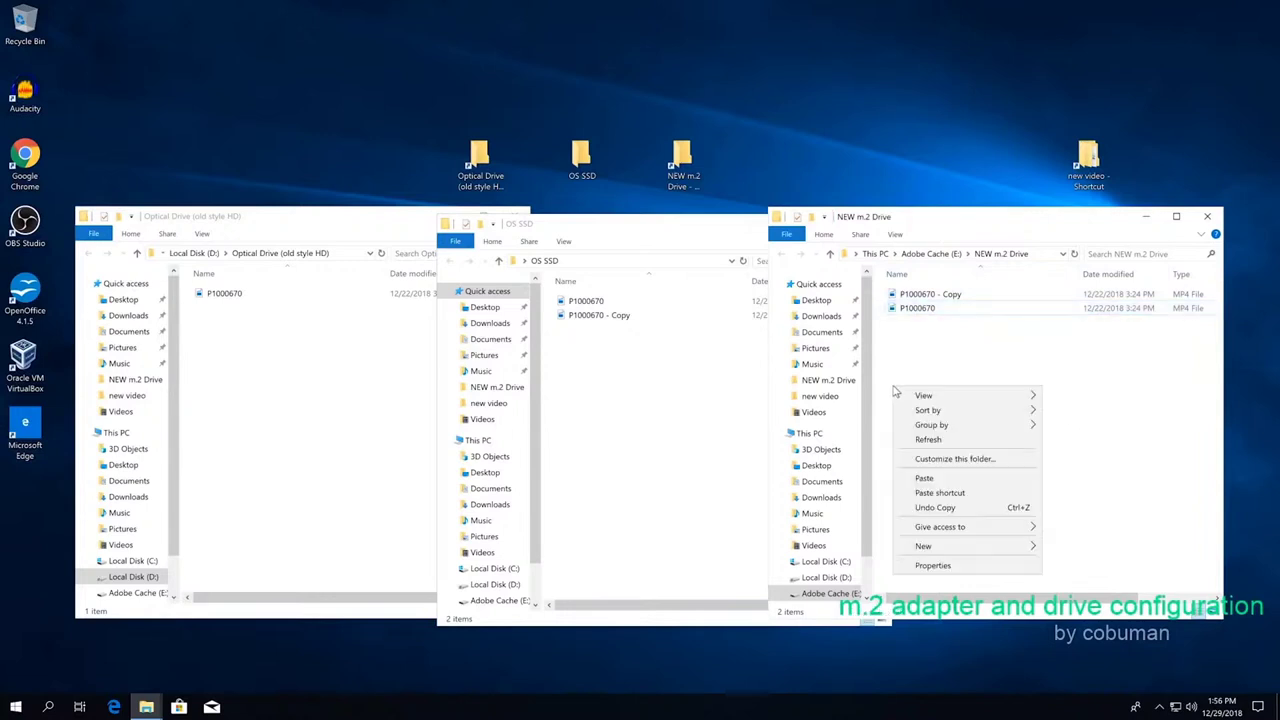
click(955, 480)
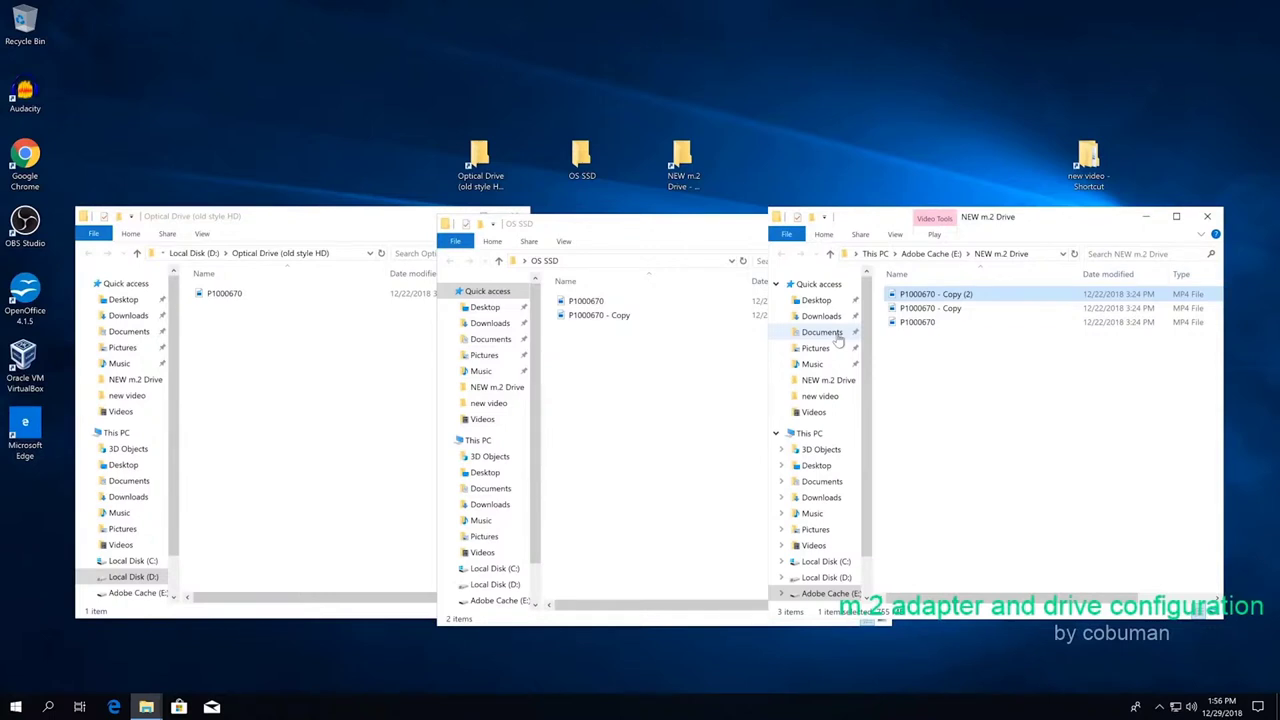
click(1061, 414)
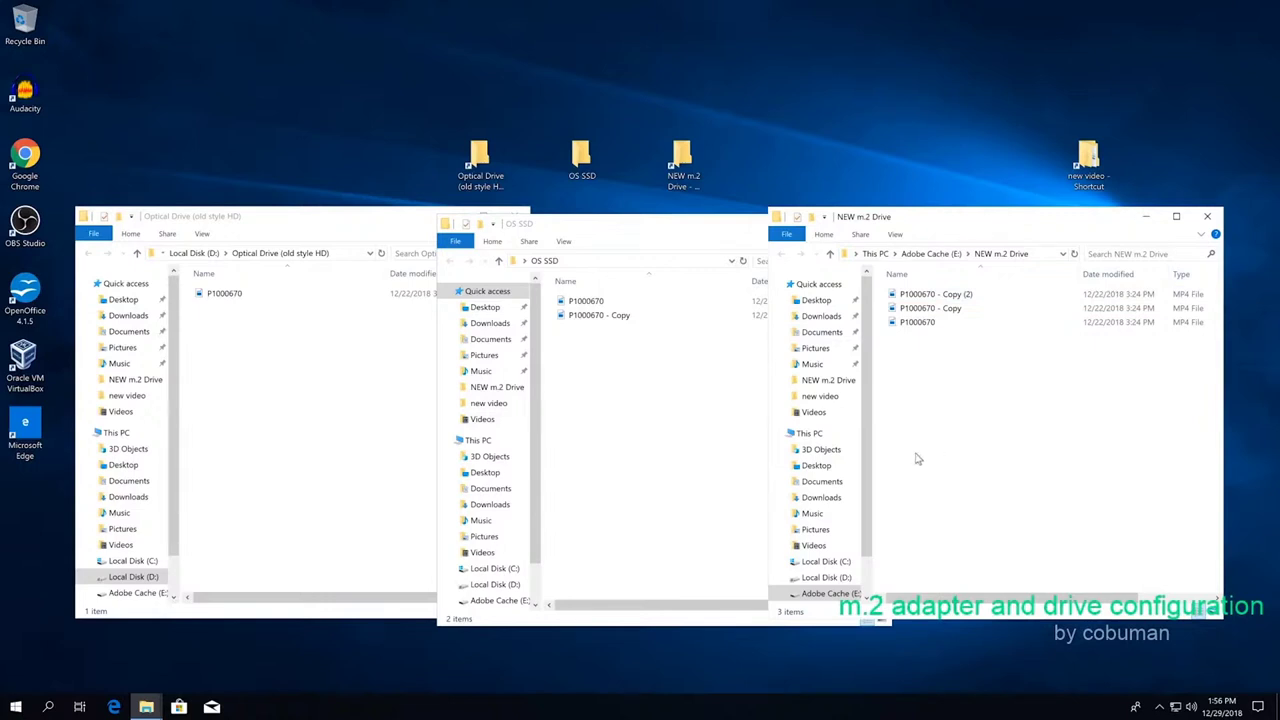
click(342, 382)
click(662, 236)
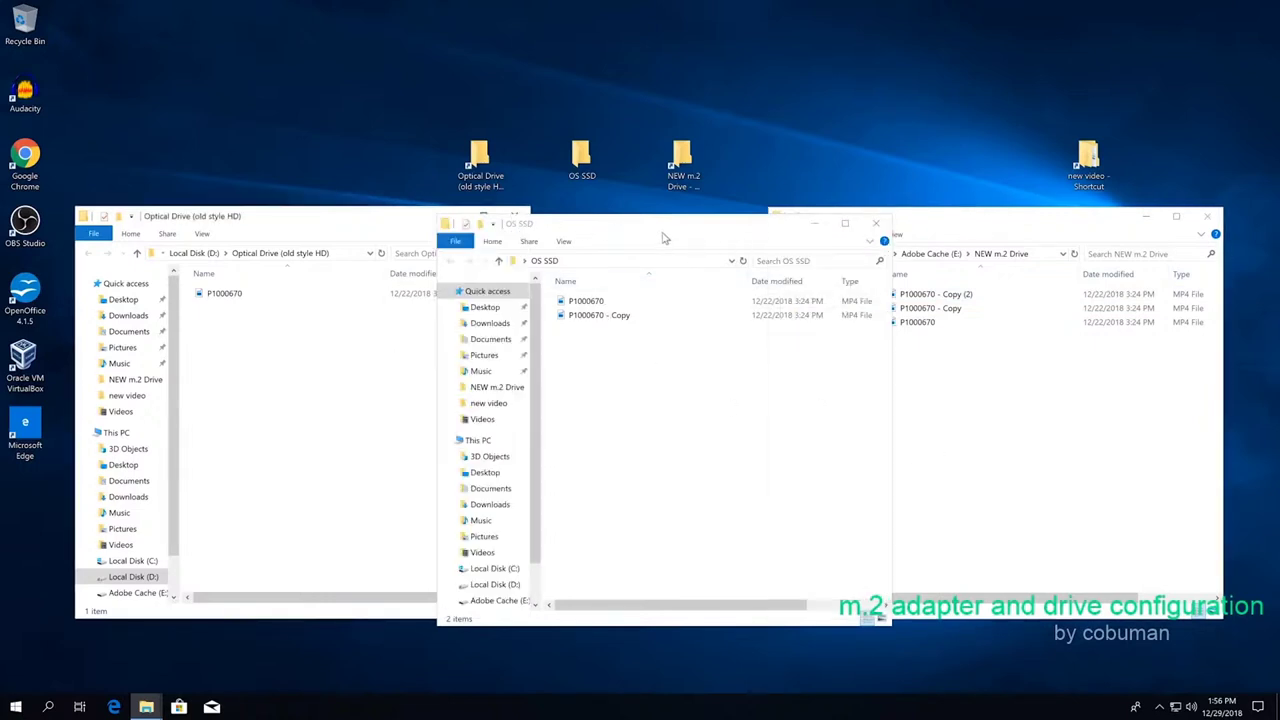
click(950, 220)
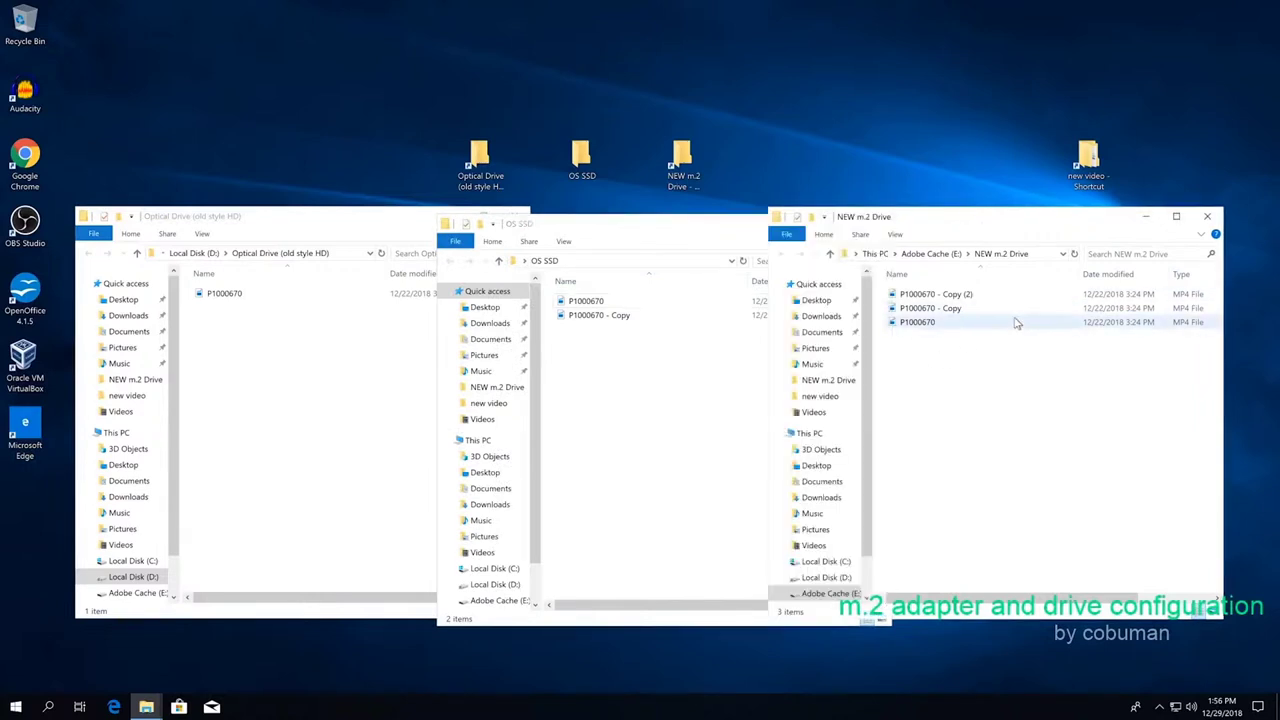
mouse_move(1016, 322)
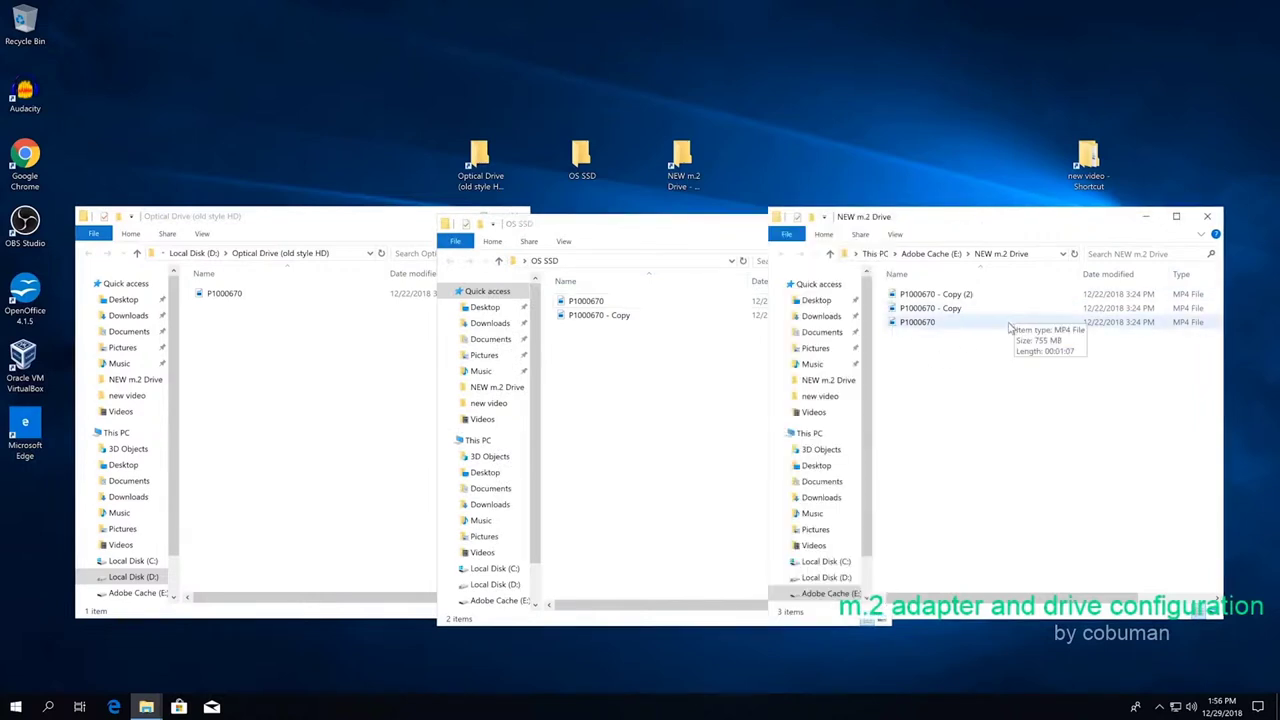
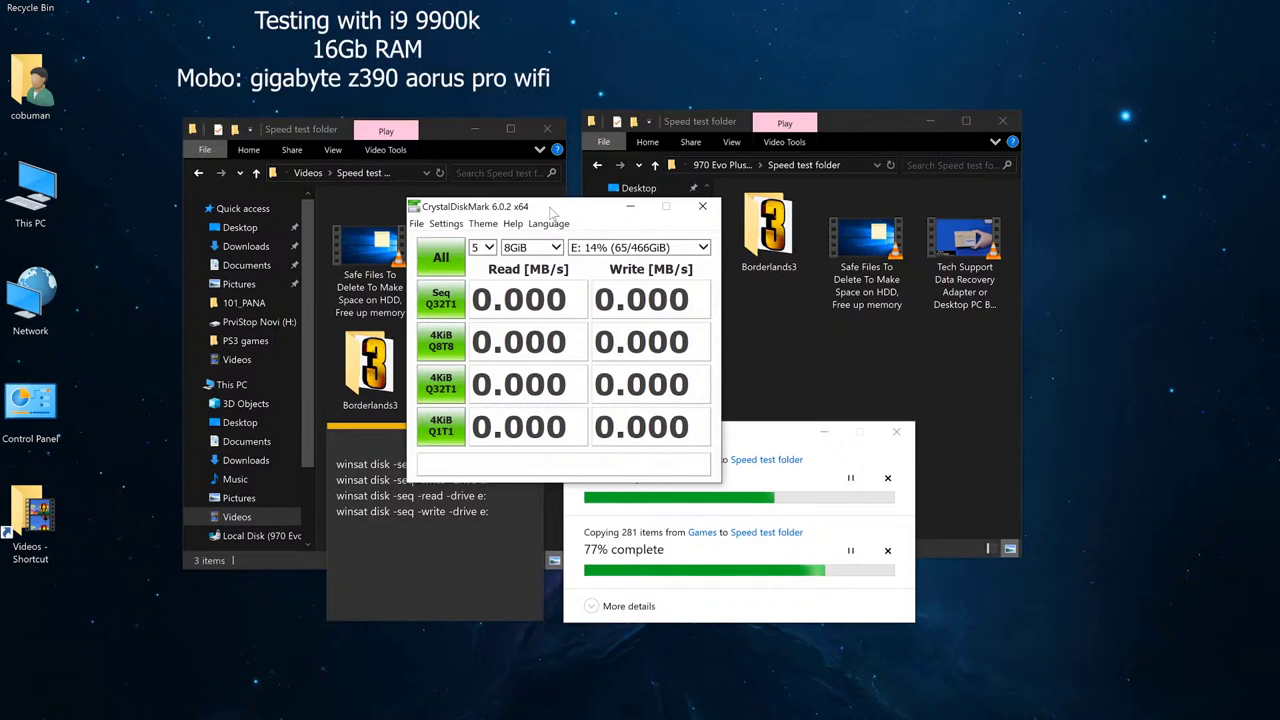
Reposition the CrystalDiskMark window, the note with the winsat commands and the copy progress window around the two Speed test folder windows.
drag(553, 213, 545, 236)
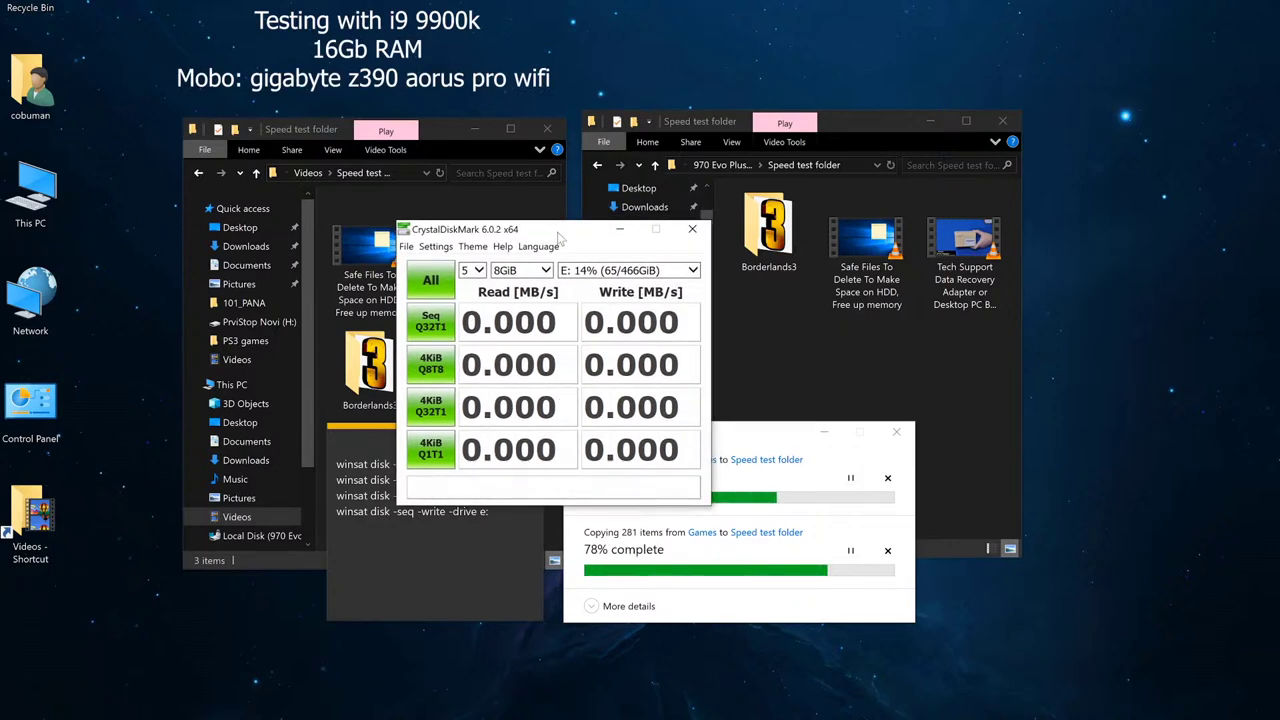
drag(558, 236, 597, 427)
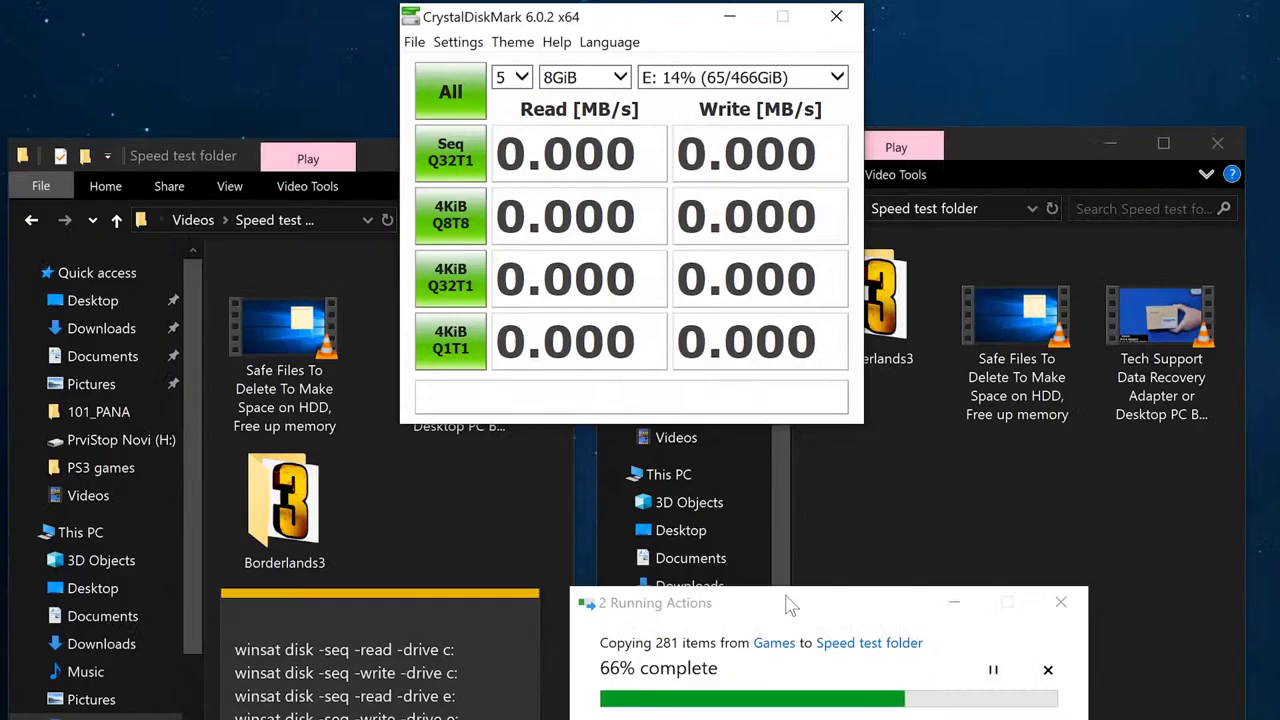
drag(594, 25, 579, 88)
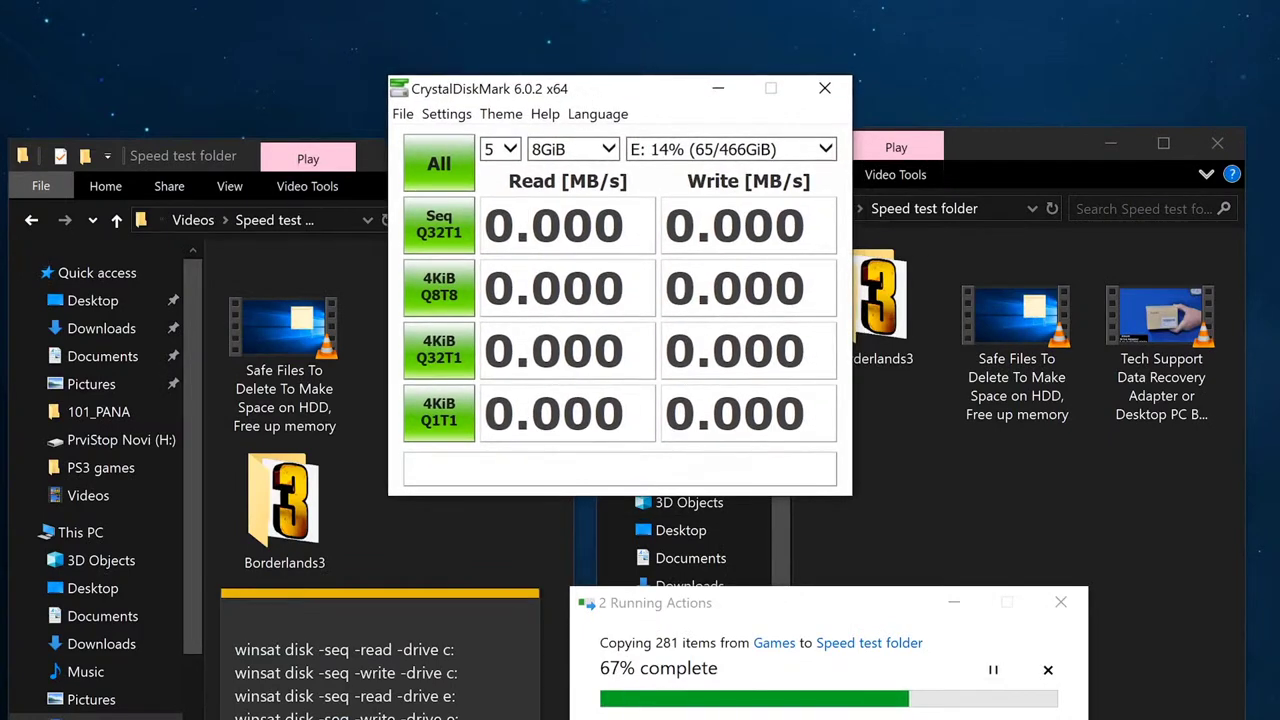
click(382, 596)
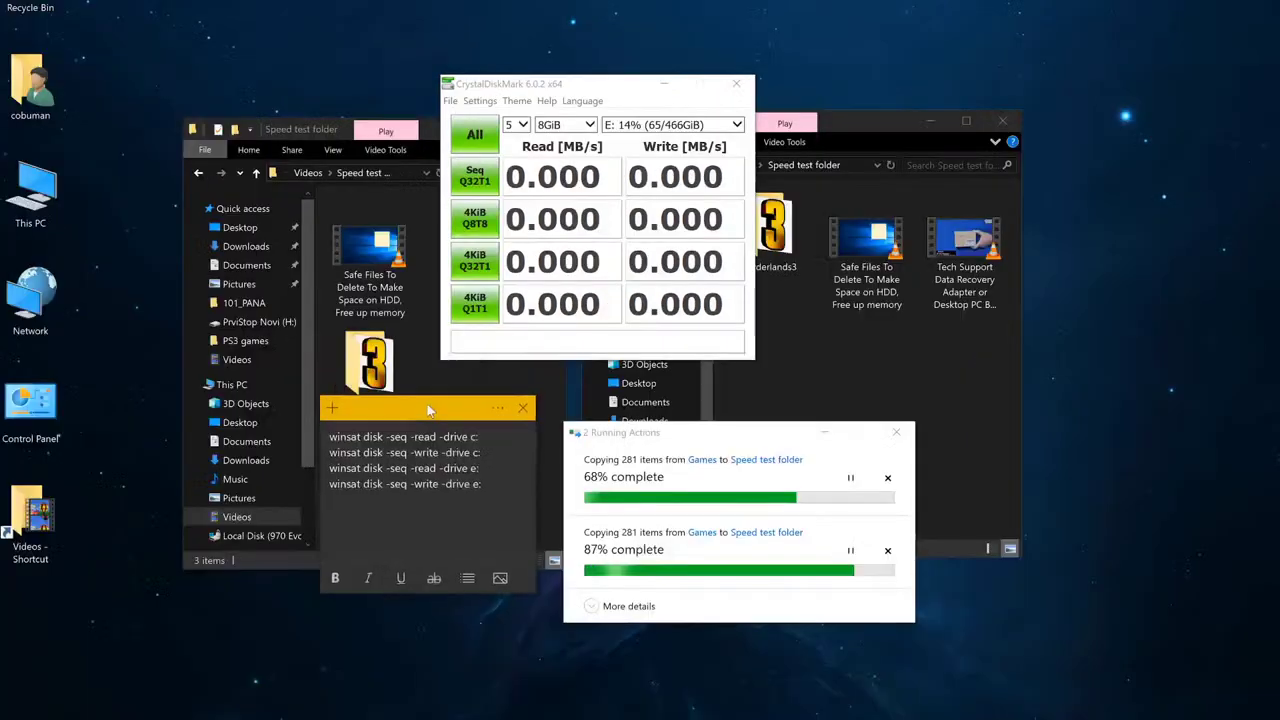
drag(428, 410, 410, 340)
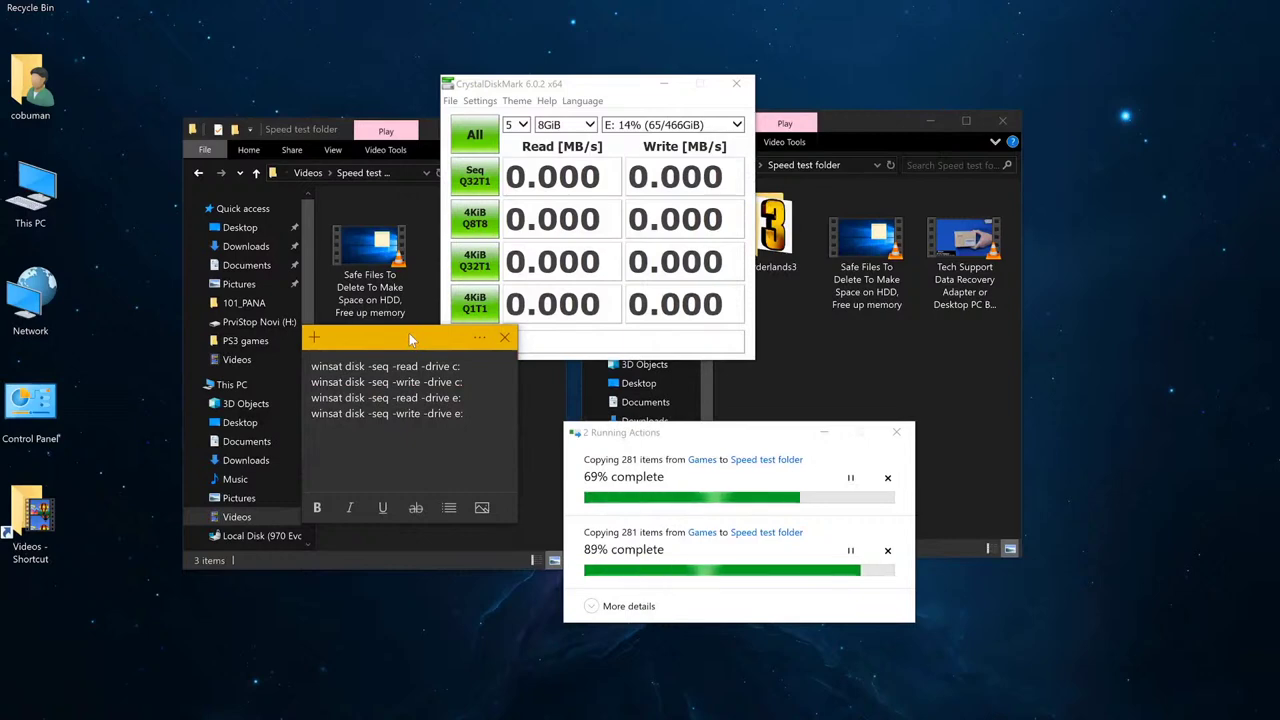
drag(747, 440, 745, 366)
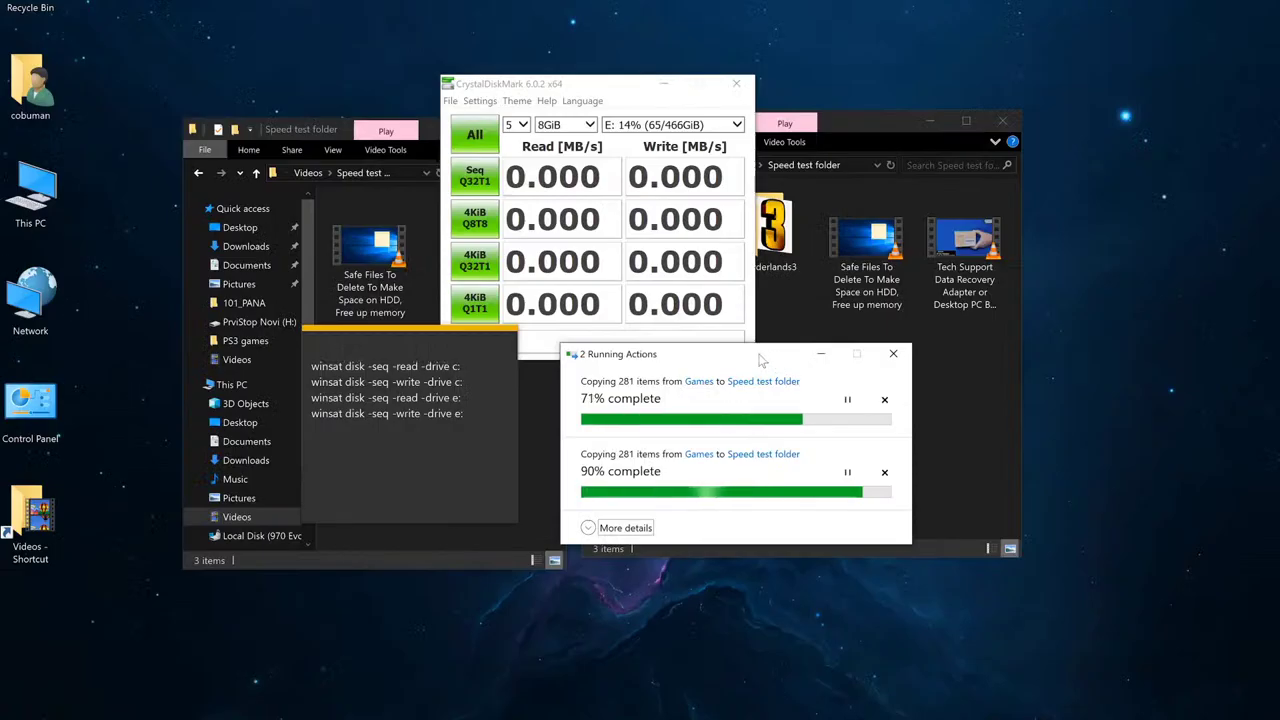
Move CrystalDiskMark up to the screen edge and bring the Videos and 970 Evo Plus Speed test folder windows to the front.
click(626, 88)
drag(626, 88, 640, 10)
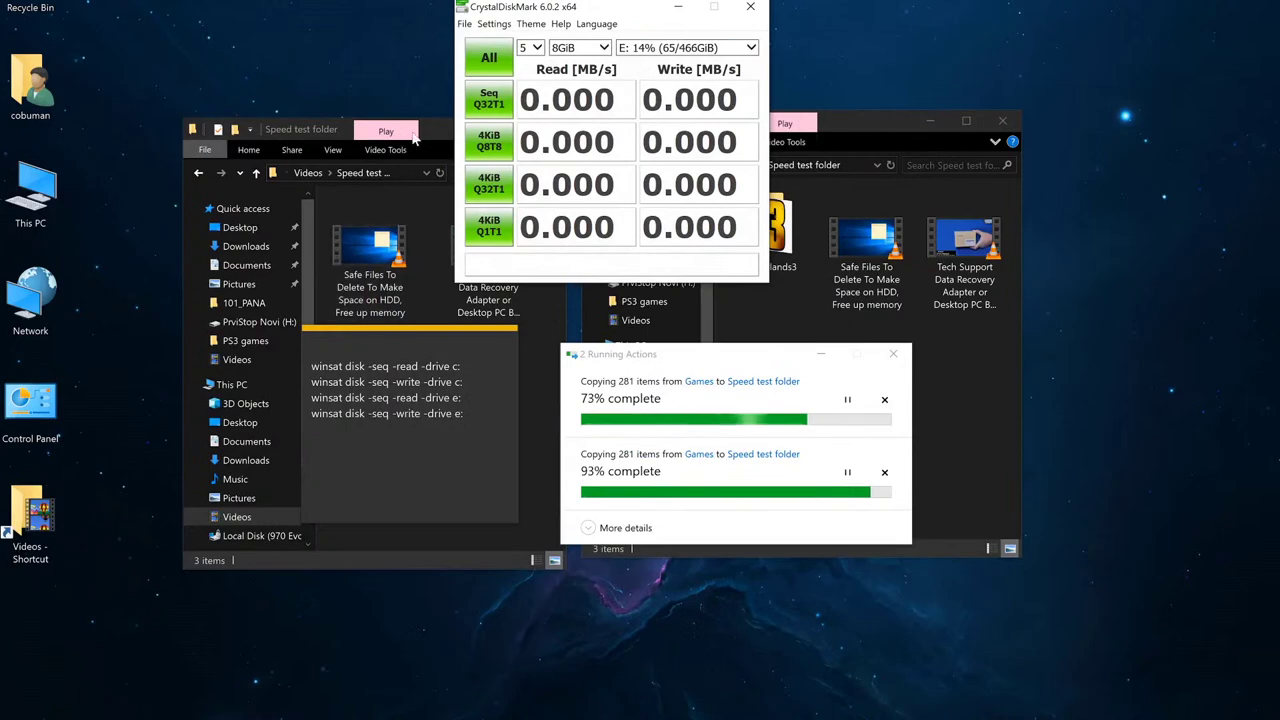
click(428, 137)
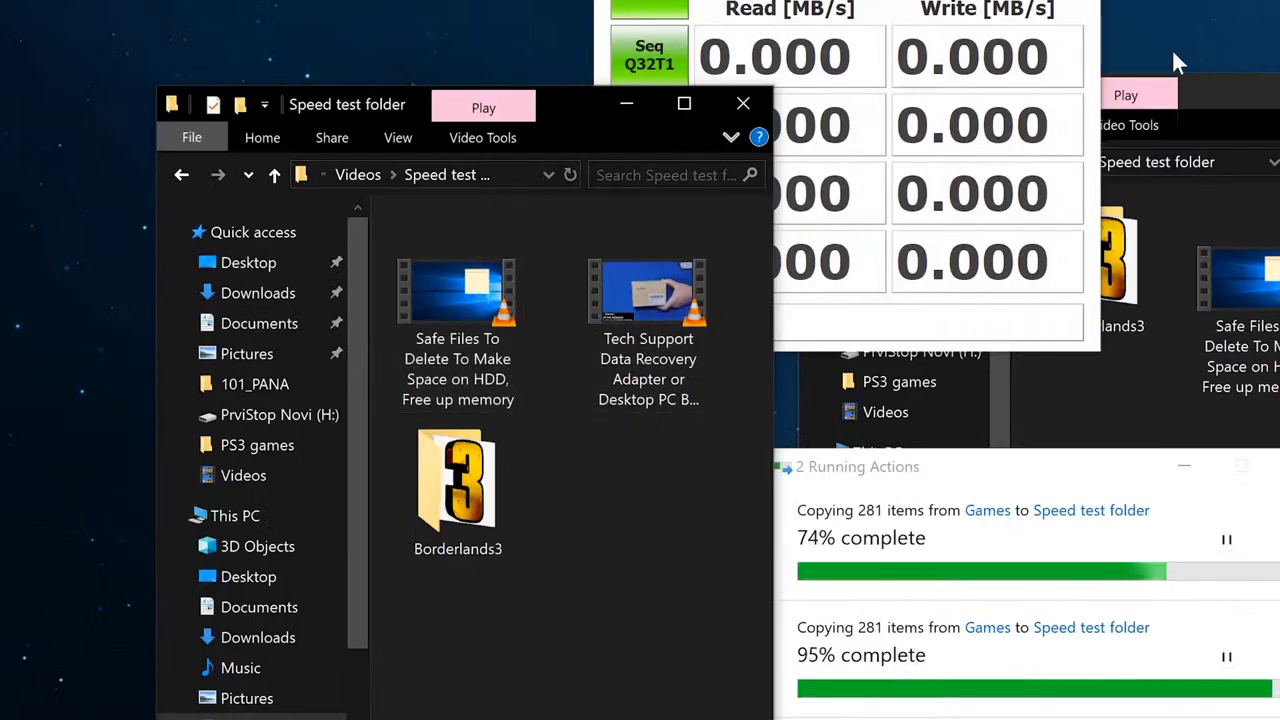
click(1233, 86)
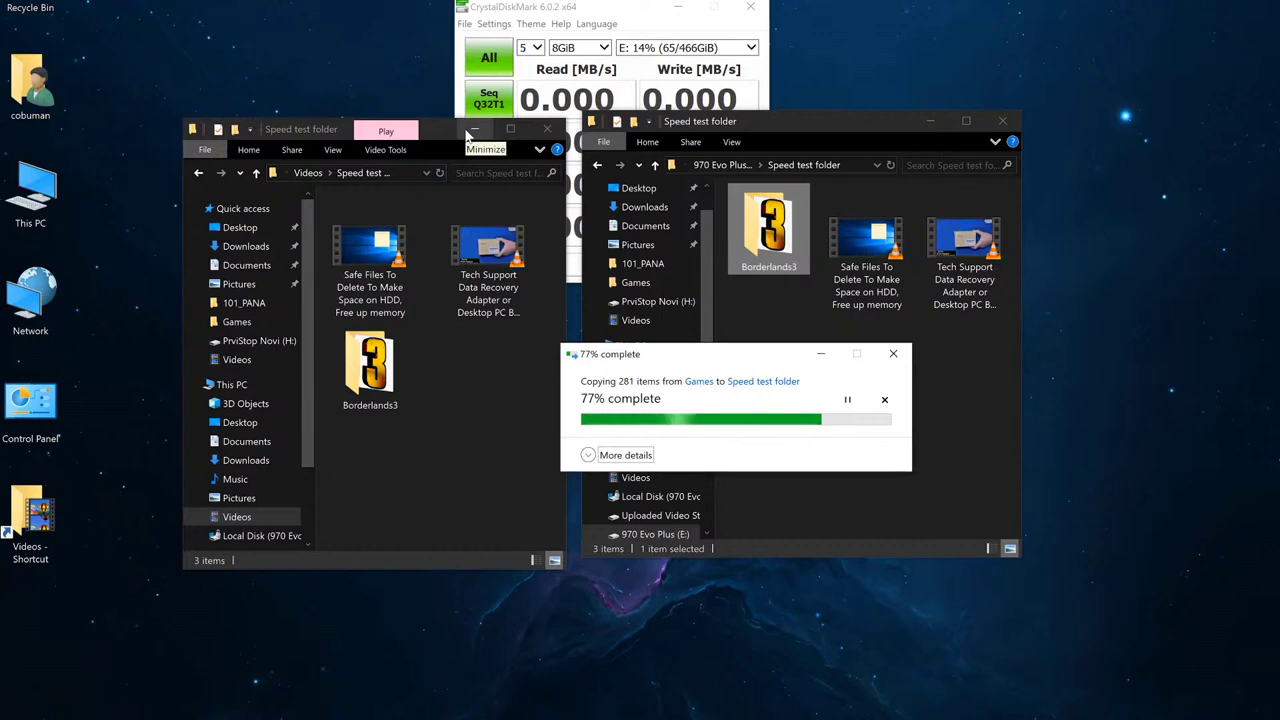
Minimize both Speed test folder windows and CrystalDiskMark, and reposition the Samsung NVM Express Driver installer icon above the winsat note.
click(470, 129)
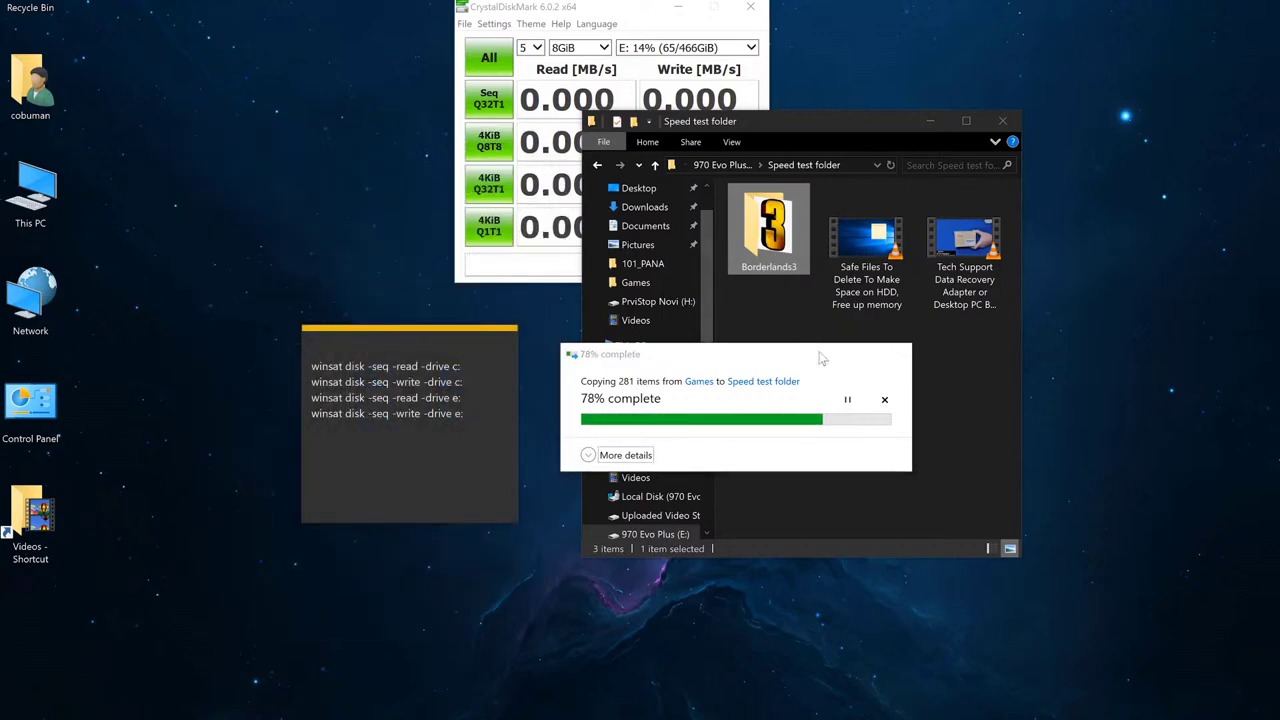
click(931, 122)
click(688, 10)
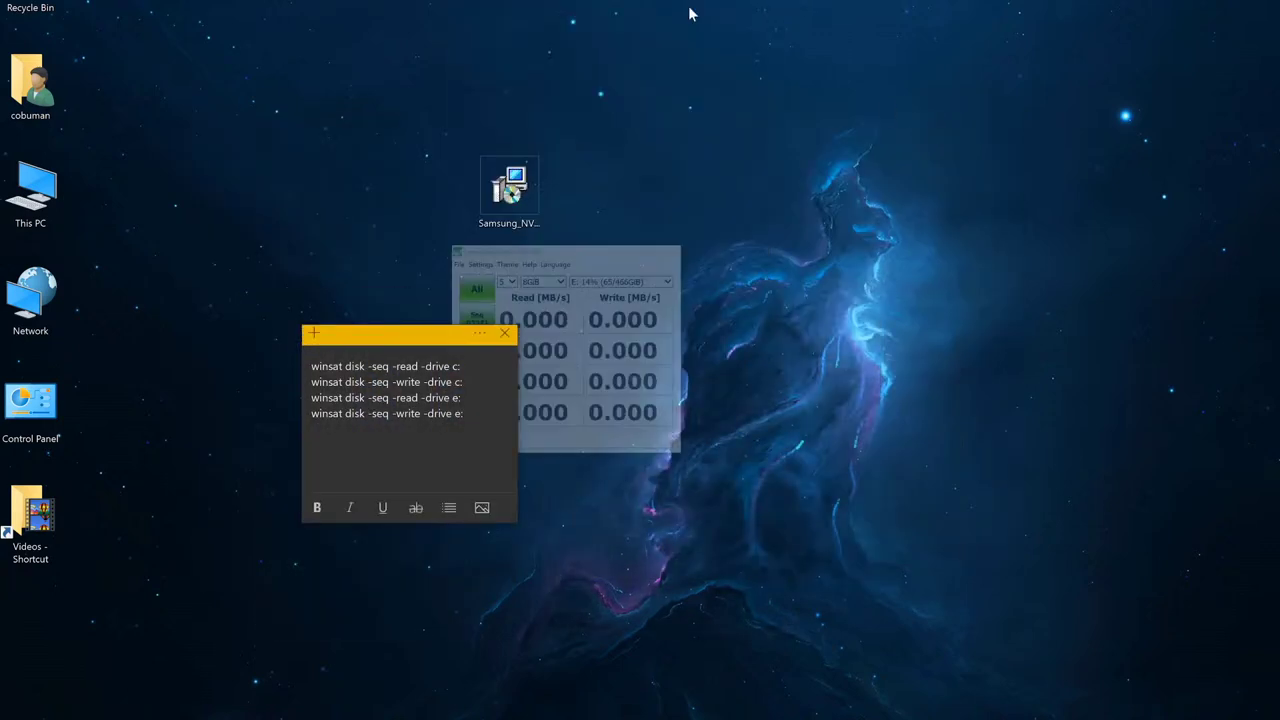
drag(509, 188, 312, 158)
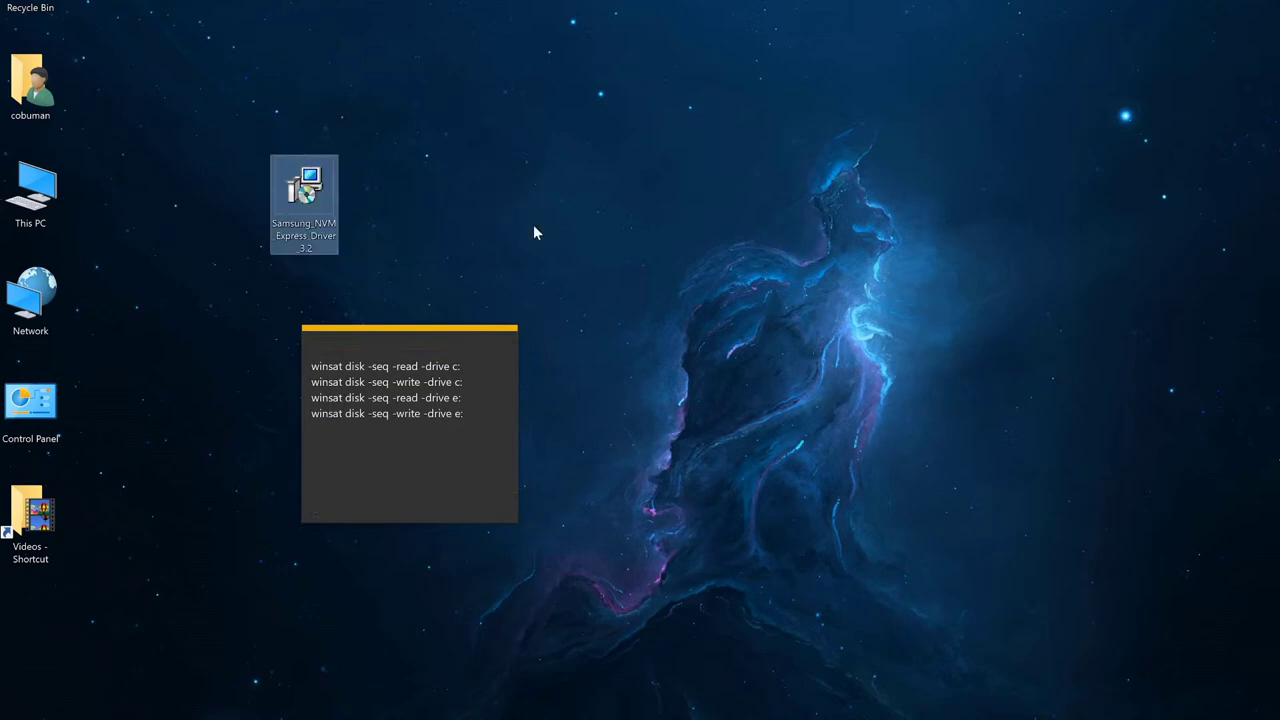
Launch the Samsung NVM Express Driver installer and choose English as the setup language.
double_click(318, 202)
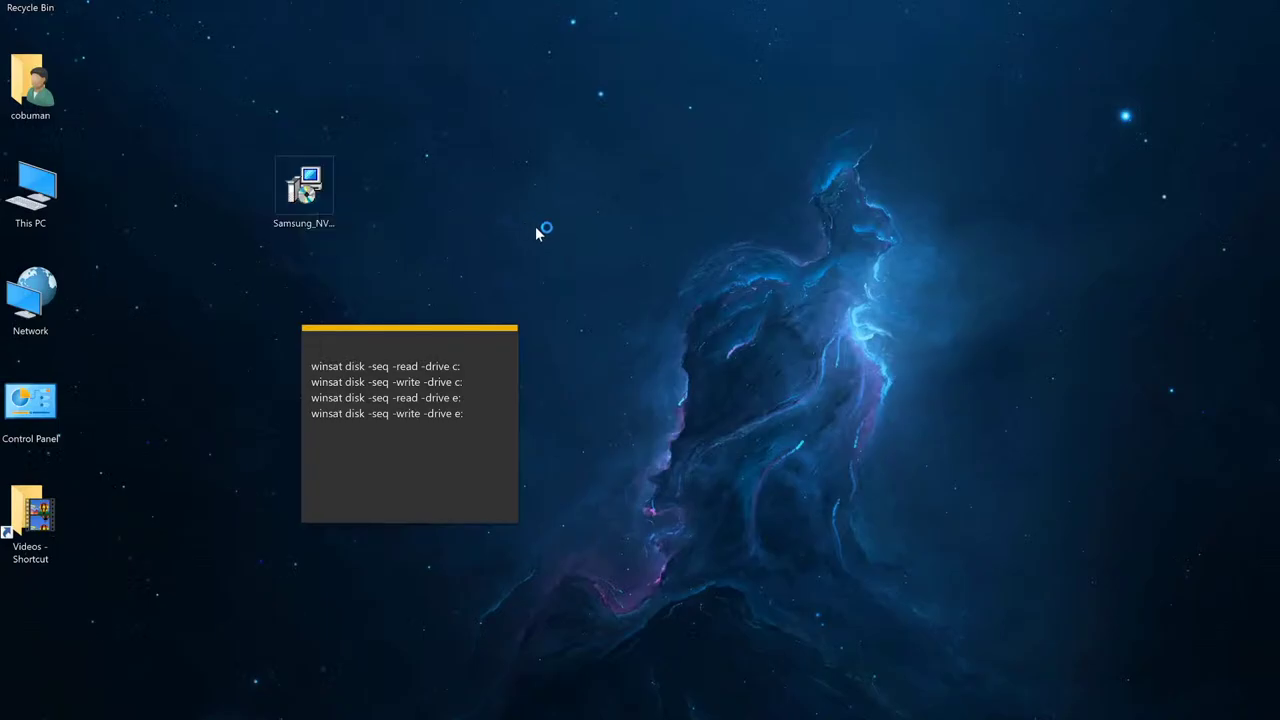
drag(728, 277, 386, 180)
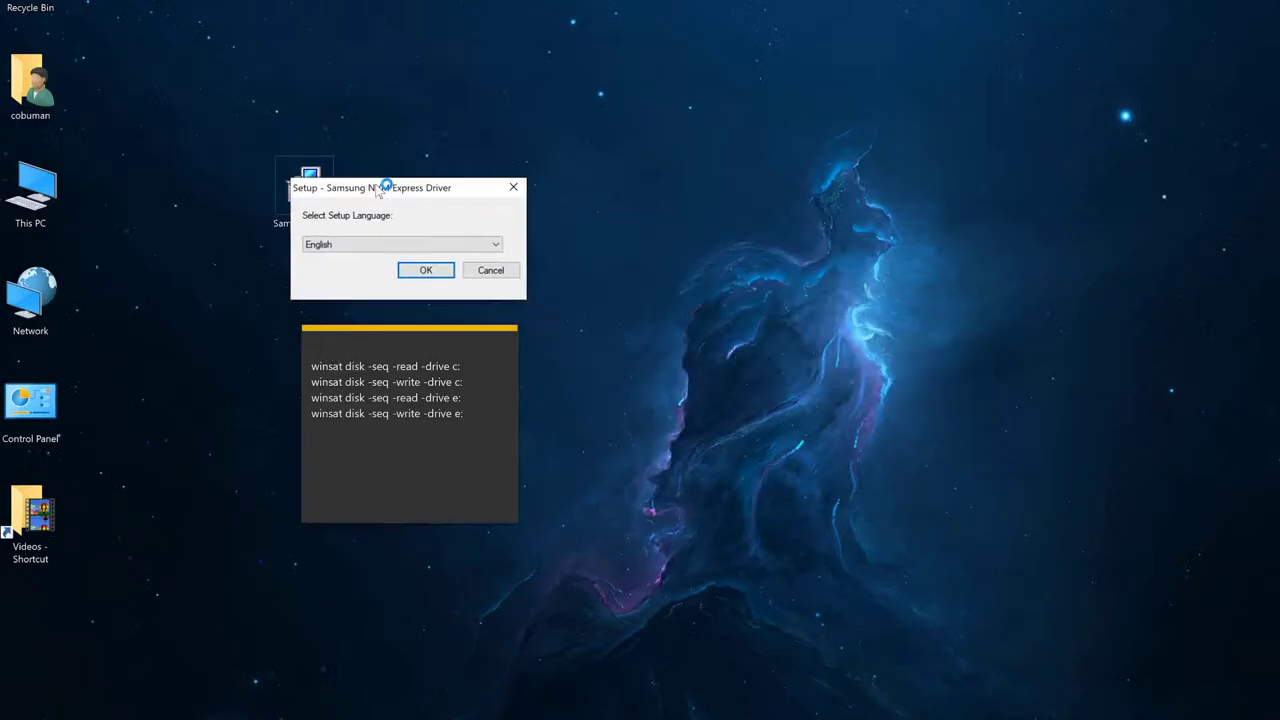
click(425, 262)
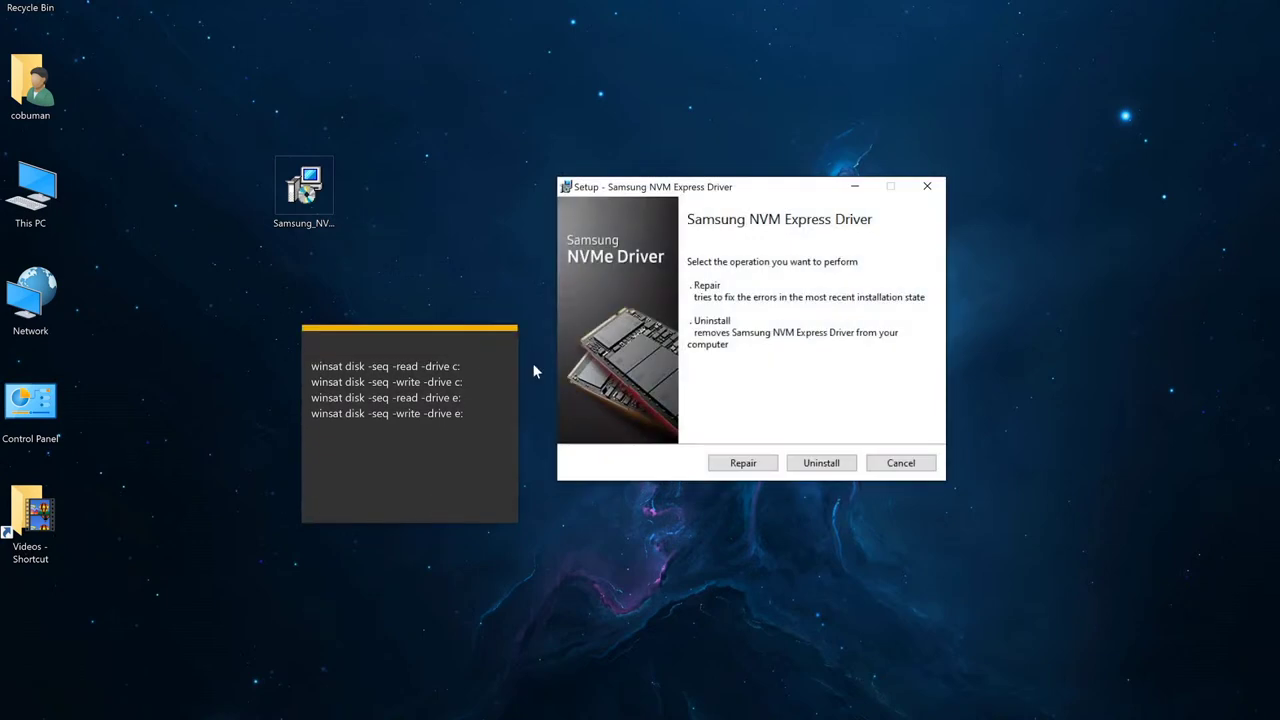
Move the winsat commands note clear of the driver setup window, reposition that window, and cancel the setup.
click(421, 330)
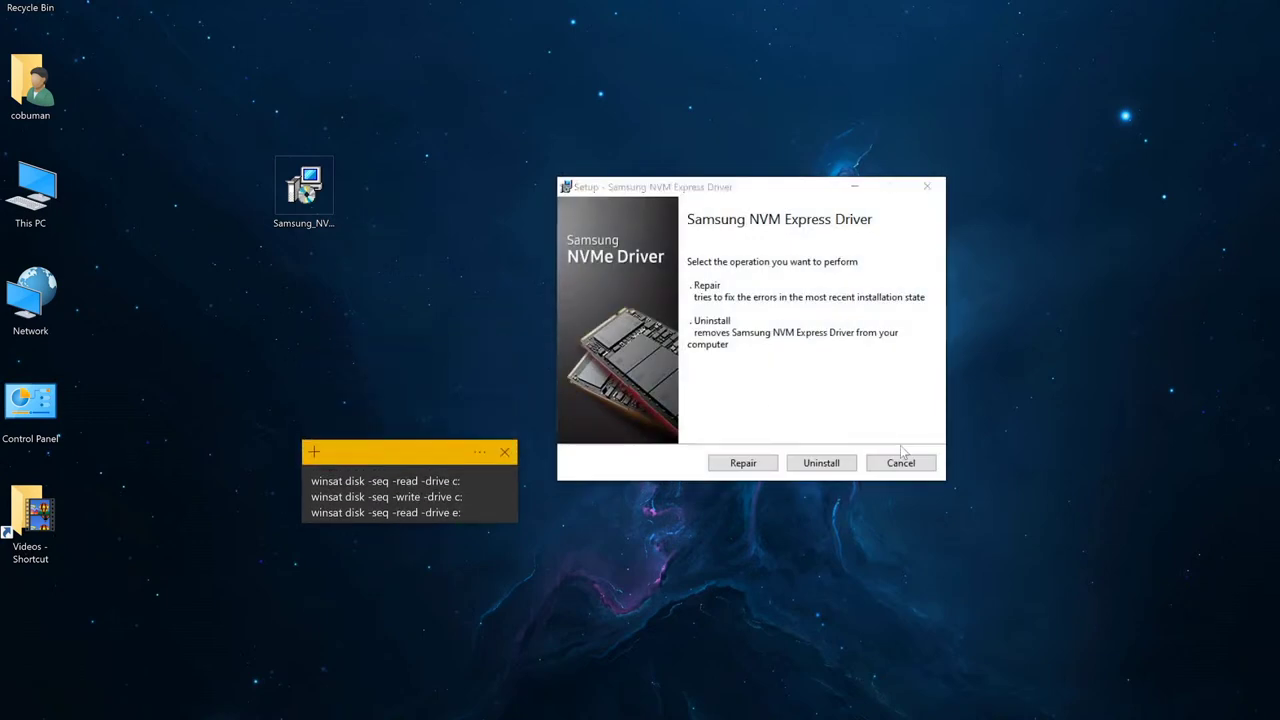
drag(421, 350, 973, 529)
drag(770, 188, 515, 185)
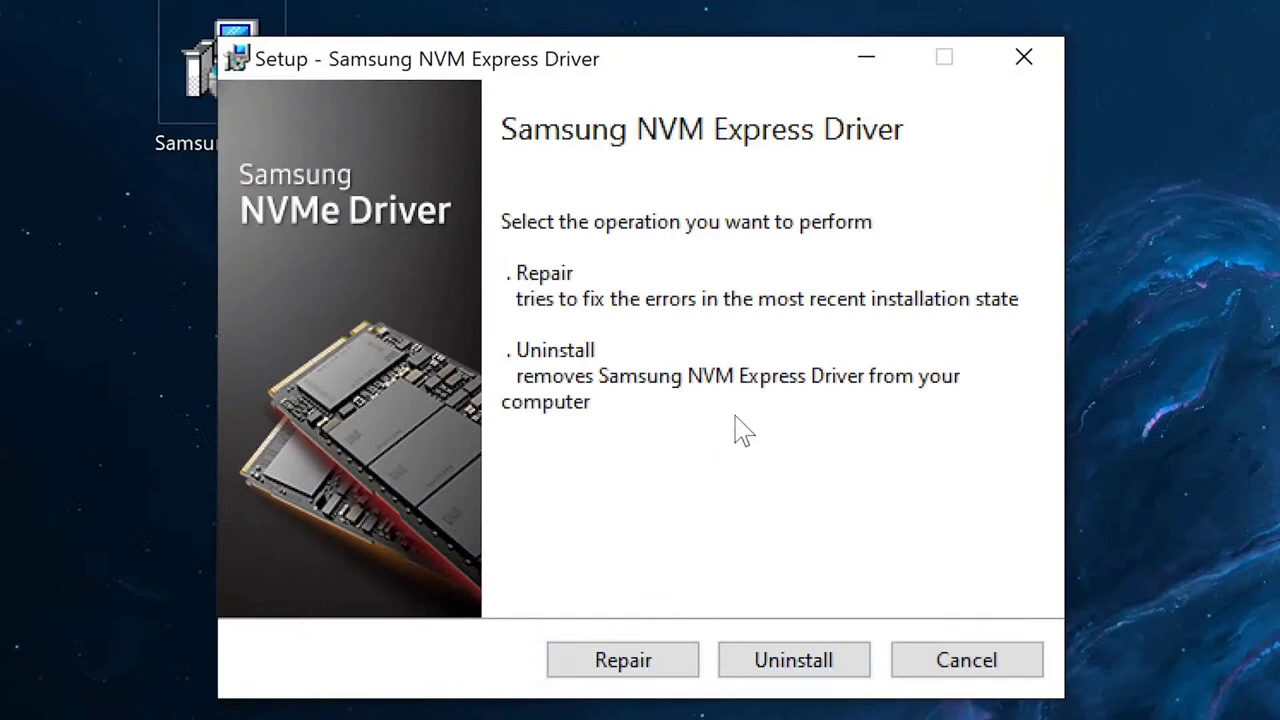
click(966, 663)
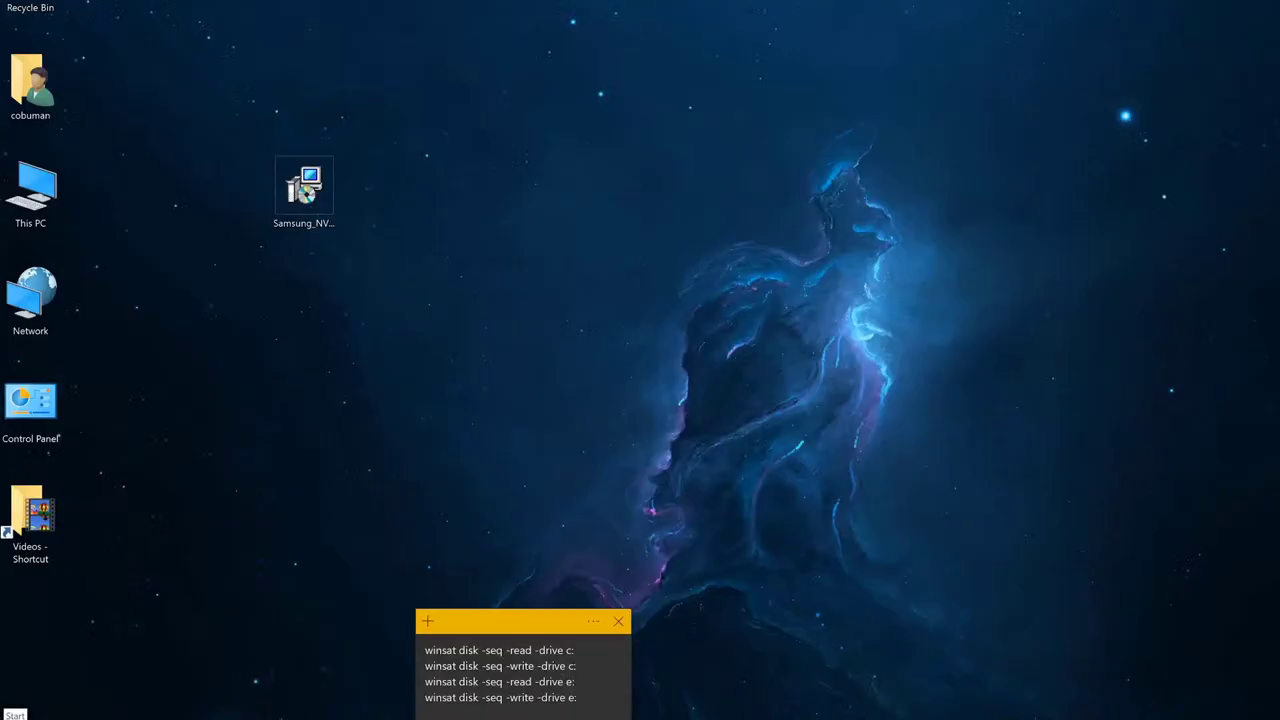
Open Device Manager and examine the NVMe Samsung SSD 970 SCSI Disk Device and Samsung SSD 970 EVO 250GB entries under Disk drives.
right_click(12, 716)
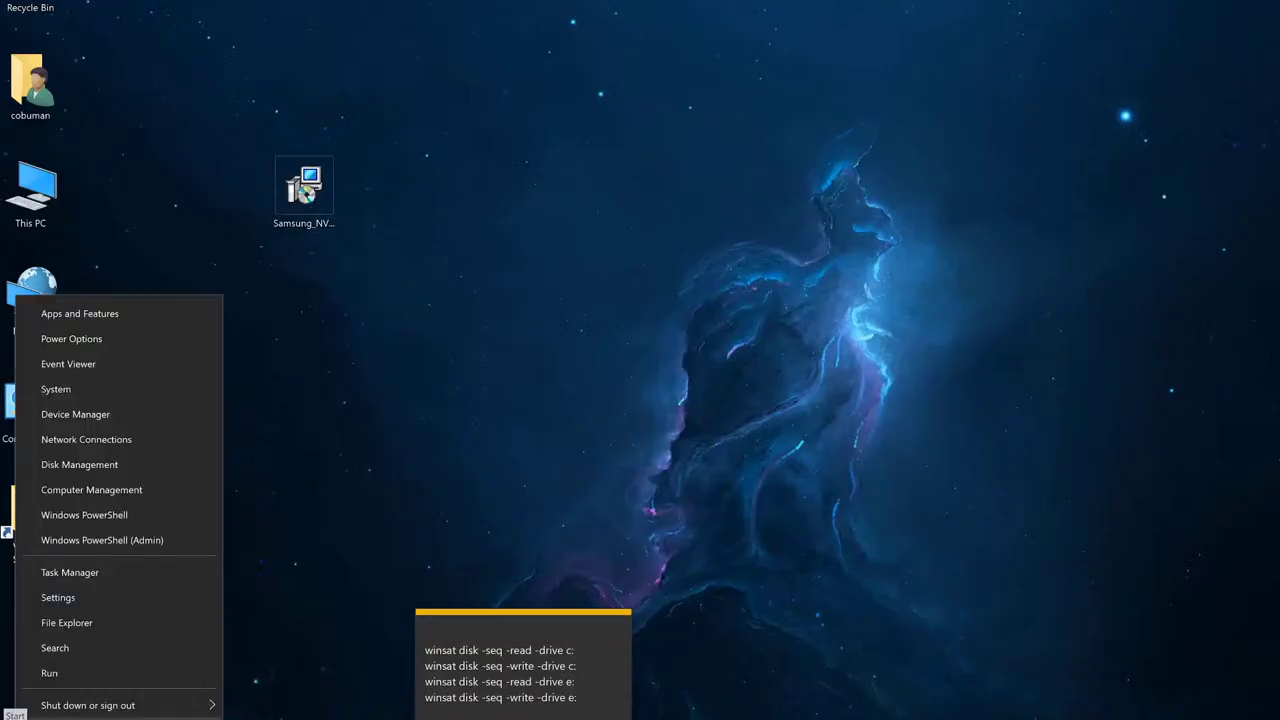
click(99, 414)
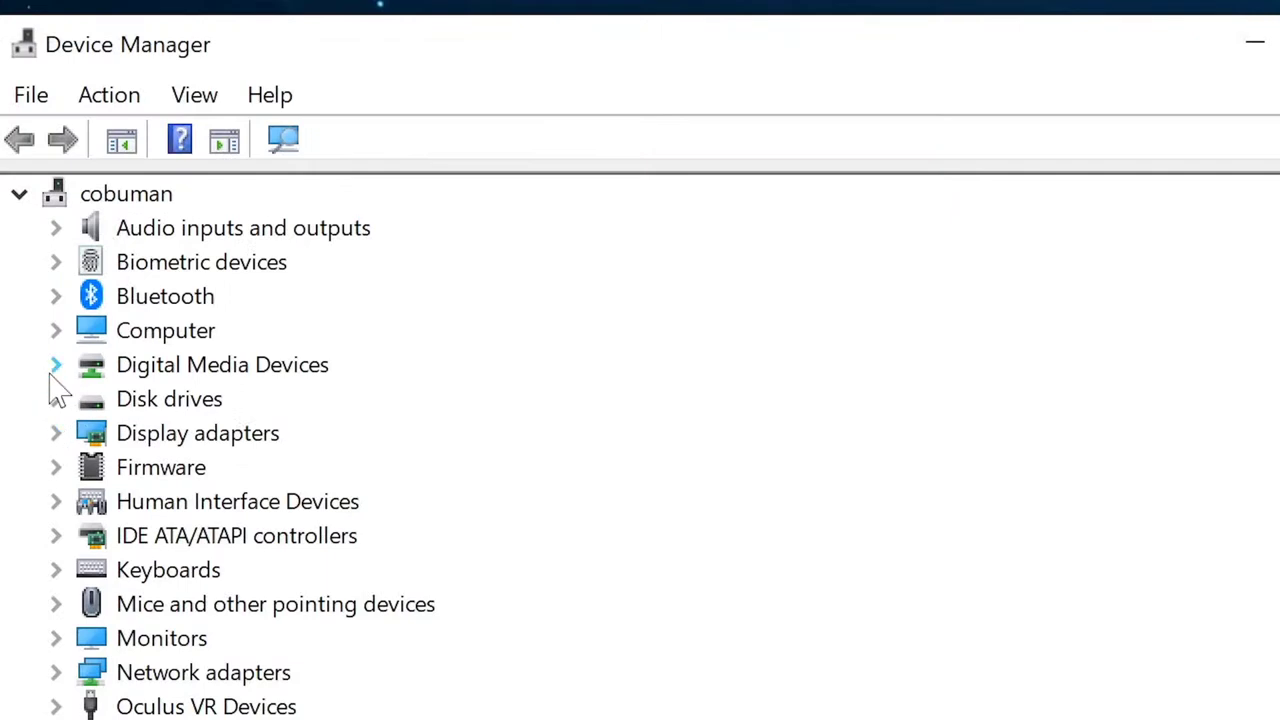
click(57, 401)
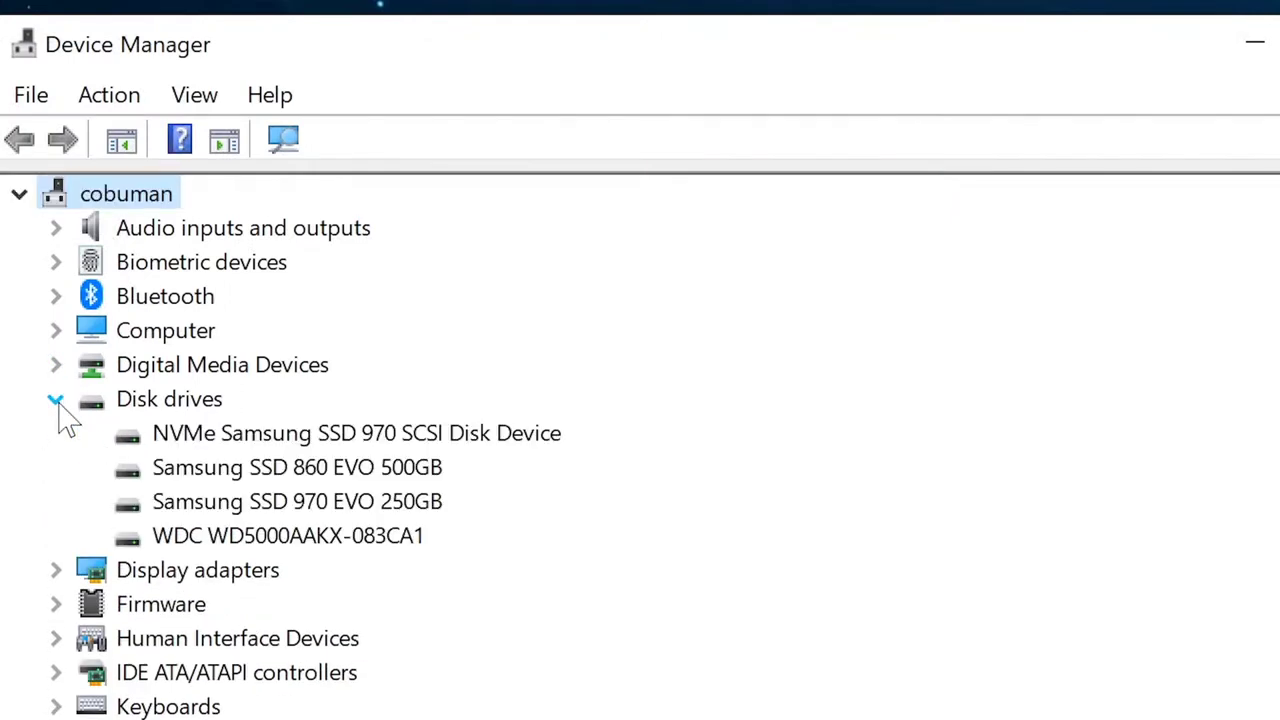
click(298, 506)
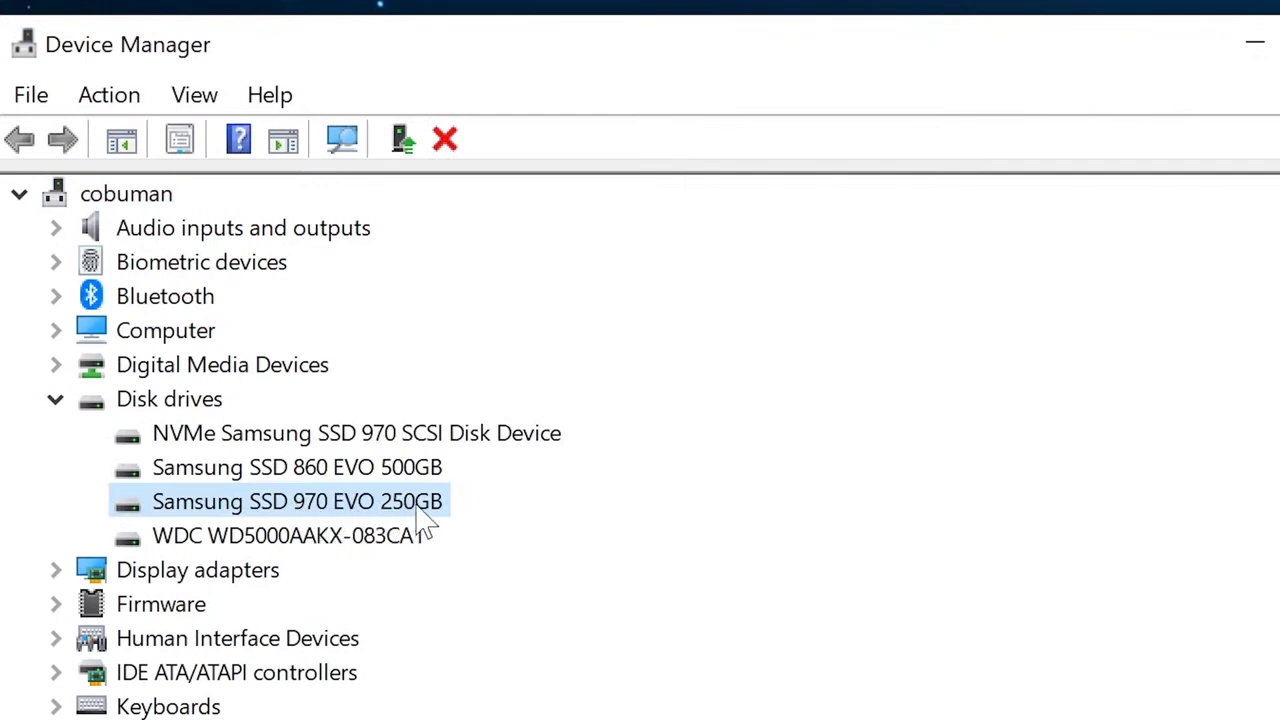
click(358, 436)
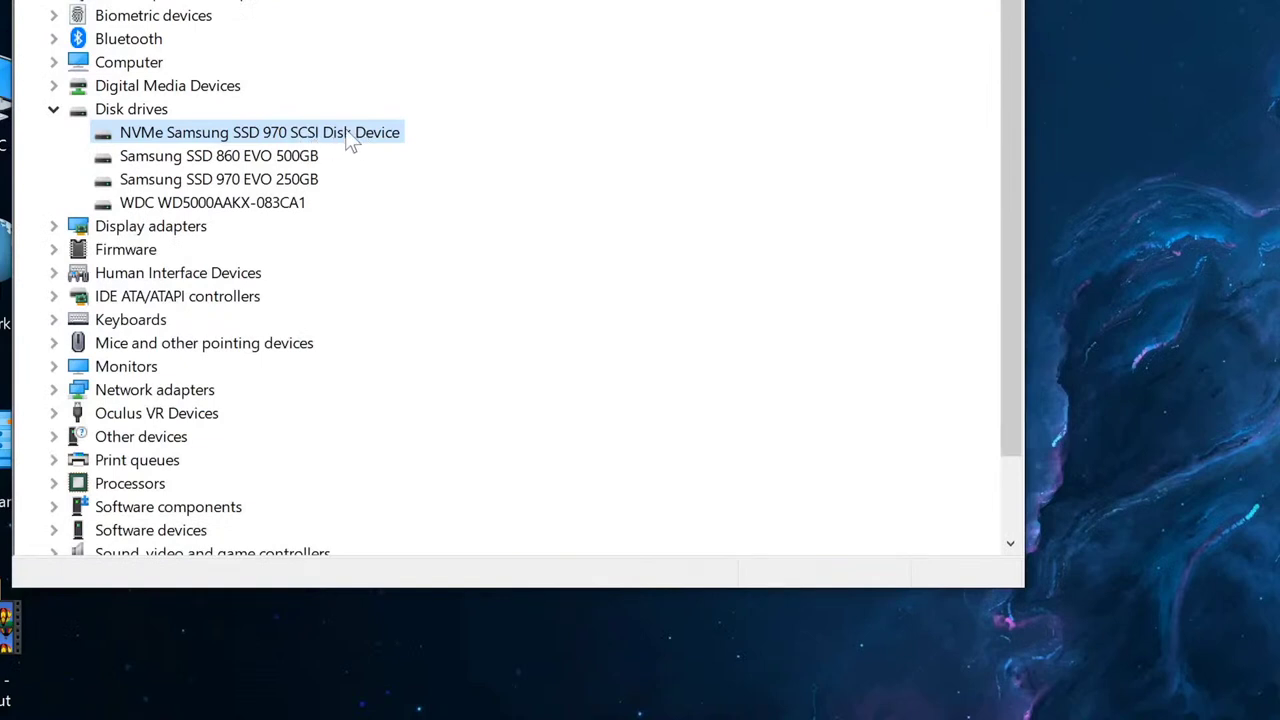
drag(449, 0, 464, 0)
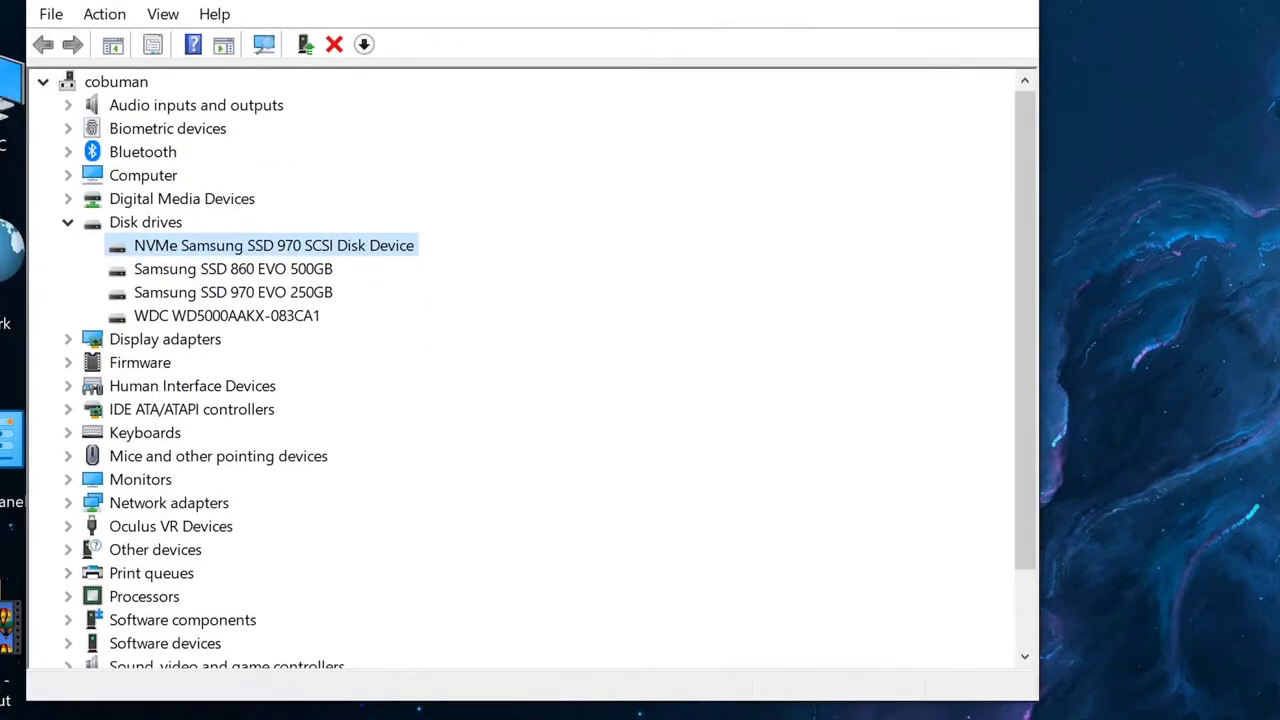
click(297, 292)
click(338, 250)
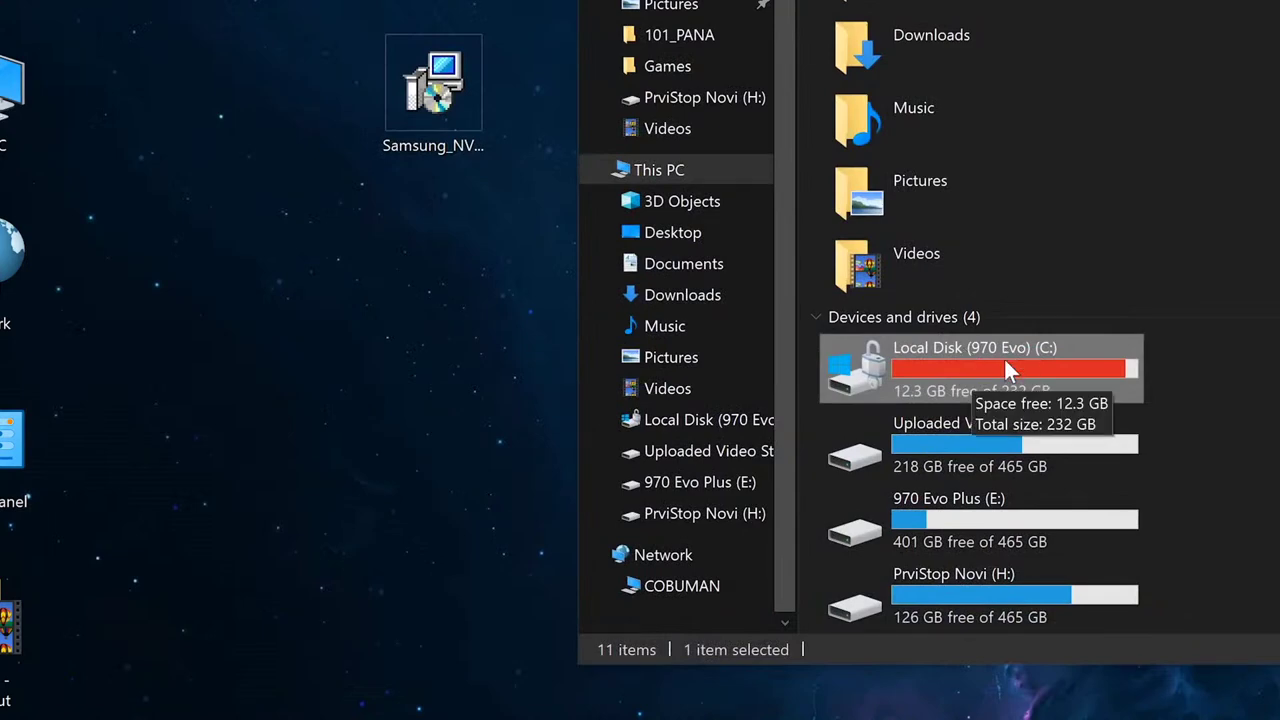
Check the 970 Evo Plus (E:) drive in This PC and close the window.
click(990, 534)
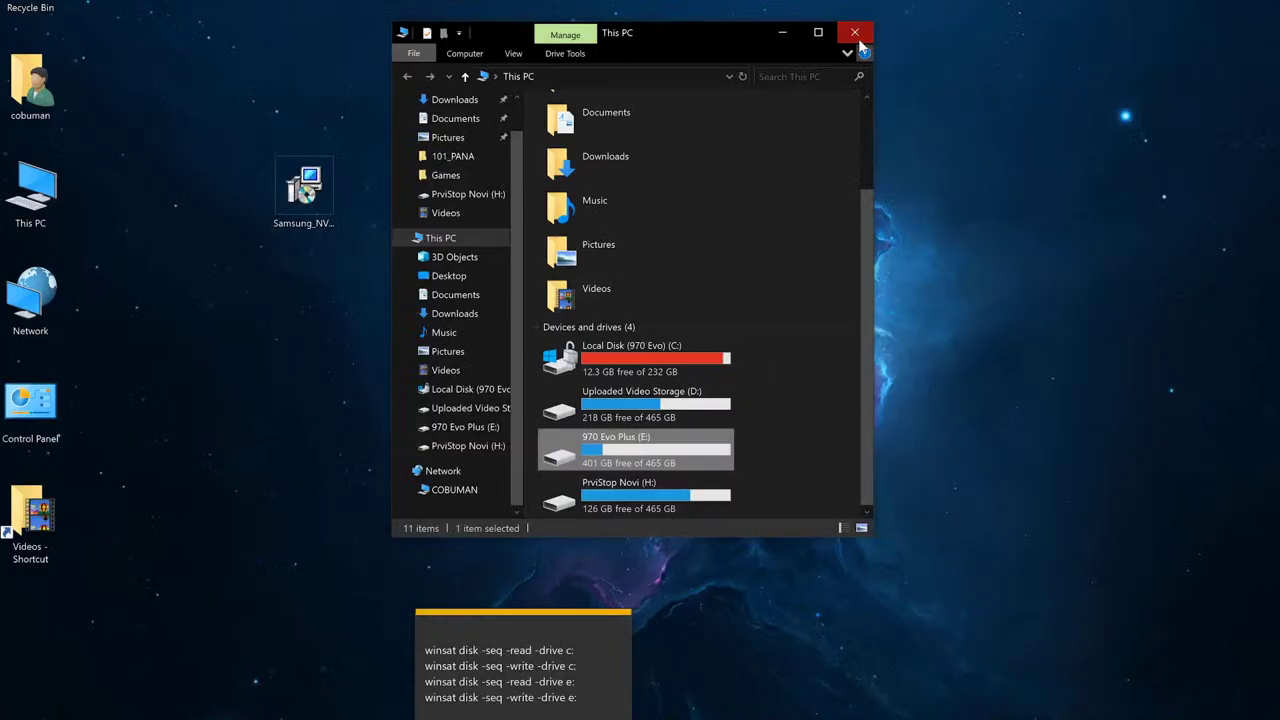
click(857, 37)
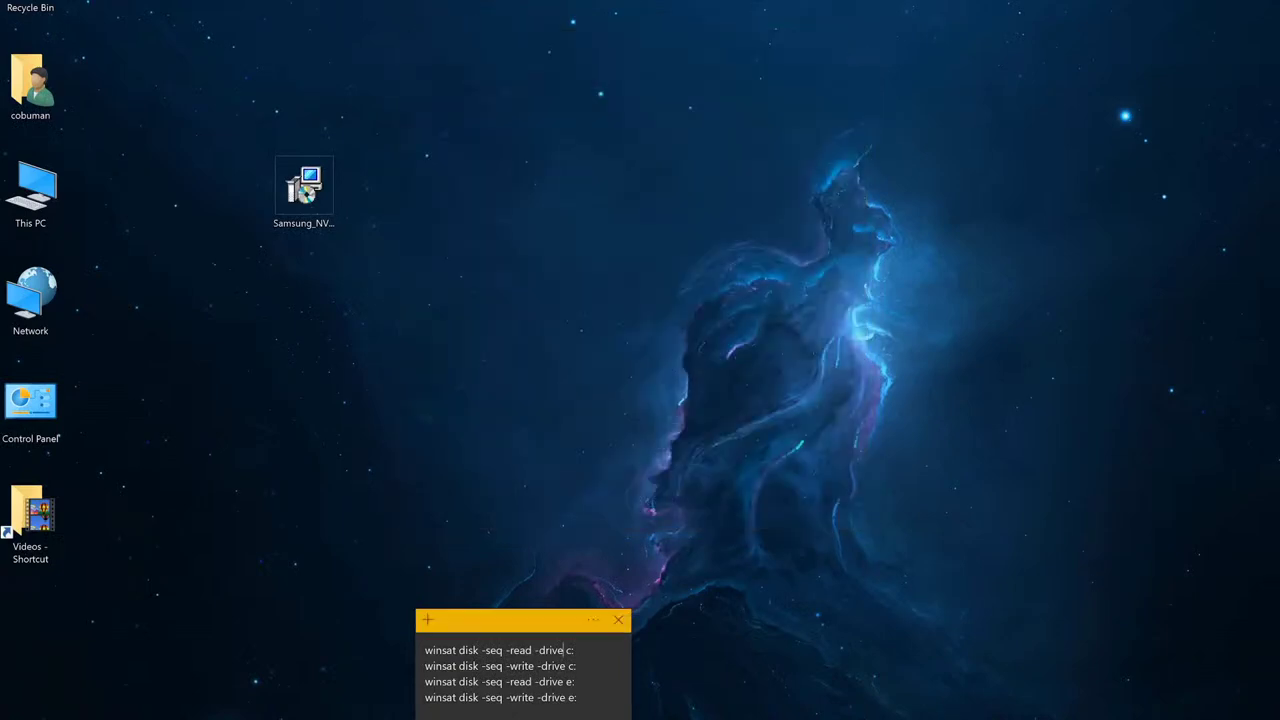
Move the winsat note higher on the desktop, create a new note reading "970 Evo (standard)" and place it near the Recycle Bin.
drag(545, 628, 447, 343)
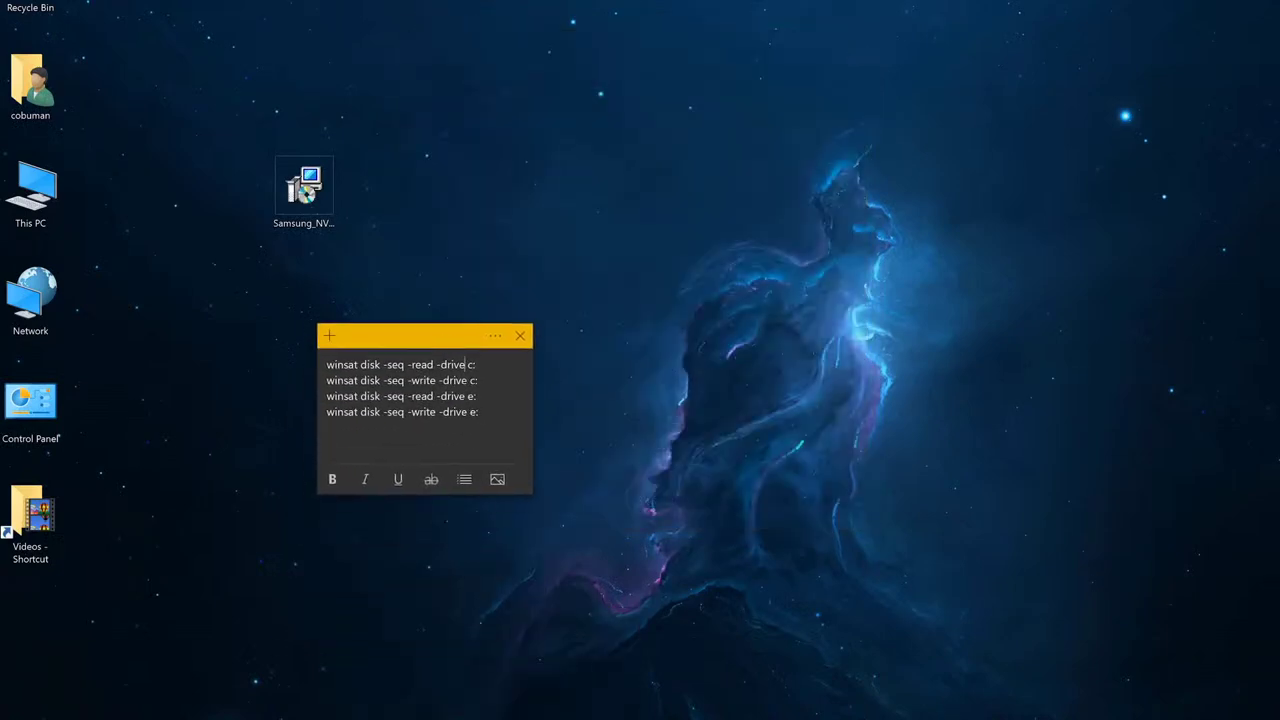
click(330, 338)
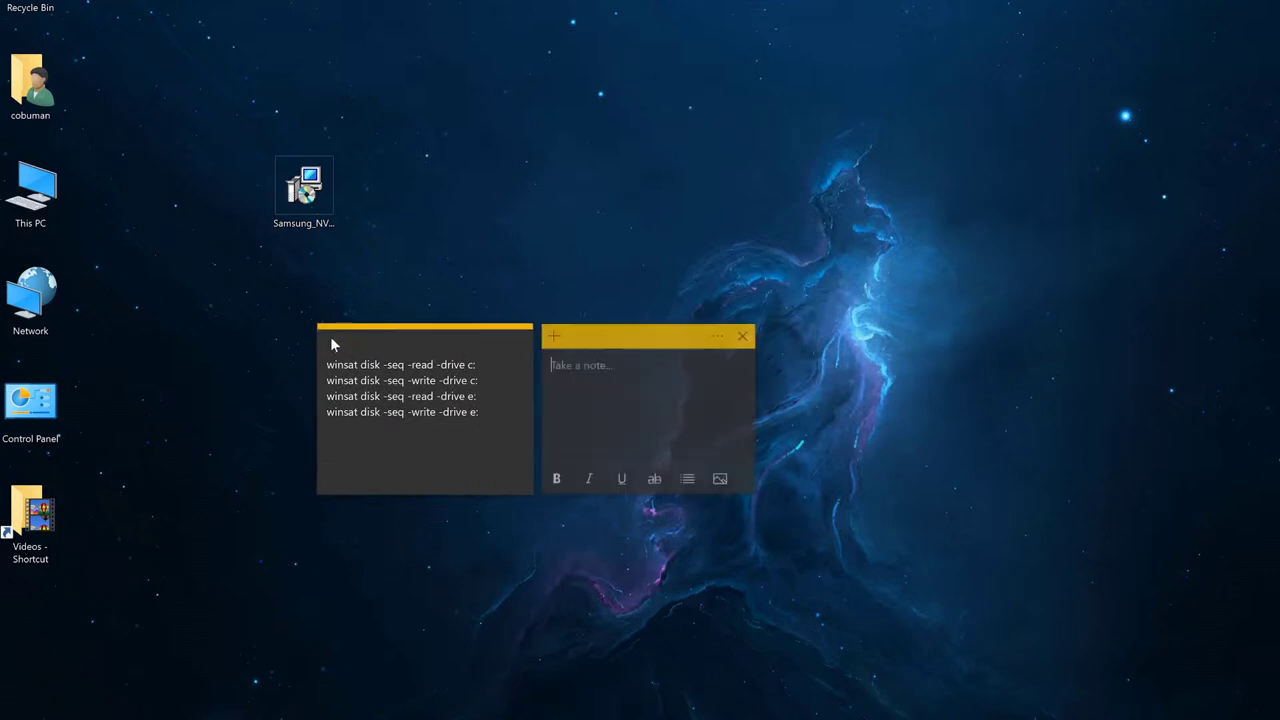
text(970 Evo )
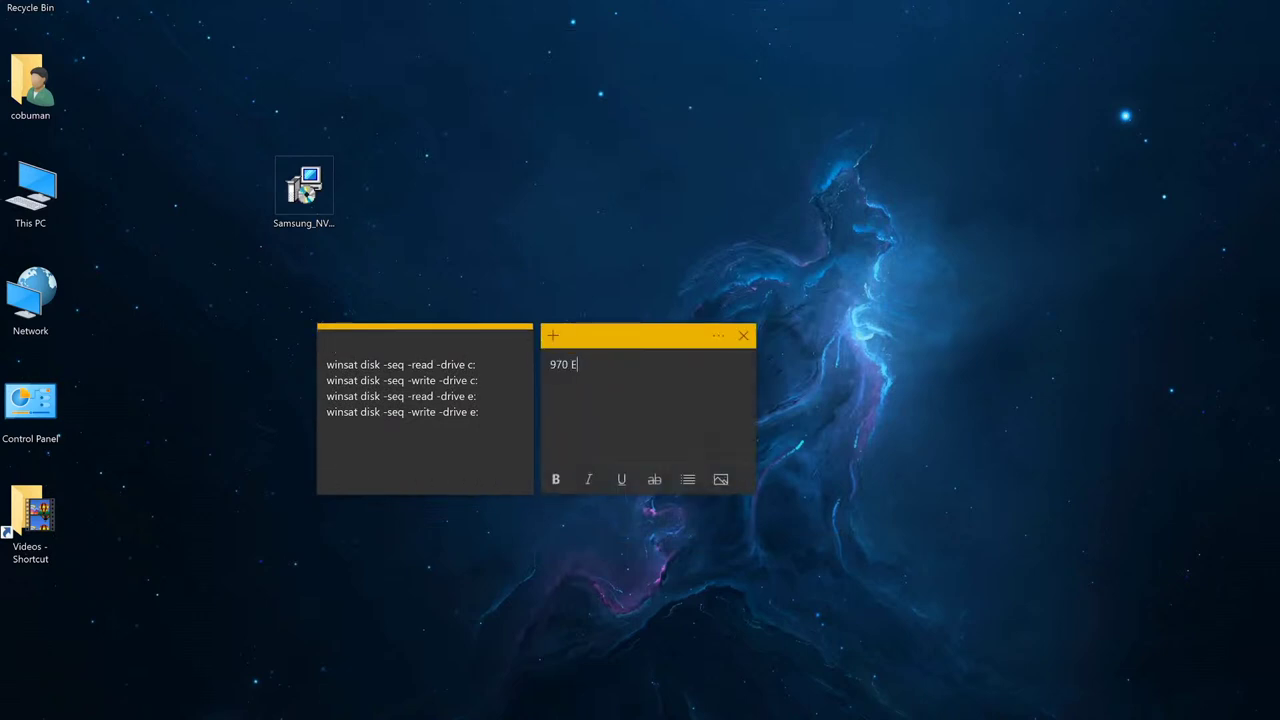
text((standar)
text(d)
text(_)
drag(645, 337, 210, 1)
key(BackSpace)
text())
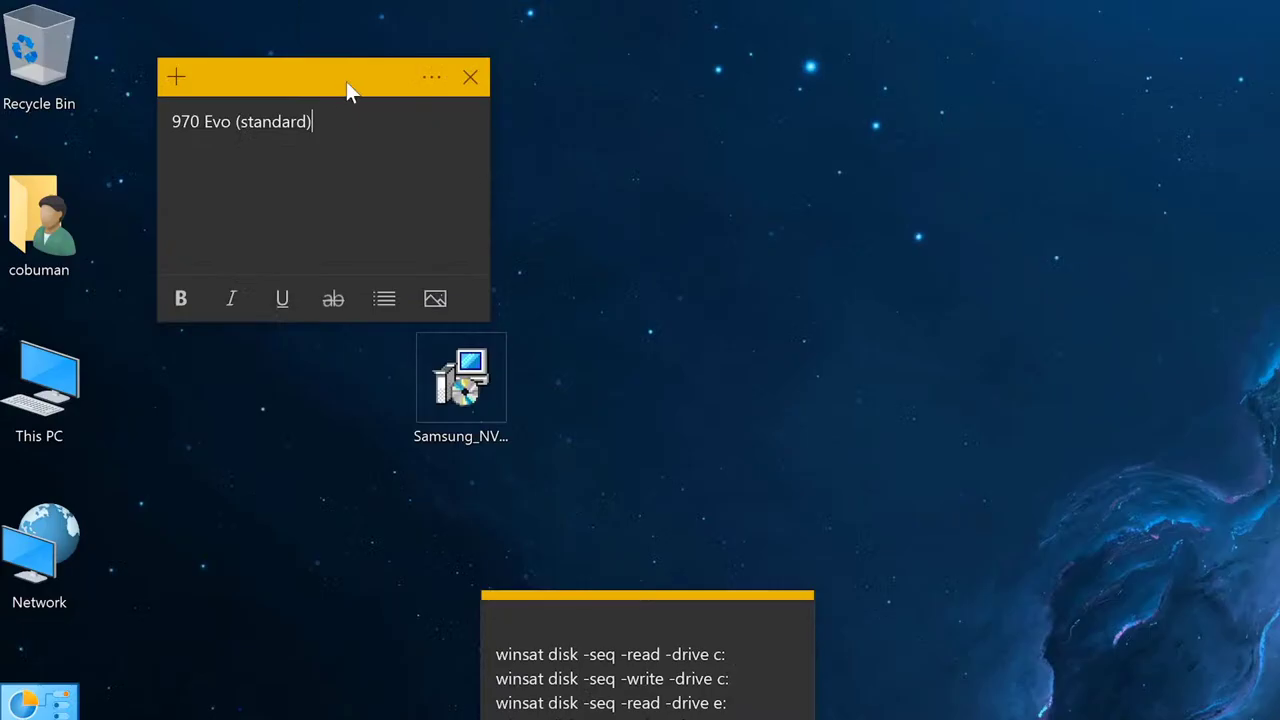
Create another note reading "970 Evo Plus (+)" and move it further away from the 970 Evo (standard) note.
click(178, 80)
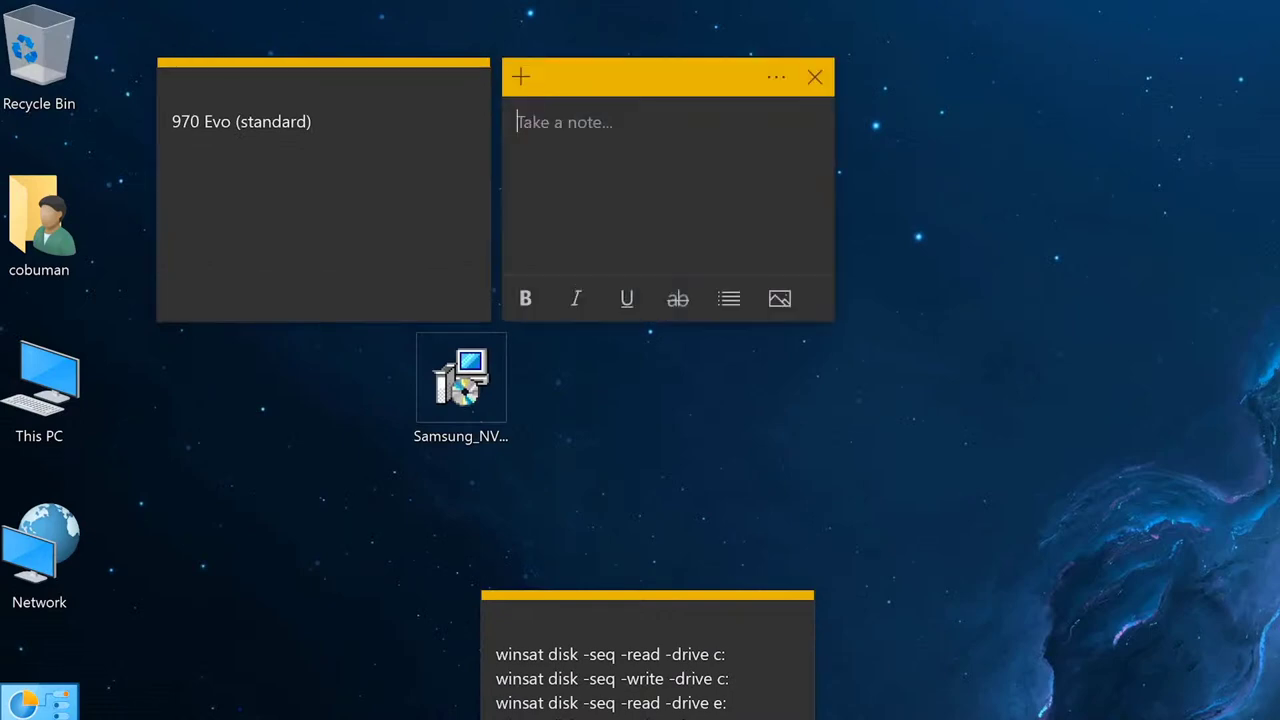
text(970 Evo )
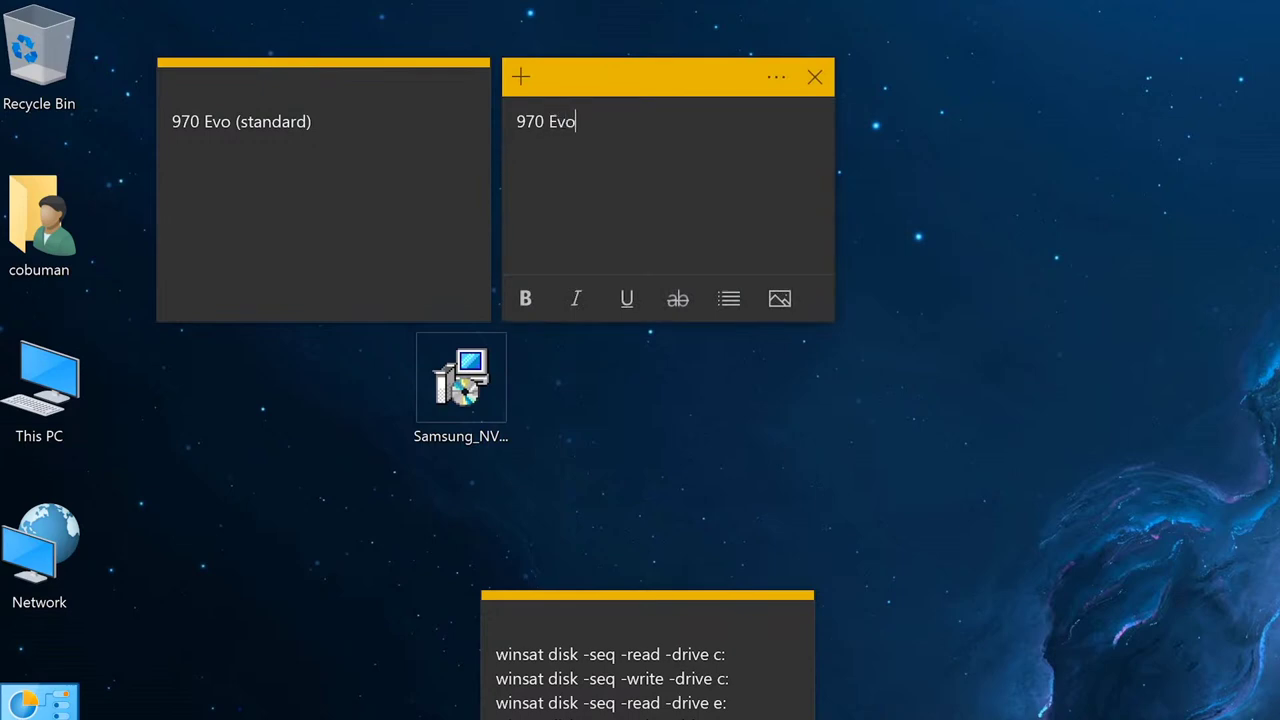
text(Plus (+))
drag(630, 79, 749, 72)
Adjust the position of the 970 Evo (standard) note and move the winsat commands note further down the desktop.
click(378, 82)
drag(378, 82, 353, 74)
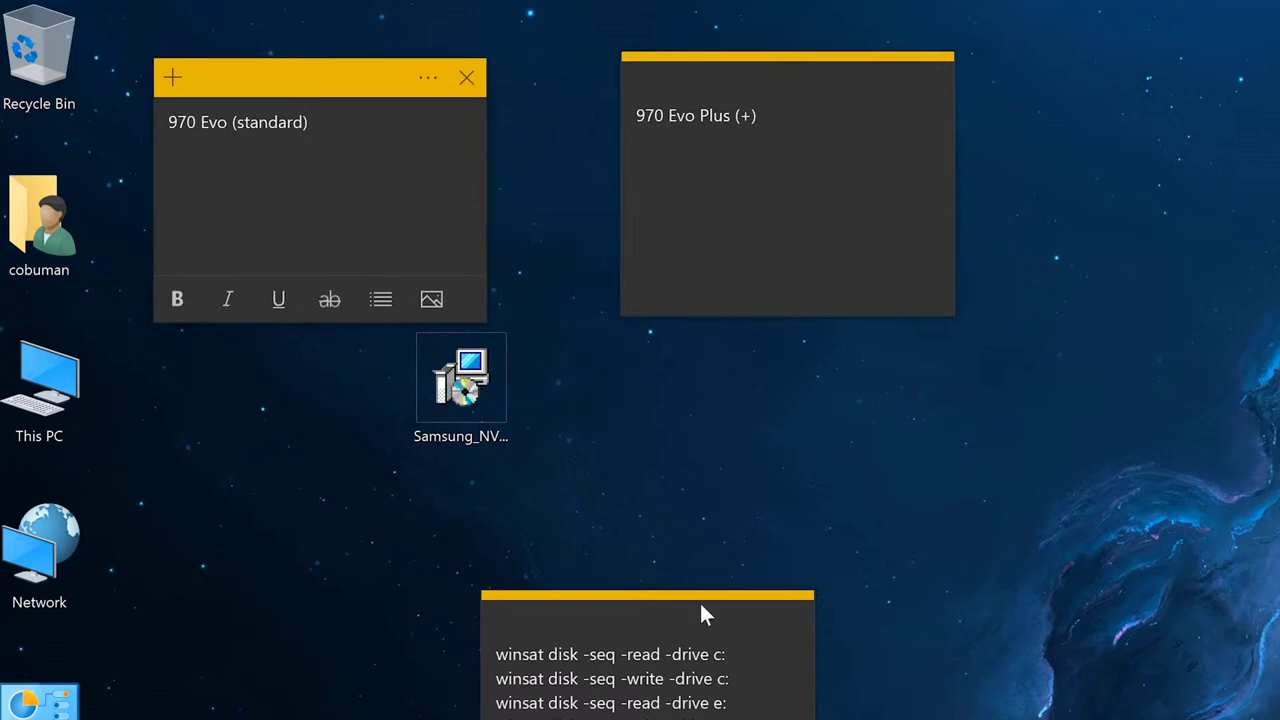
click(672, 614)
drag(672, 614, 500, 719)
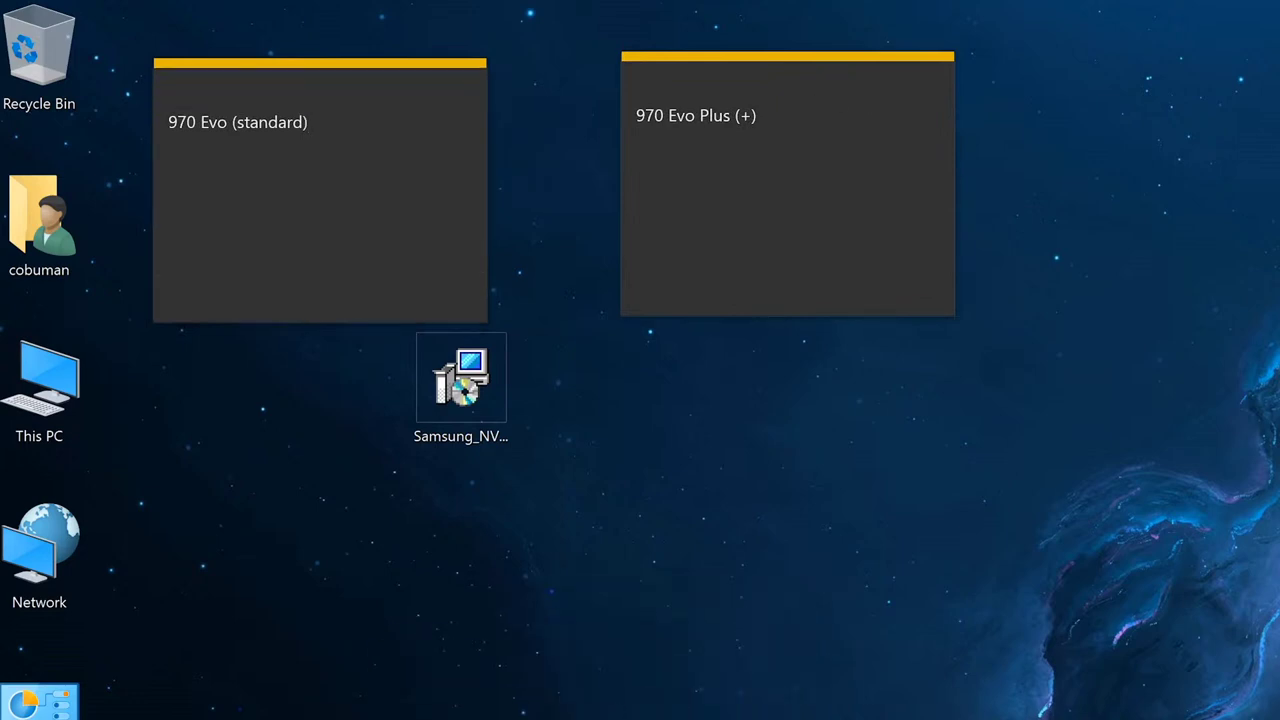
Search Windows for cmd and run it as administrator.
key(super)
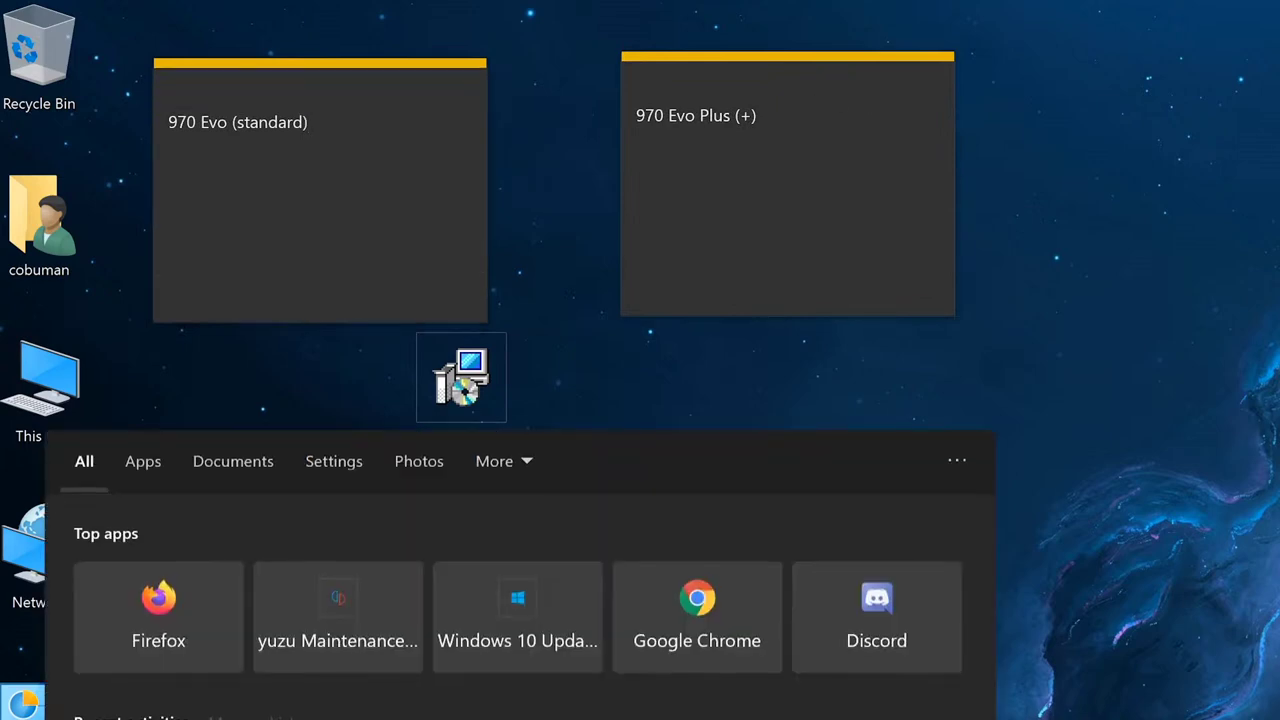
text(cdm)
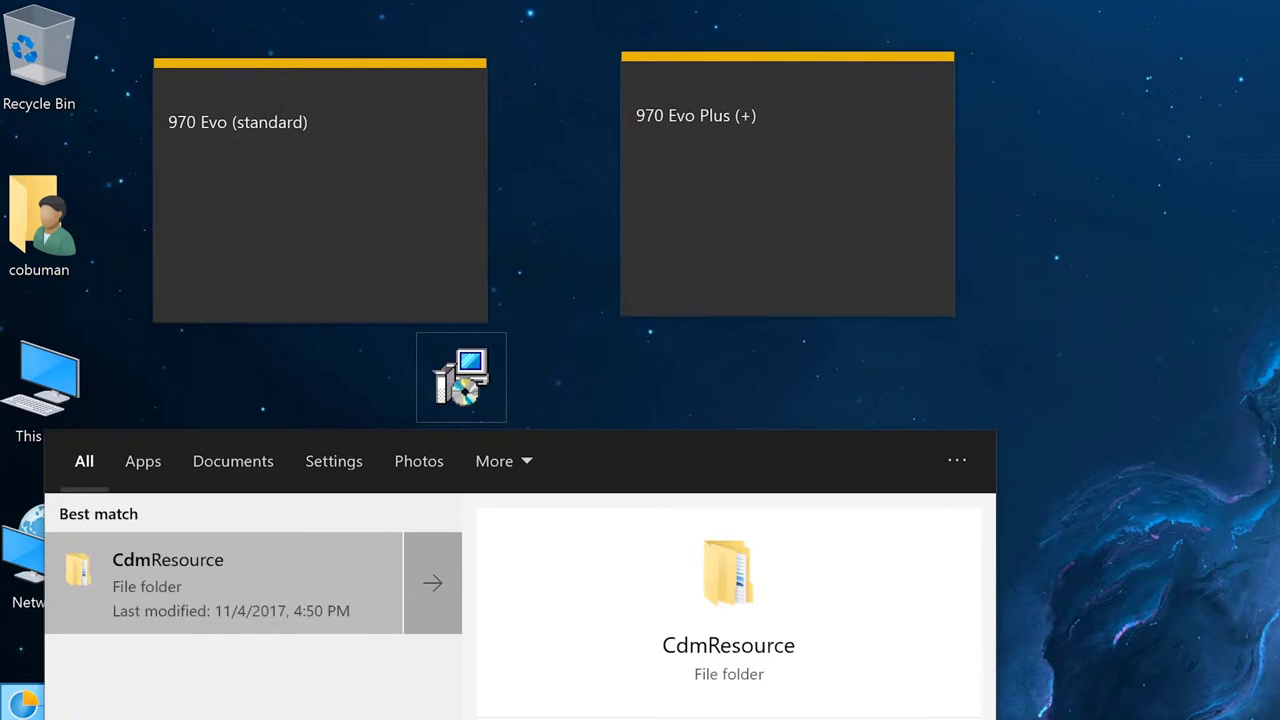
key(BackSpace)
key(BackSpace)
text(md)
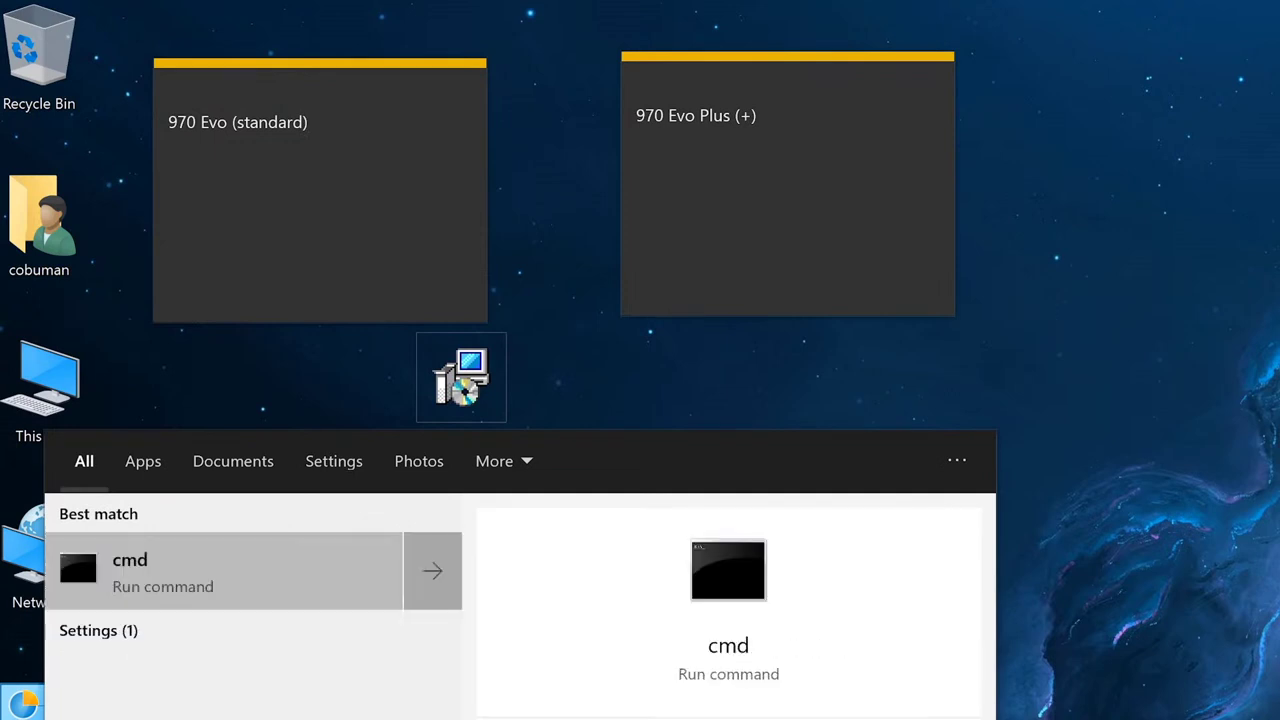
right_click(163, 552)
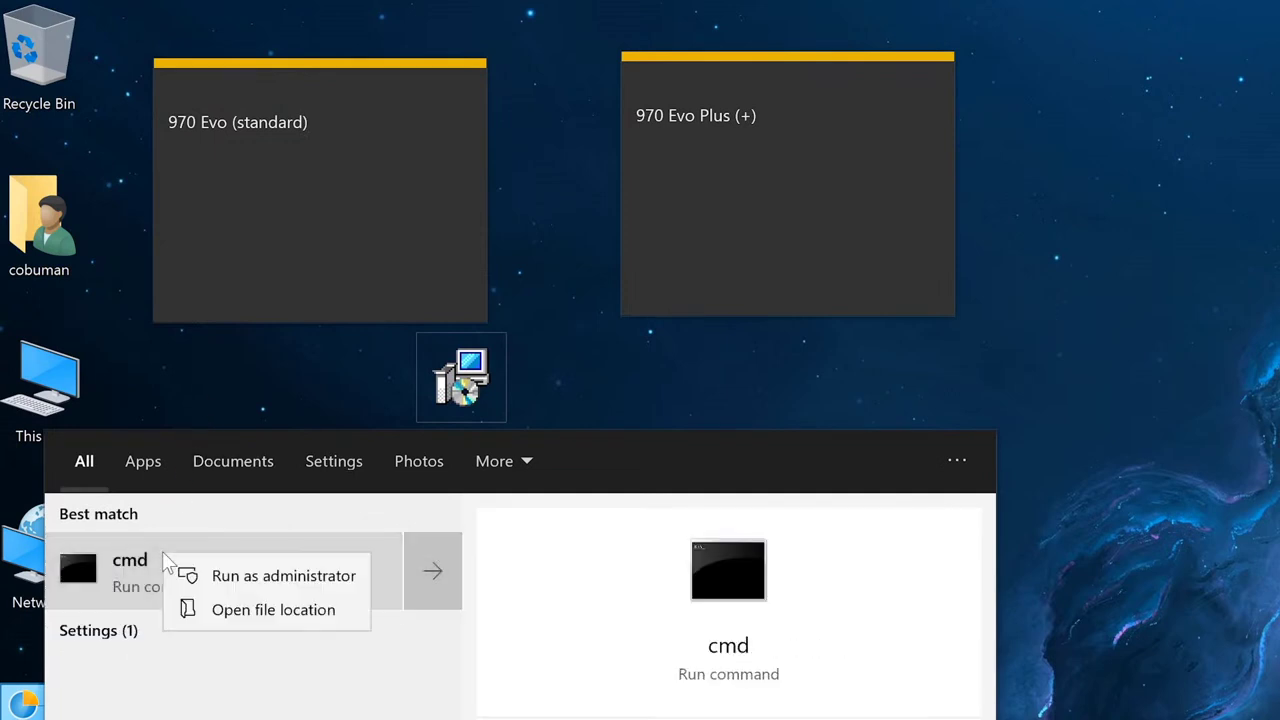
click(222, 572)
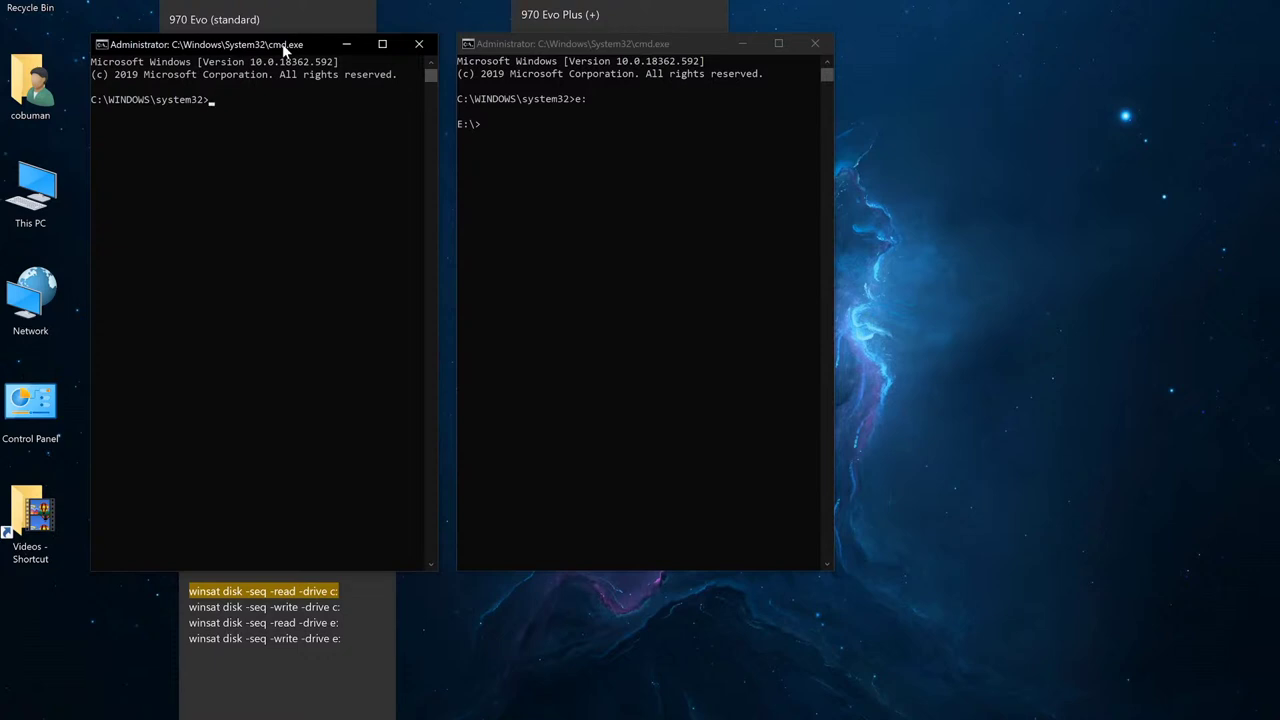
Run winsat disk -seq -read -drive c: in the 970 Evo (standard) command prompt and winsat disk -seq -read -drive e: in the 970 Evo Plus one.
text(winsat disk -seq -read -drive c:)
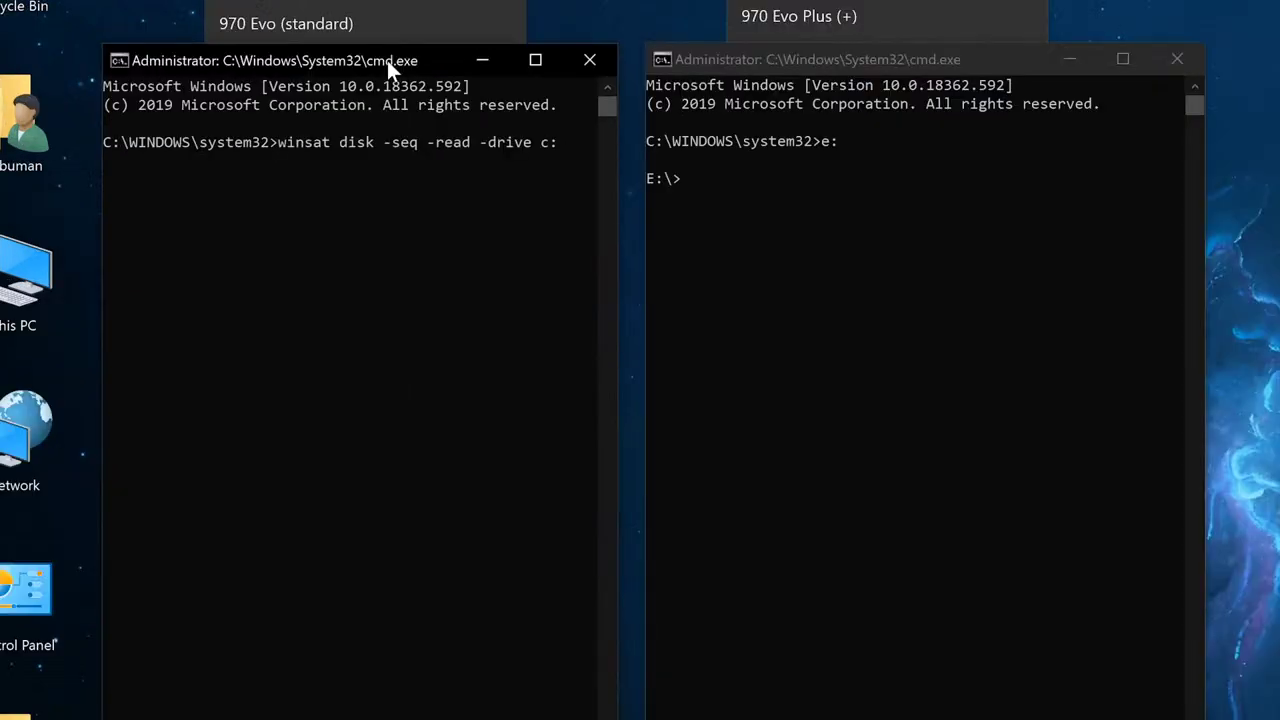
key(Return)
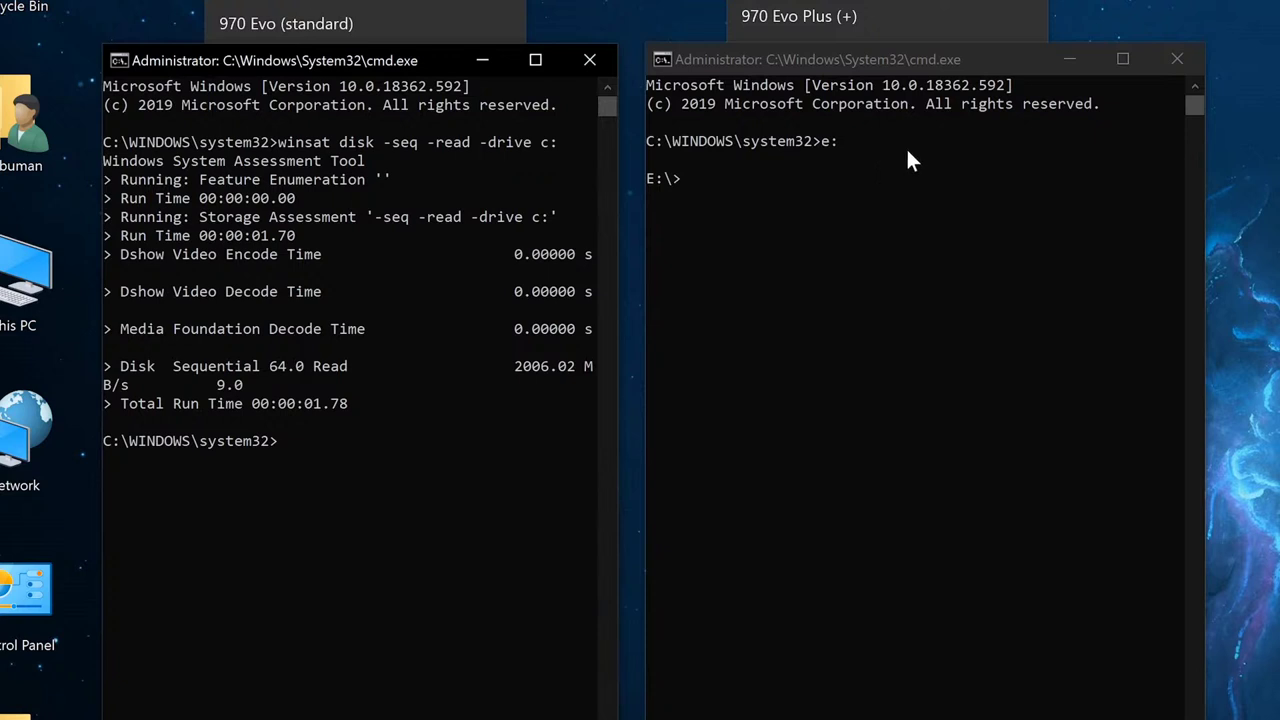
click(850, 58)
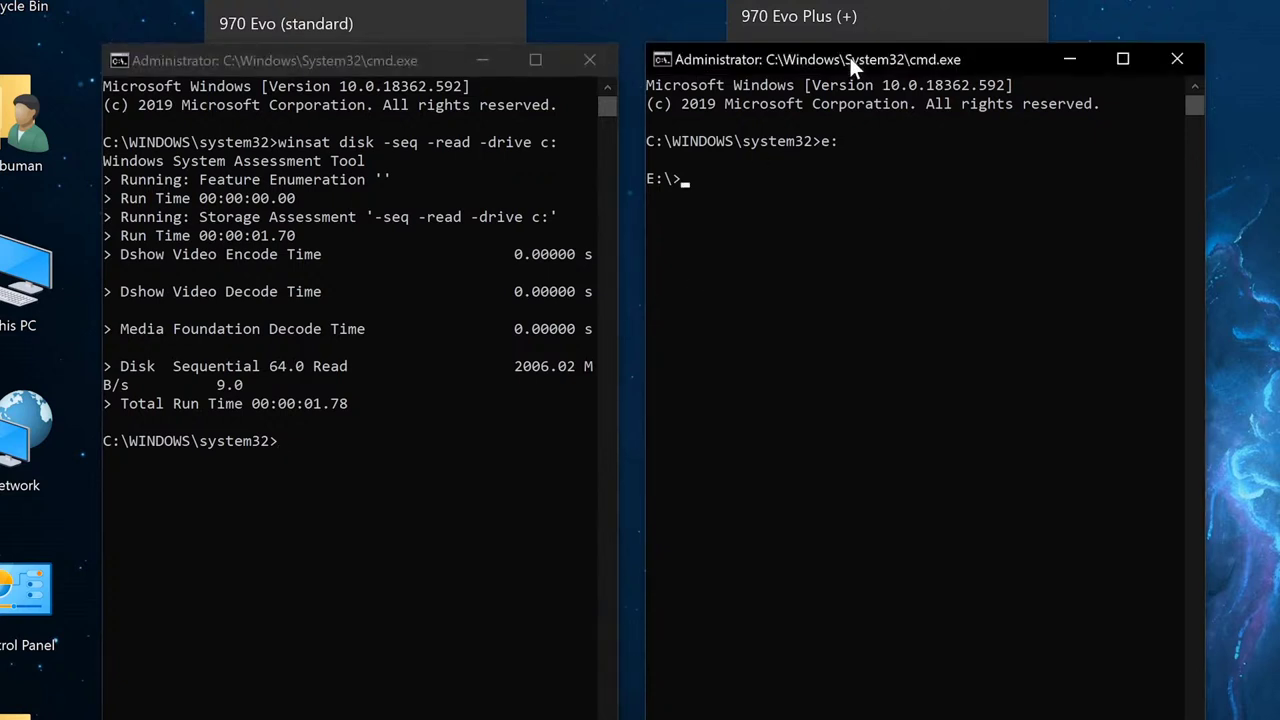
text(winsat disk -seq -read -drive c:)
key(BackSpace)
key(BackSpace)
text(e:)
key(Return)
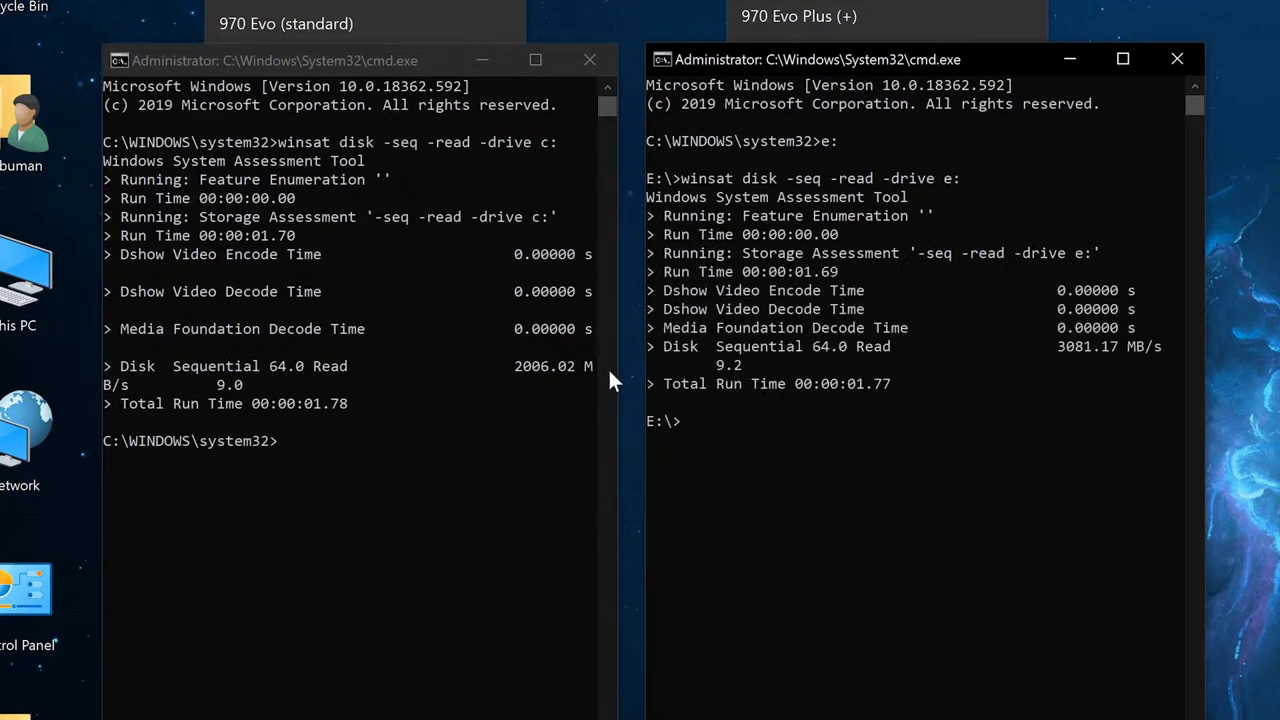
Widen the 970 Evo (standard) command prompt window and highlight its sequential read speed and total run time.
drag(617, 368, 638, 368)
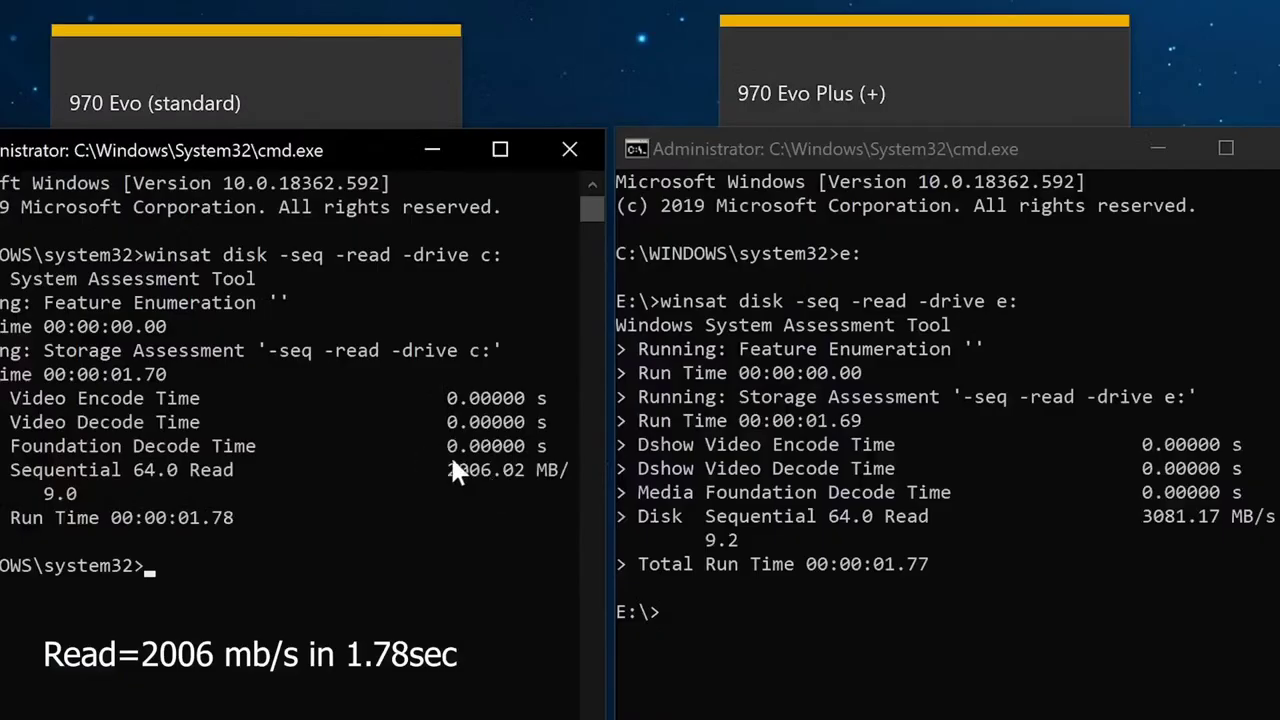
drag(512, 309, 553, 310)
drag(502, 480, 492, 482)
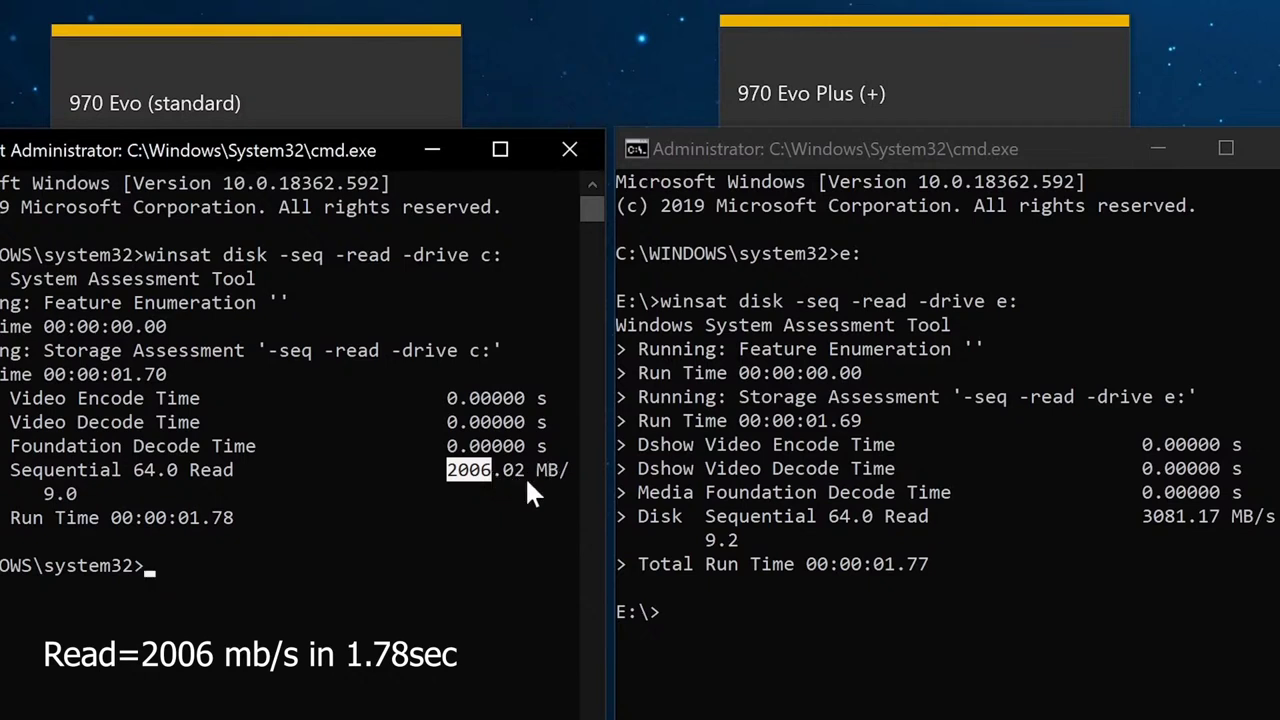
drag(244, 518, 187, 522)
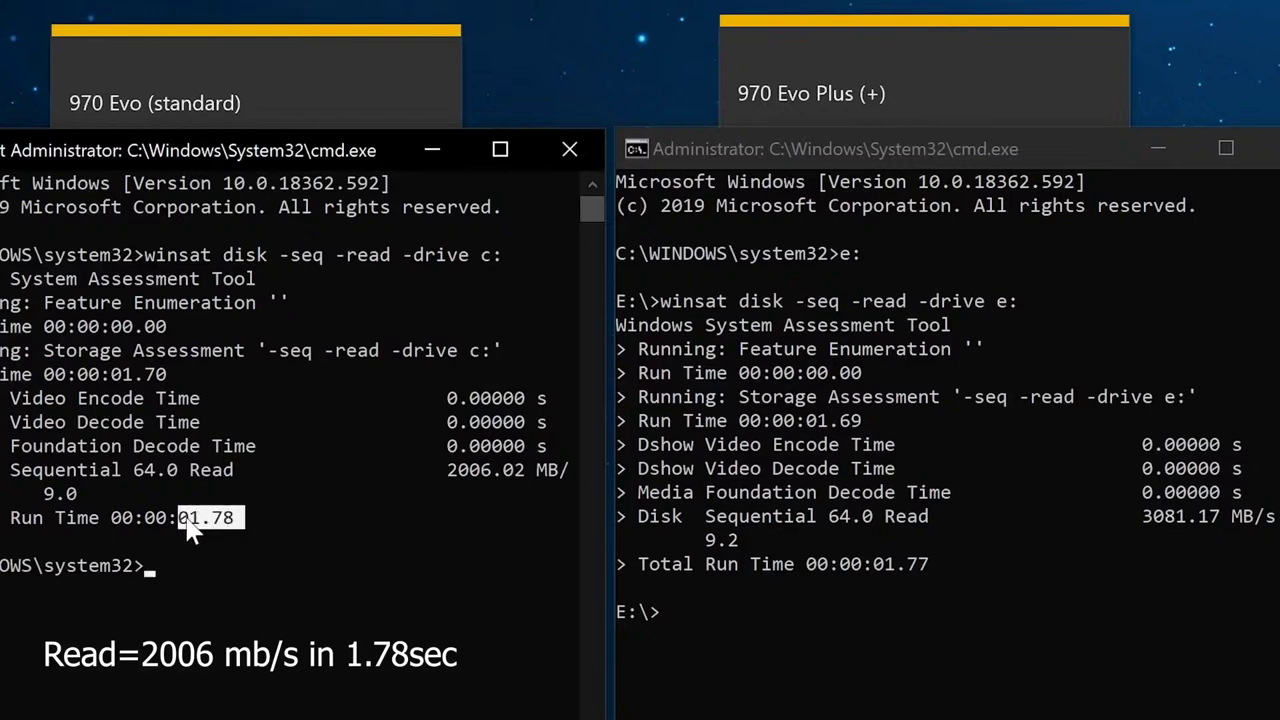
click(303, 517)
Highlight the sequential read speed and total run time in the 970 Evo Plus command prompt.
click(900, 437)
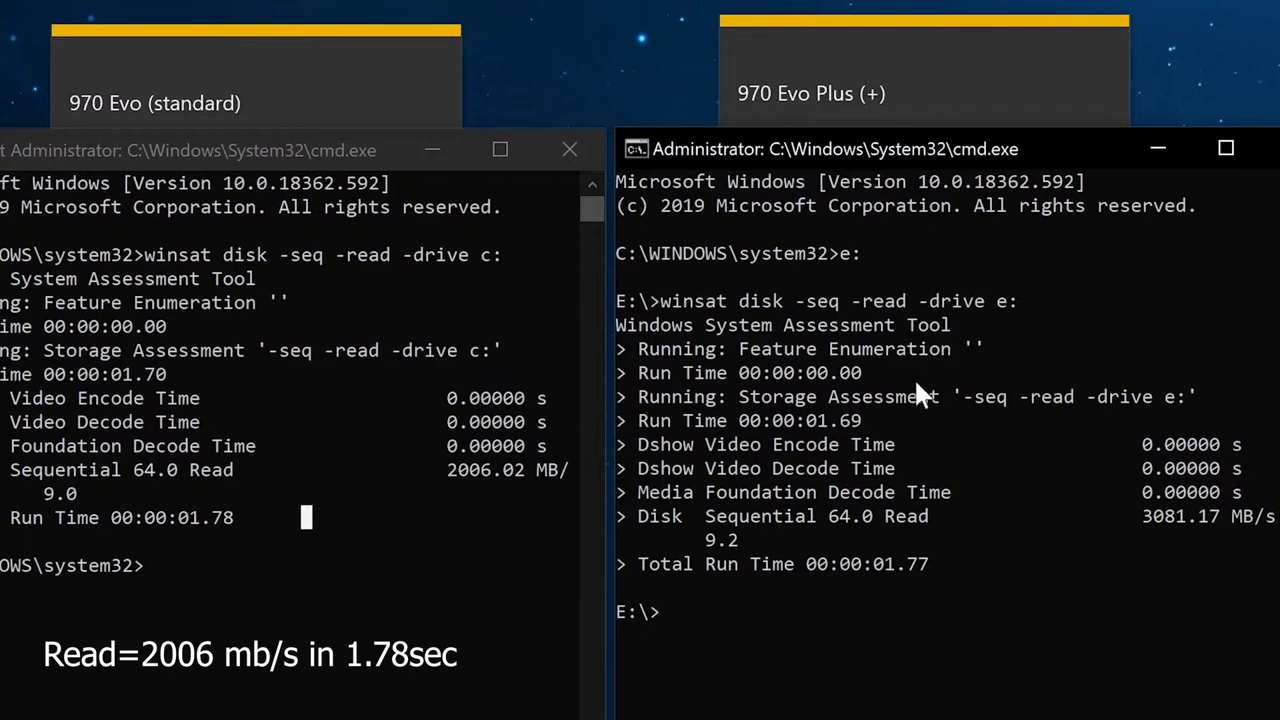
click(1146, 517)
drag(1146, 519, 1270, 530)
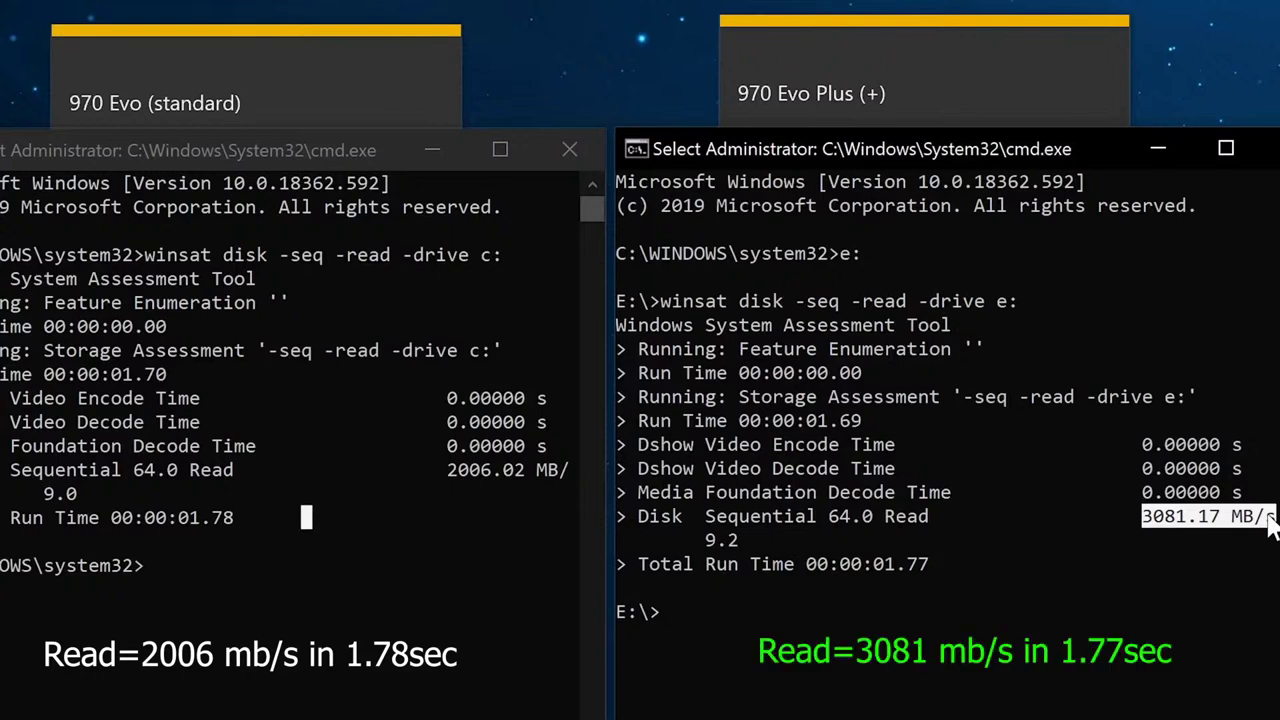
click(1226, 518)
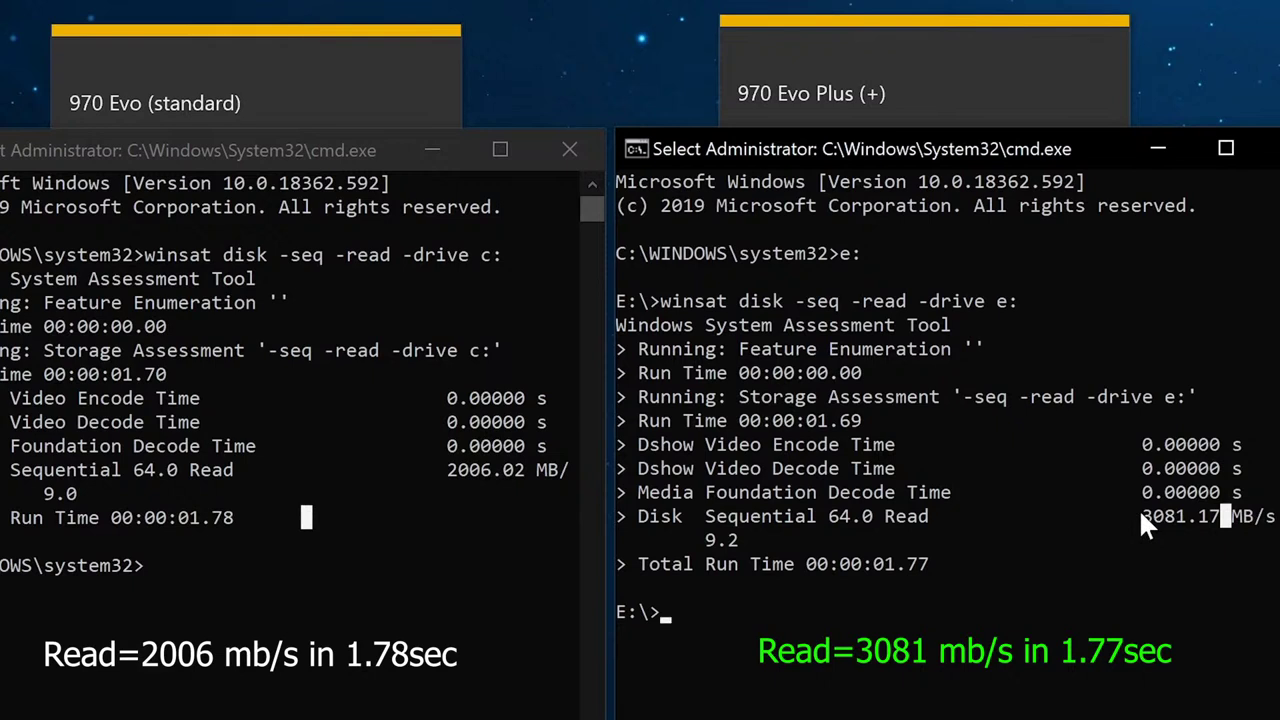
drag(938, 566, 874, 566)
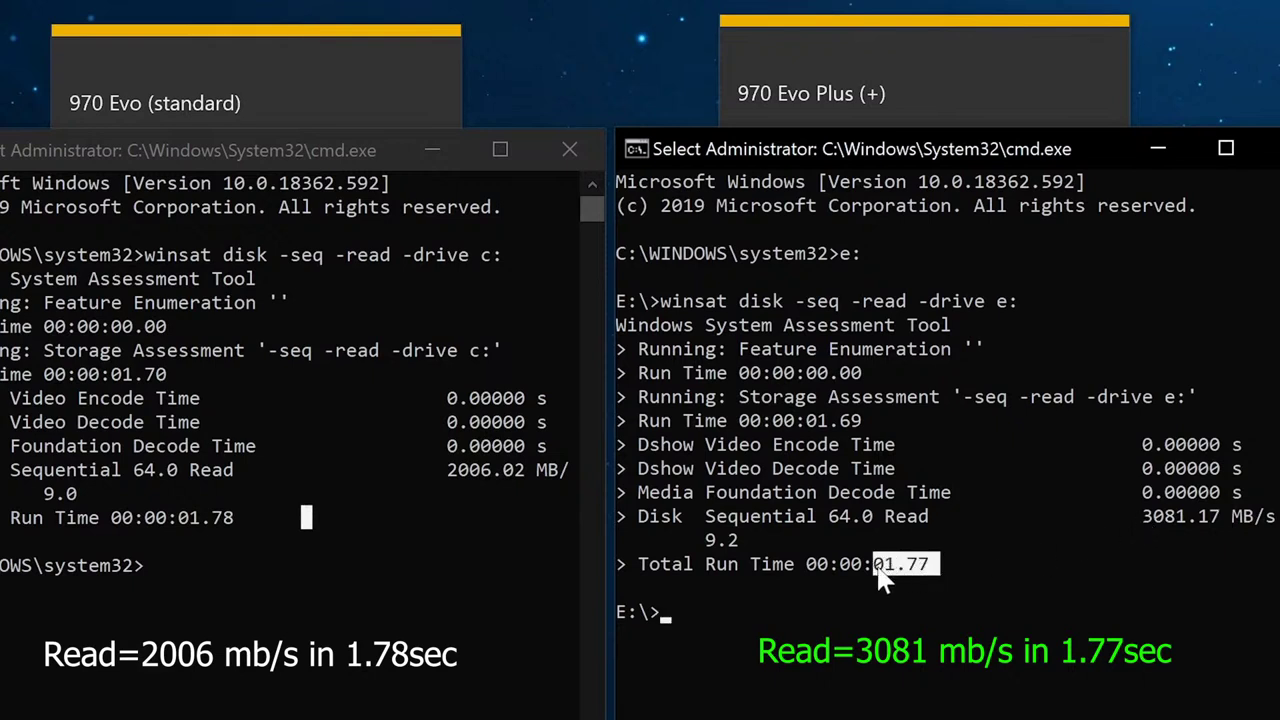
click(958, 566)
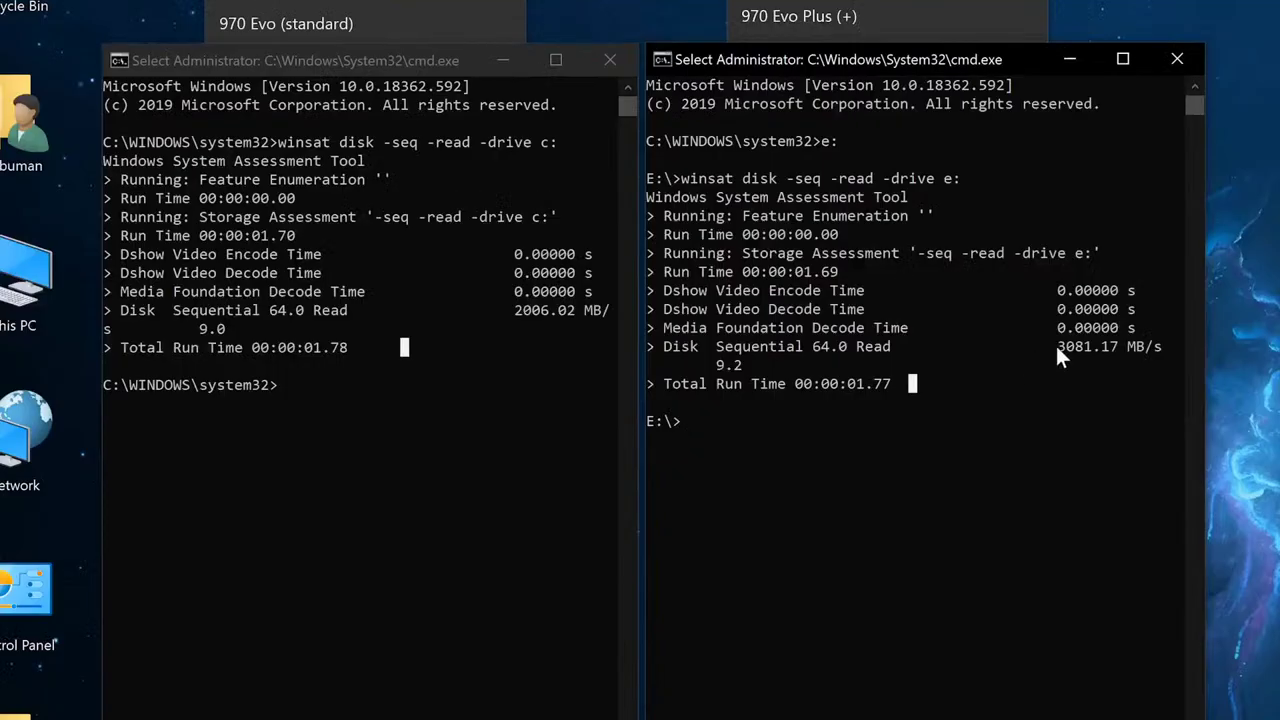
drag(1055, 343, 1156, 353)
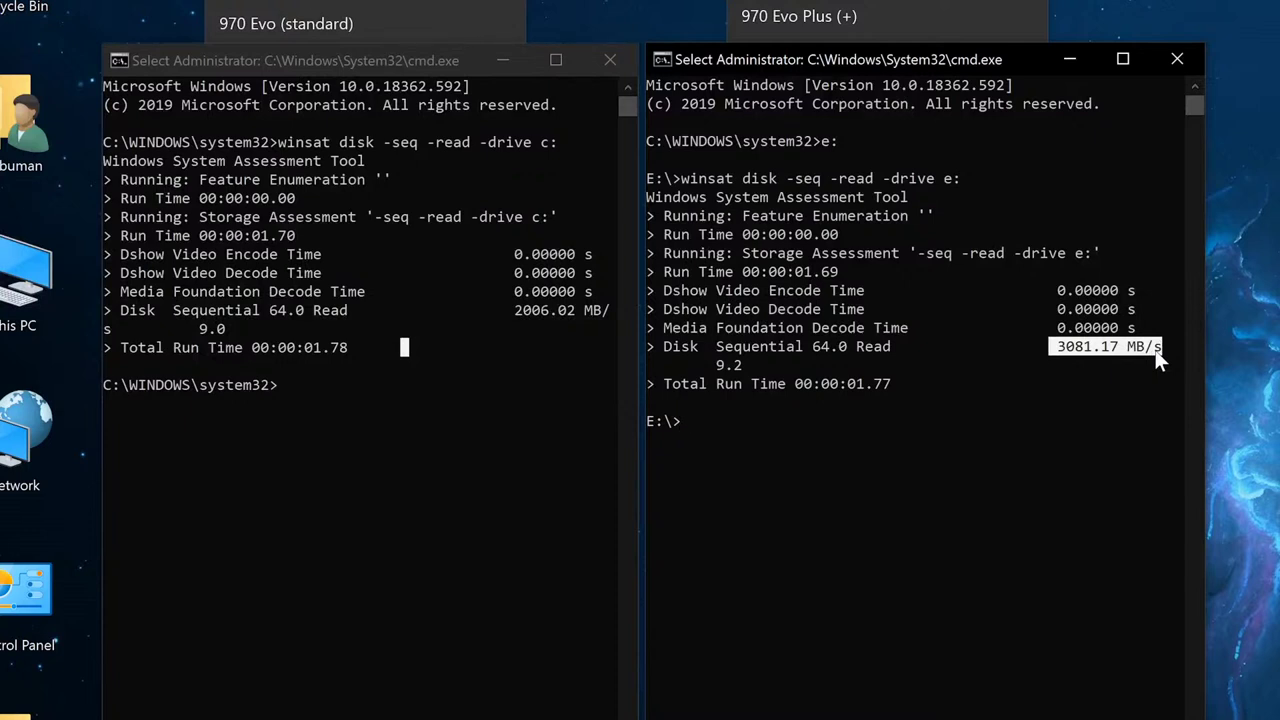
click(1133, 350)
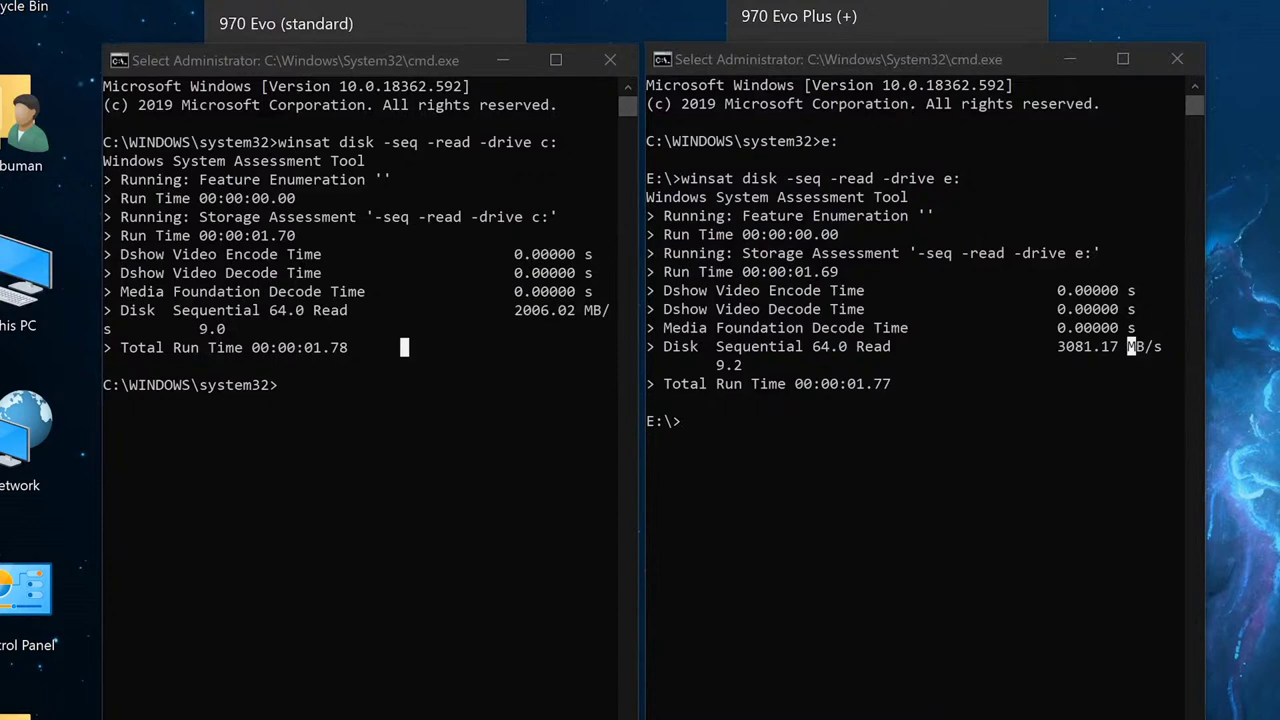
Run winsat disk -seq -write -drive c: in the 970 Evo (standard) command prompt by editing the previous read command.
click(386, 67)
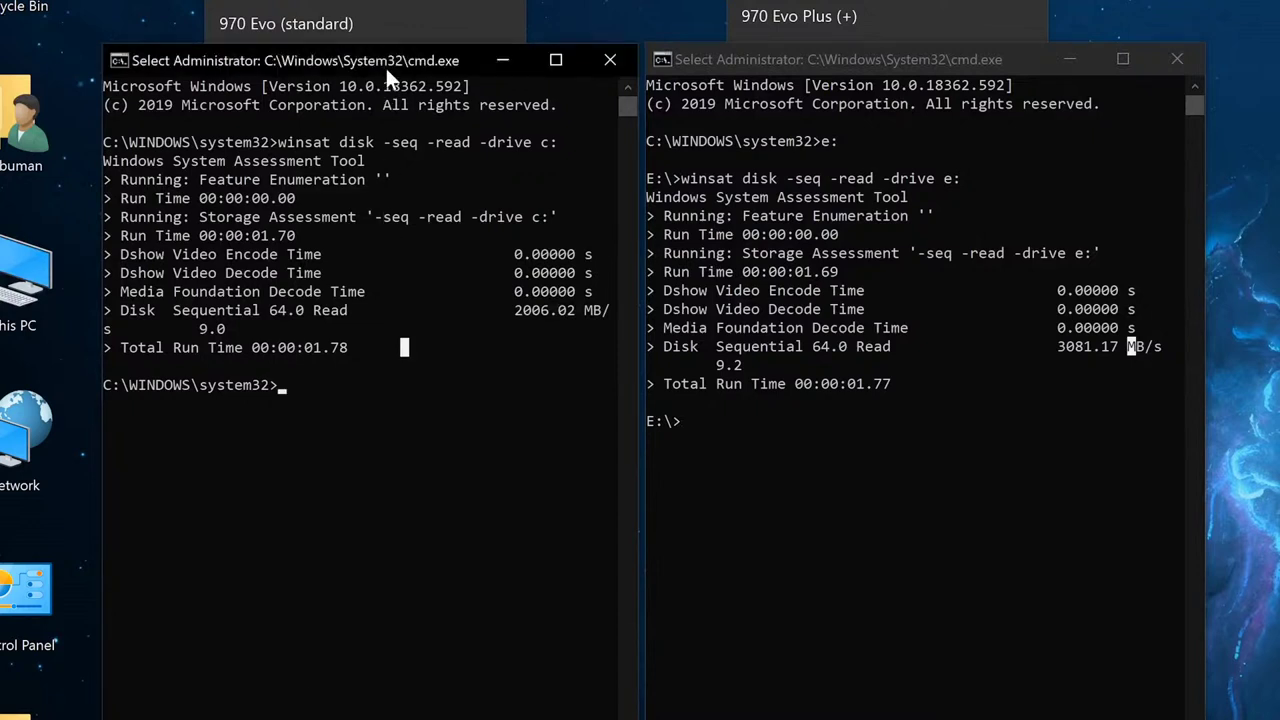
key(Up)
key(Left)
key(Left)
key(Left)
key(Left)
key(Left)
key(Left)
key(Left)
key(Left)
key(Left)
key(Left)
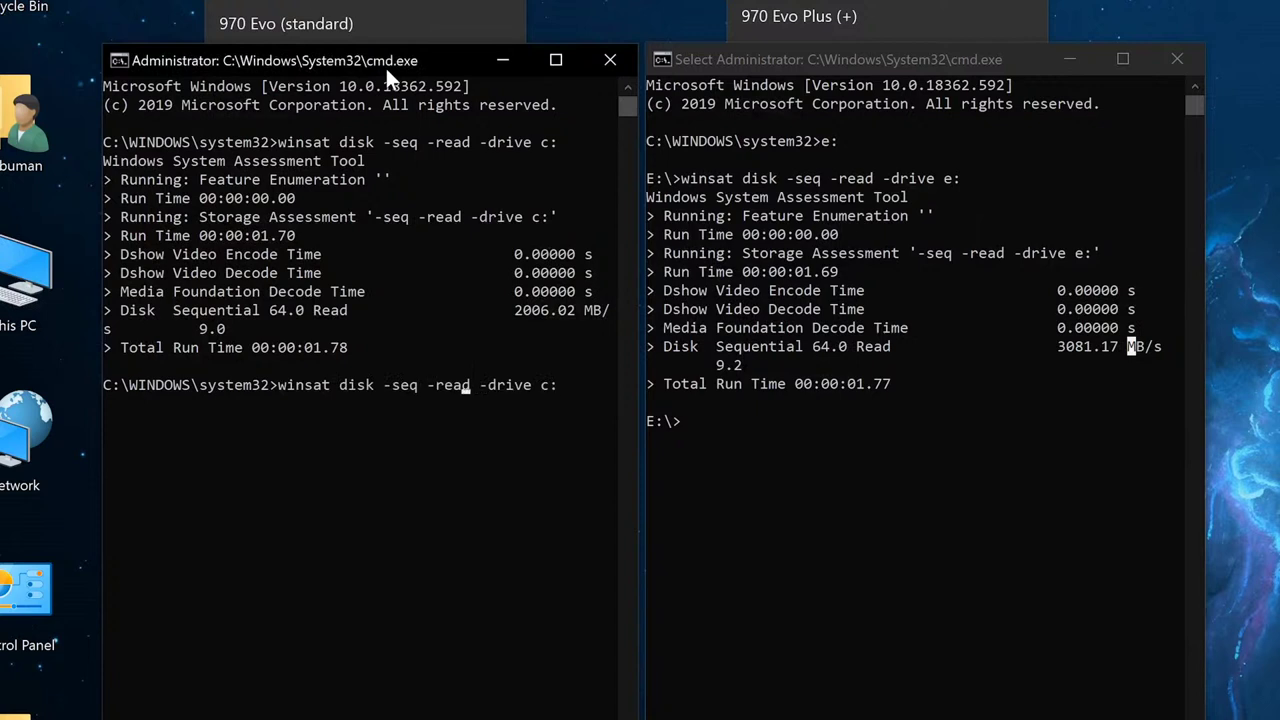
key(BackSpace)
key(BackSpace)
key(BackSpace)
key(BackSpace)
text(write)
key(Return)
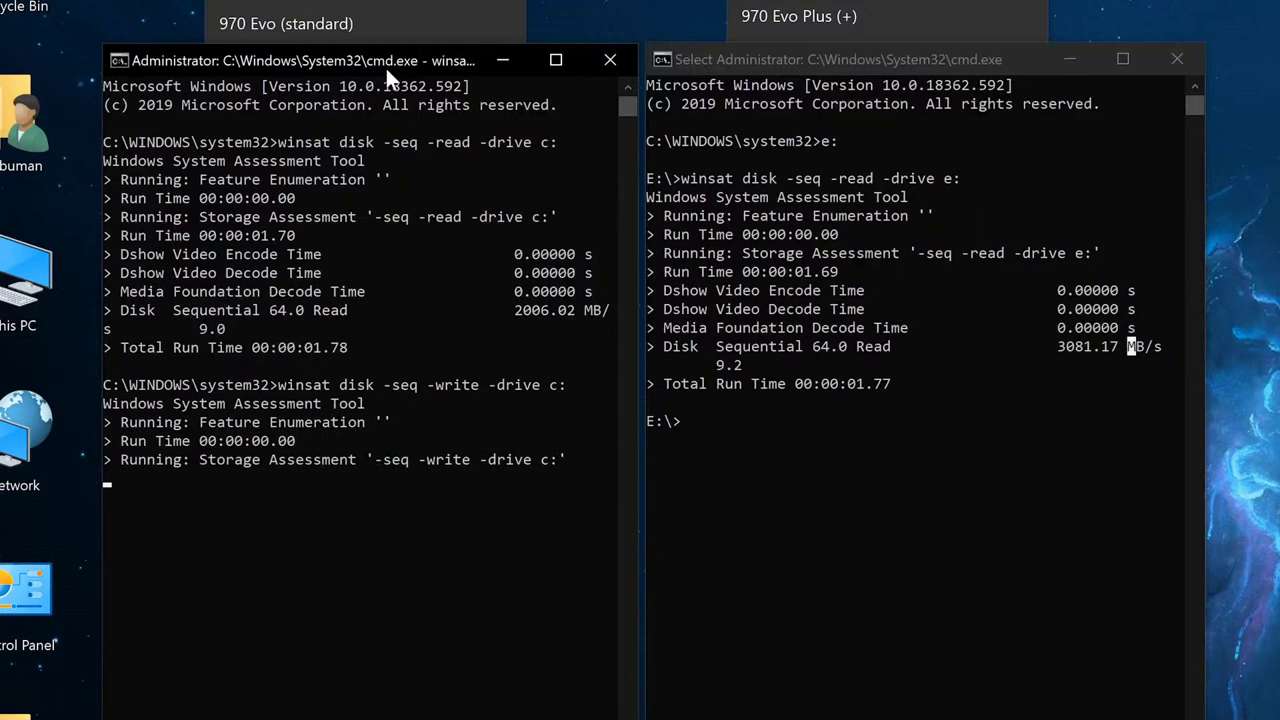
Run winsat disk -seq -write -drive e: in the 970 Evo Plus command prompt by editing the previous read command.
click(913, 66)
key(Up)
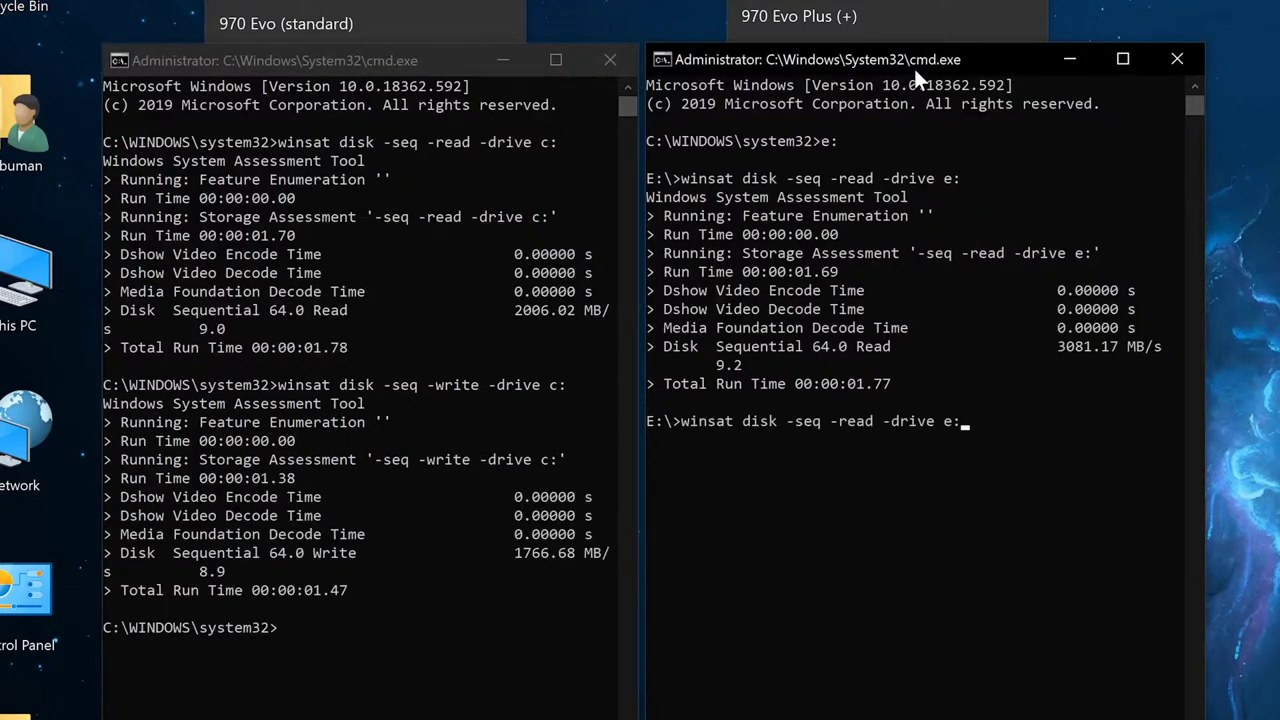
key(Left)
key(Left)
key(Left)
key(Left)
key(Left)
key(Left)
key(Left)
key(Left)
key(Left)
key(BackSpace)
key(BackSpace)
key(BackSpace)
key(BackSpace)
key(BackSpace)
text(w rite)
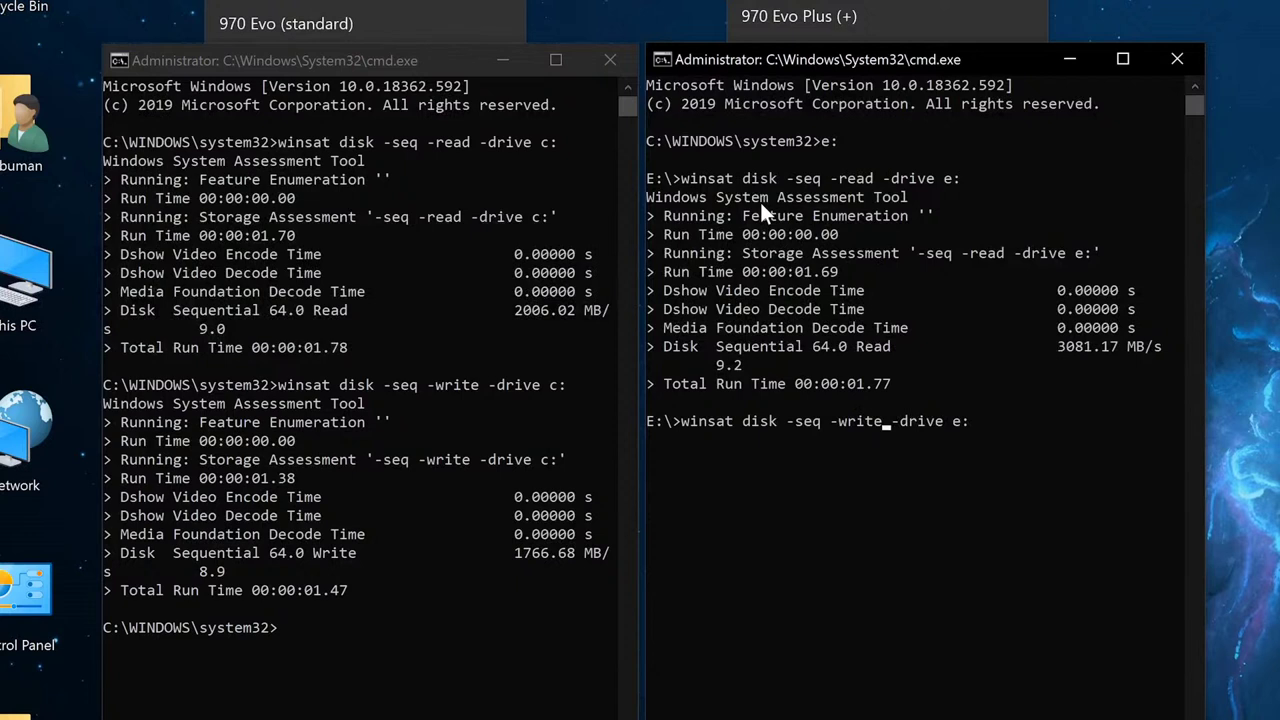
key(Return)
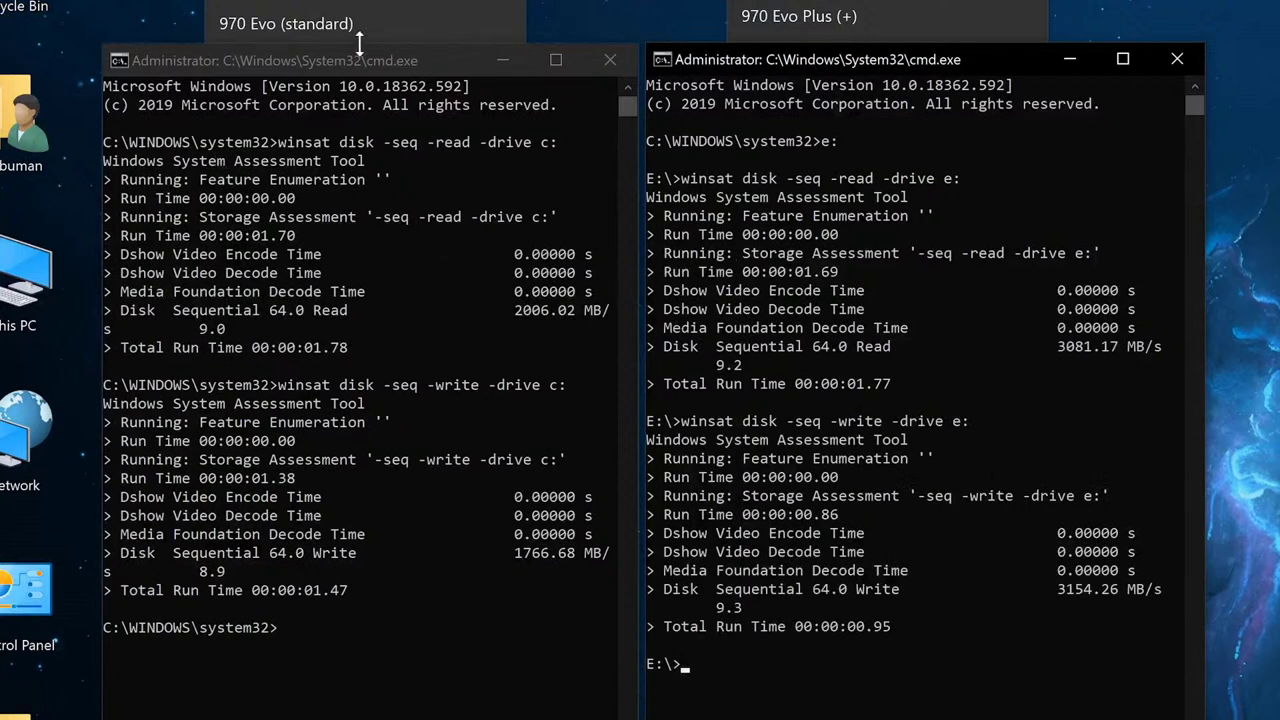
Highlight the sequential write speed and total run time in both command prompts to compare the drives.
click(356, 57)
drag(514, 552, 606, 556)
drag(352, 589, 318, 592)
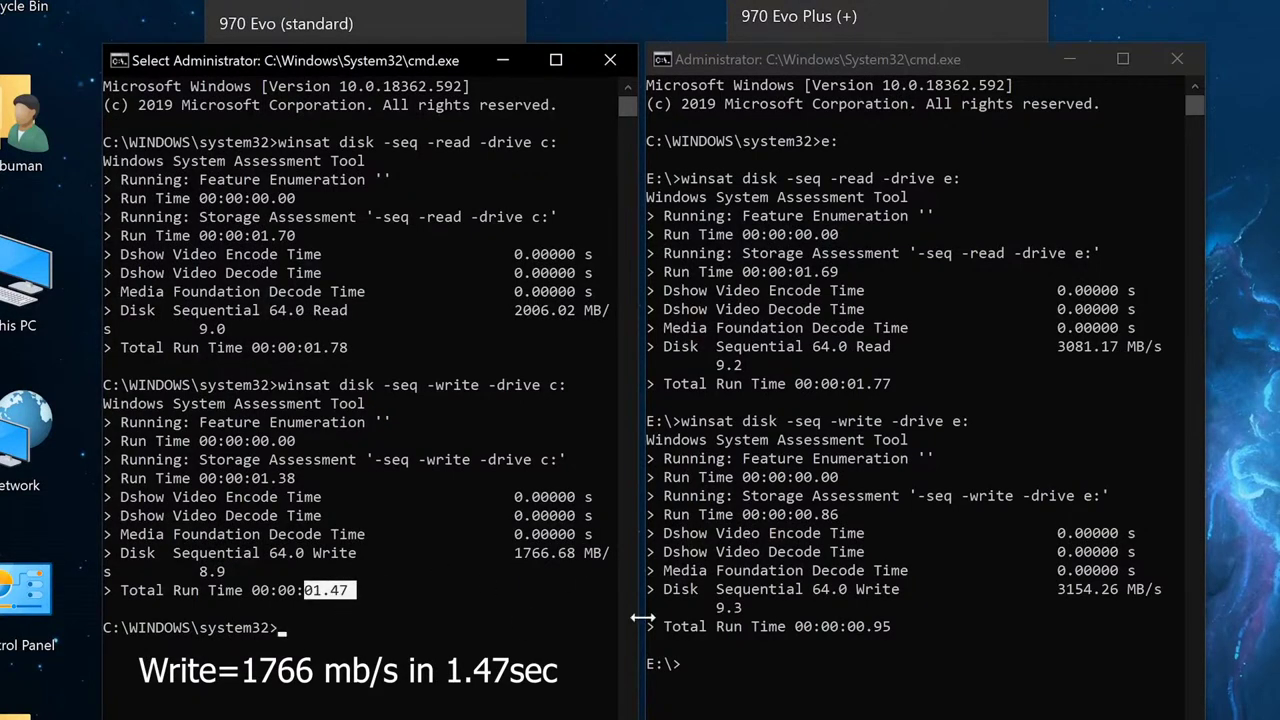
click(1055, 590)
drag(1054, 587, 1096, 588)
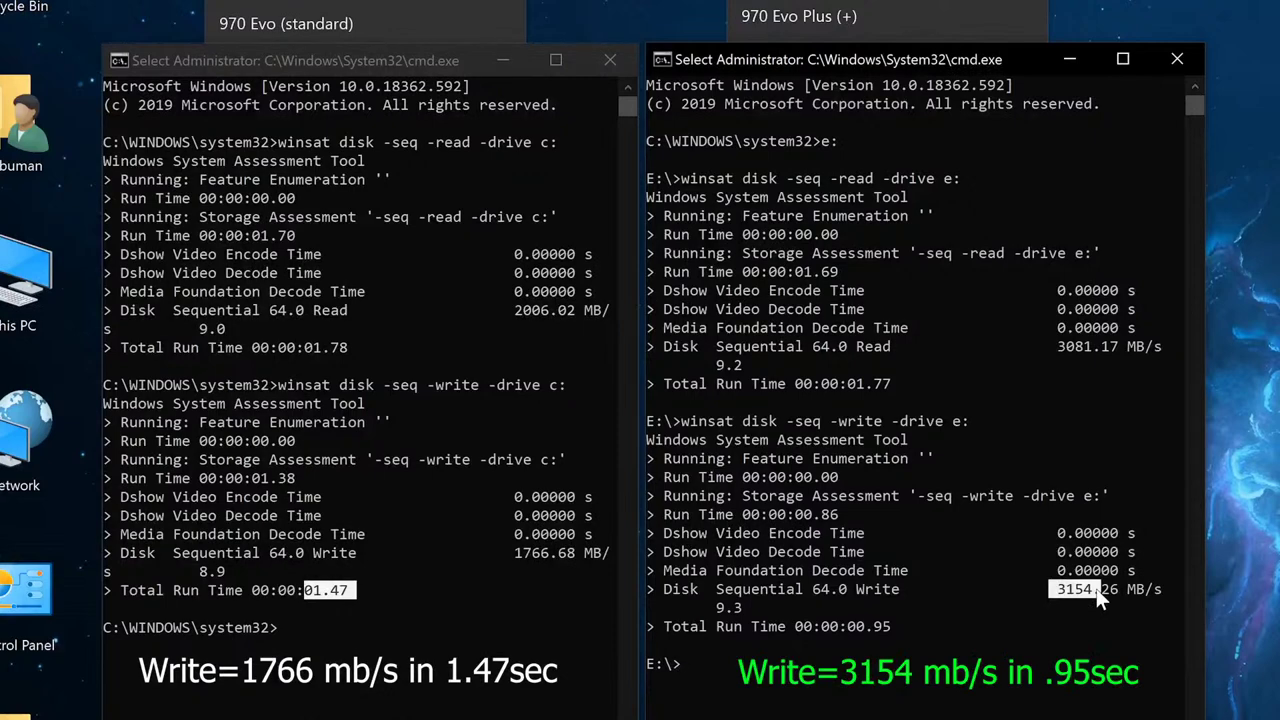
click(890, 626)
drag(889, 624, 868, 626)
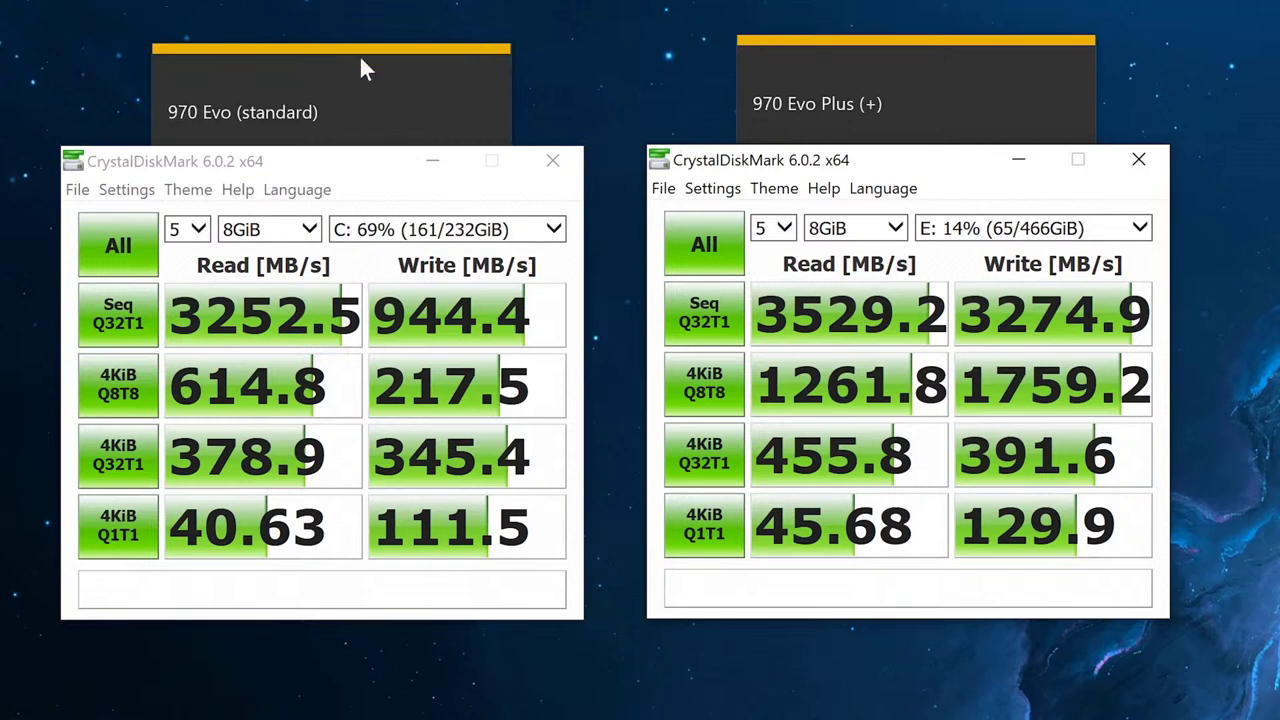
Compare the CrystalDiskMark read and write results of drive C: with those of drive E:.
click(308, 168)
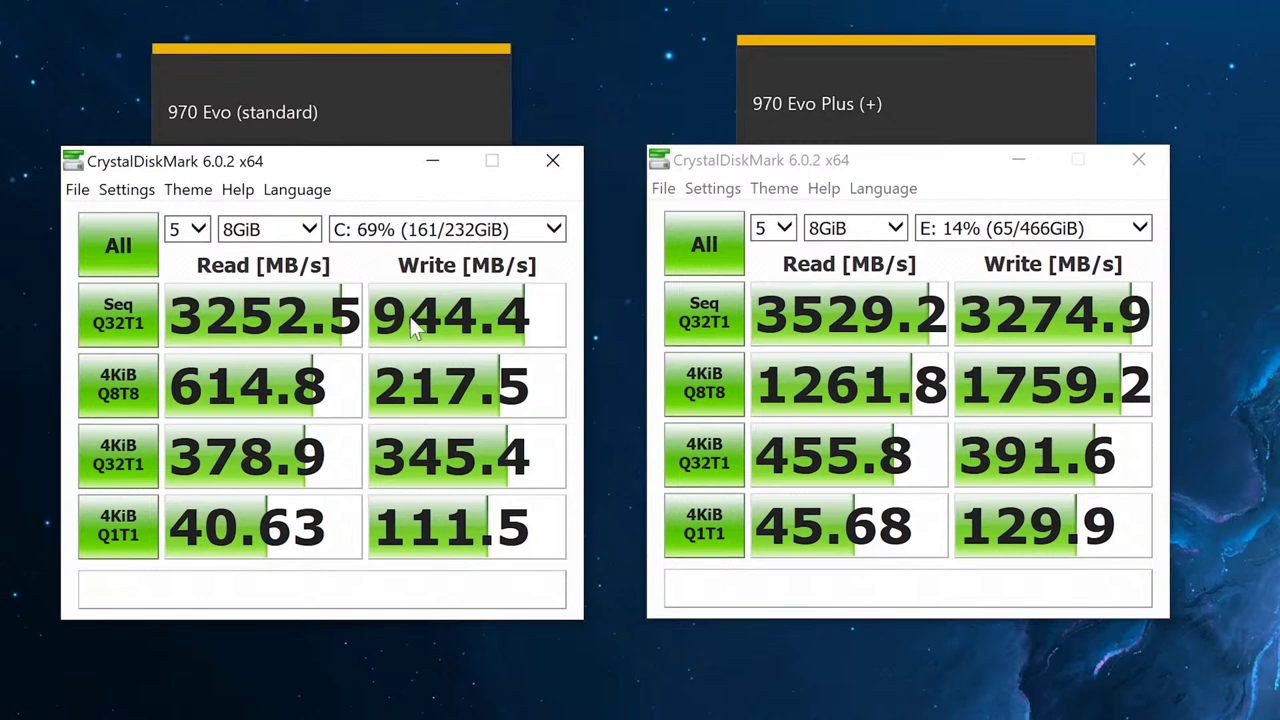
click(862, 170)
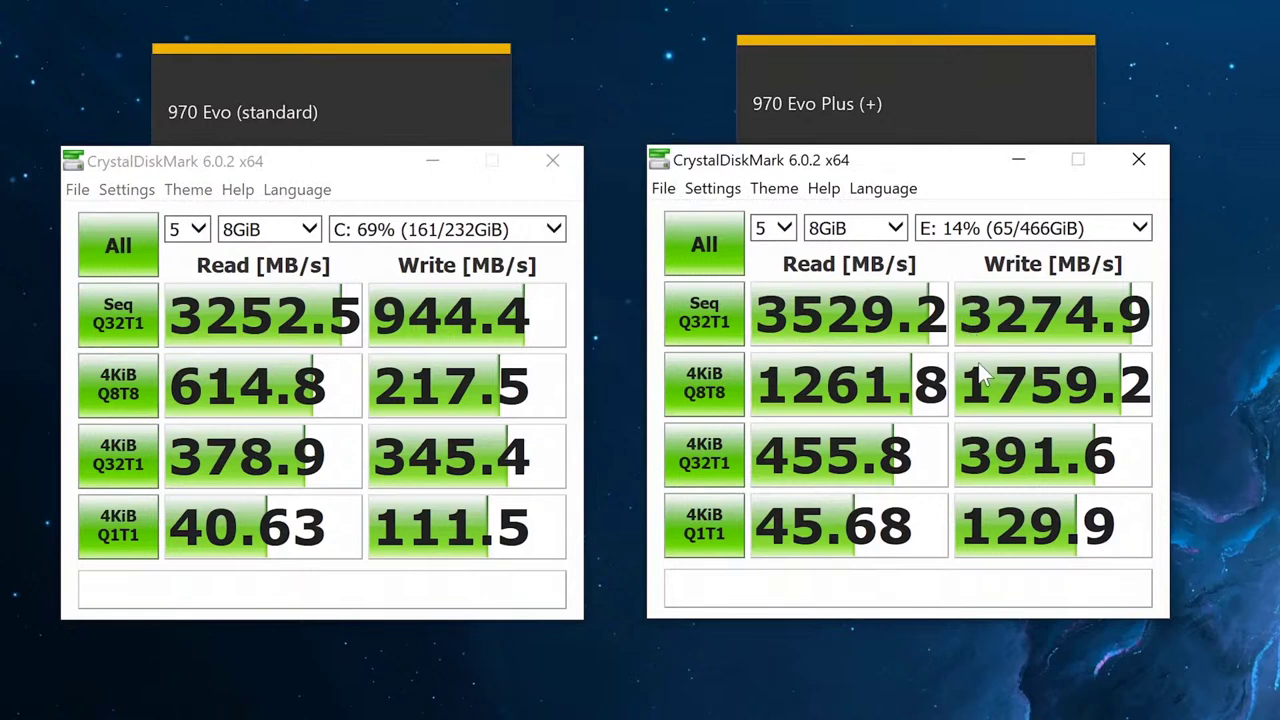
mouse_move(987, 373)
click(359, 161)
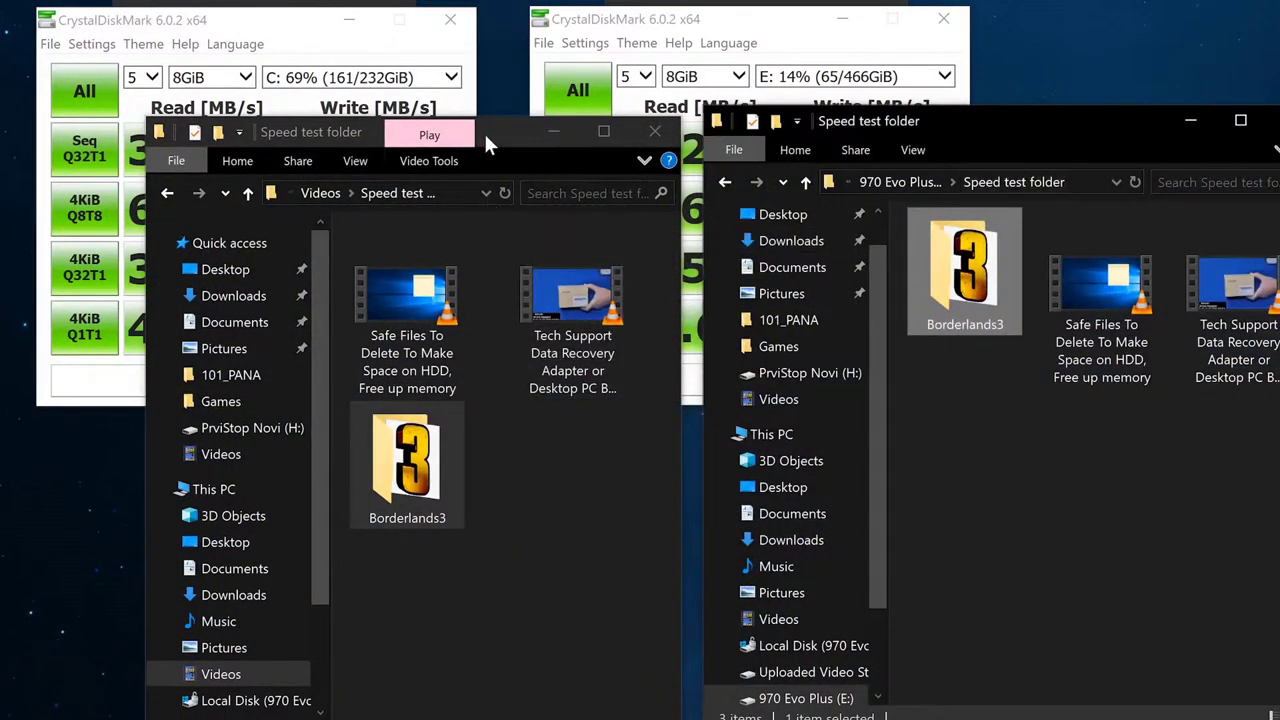
Move both Speed test folder windows further up, keeping them side by side.
drag(488, 132, 414, 84)
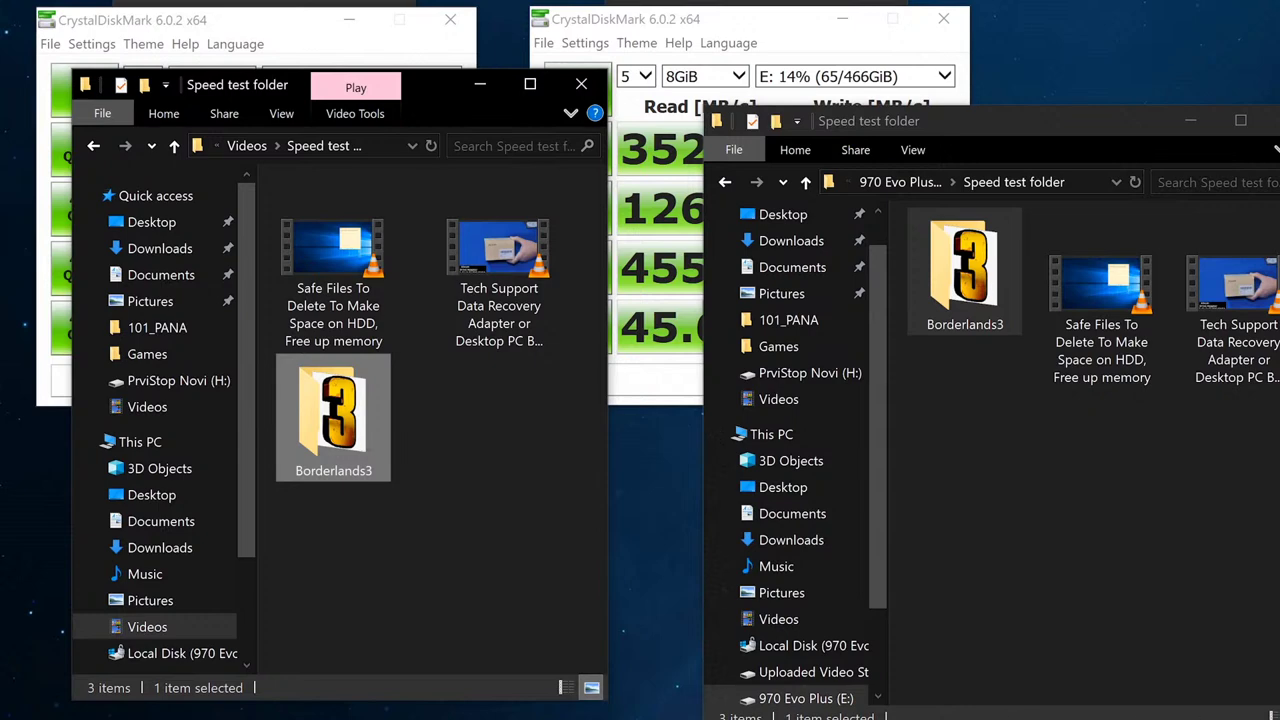
click(950, 110)
drag(972, 123, 889, 87)
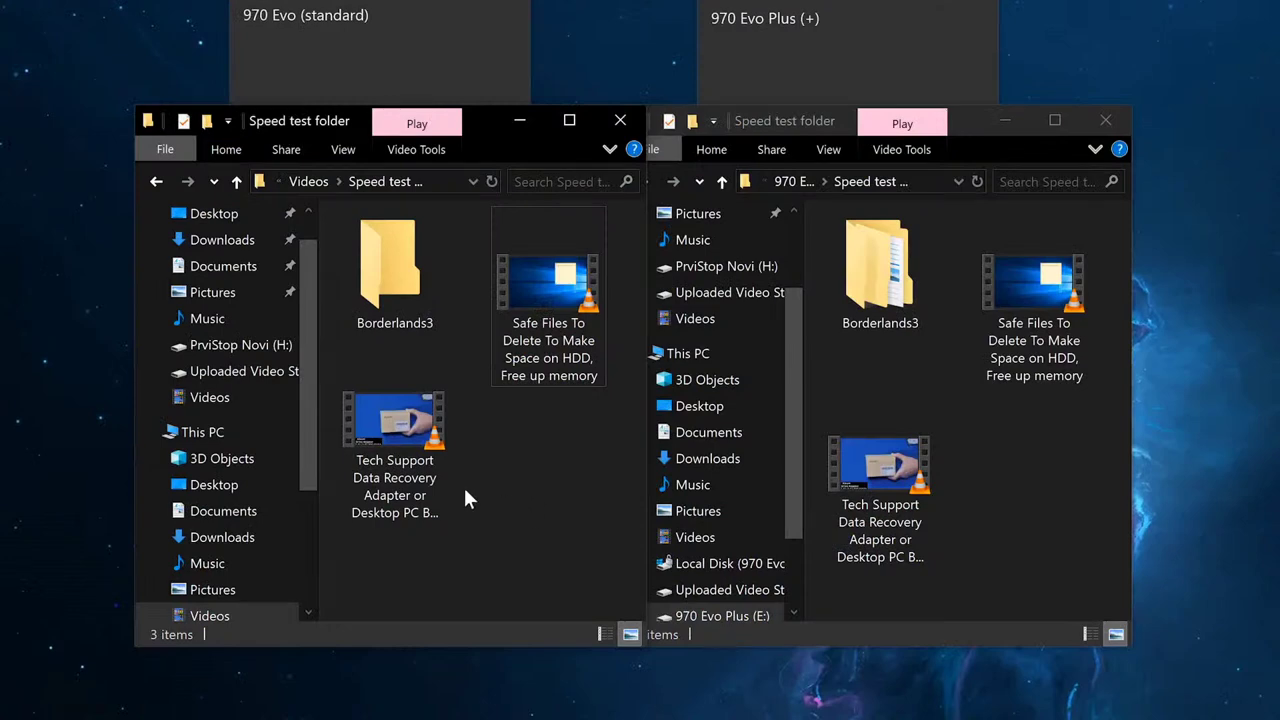
Select the two videos in each drive's Speed test folder and add them to "Speed test folder.rar" on both drives.
click(381, 432)
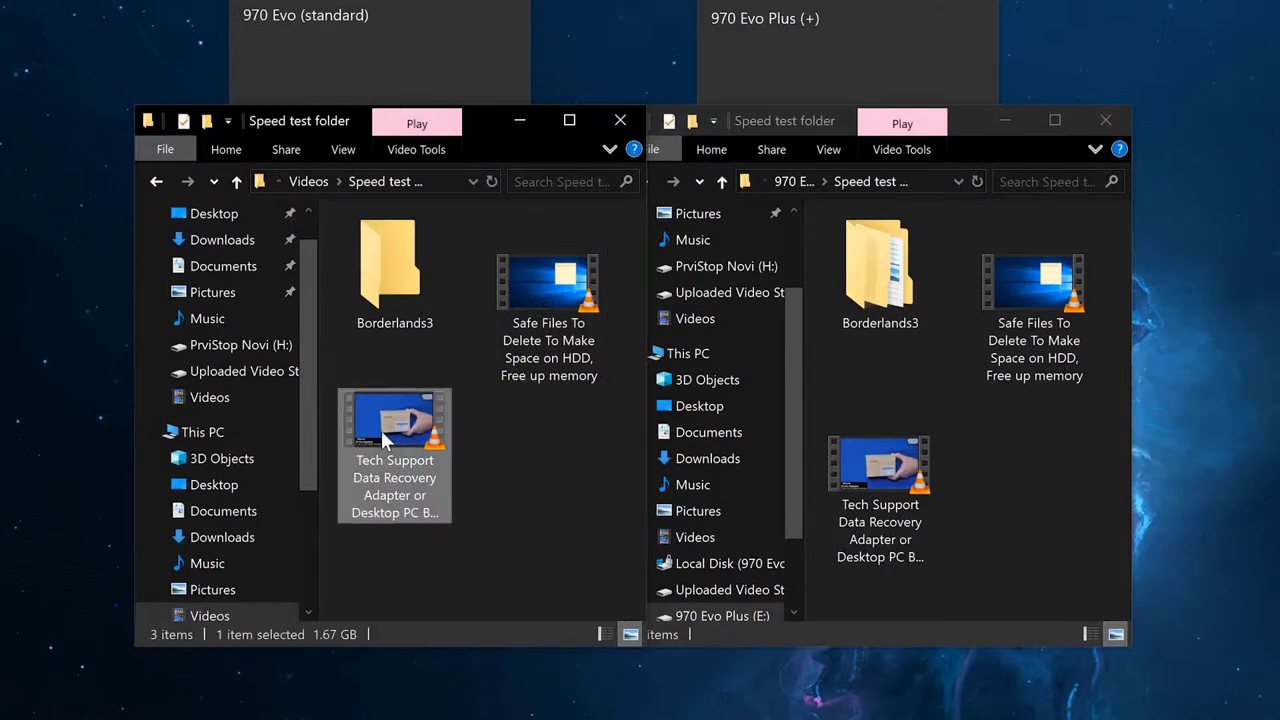
ctrl+click(536, 304)
click(910, 475)
right_click(536, 295)
click(1040, 333)
ctrl+click(893, 490)
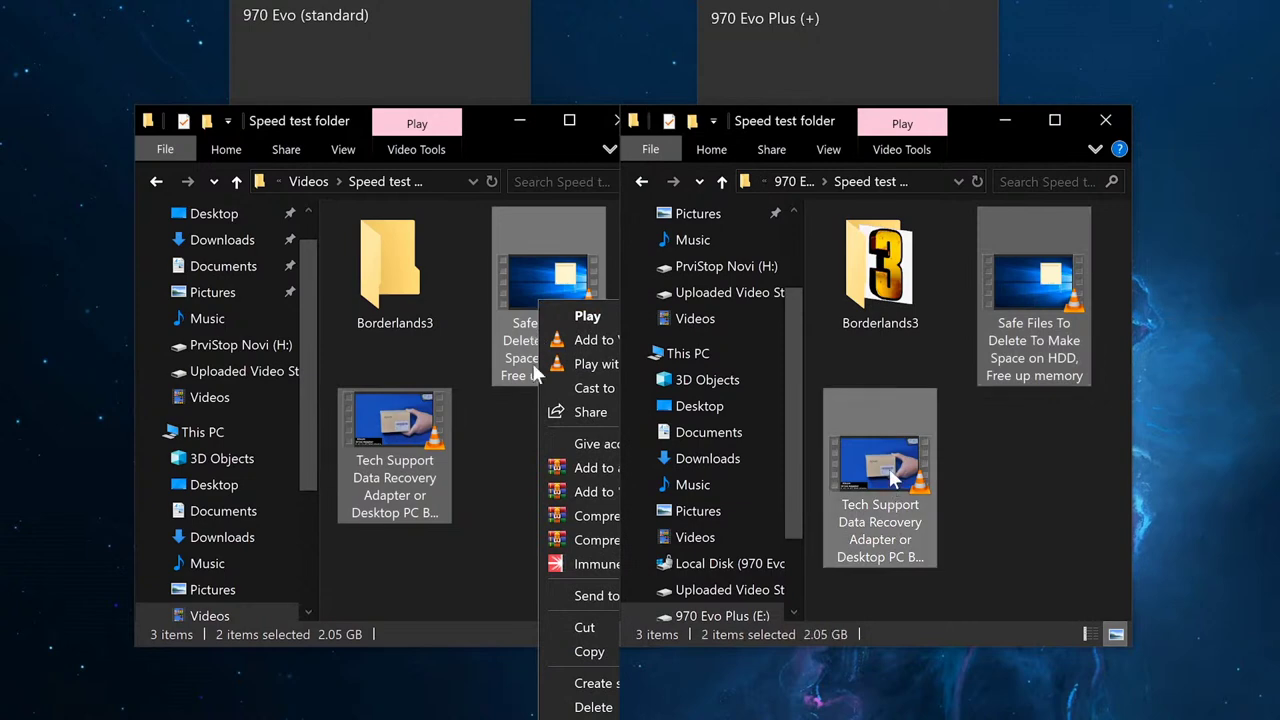
right_click(890, 472)
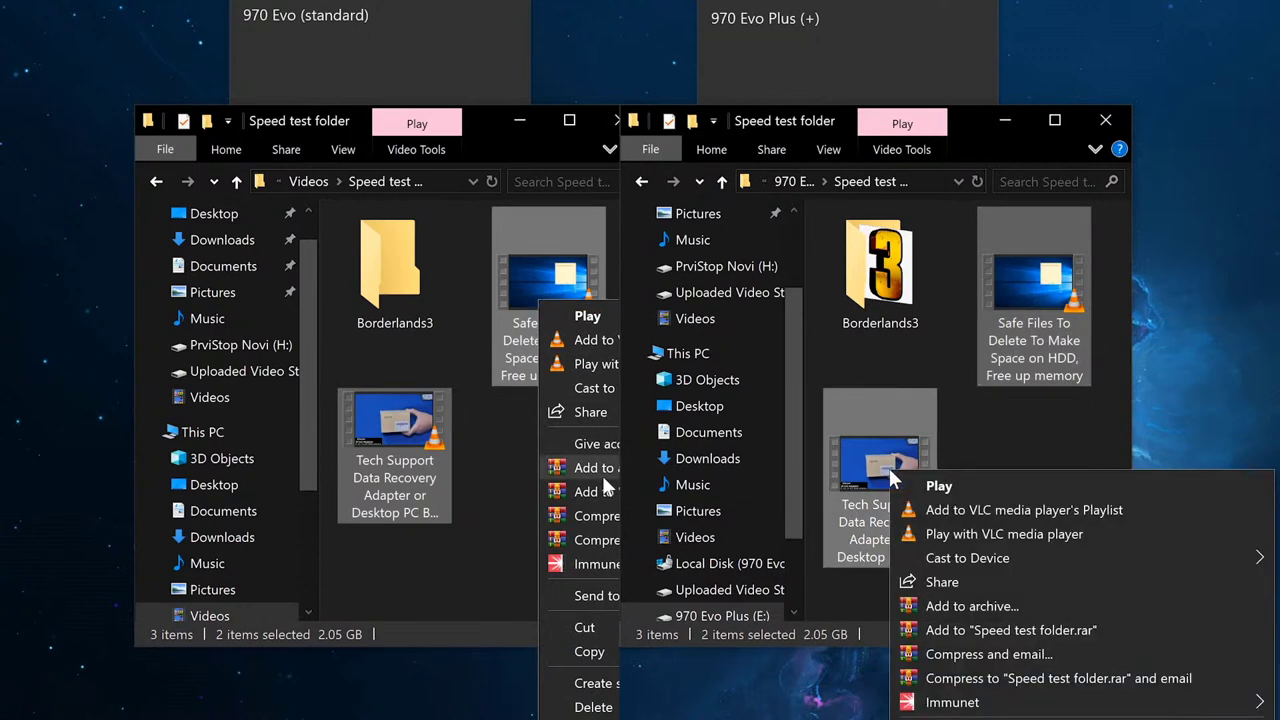
click(1017, 630)
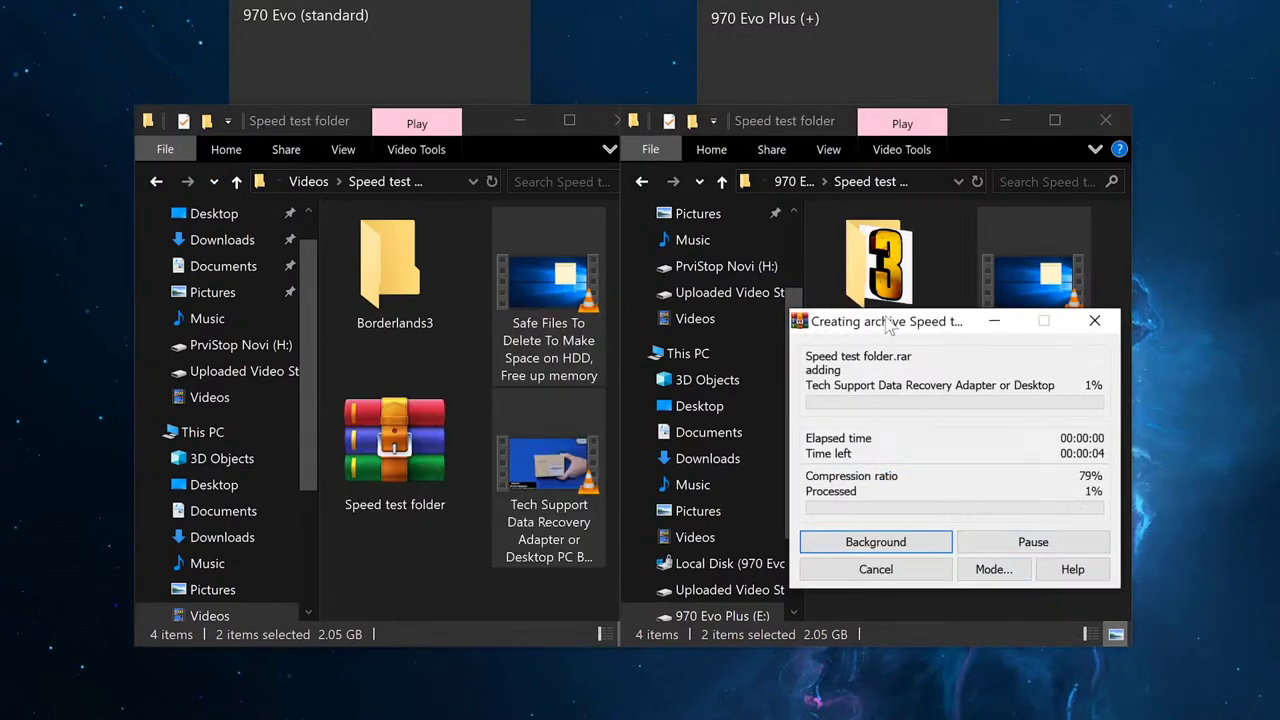
Arrange the two archive progress windows side by side beneath their drive notes, and clear the file selection on the 970 Evo Plus drive.
drag(884, 322, 727, 146)
drag(357, 310, 319, 248)
drag(727, 146, 737, 137)
drag(319, 248, 289, 106)
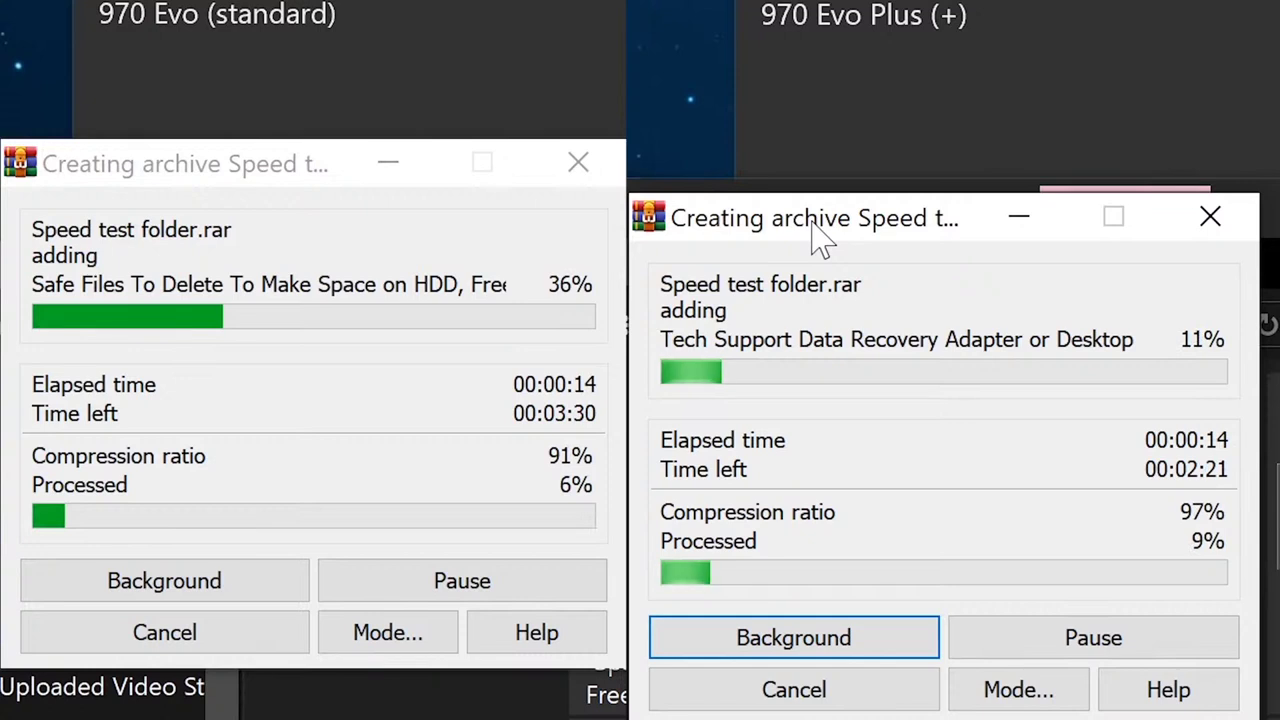
drag(815, 222, 836, 168)
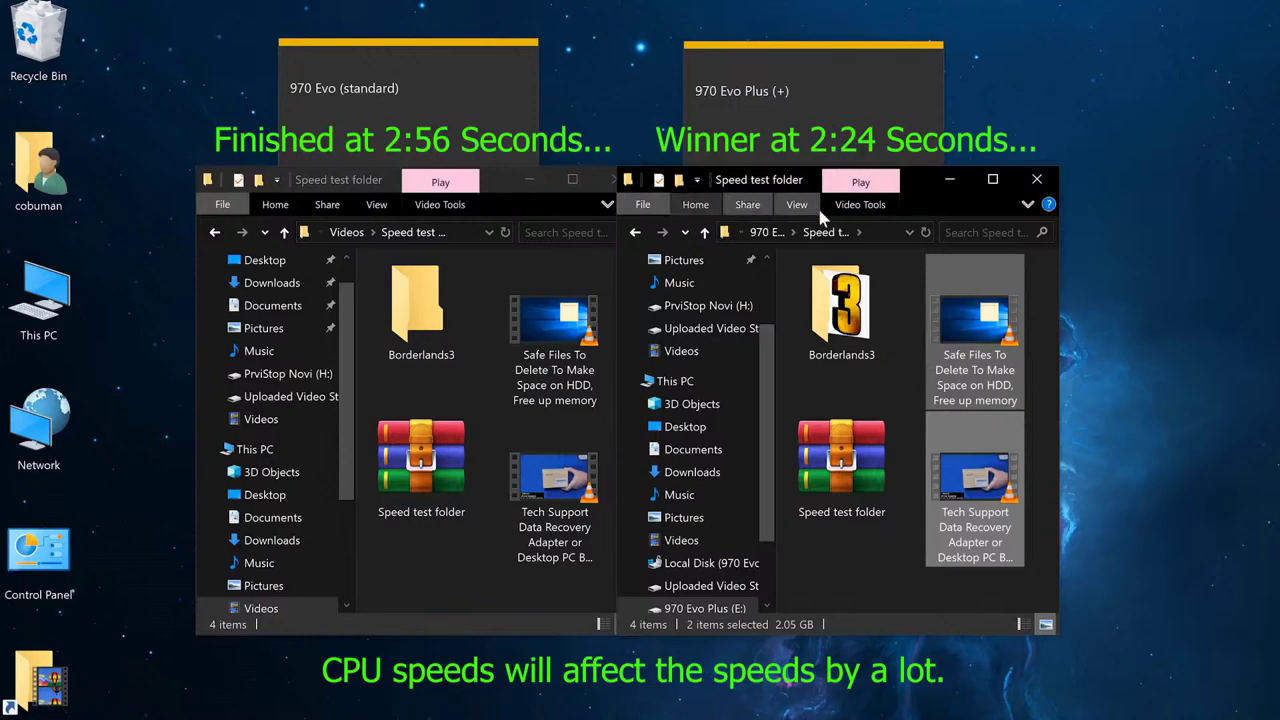
click(846, 571)
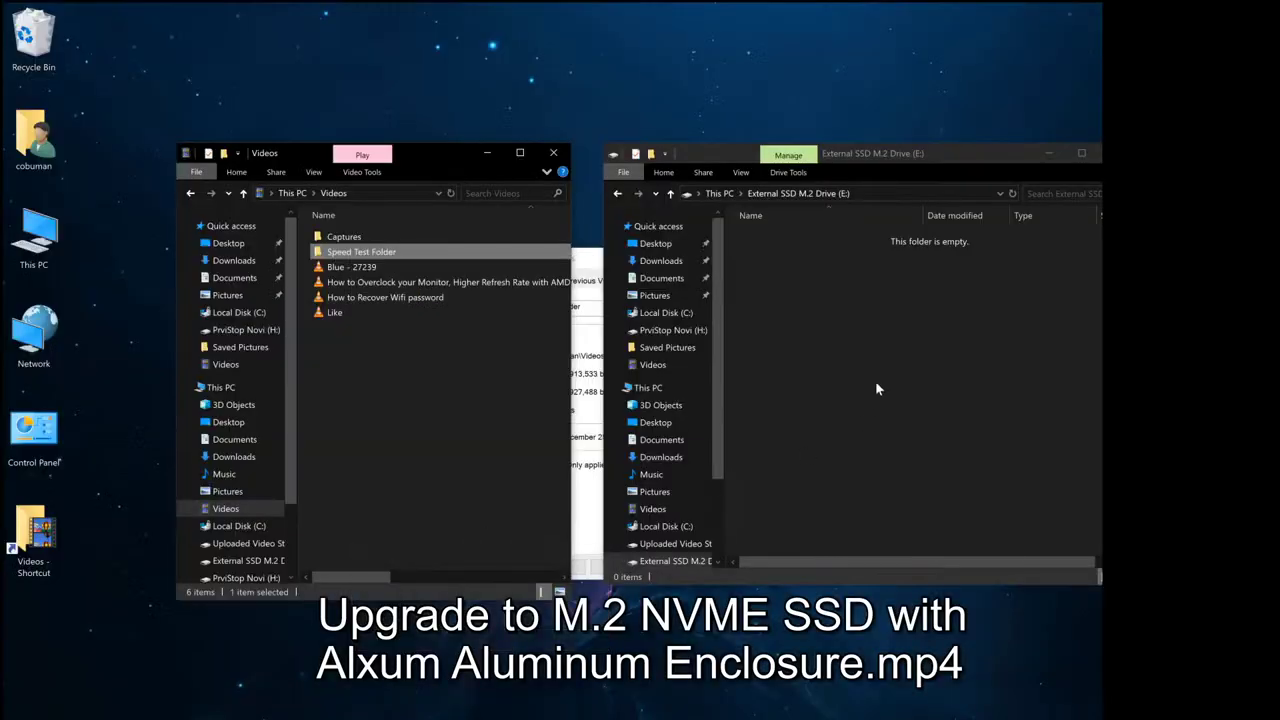
Paste the copied Speed Test Folder into External SSD M.2 Drive (E:) and select the pasted folder.
click(841, 328)
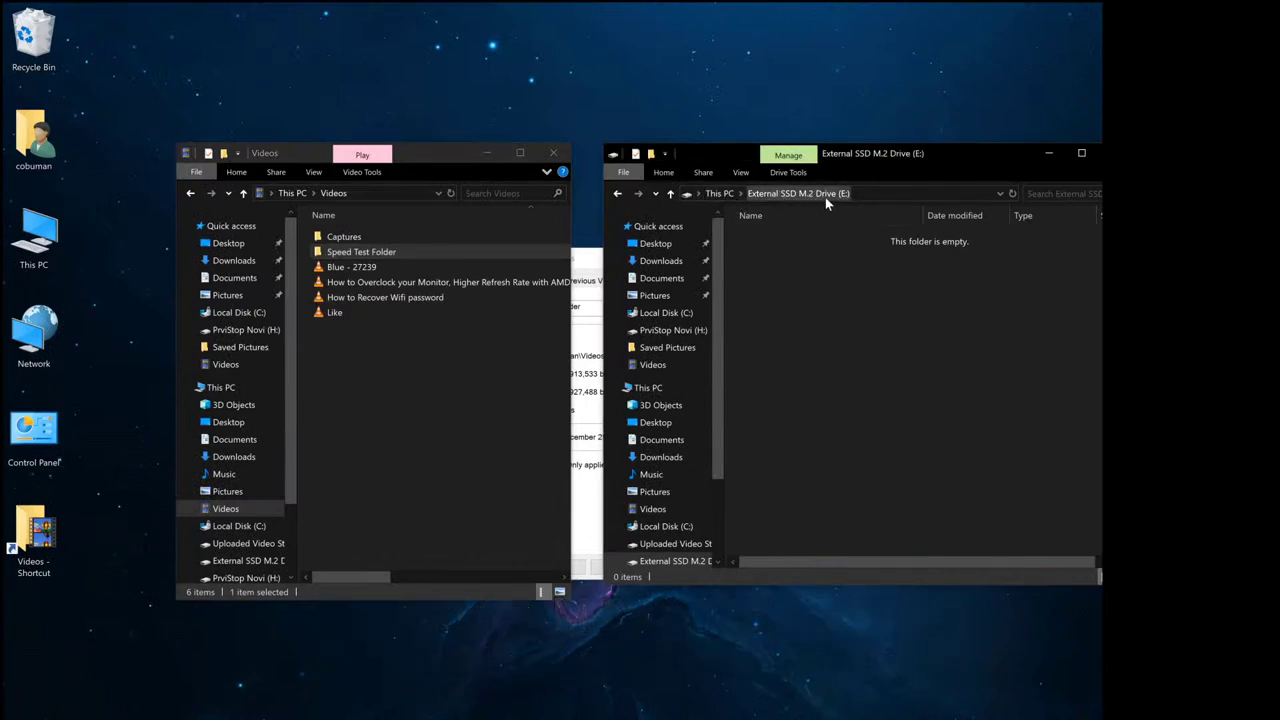
right_click(799, 296)
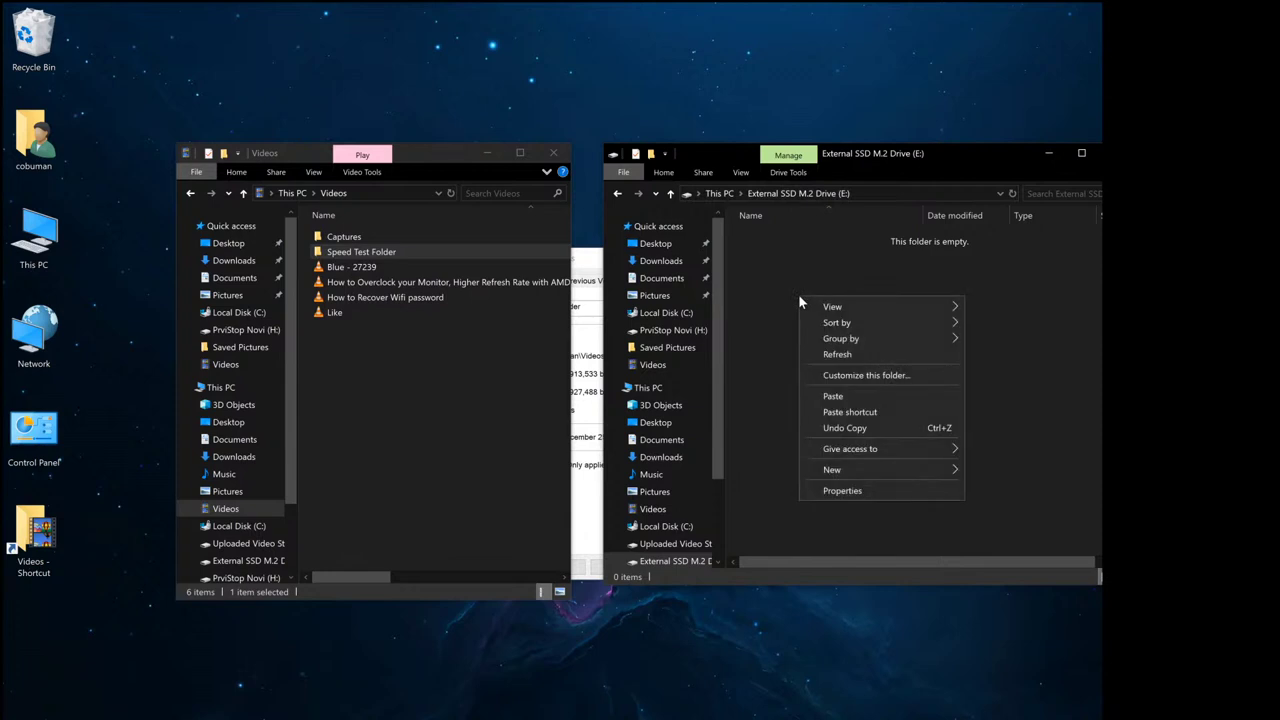
click(877, 397)
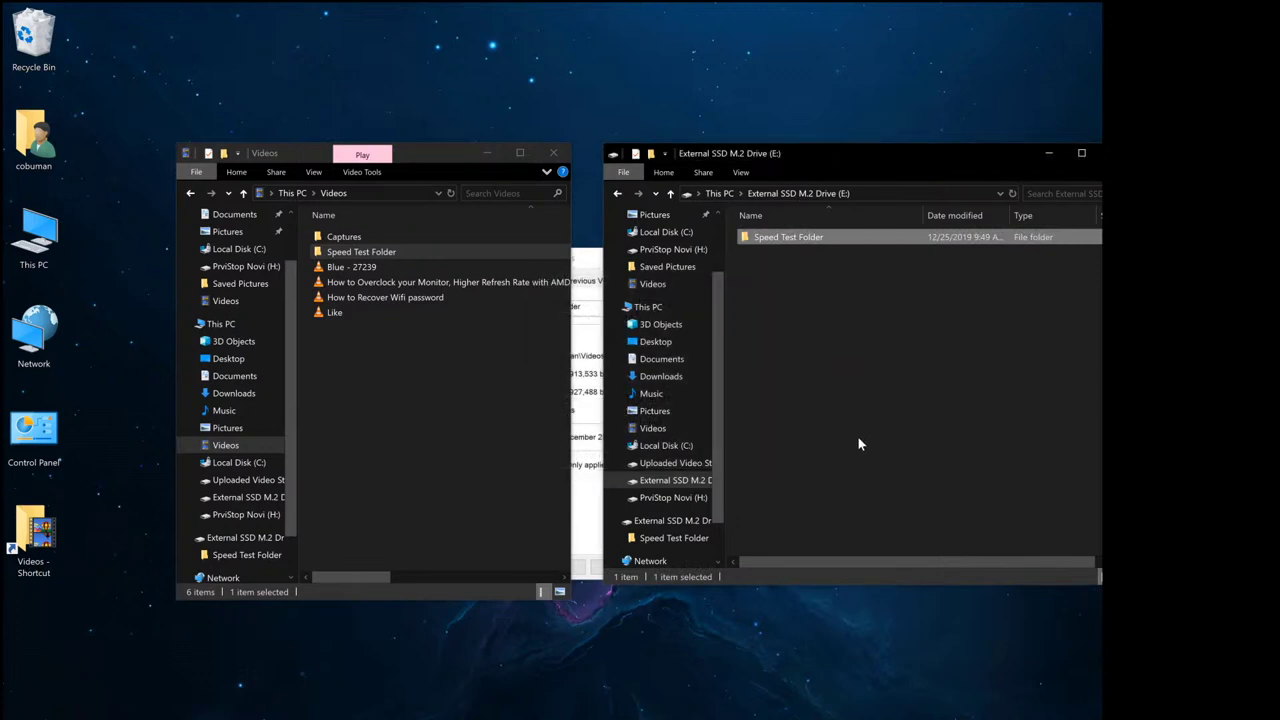
click(790, 256)
click(757, 237)
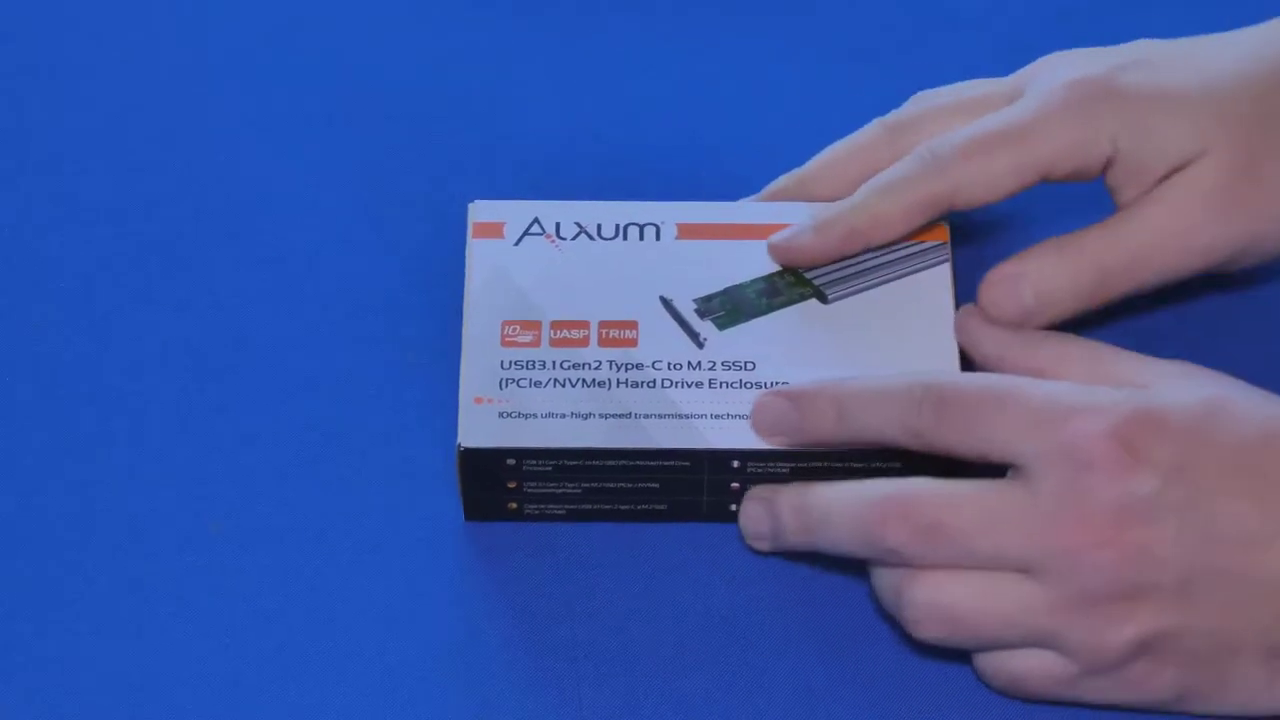
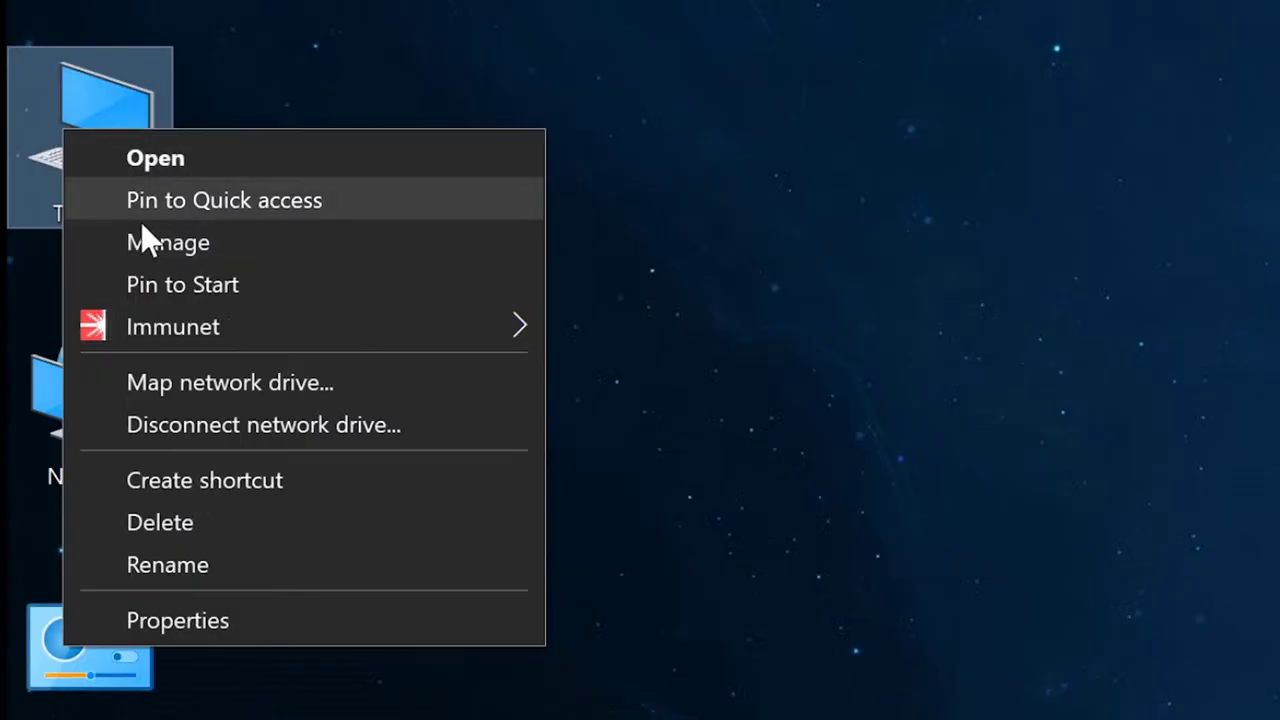
Open Disk Management from the computer's management console and initialize Disk 3 with the GPT (GUID Partition Table) partition style.
click(195, 247)
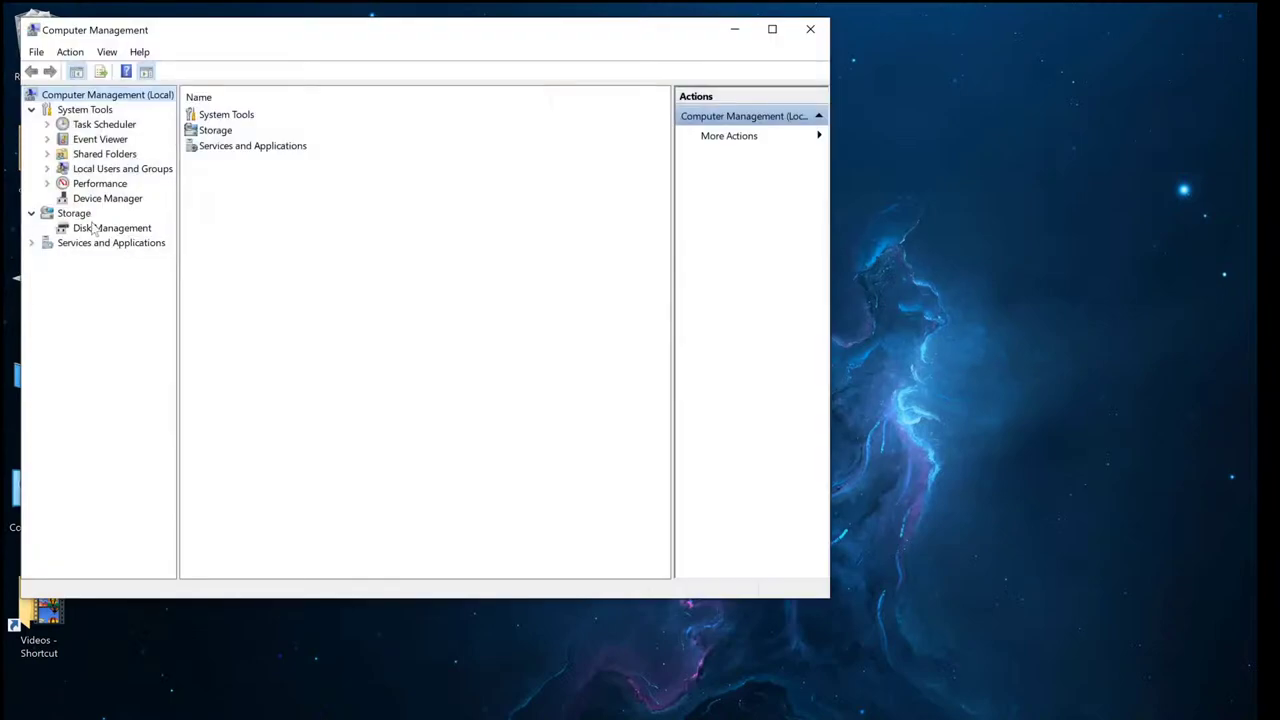
click(96, 229)
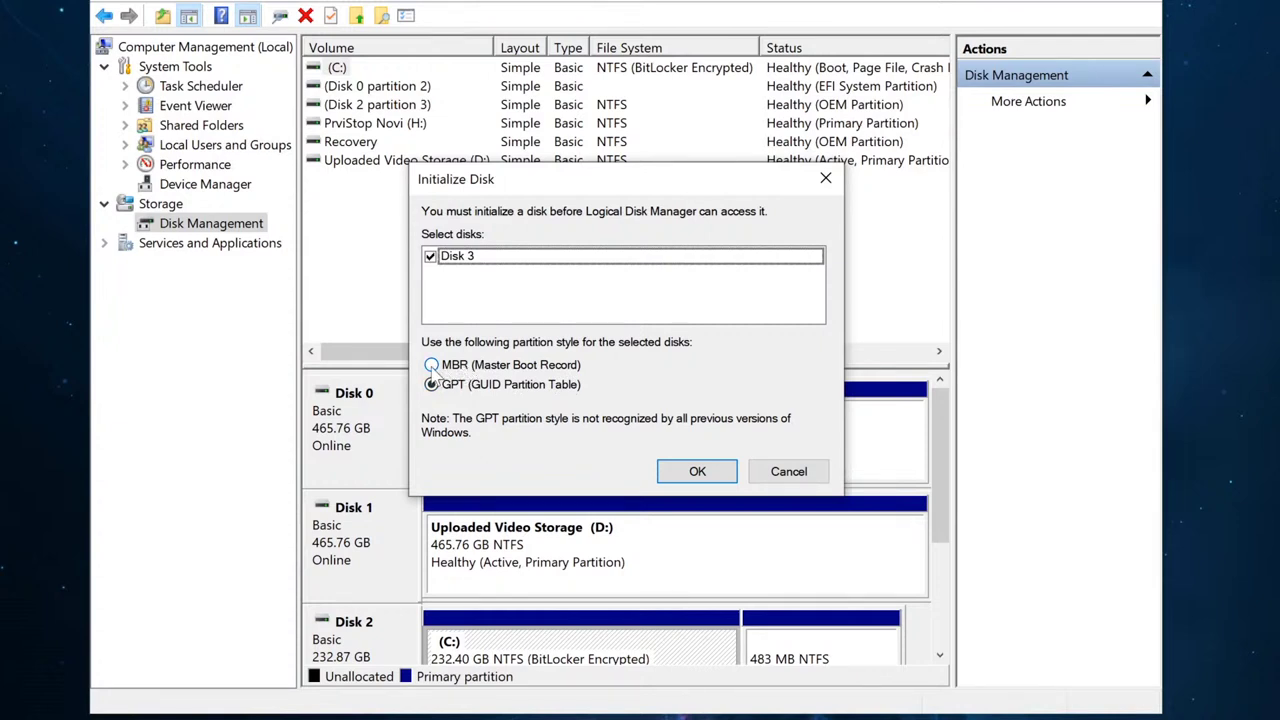
click(431, 365)
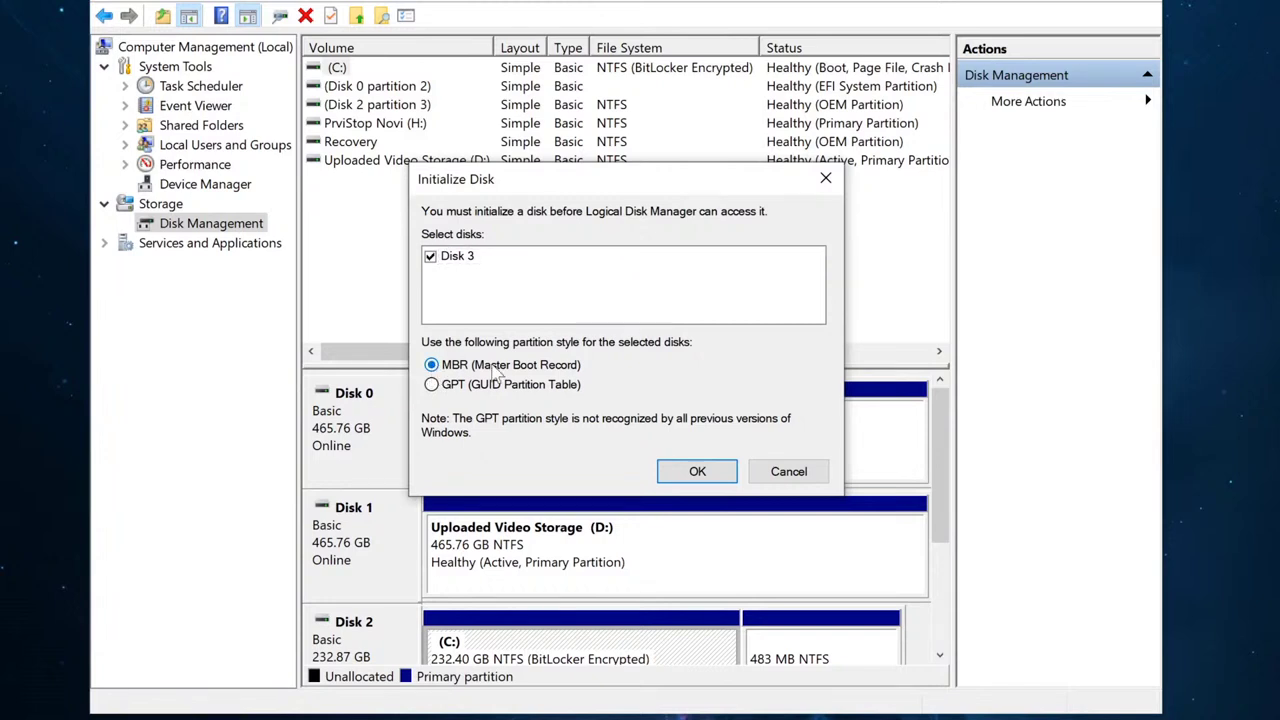
click(431, 385)
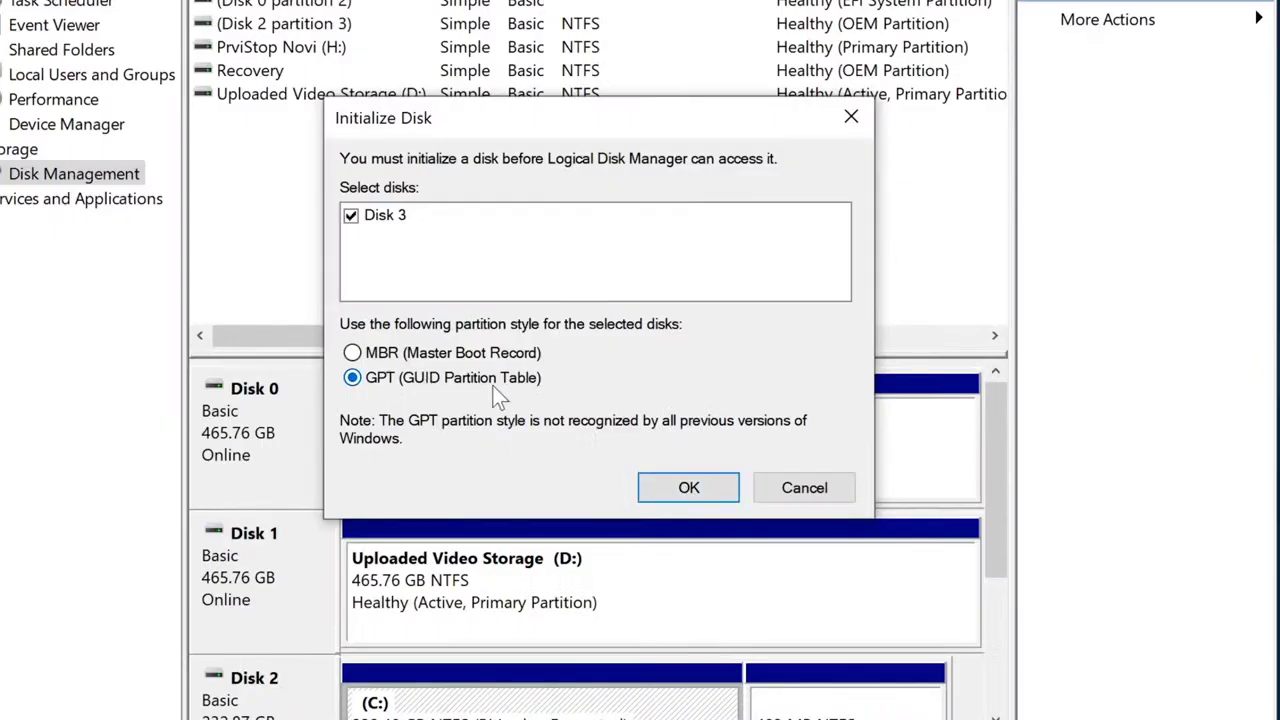
click(690, 487)
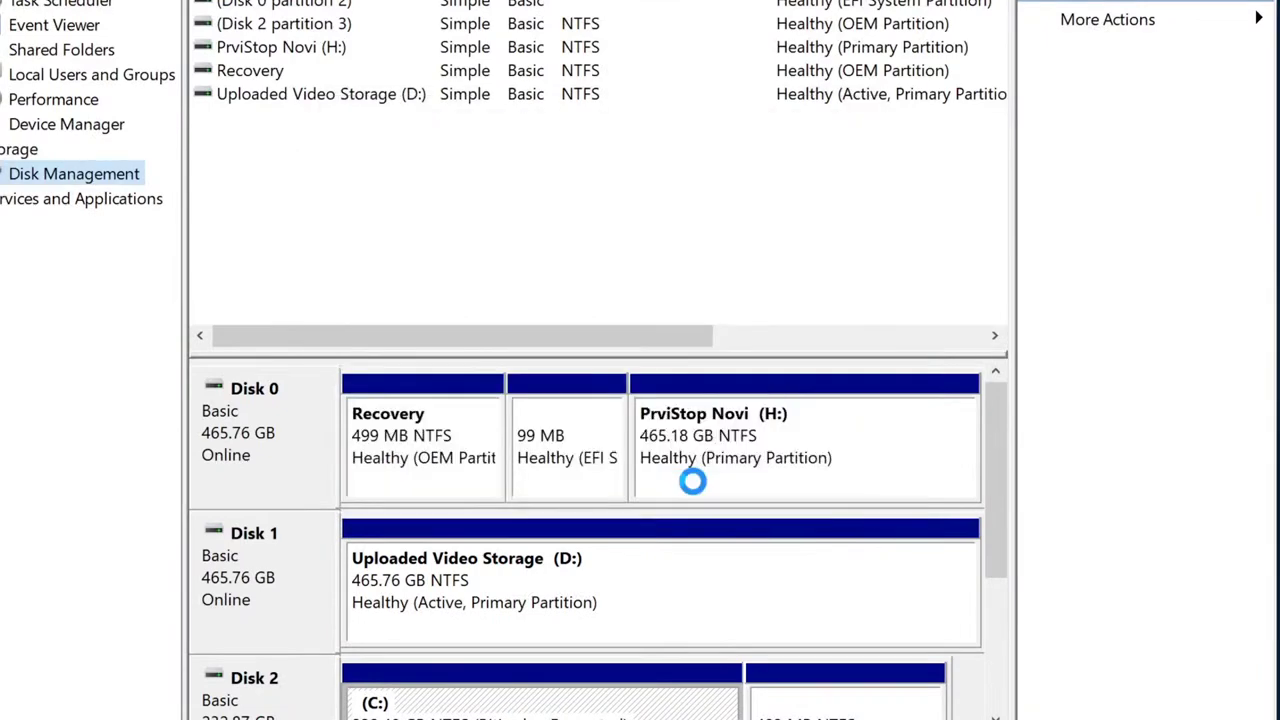
Start the New Simple Volume Wizard for the unallocated space on Disk 3.
drag(1000, 480, 983, 620)
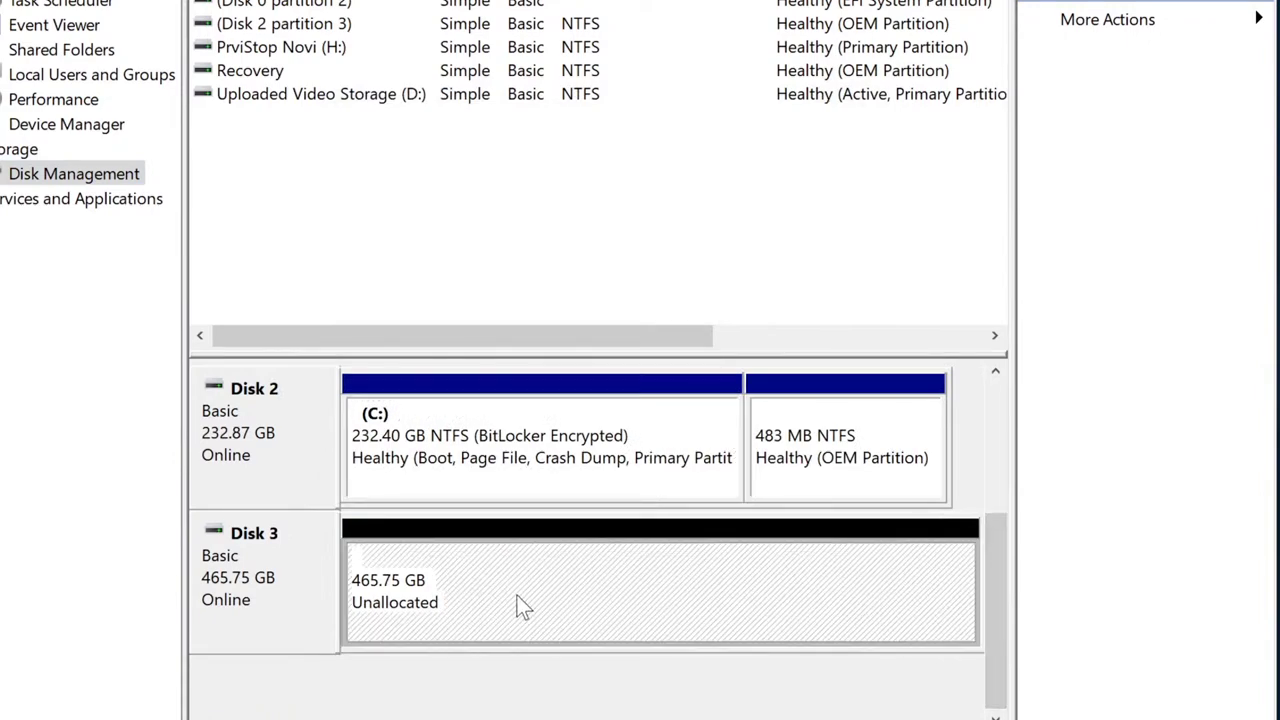
right_click(457, 576)
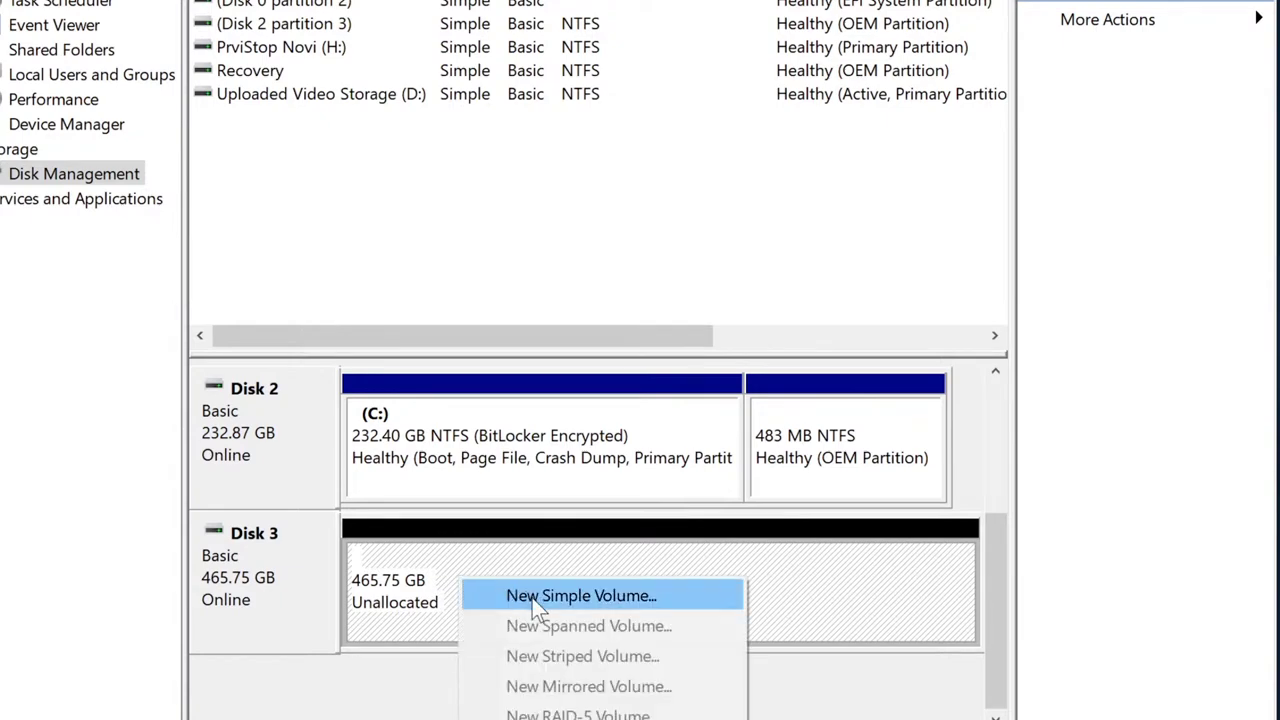
right_click(443, 566)
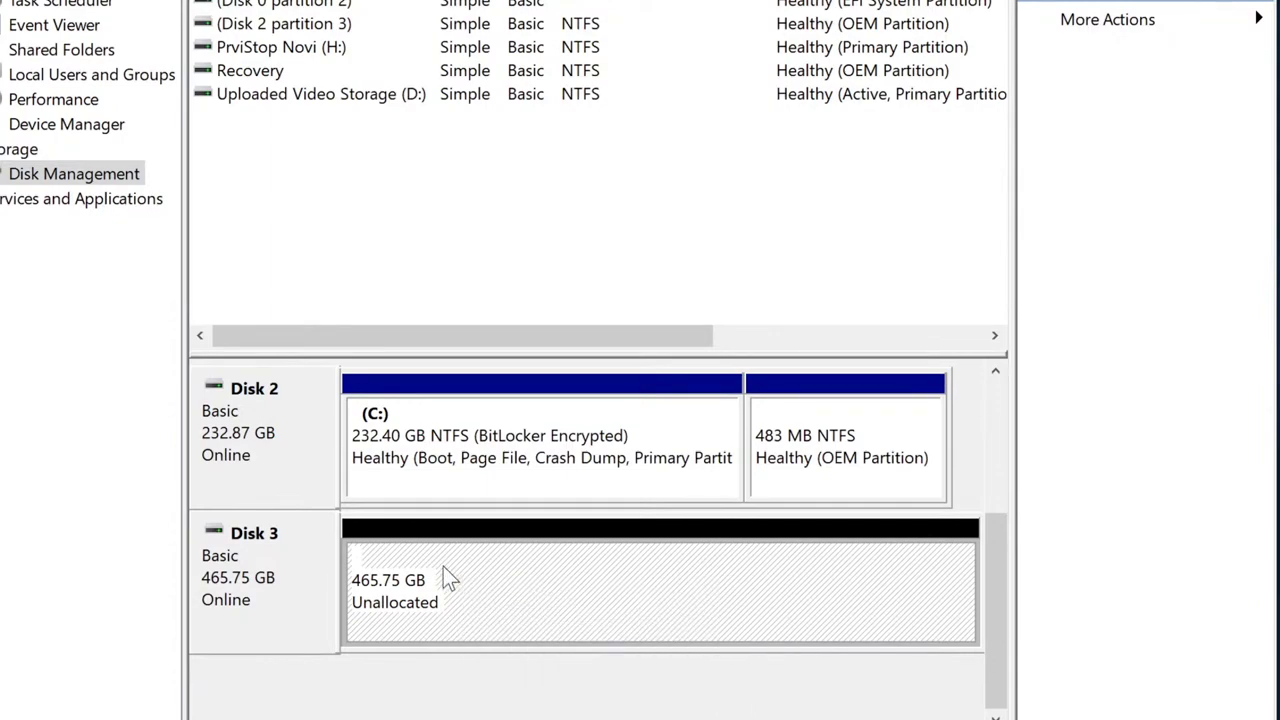
right_click(443, 566)
click(543, 587)
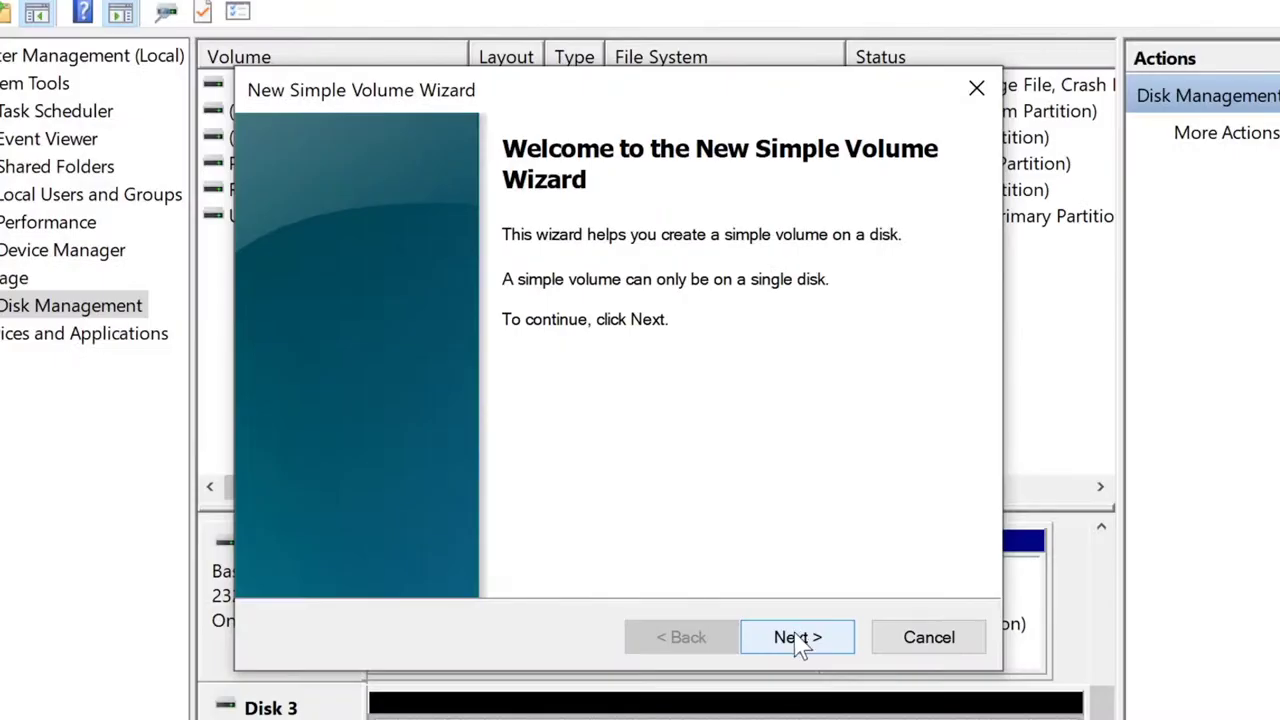
Accept the volume size of 476923 MB and drive letter E, and select the volume label text in the format settings.
click(727, 446)
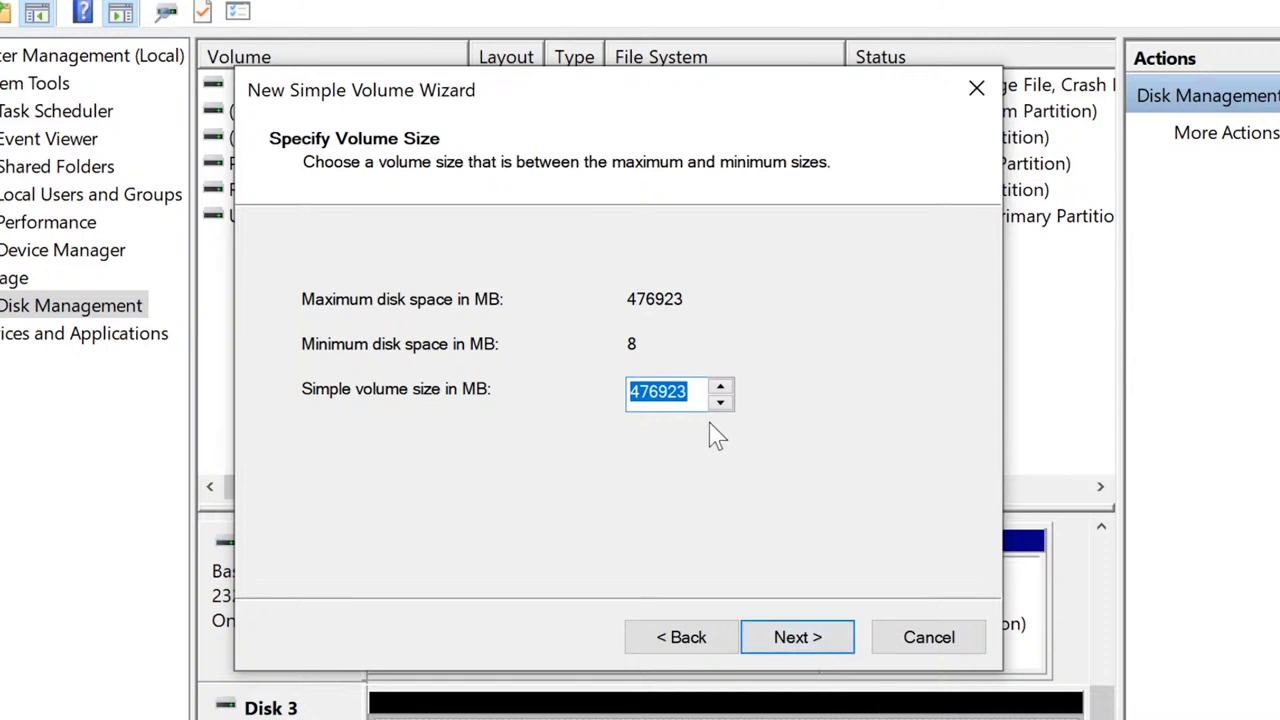
click(810, 641)
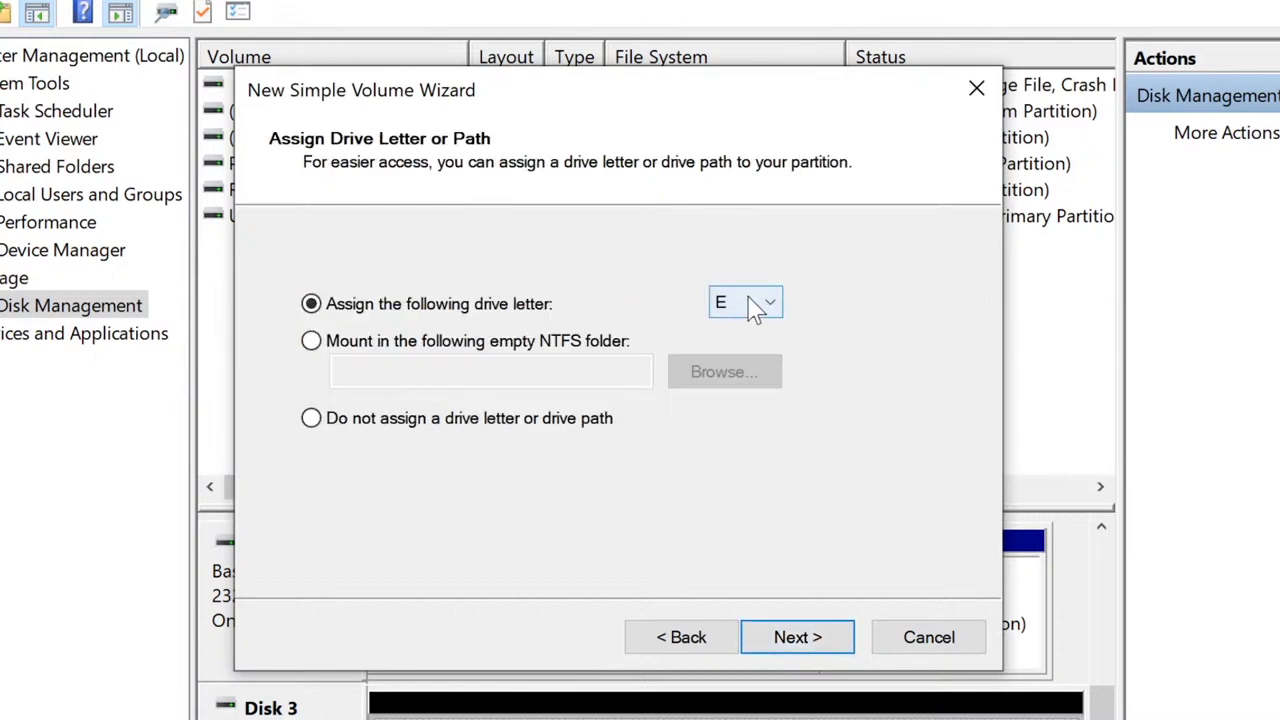
click(826, 648)
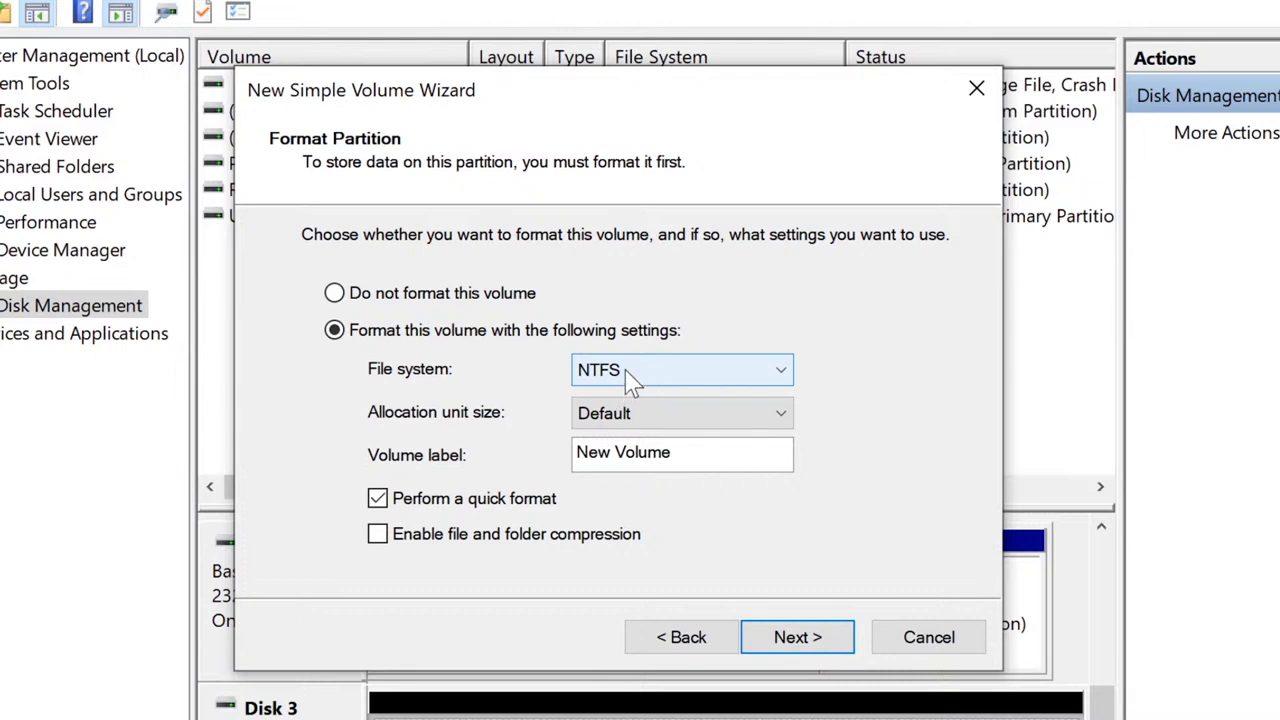
drag(714, 455, 574, 455)
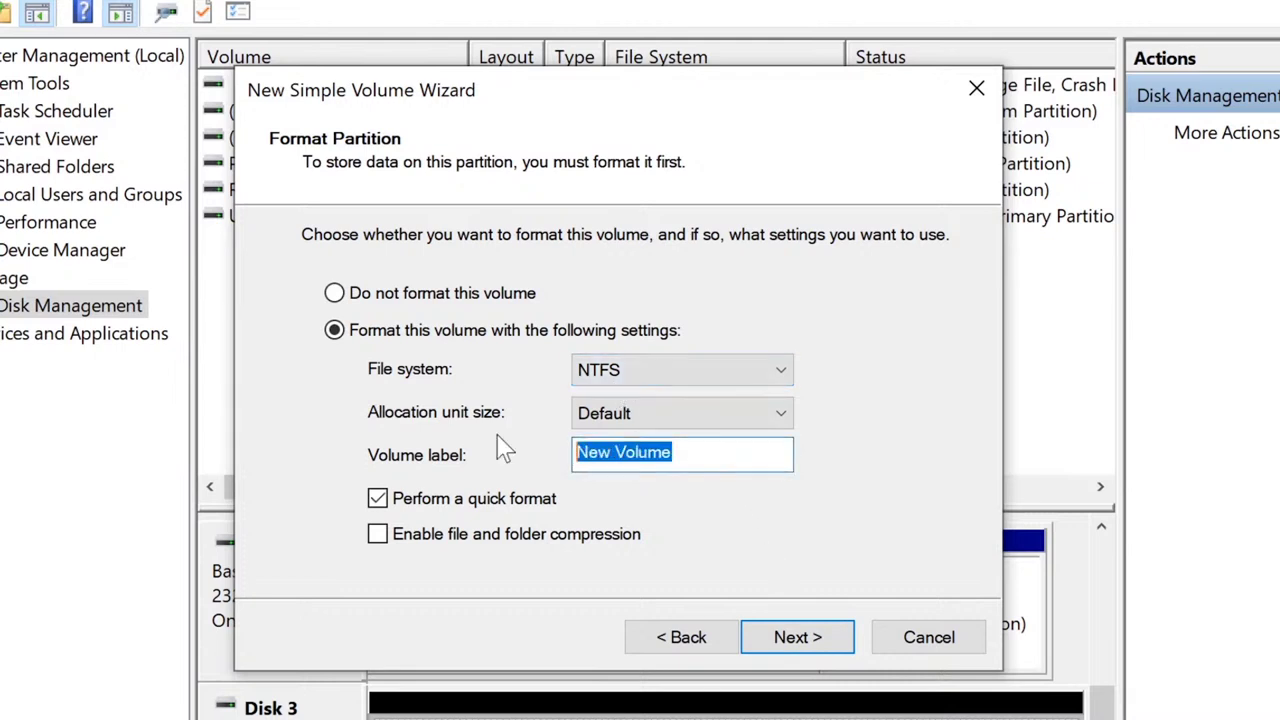
Label the new NTFS volume "External SSD M.2 Drive" and finish creating it with a quick format.
key(BackSpace)
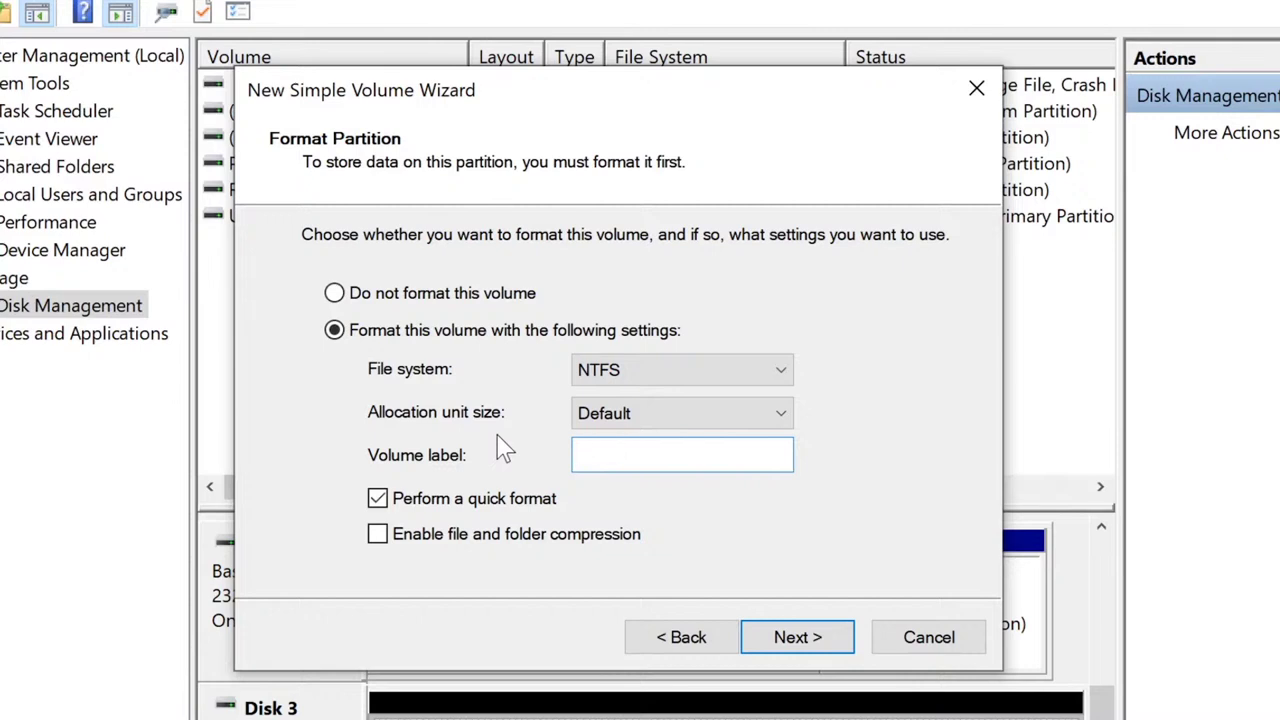
text(External SSD M.2)
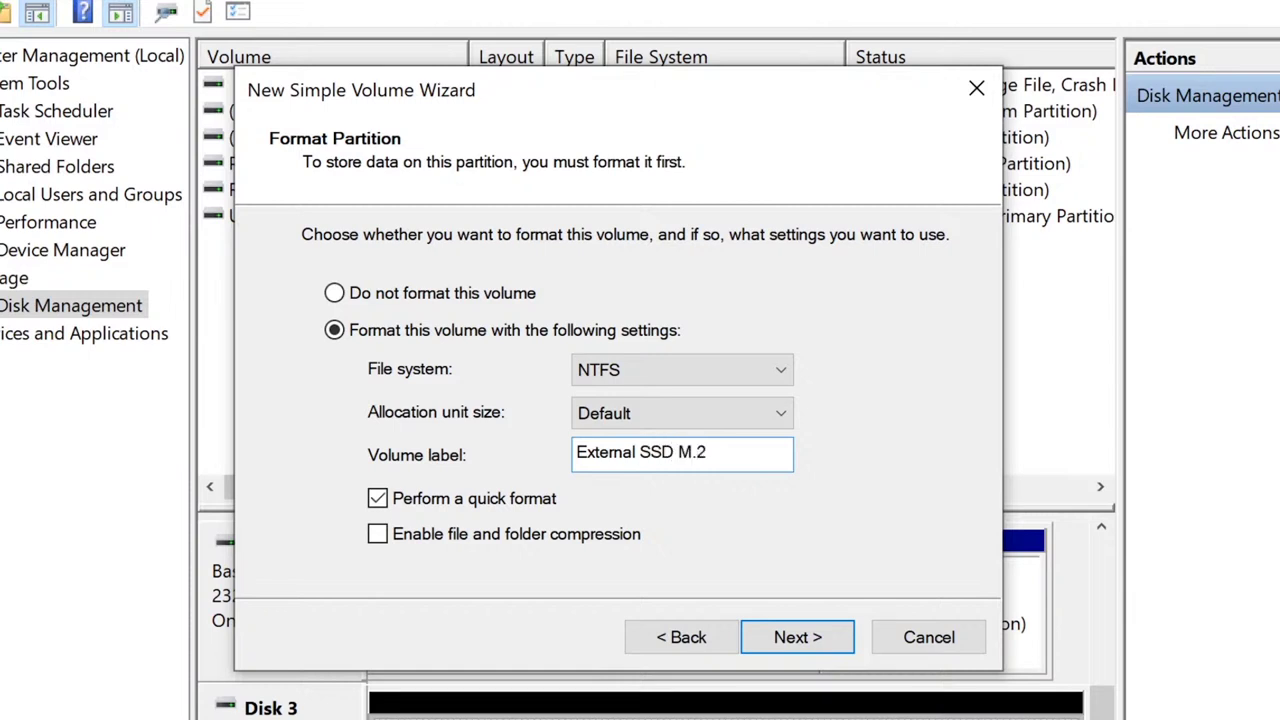
text( Drive)
click(790, 637)
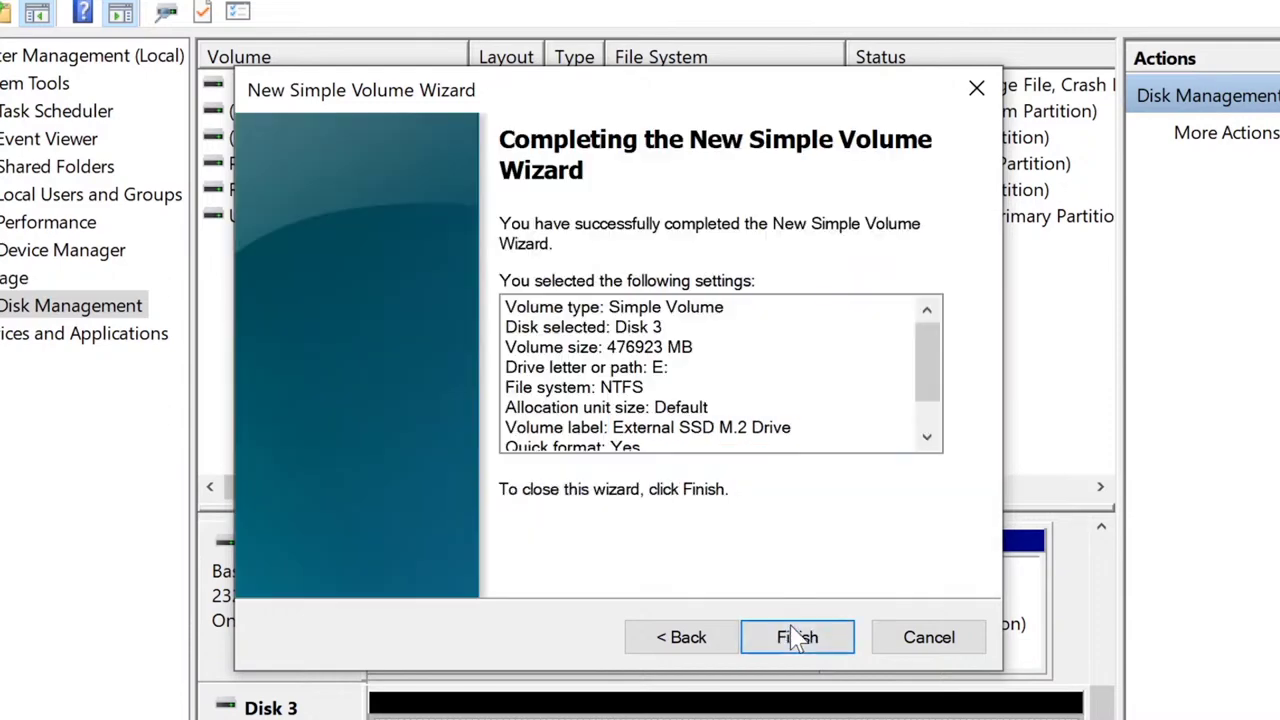
click(800, 640)
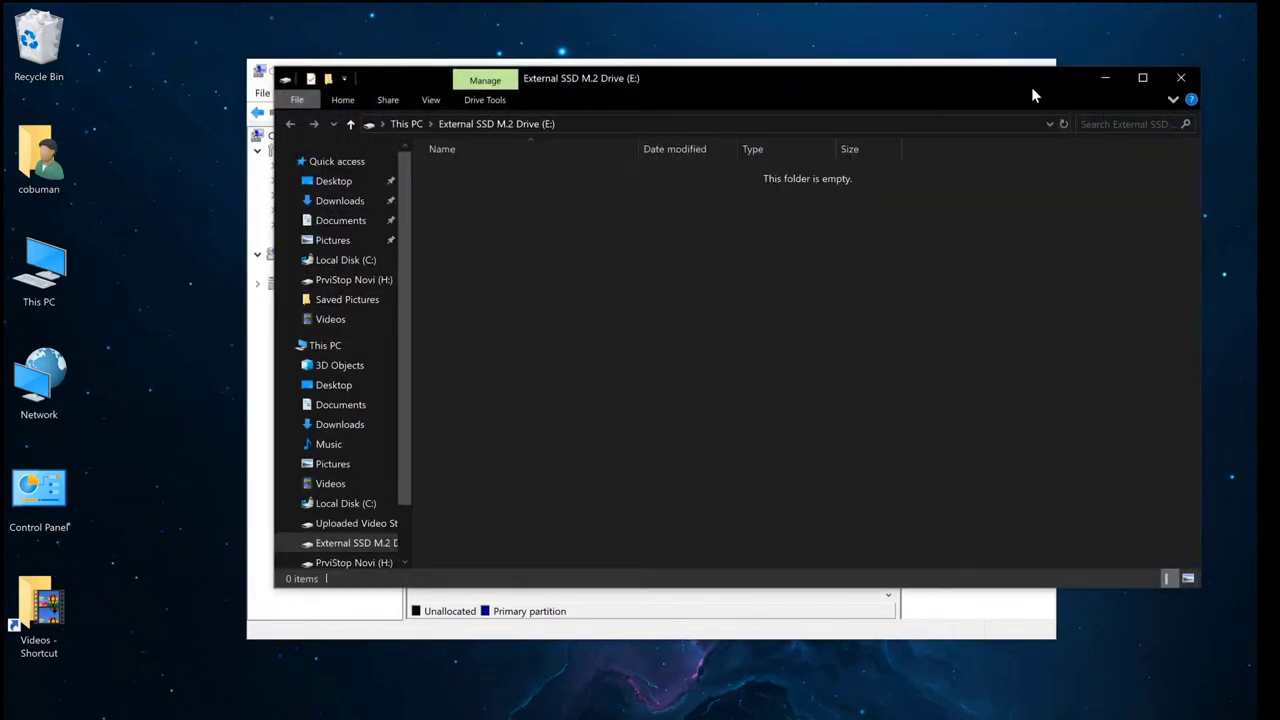
Close the new drive's folder window and Computer Management.
drag(1033, 94, 1054, 169)
click(1152, 171)
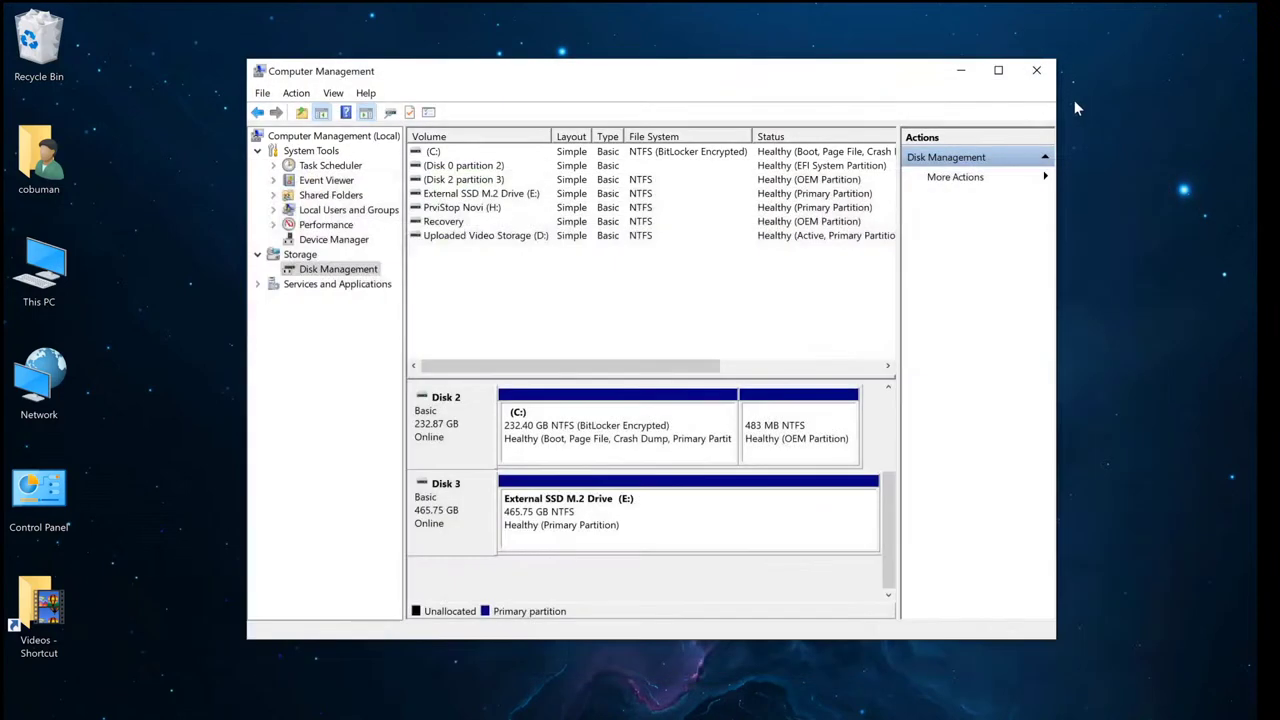
click(1036, 70)
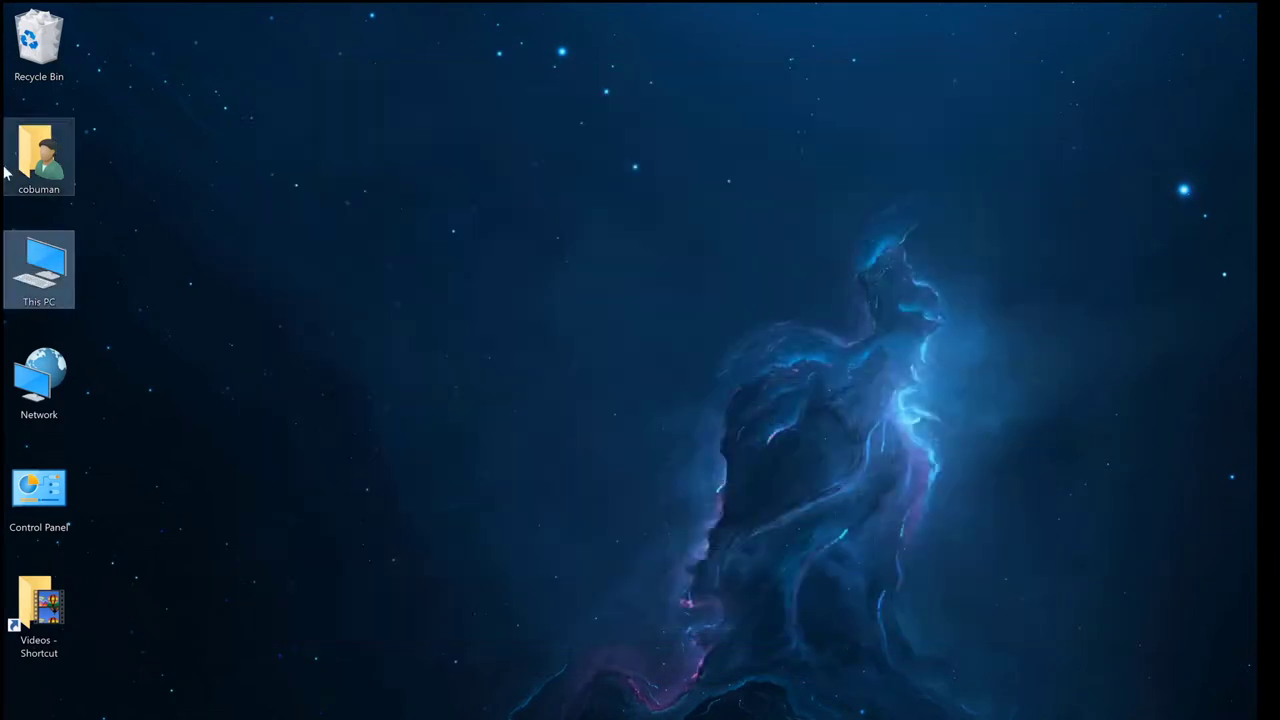
Open External SSD M.2 Drive (E:) from This PC to inspect its contents, and return to This PC.
double_click(23, 250)
click(870, 438)
double_click(868, 450)
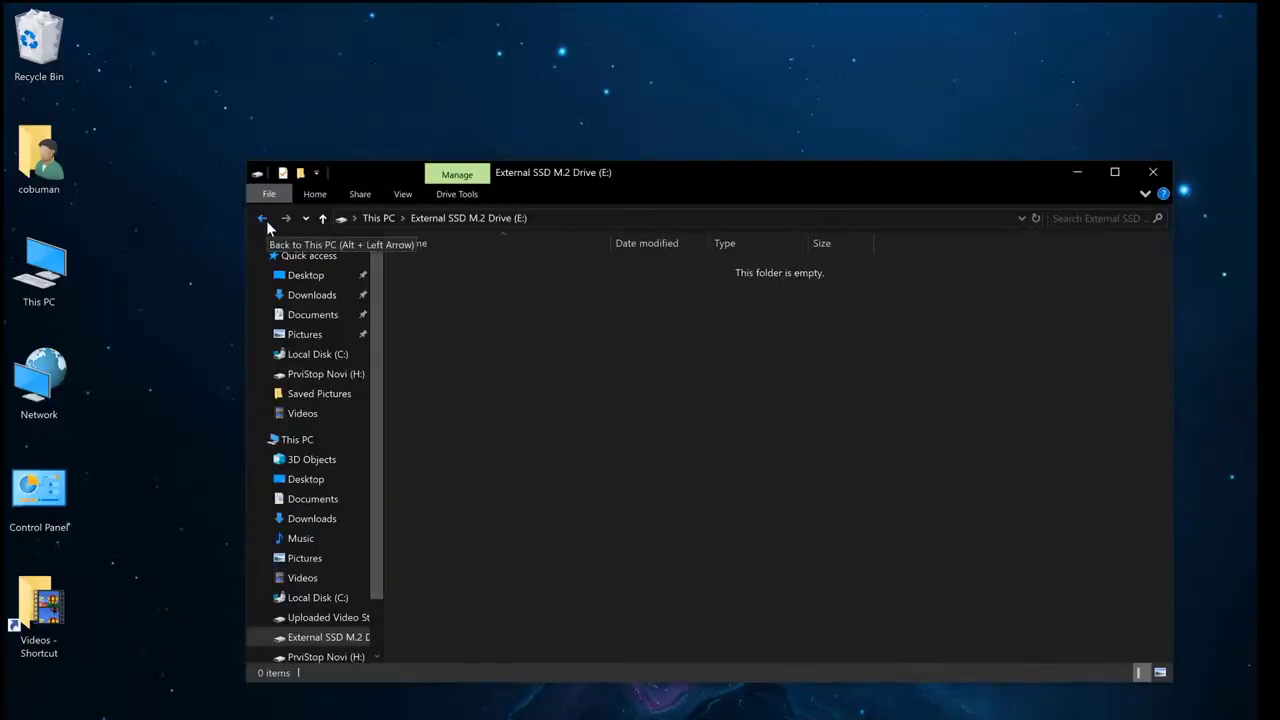
click(266, 223)
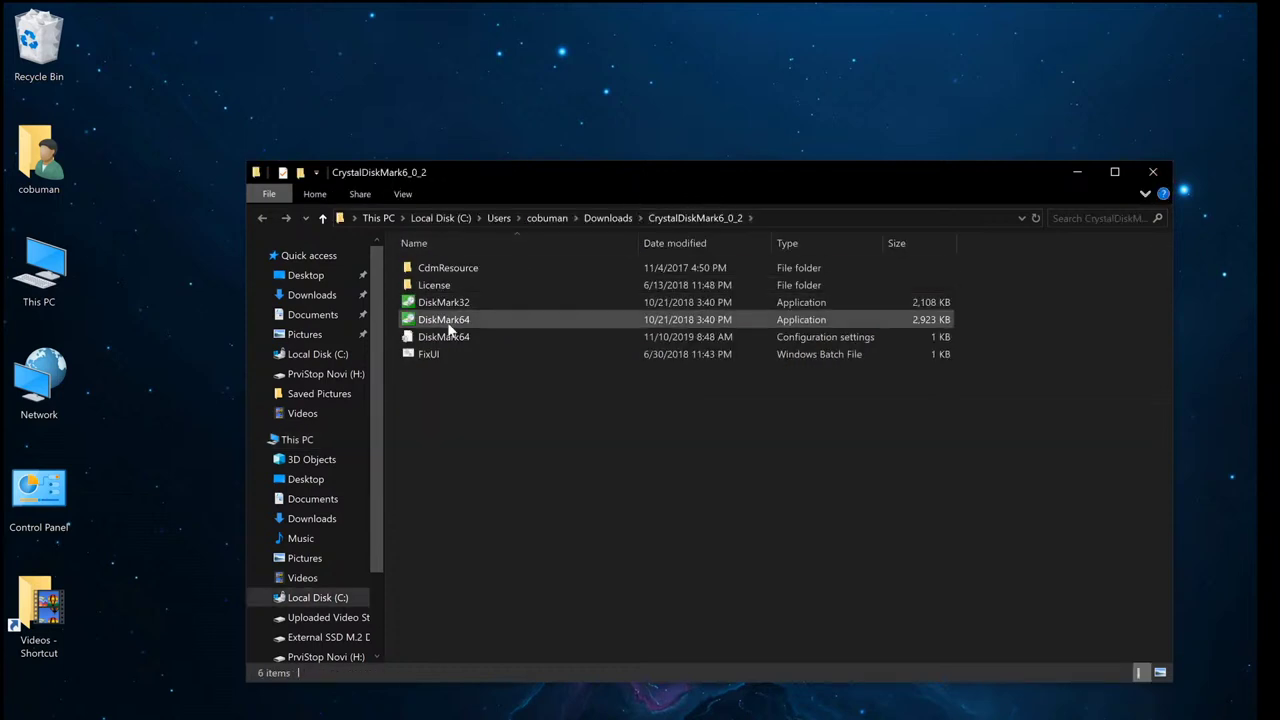
Launch DiskMark64 from the CrystalDiskMark6_0_2 folder and run all benchmark tests on drive E: with the 8GiB test size.
double_click(445, 320)
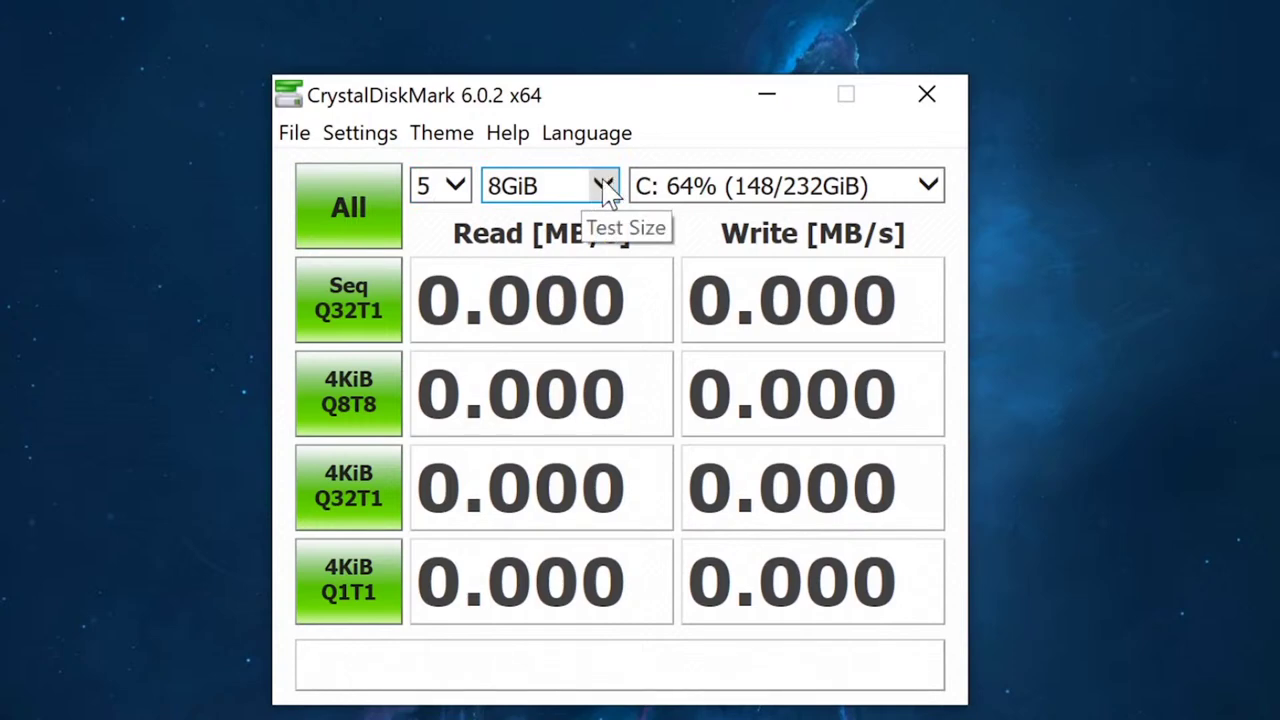
click(940, 192)
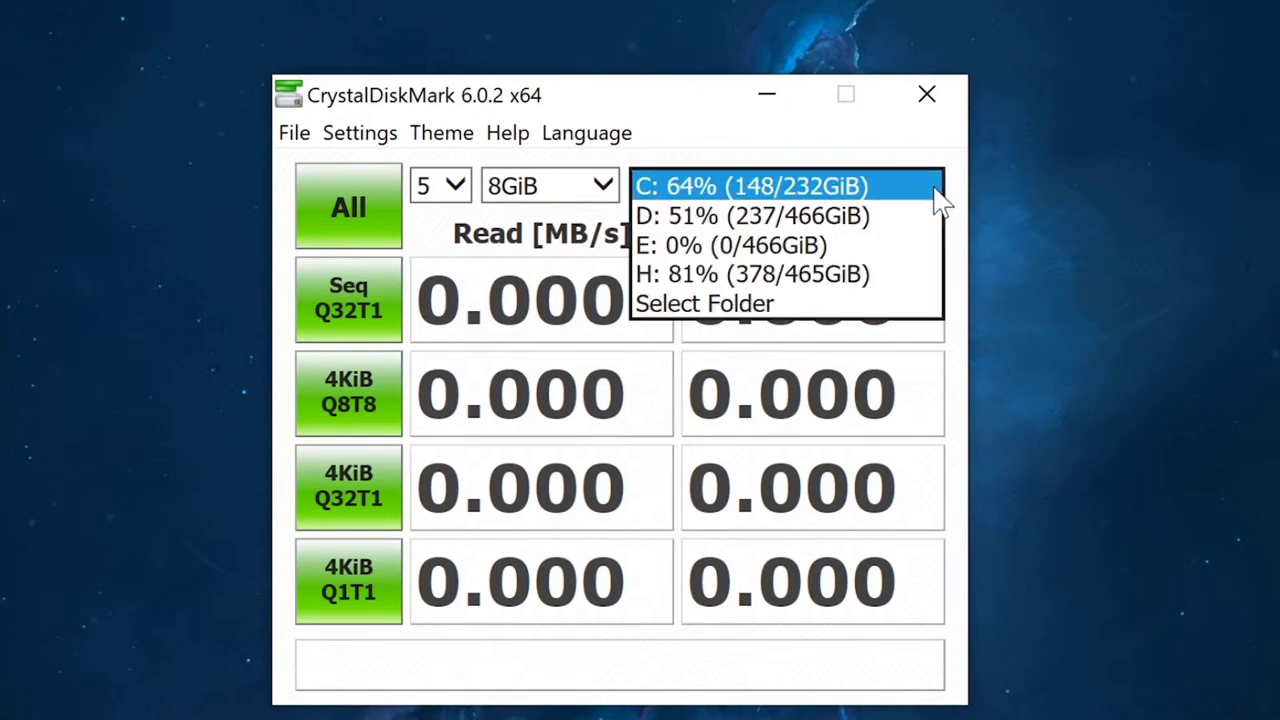
click(697, 248)
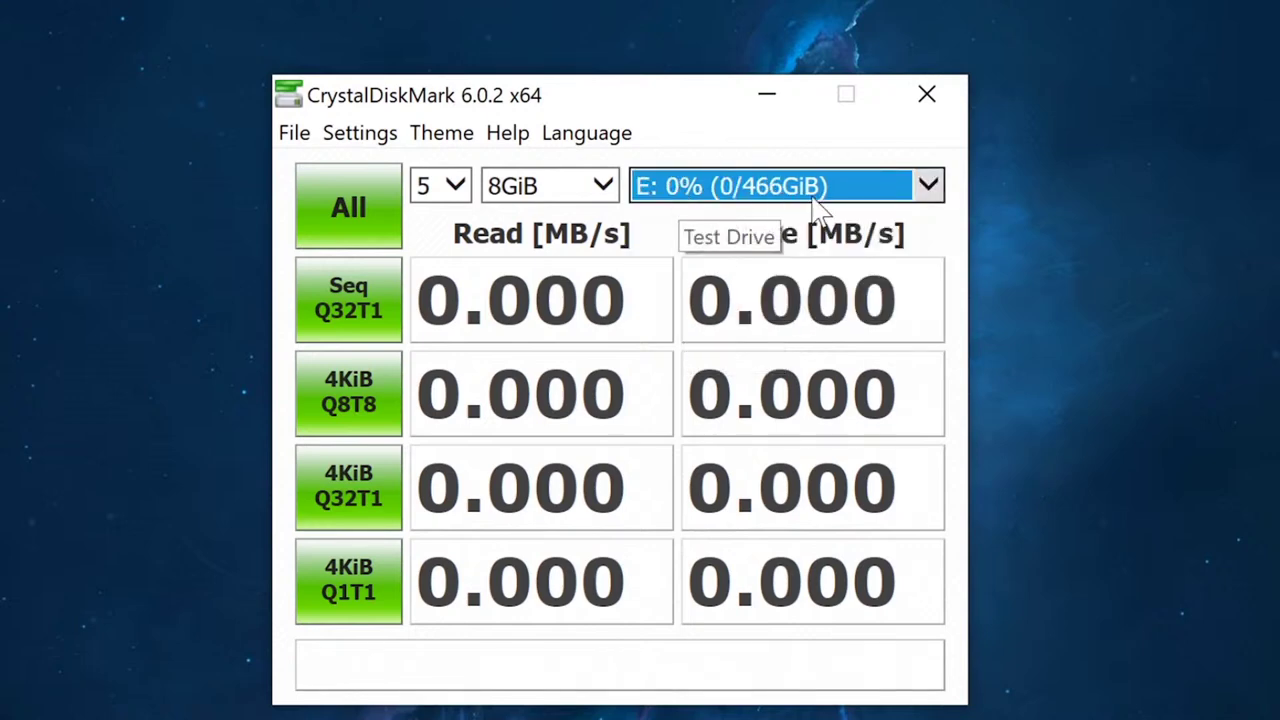
click(352, 218)
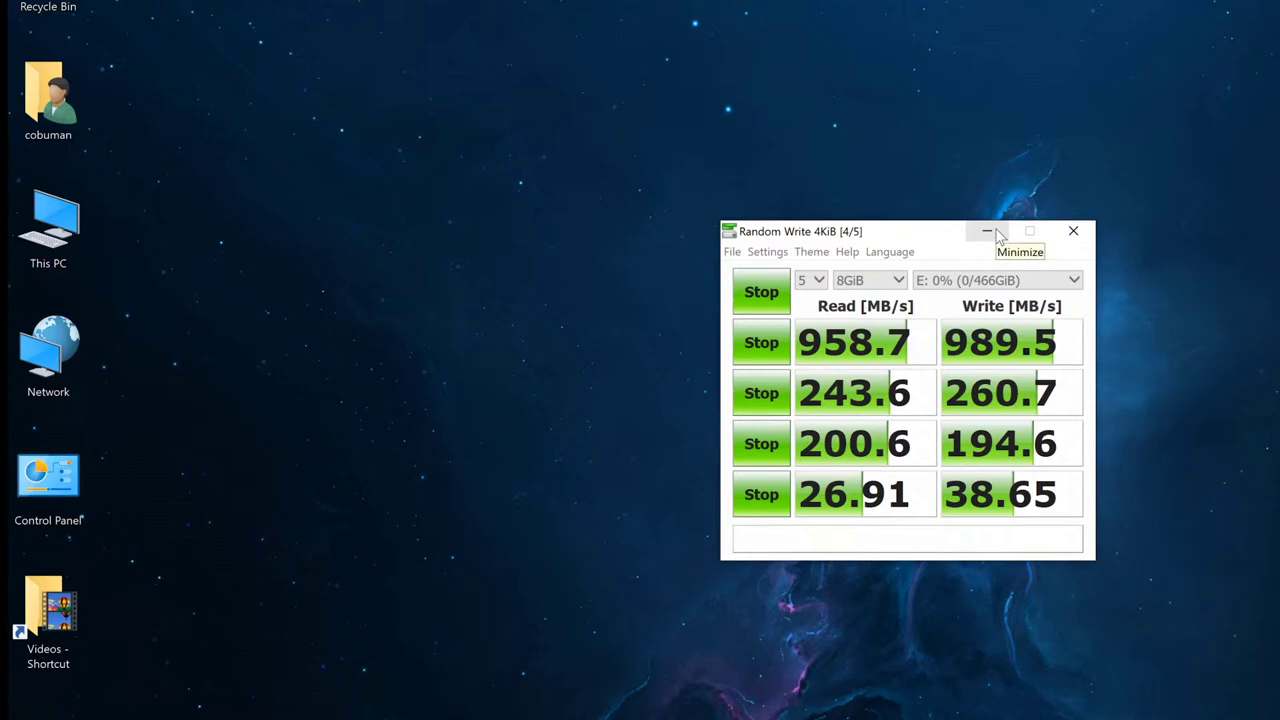
Minimize the benchmark and examine the properties of Speed Test Folder in the Videos folder.
click(987, 231)
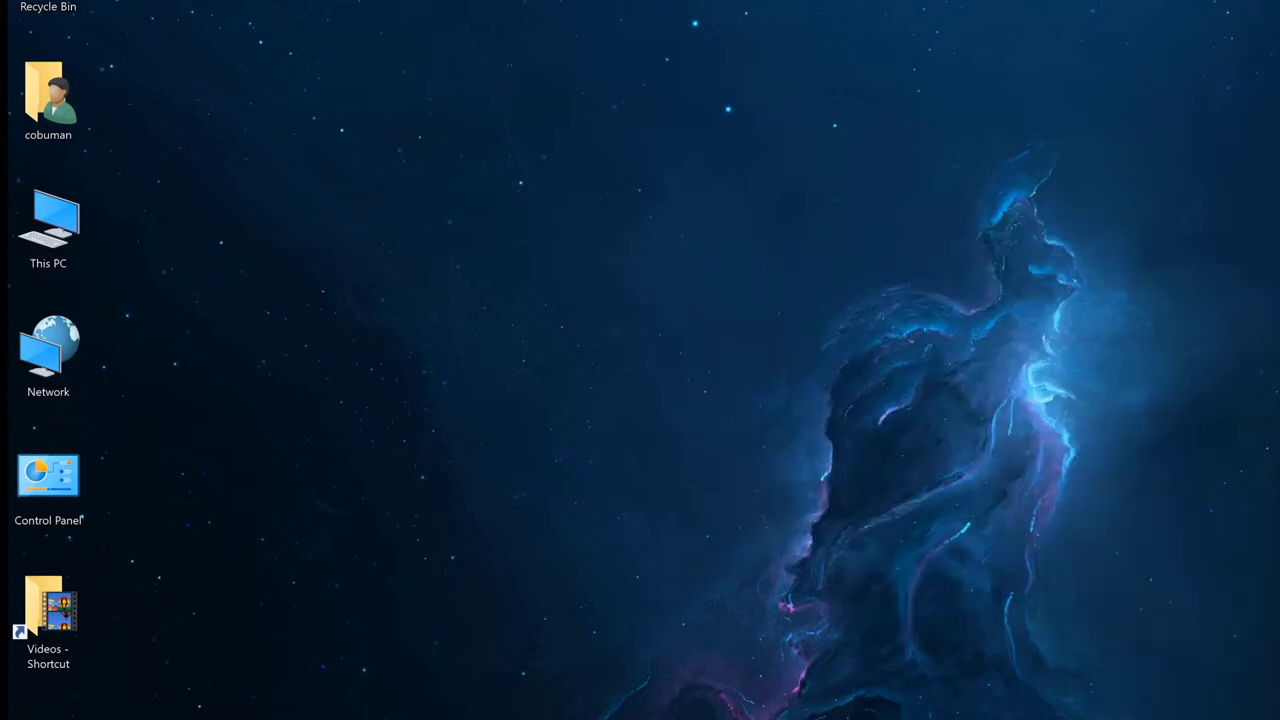
key(alt+Tab)
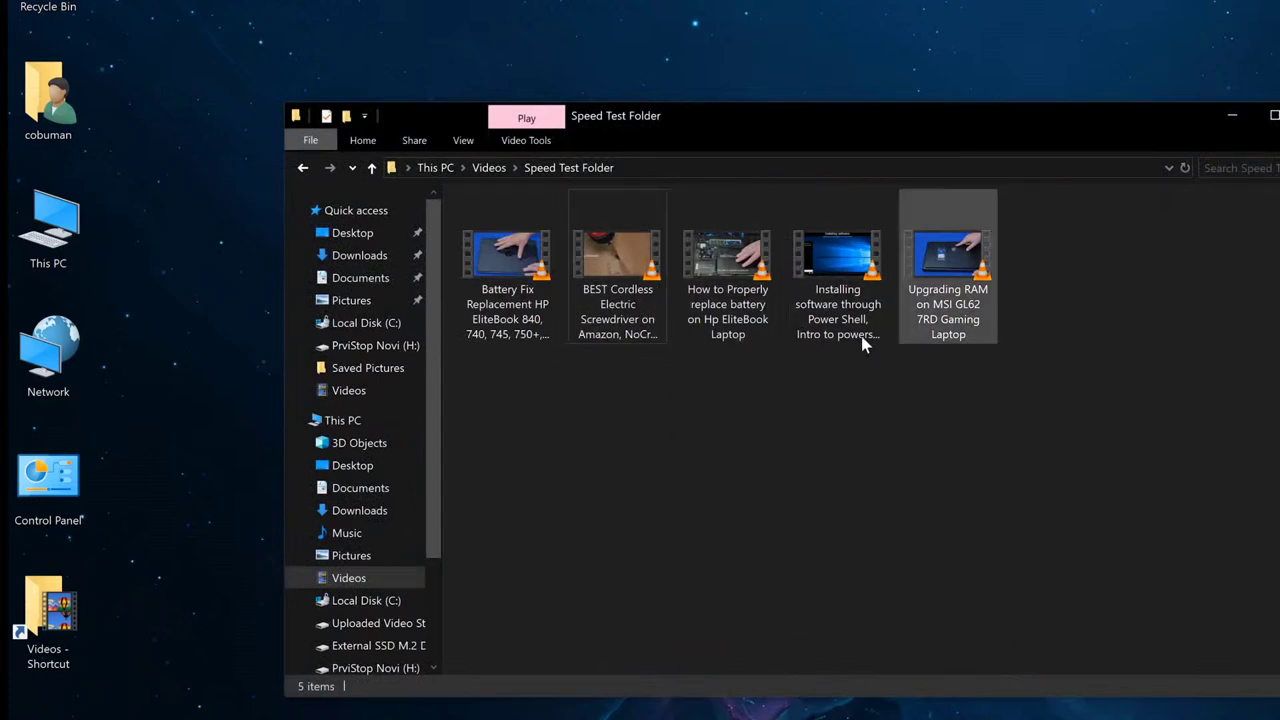
click(302, 168)
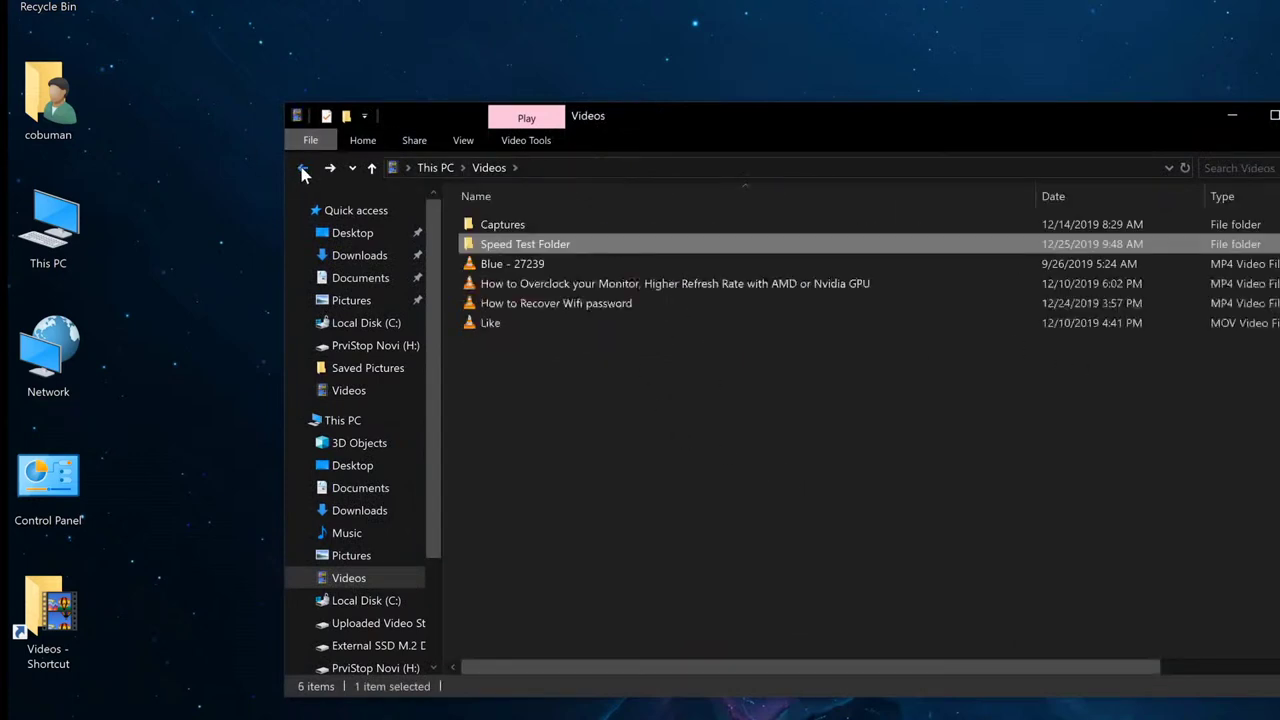
right_click(579, 242)
click(650, 719)
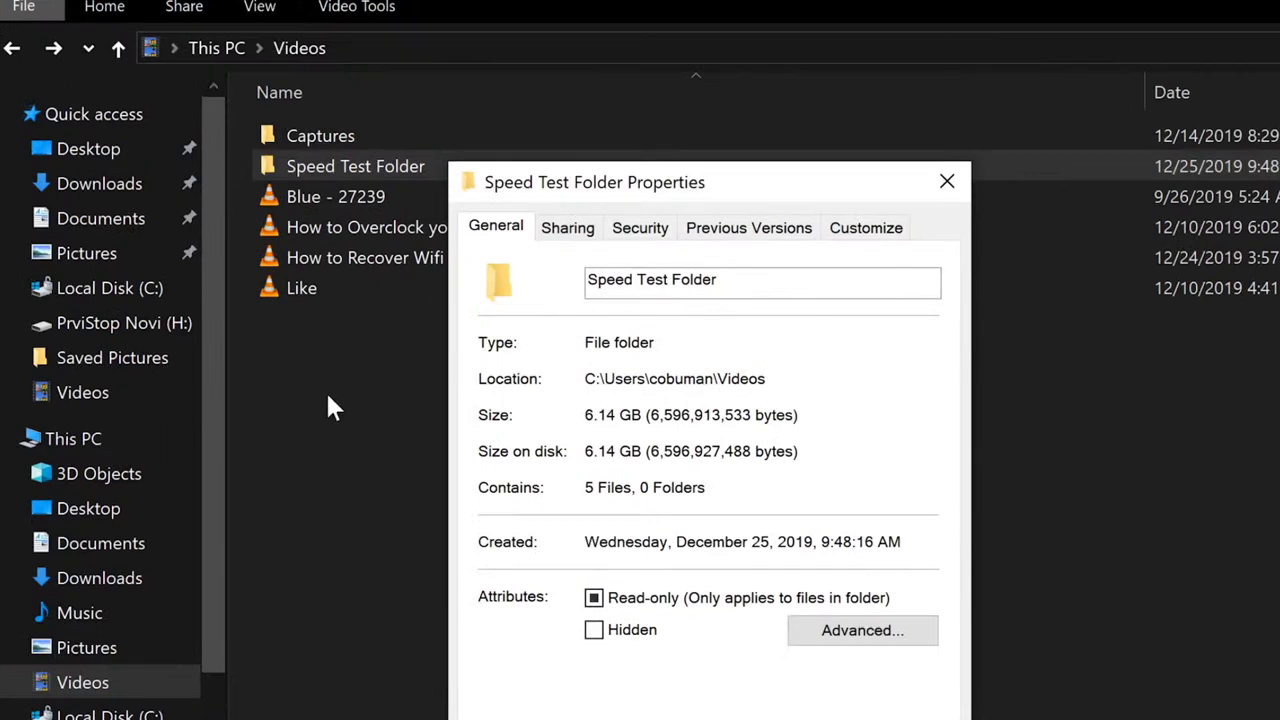
click(363, 48)
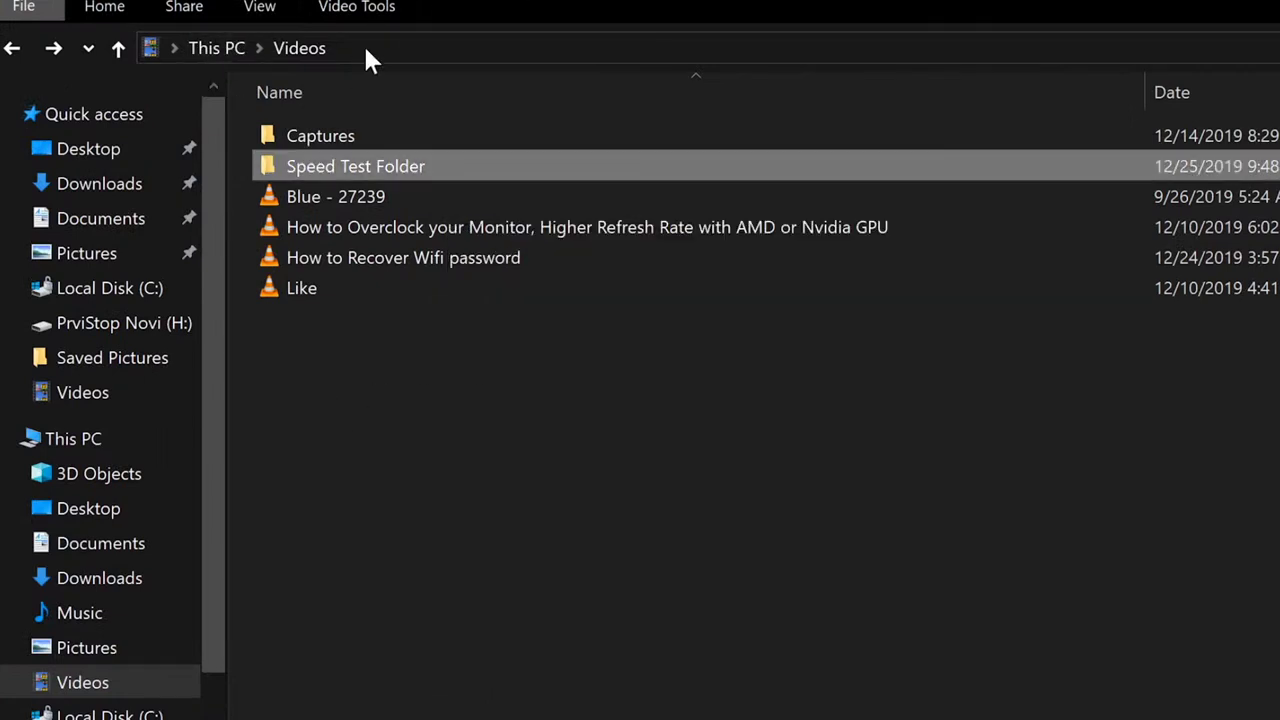
Look through the video files inside Speed Test Folder and return to the Videos folder.
click(490, 555)
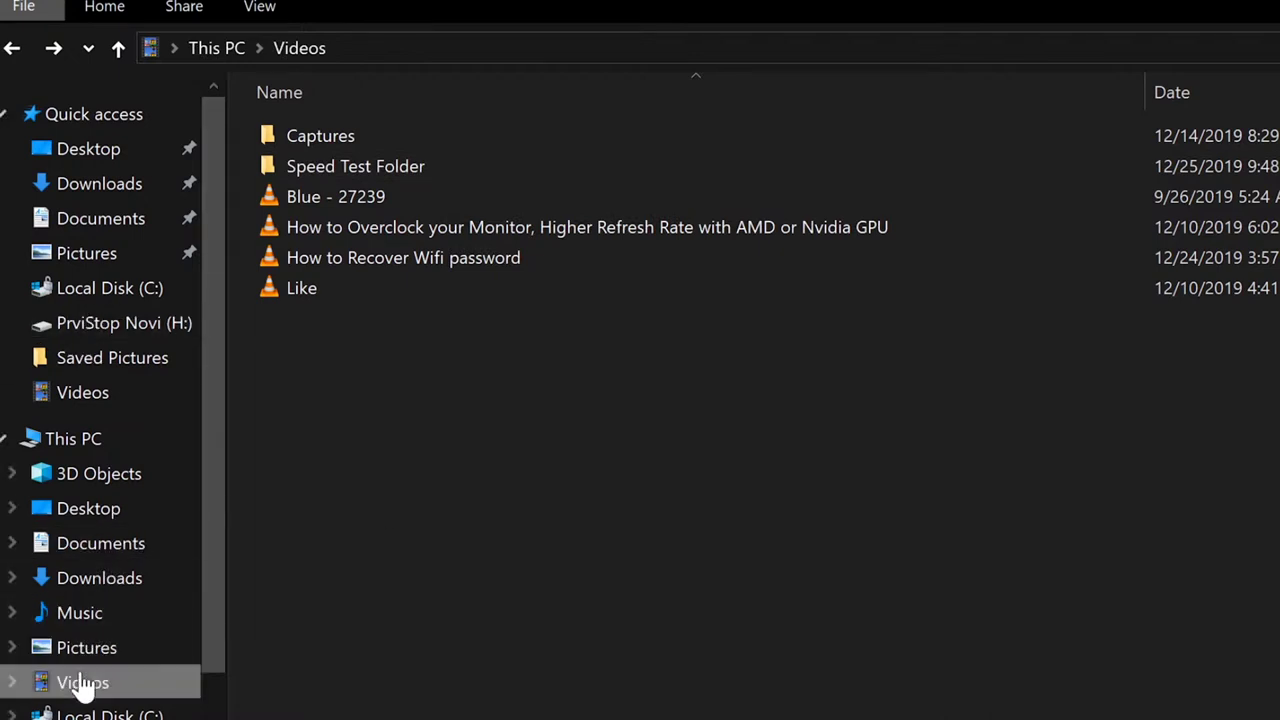
double_click(329, 166)
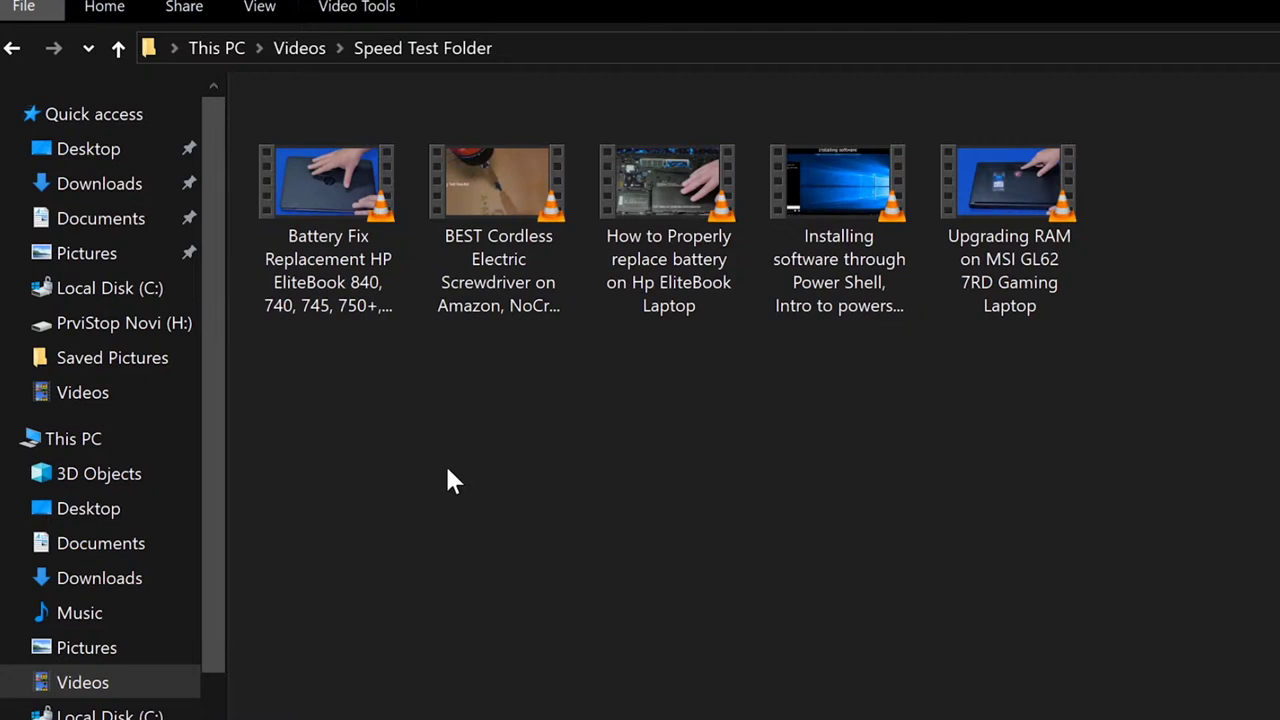
click(296, 48)
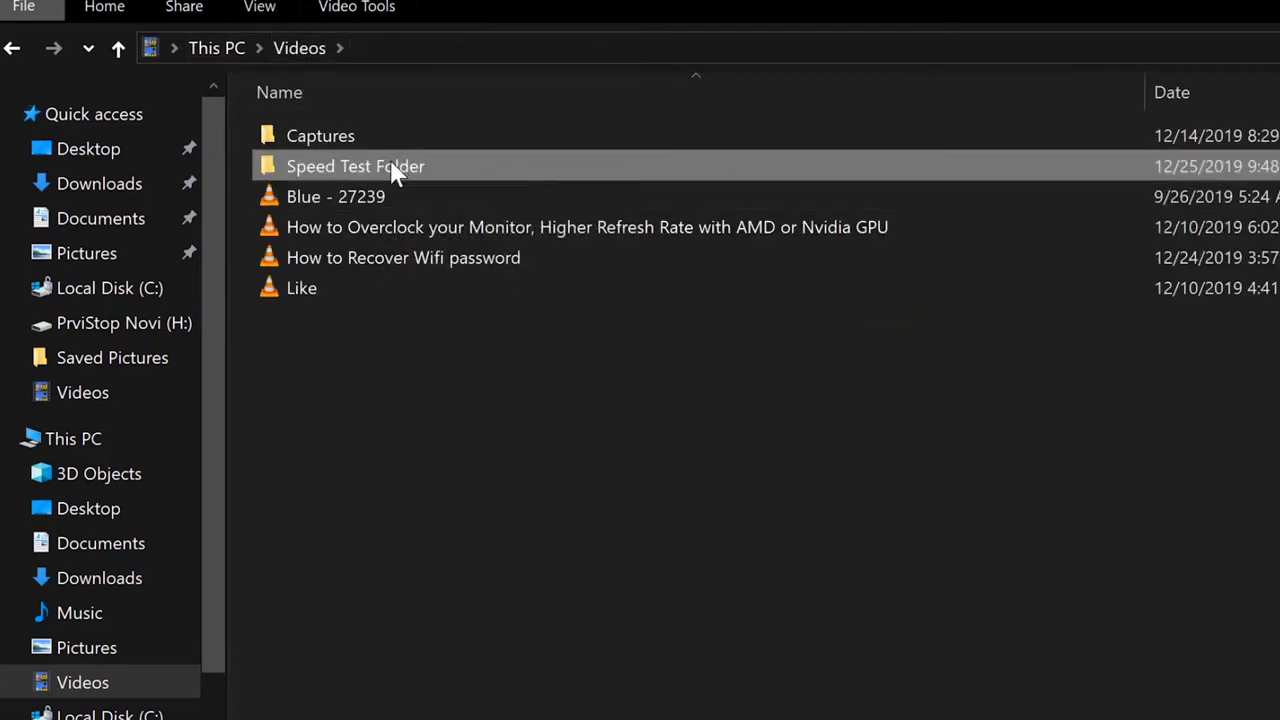
mouse_move(395, 172)
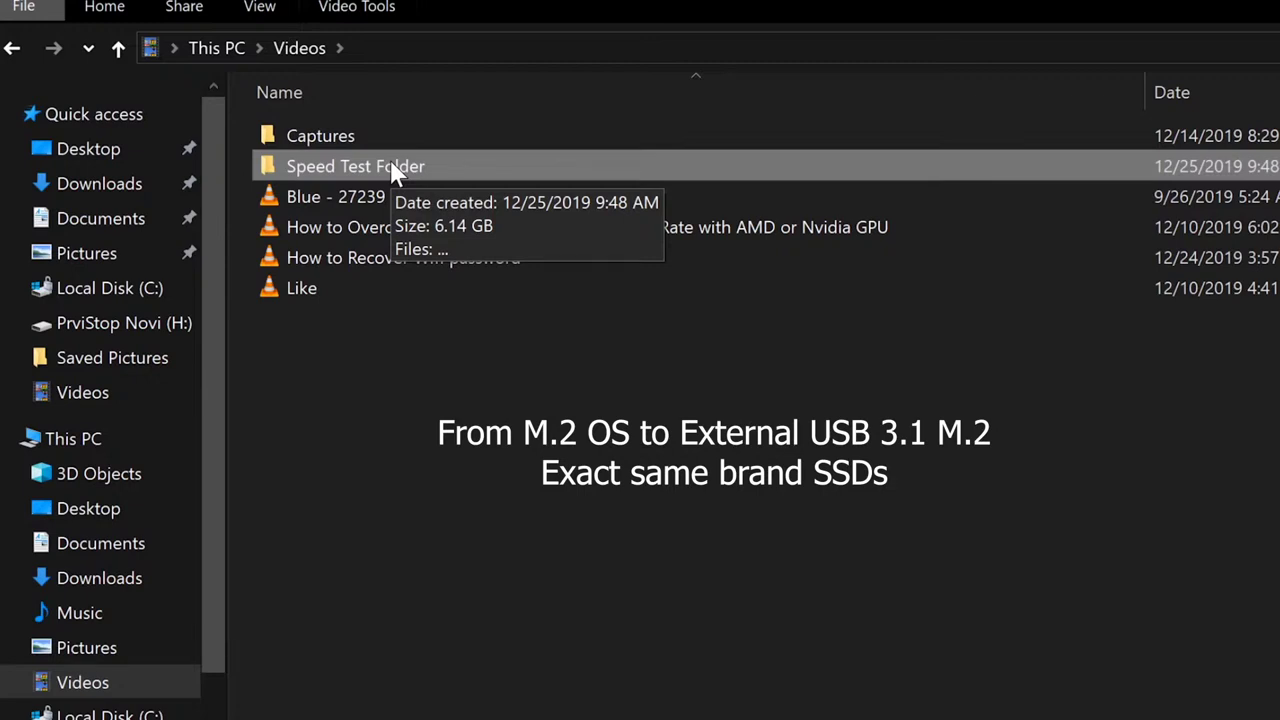
right_click(397, 174)
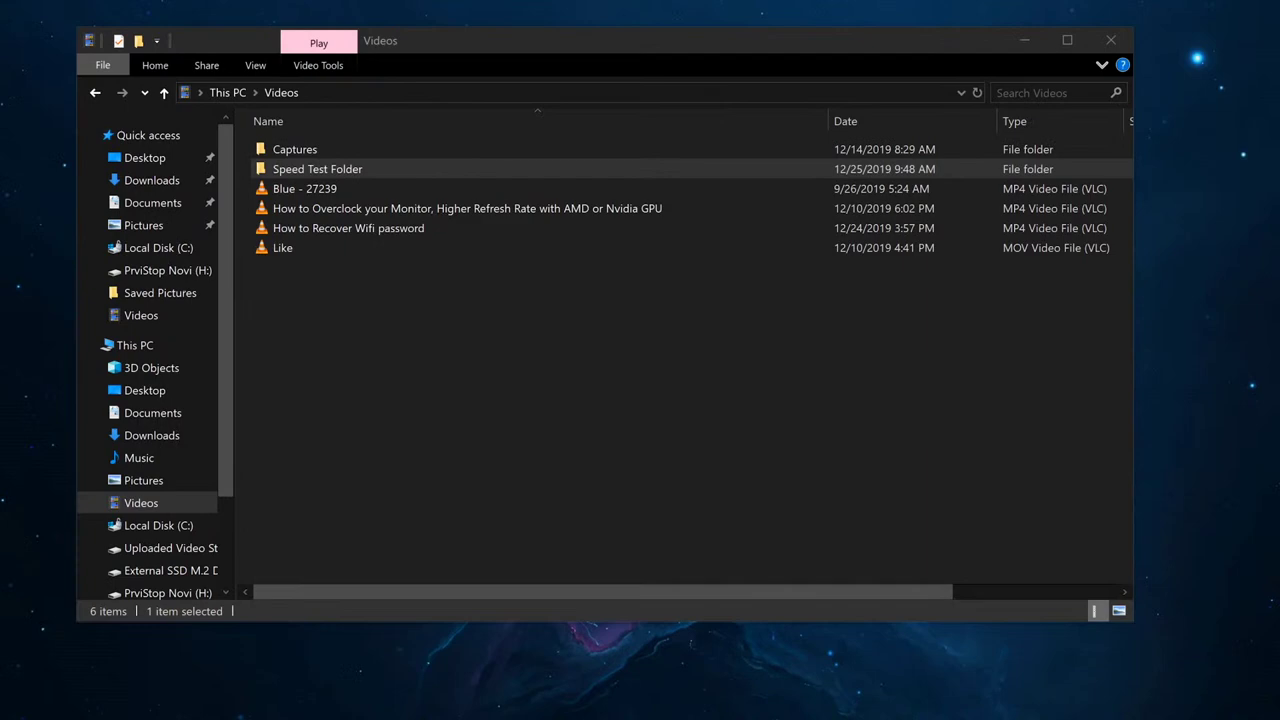
Open External SSD M.2 Drive (E:) in a second File Explorer window and arrange it beside the Videos window.
key(super+e)
drag(606, 48, 1076, 175)
drag(1136, 83, 611, 95)
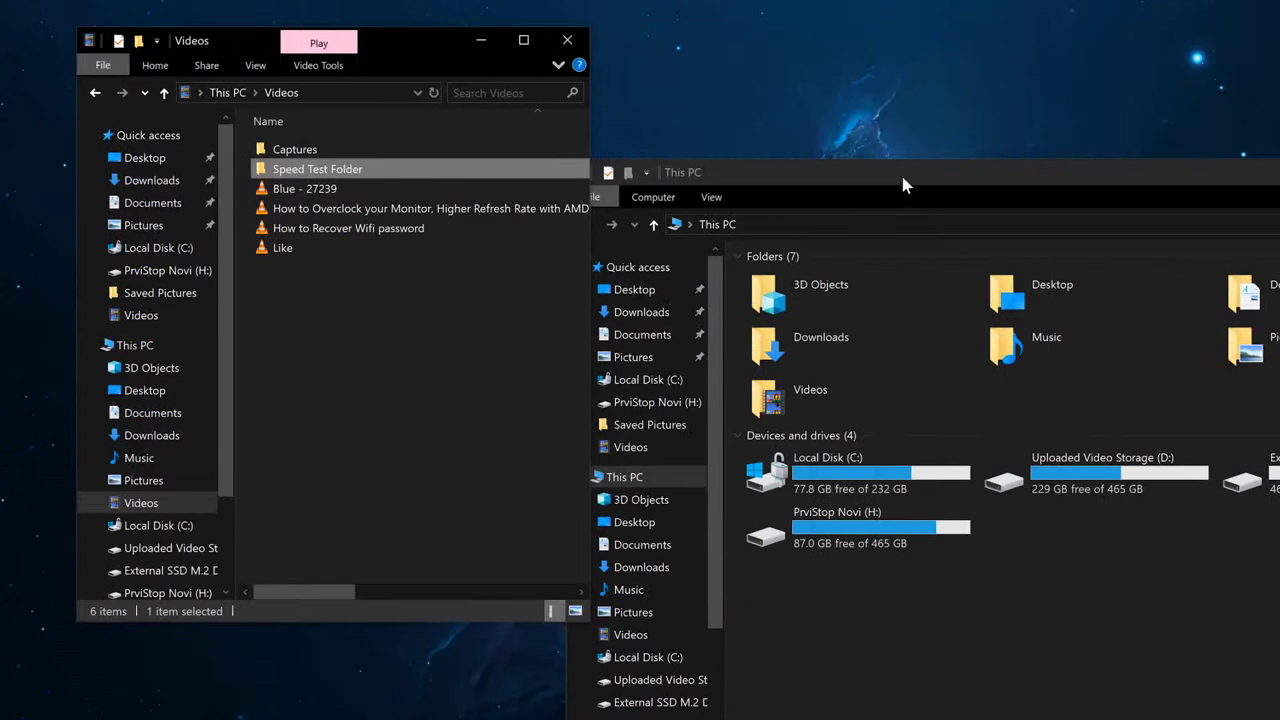
double_click(1250, 340)
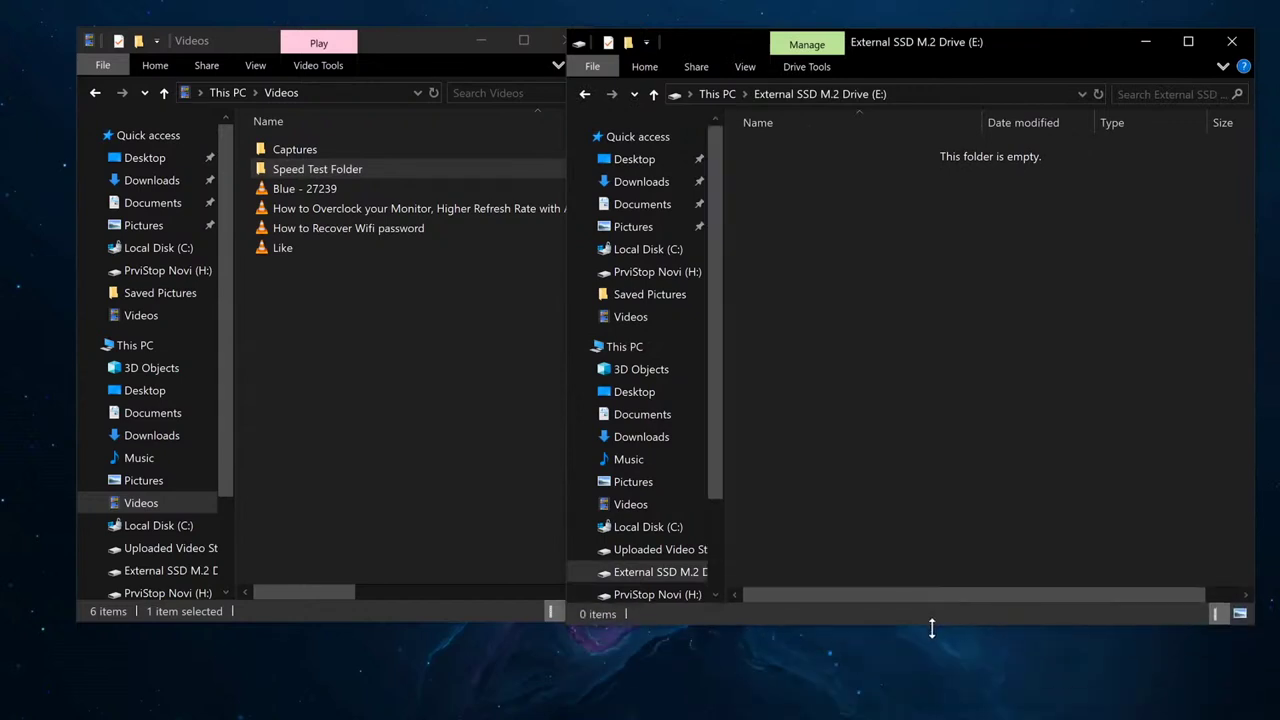
drag(1002, 46, 1067, 40)
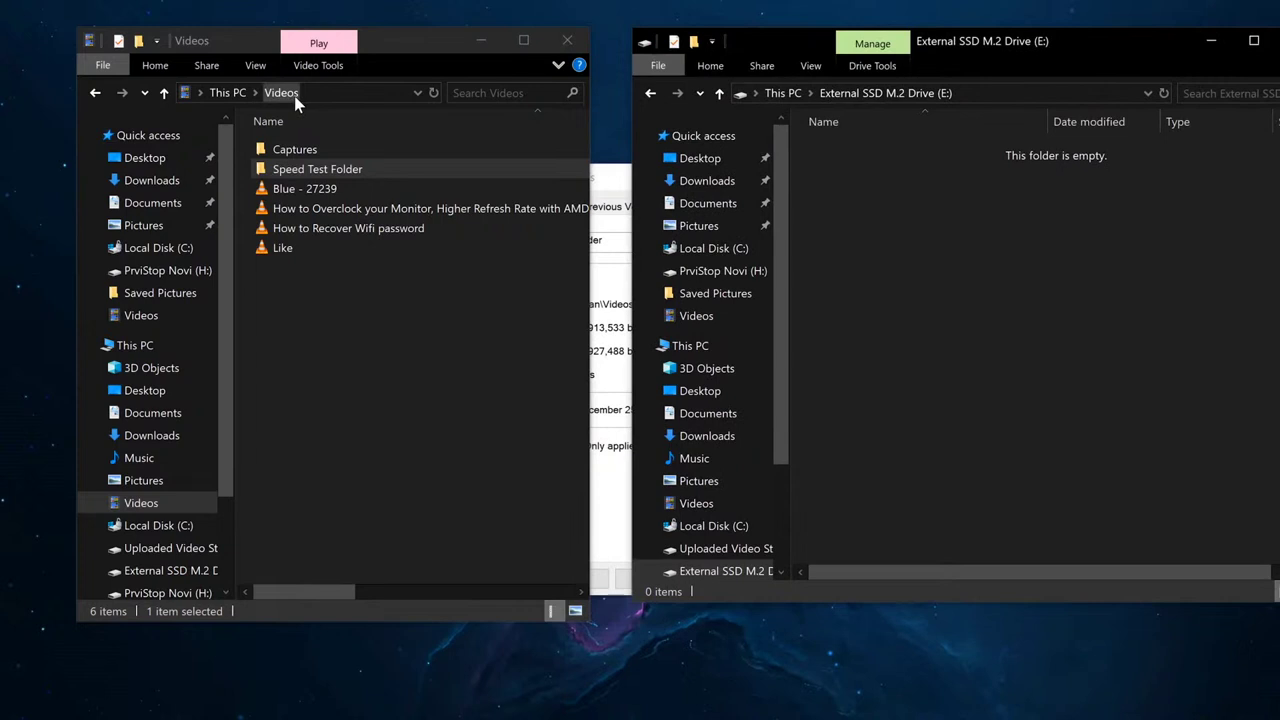
Copy Speed Test Folder from Videos to External SSD M.2 Drive (E:).
click(306, 174)
right_click(306, 178)
click(383, 556)
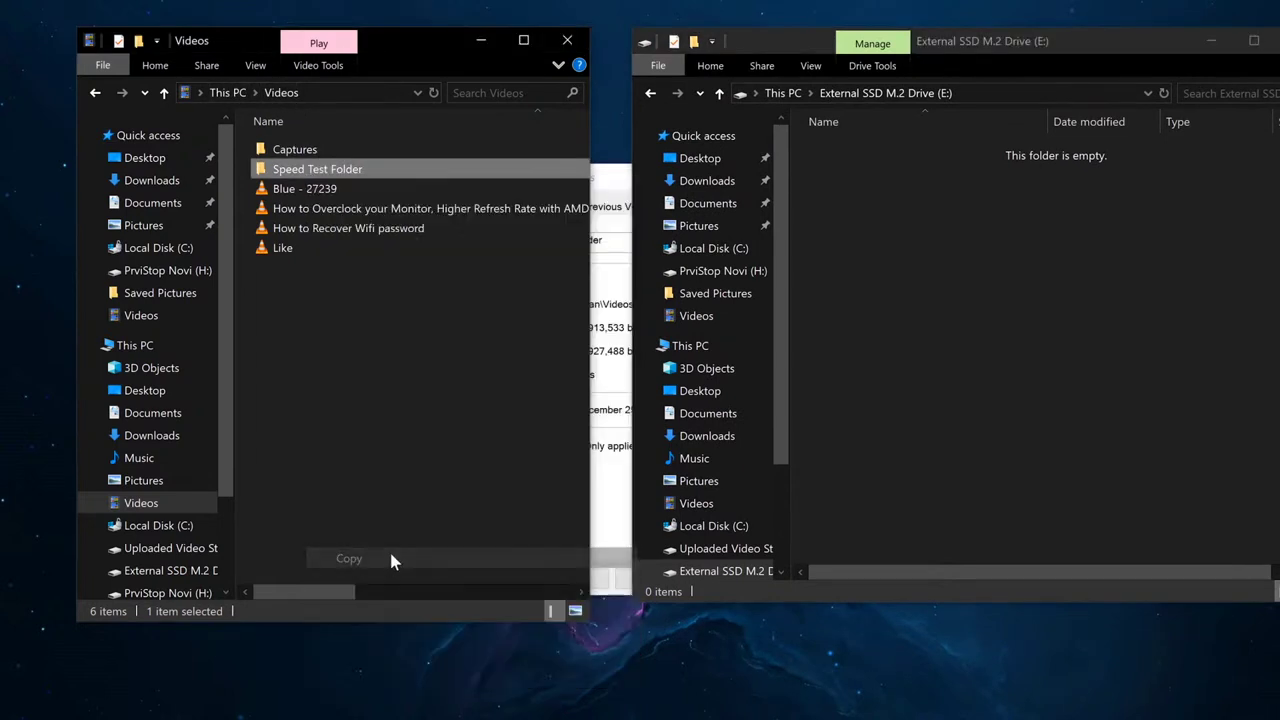
click(946, 273)
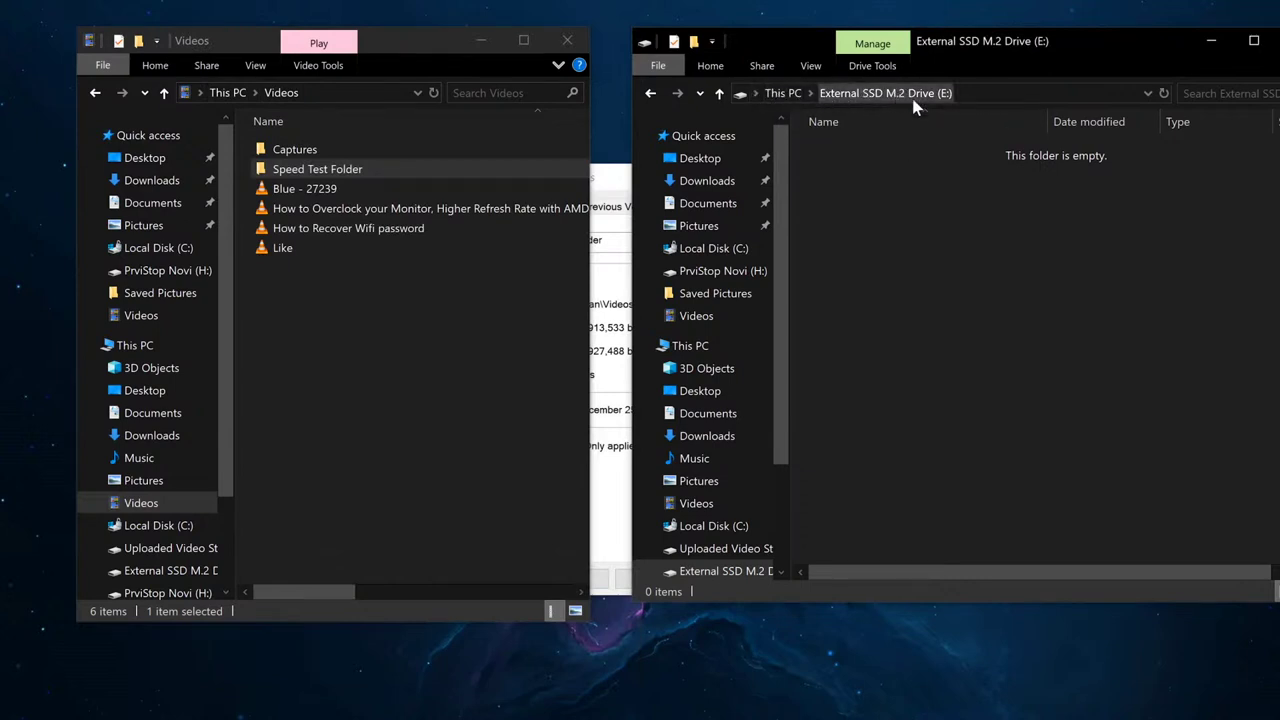
right_click(886, 227)
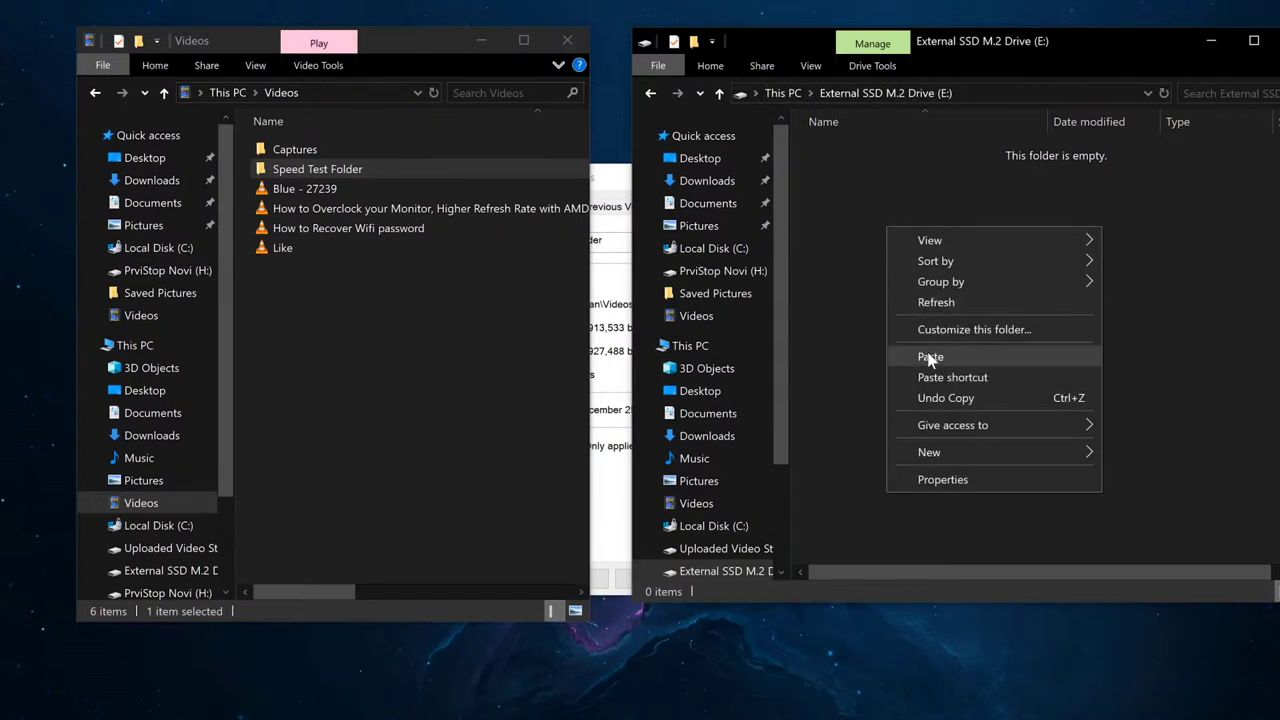
click(965, 358)
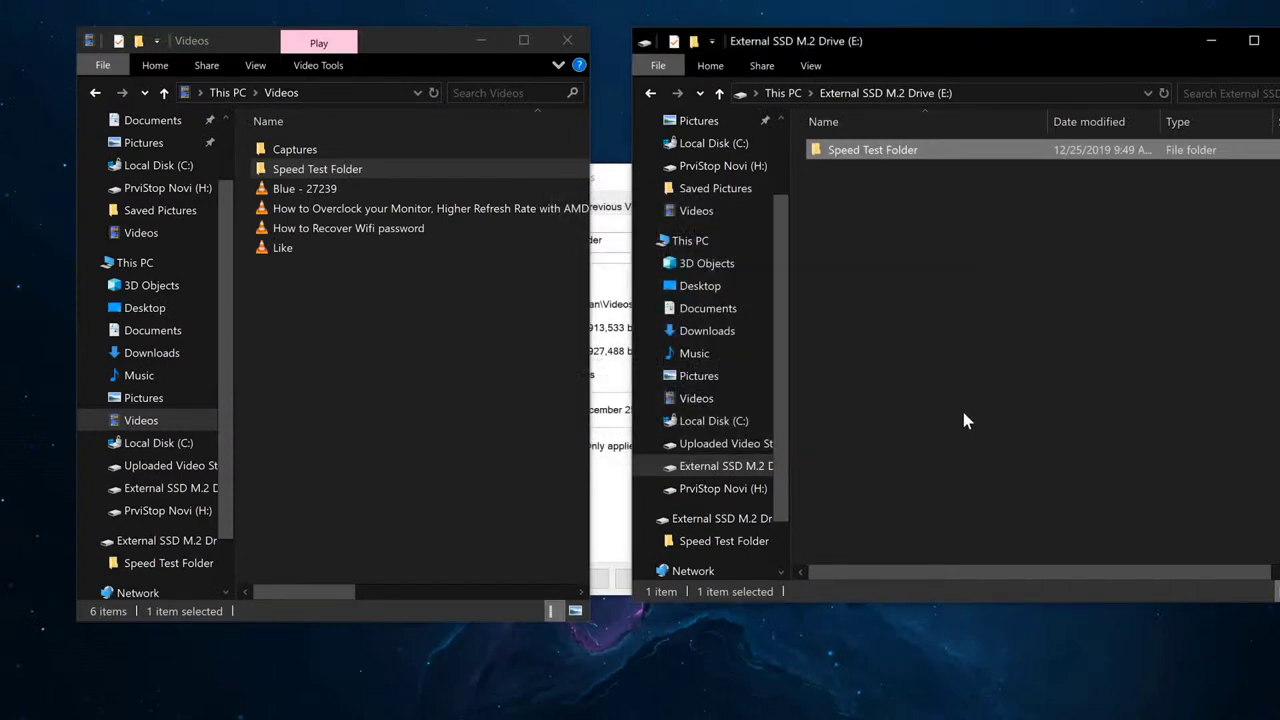
Delete the copied Speed Test Folder from External SSD M.2 Drive (E:).
click(875, 210)
click(880, 152)
key(Delete)
click(330, 351)
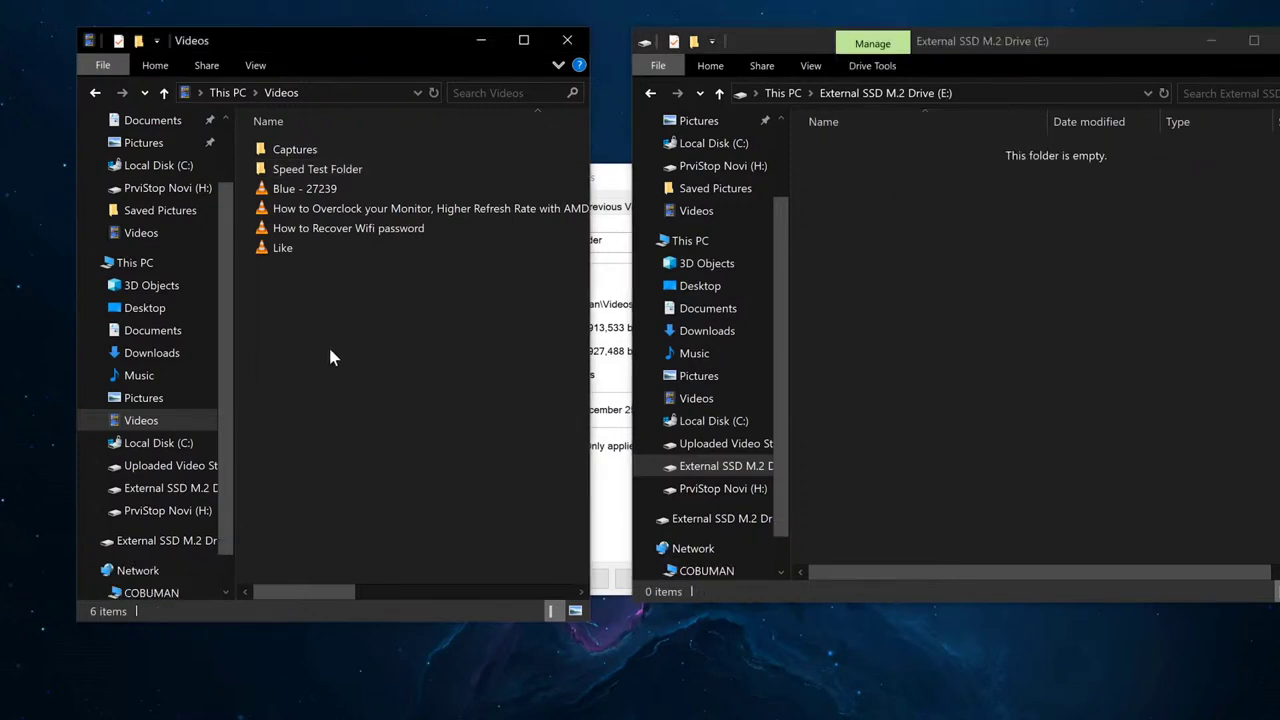
Paste the copied Speed Test Folder into External SSD M.2 Drive (E:) again to repeat the transfer test.
right_click(864, 259)
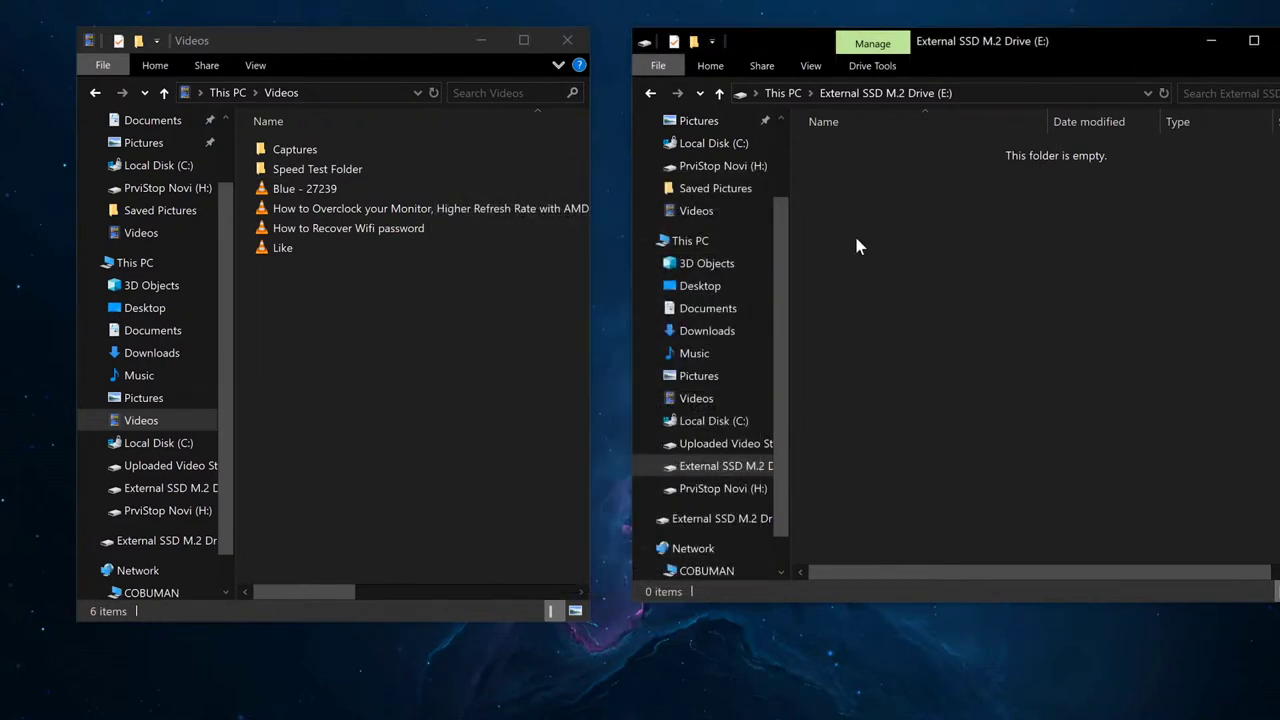
right_click(855, 237)
click(903, 368)
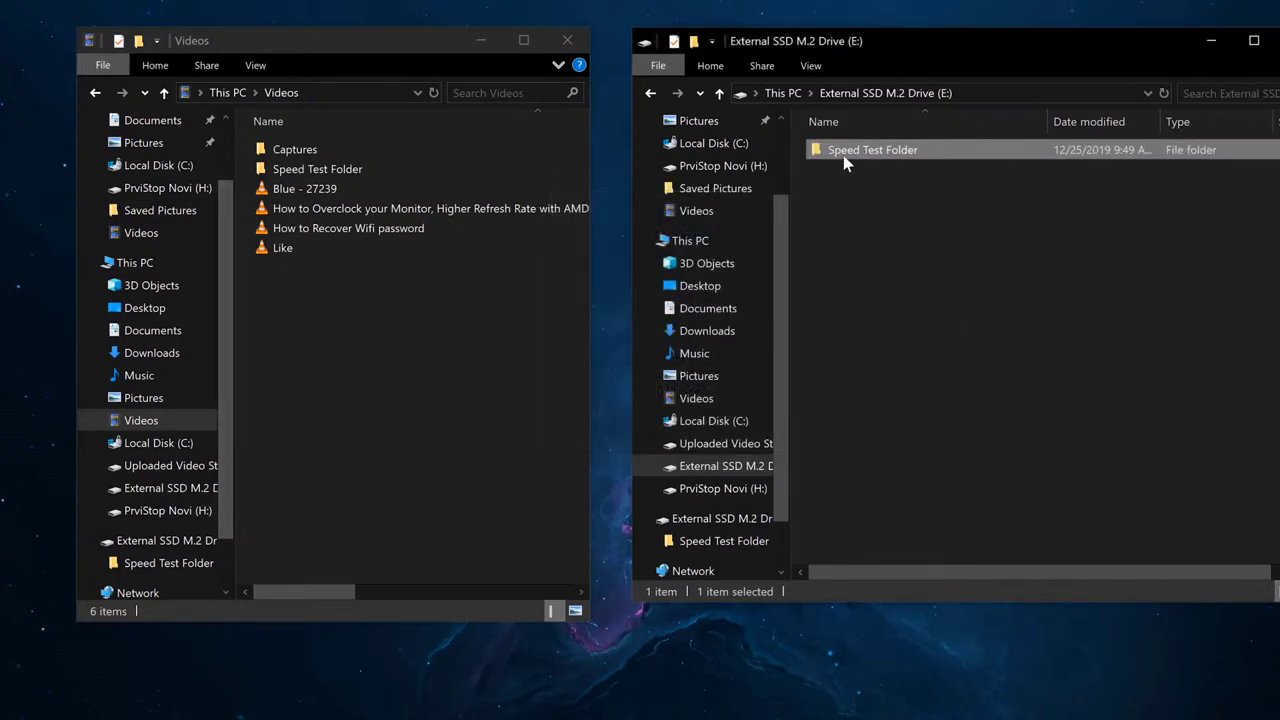
Check the size of the original Speed Test Folder in its properties and close them.
right_click(312, 166)
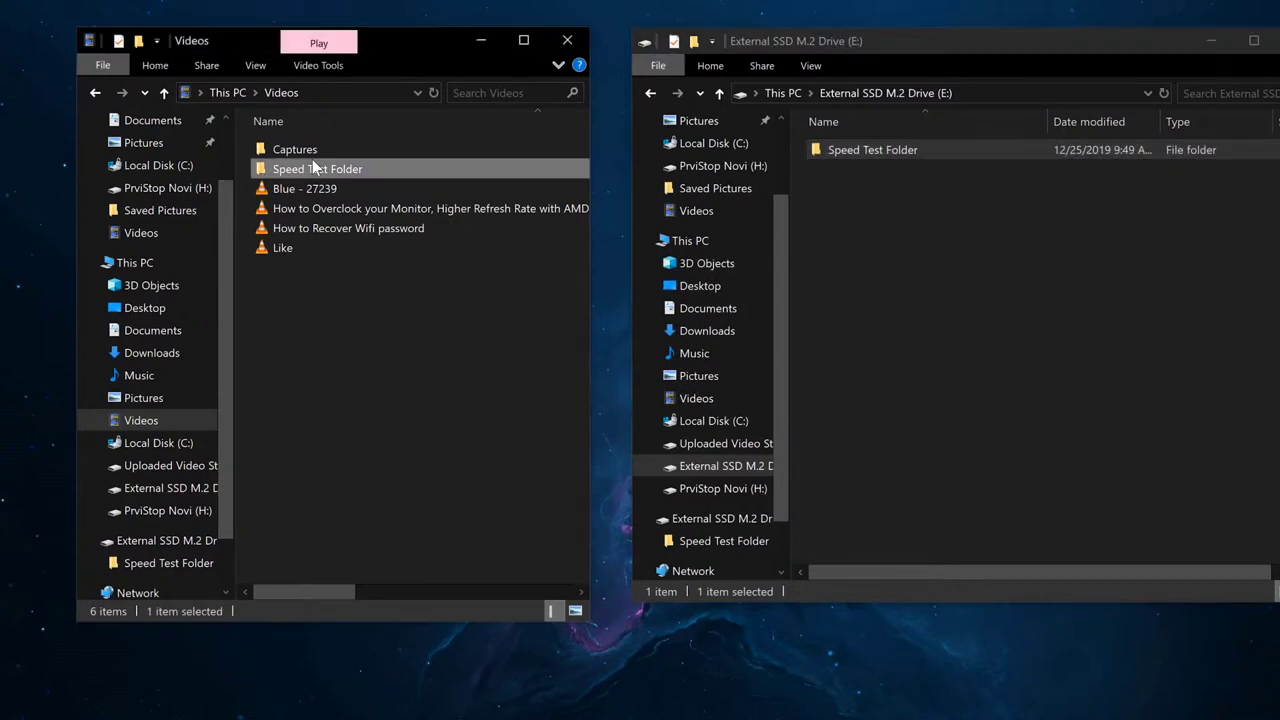
click(426, 662)
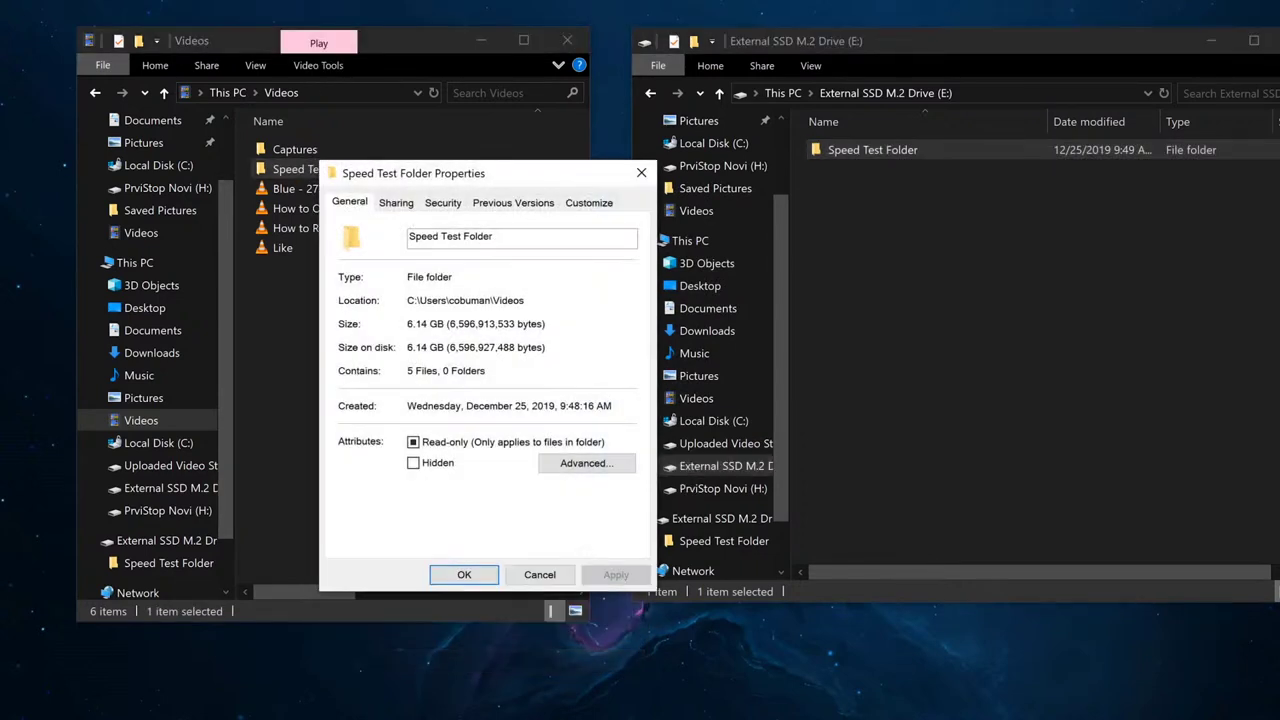
click(641, 174)
click(1027, 355)
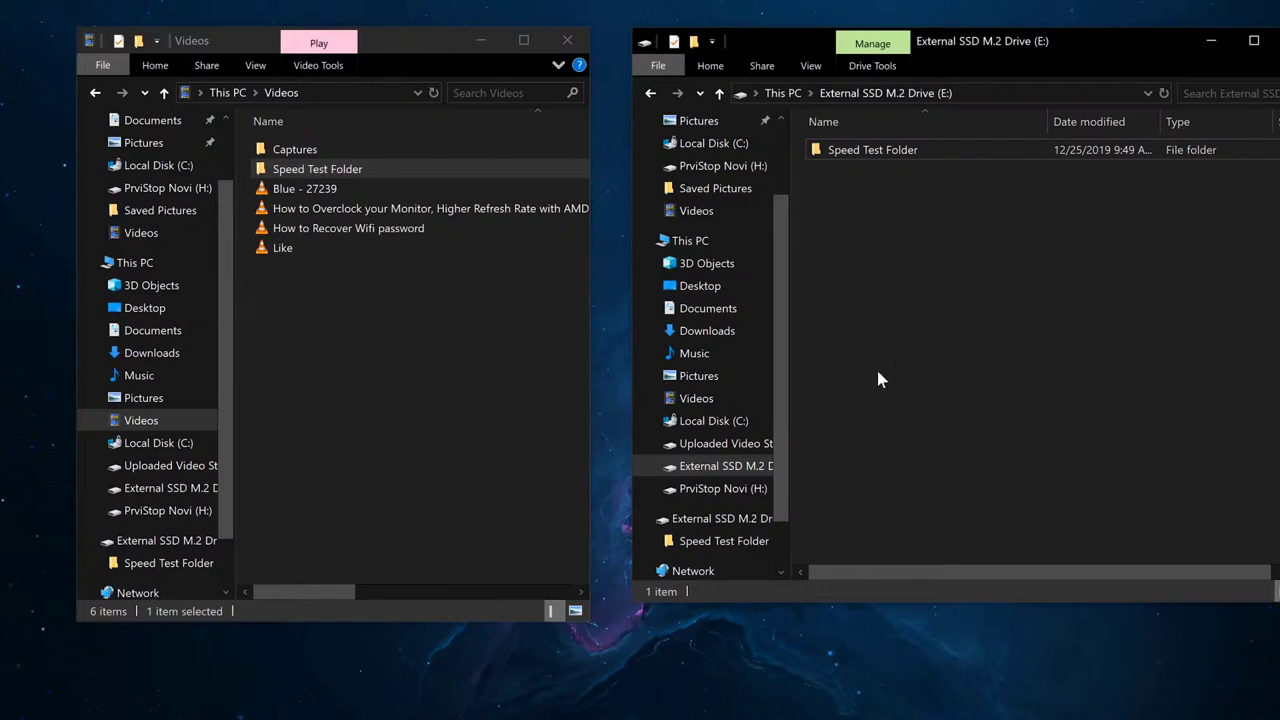
click(872, 152)
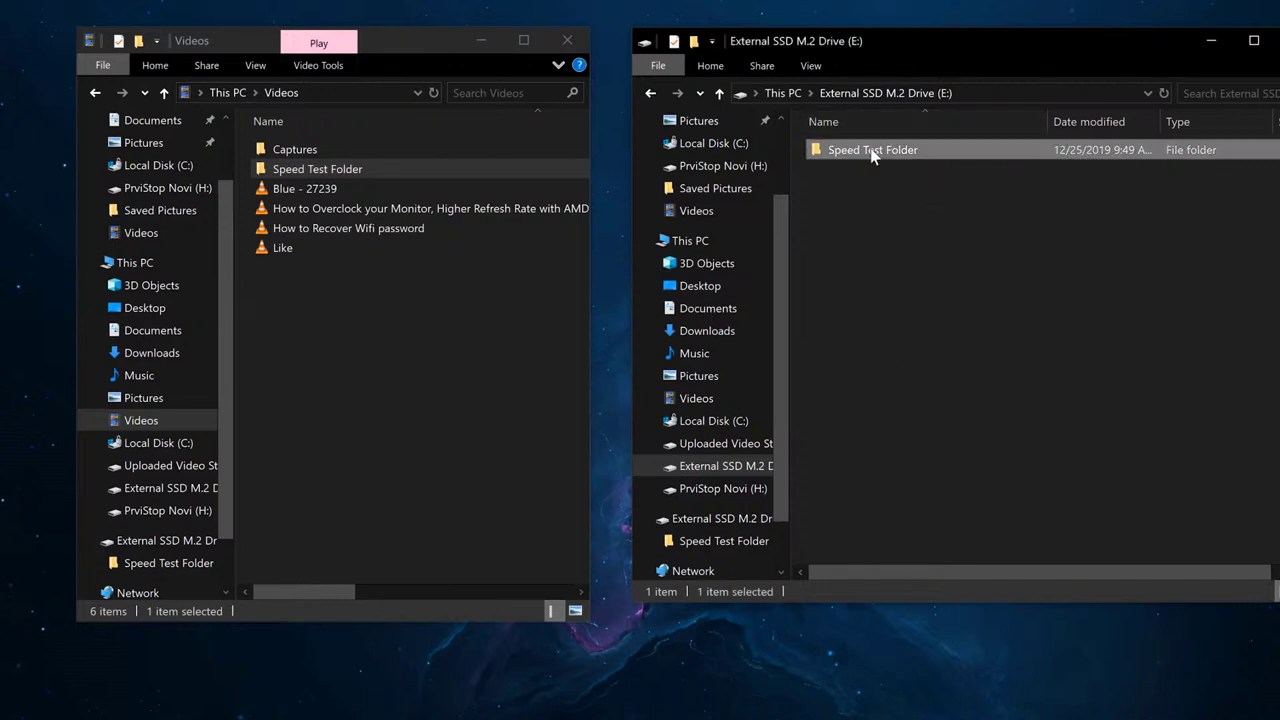
right_click(872, 152)
click(952, 510)
right_click(884, 330)
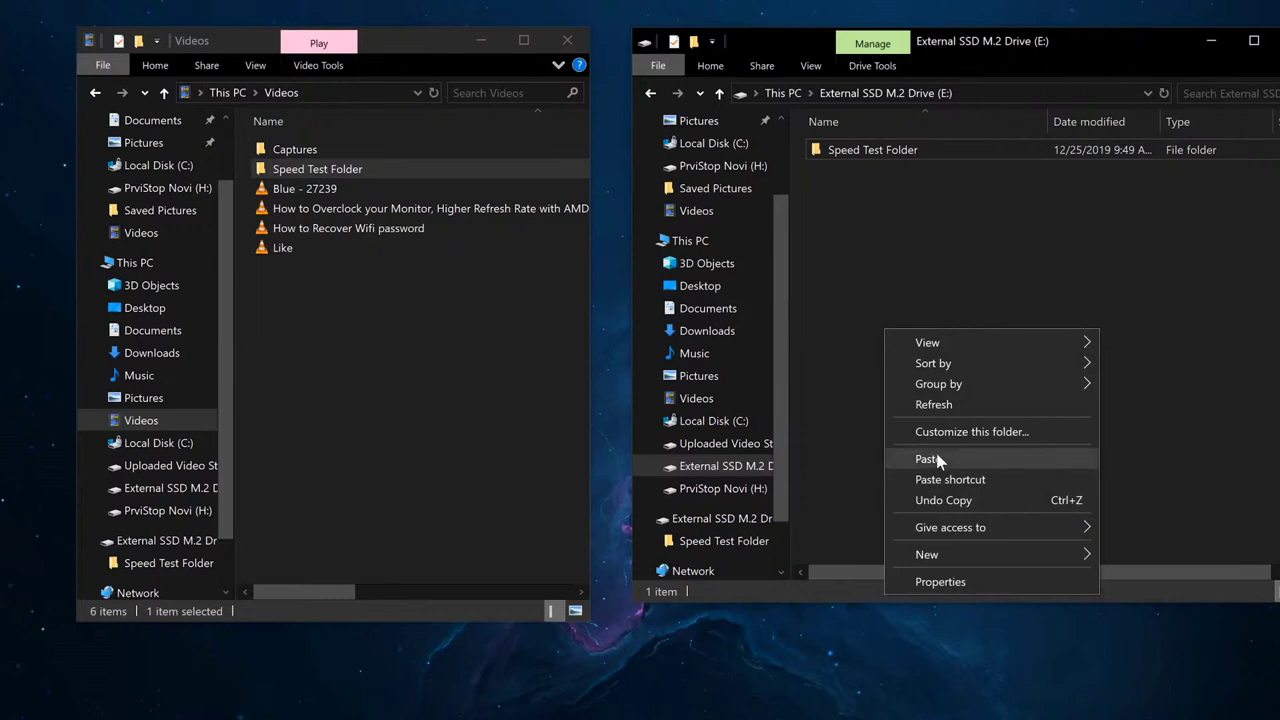
click(871, 214)
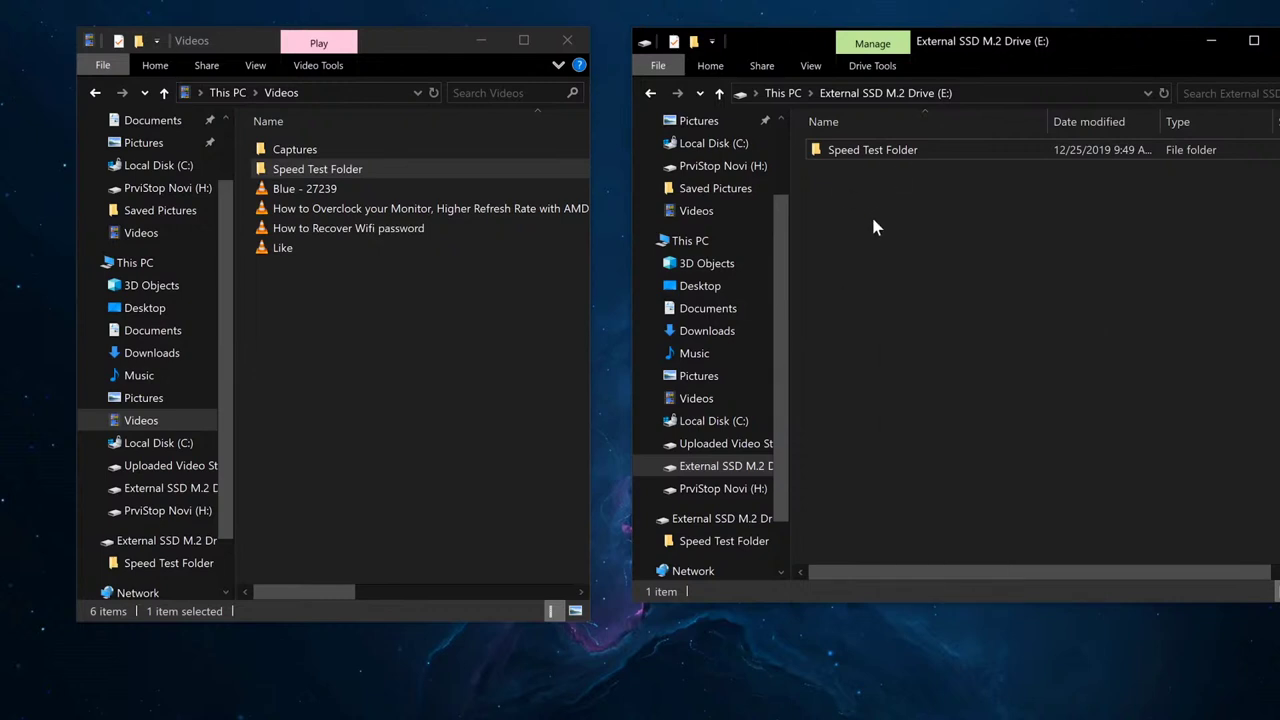
Duplicate Speed Test Folder within External SSD M.2 Drive (E:) by copying it and pasting it into the same drive.
click(904, 150)
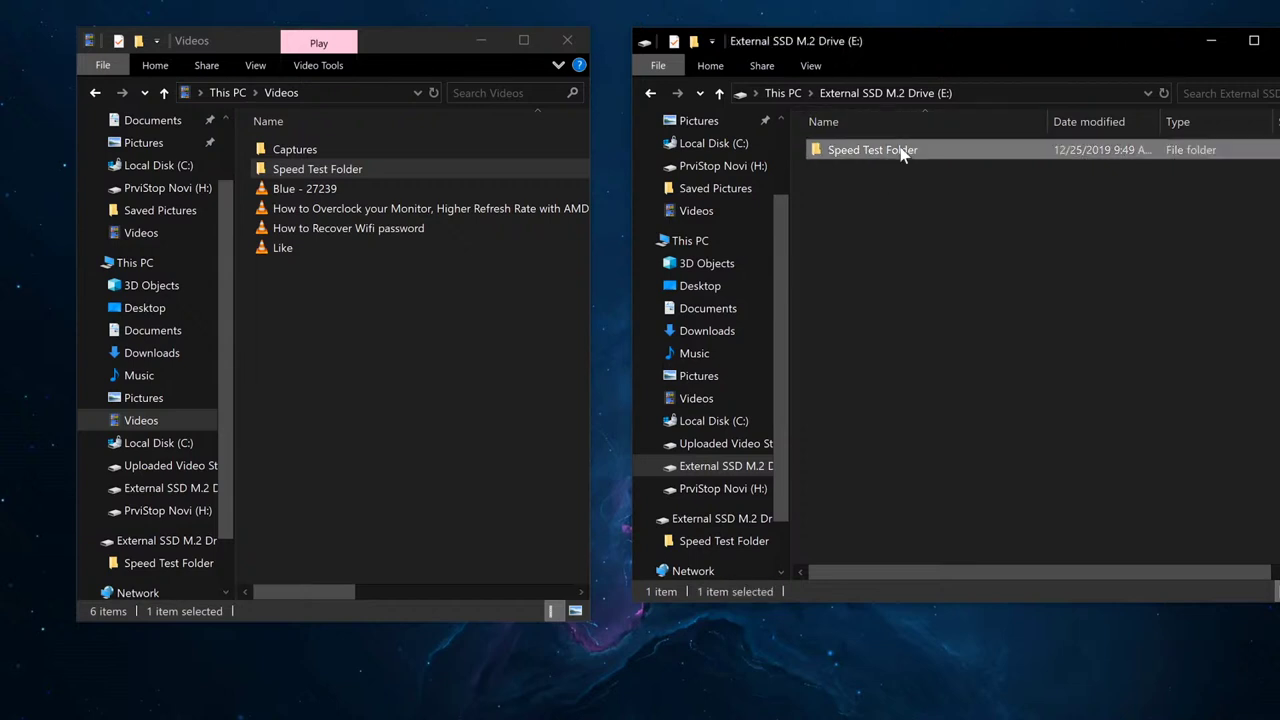
right_click(904, 150)
click(960, 508)
right_click(868, 290)
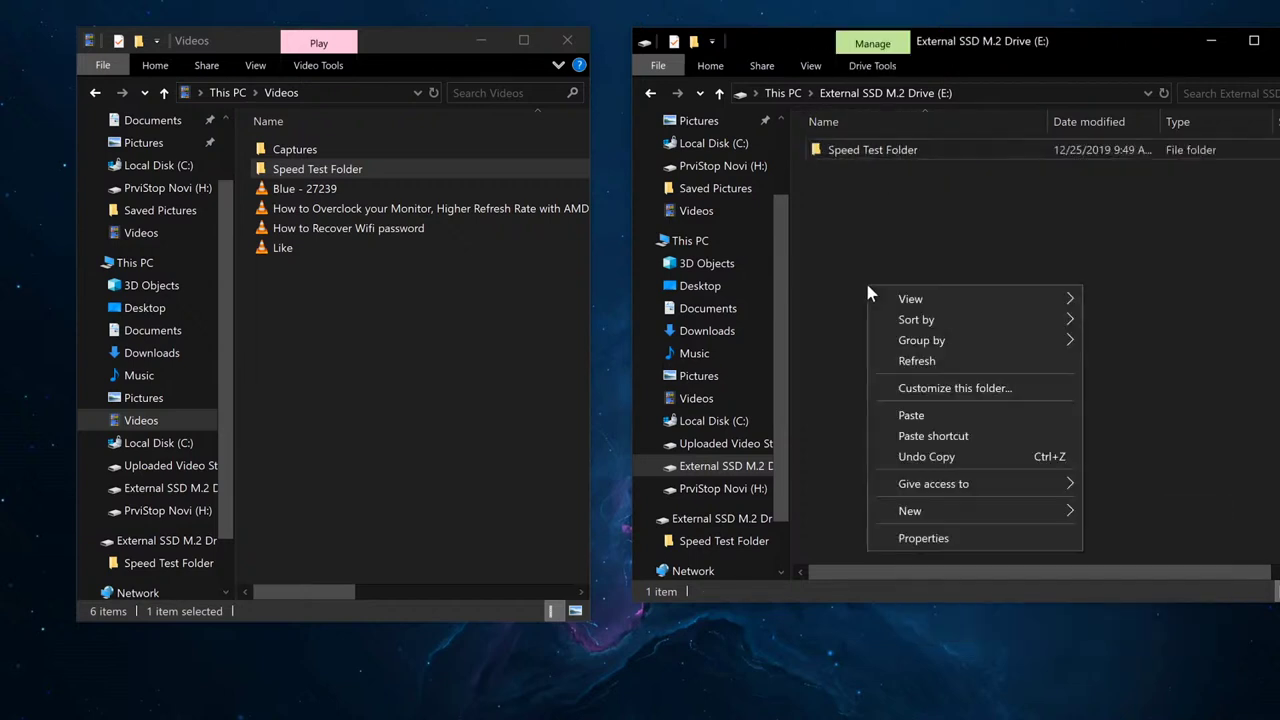
click(912, 415)
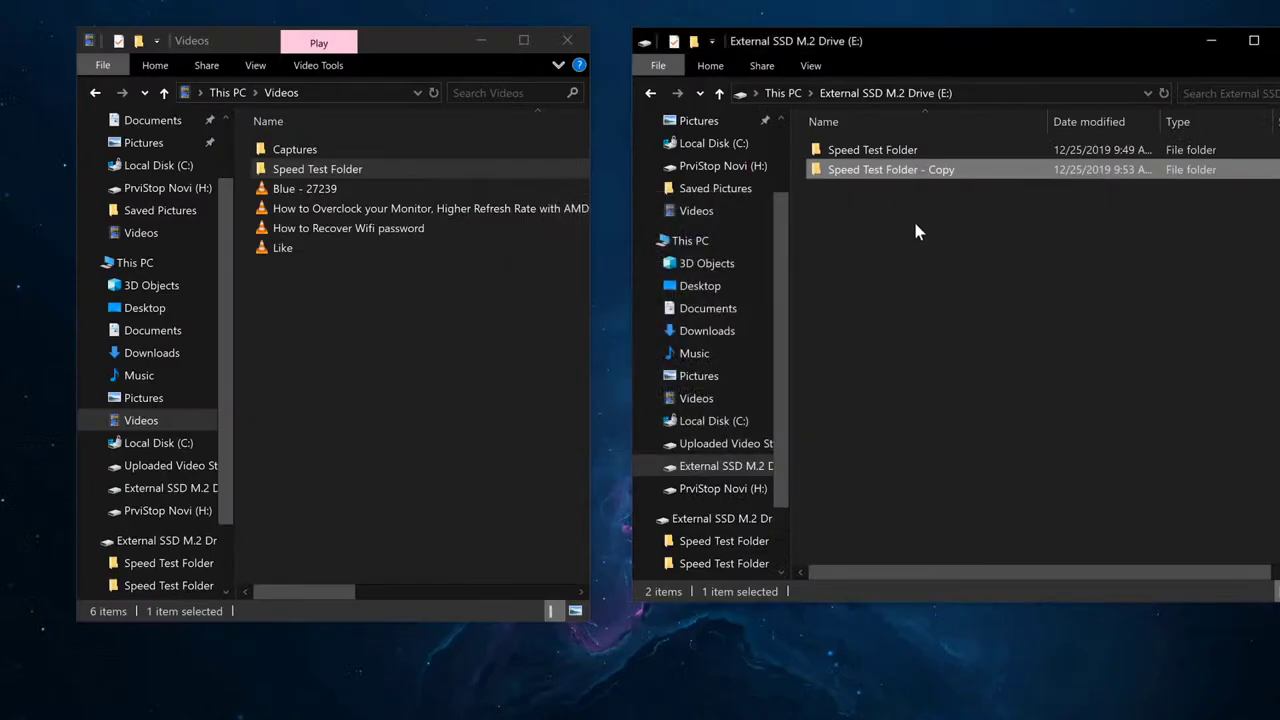
click(917, 232)
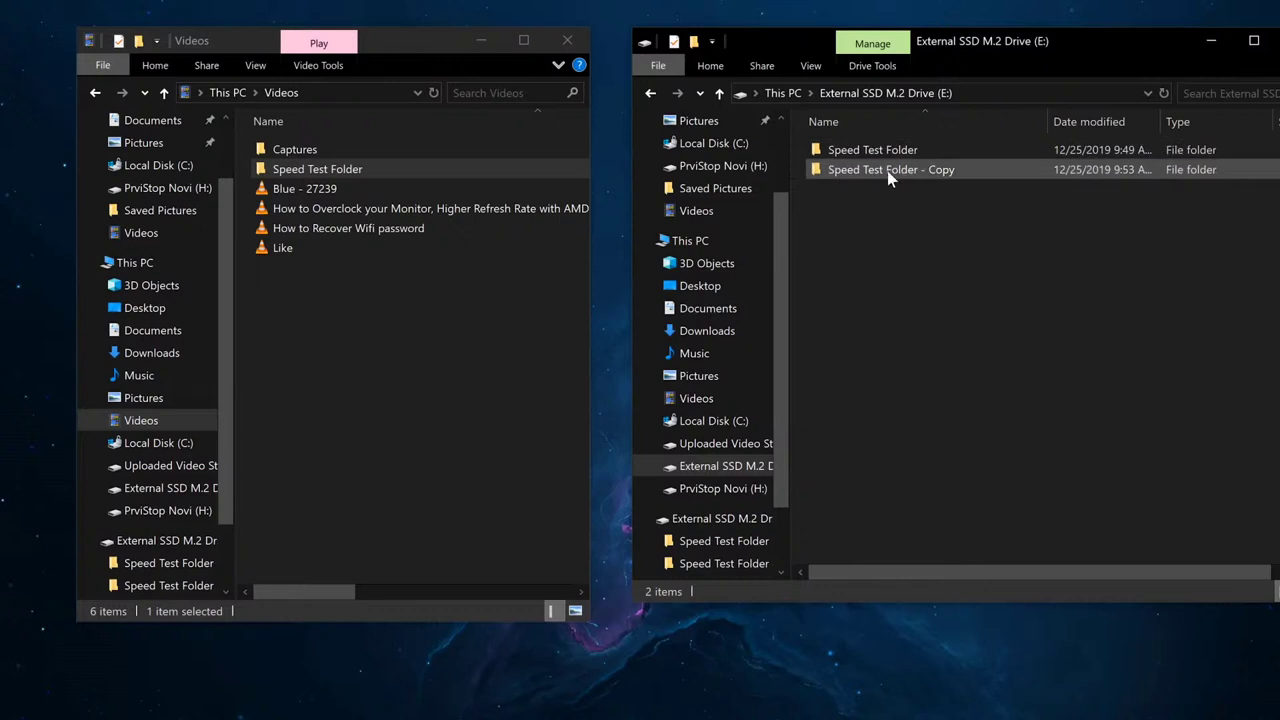
click(456, 282)
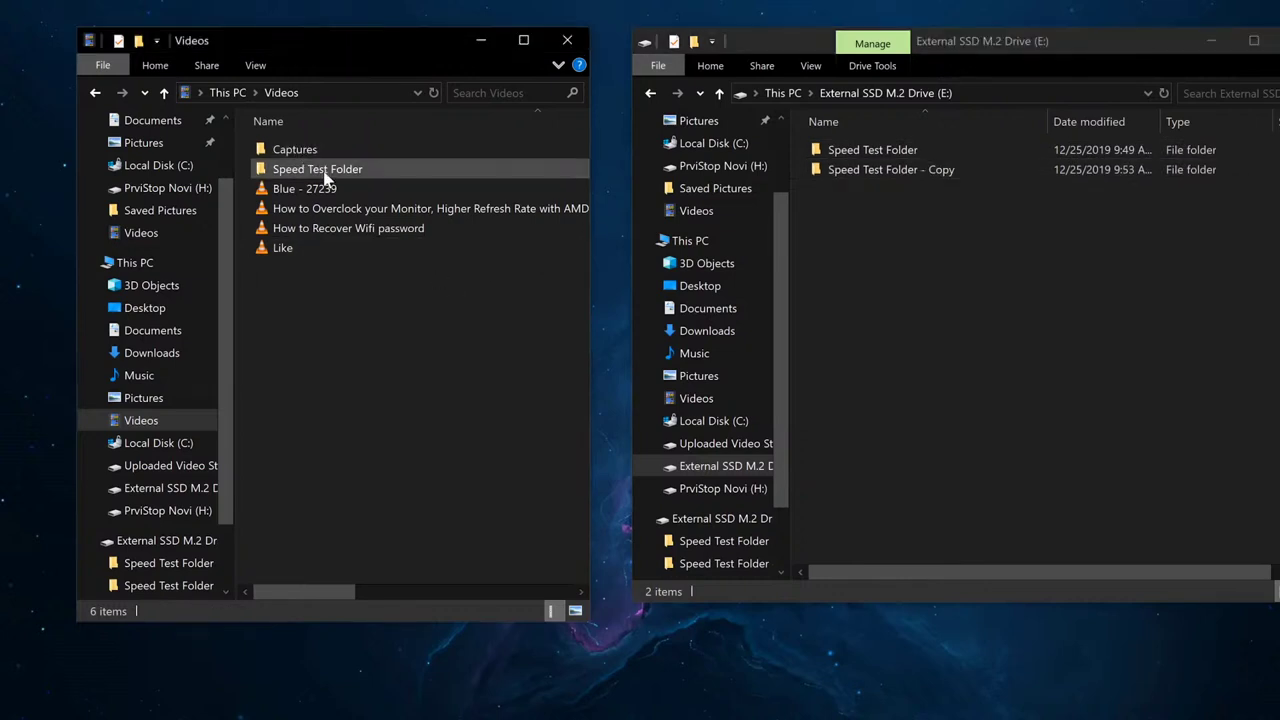
click(919, 259)
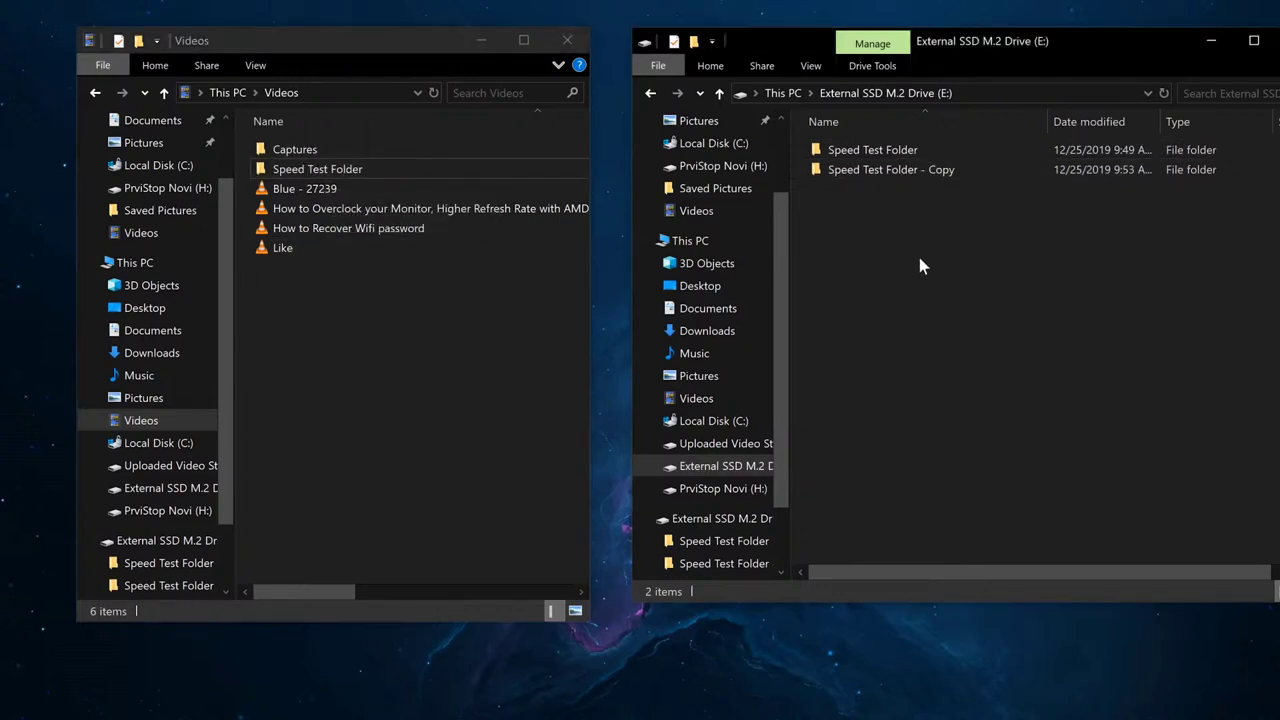
click(928, 176)
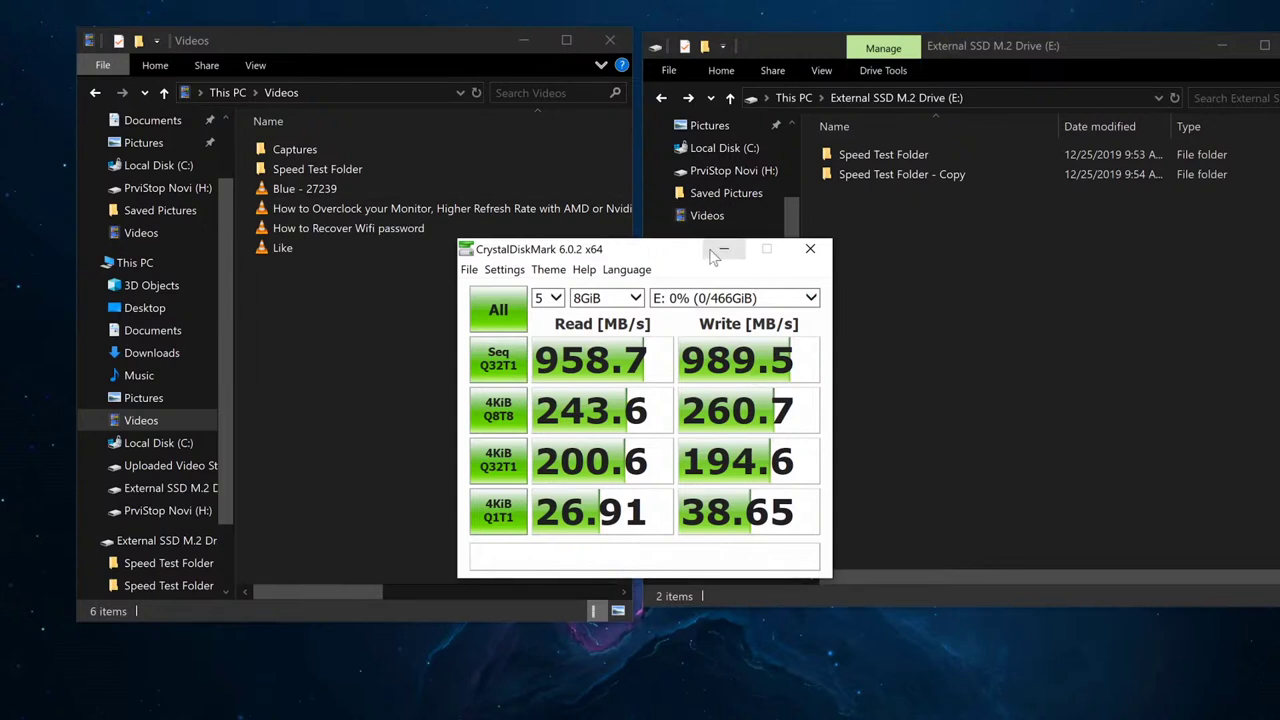
Review the CrystalDiskMark read and write results for drive E:, repositioning the results window over the two folder windows.
drag(622, 258, 613, 278)
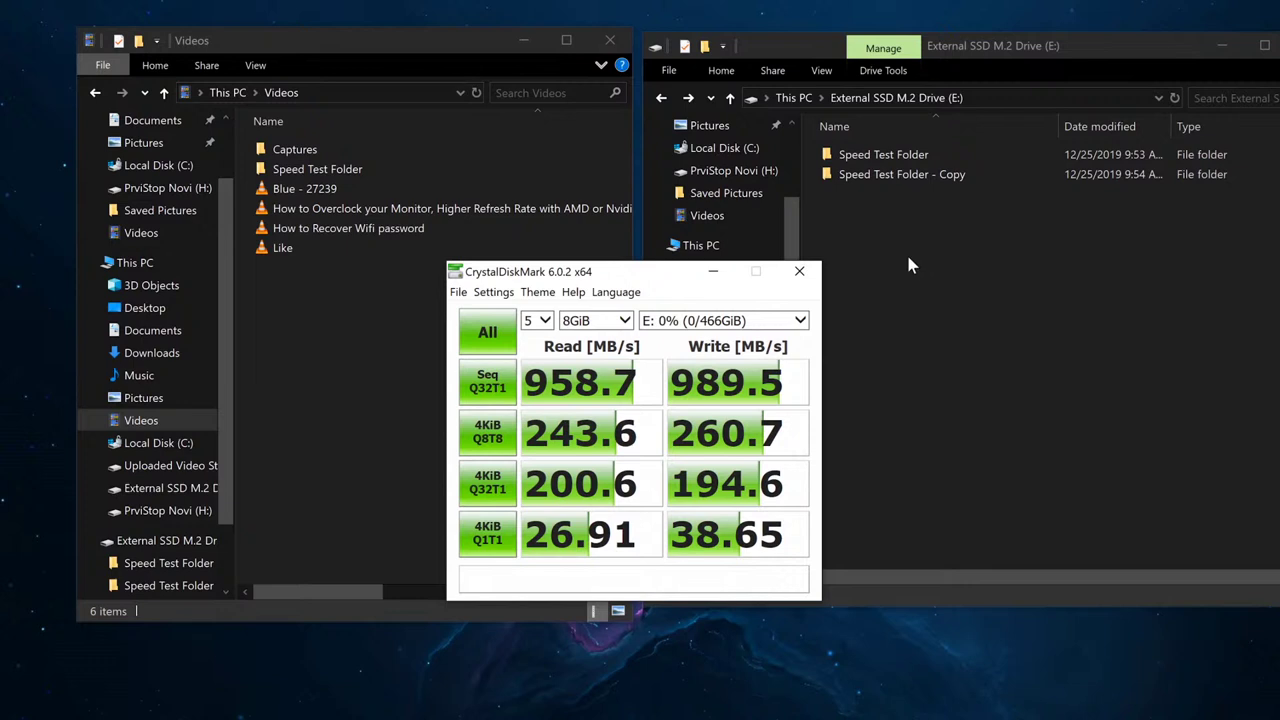
drag(646, 272, 638, 276)
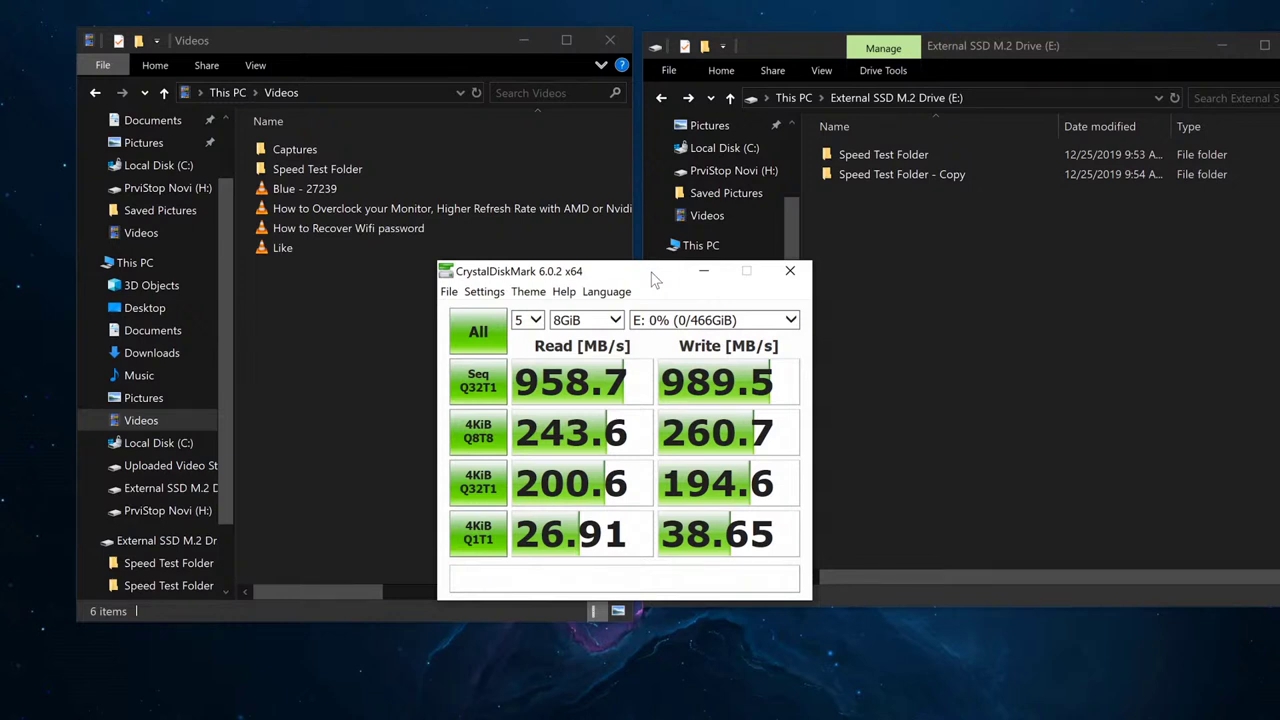
drag(634, 275, 644, 261)
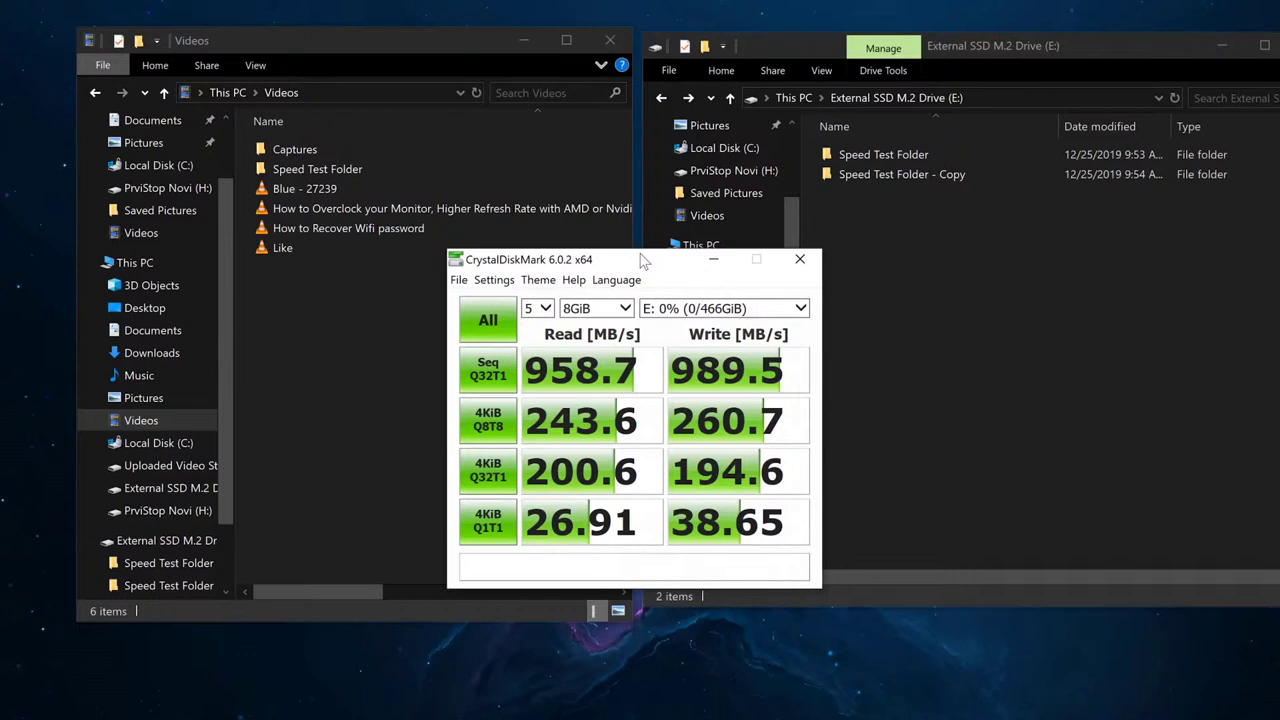
drag(642, 258, 642, 264)
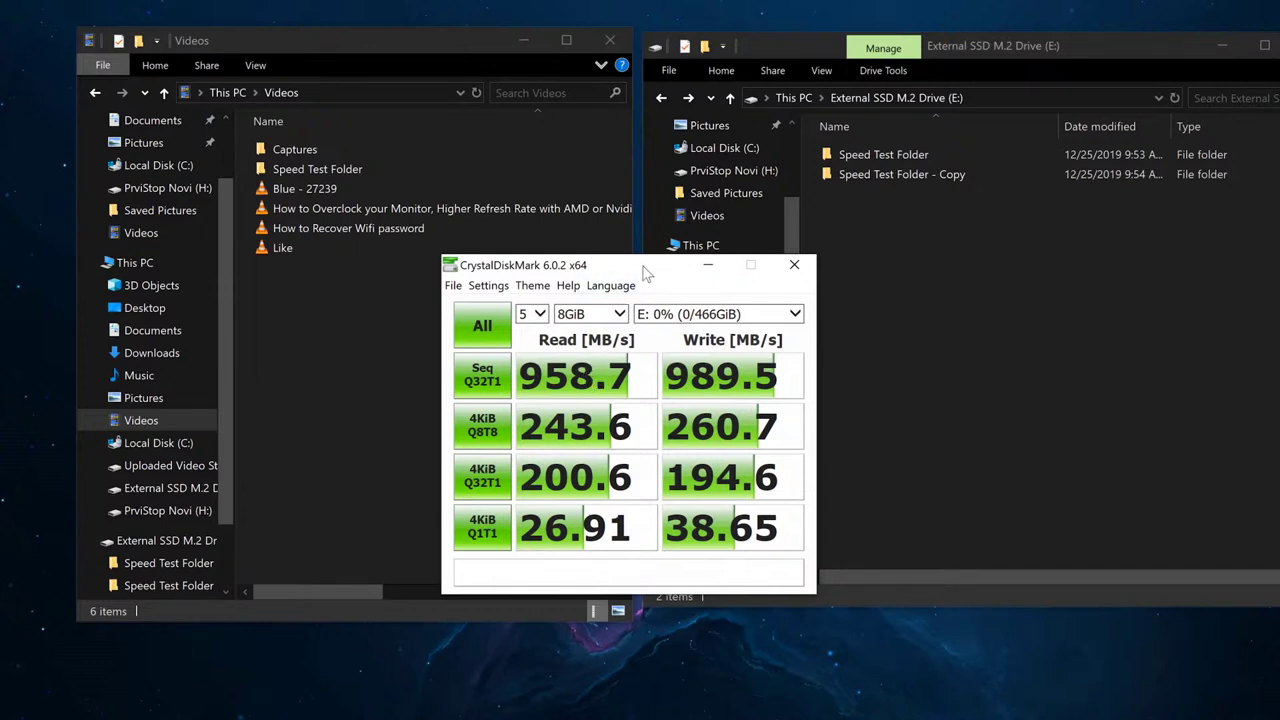
drag(645, 273, 650, 265)
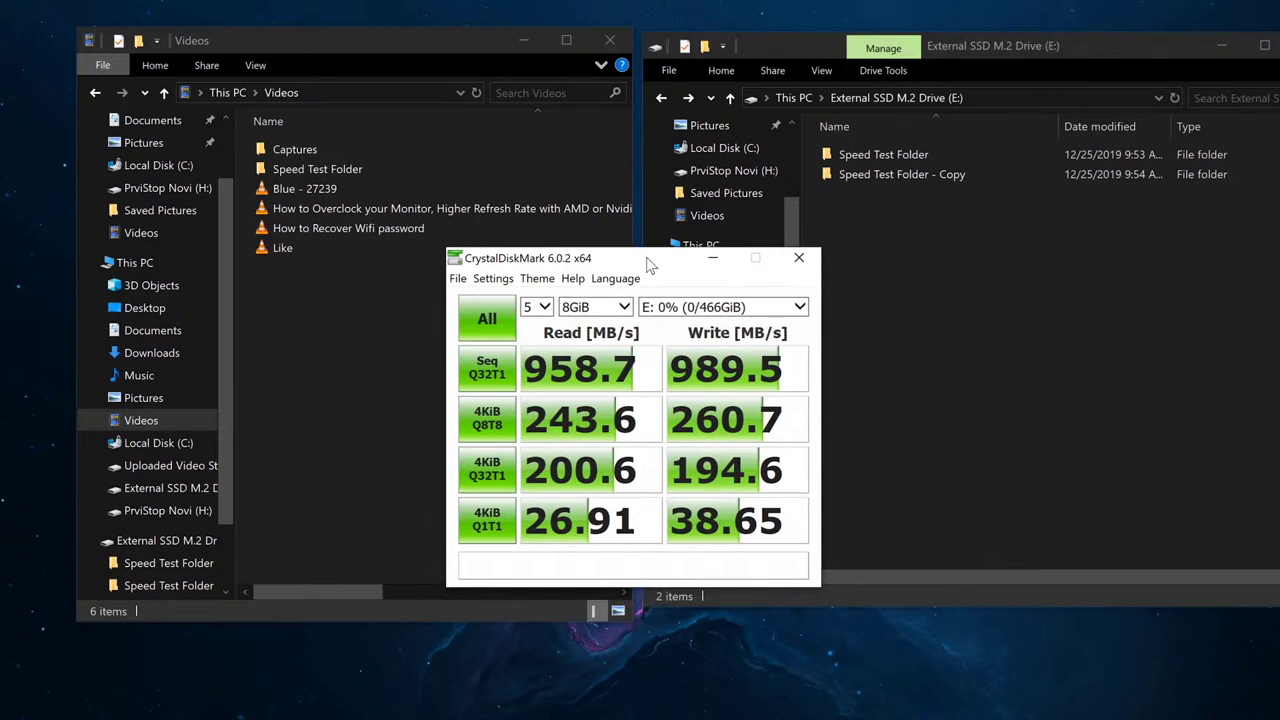
drag(650, 264, 654, 263)
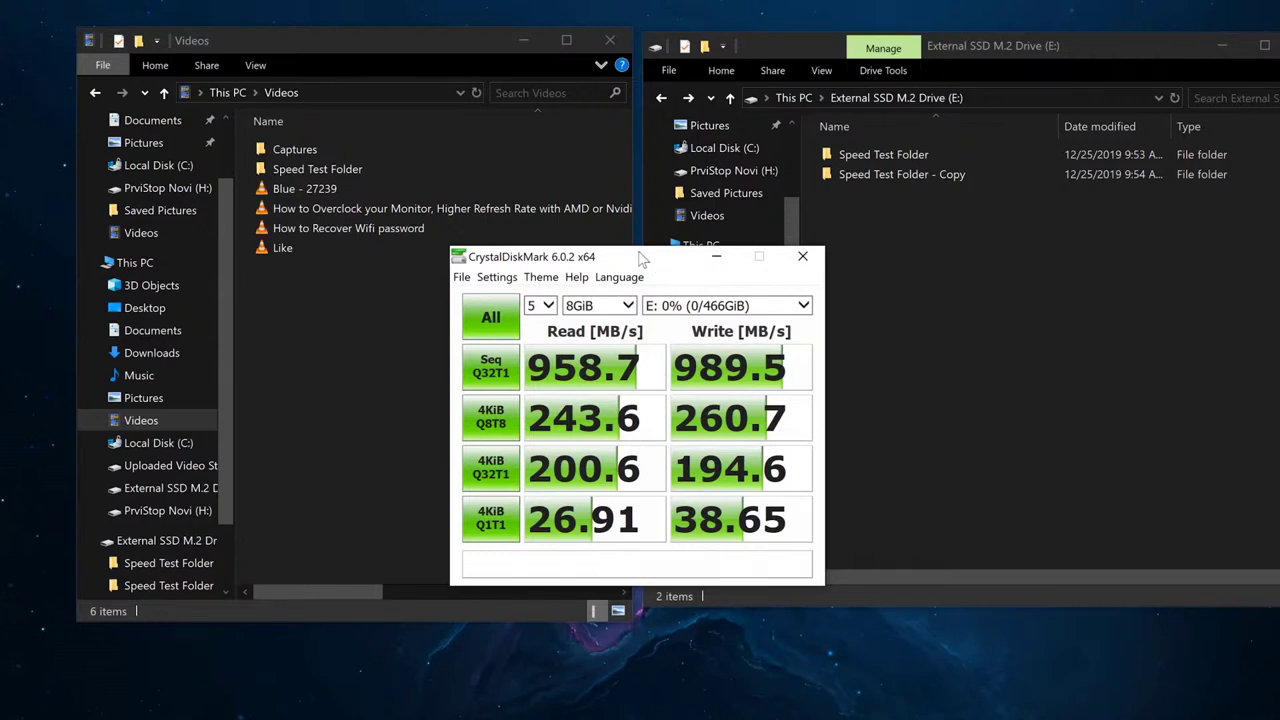
drag(642, 259, 641, 243)
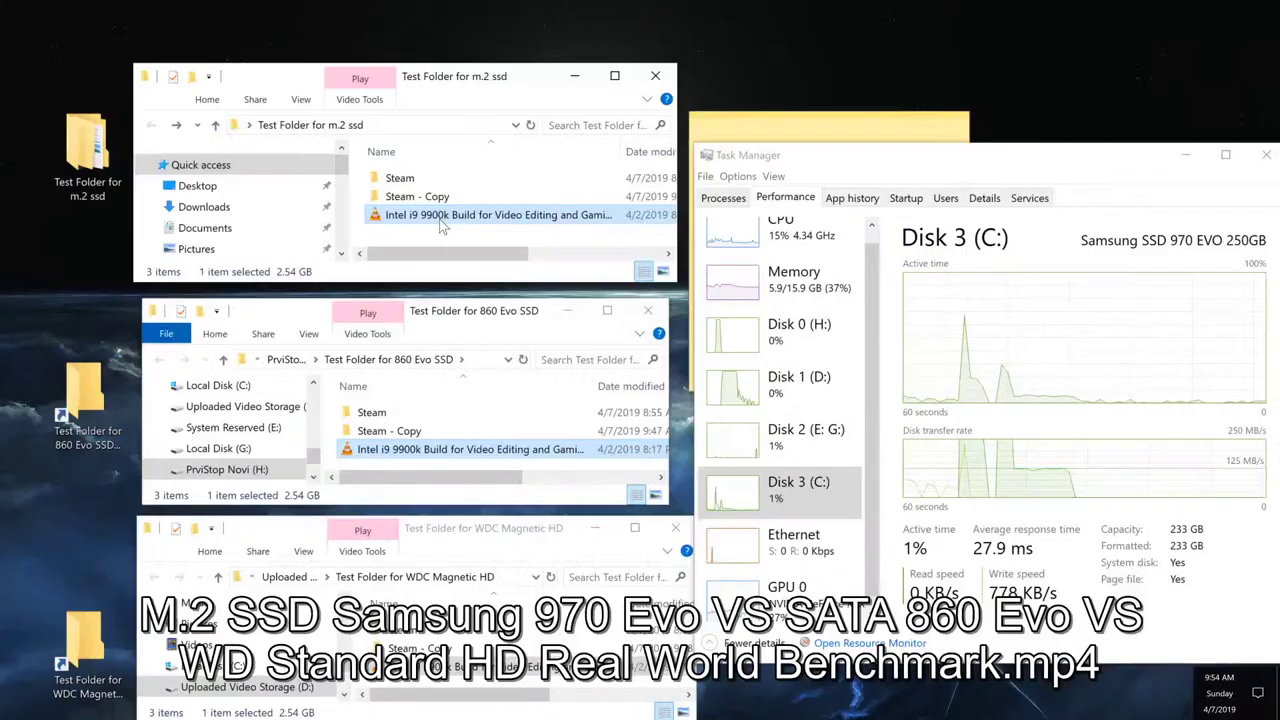
Copy the Intel i9 9900k Build for Video Editing and Gaming video and paste it within Test Folder for m.2 ssd.
right_click(440, 220)
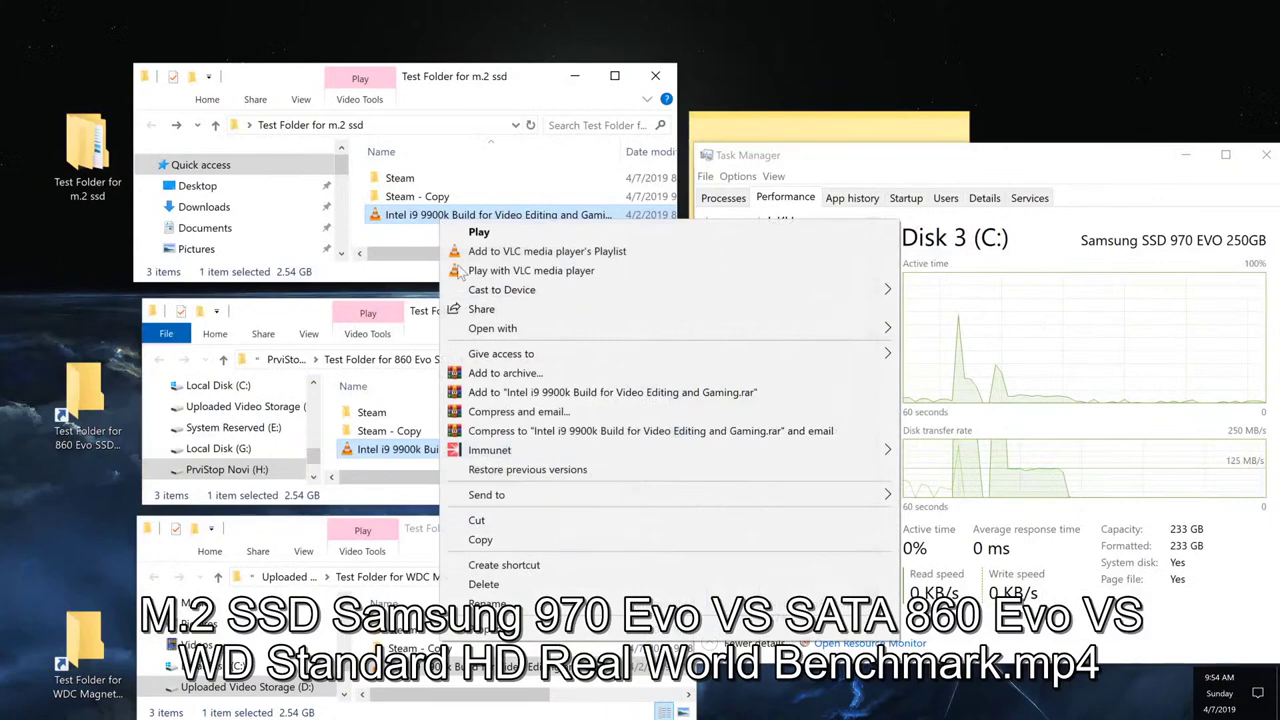
click(480, 540)
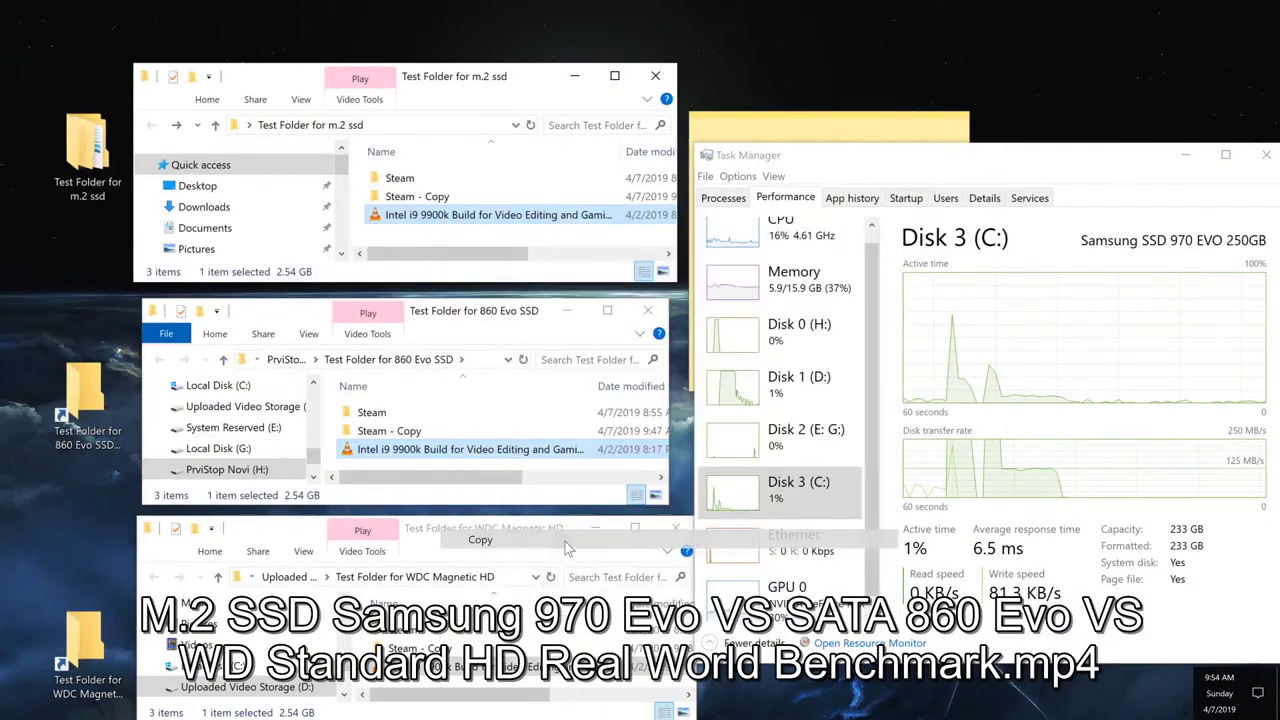
right_click(478, 240)
click(548, 352)
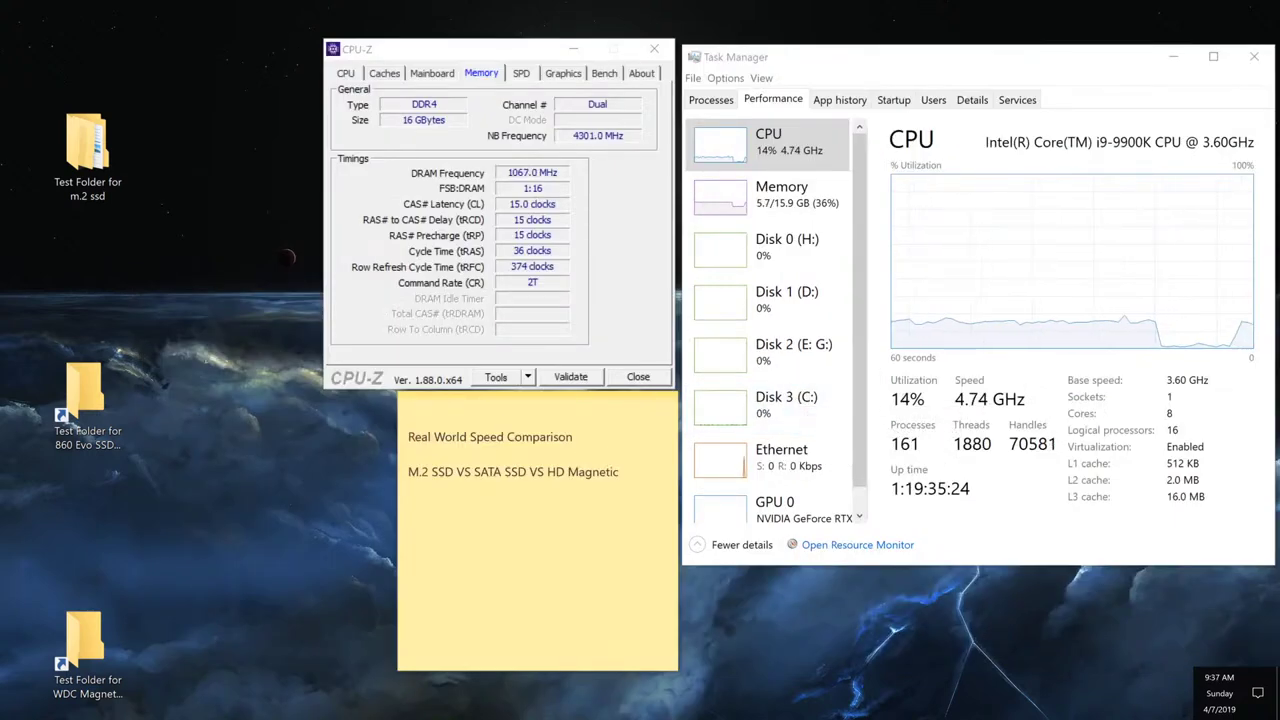
Highlight the heading Real World Speed Comparison in the sticky note.
click(574, 437)
key(ctrl+shift+Left)
key(ctrl+shift+Left)
key(ctrl+shift+Left)
key(ctrl+shift+Left)
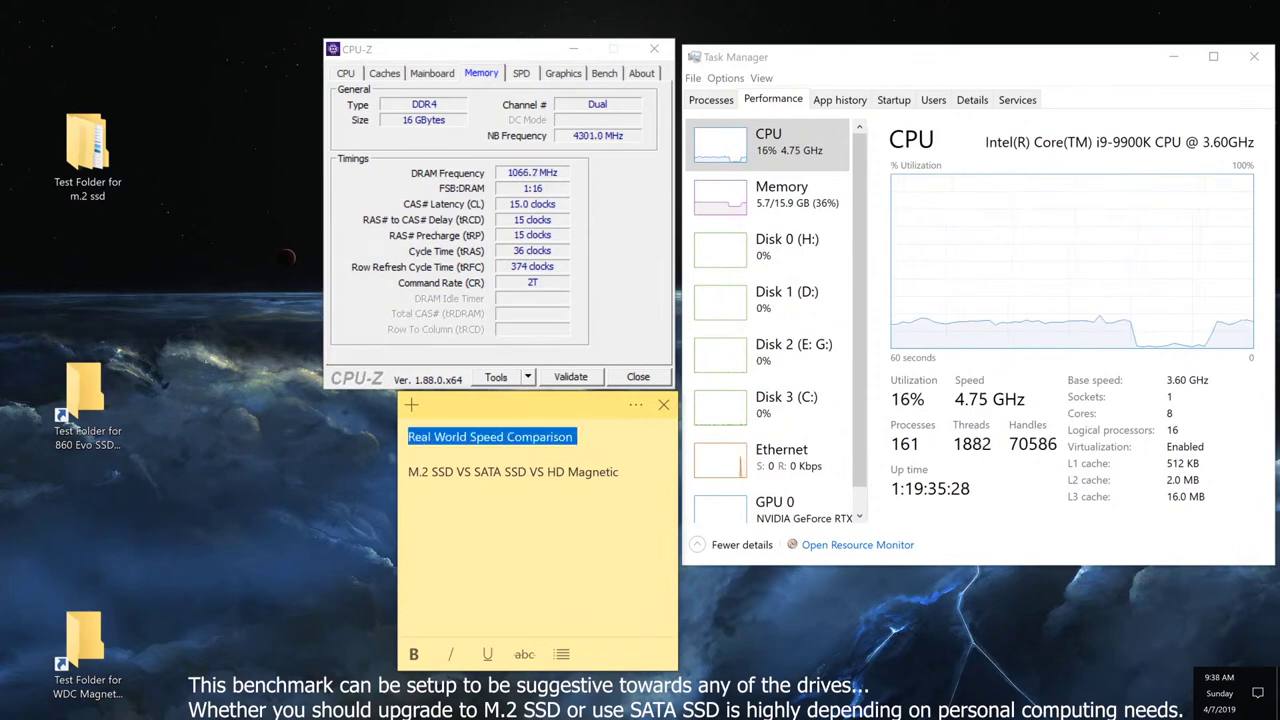
Highlight the compared drive types in turn in the sticky note's line M.2 SSD VS SATA SSD VS HD Magnetic.
click(409, 454)
key(shift+Right)
key(shift+Right)
key(shift+Right)
key(shift+Right)
key(shift+Right)
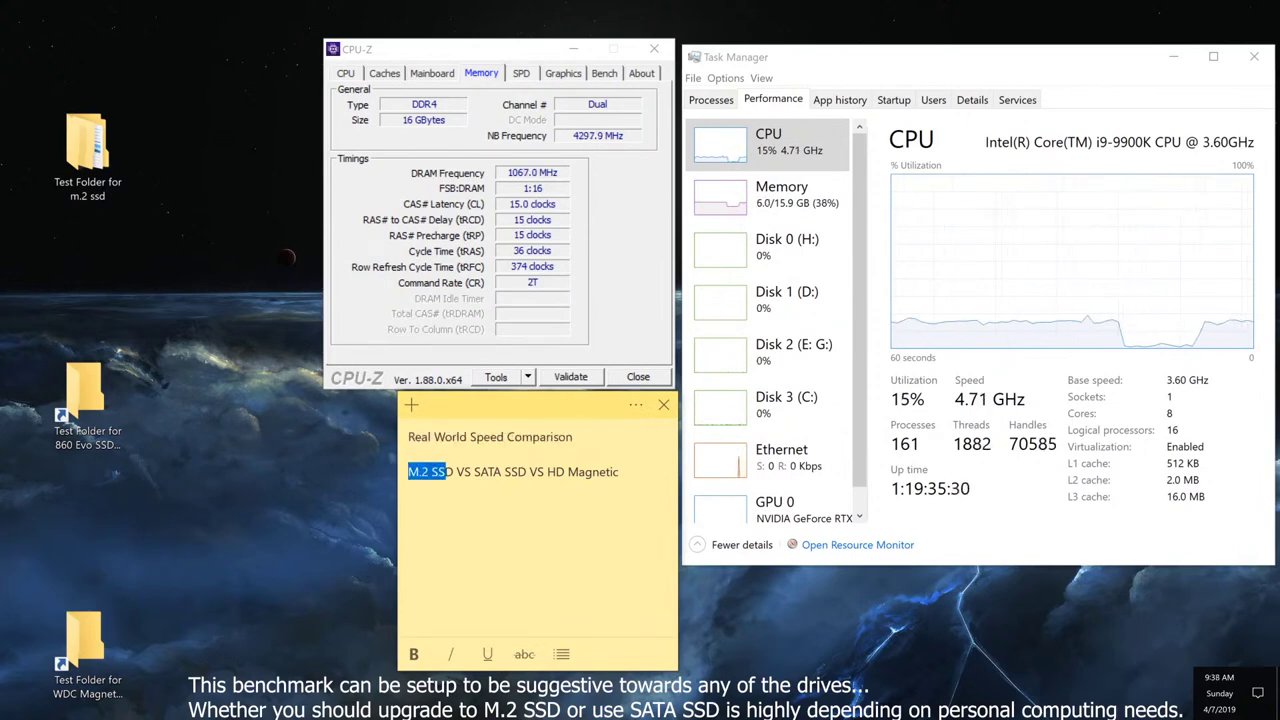
click(502, 471)
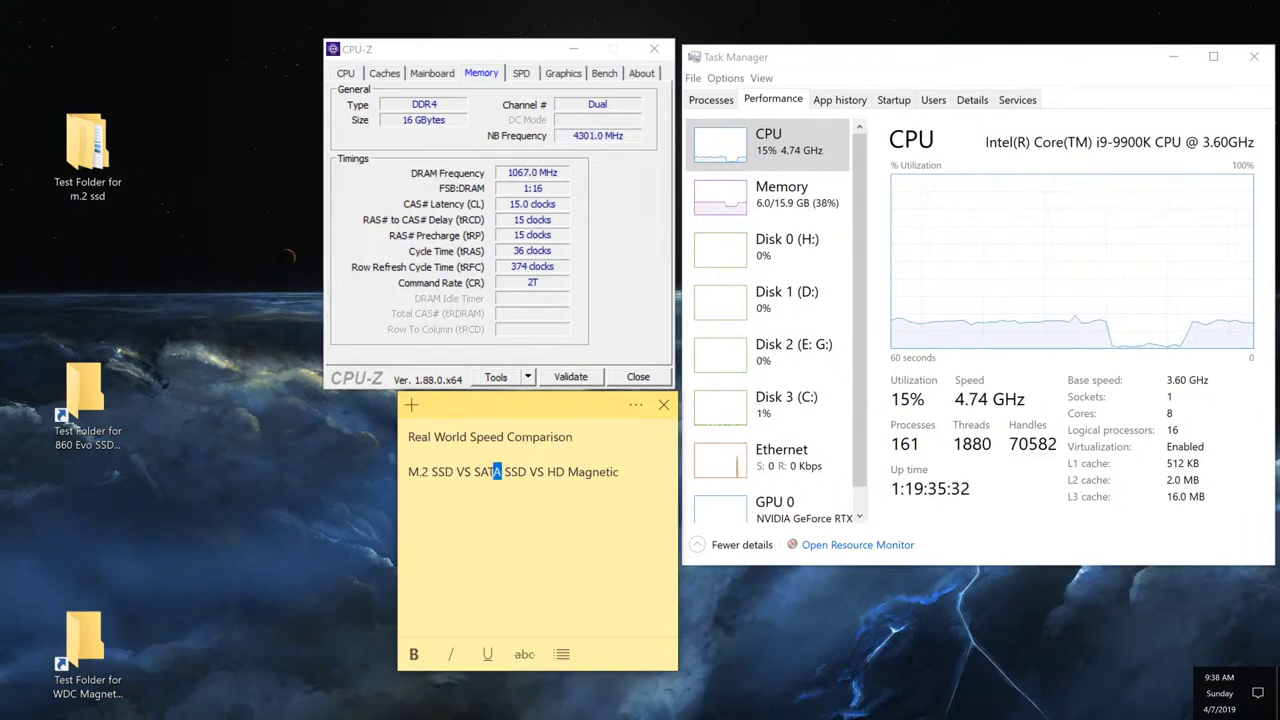
key(shift+Left)
key(Right)
key(ctrl+Right)
key(ctrl+Right)
key(ctrl+shift+Left)
key(ctrl+shift+Left)
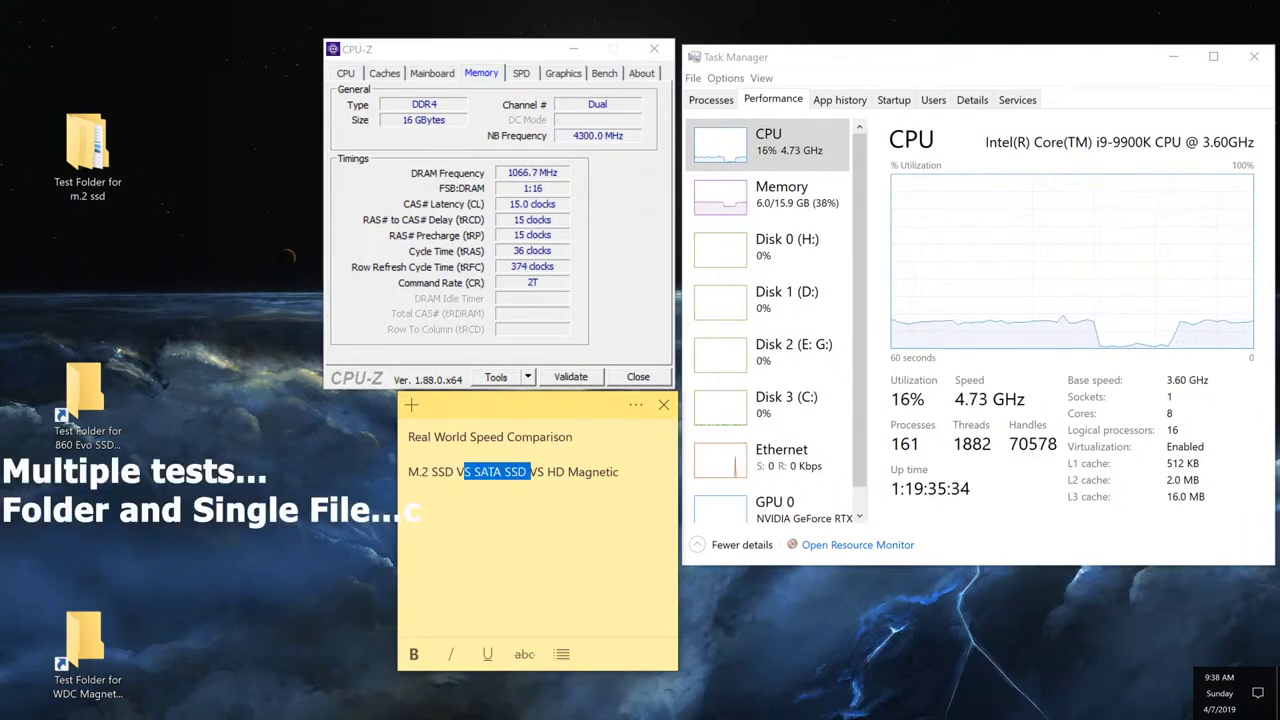
key(Right)
key(ctrl+shift+Right)
key(ctrl+shift+Right)
key(ctrl+shift+Right)
key(Left)
key(ctrl+Left)
key(ctrl+Left)
key(ctrl+Left)
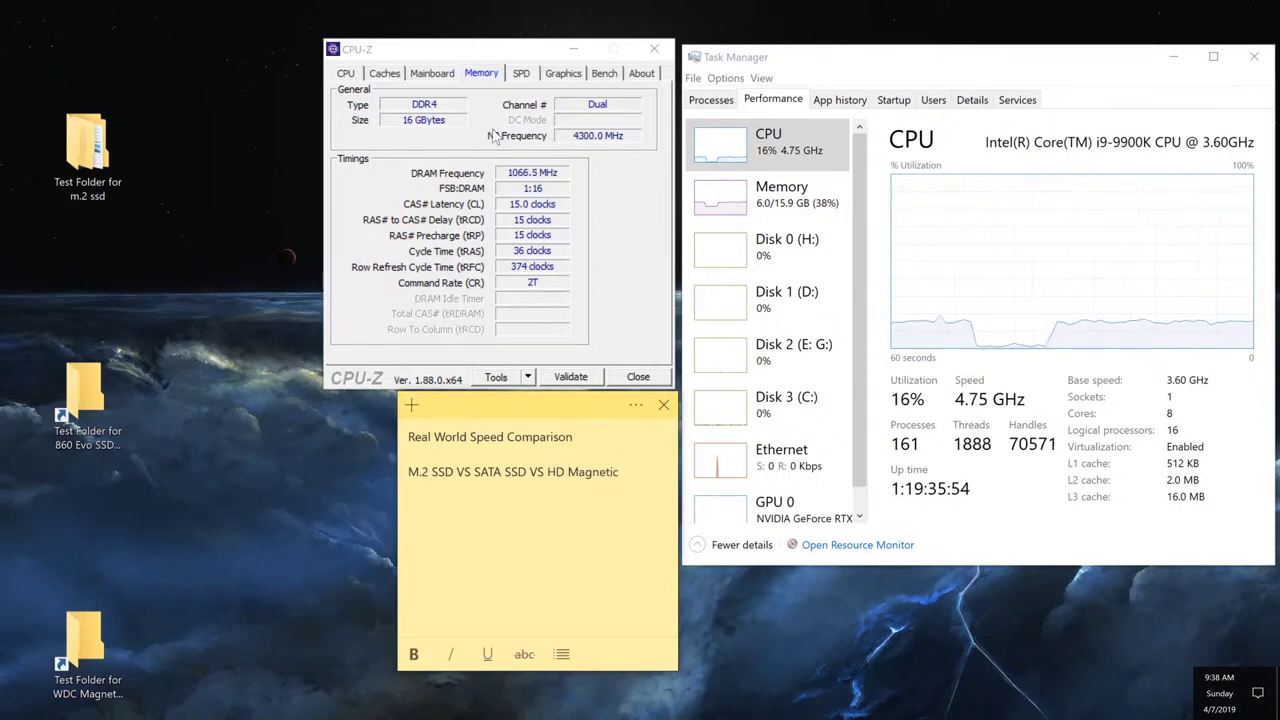
Check the processor details and the memory details in CPU-Z.
click(345, 74)
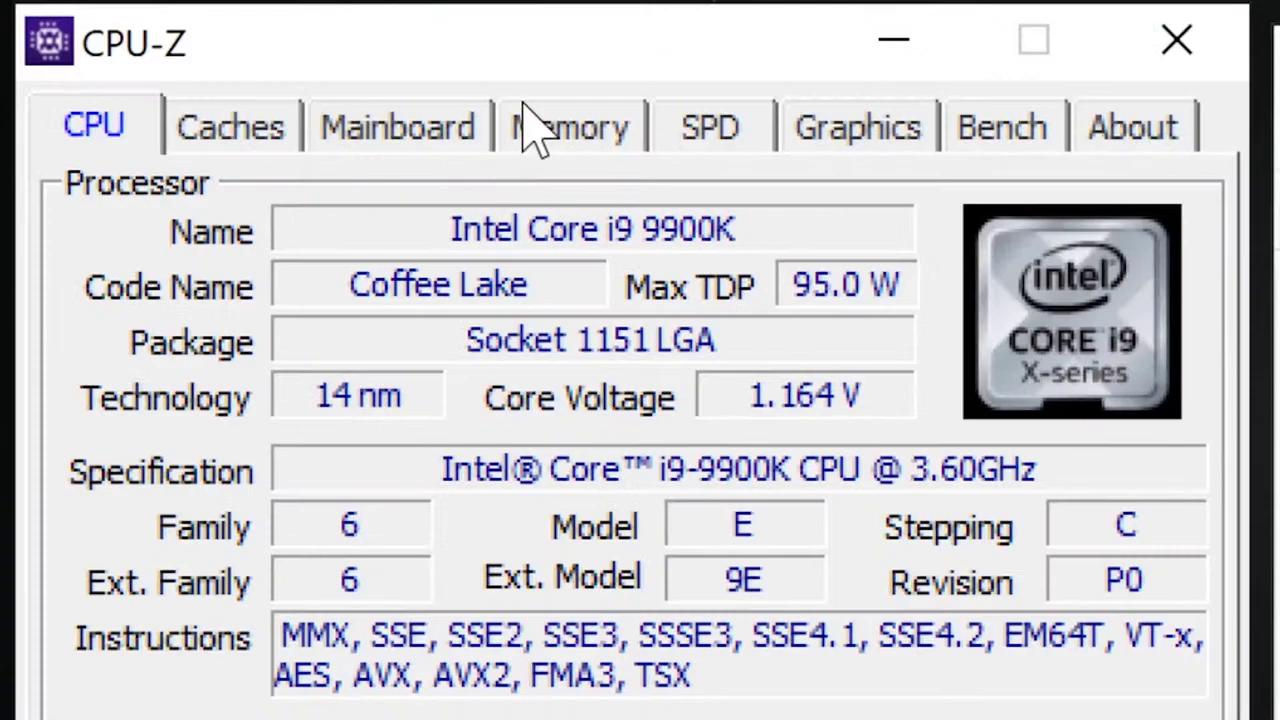
click(490, 110)
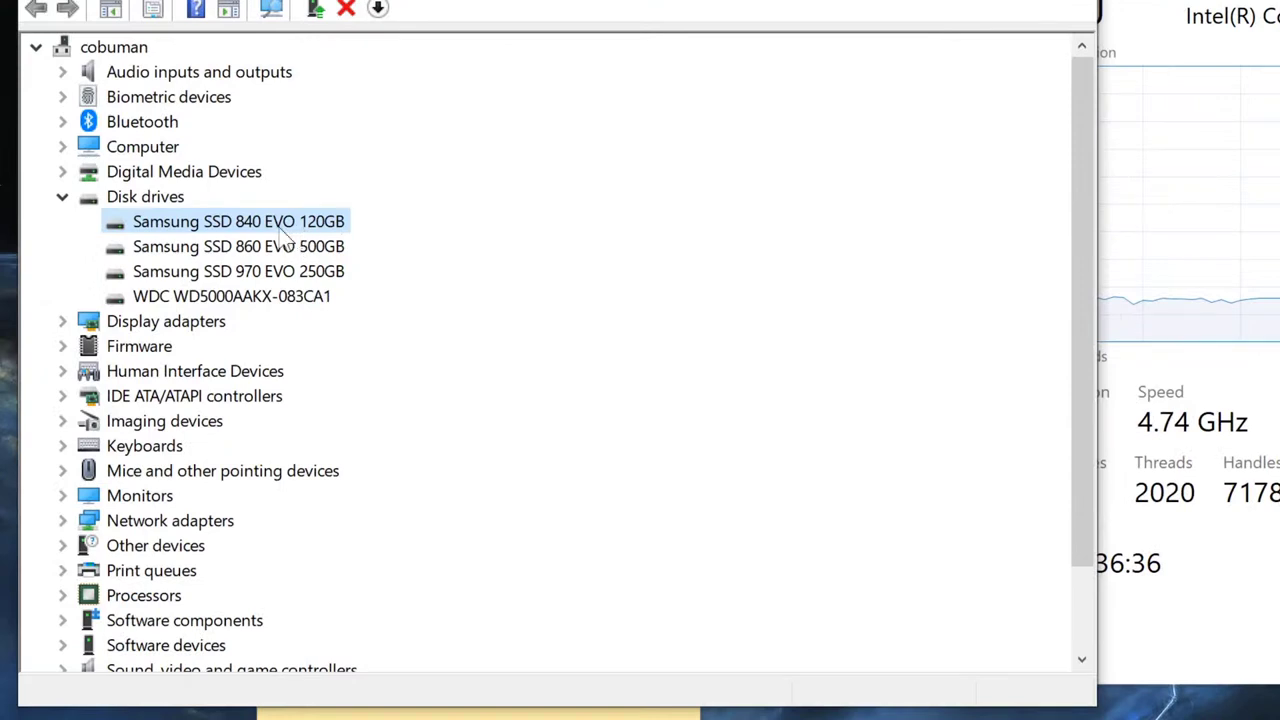
Point out the Samsung SSD 860 EVO 500GB, Samsung SSD 970 EVO 250GB and WDC WD5000AAKX-083CA1 disk drives, and minimize Device Manager.
click(272, 256)
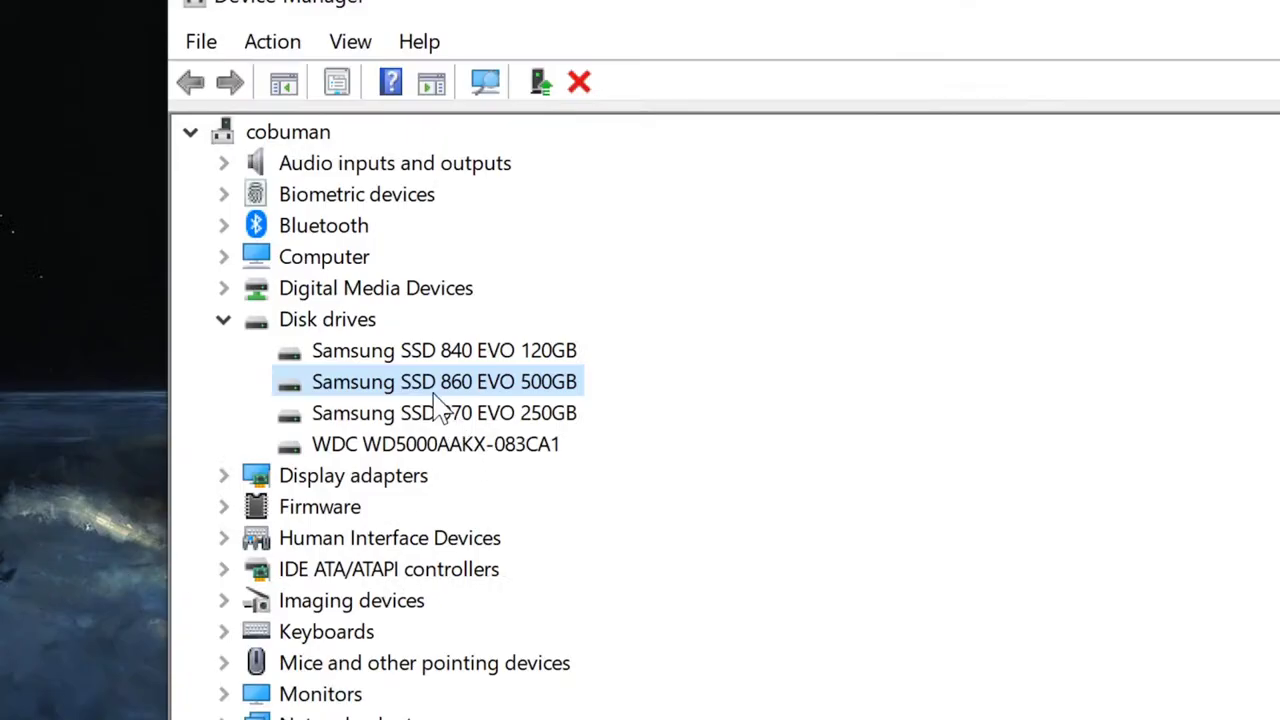
click(360, 304)
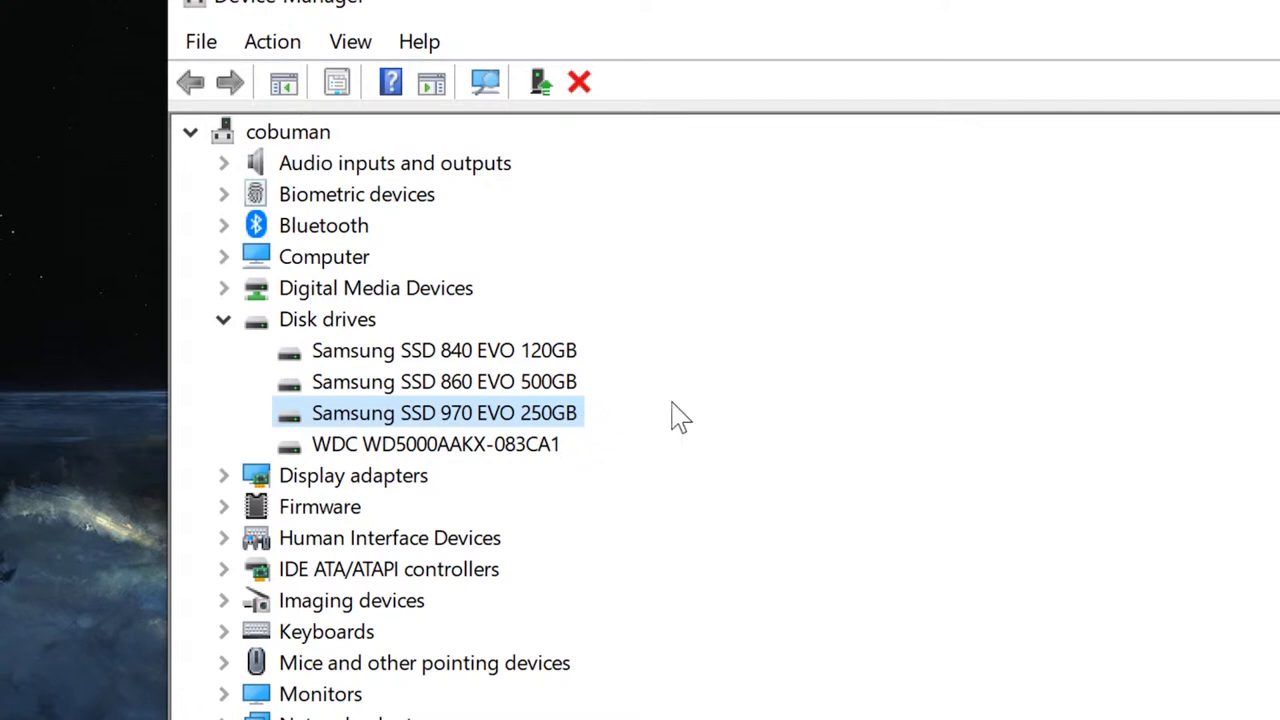
click(445, 440)
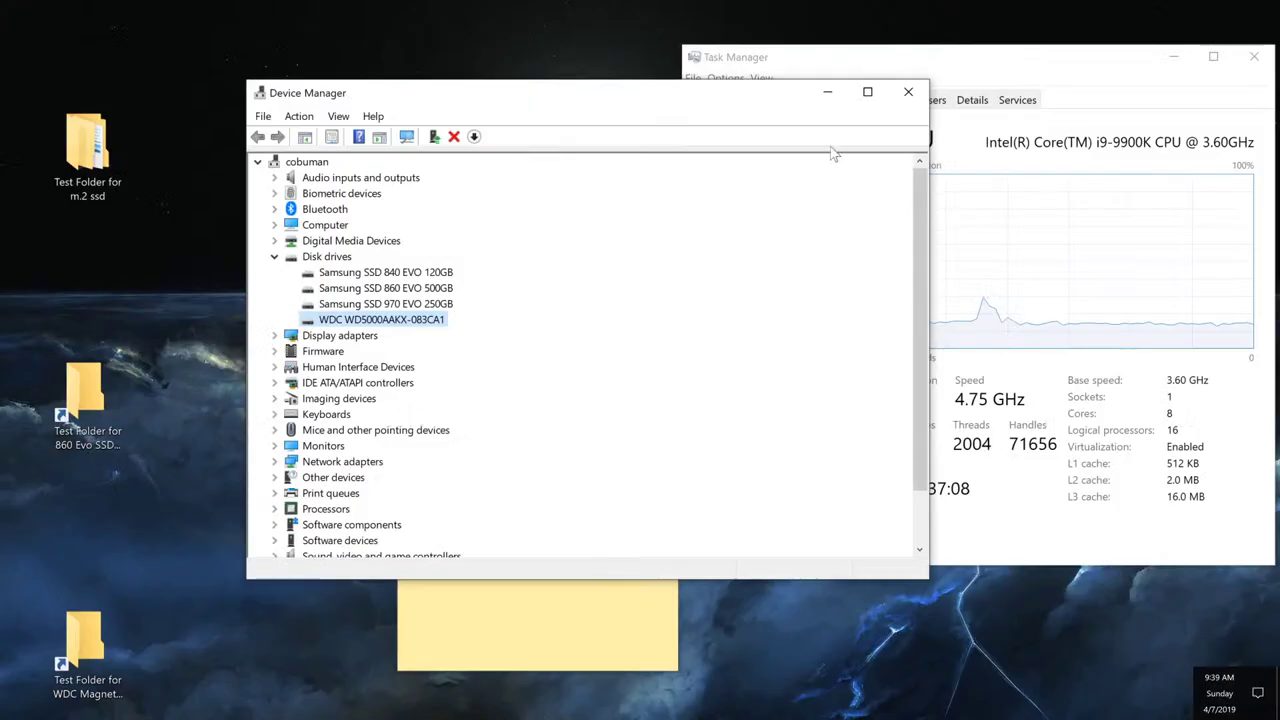
click(828, 96)
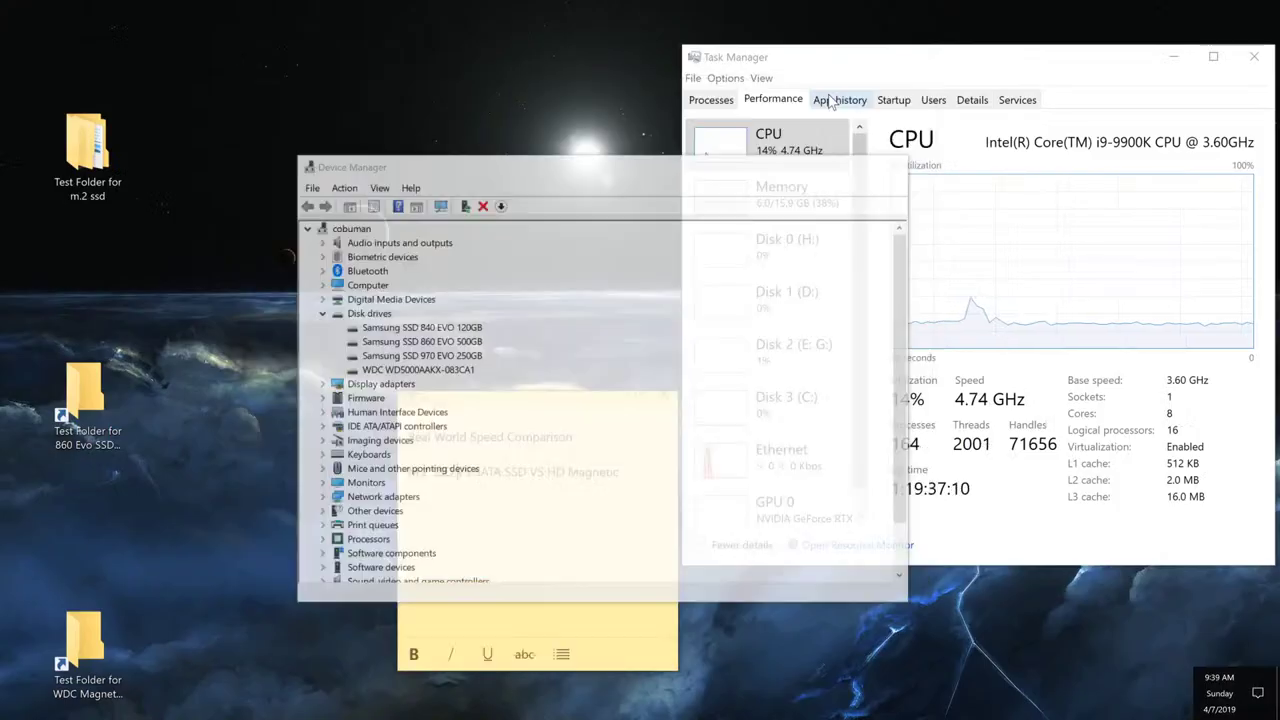
Shift the Task Manager window slightly and open the test folders for m.2 ssd, 860 Evo SSD and WDC Magnetic HD.
mouse_move(815, 63)
mouse_down()
mouse_move(758, 72)
mouse_move(810, 72)
mouse_move(800, 82)
mouse_up()
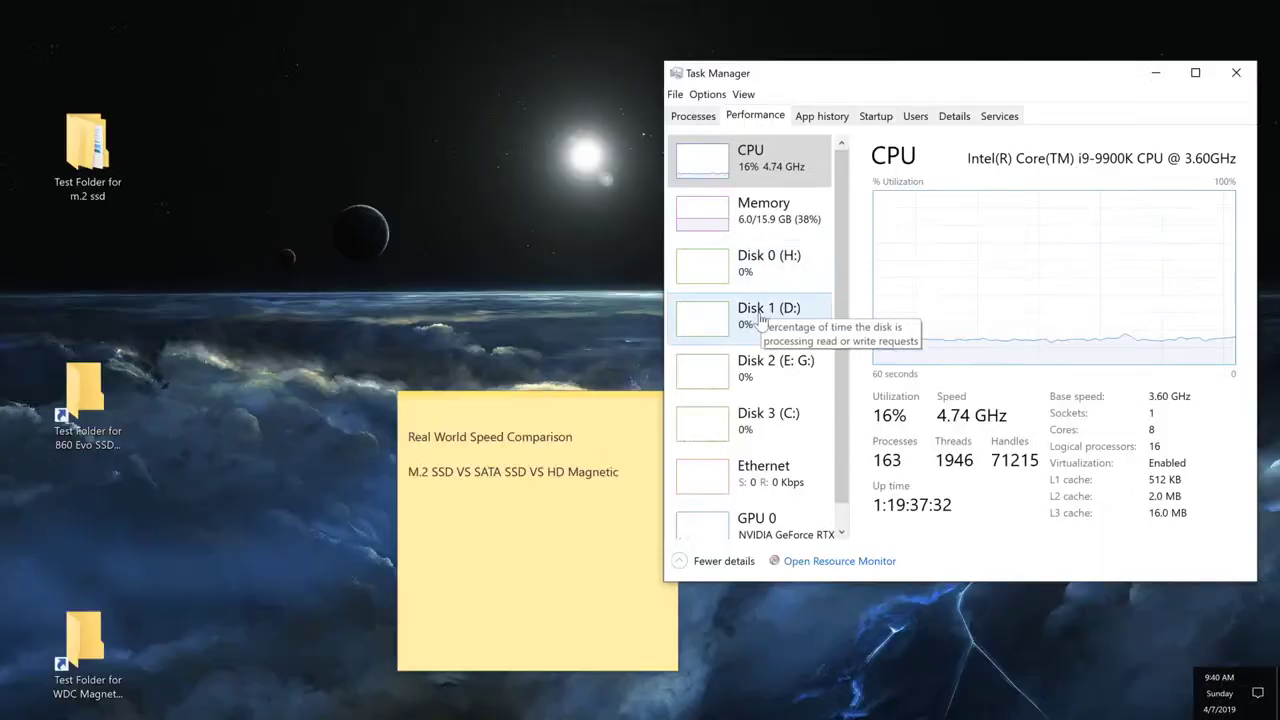
click(97, 155)
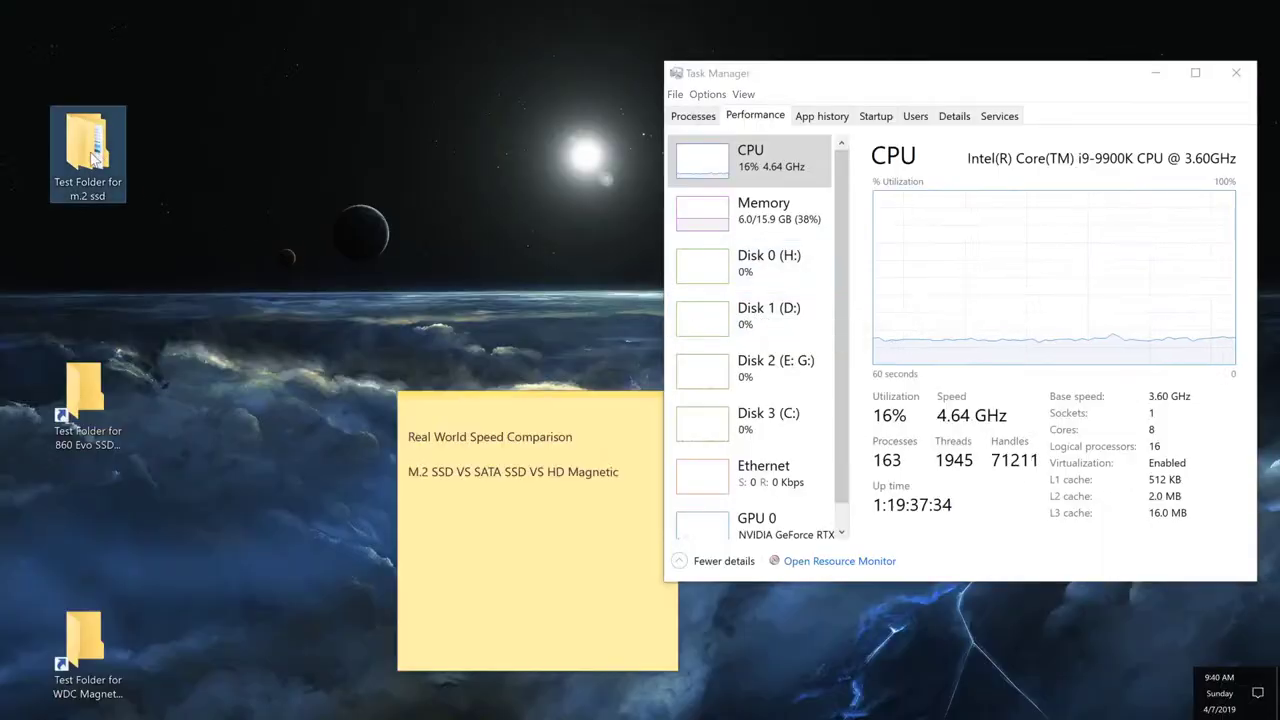
double_click(95, 155)
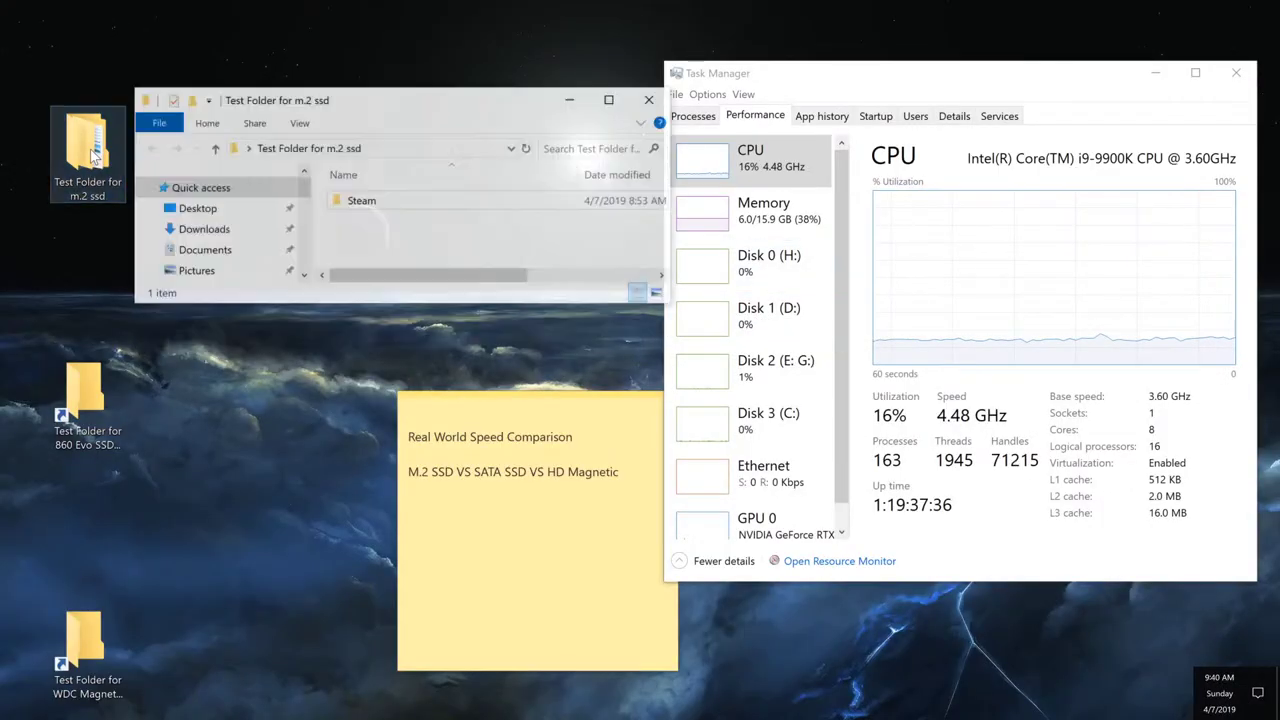
double_click(88, 410)
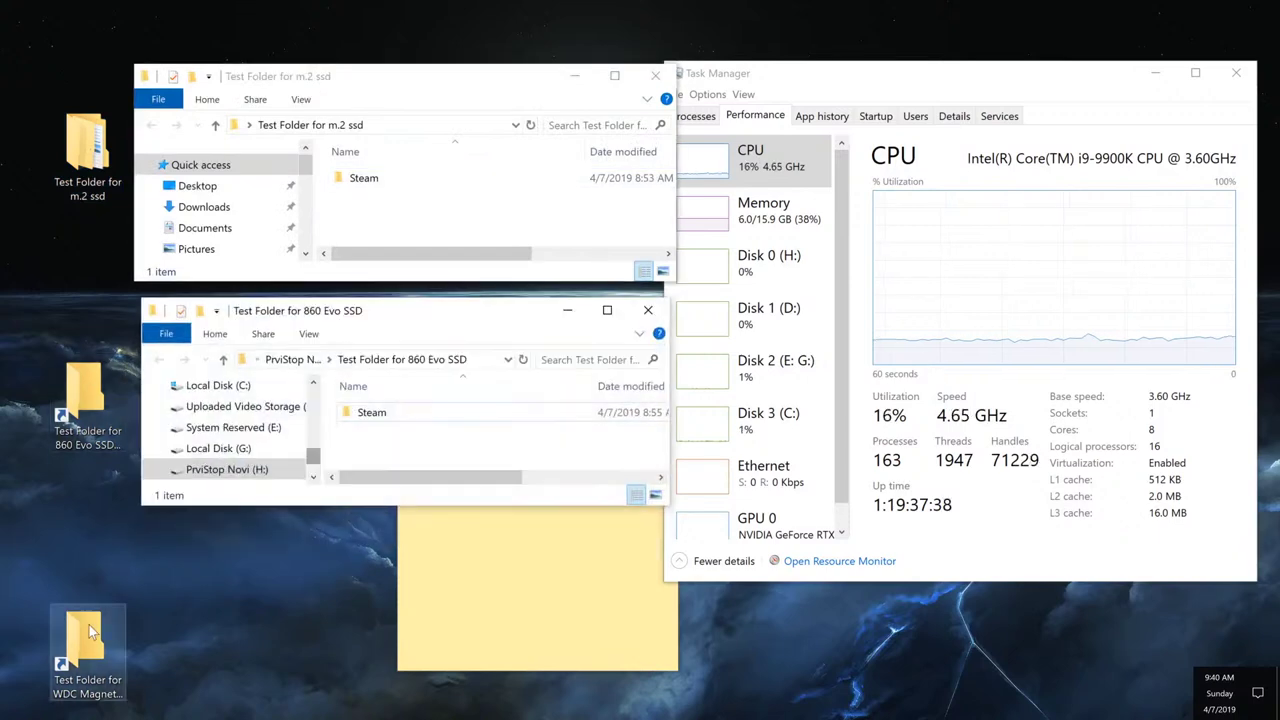
double_click(99, 620)
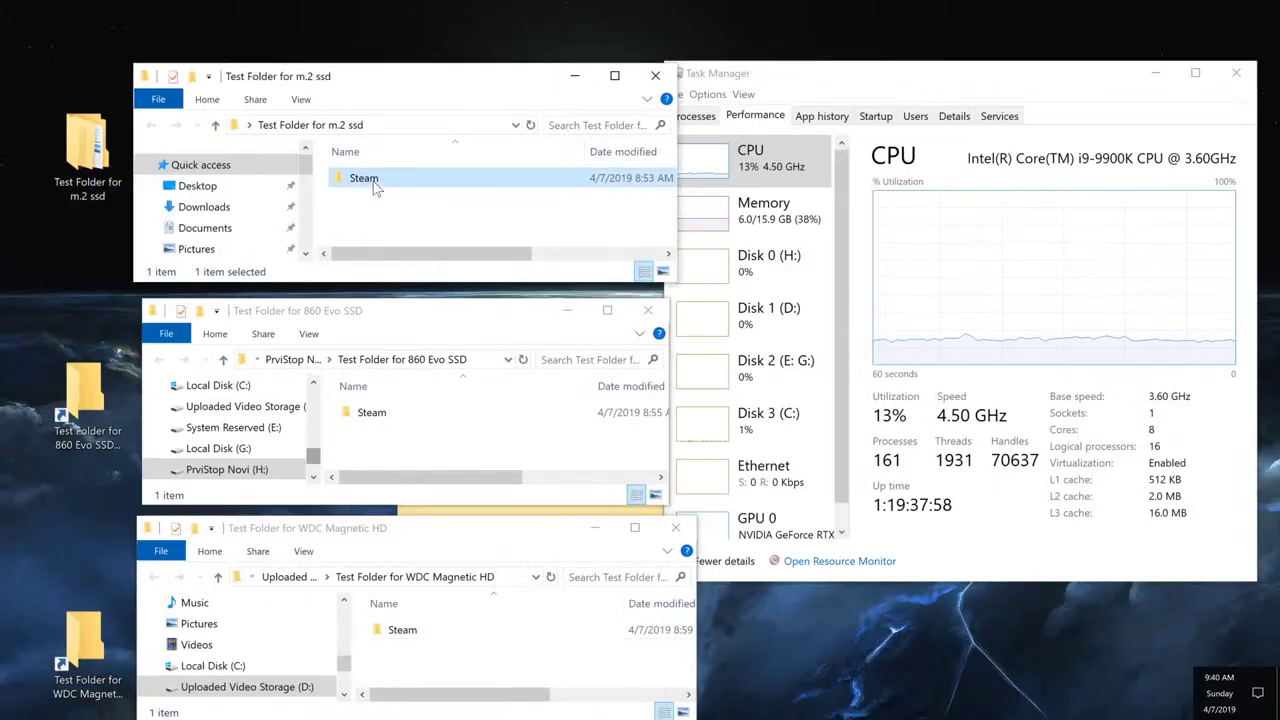
Inspect the Steam folder in each of the three test folders, including its properties on the WDC Magnetic HD.
mouse_move(370, 182)
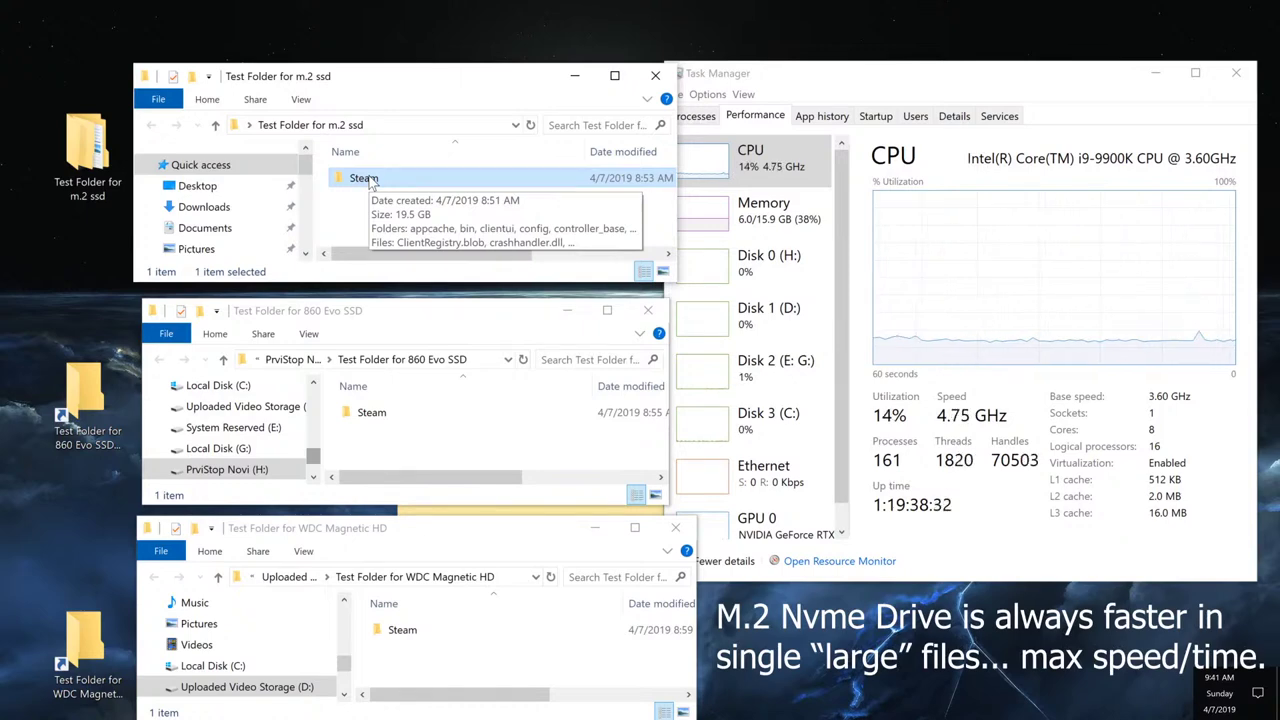
click(404, 332)
click(372, 414)
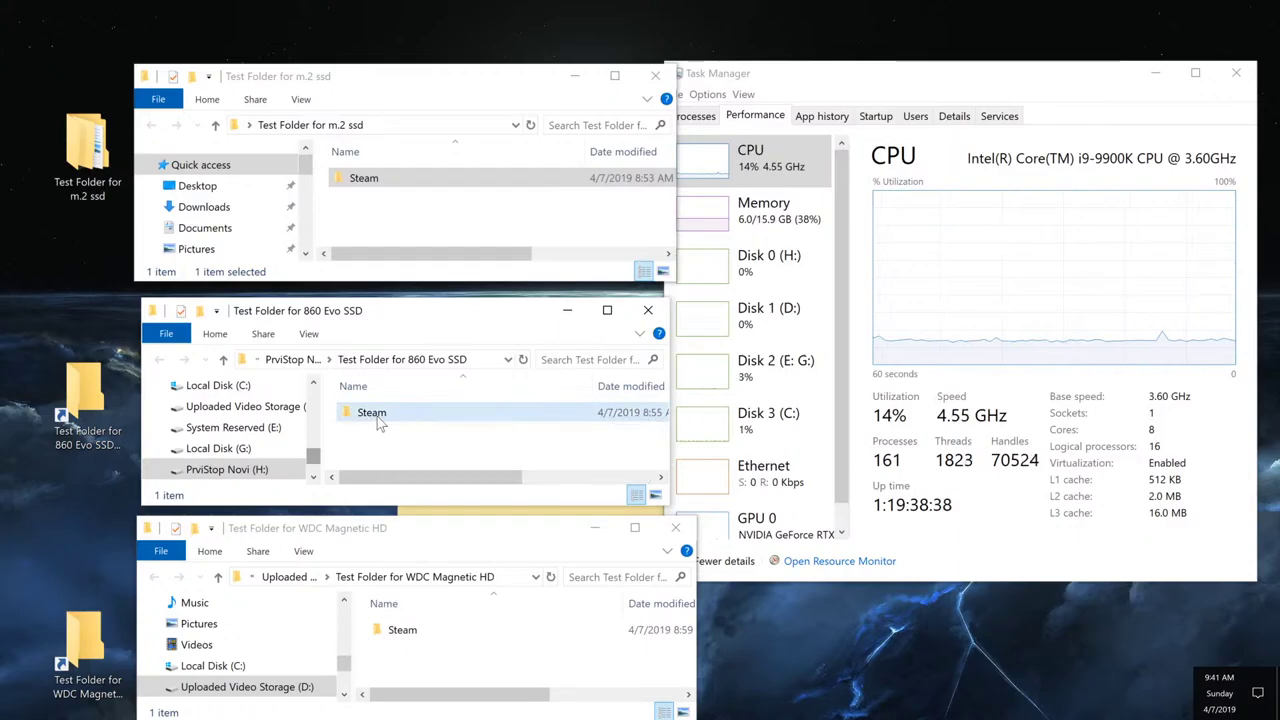
mouse_move(377, 416)
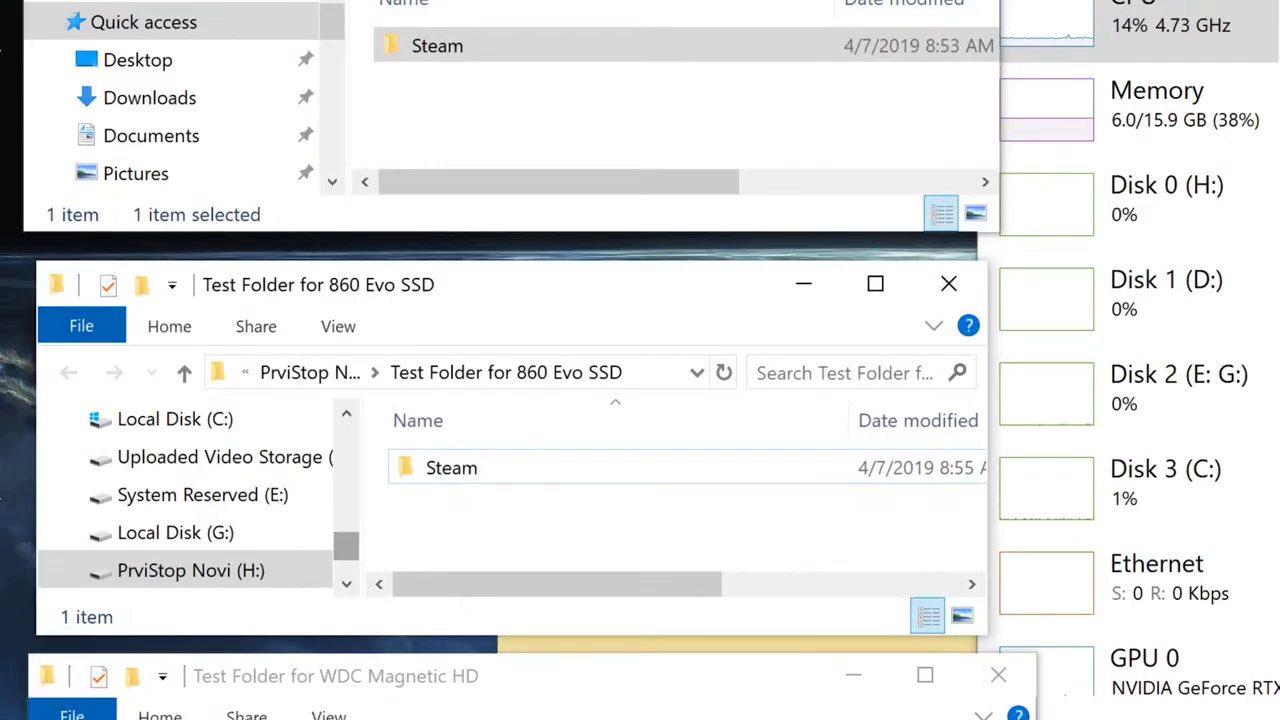
key(alt+Tab)
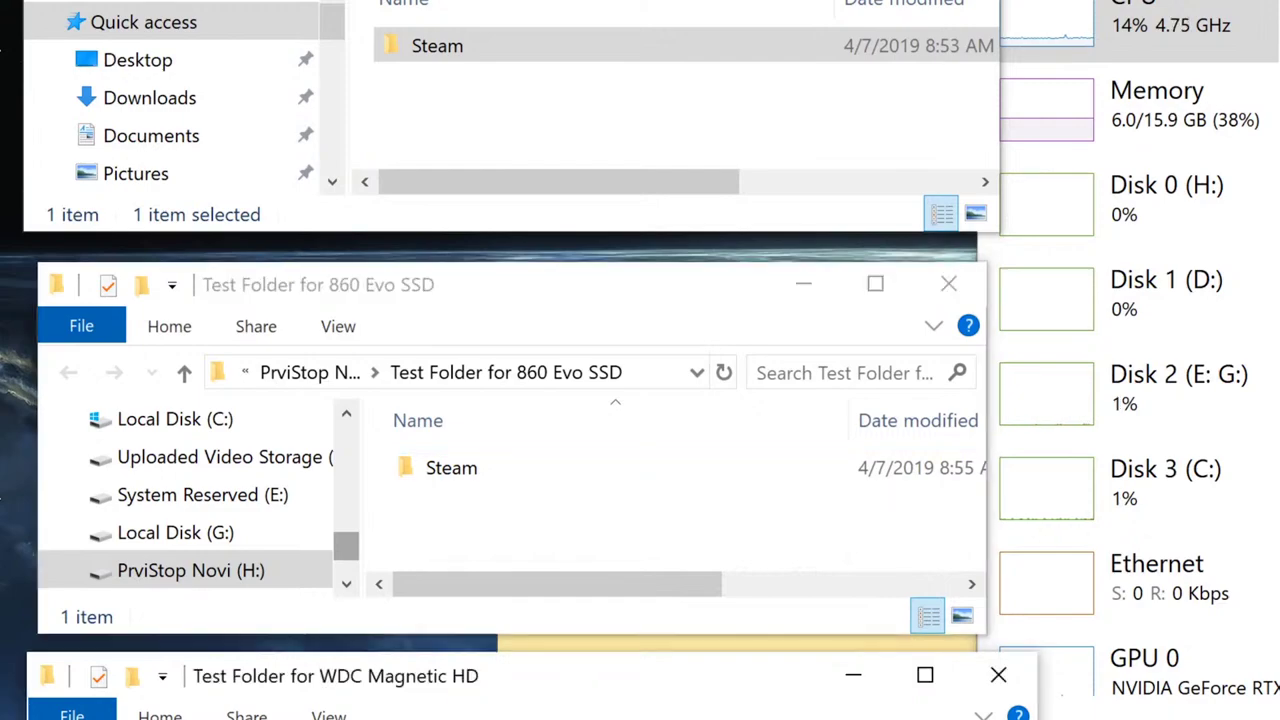
mouse_move(405, 637)
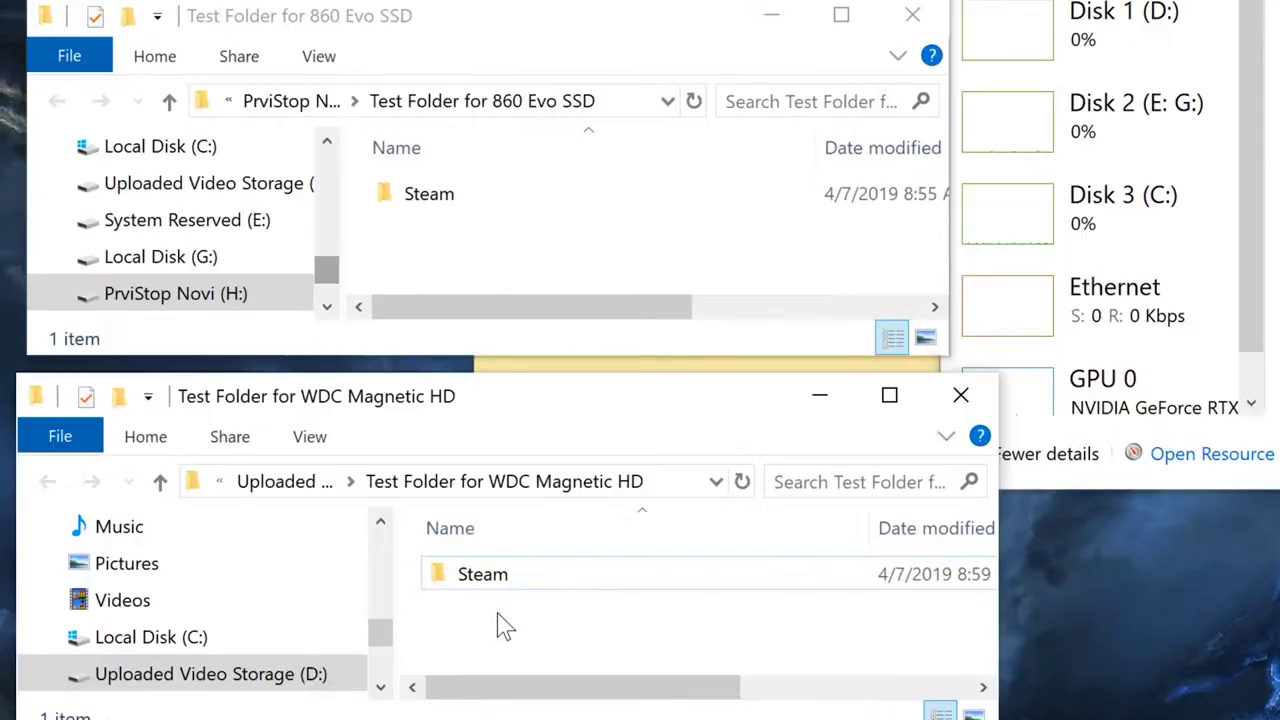
click(406, 635)
right_click(500, 592)
click(540, 557)
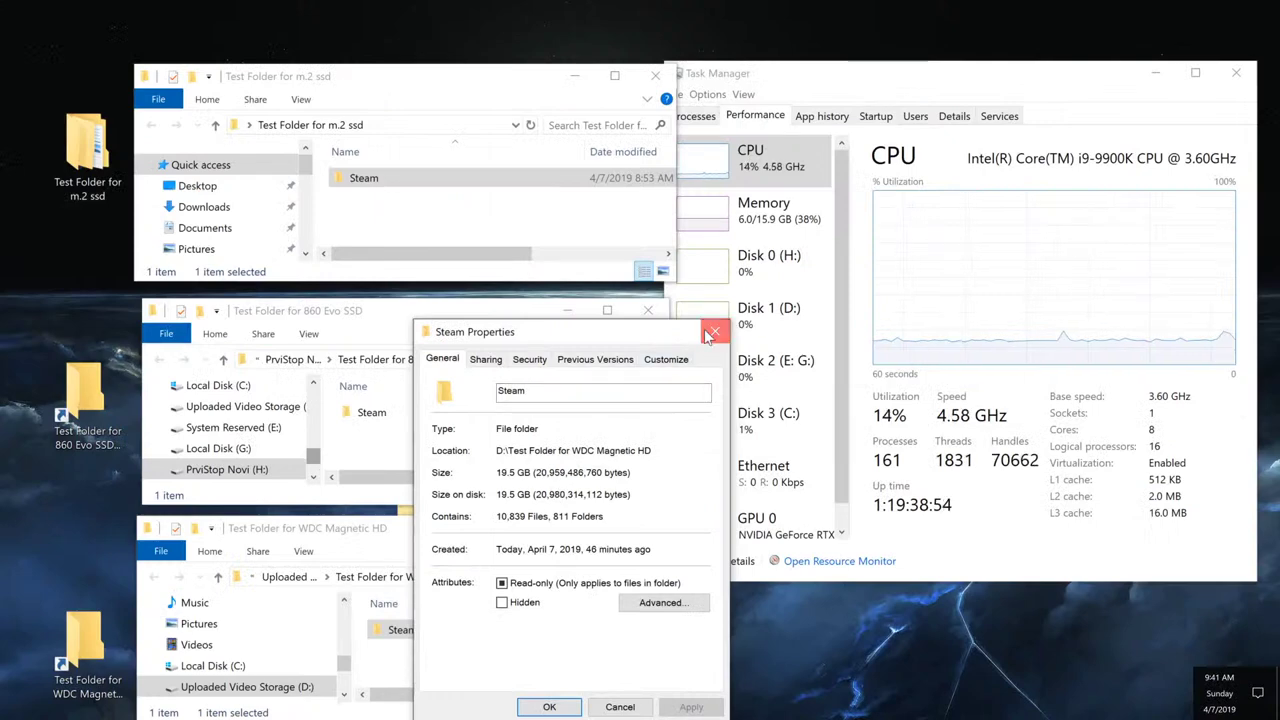
click(713, 332)
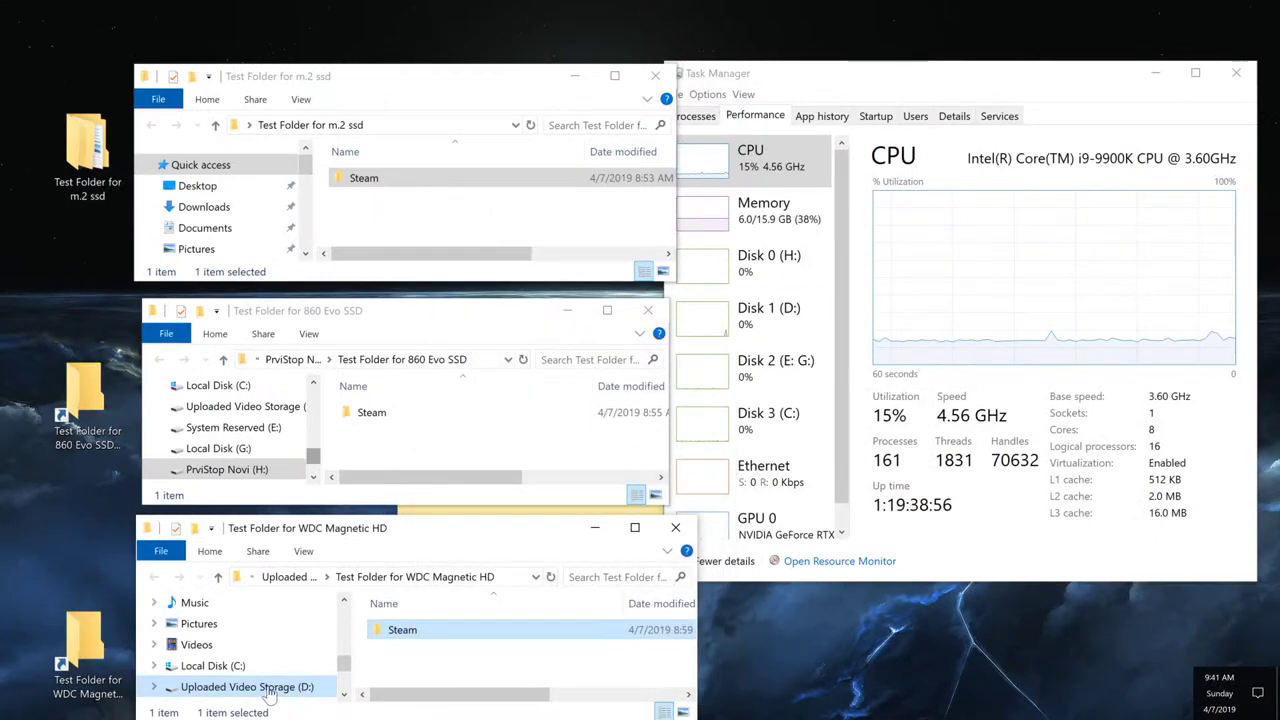
Check the properties of the drives Uploaded Video Storage (D:) and PrviStop Novi (H:).
right_click(257, 688)
click(290, 674)
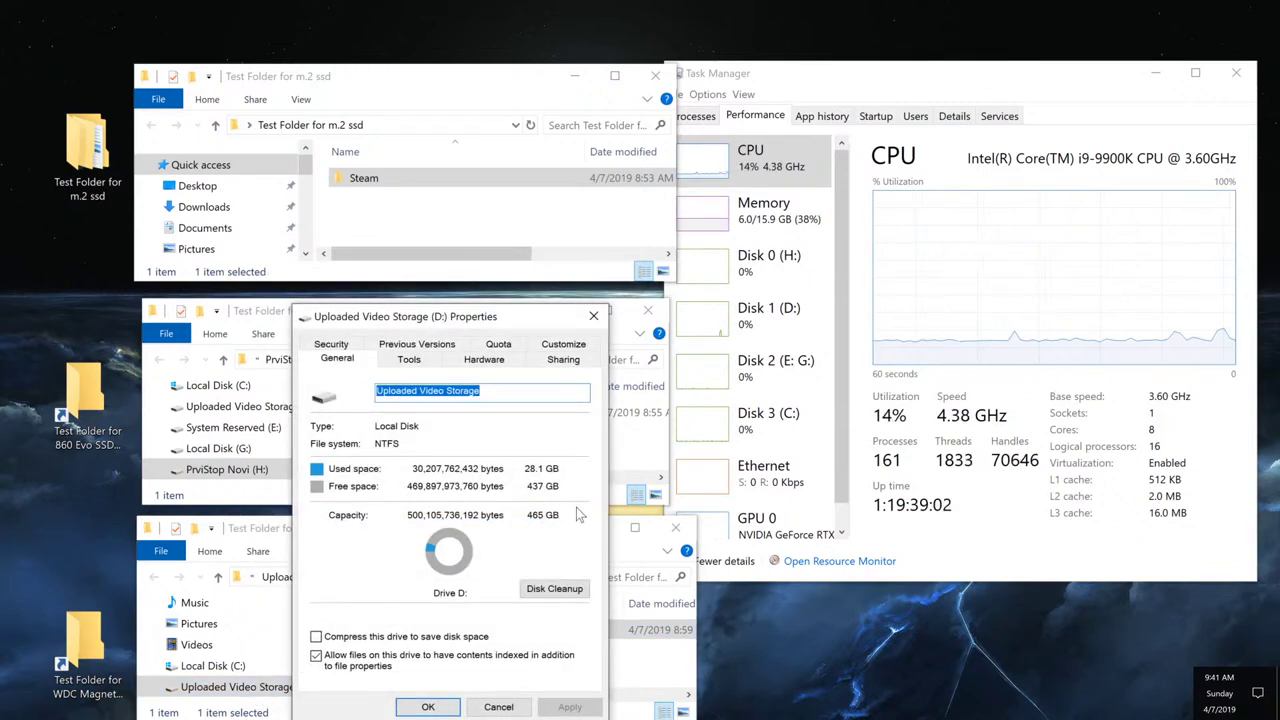
click(597, 317)
right_click(247, 469)
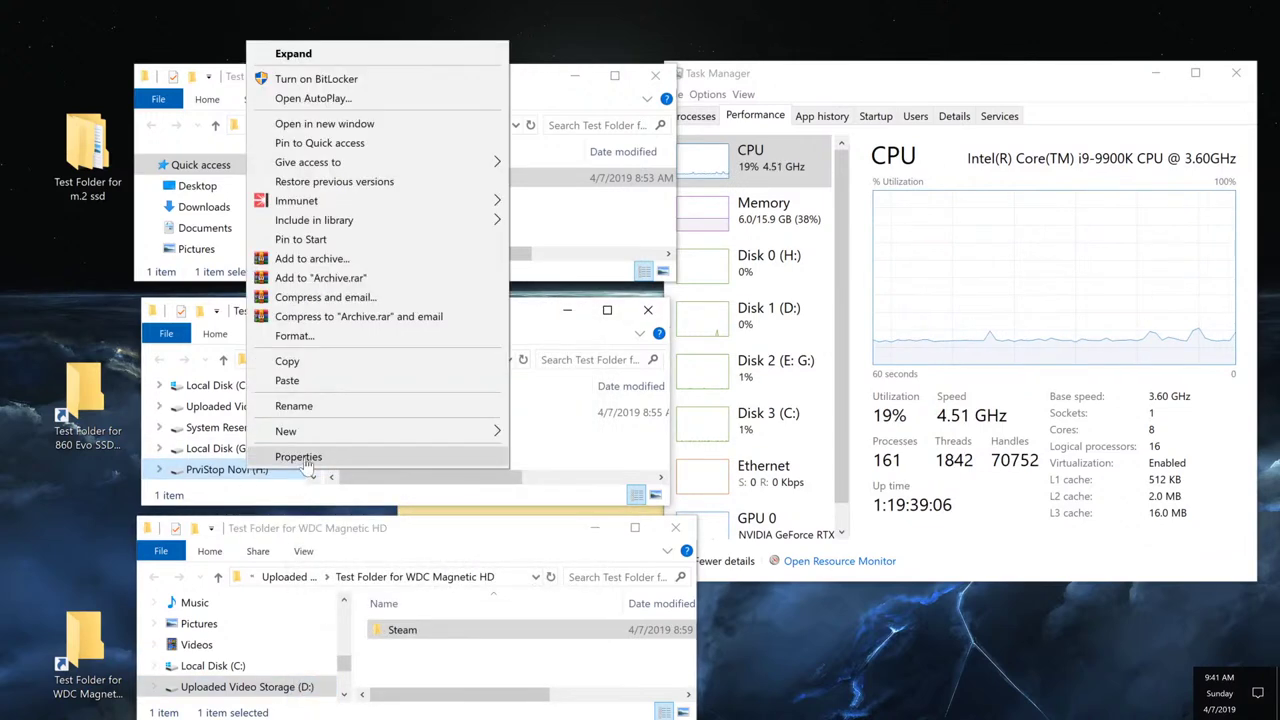
click(298, 457)
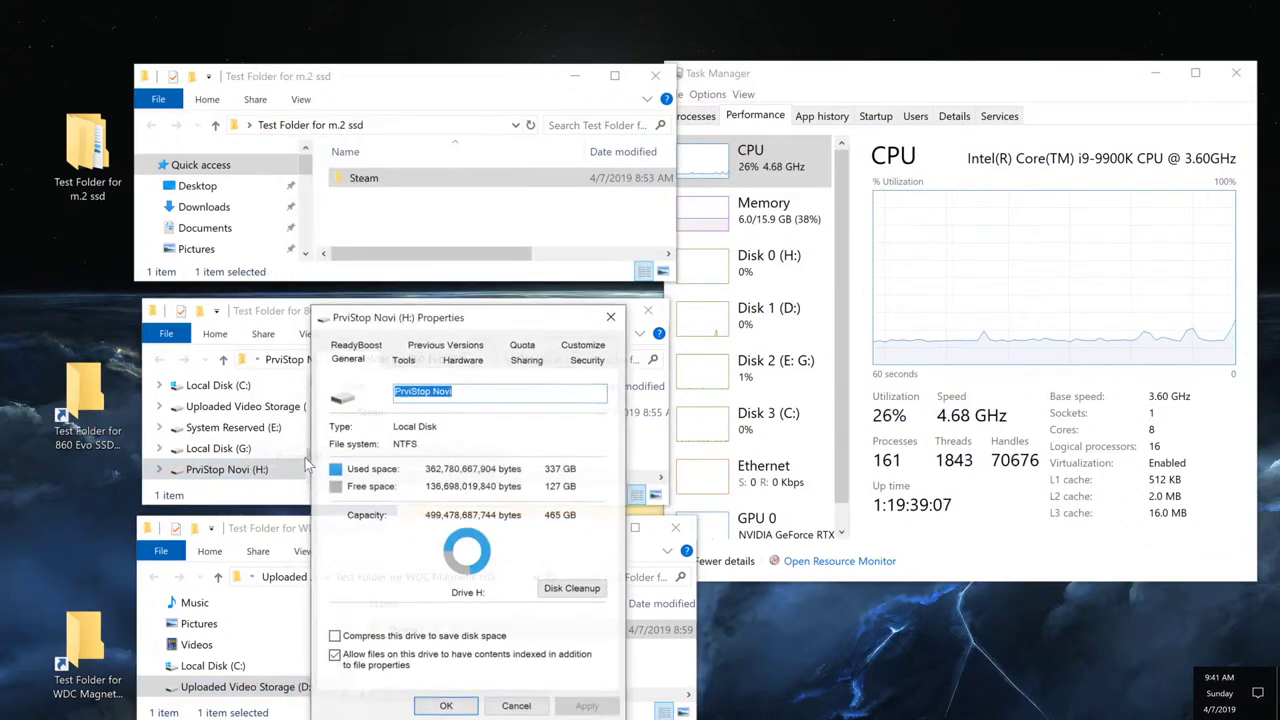
click(611, 316)
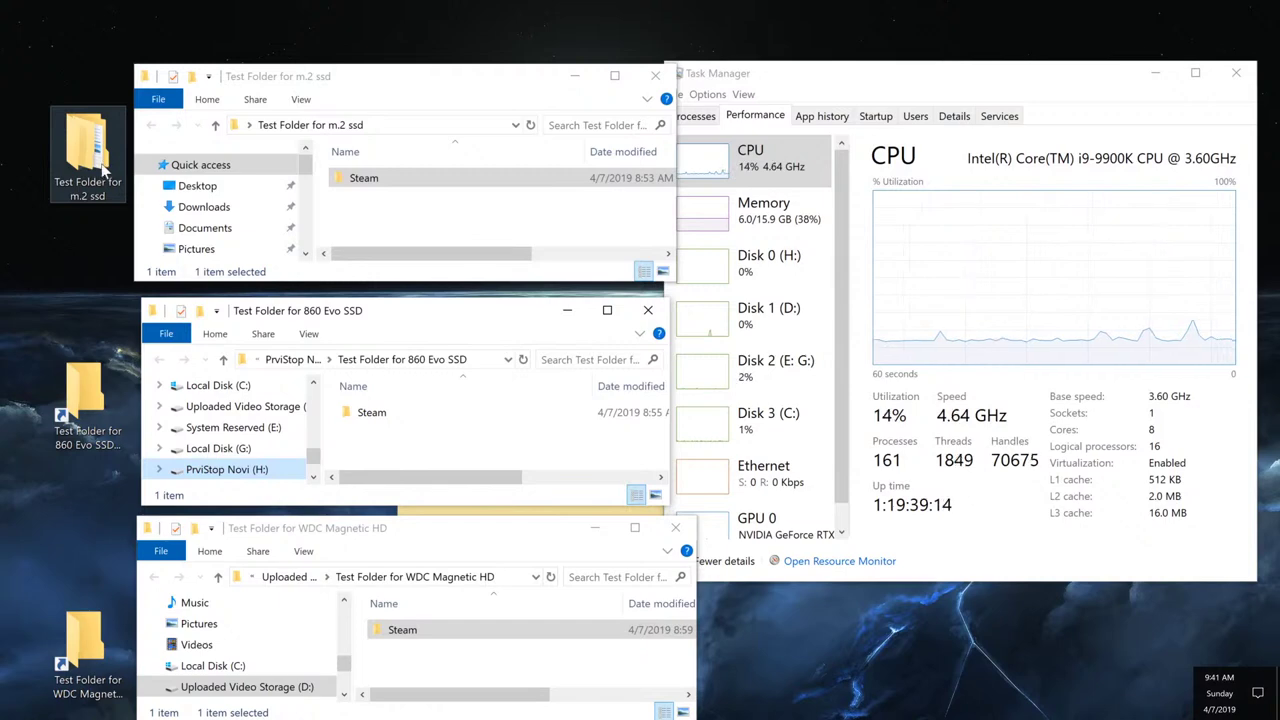
Duplicate the Steam folder inside Test Folder for m.2 ssd and start the 30:00 countdown timer.
click(393, 178)
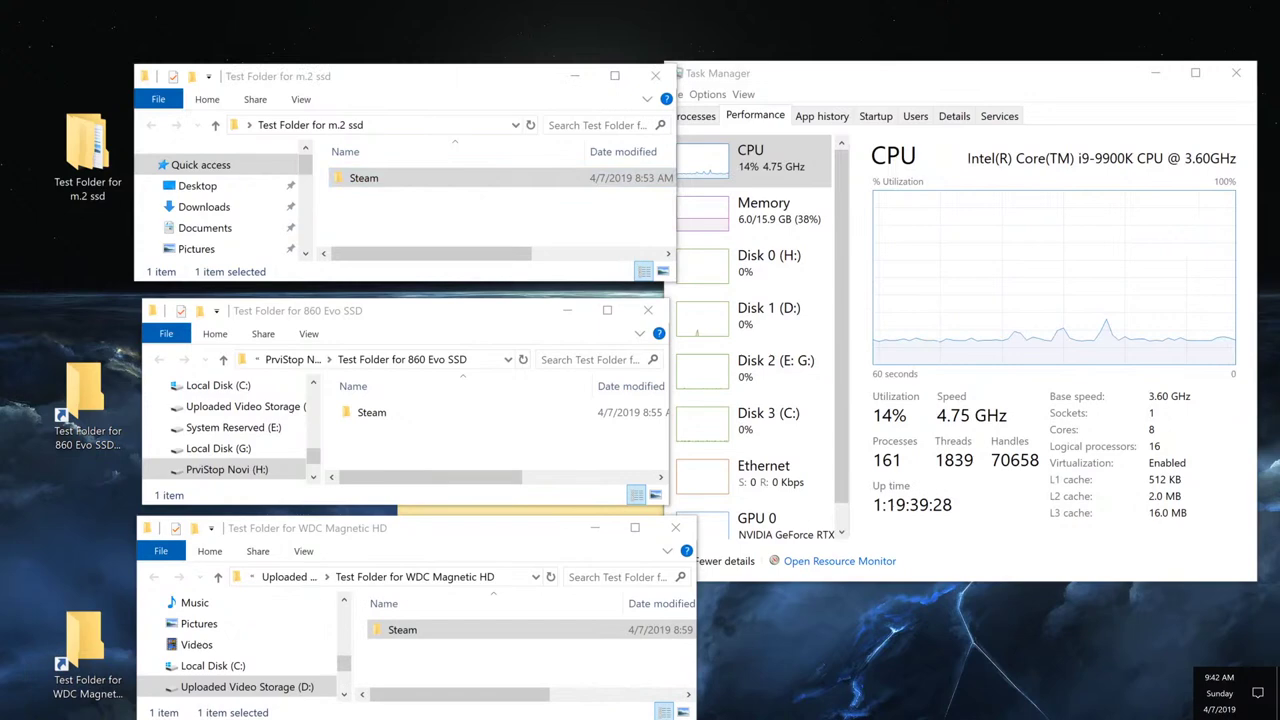
click(381, 177)
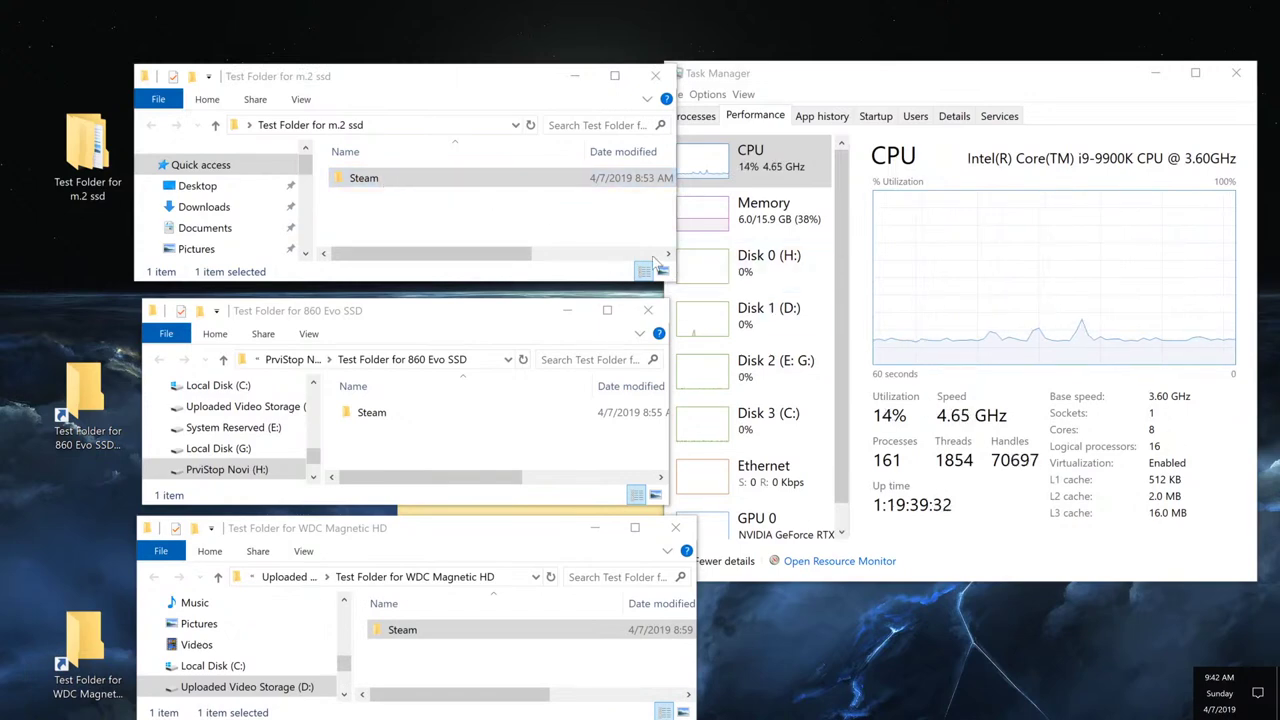
right_click(438, 184)
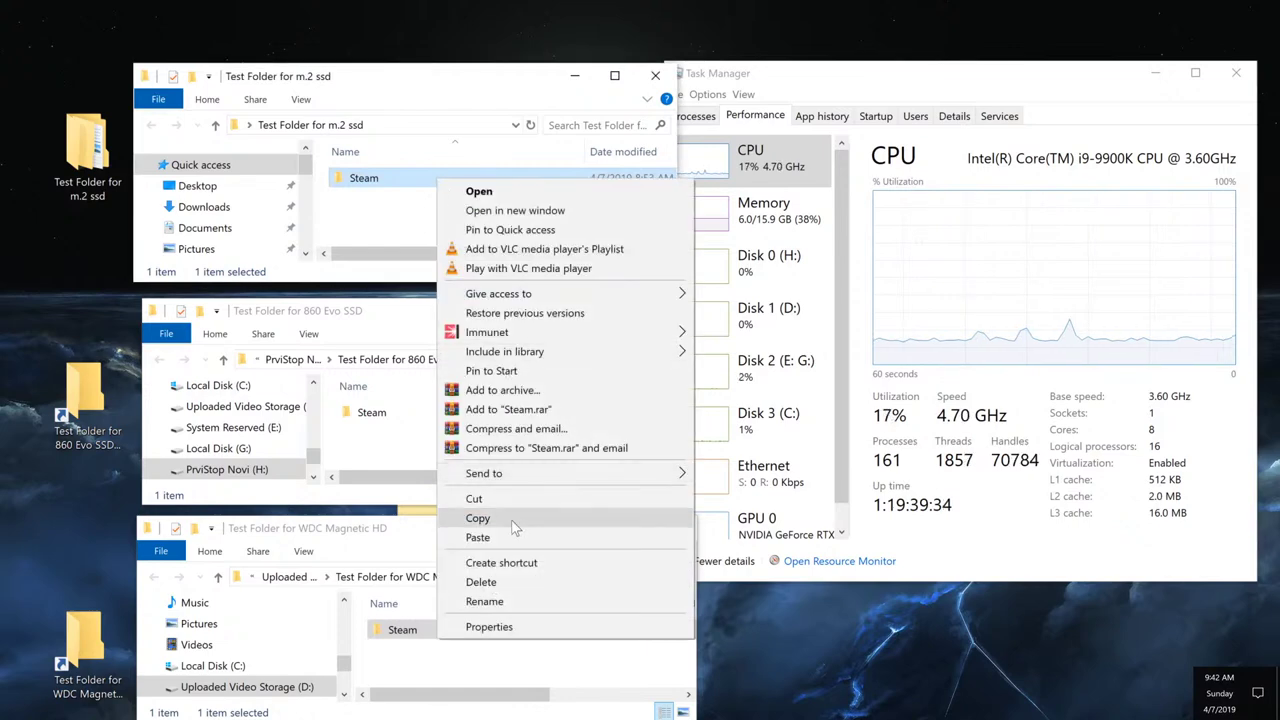
click(477, 518)
click(378, 216)
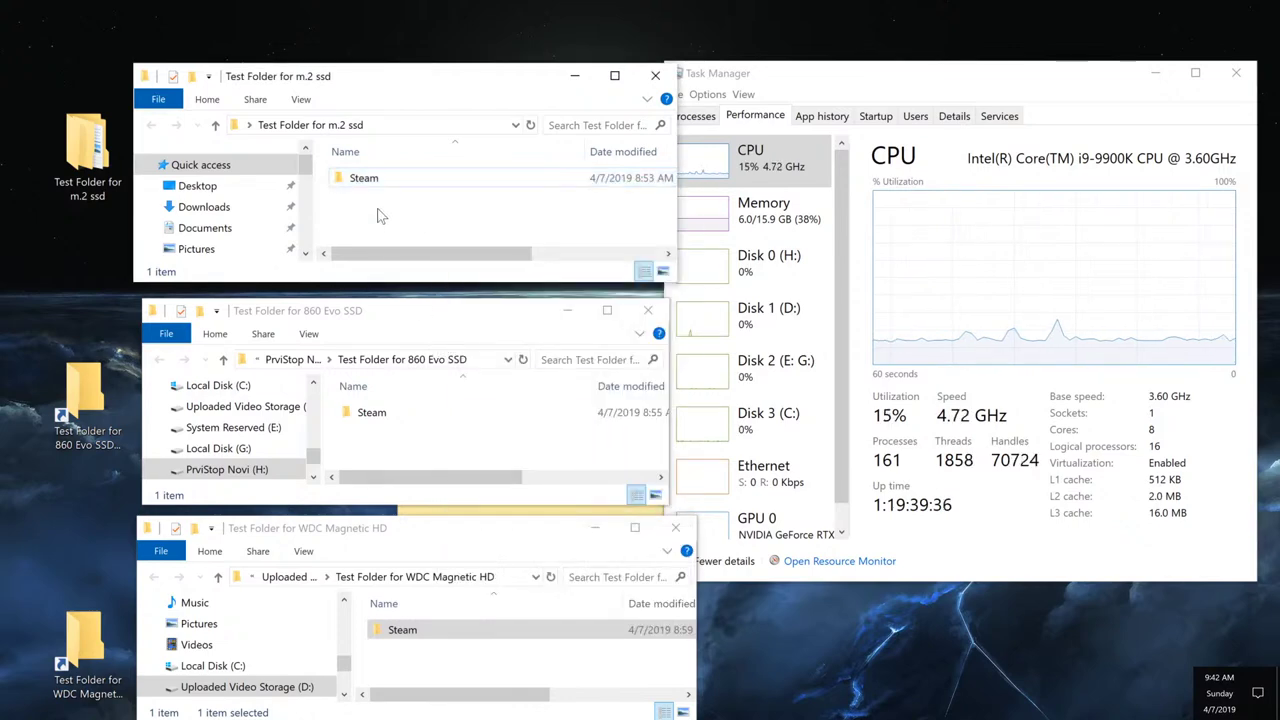
right_click(378, 212)
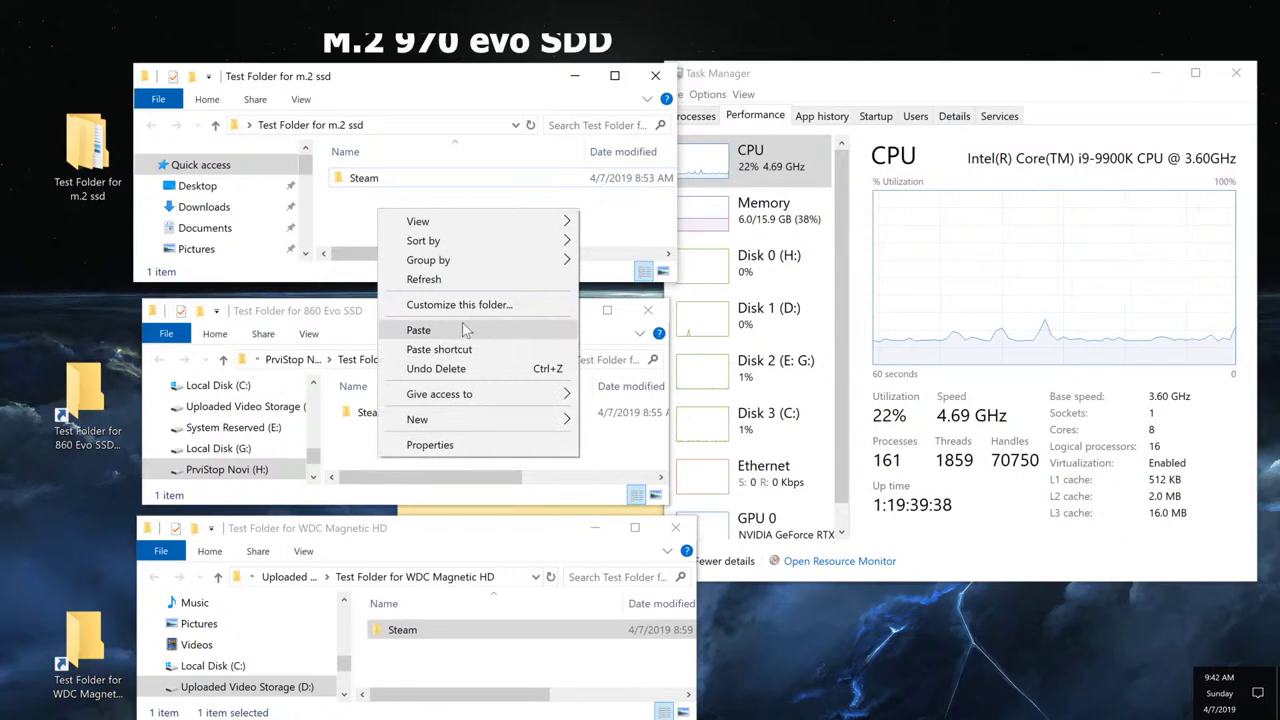
click(420, 330)
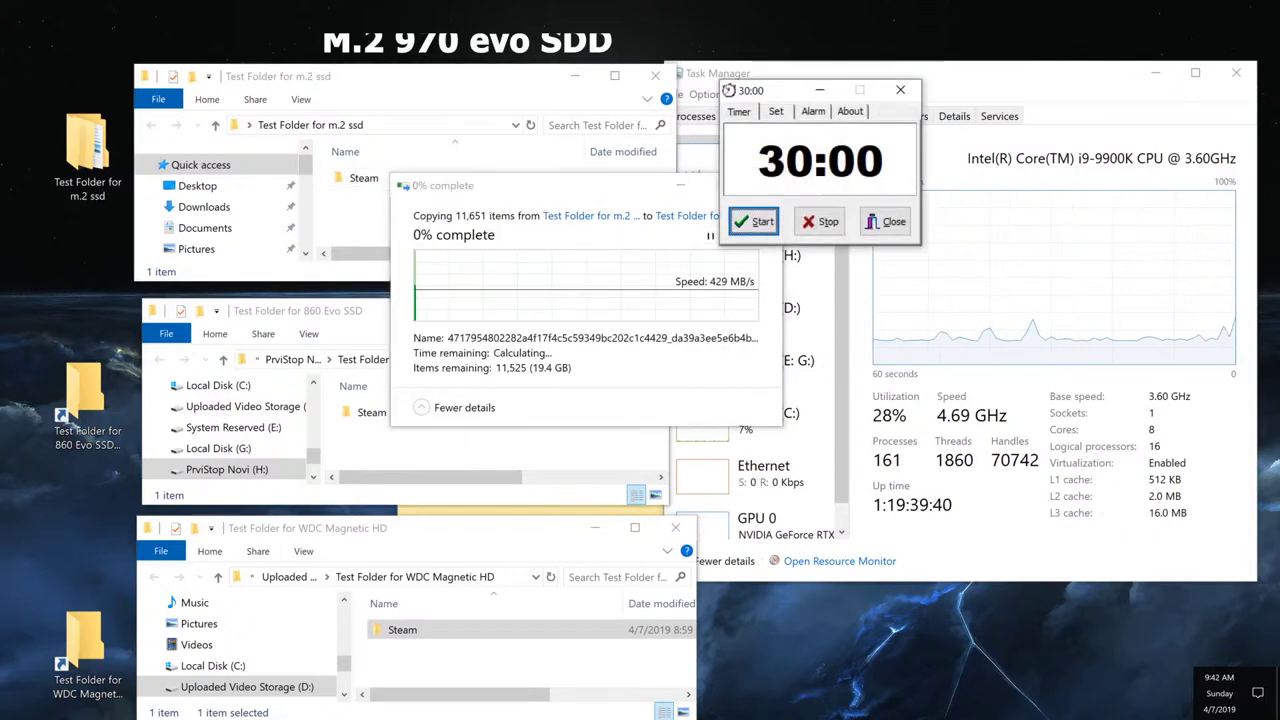
key(Return)
Show the Disk 3 (C:) performance graphs and arrange the copy progress and Task Manager windows so the timer stays clear.
drag(563, 195, 493, 91)
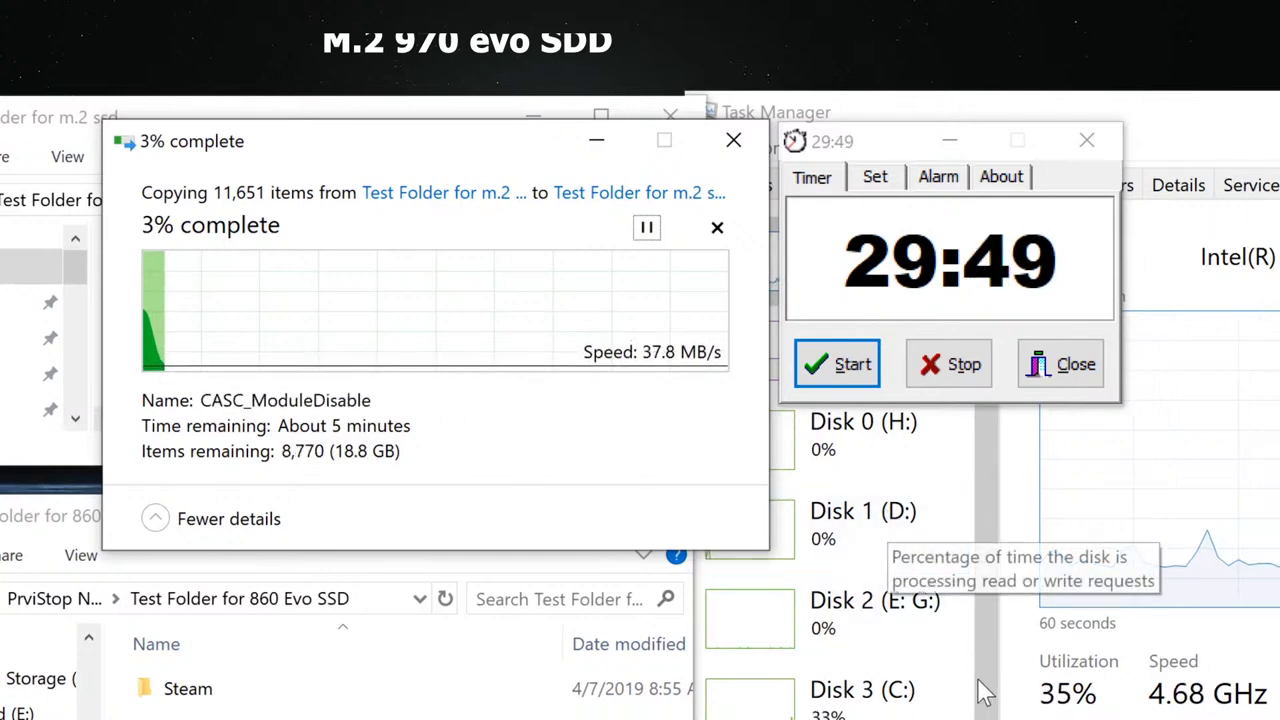
click(890, 714)
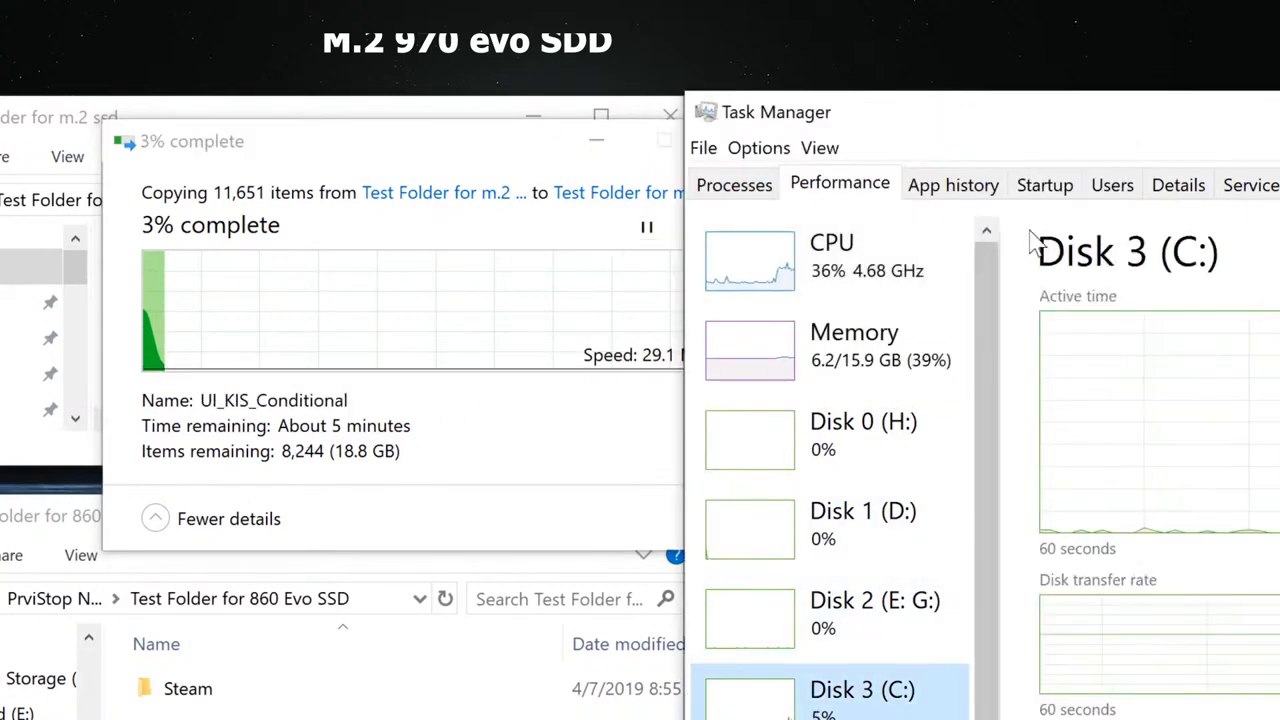
drag(1117, 126, 1169, 435)
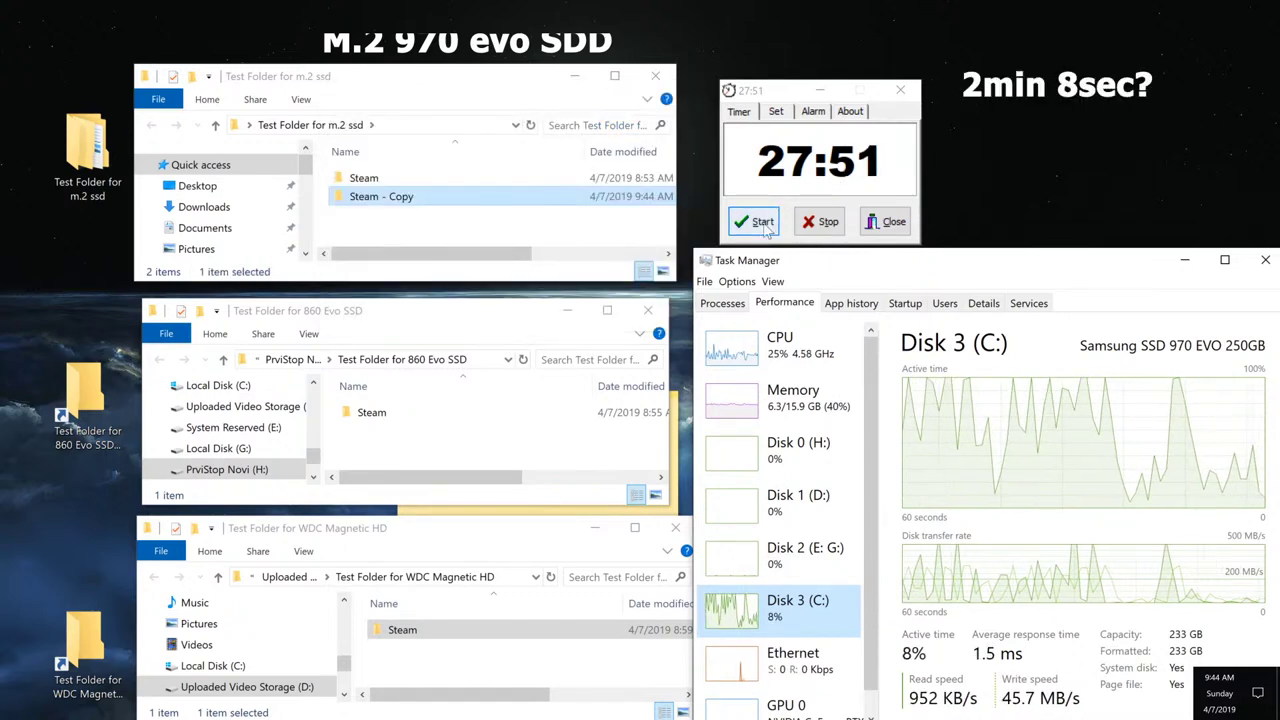
Stop the timer and record the result "m.2 2m 8sec" on a new line of the sticky note.
click(808, 228)
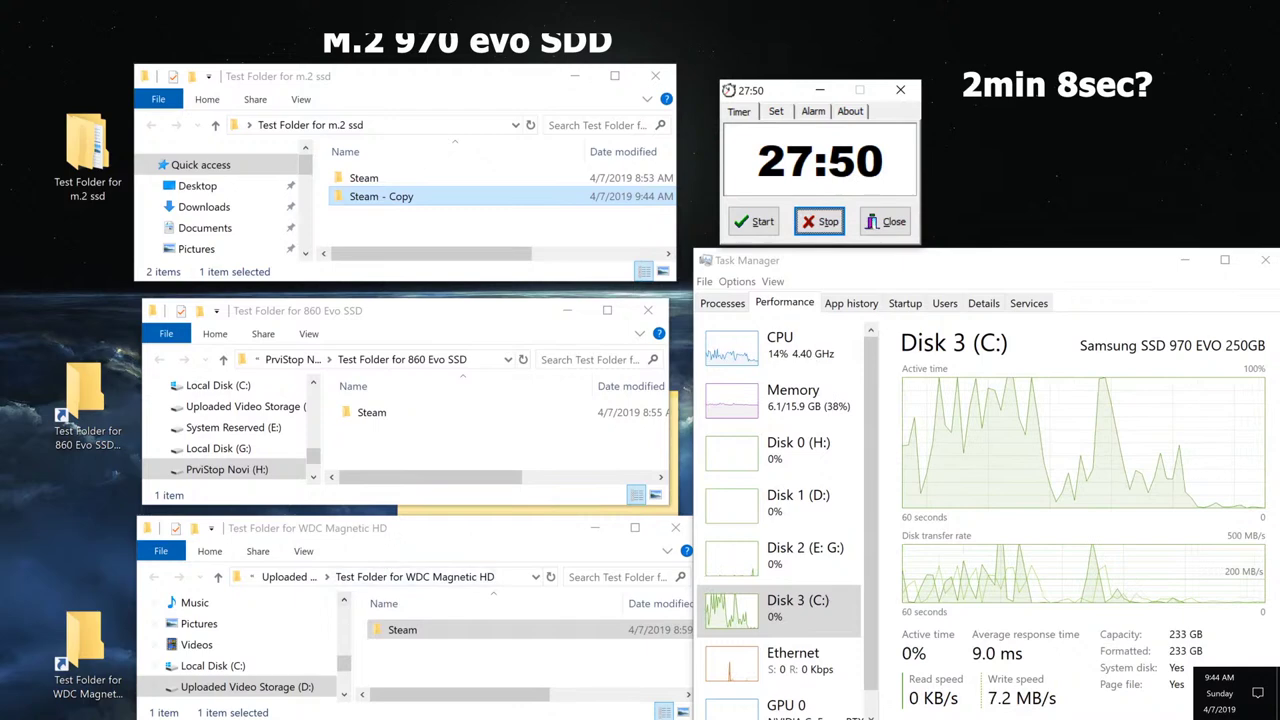
key(alt+Tab)
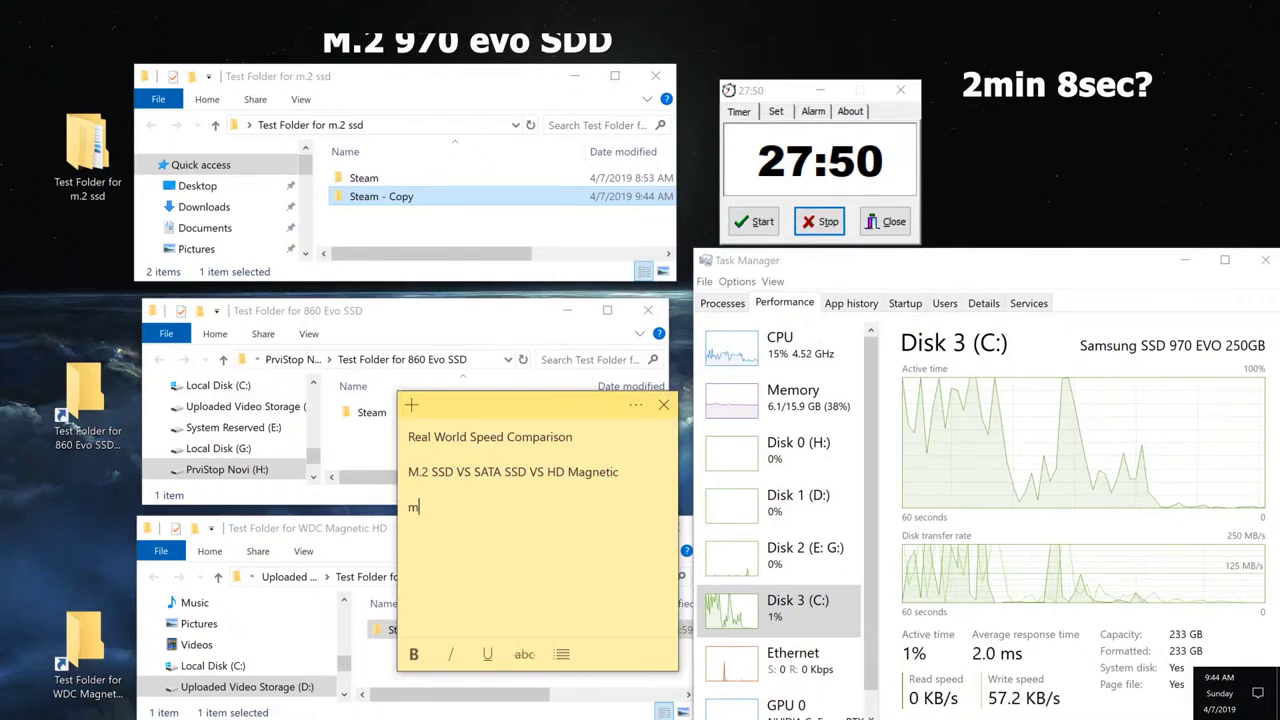
text(.2 2m )
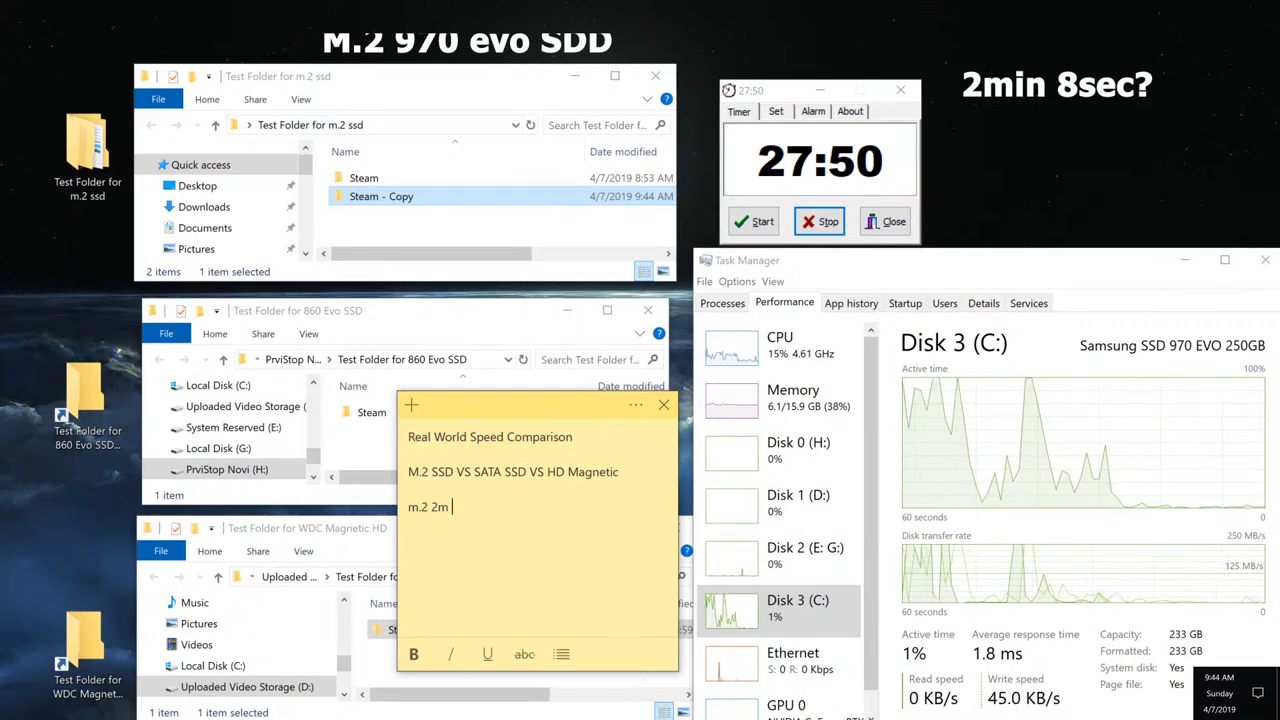
text(8sec)
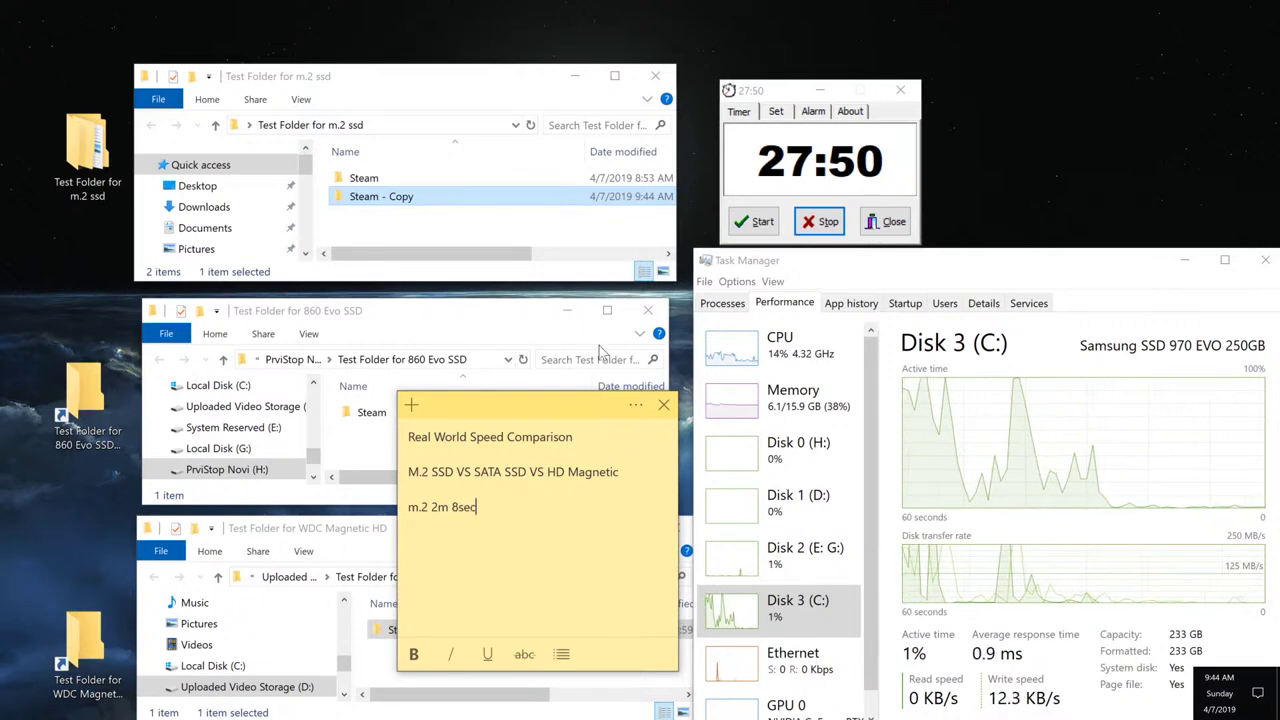
Close the timer and move the sticky note to the free area above Task Manager.
drag(548, 404, 561, 400)
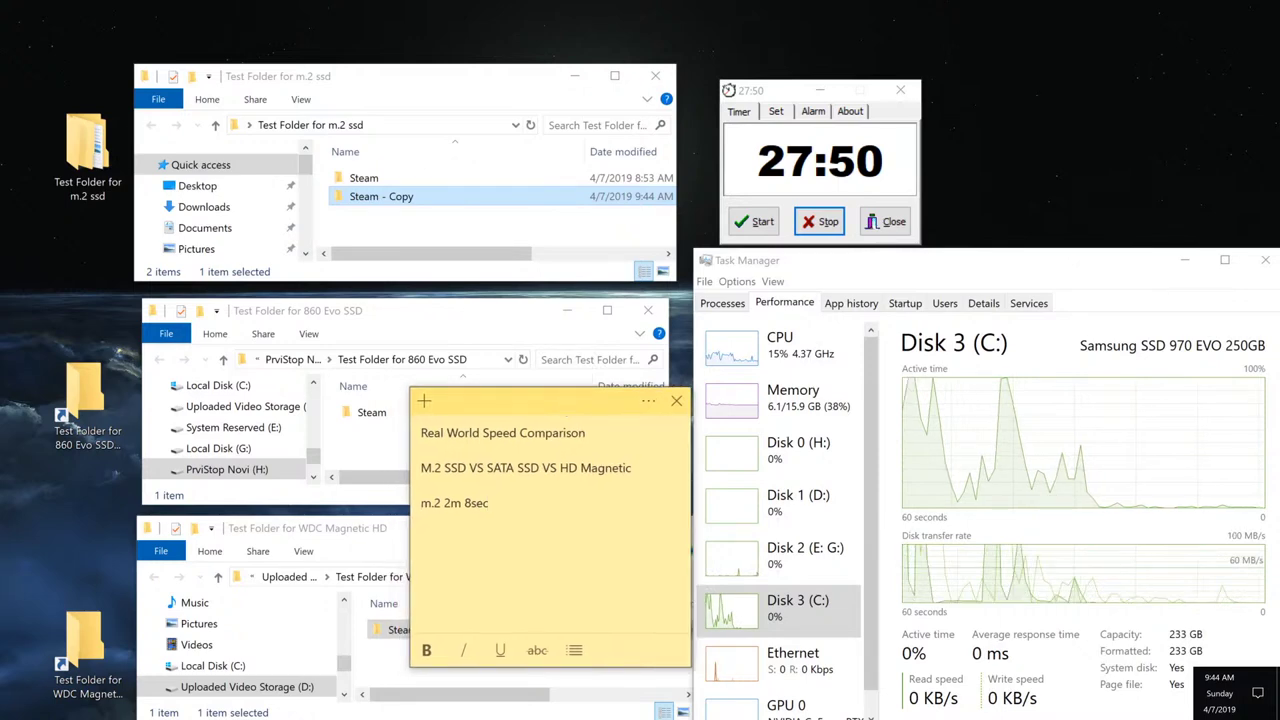
click(899, 91)
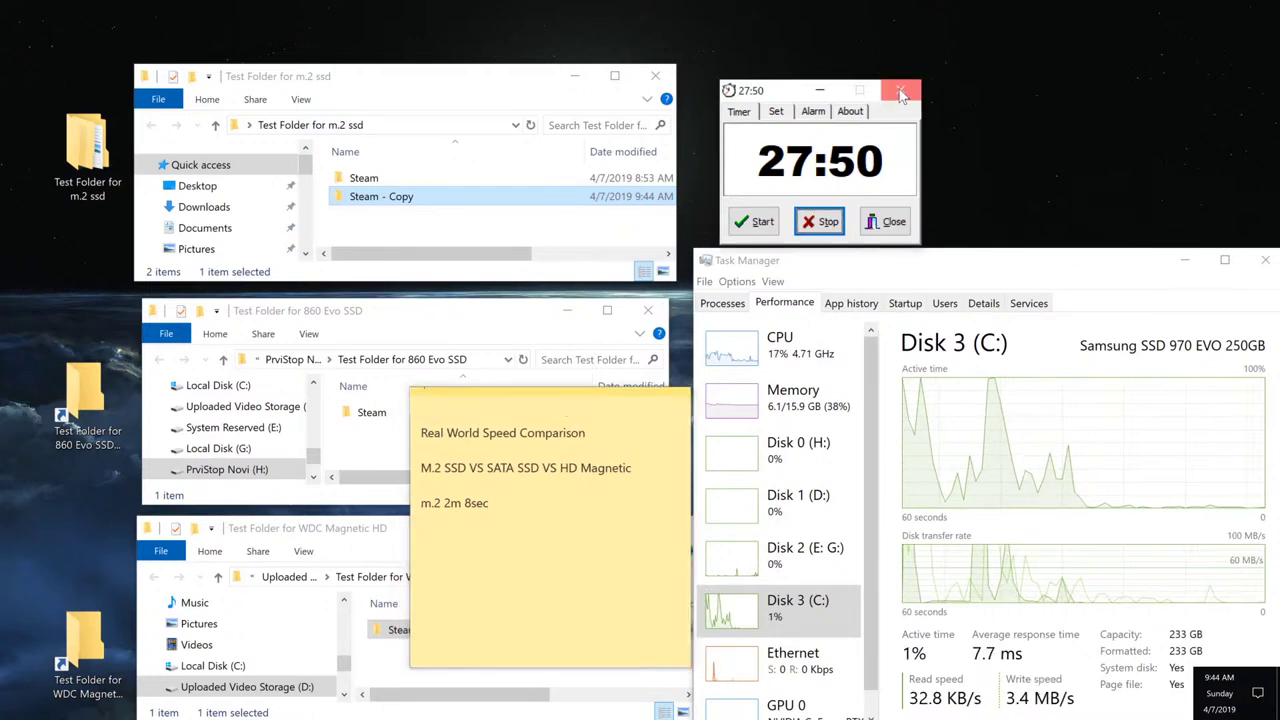
drag(519, 397, 894, 147)
click(388, 420)
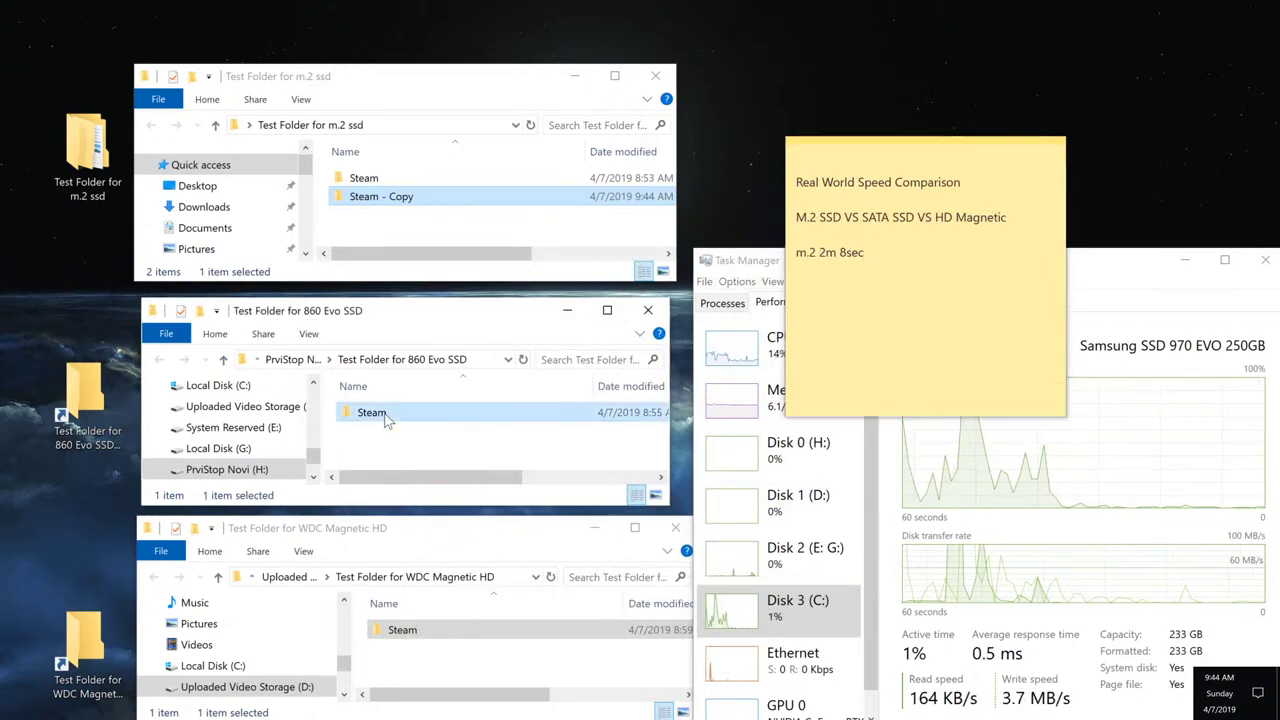
click(940, 143)
drag(940, 143, 895, 0)
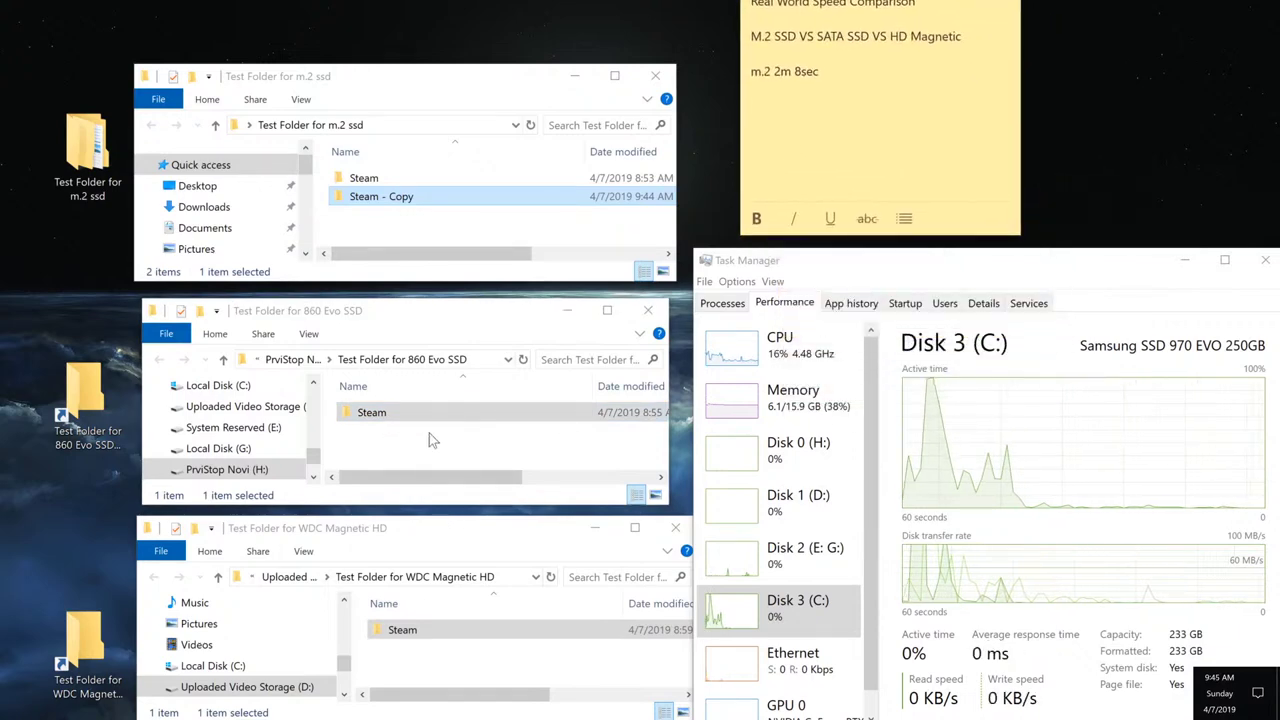
Duplicate the Steam folder inside Test Folder for 860 Evo SSD and start the 30:00 countdown timer.
right_click(385, 416)
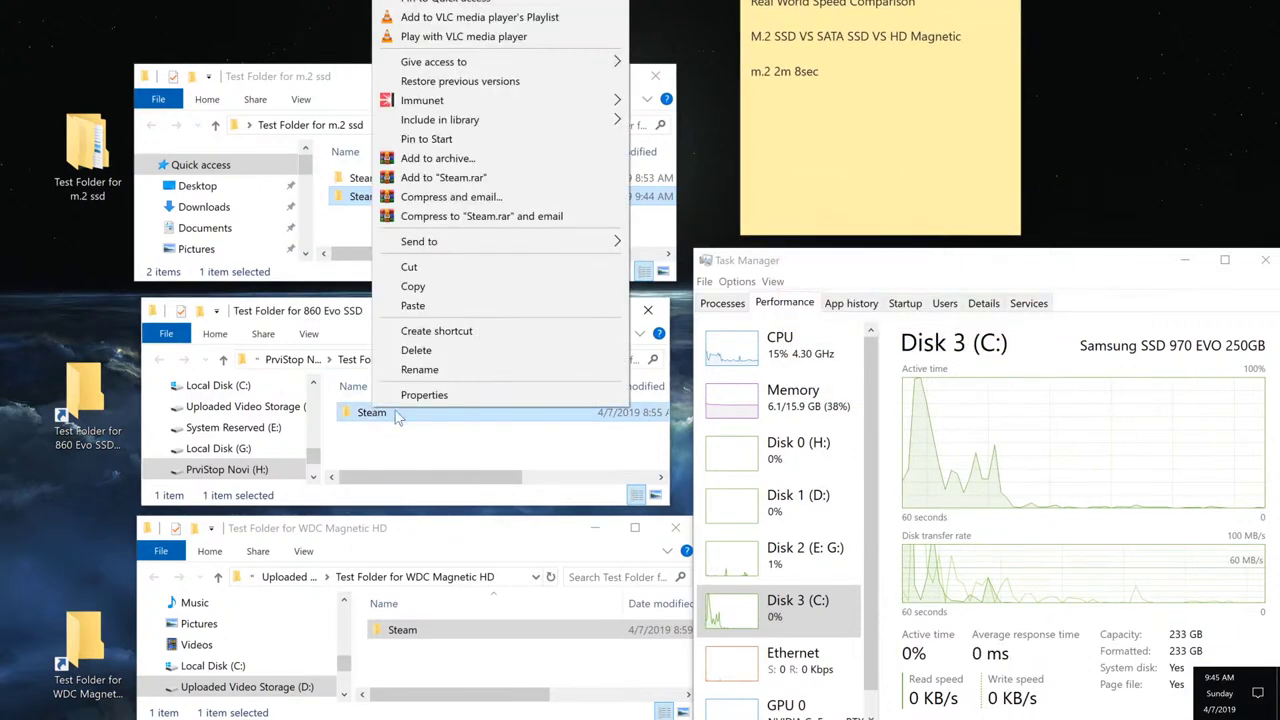
click(413, 286)
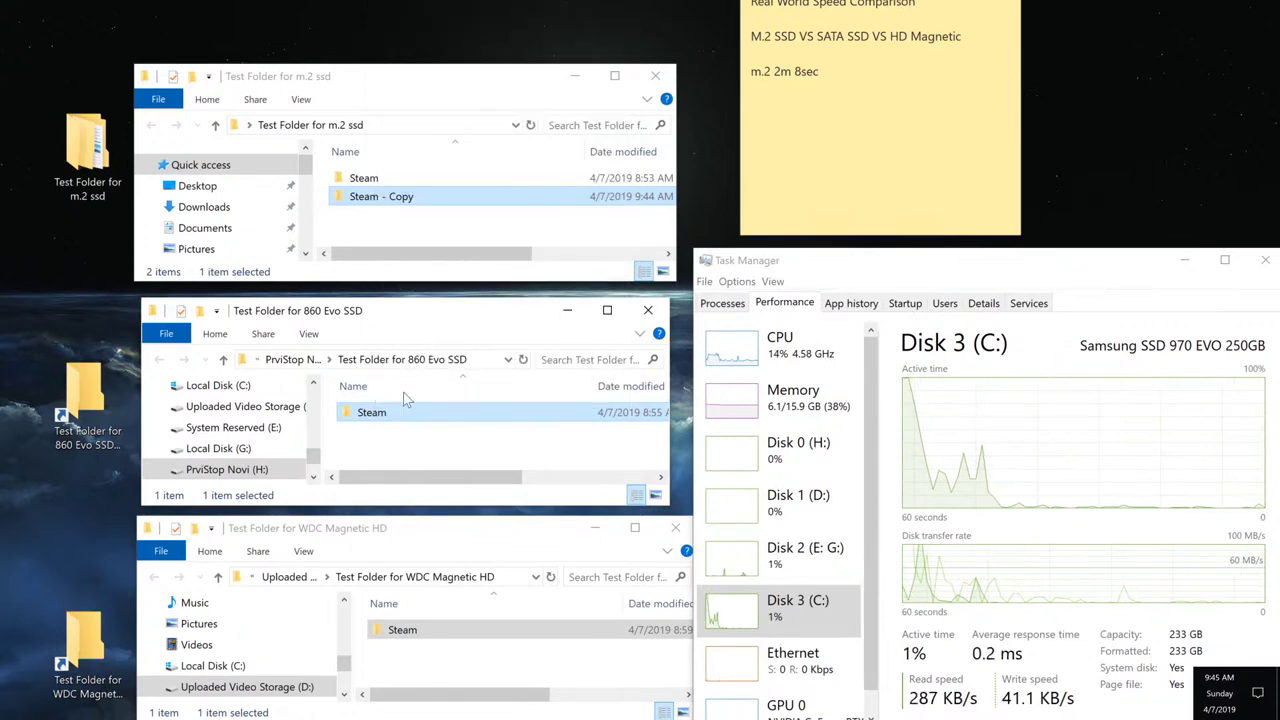
click(376, 441)
right_click(376, 441)
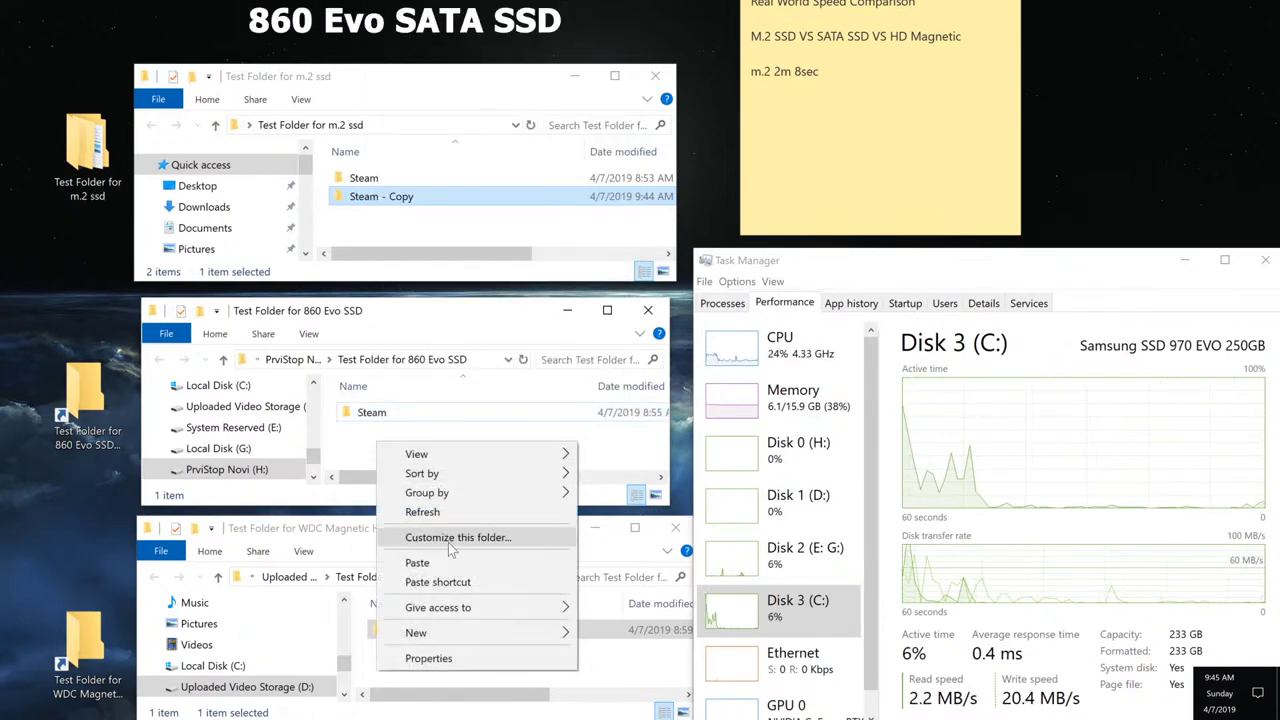
click(418, 562)
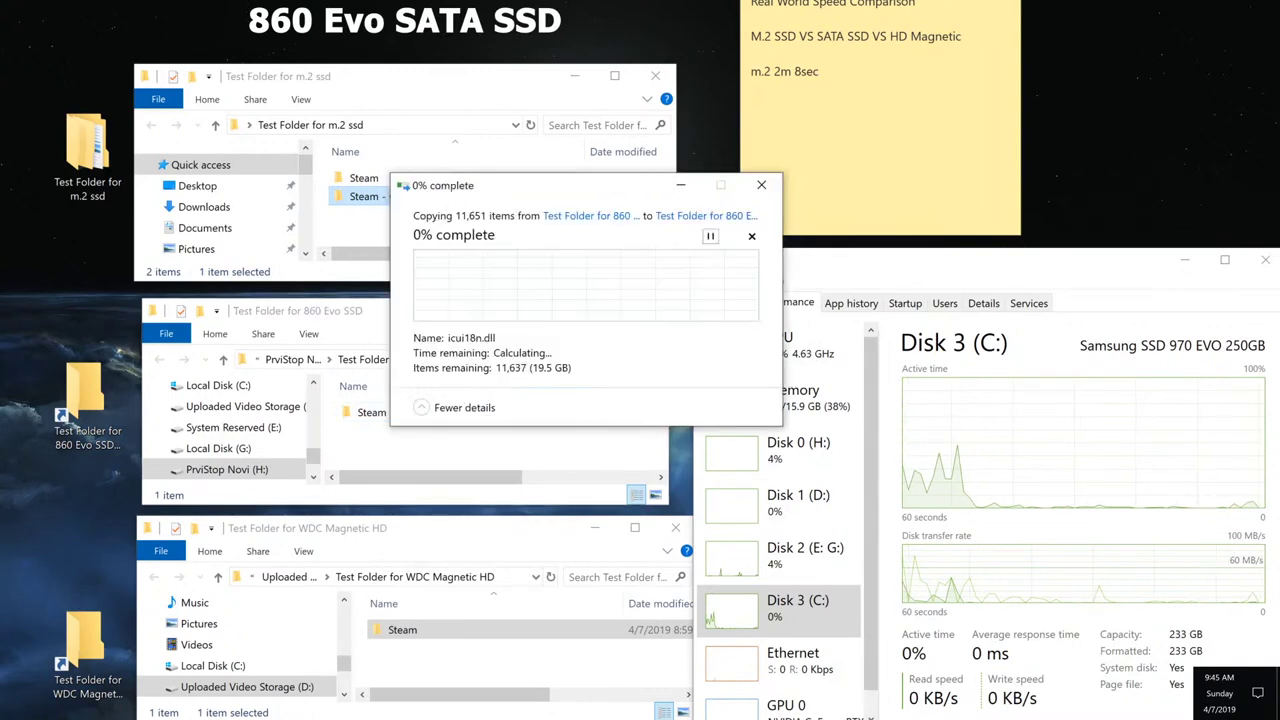
key(Return)
Move the copy progress window clear of the timer and show the Disk 0 (H:) performance graphs.
drag(567, 193, 488, 98)
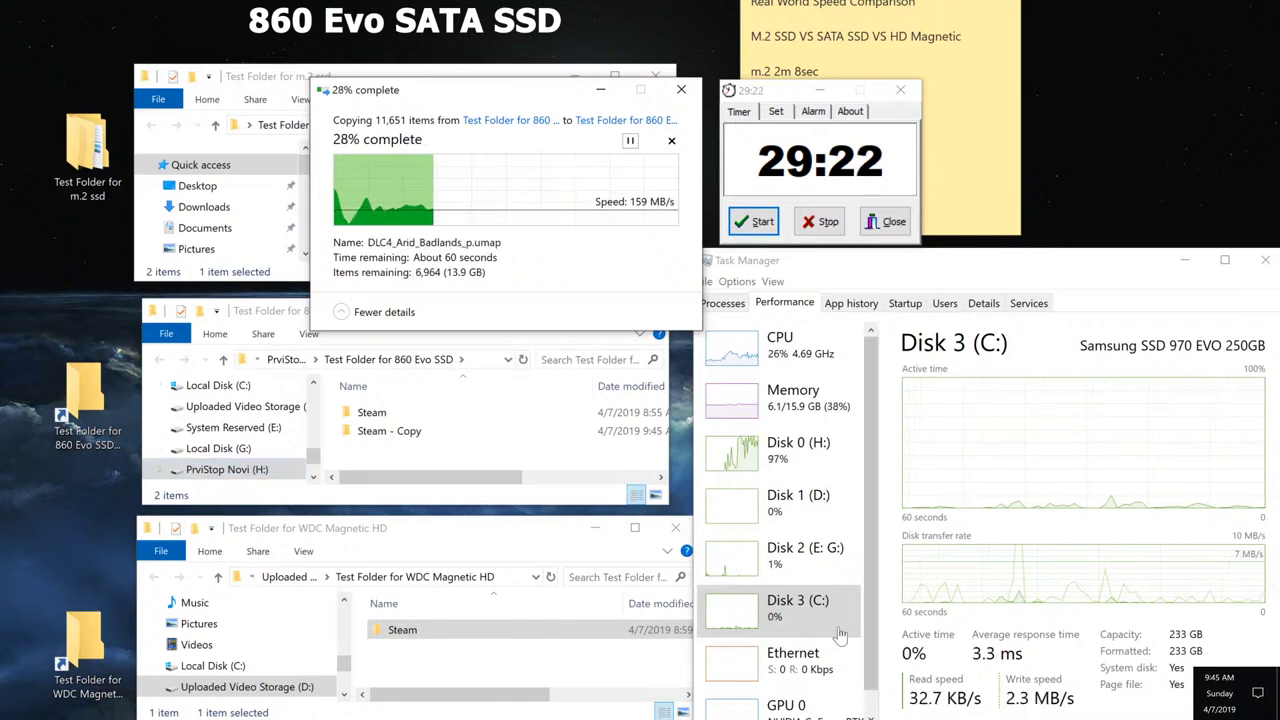
click(812, 436)
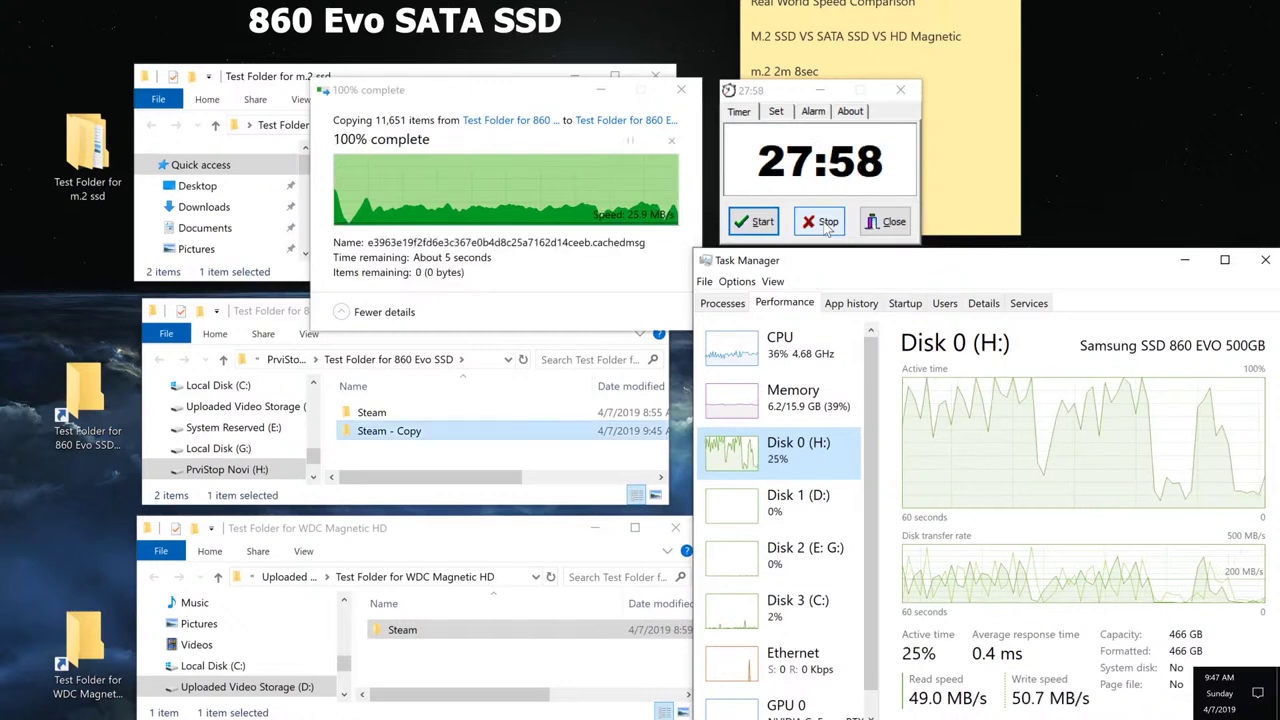
Stop the timer and record the result "sata ssd 2m 3sec" on a new line of the sticky note.
click(826, 224)
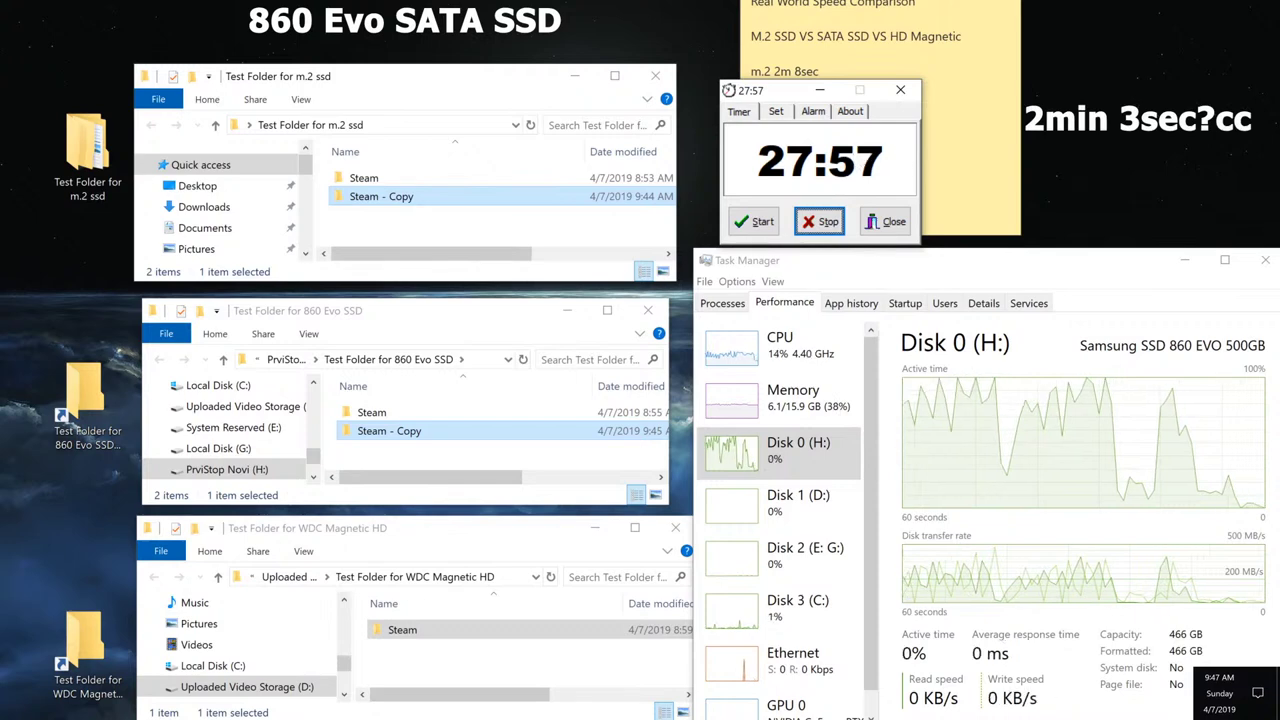
click(820, 71)
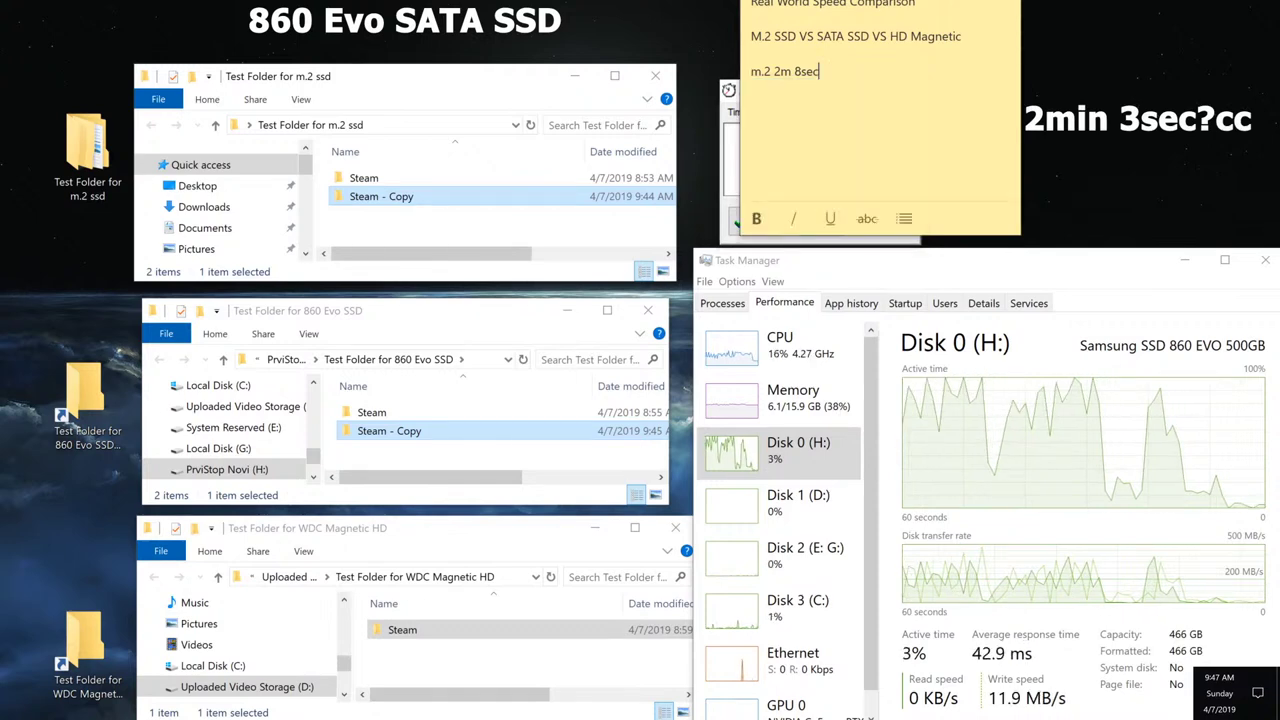
key(Return)
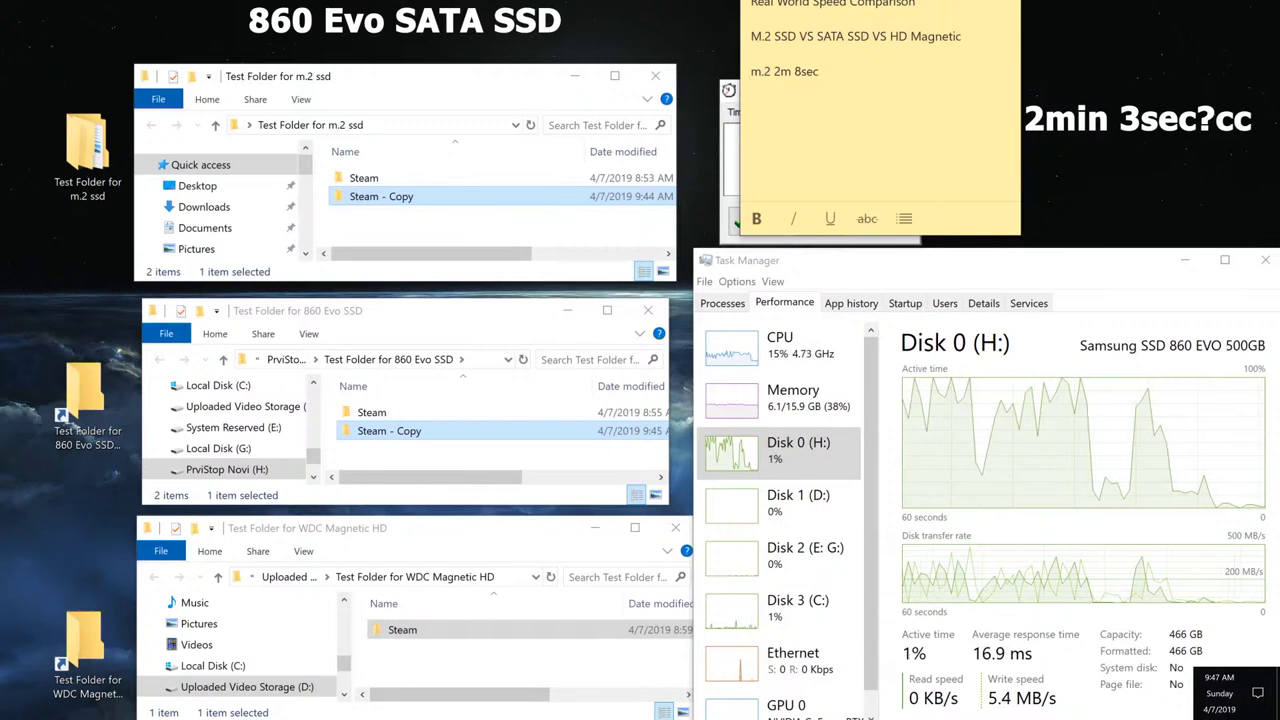
text(Sata)
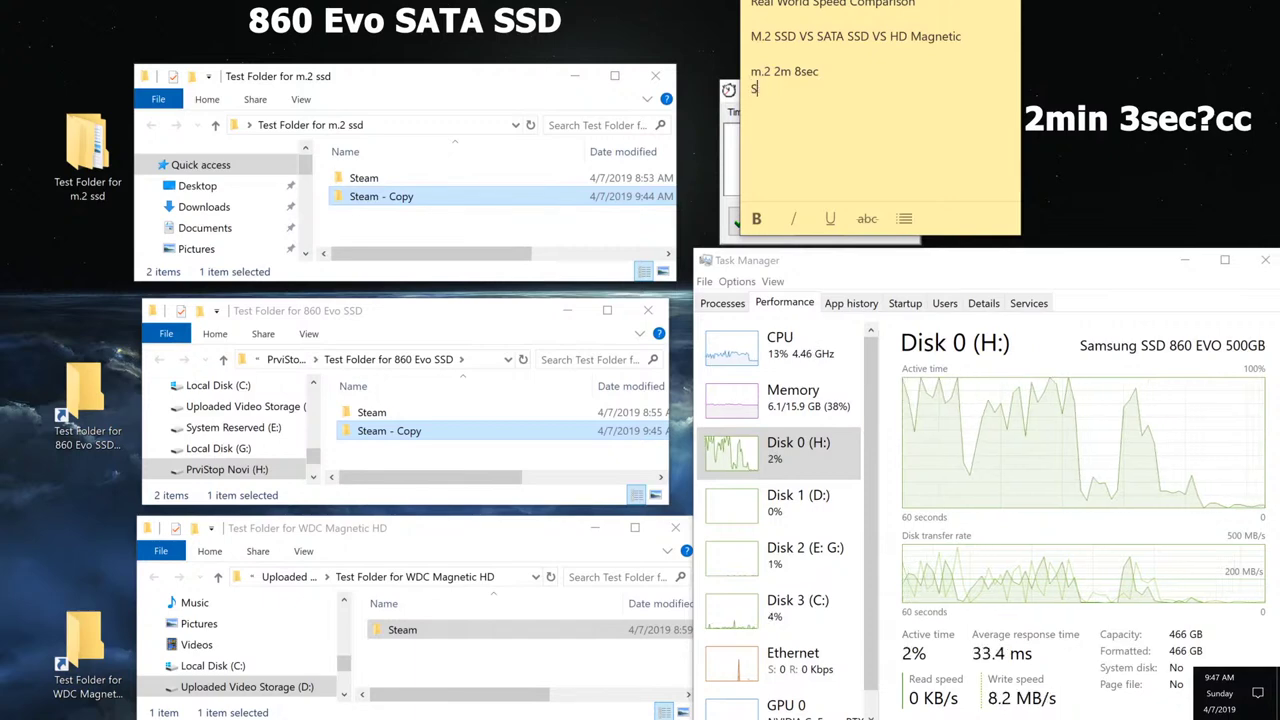
key(BackSpace)
text(sata ssd )
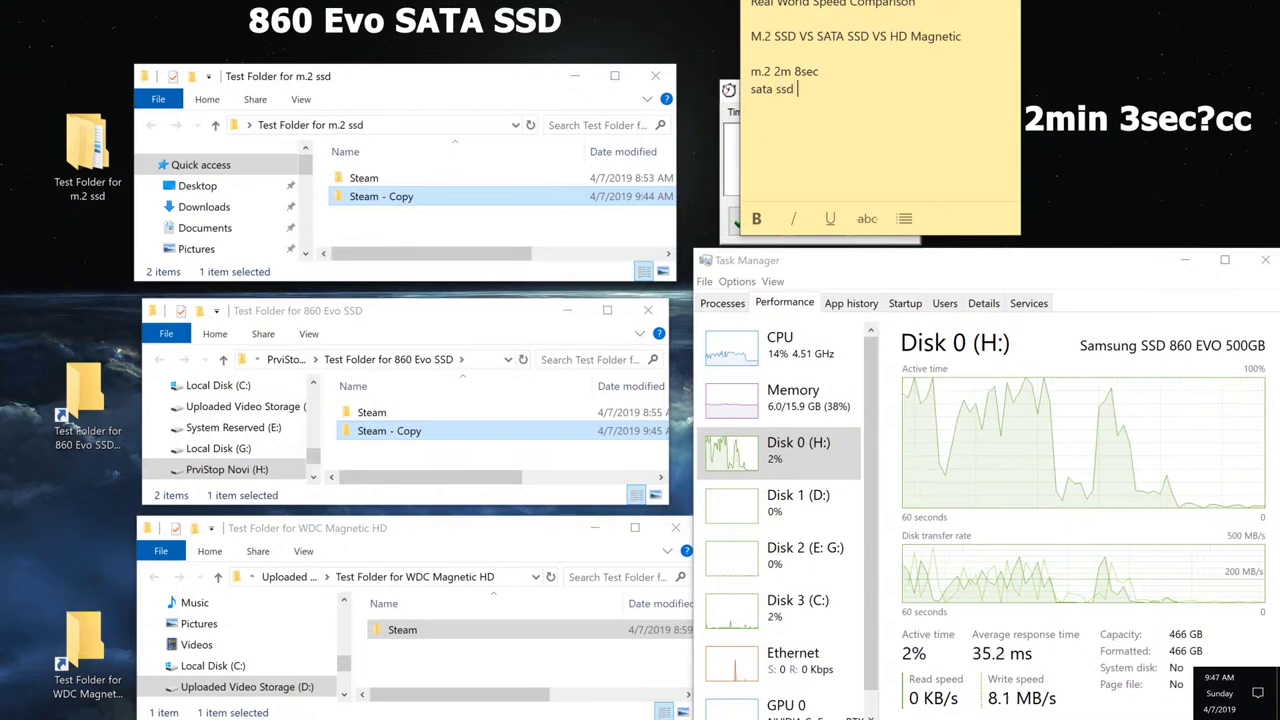
text(2)
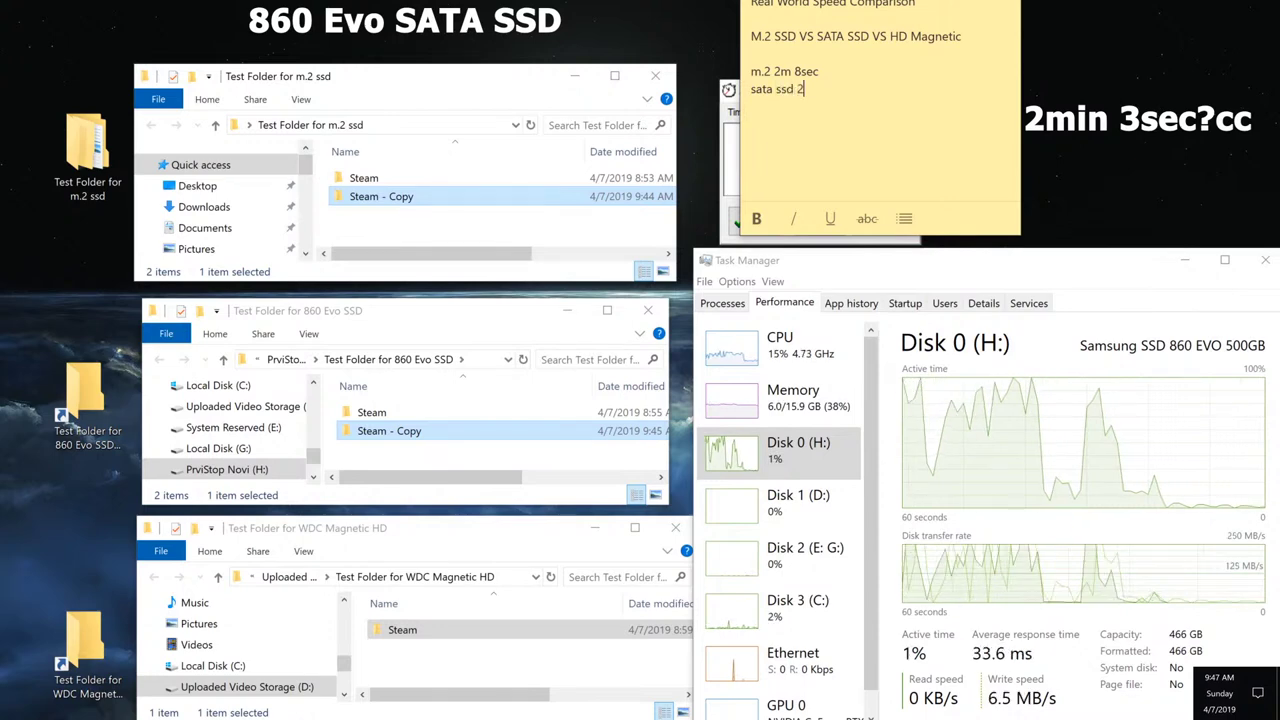
text(m)
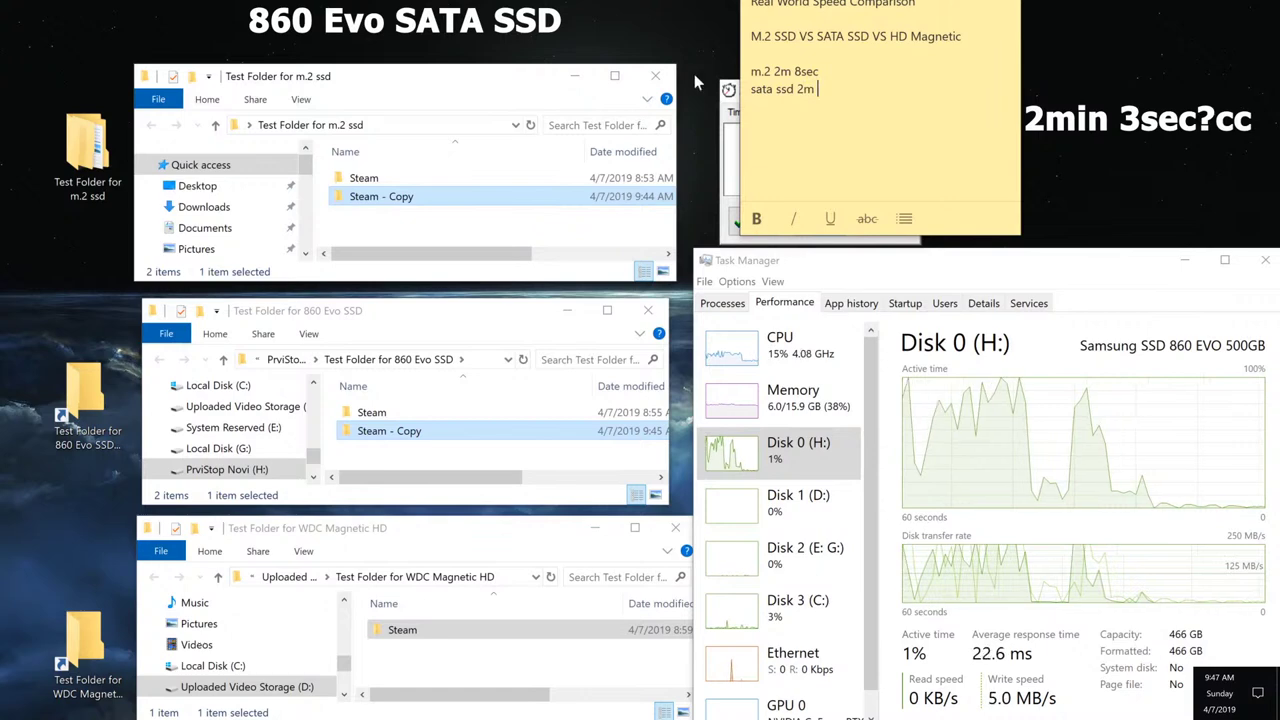
click(730, 115)
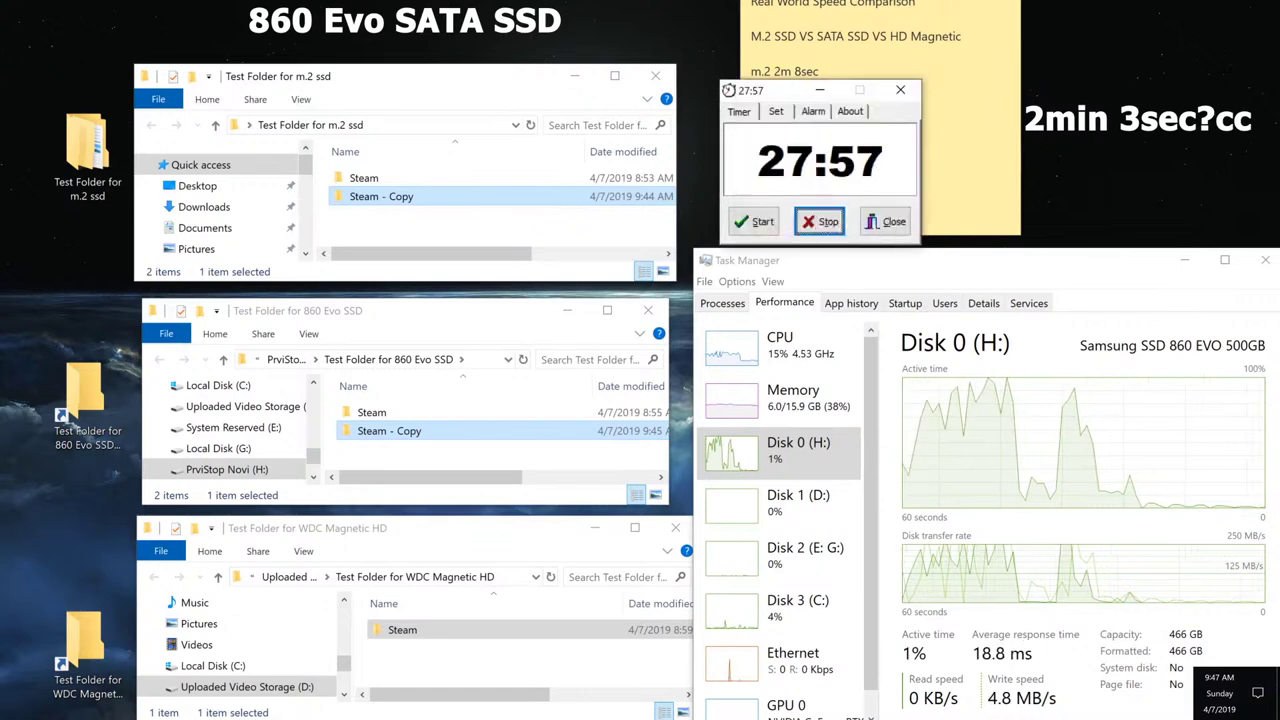
key(alt+Tab)
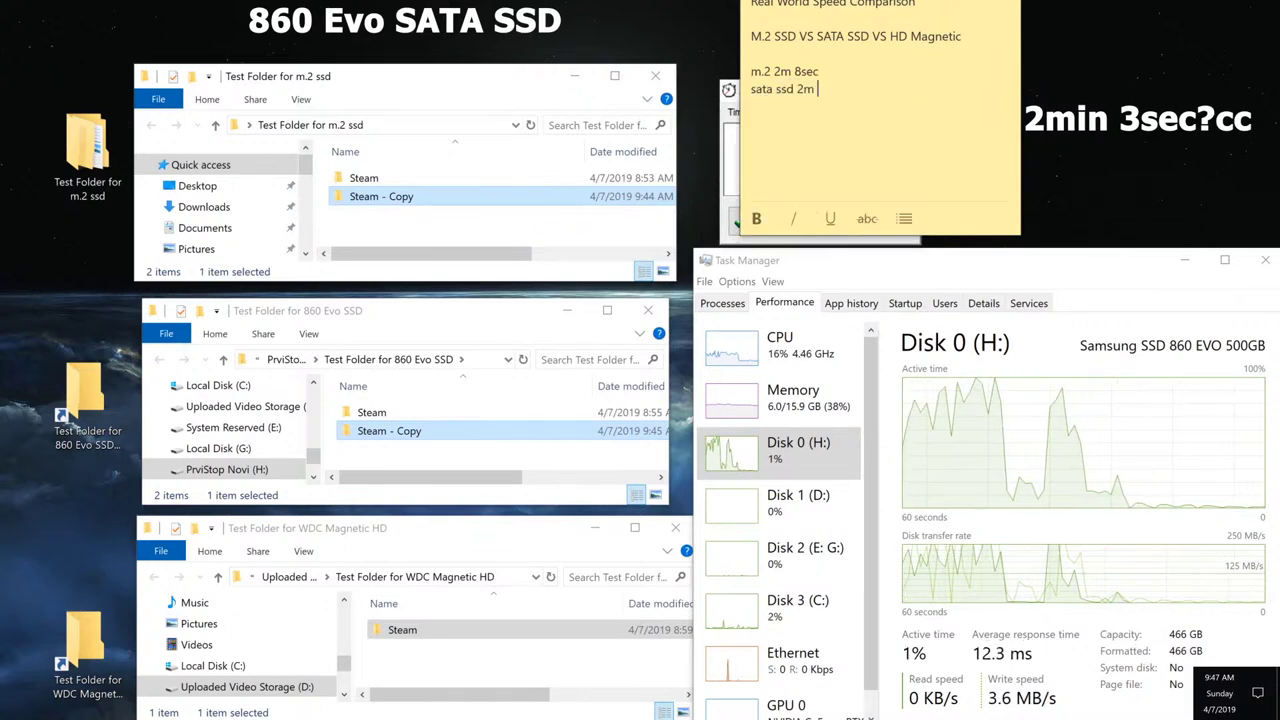
text(3sec)
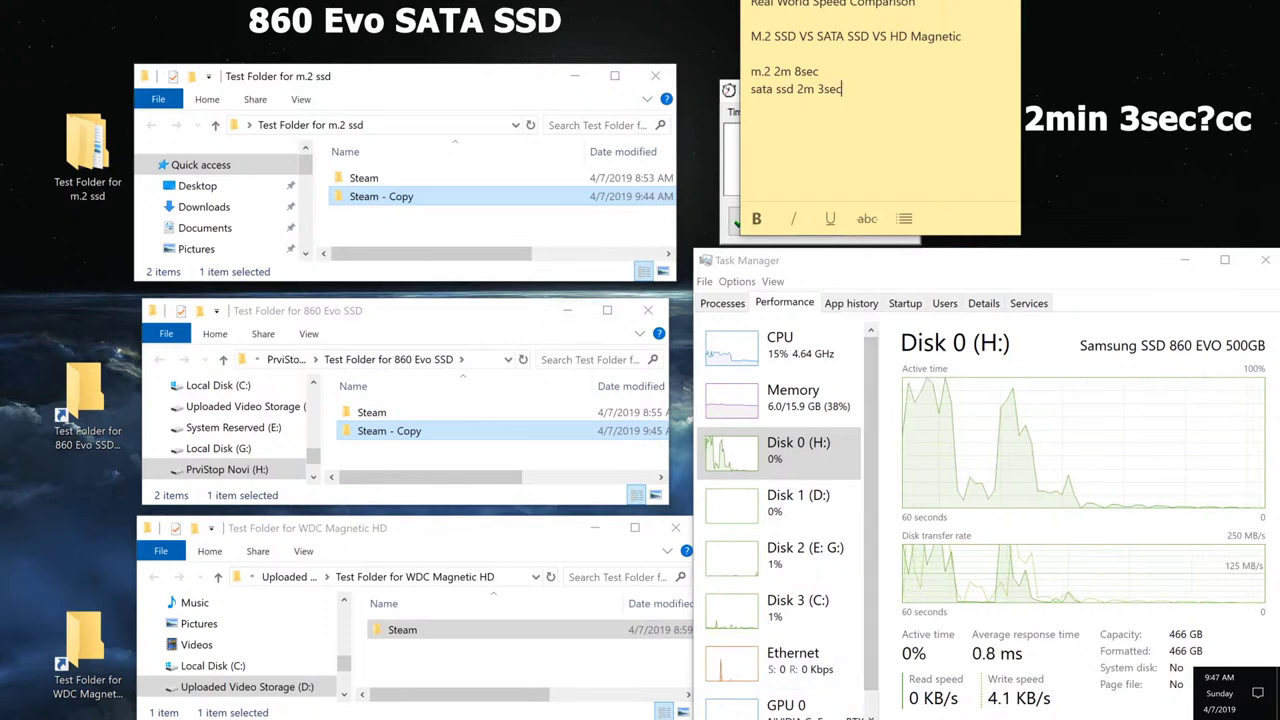
Select the Steam folder in Test Folder for WDC Magnetic HD and close the stopped timer.
click(465, 656)
click(465, 630)
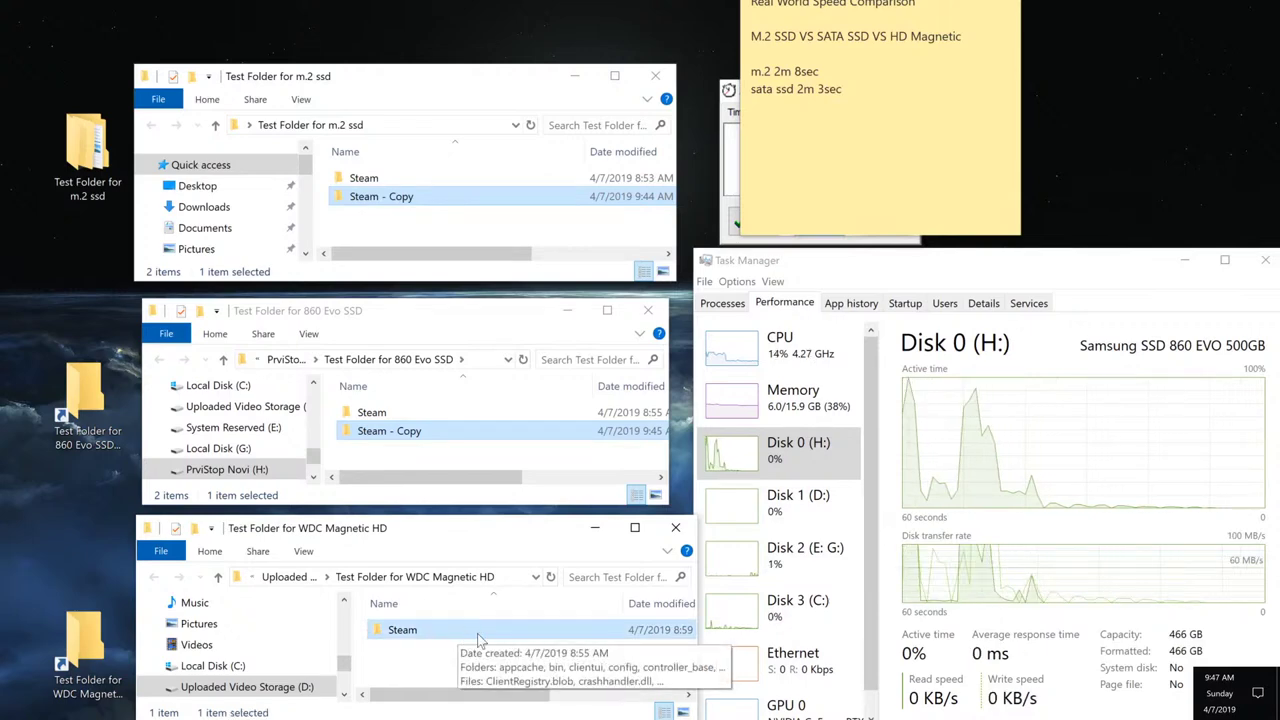
click(729, 160)
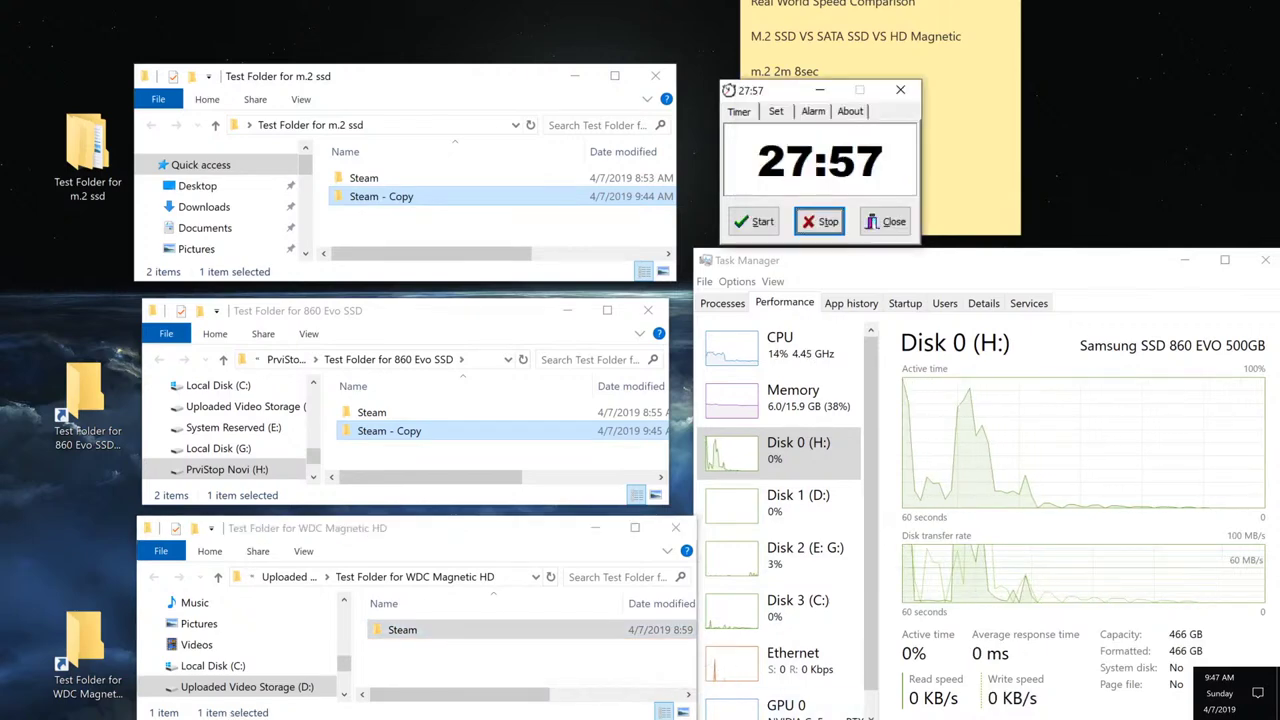
click(899, 95)
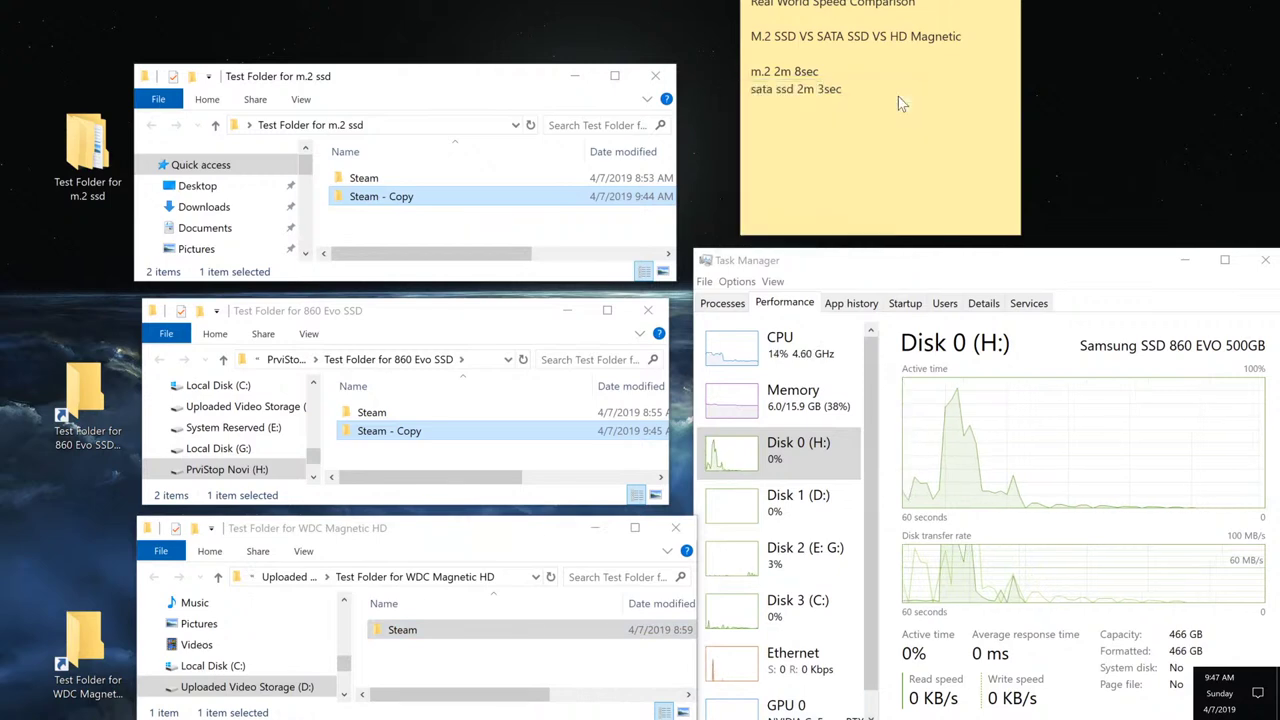
Duplicate the Steam folder inside Test Folder for WDC Magnetic HD and start the countdown timer.
right_click(432, 631)
click(501, 515)
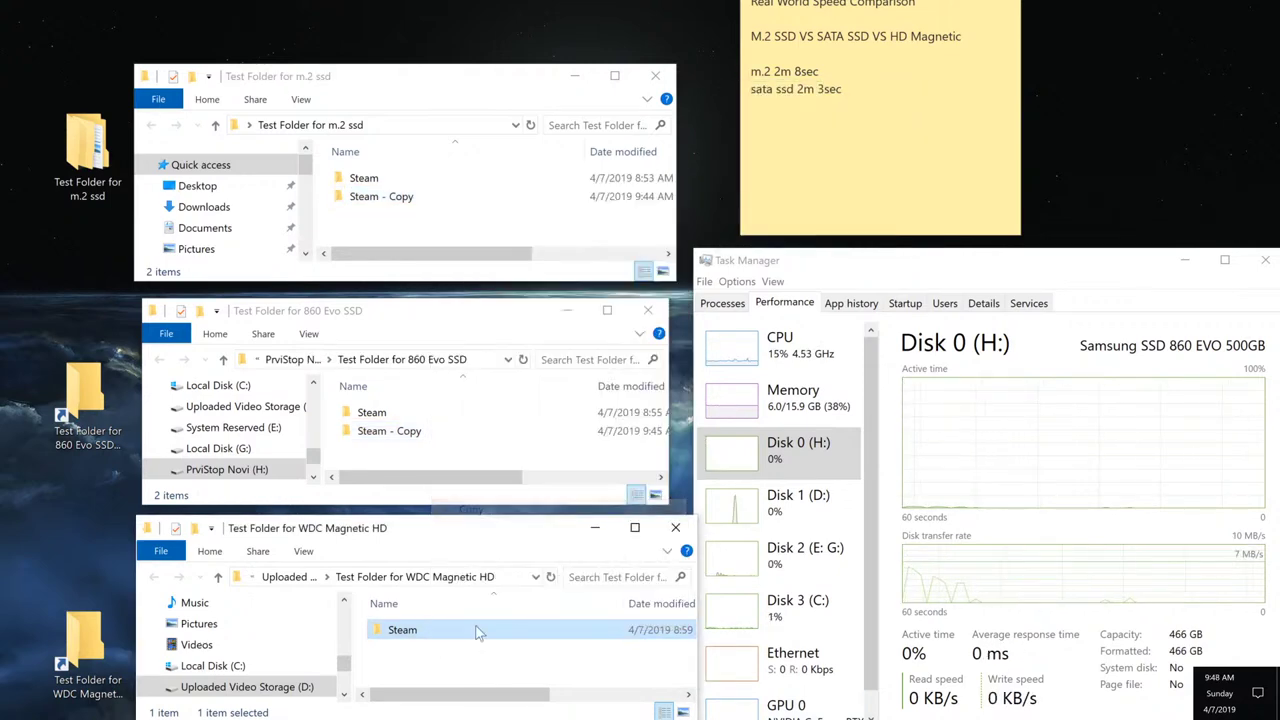
right_click(455, 668)
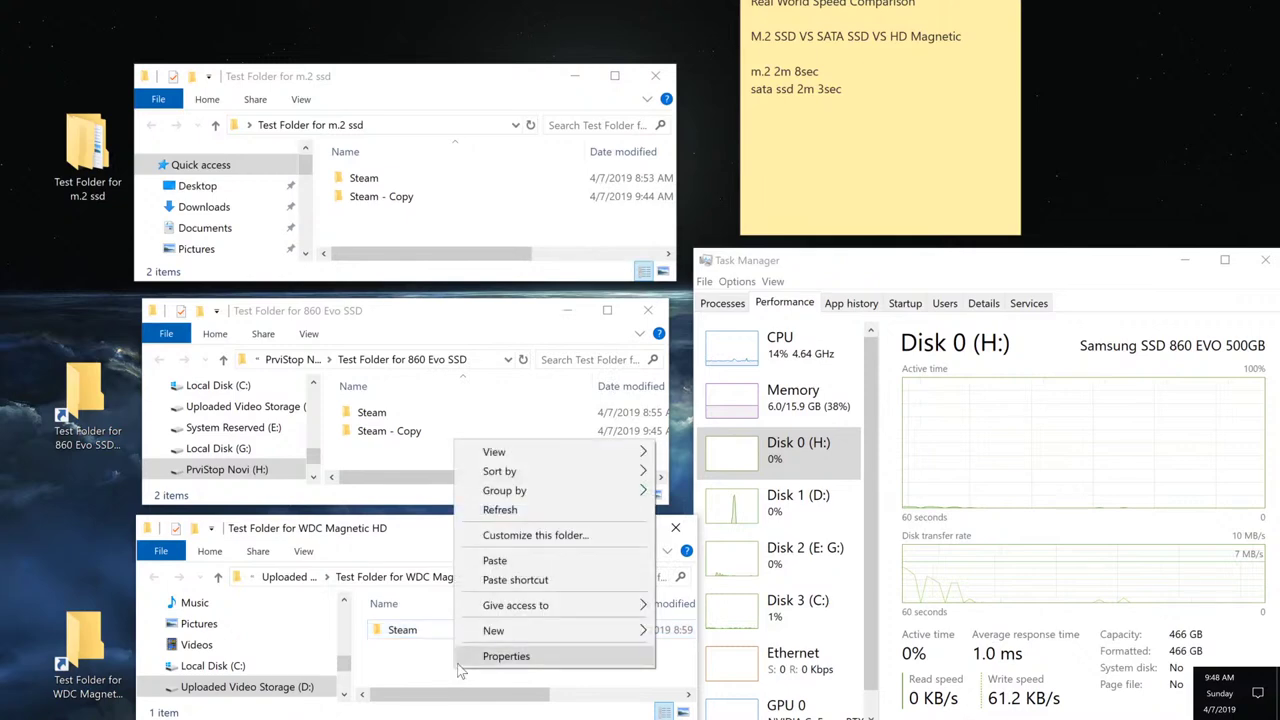
click(540, 562)
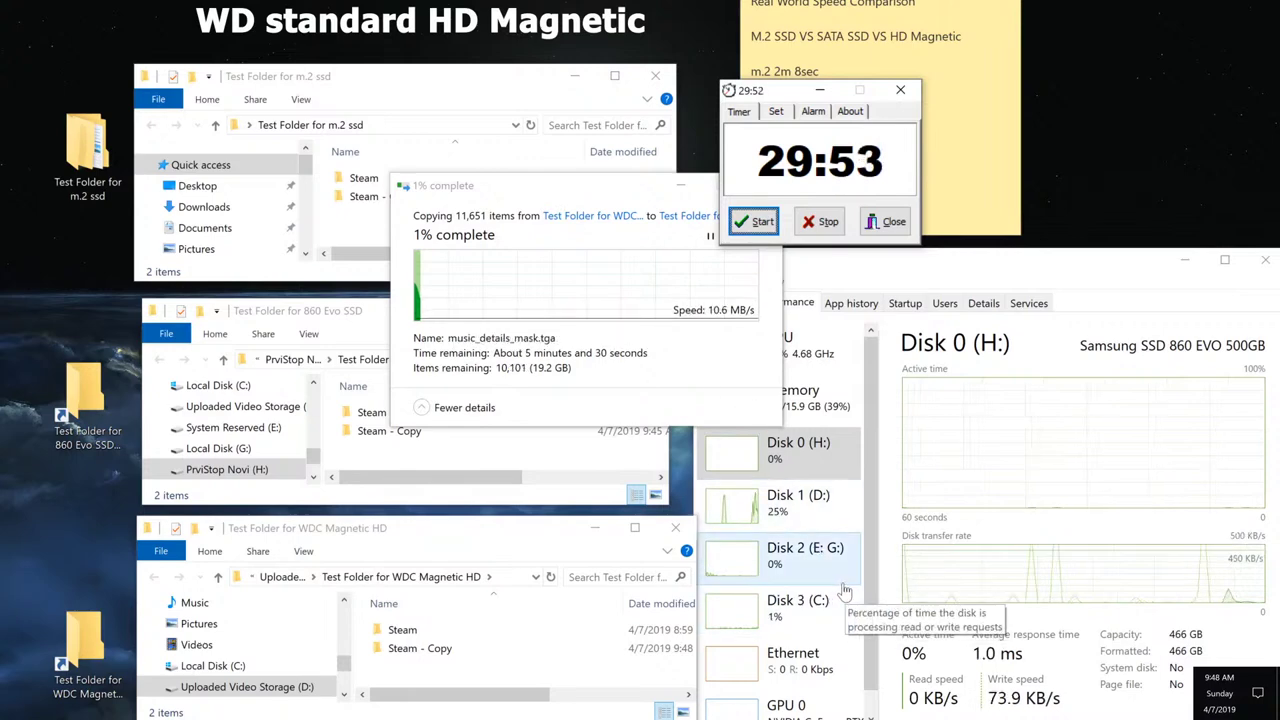
Show the Disk 1 (D:) performance graphs and move the copy progress window away from the timer and Task Manager.
click(800, 503)
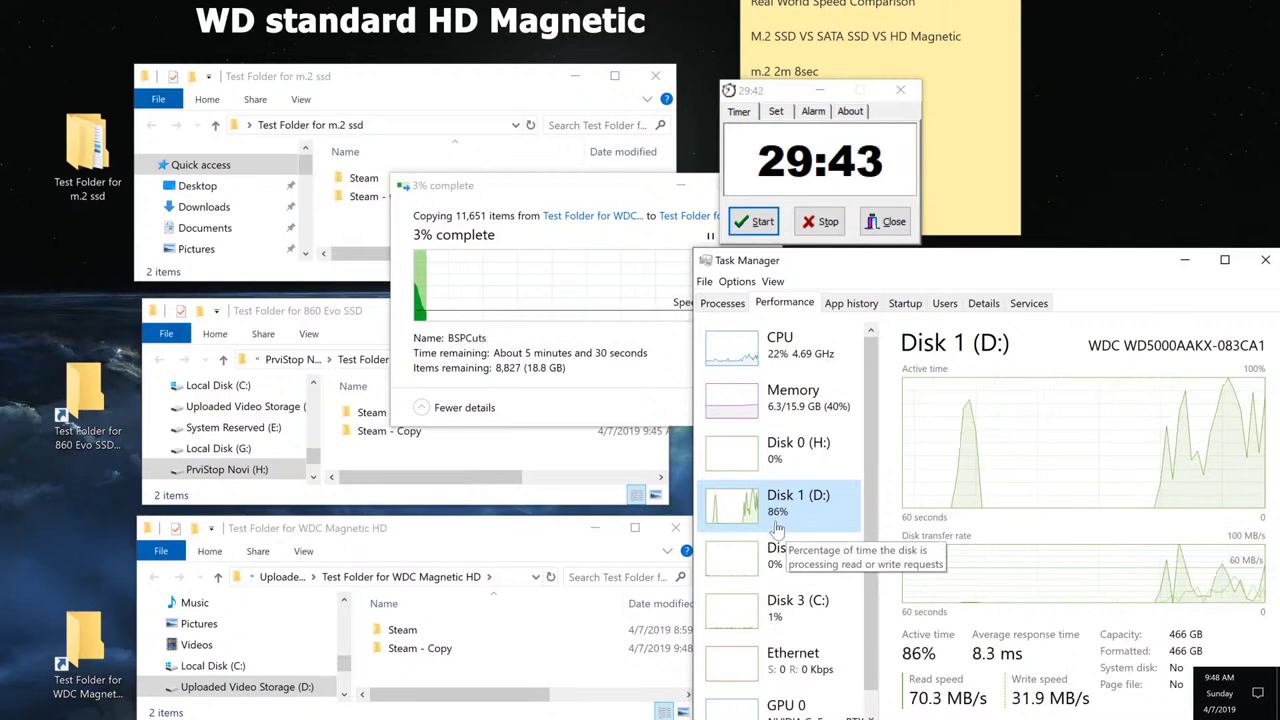
drag(548, 188, 459, 190)
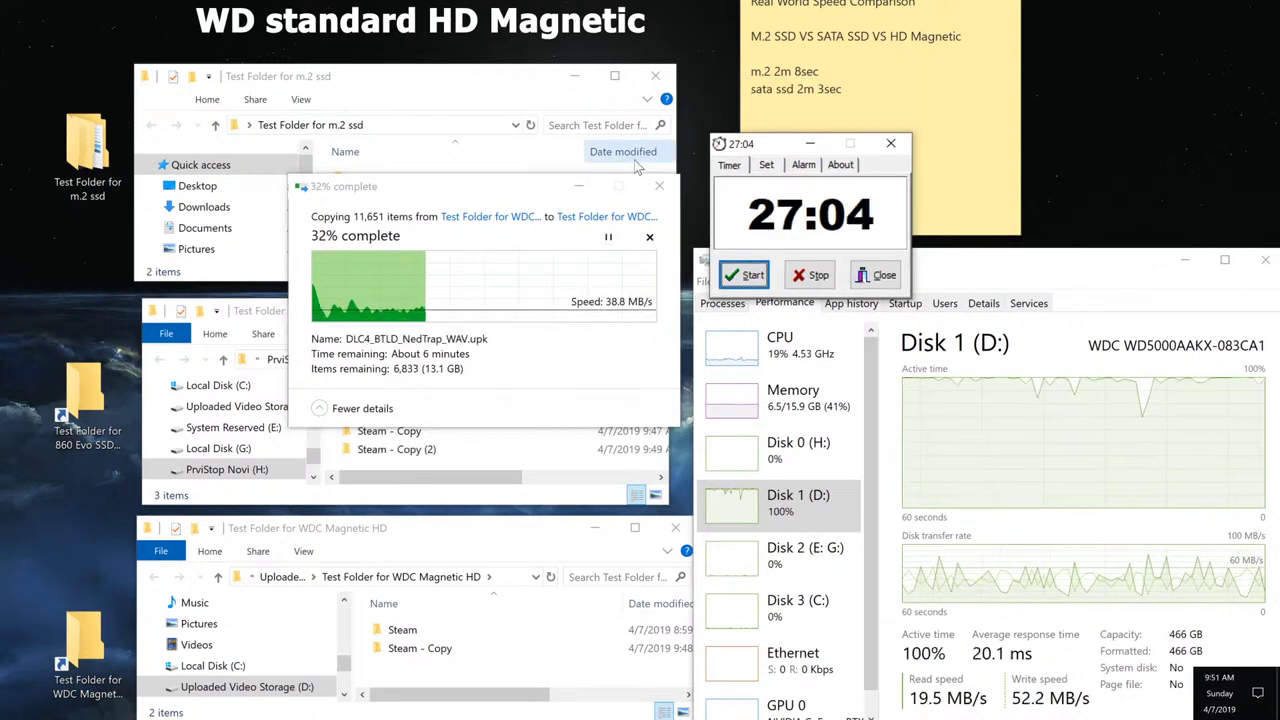
drag(497, 190, 506, 300)
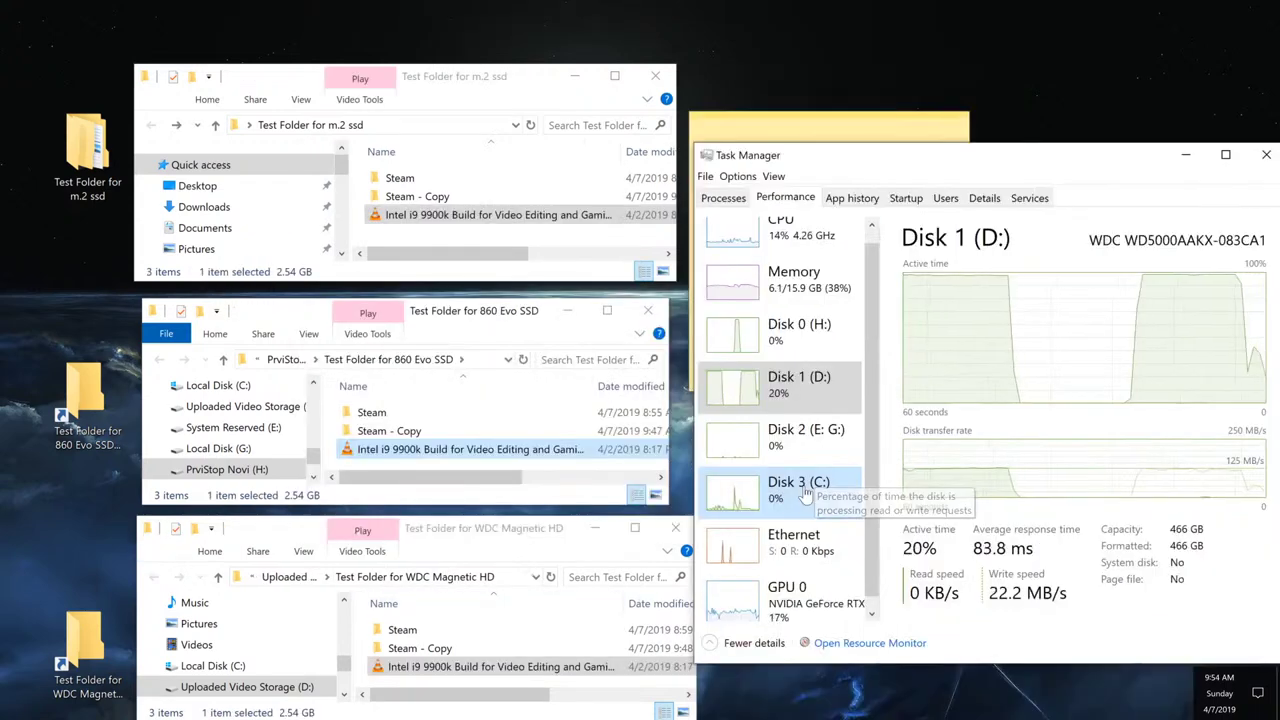
Show the Disk 3 (C:) performance graphs for the M.2 single-file copy test.
click(805, 488)
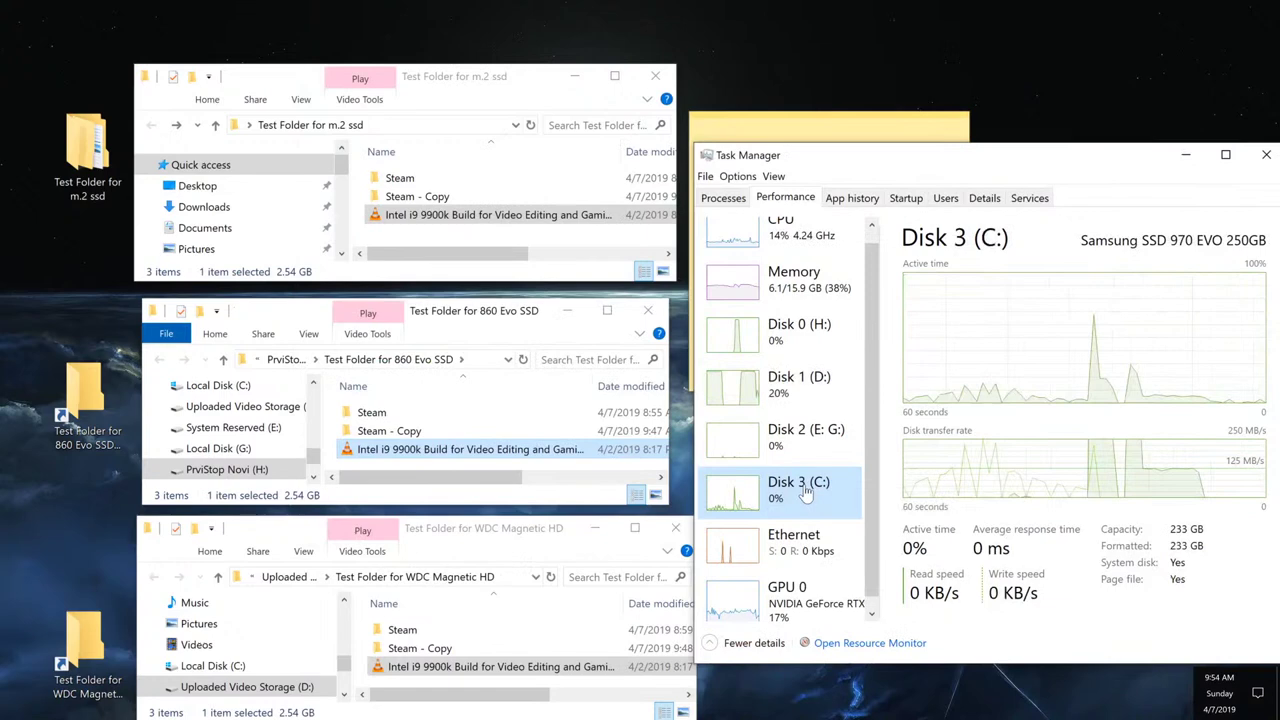
click(474, 228)
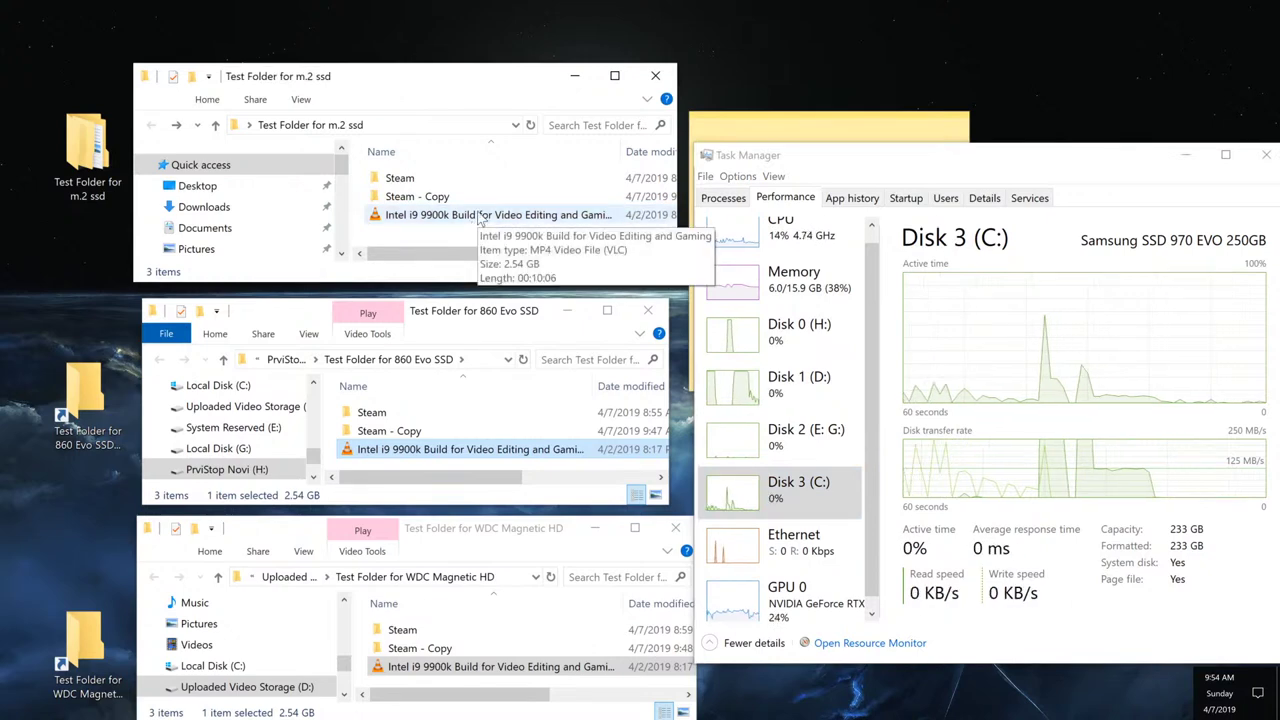
right_click(478, 217)
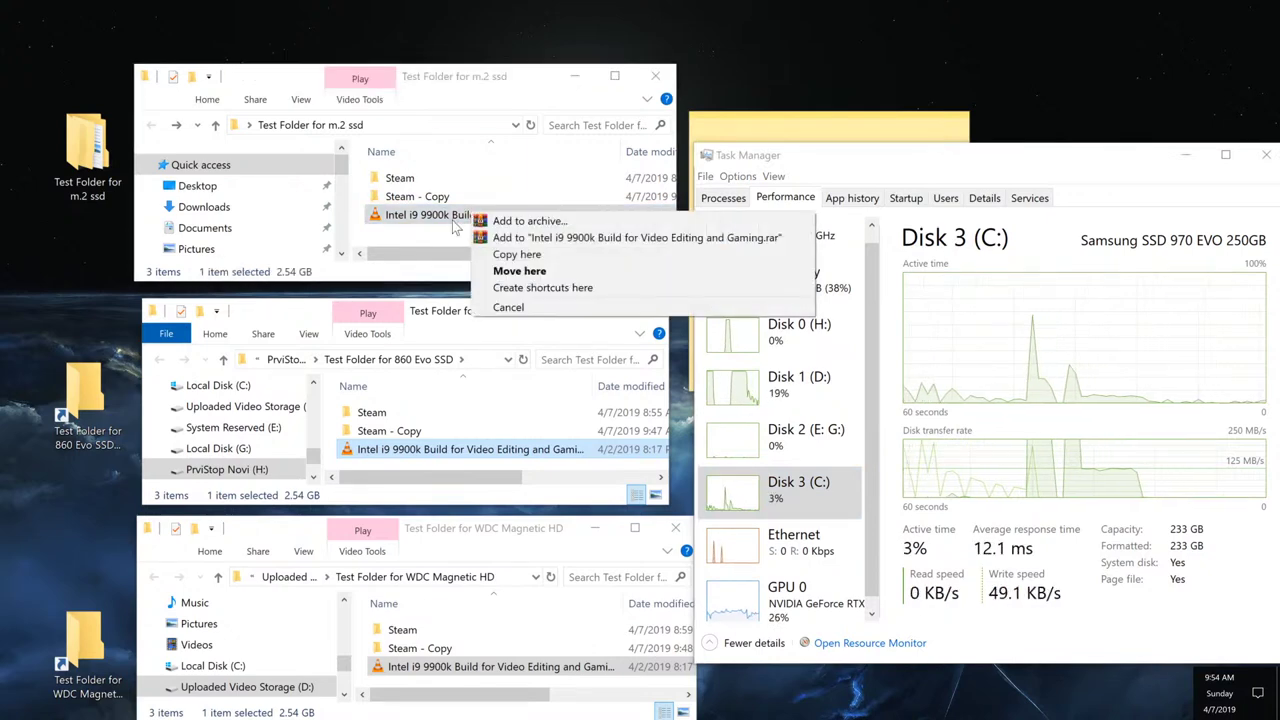
right_click(453, 228)
click(601, 541)
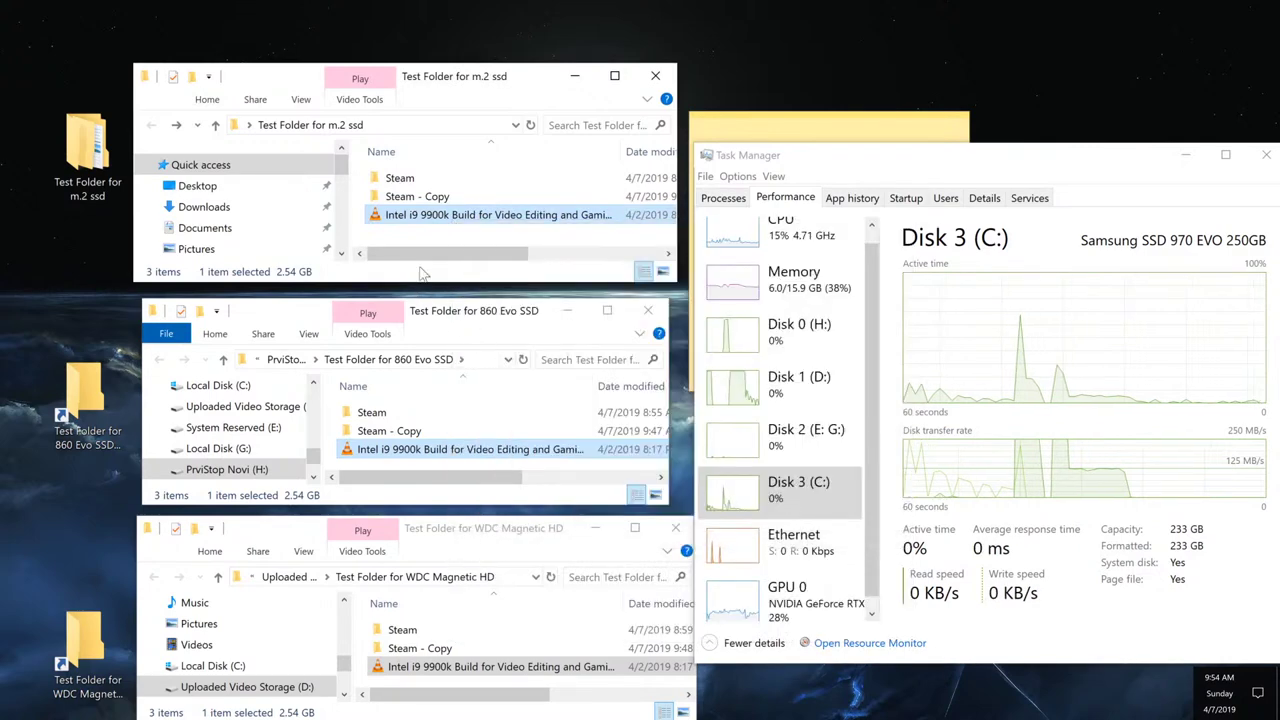
right_click(436, 244)
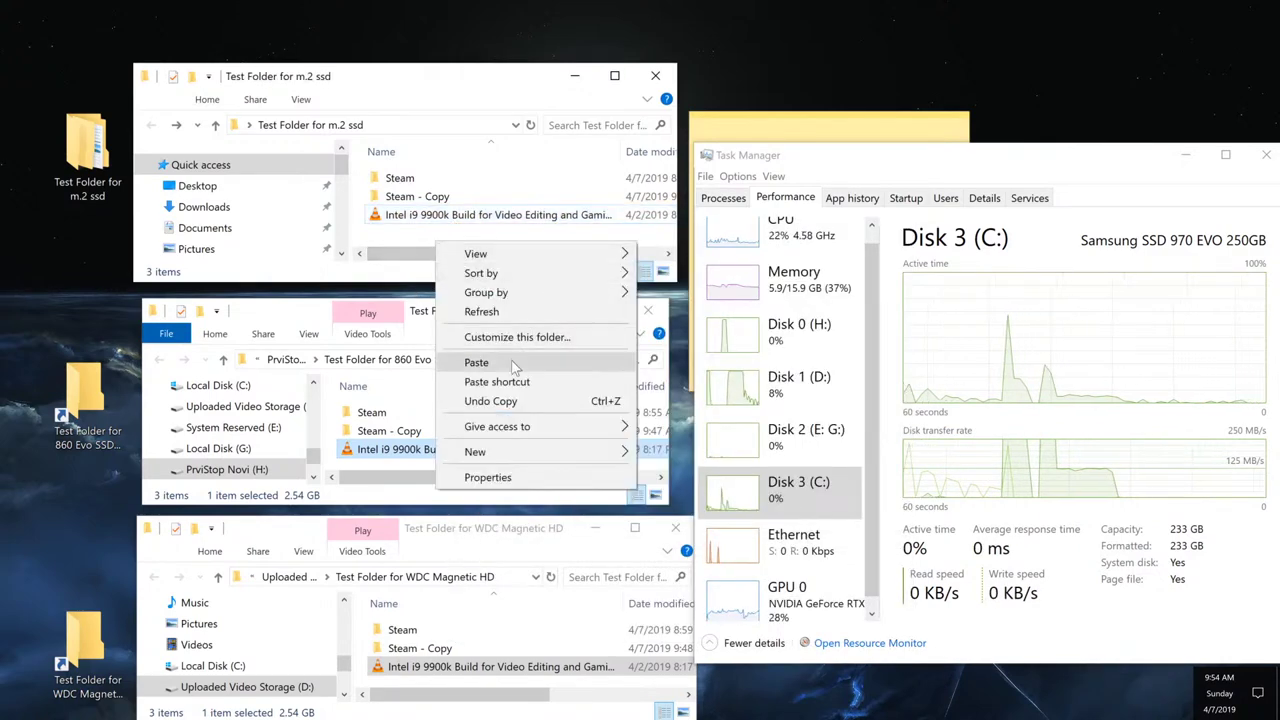
key(Escape)
Duplicate the Intel i9 9900k Build for Video Editing and Gaming video inside Test Folder for m.2 ssd with the timer running, and close the timer.
click(400, 449)
click(440, 215)
right_click(439, 217)
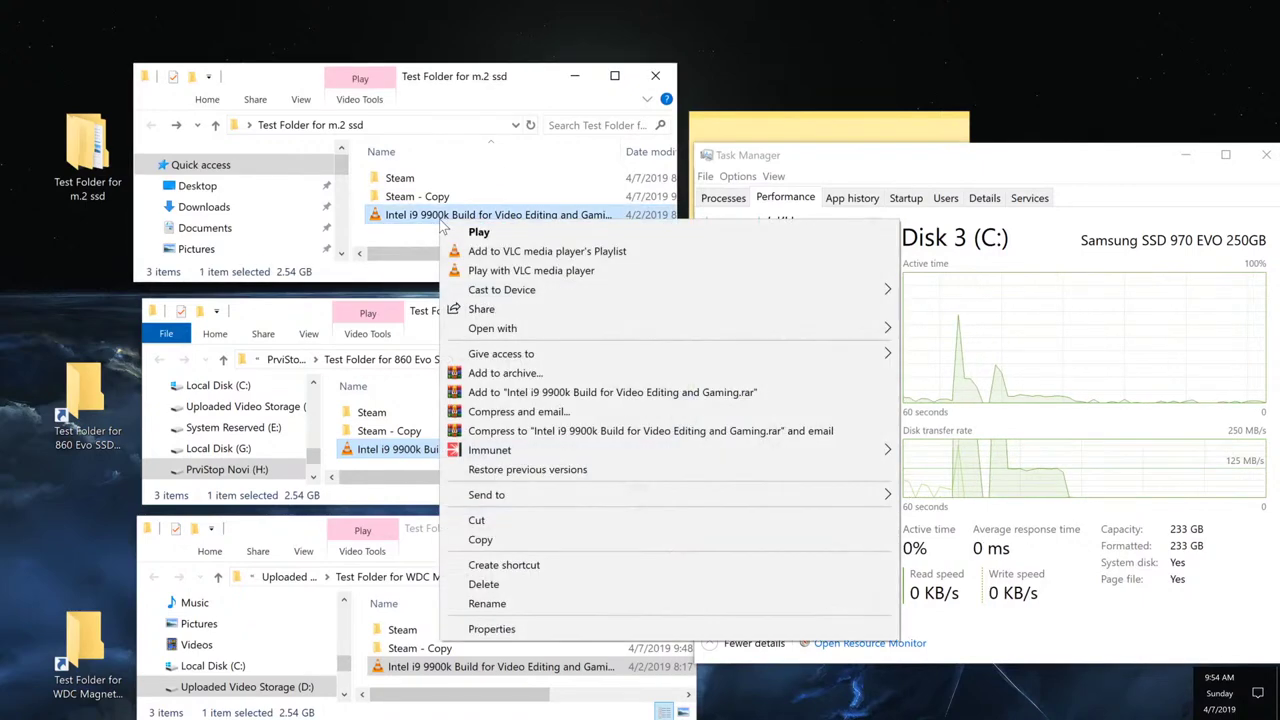
click(575, 545)
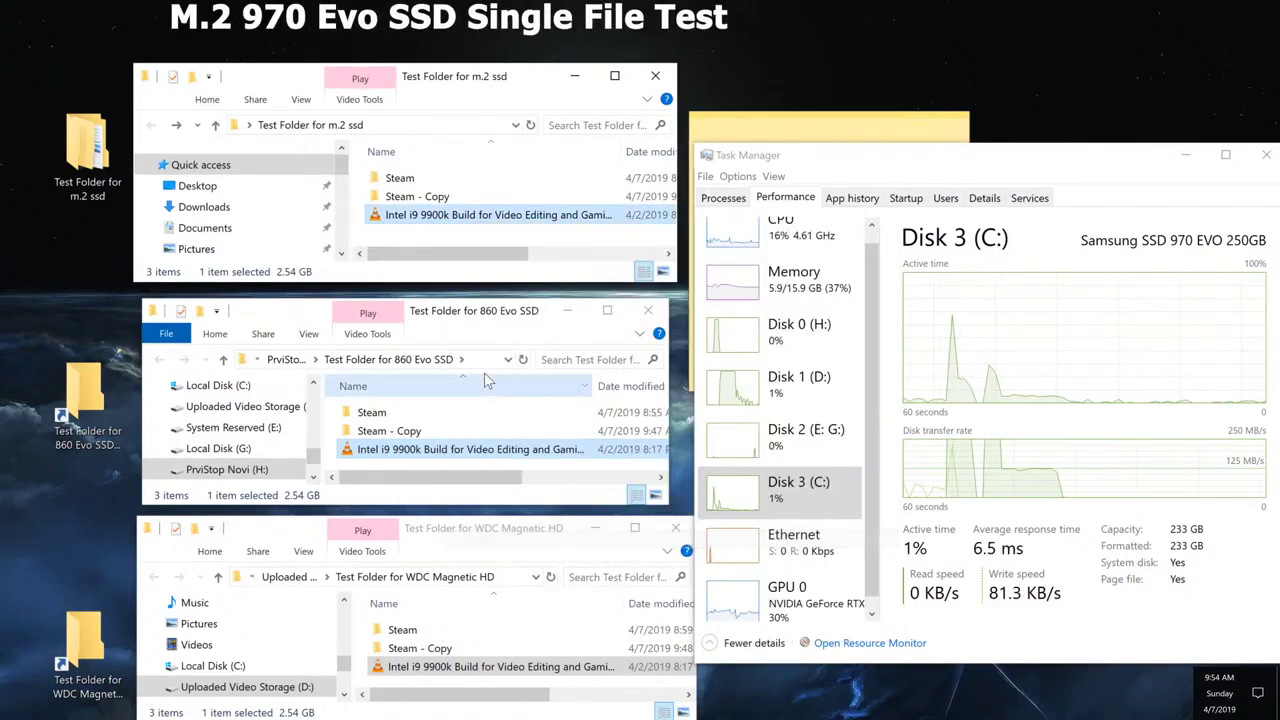
right_click(477, 240)
click(548, 352)
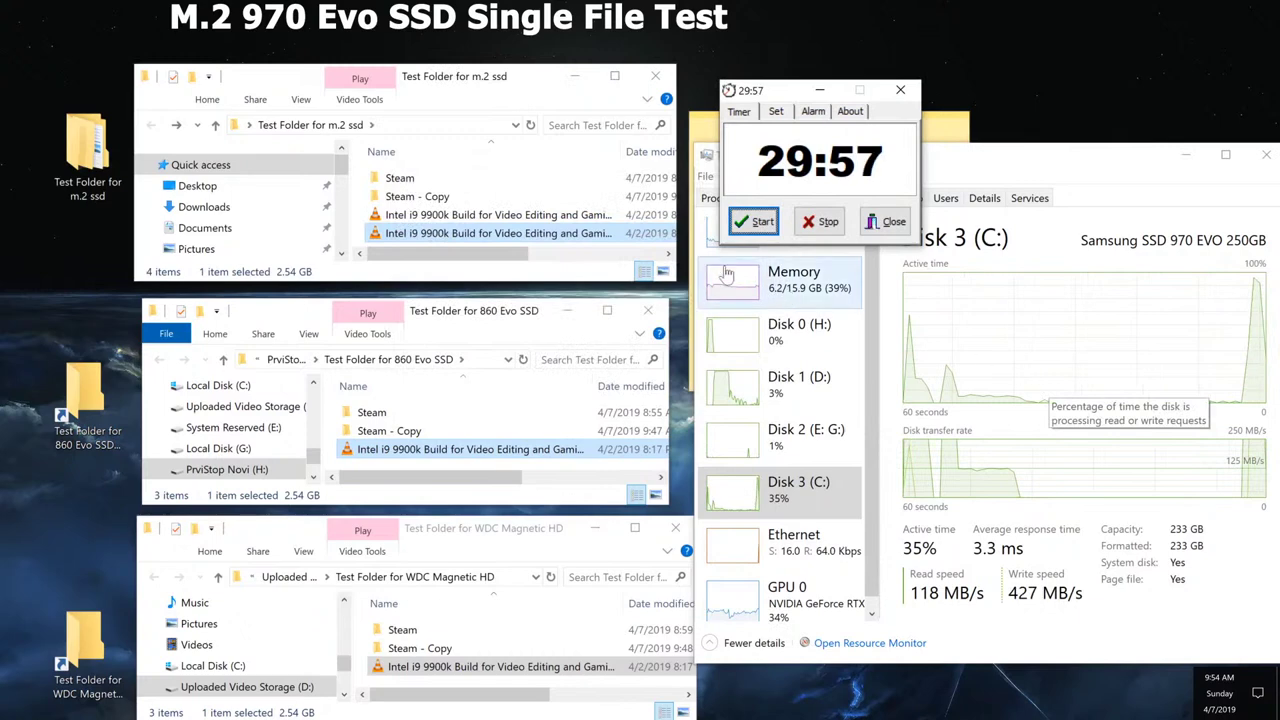
key(ctrl+v)
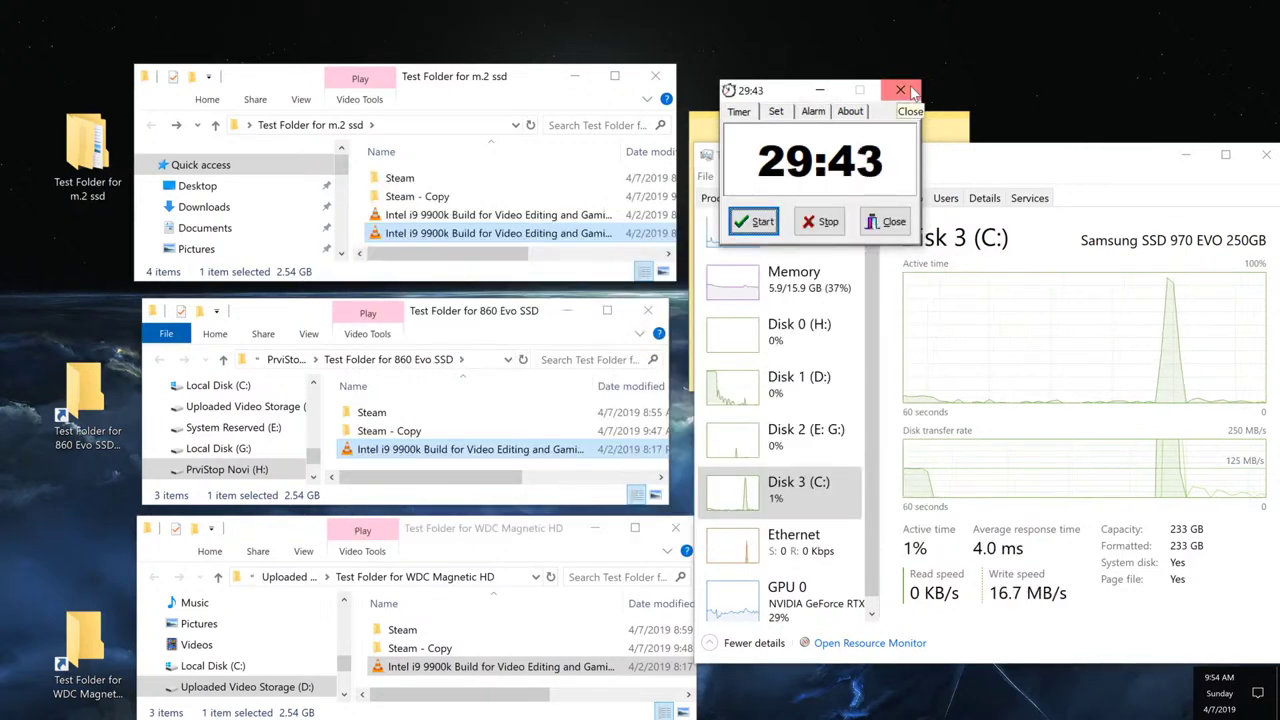
click(900, 91)
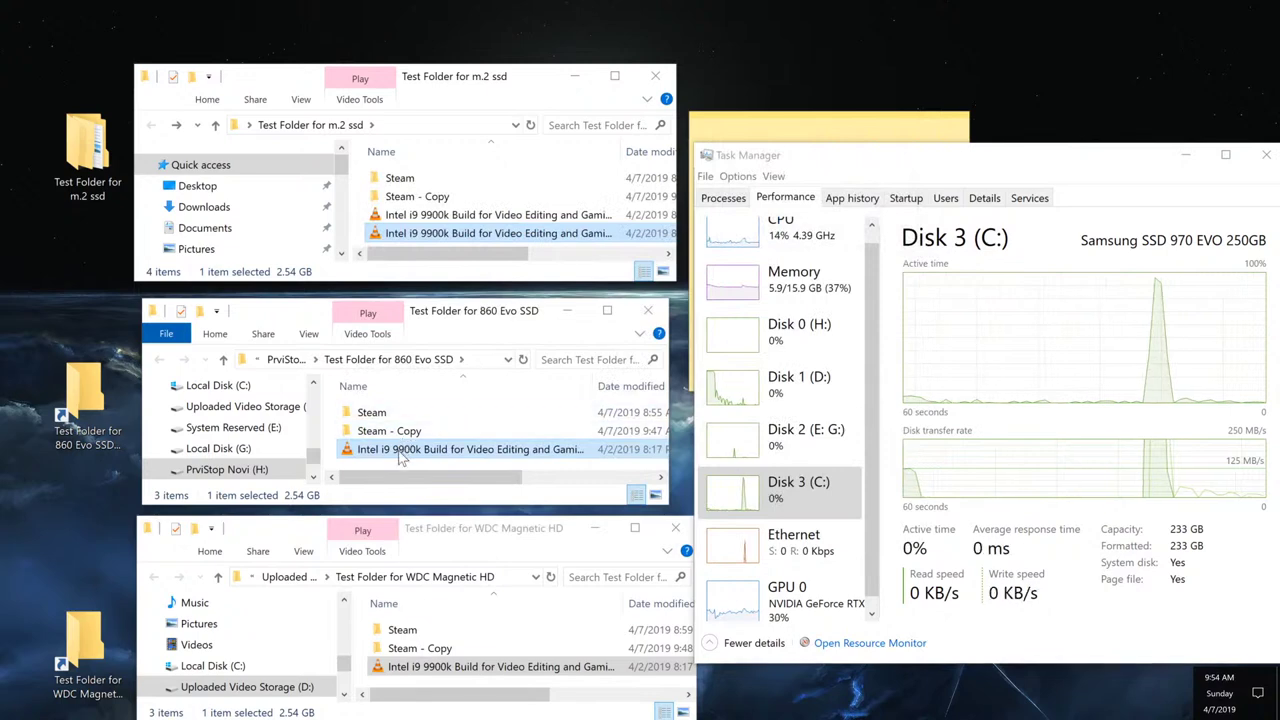
Duplicate the Intel i9 9900k Build for Video Editing and Gaming video inside Test Folder for 860 Evo SSD.
click(432, 455)
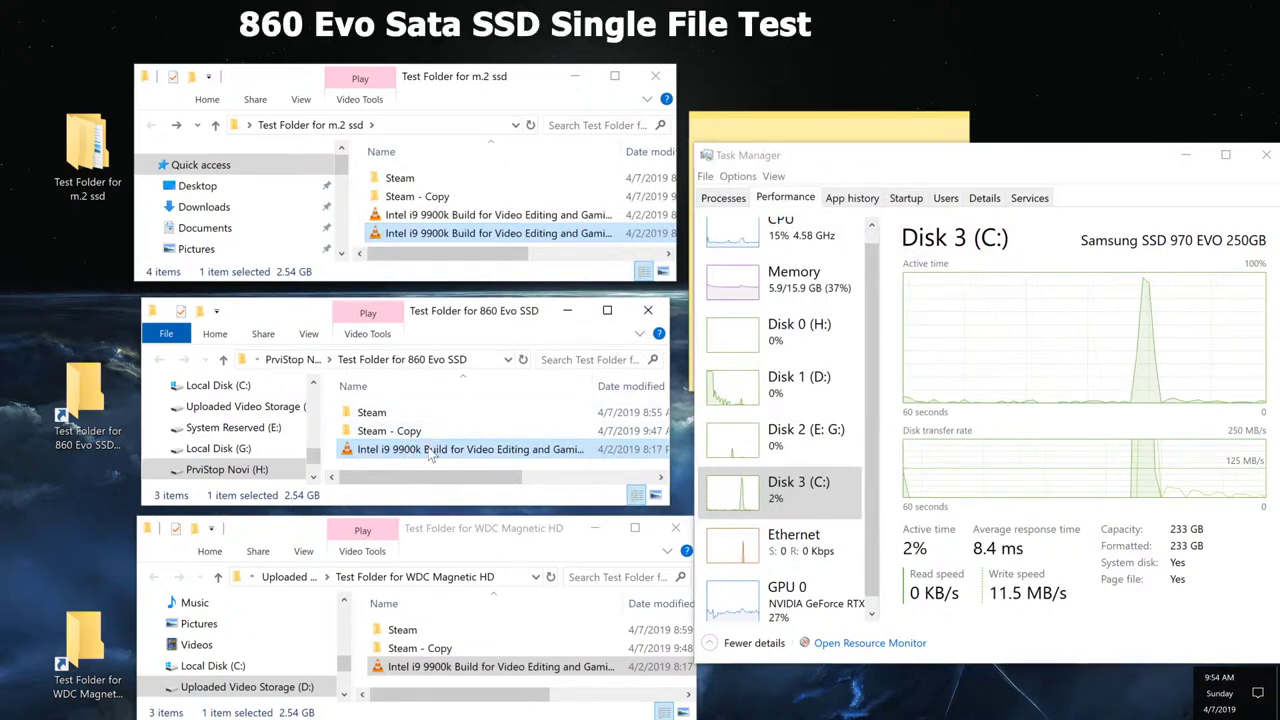
right_click(430, 450)
click(348, 452)
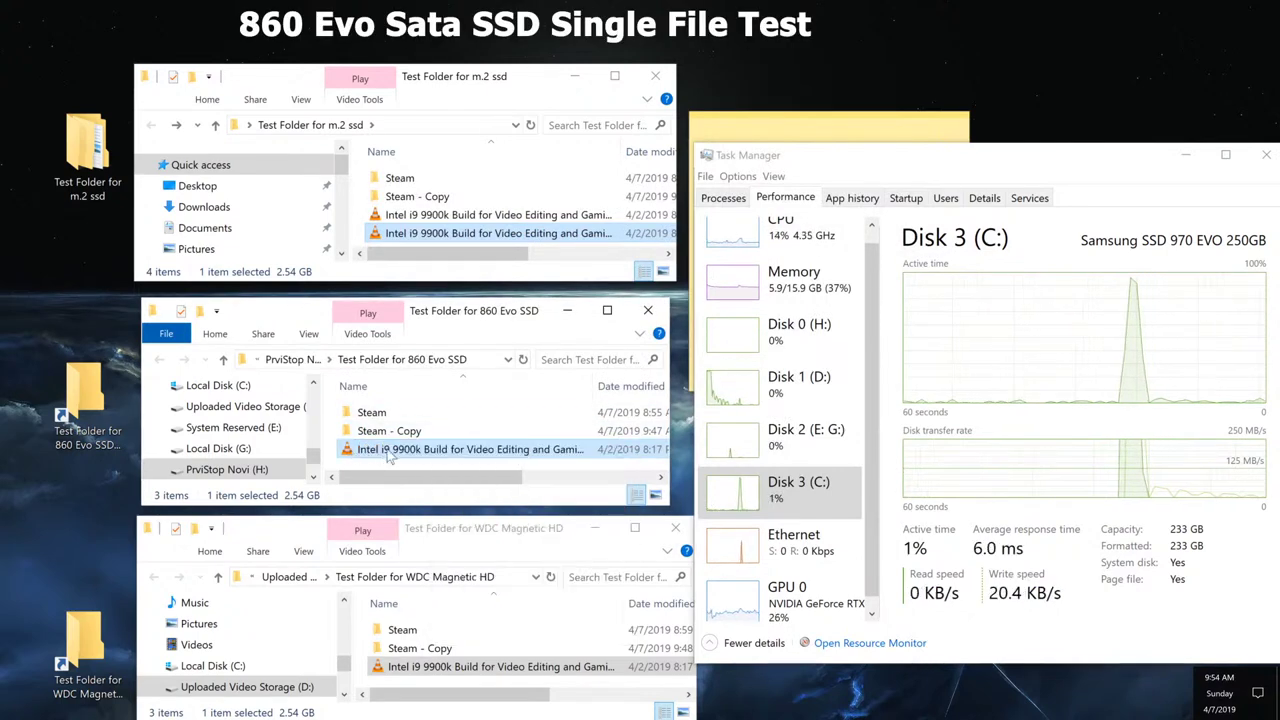
right_click(386, 452)
click(495, 350)
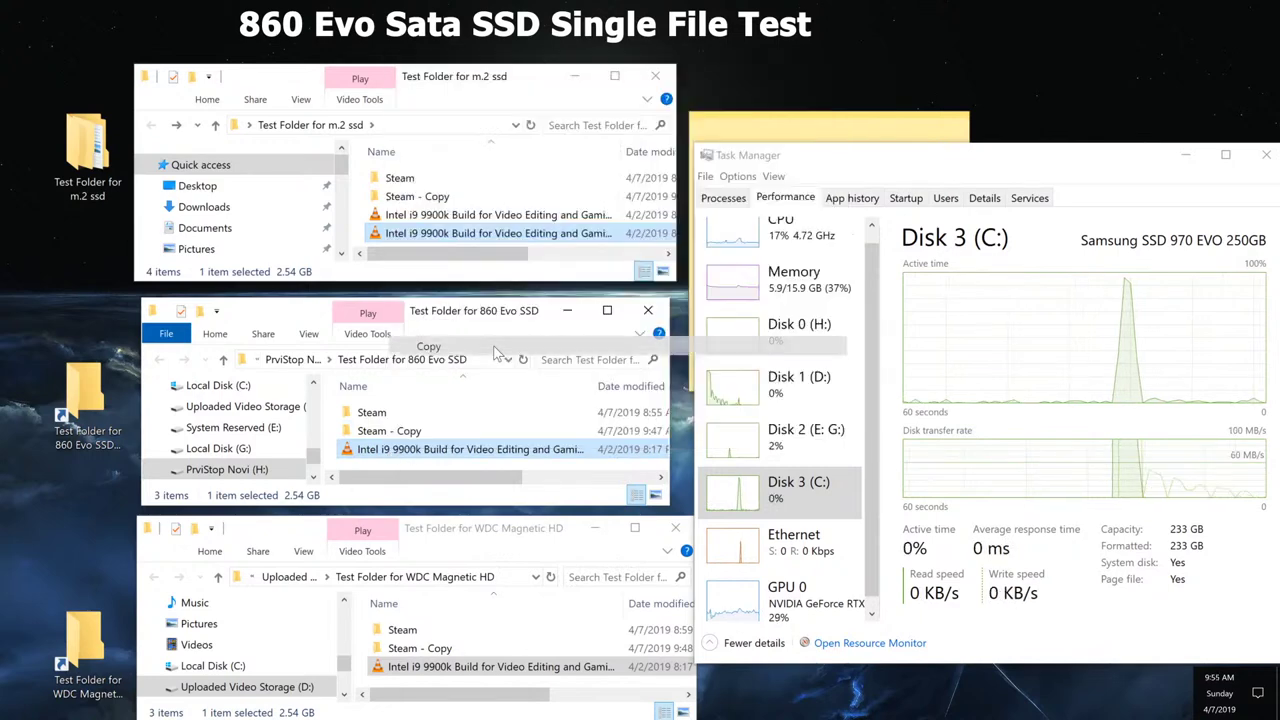
right_click(418, 473)
click(395, 465)
right_click(395, 465)
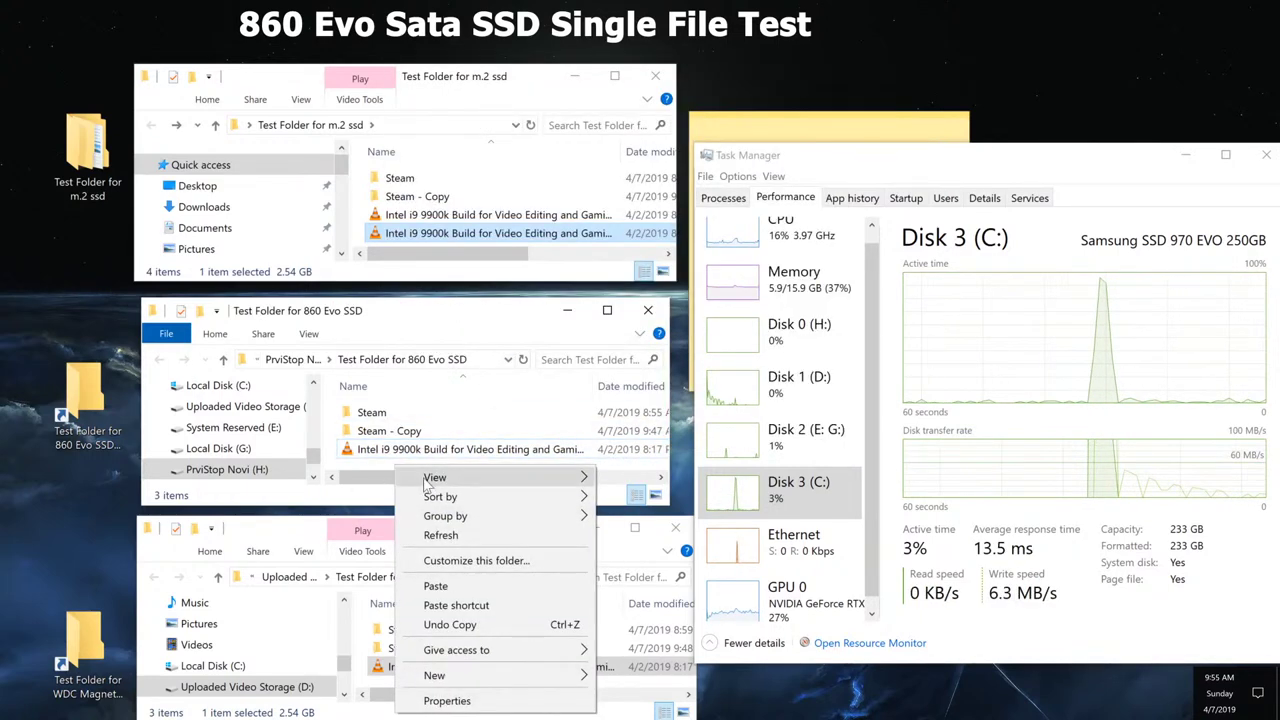
click(495, 578)
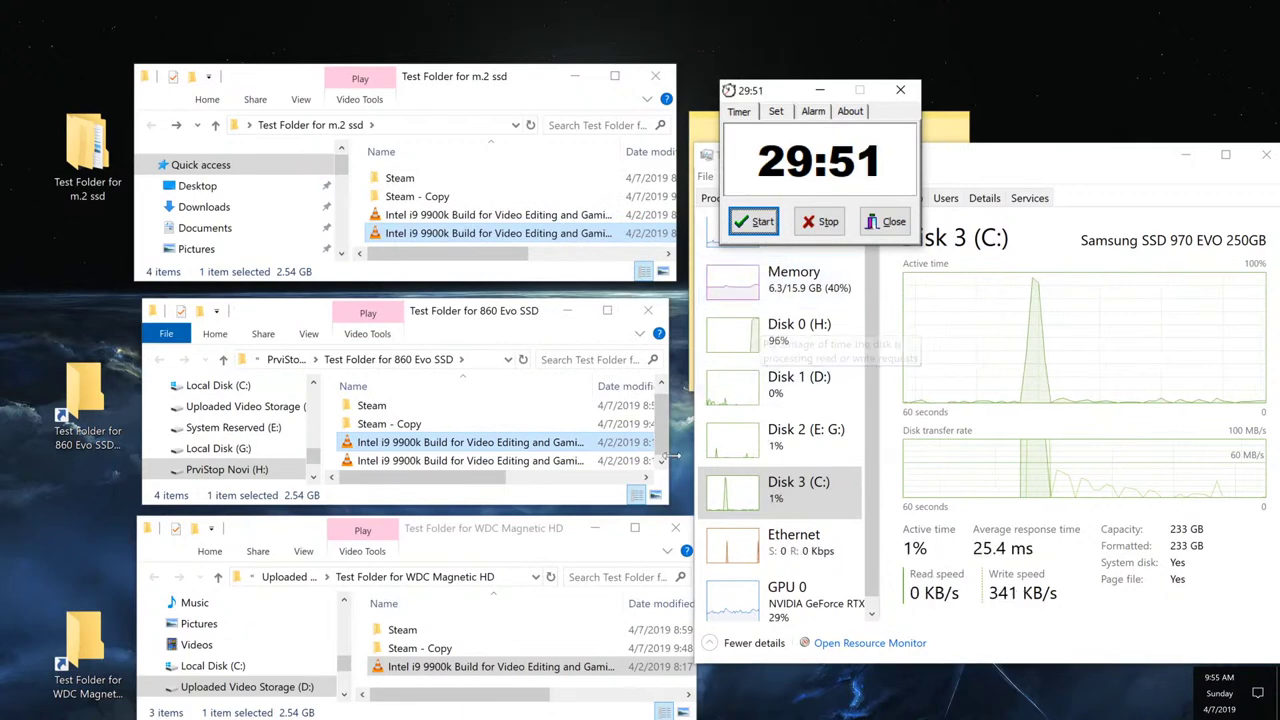
Close the old timer, duplicate the Intel i9 9900k build video inside Test Folder for WDC Magnetic HD, and start a new countdown.
click(412, 668)
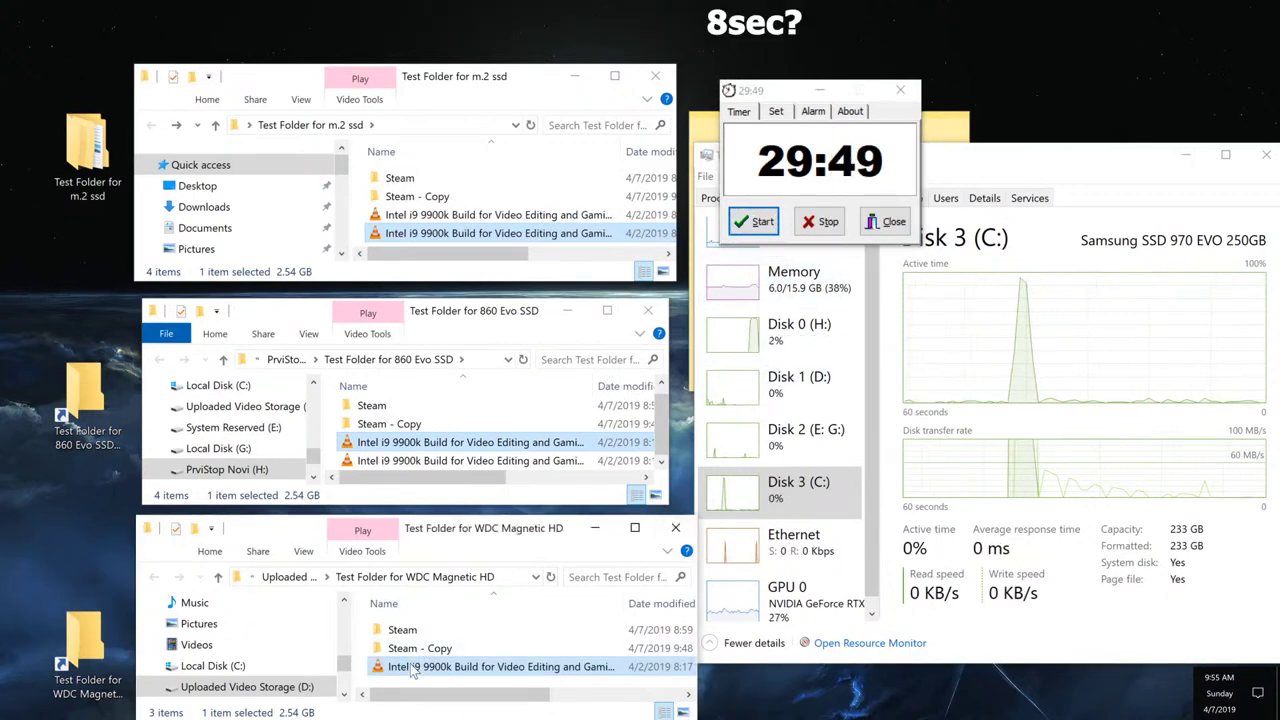
click(904, 91)
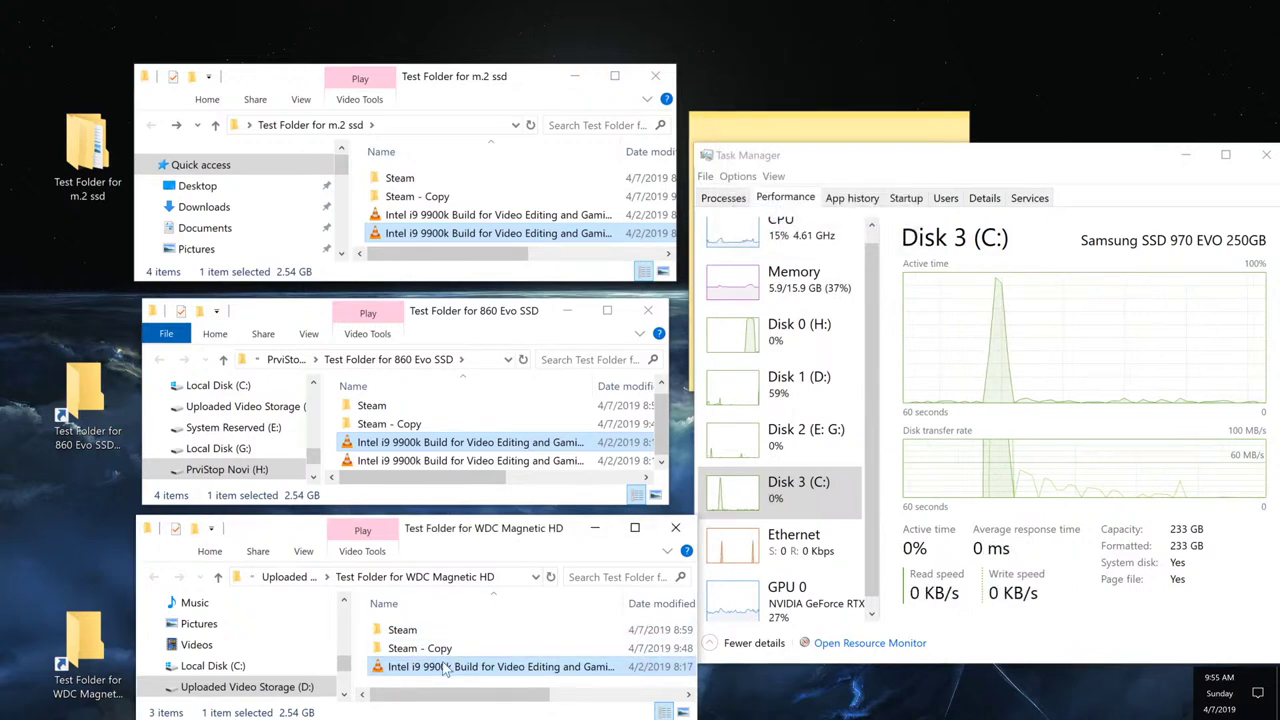
right_click(443, 666)
click(524, 563)
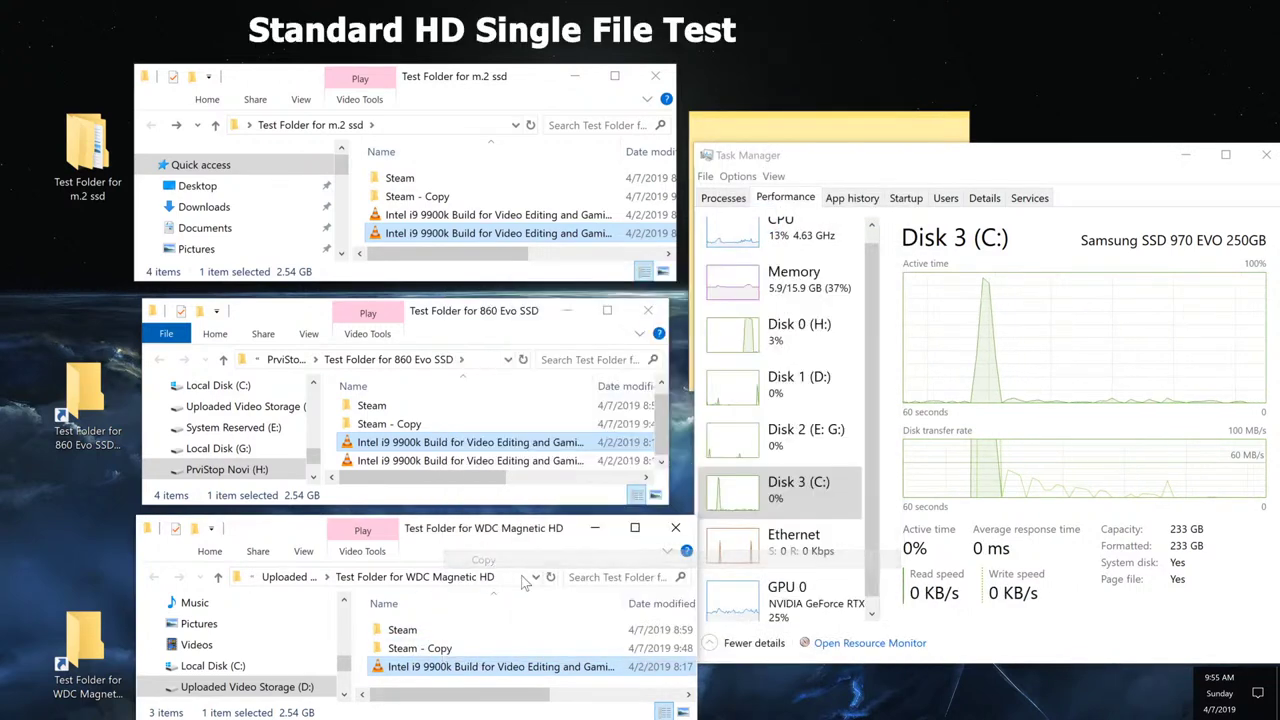
right_click(443, 688)
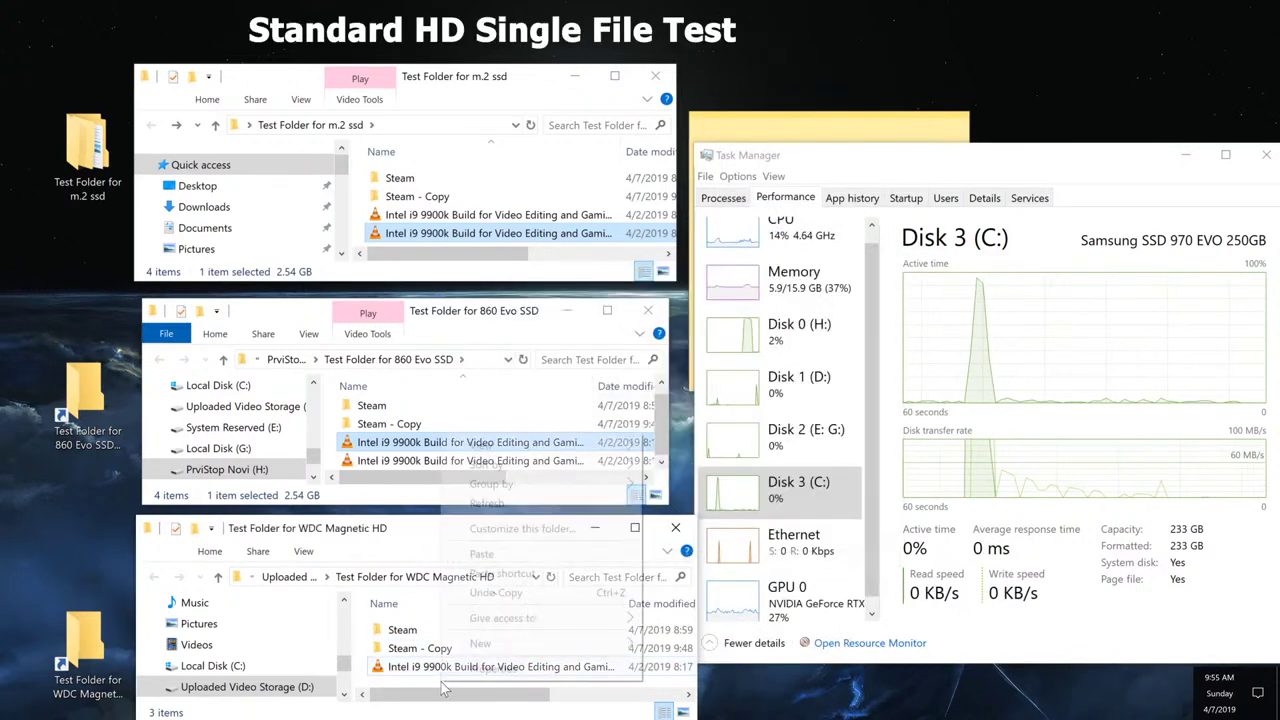
click(546, 558)
key(alt+Tab)
key(Return)
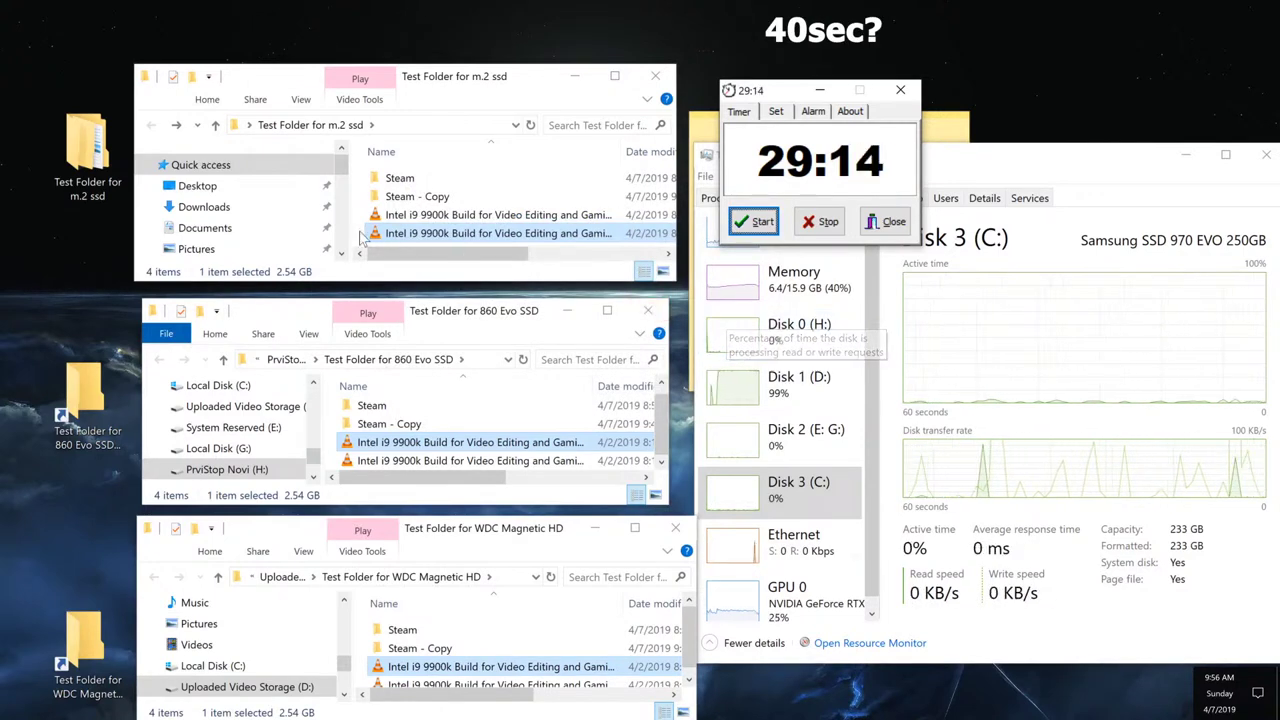
Close the timer and bring the Real World Speed Comparison sticky note to the front, moving it up beside the m.2 folder window.
click(449, 322)
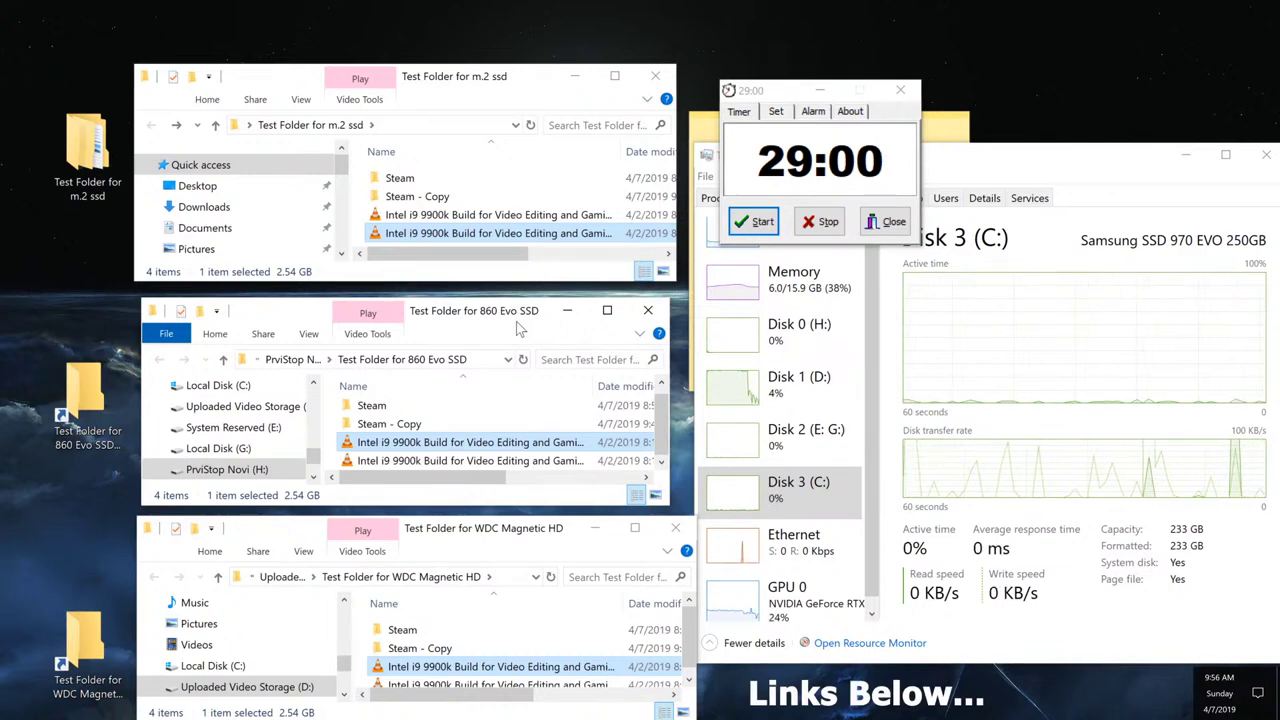
click(479, 84)
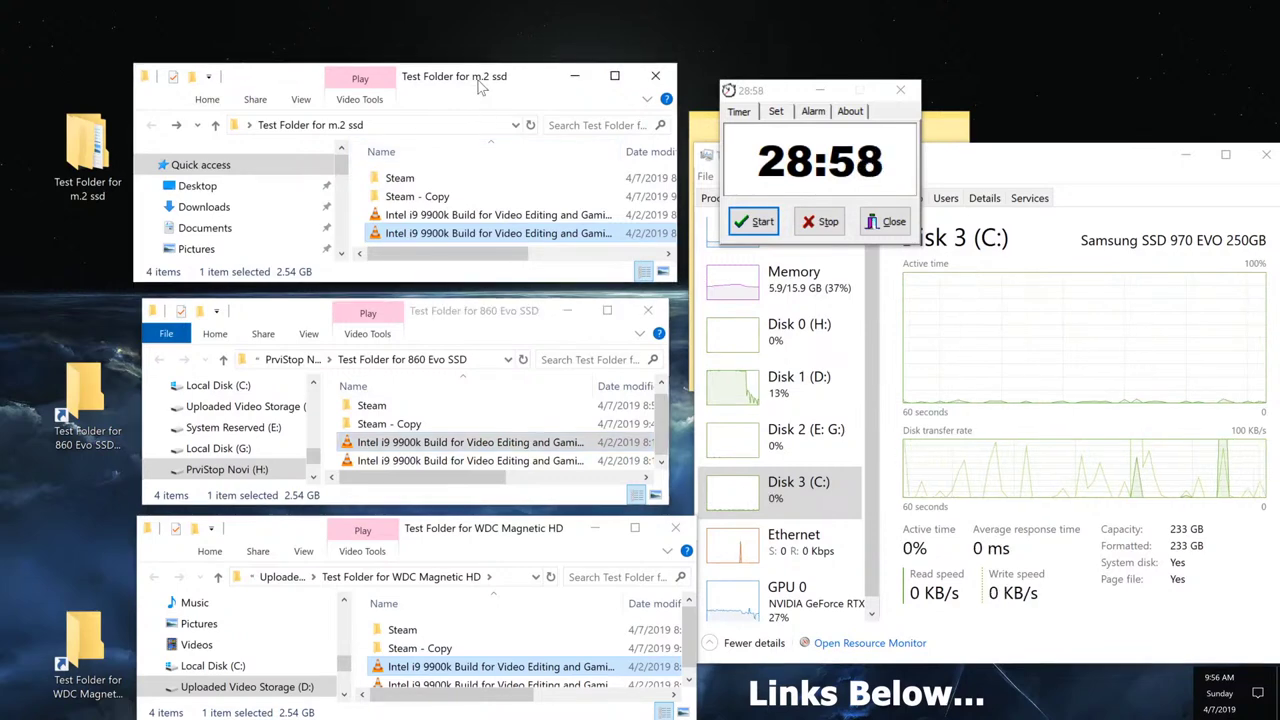
click(820, 96)
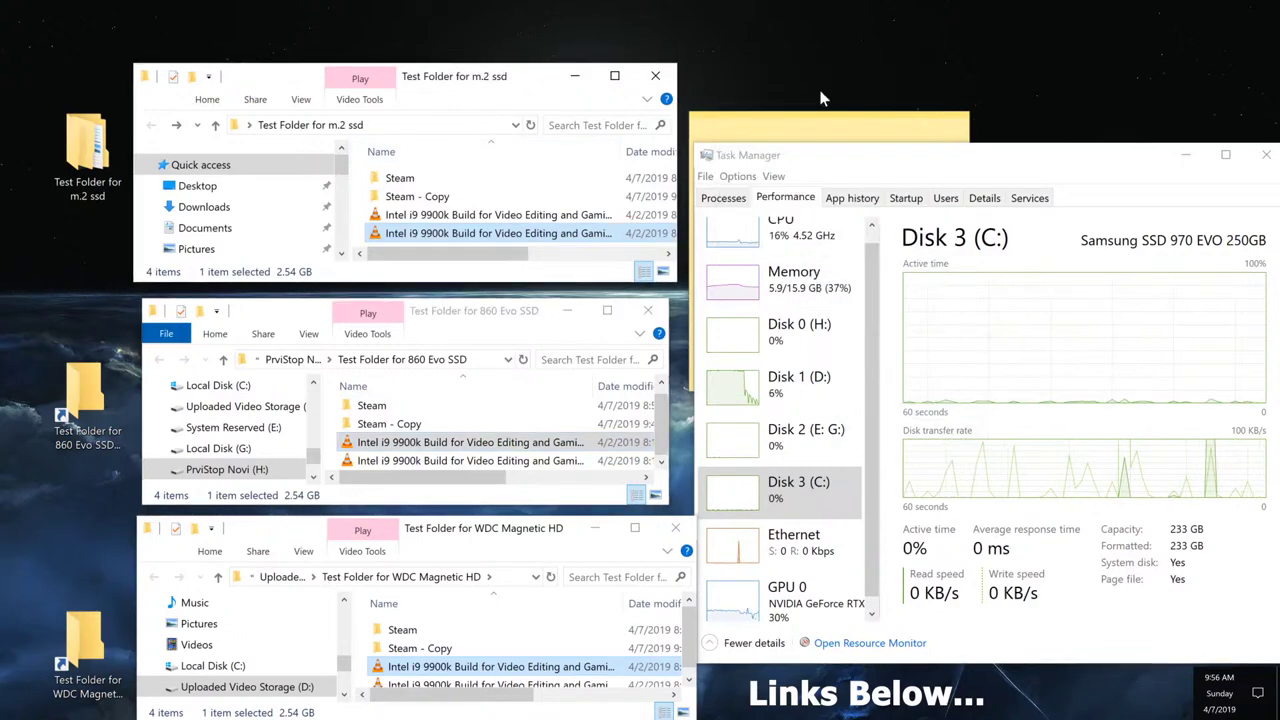
click(797, 124)
drag(797, 124, 801, 70)
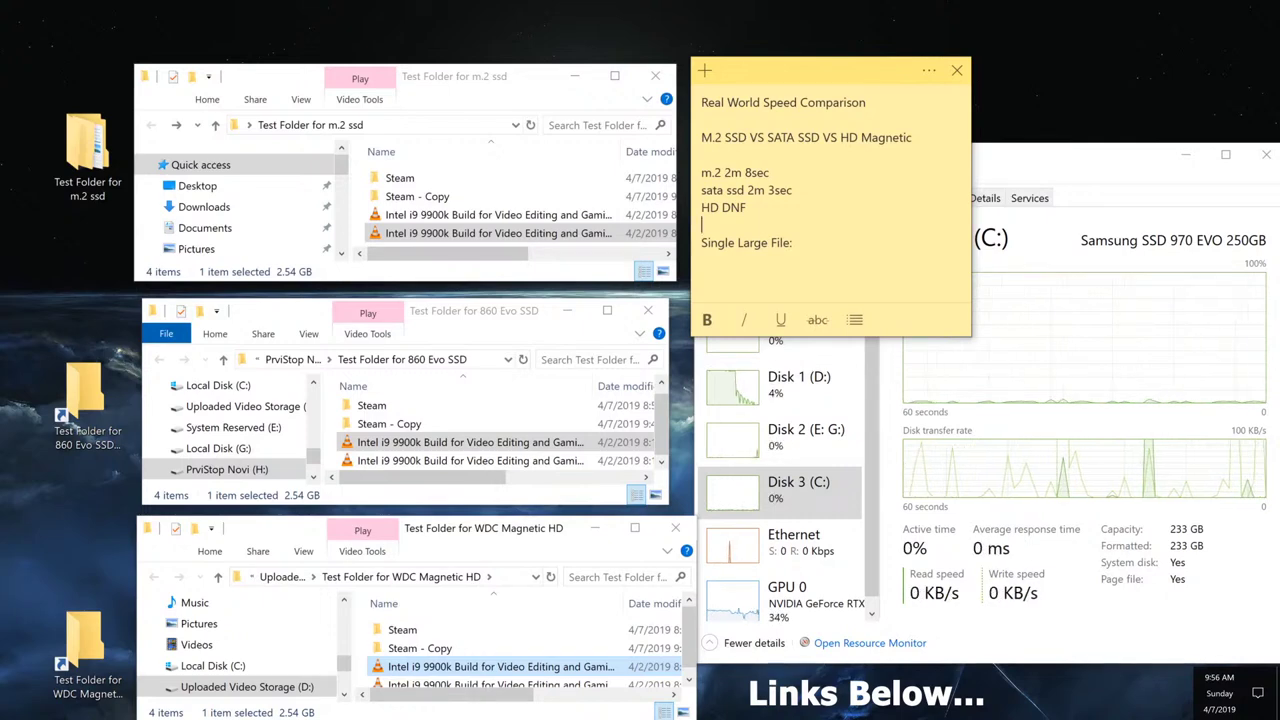
Review the Steam folder copy times in the sticky note, highlighting the SATA SSD line.
click(475, 82)
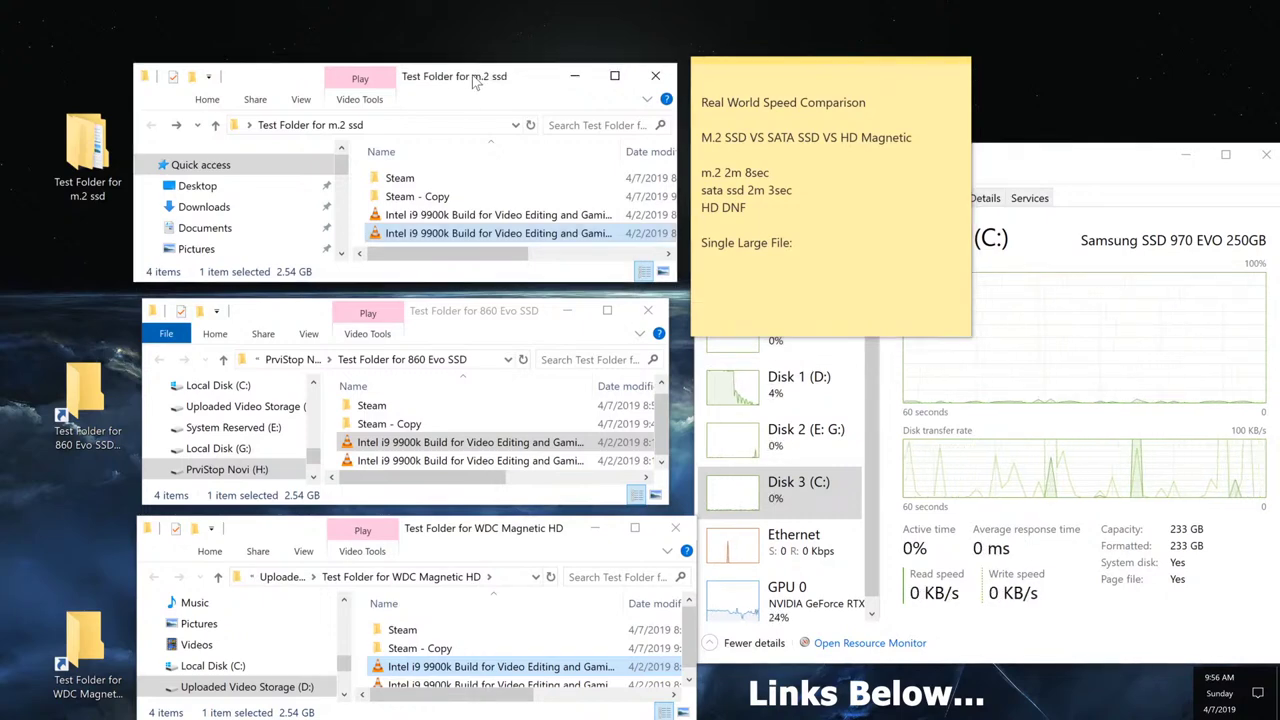
click(770, 172)
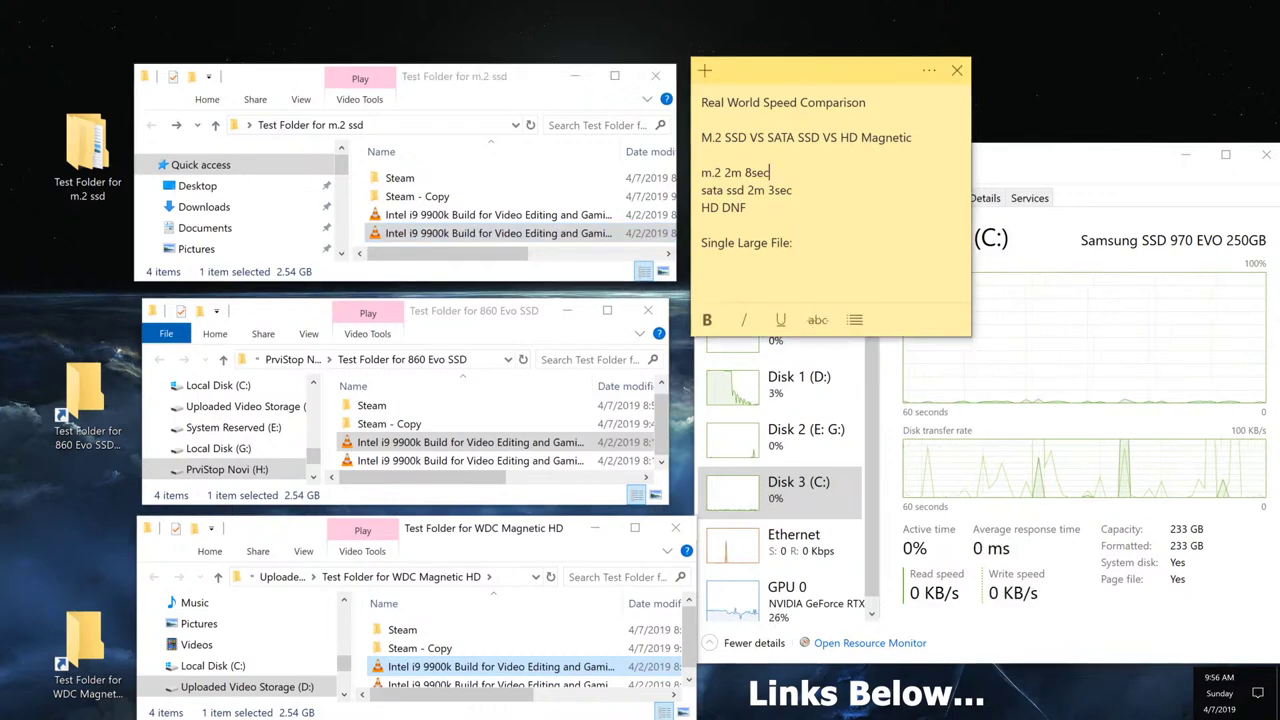
key(Down)
key(End)
key(ctrl+shift+Left)
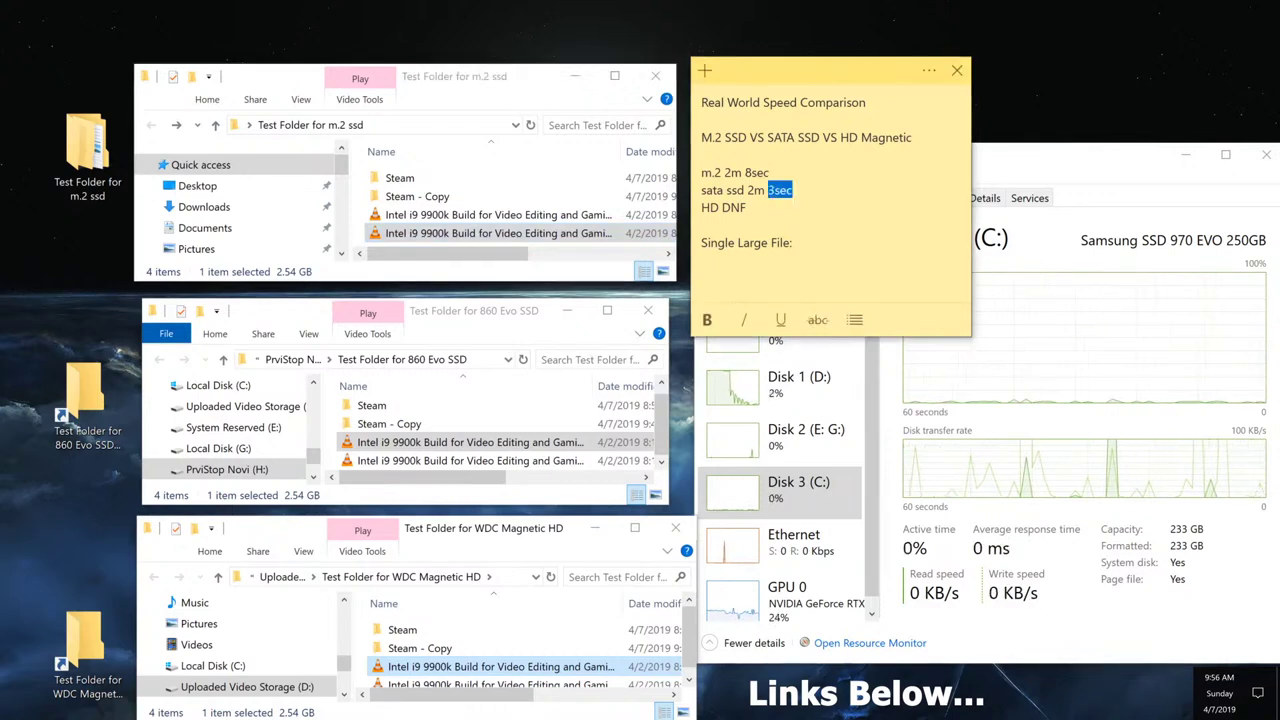
key(ctrl+shift+Left)
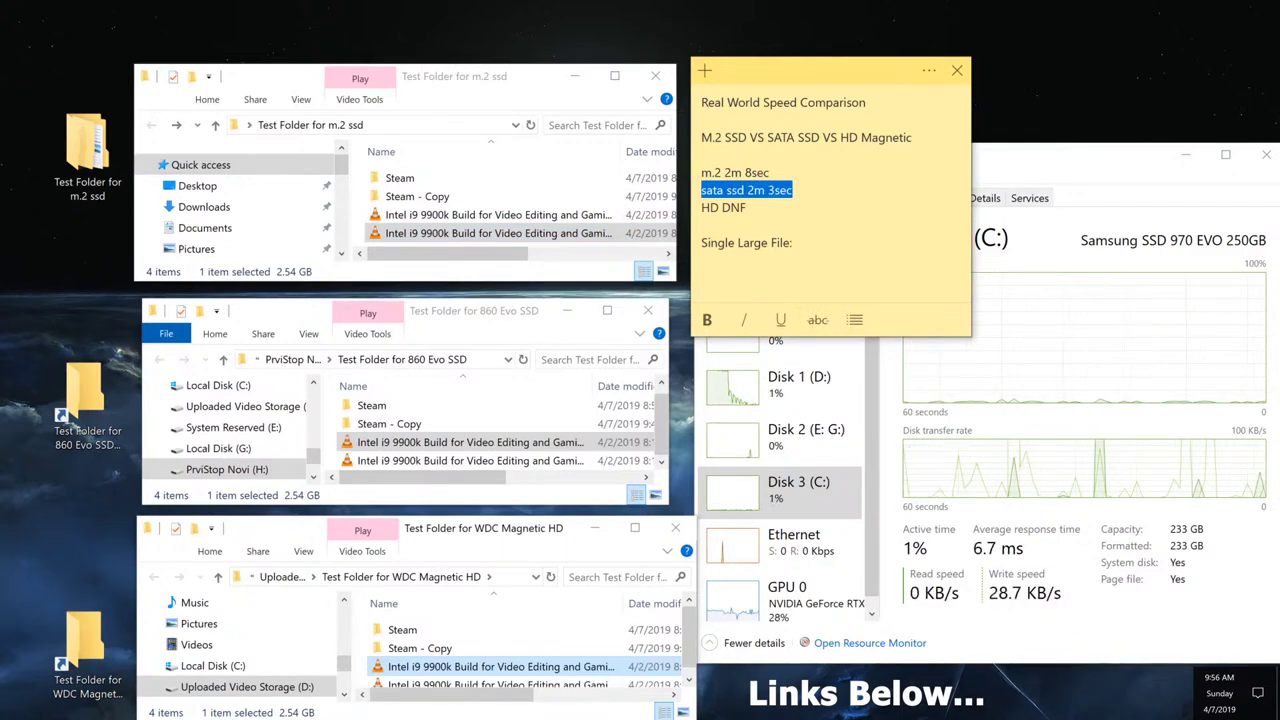
key(End)
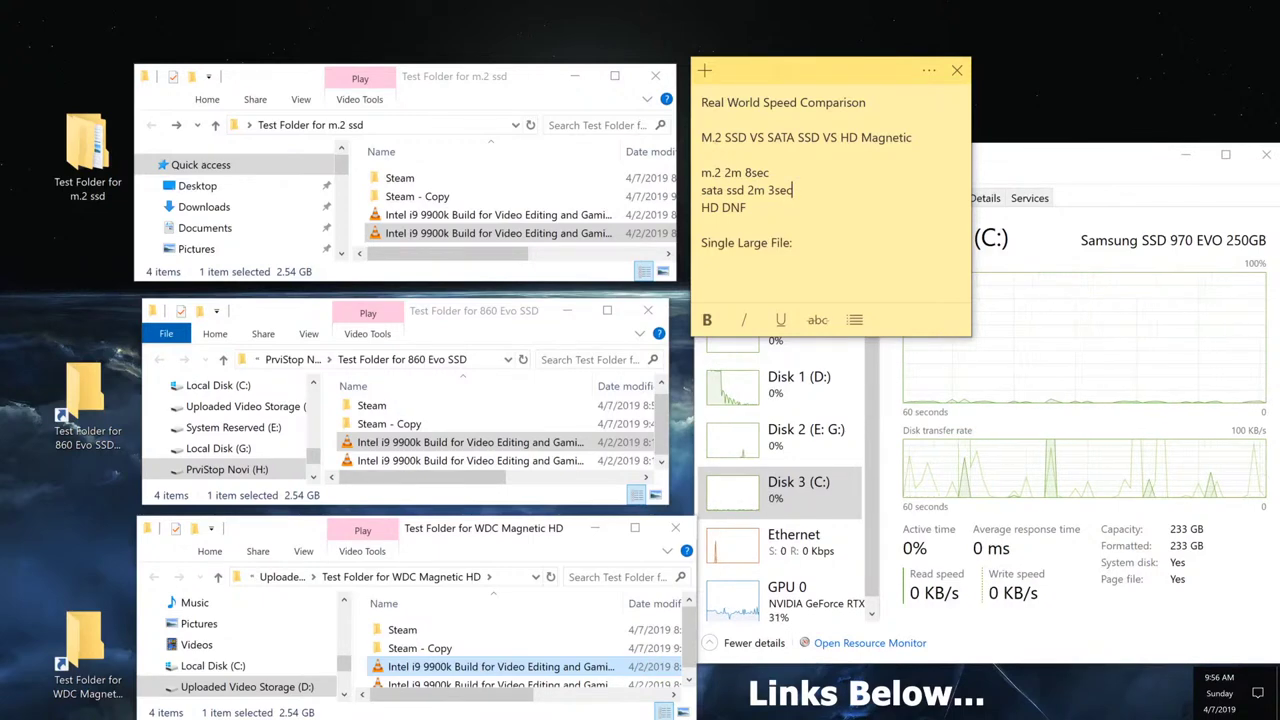
Widen the Test Folder for m.2 ssd and Test Folder for 860 Evo SSD windows slightly.
drag(675, 281, 686, 289)
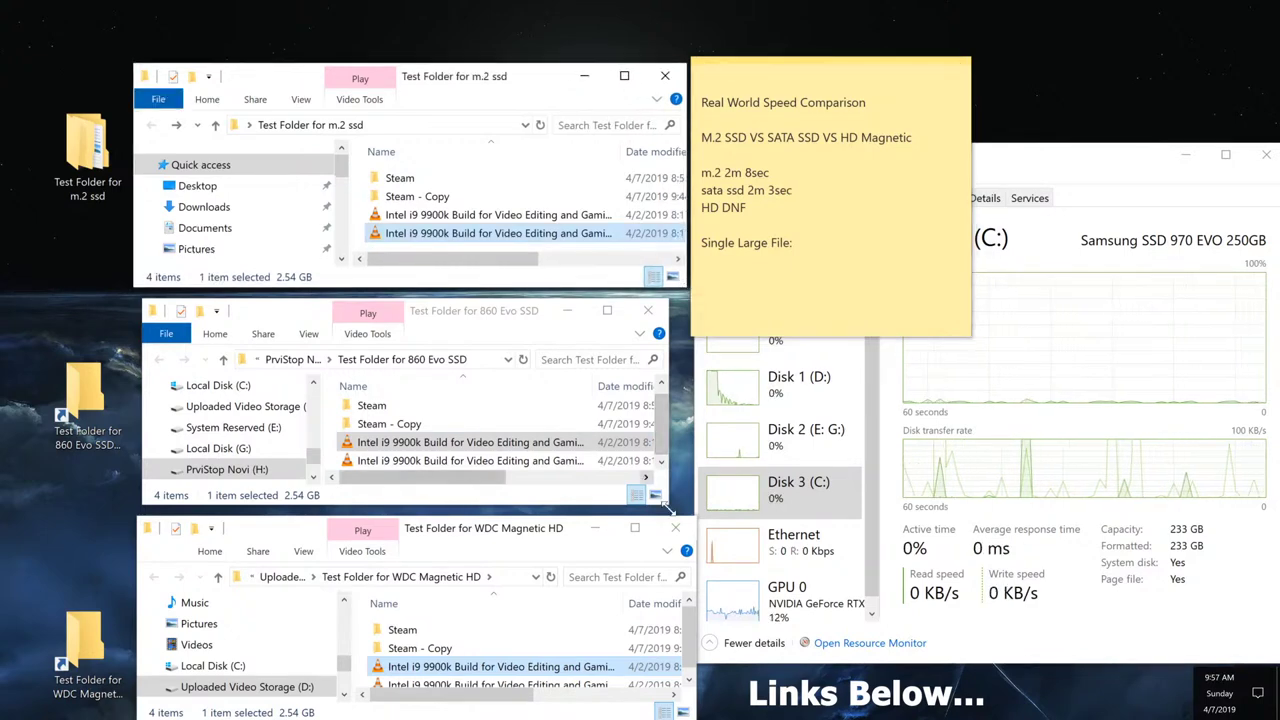
drag(668, 509, 689, 509)
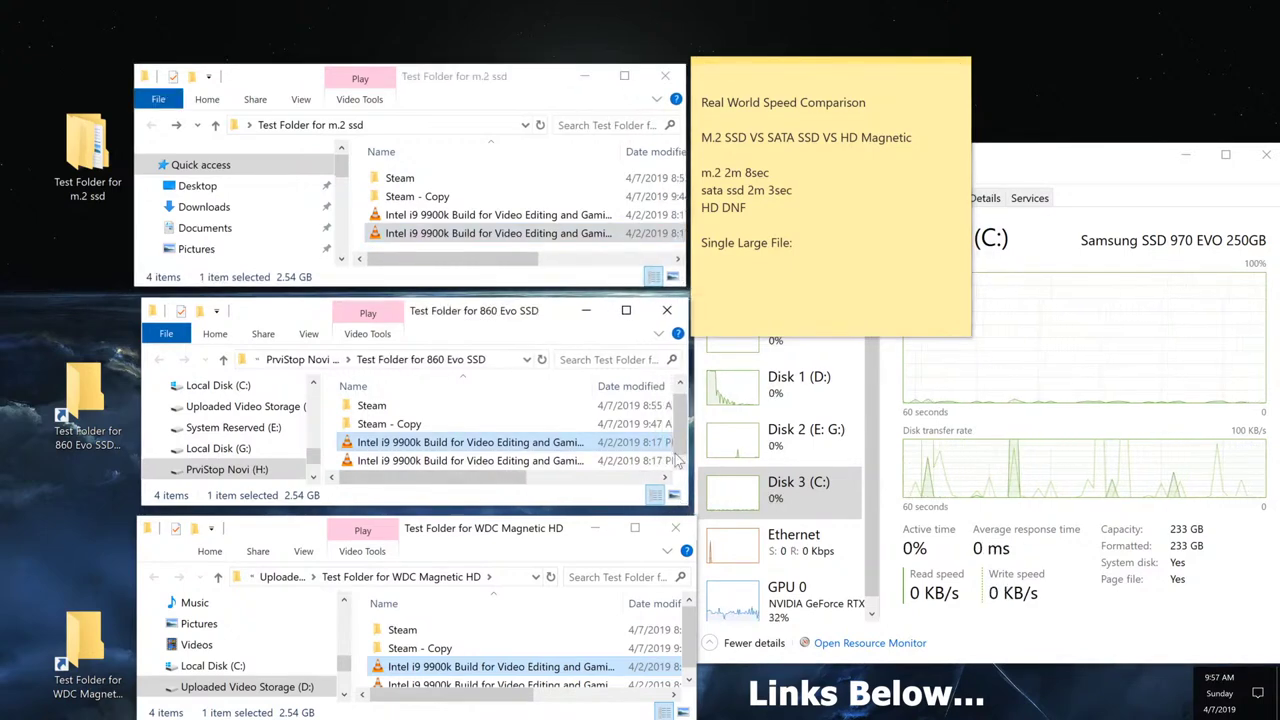
click(1082, 167)
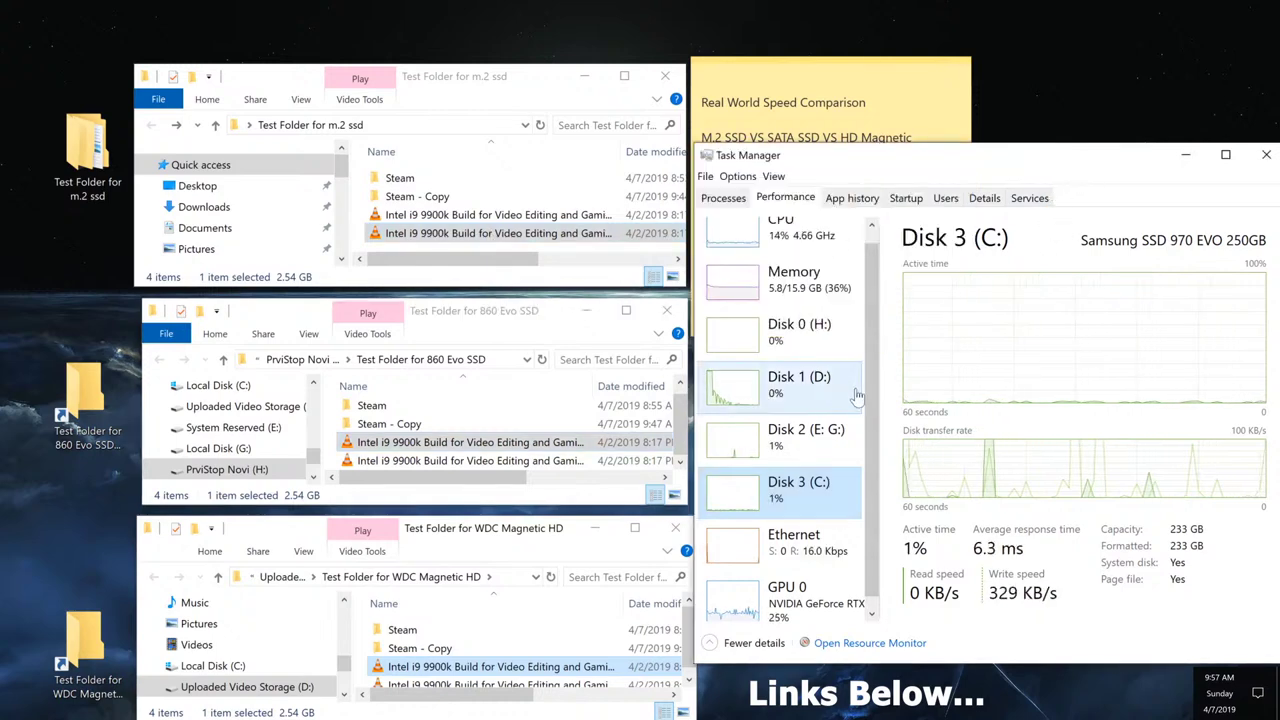
scroll(877, 372, up, 1)
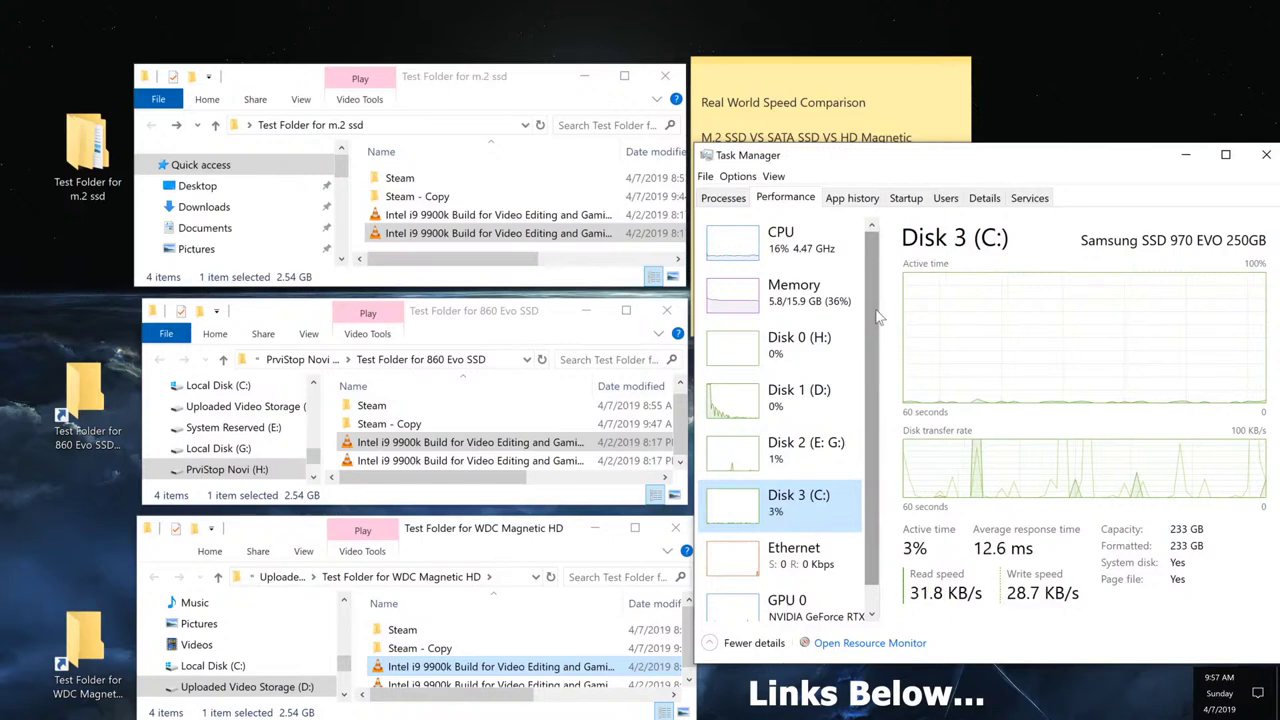
click(807, 66)
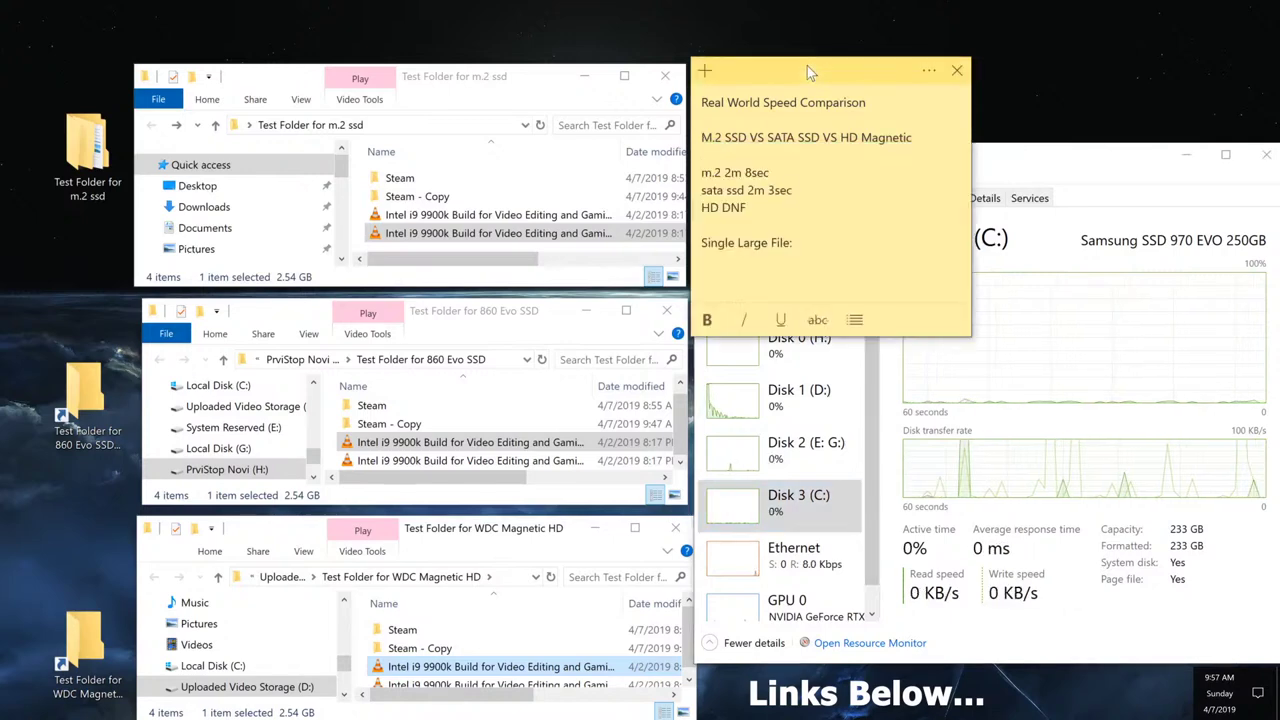
click(1096, 171)
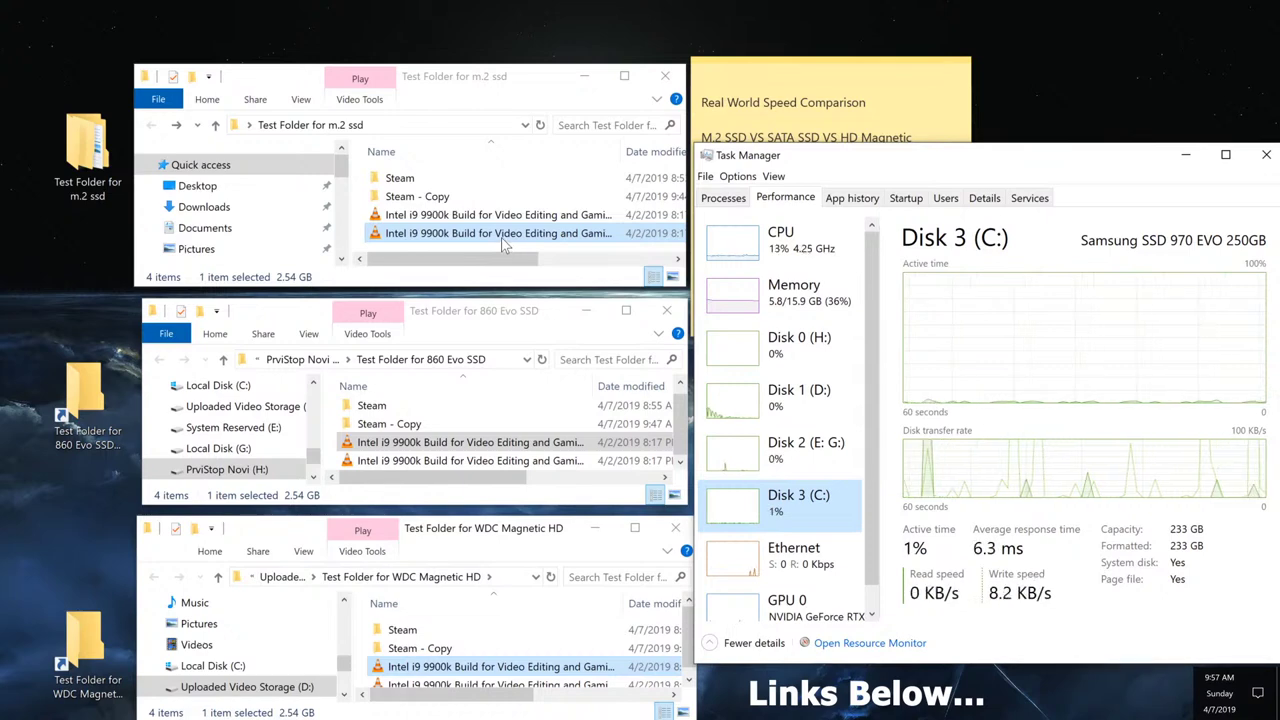
click(476, 90)
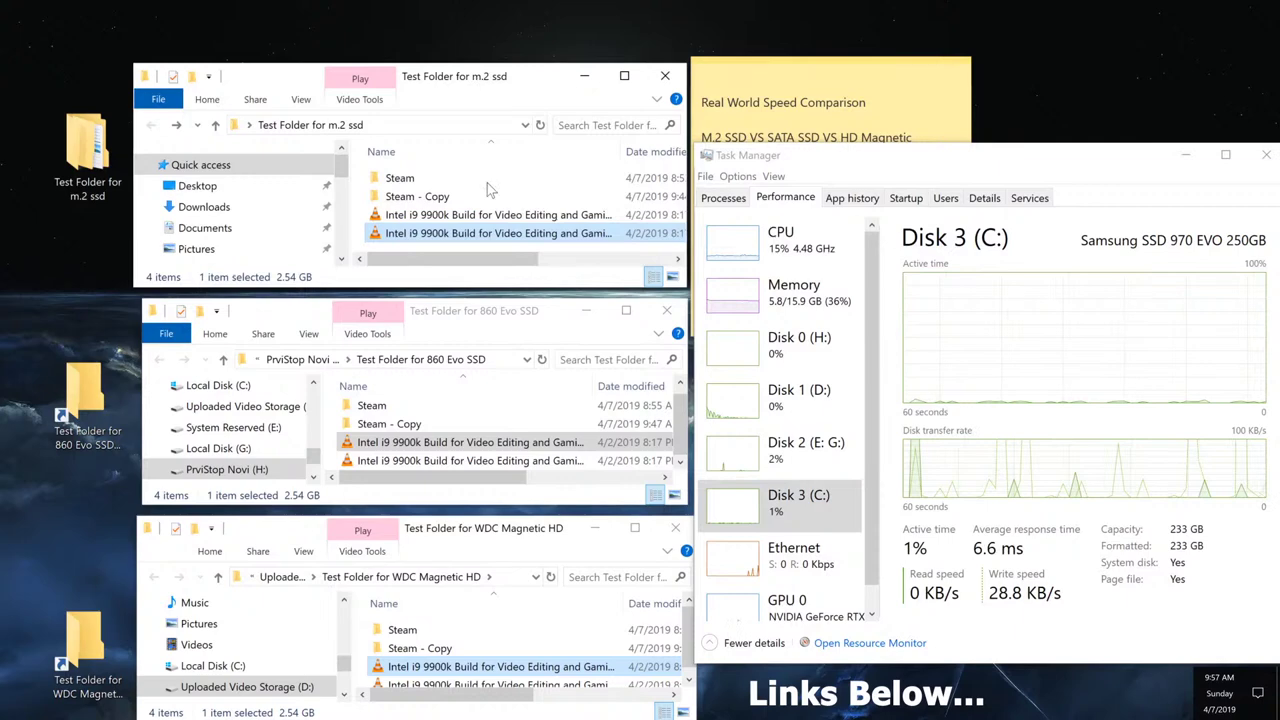
click(477, 312)
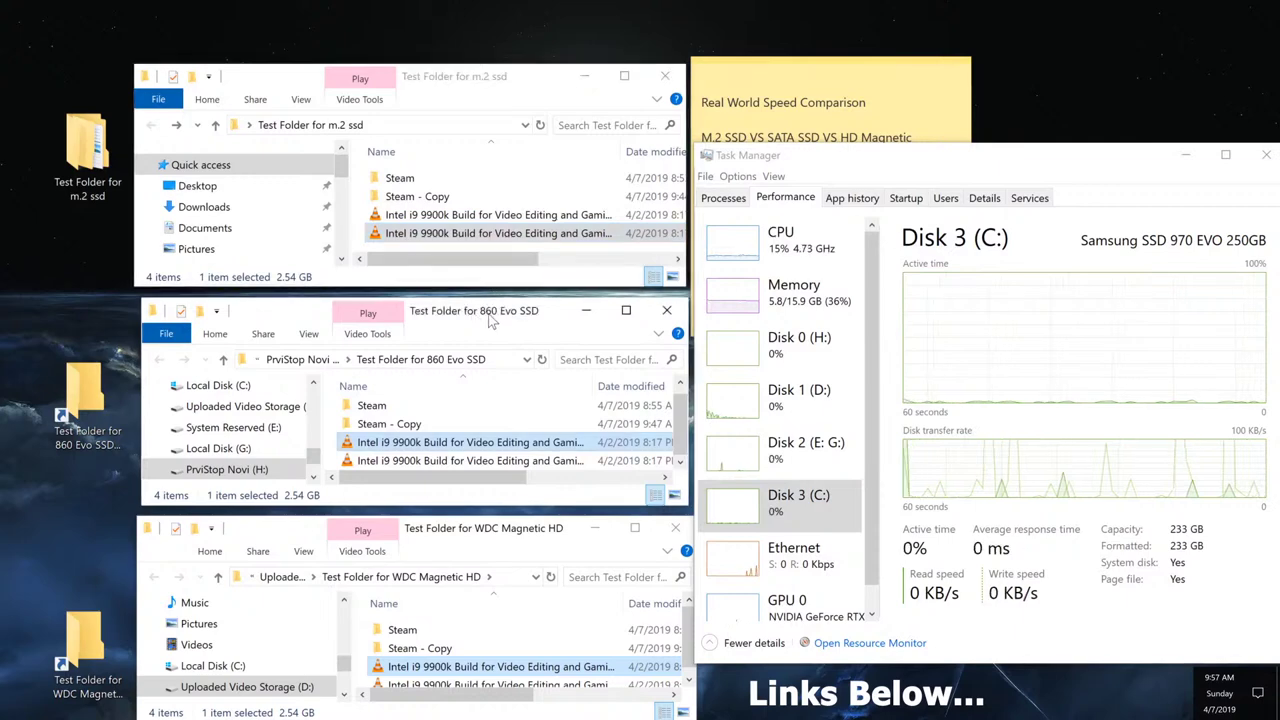
click(848, 80)
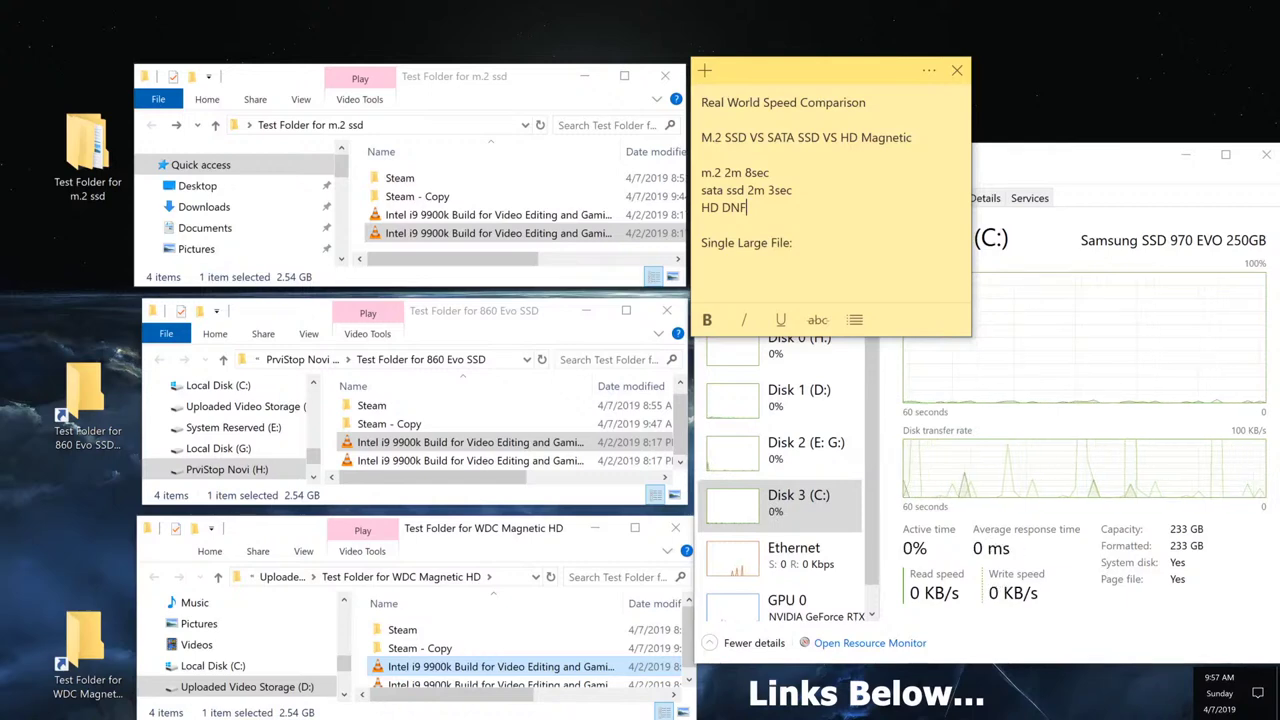
click(1071, 162)
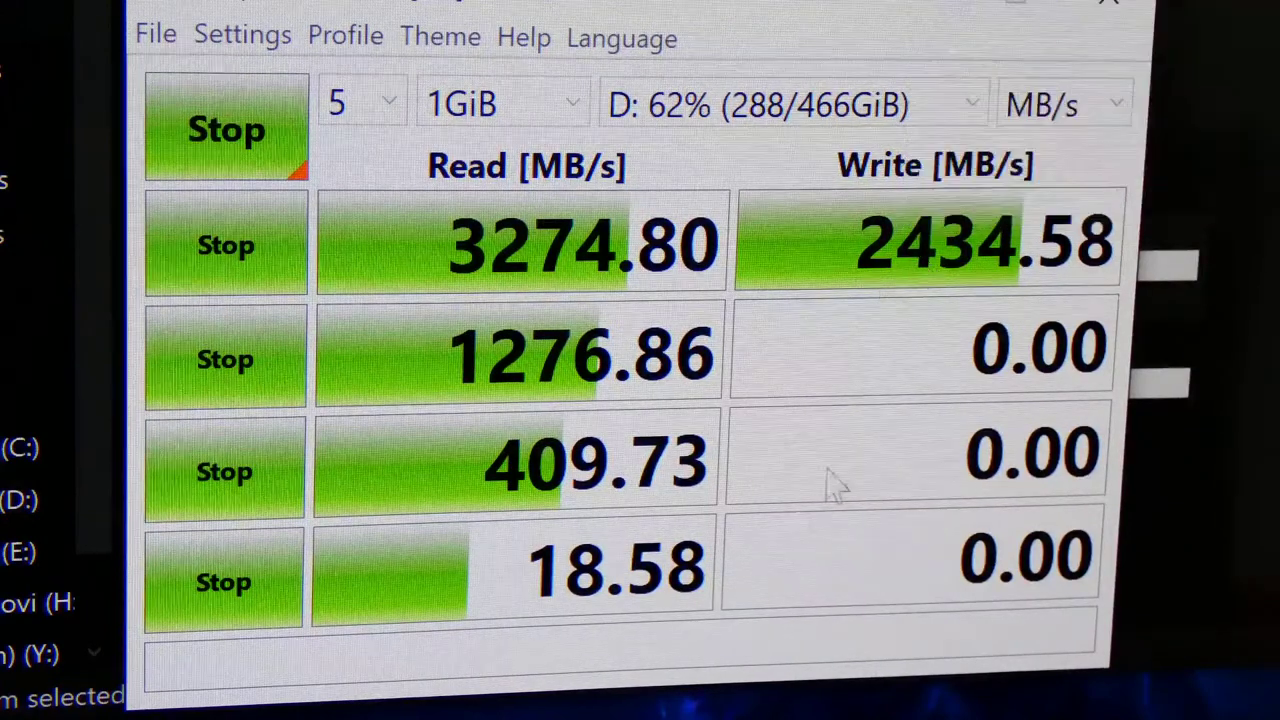
mouse_move(940, 275)
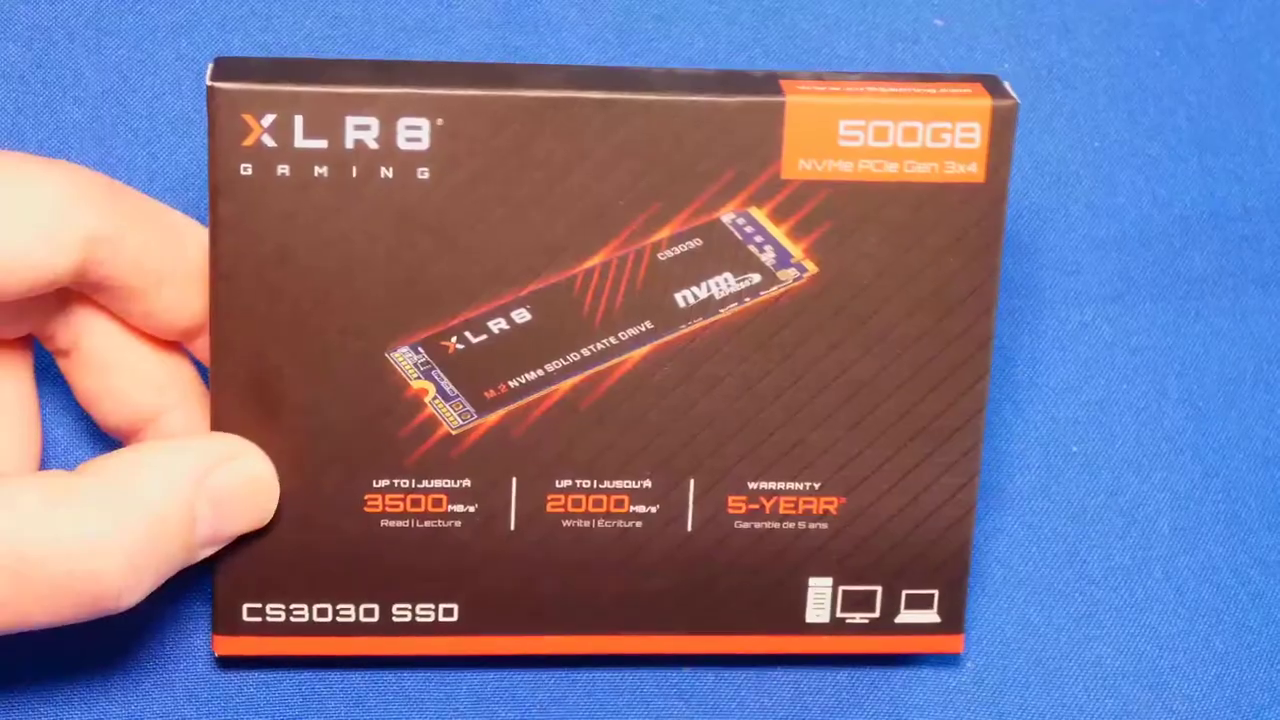
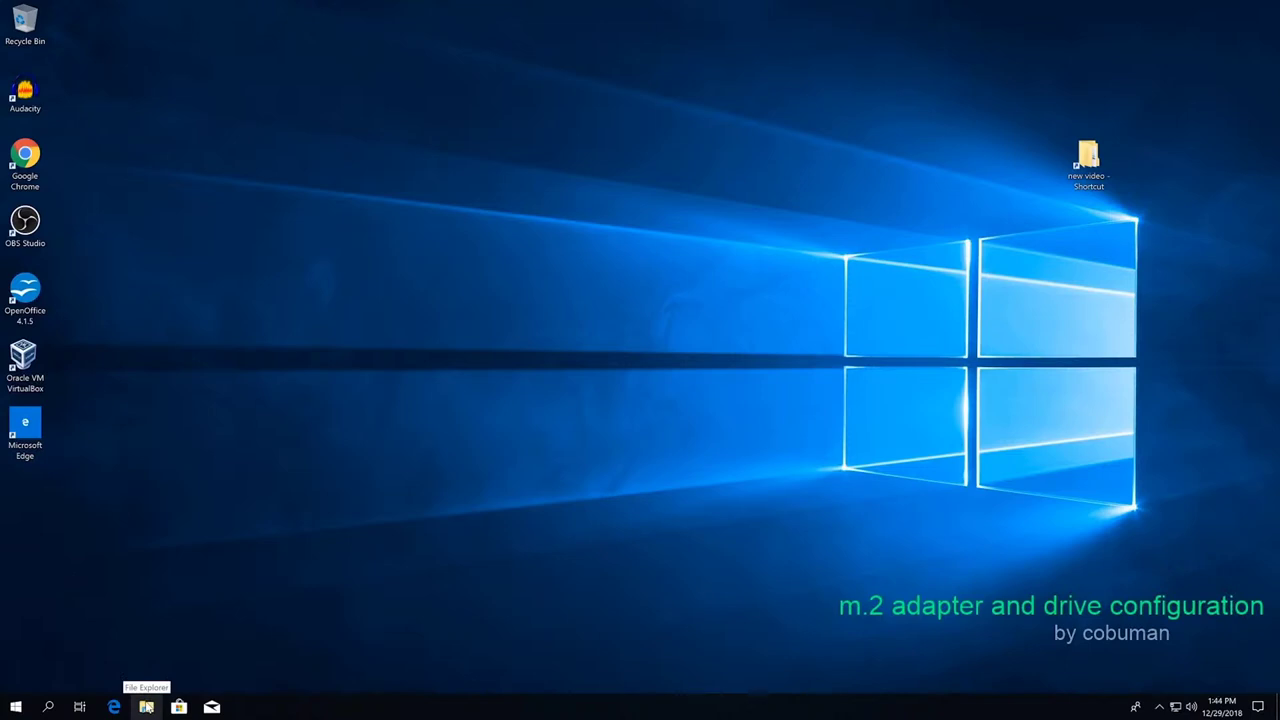
Open an enlarged File Explorer window, examine the drives listed under This PC, and minimise the window.
click(146, 707)
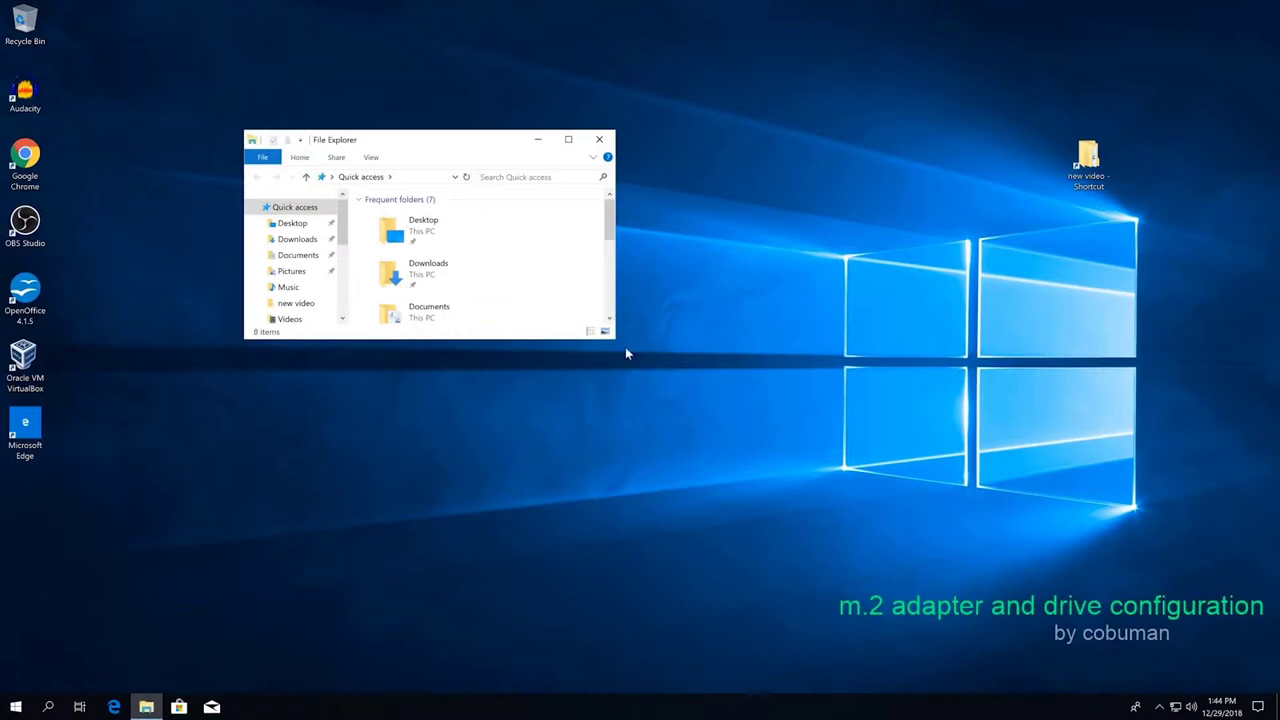
drag(617, 342, 830, 500)
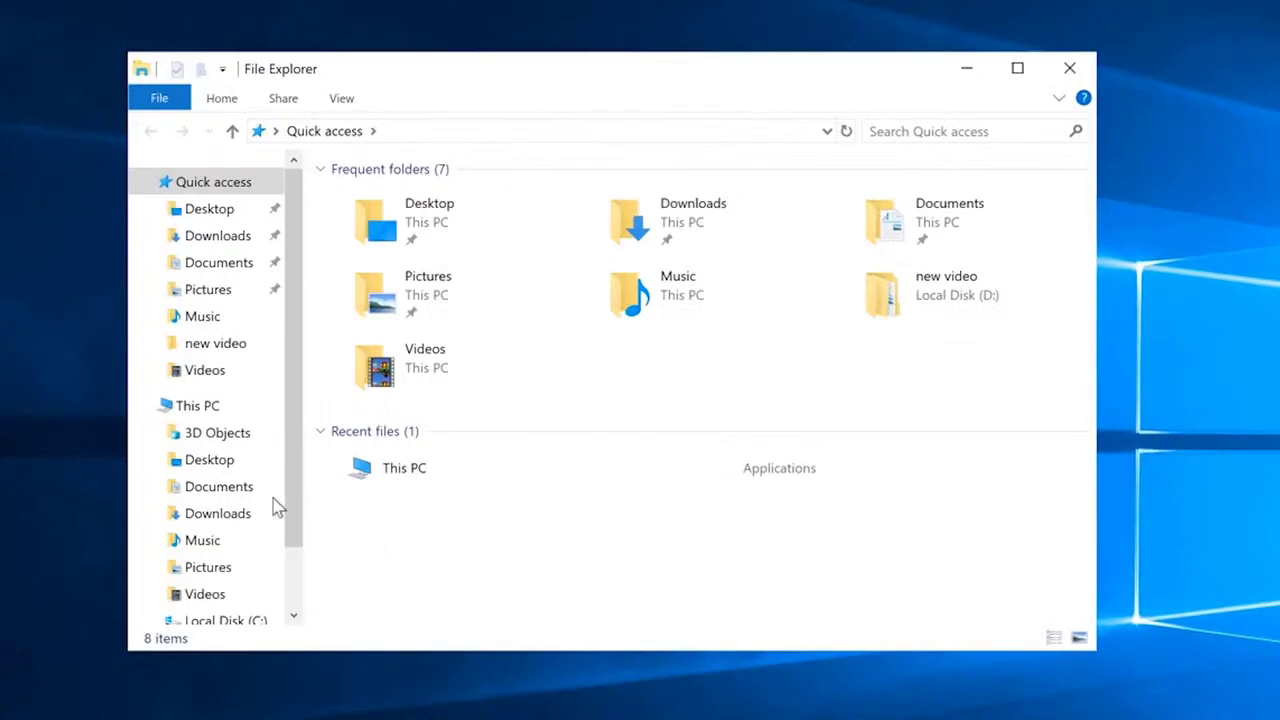
click(212, 408)
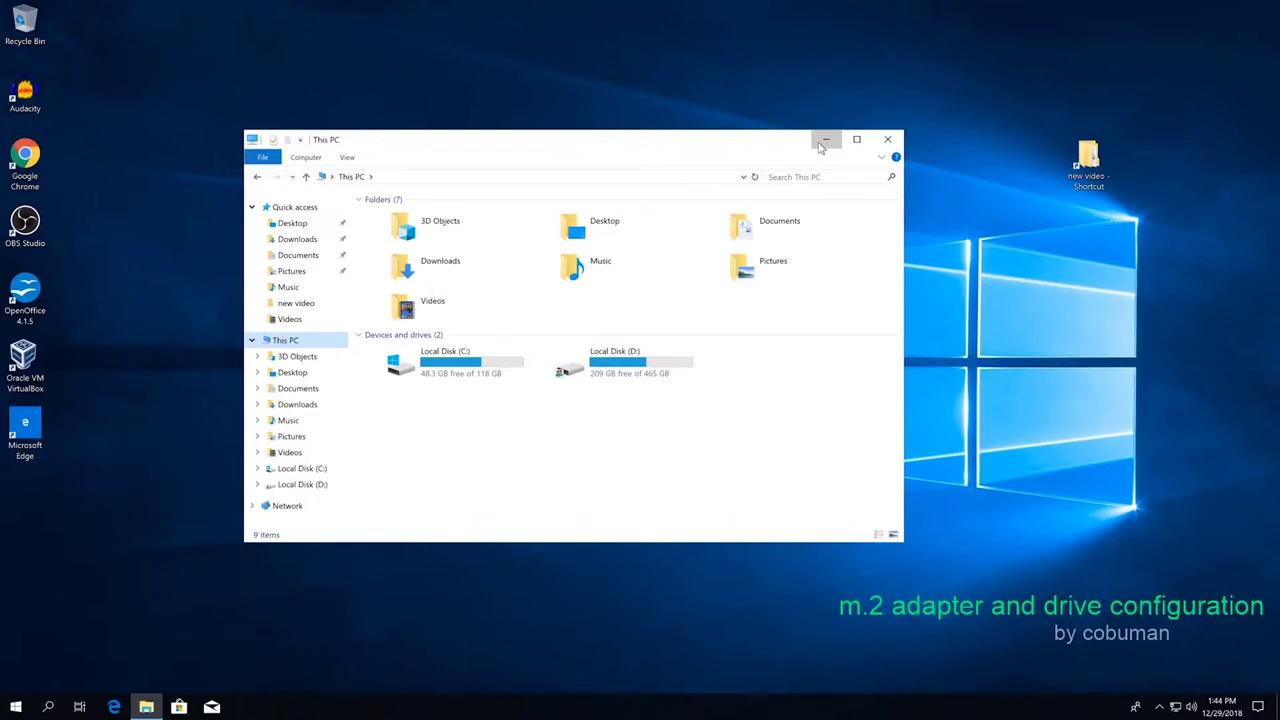
click(822, 143)
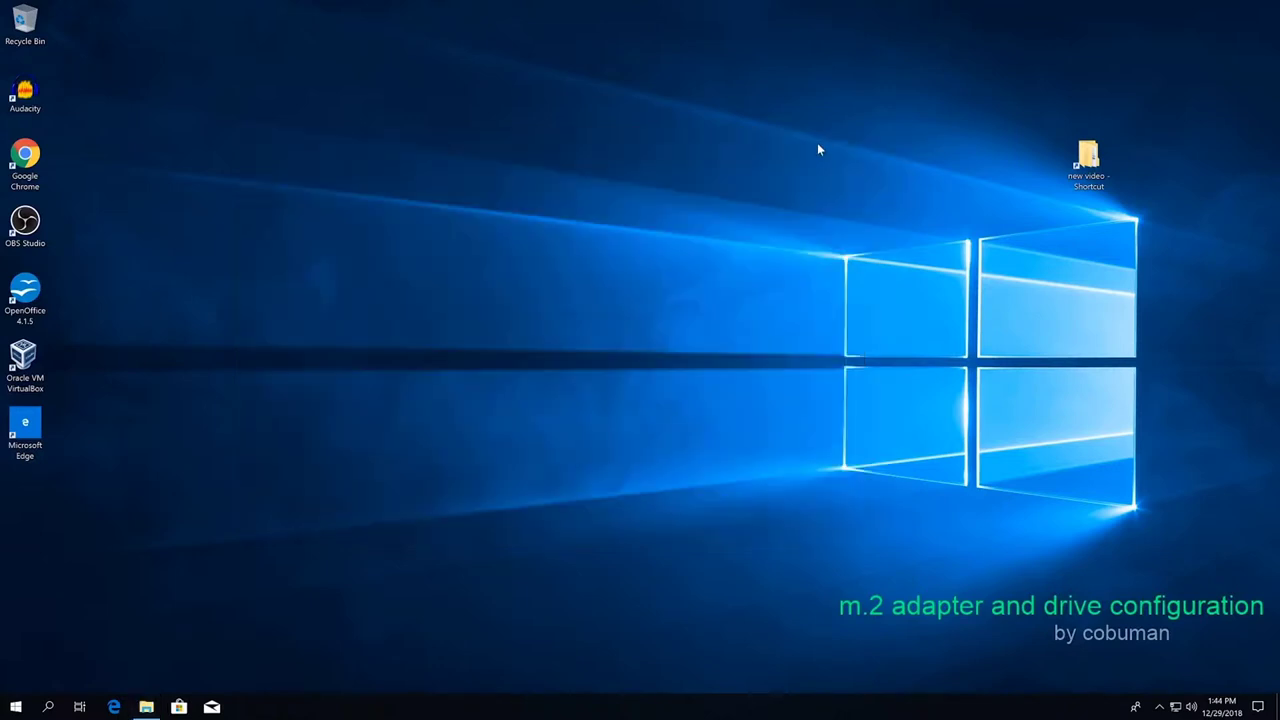
click(44, 710)
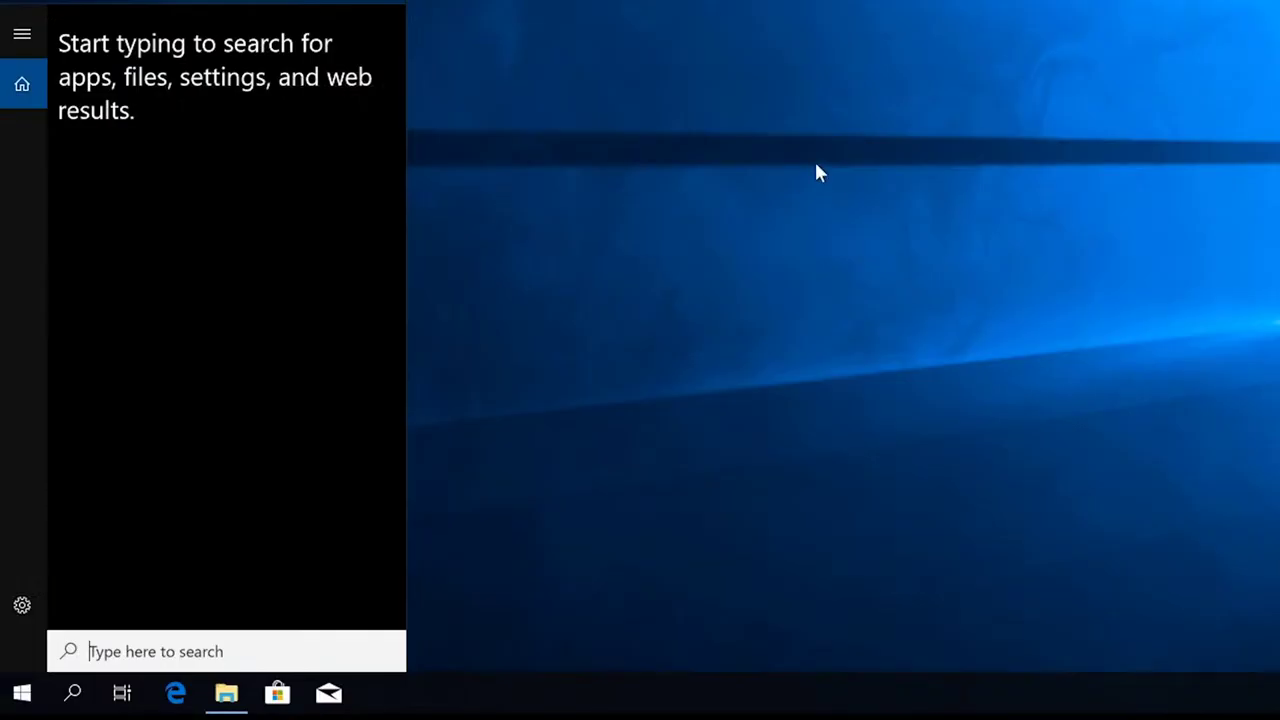
text(device)
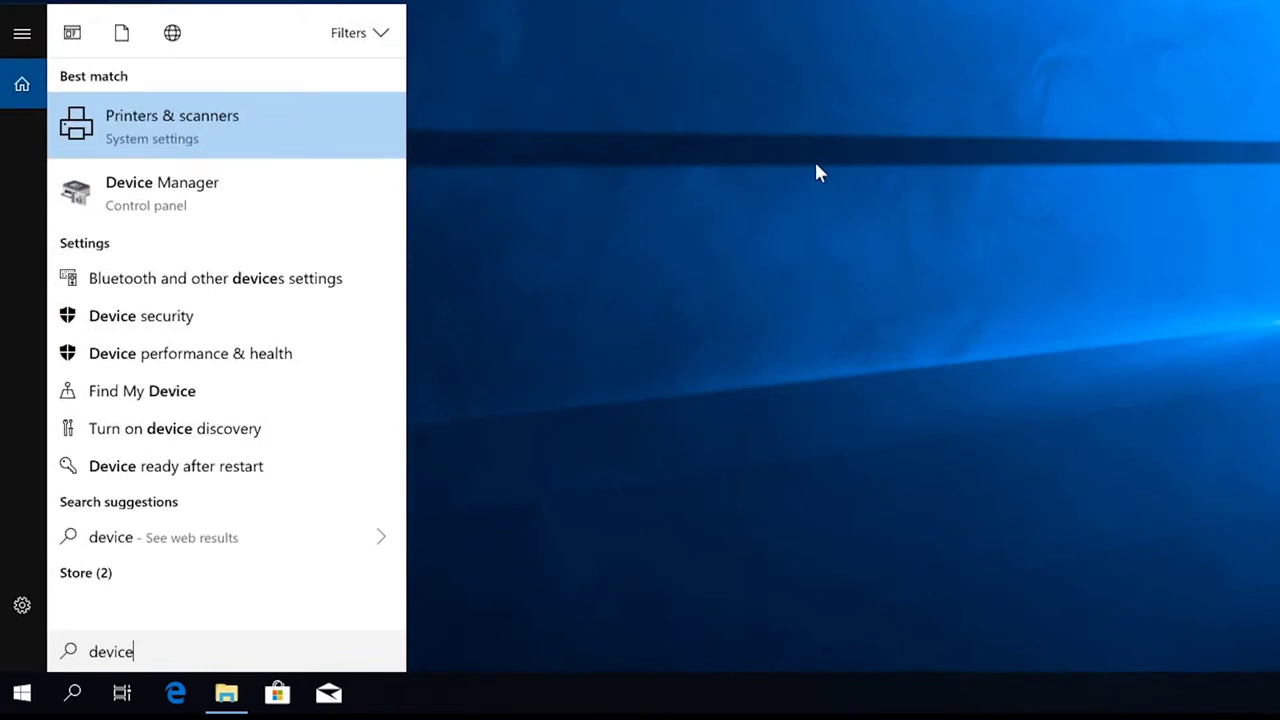
key(Down)
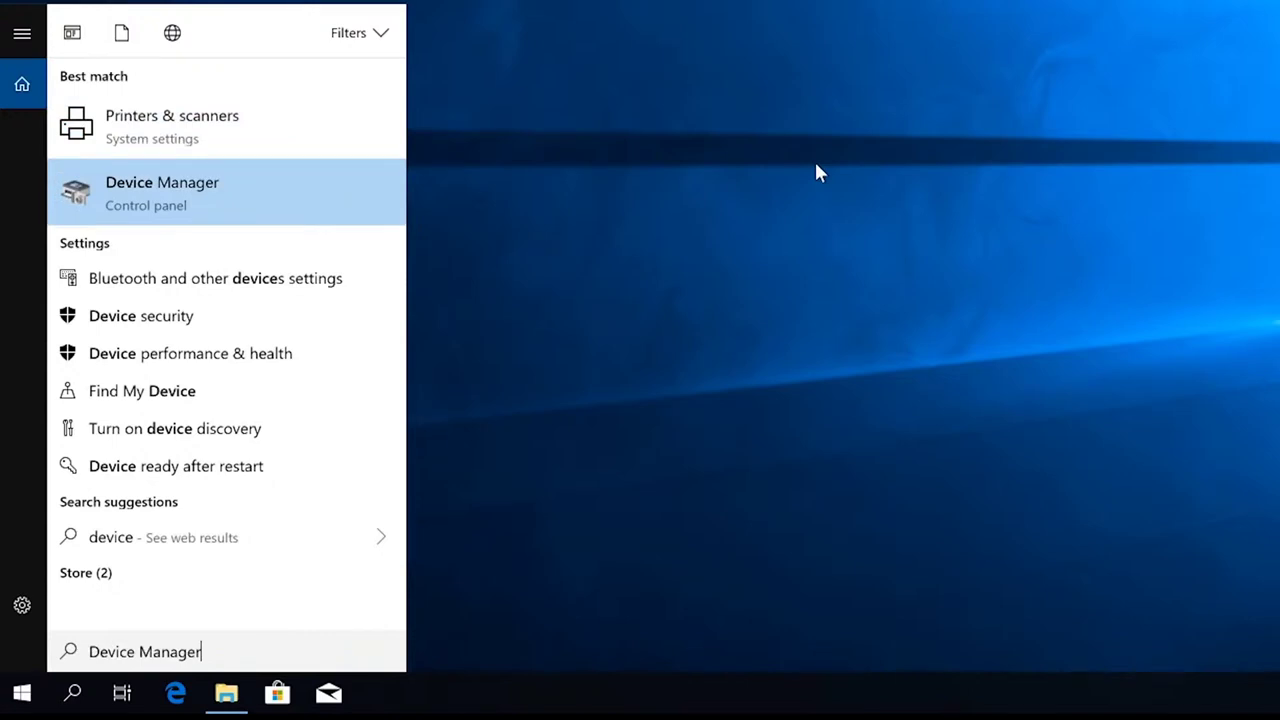
key(BackSpace)
key(BackSpace)
key(BackSpace)
key(BackSpace)
key(BackSpace)
key(BackSpace)
key(BackSpace)
key(BackSpace)
key(BackSpace)
key(BackSpace)
key(BackSpace)
key(BackSpace)
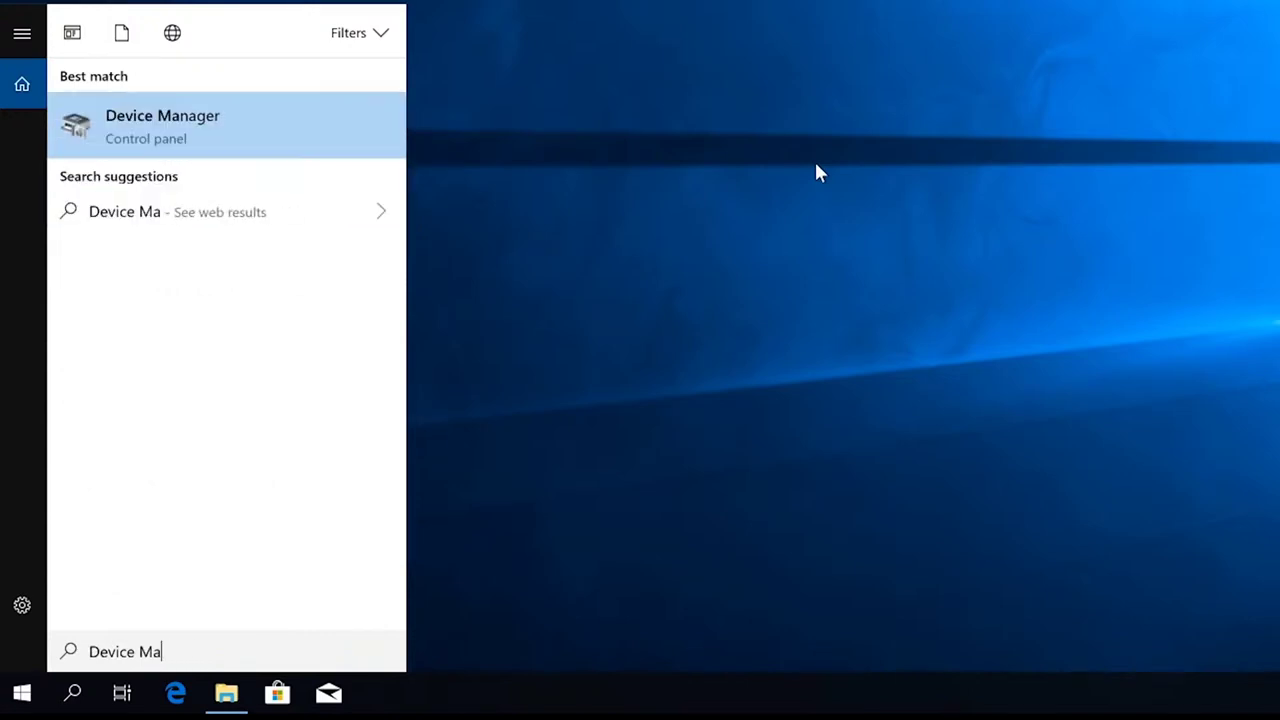
key(BackSpace)
key(BackSpace)
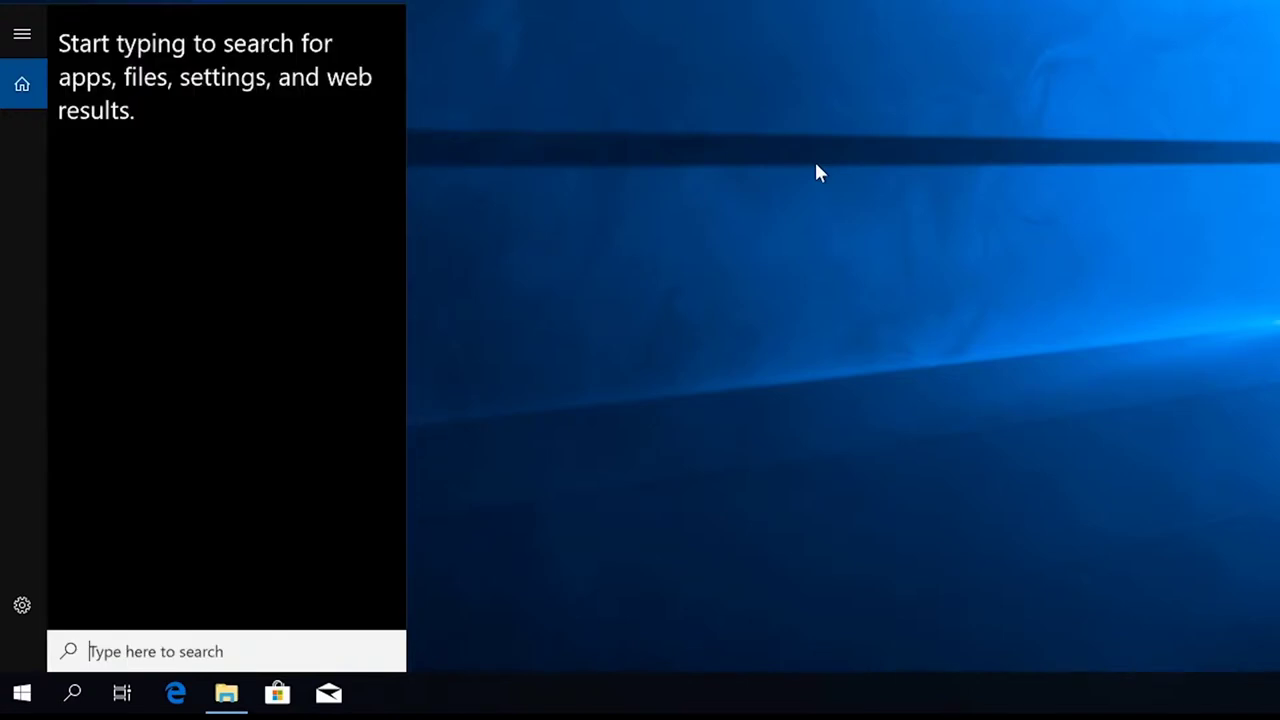
Search Windows for "my computer" and open the system properties of This PC.
text(myc co)
key(BackSpace)
key(BackSpace)
key(BackSpace)
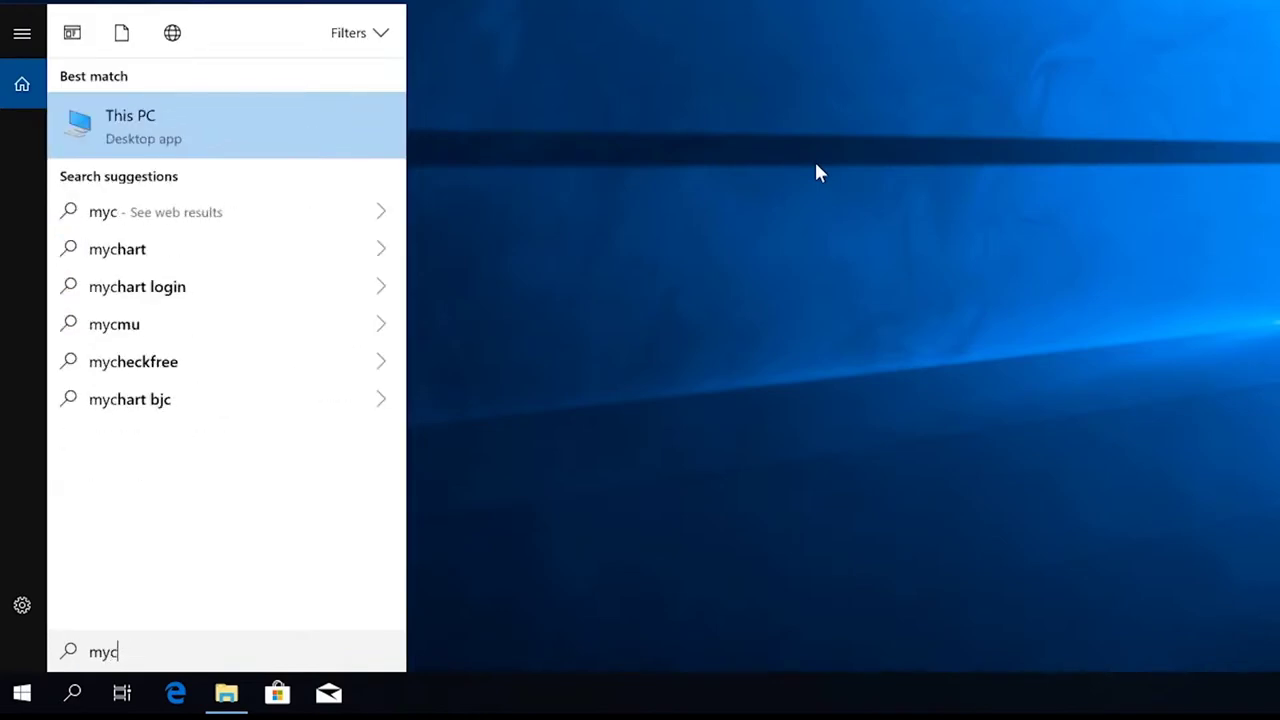
key(BackSpace)
text(computer)
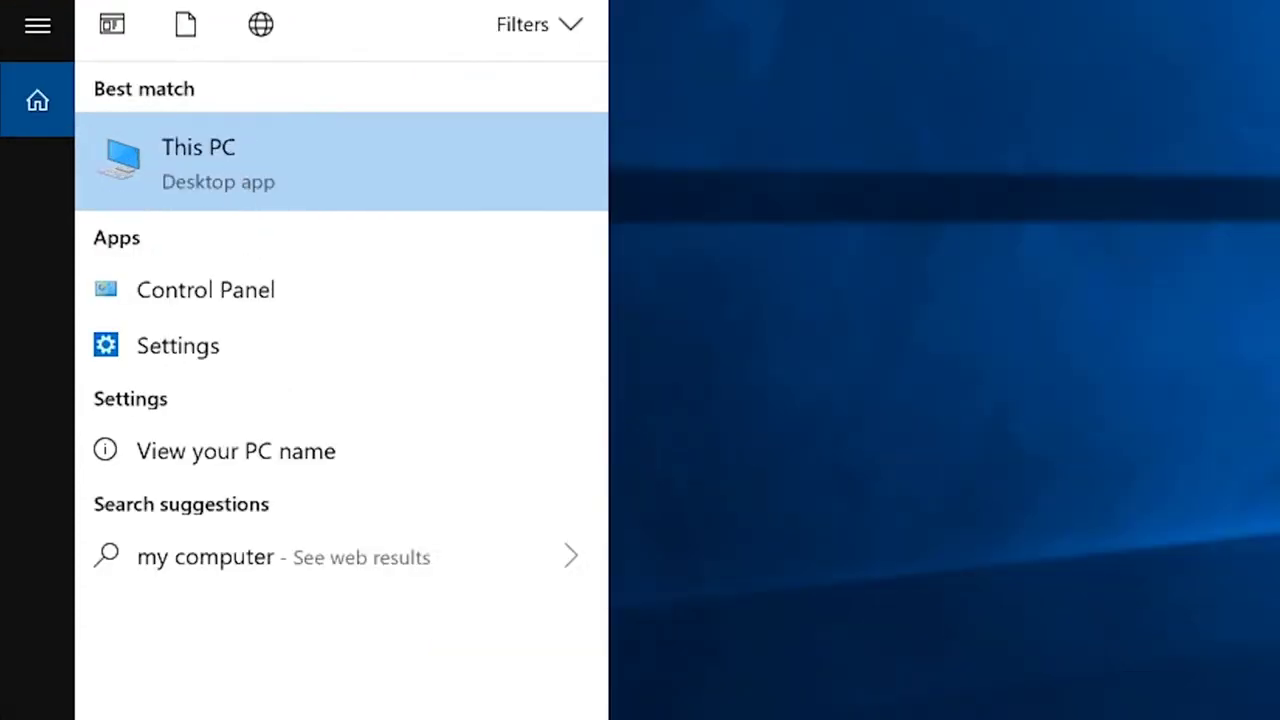
right_click(245, 177)
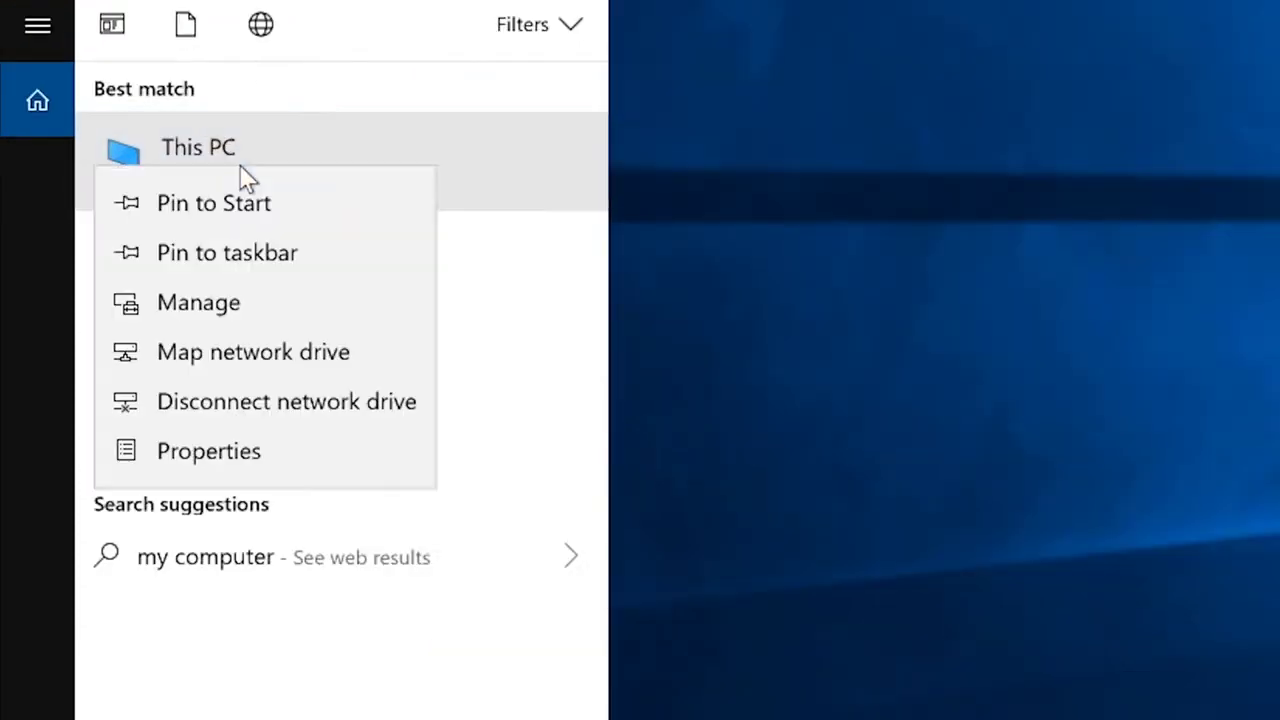
click(252, 450)
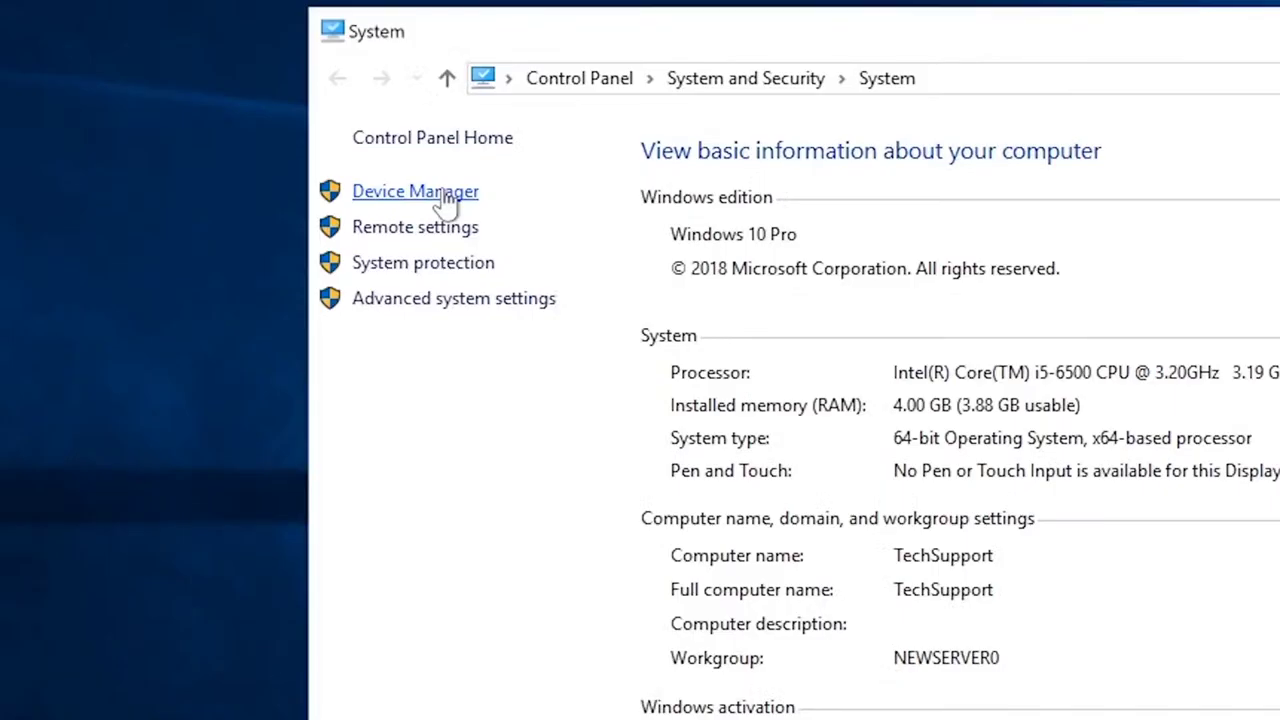
Open Device Manager from the System window, enlarge its window and expand the Storage controllers category.
click(446, 200)
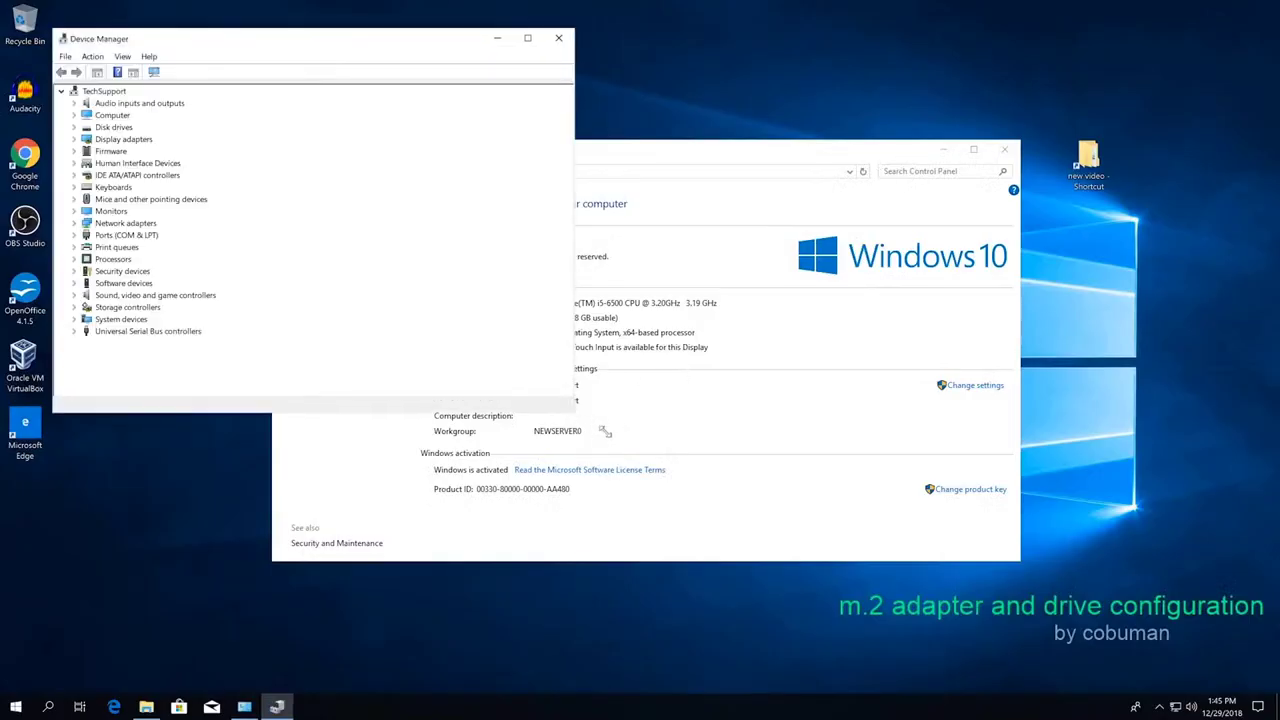
drag(572, 408, 652, 448)
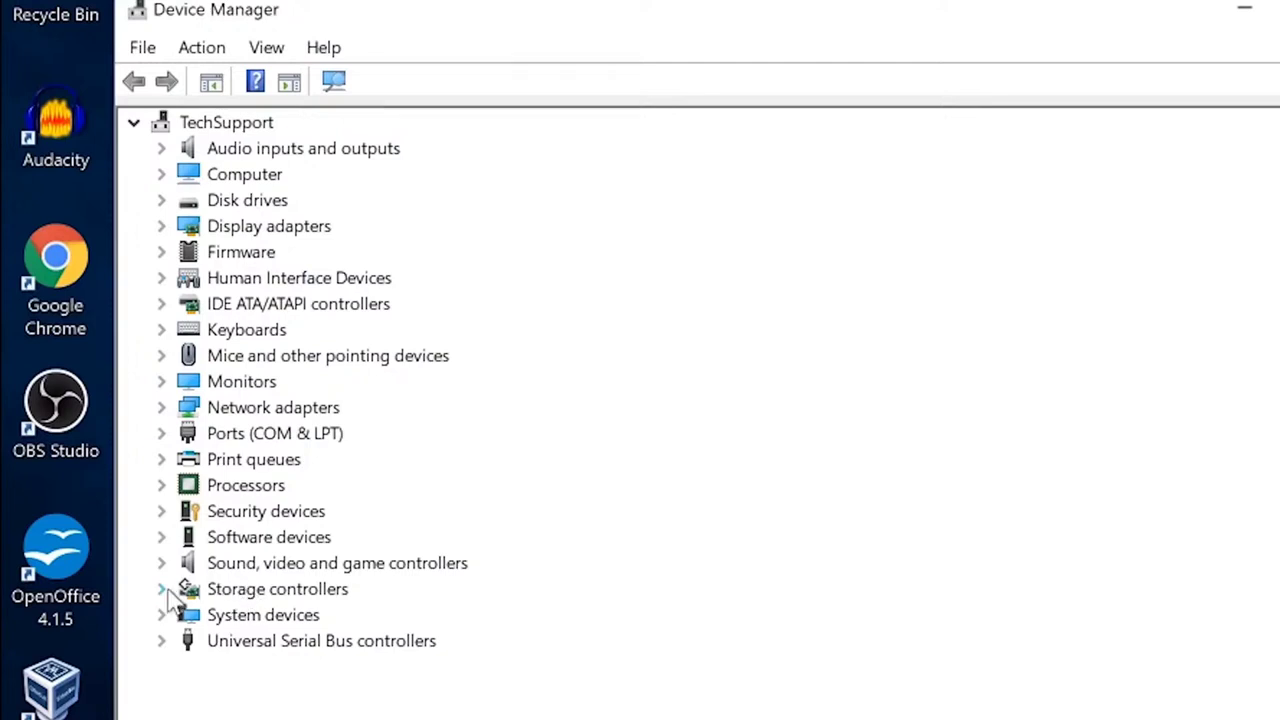
click(170, 596)
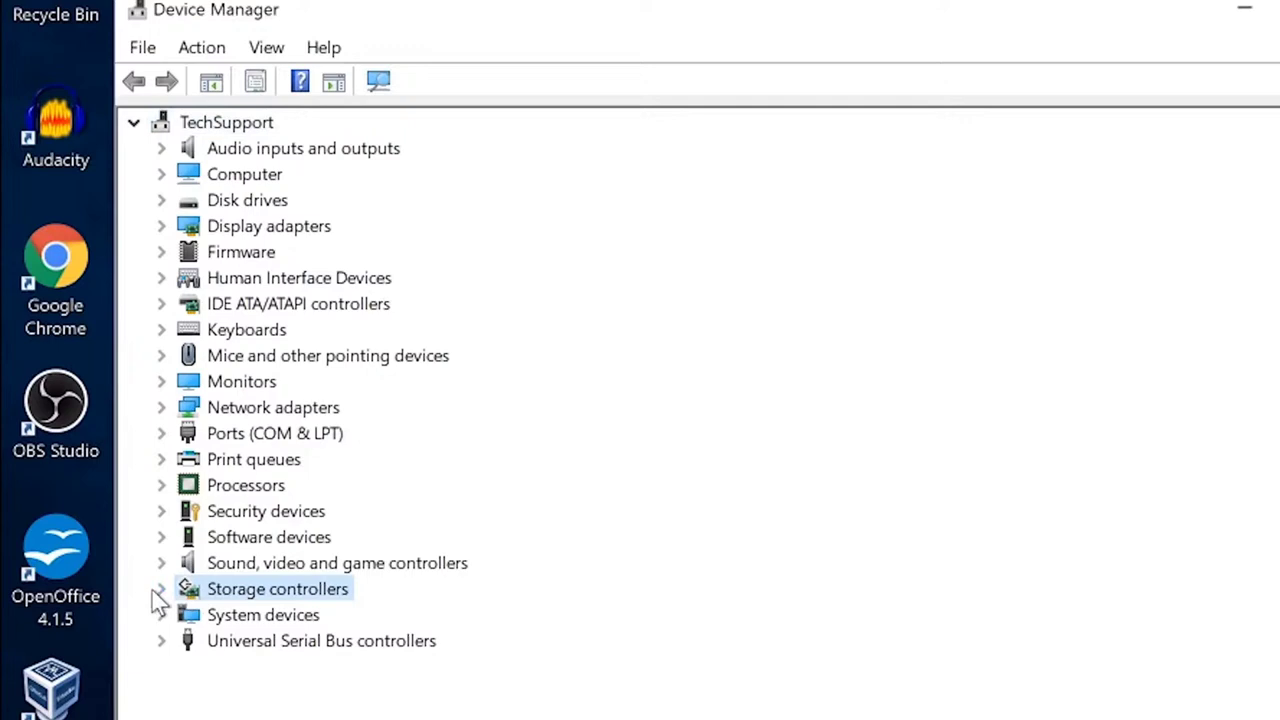
click(161, 590)
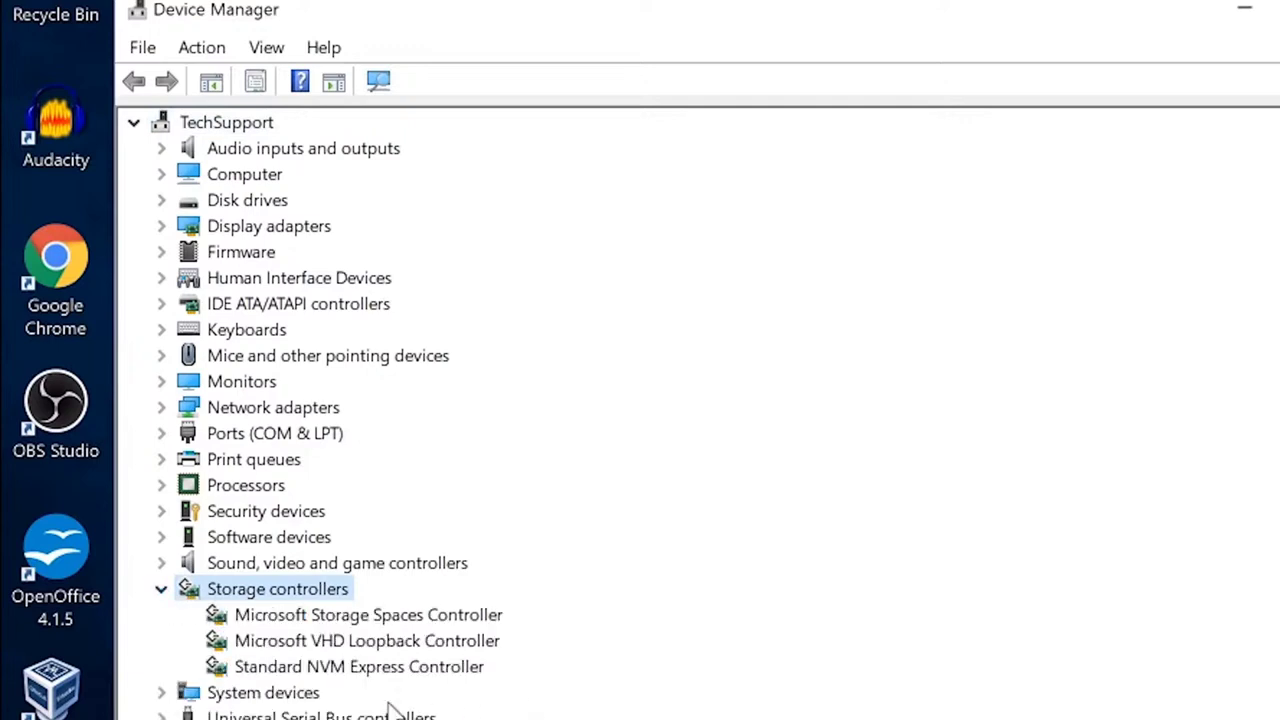
Examine the Standard NVM Express Controller and the other storage controllers, and close the Device Manager and System windows.
click(337, 672)
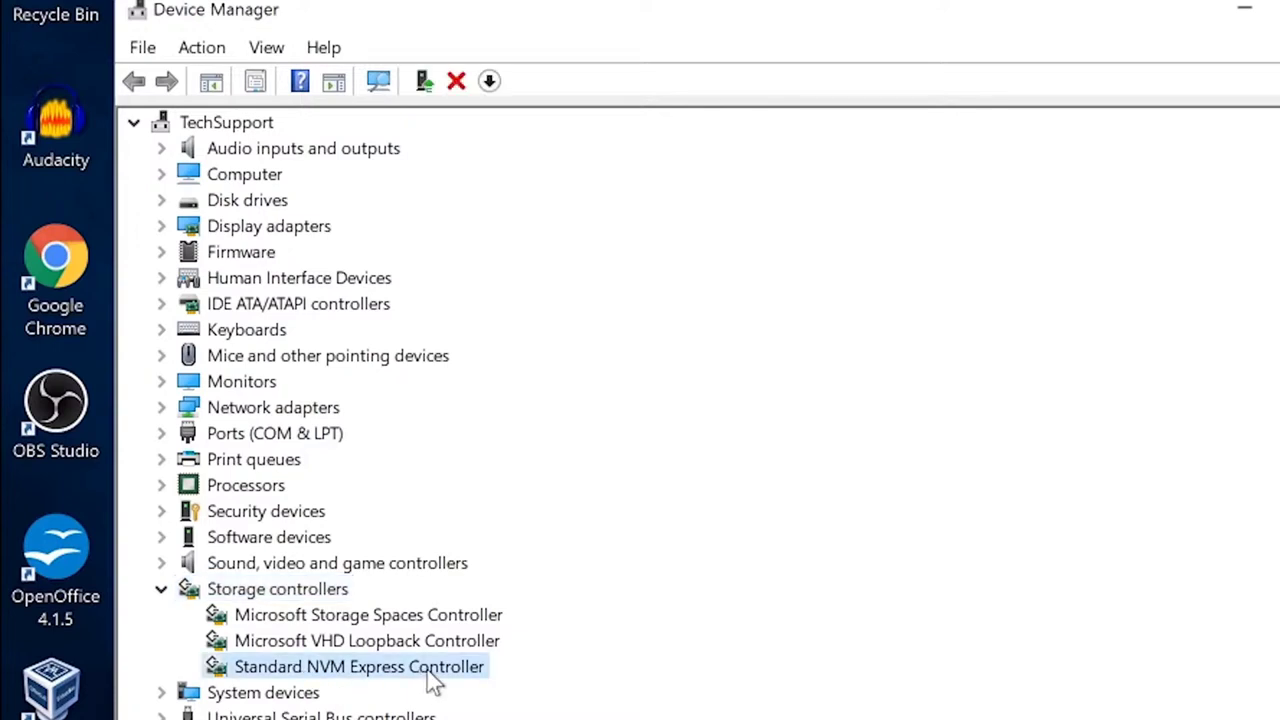
click(322, 645)
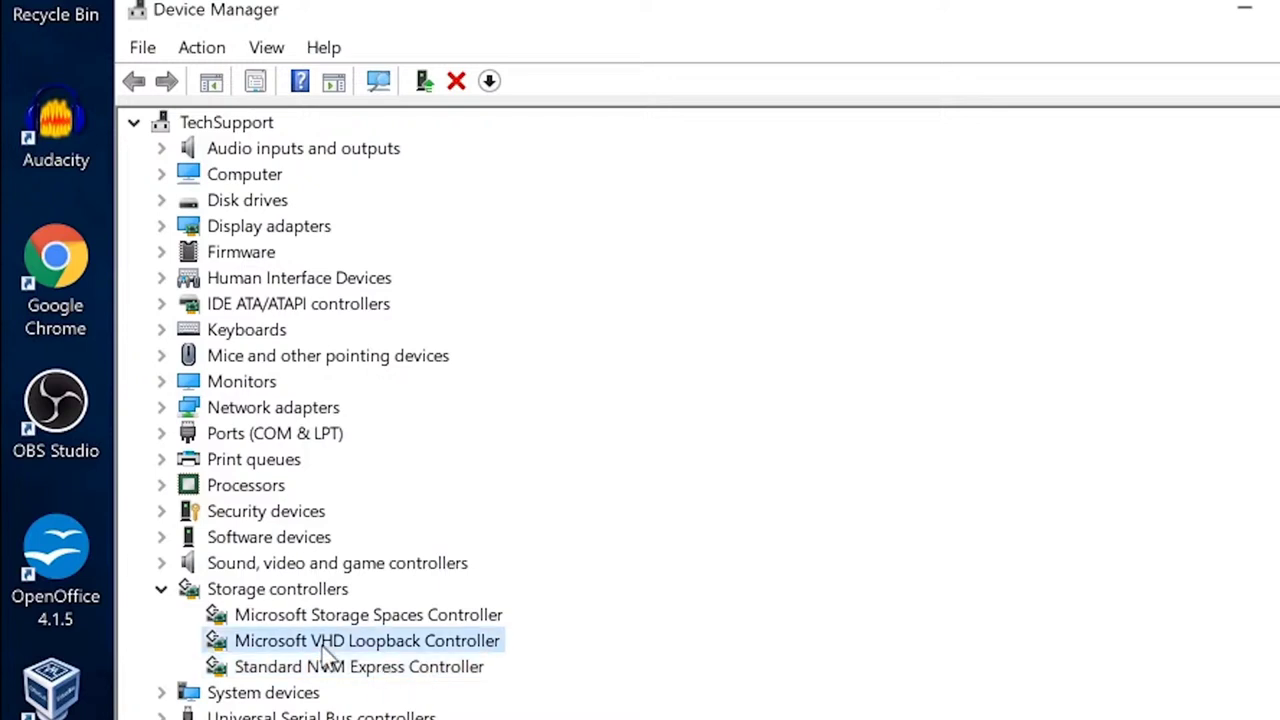
click(370, 620)
click(372, 645)
click(303, 668)
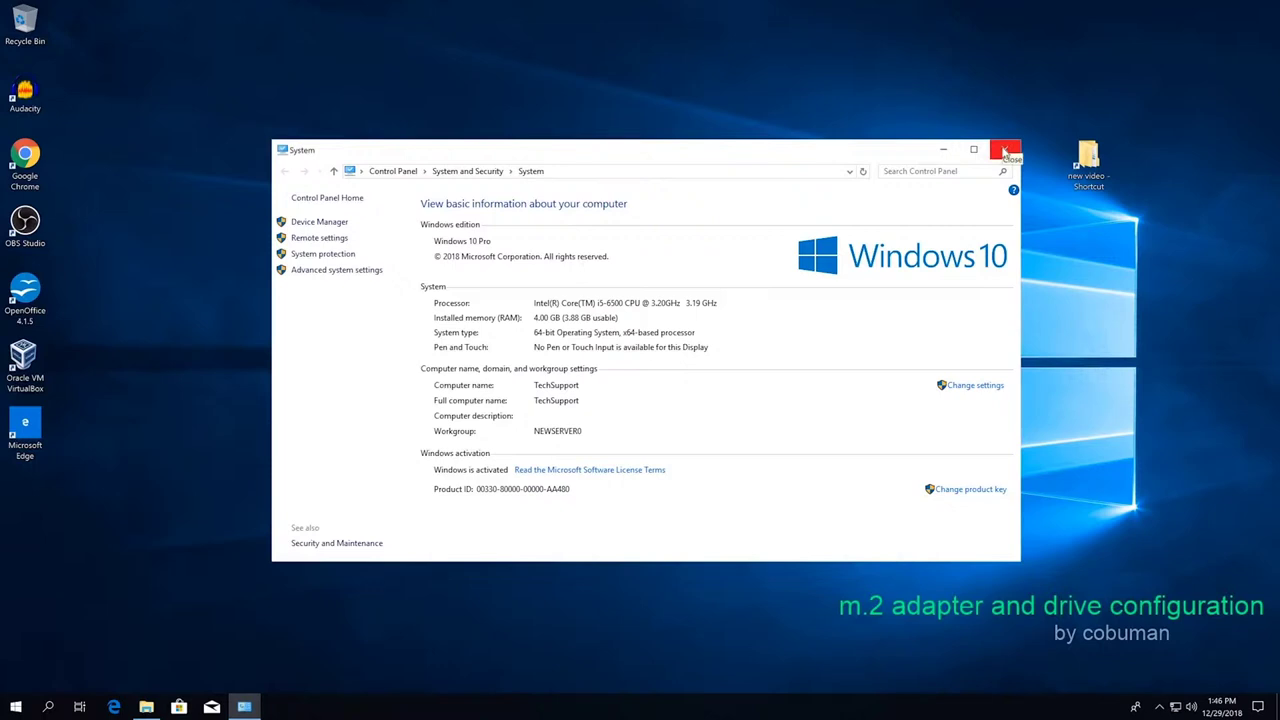
click(1004, 151)
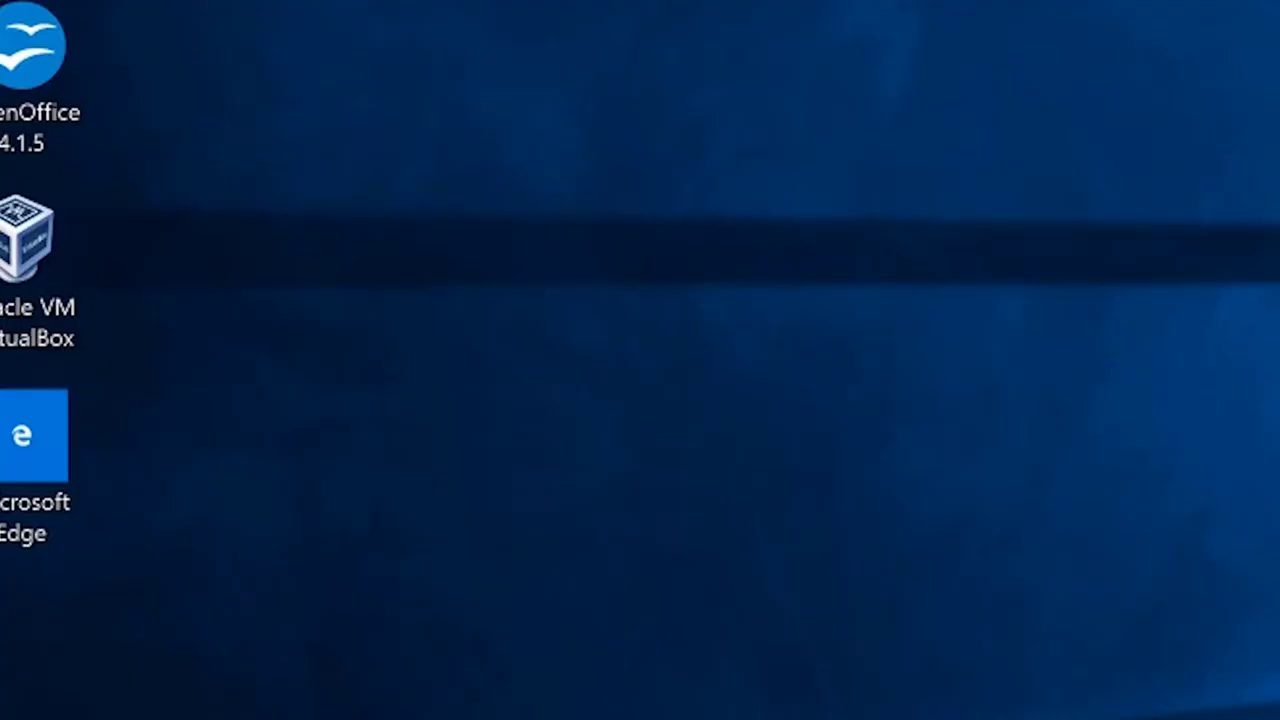
Search Windows for This PC and open Computer Management through its Manage option.
click(48, 707)
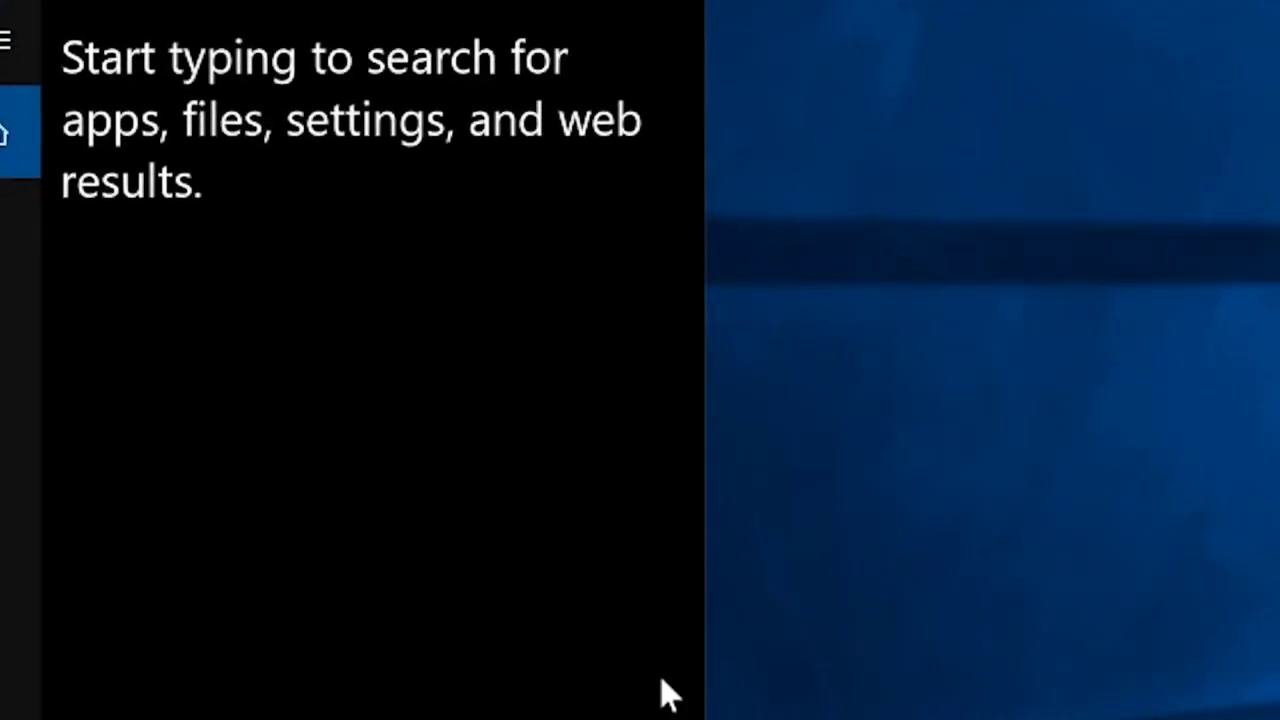
text(this)
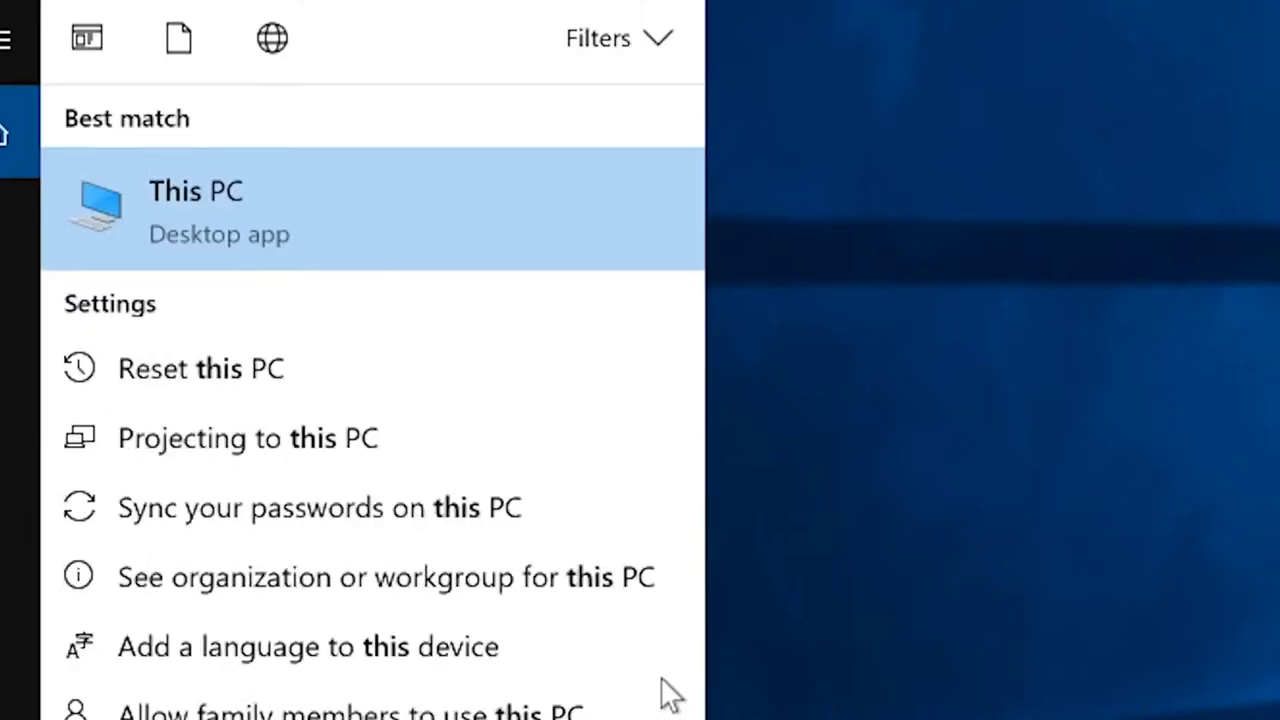
text( cp)
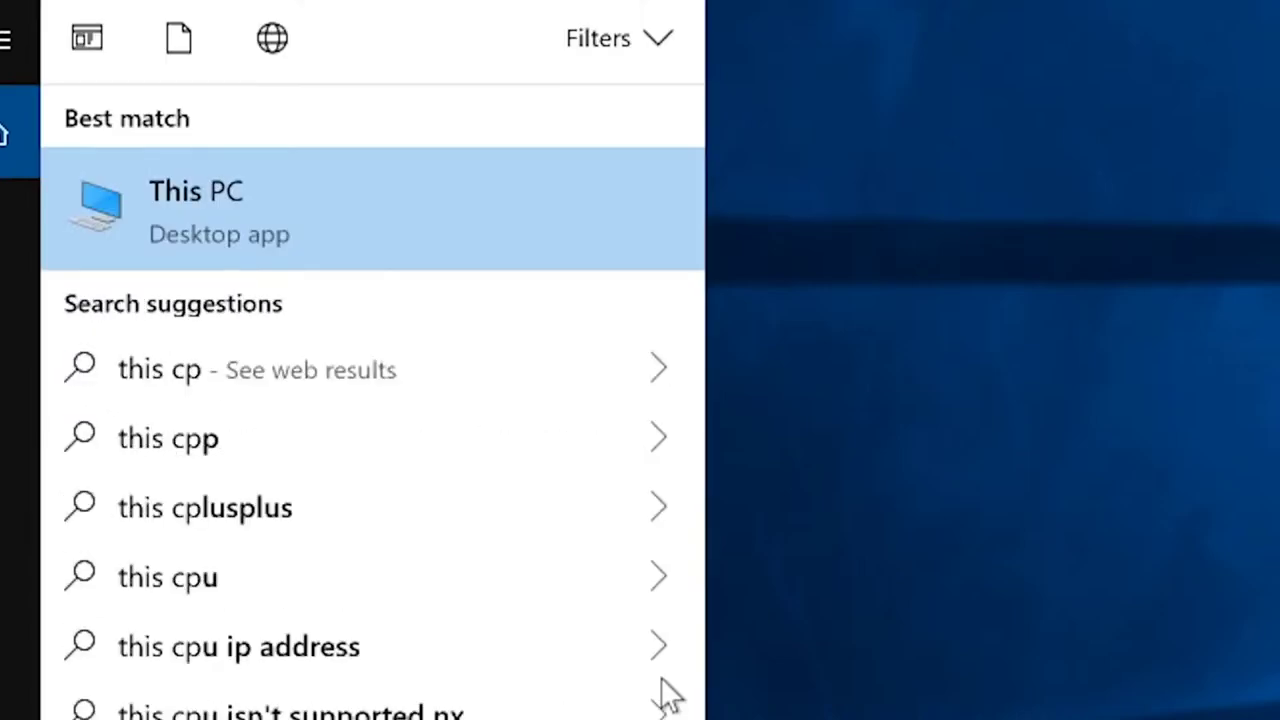
right_click(204, 215)
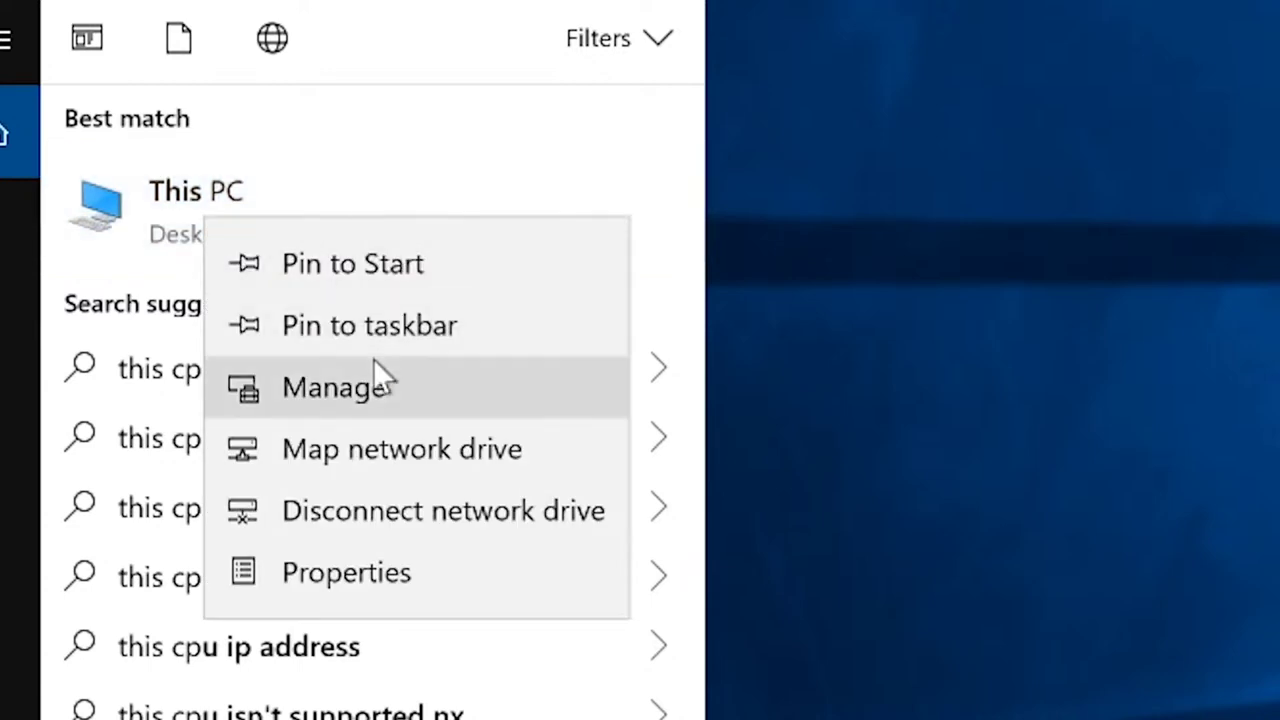
right_click(132, 204)
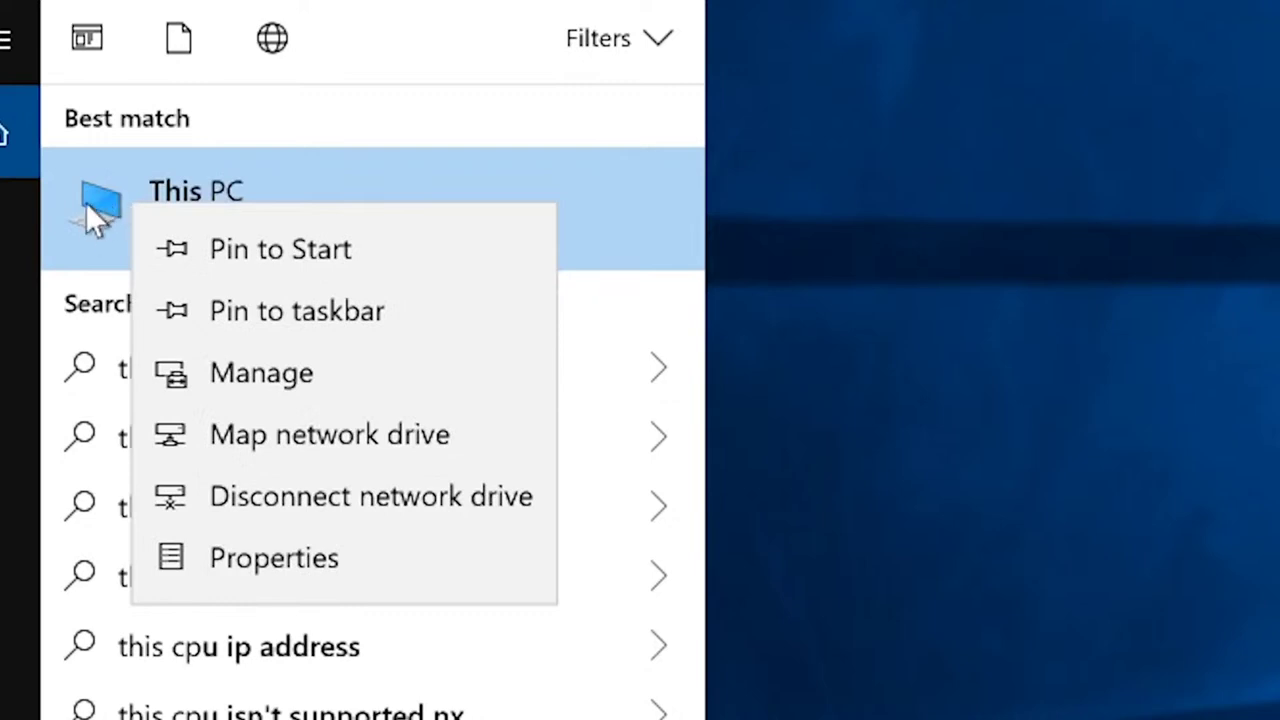
click(295, 380)
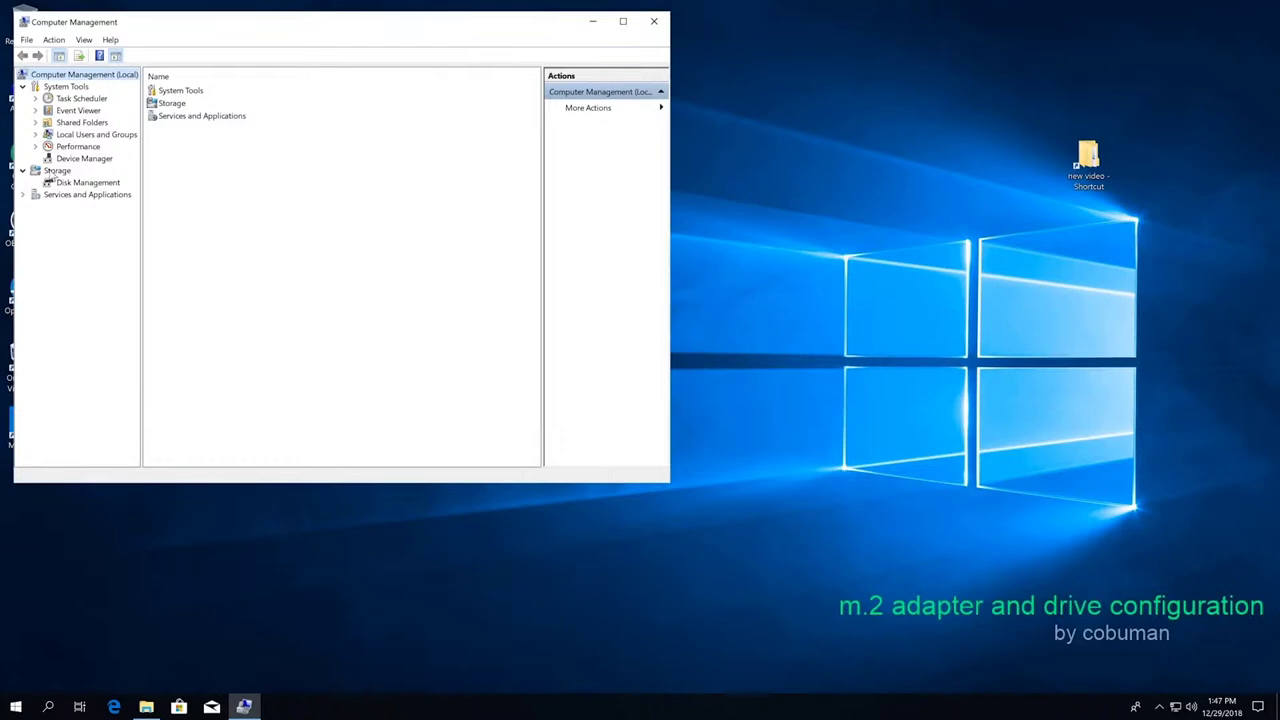
Open Disk Management under Storage and initialize Disk 2 with the GPT (GUID Partition Table) partition style.
click(56, 171)
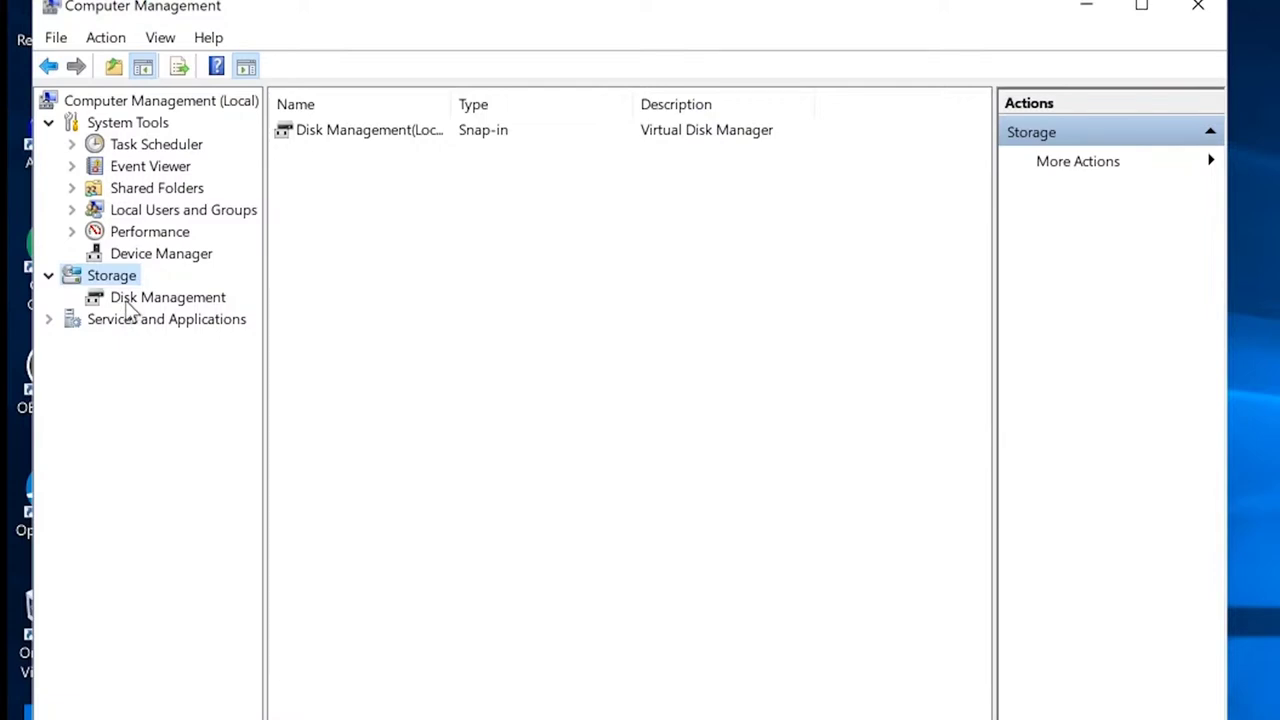
click(130, 300)
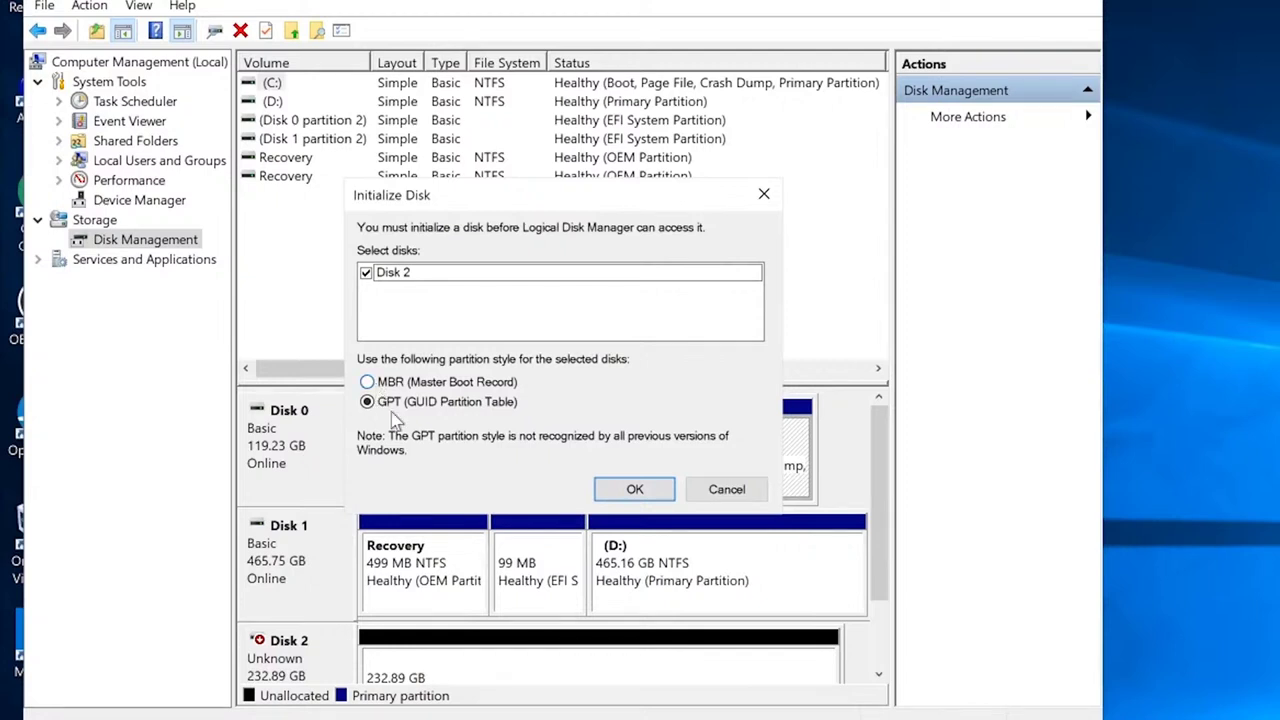
click(401, 384)
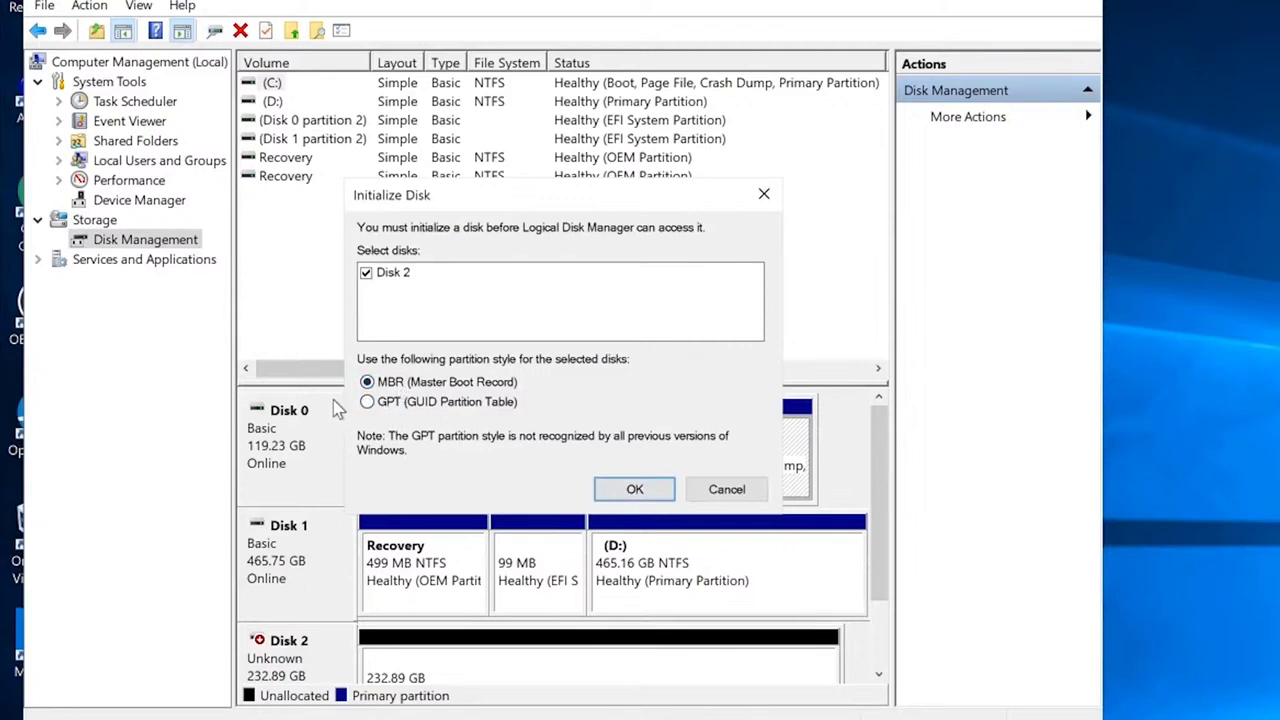
click(395, 413)
click(627, 488)
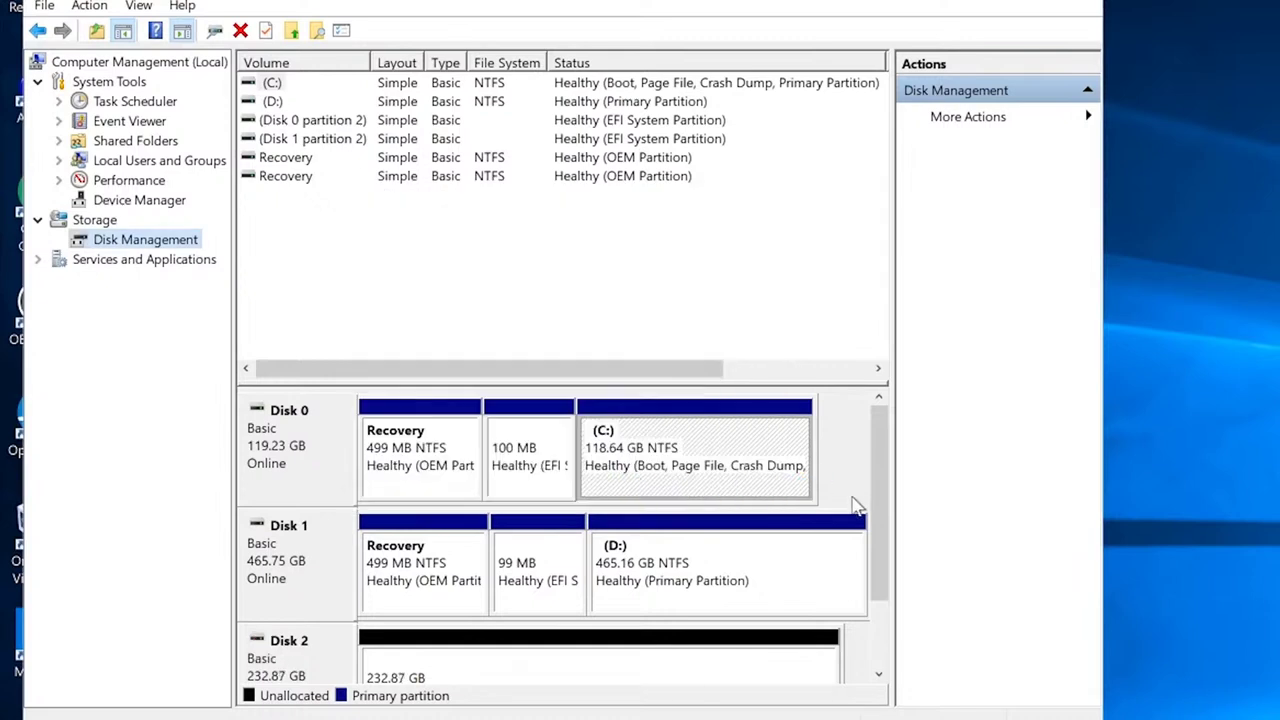
Examine Disk 2's unallocated space and place the This PC window beside Disk Management to compare the listed drives.
drag(885, 520, 885, 586)
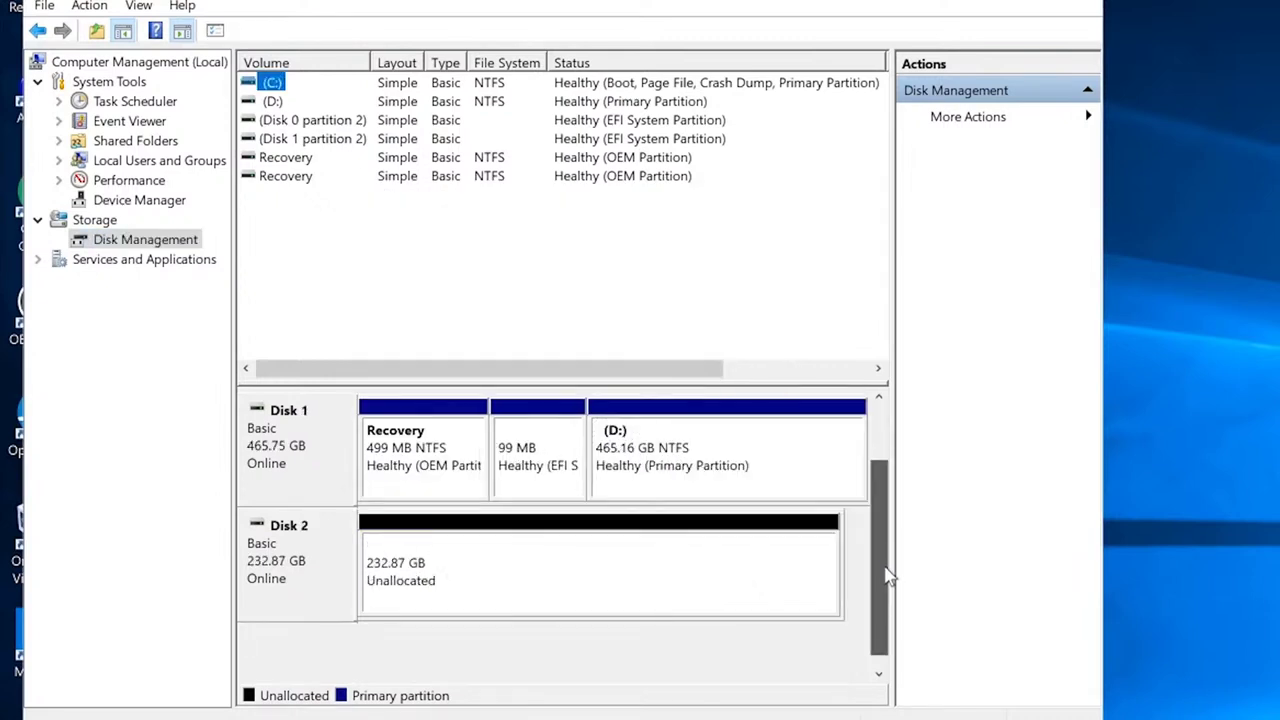
click(514, 572)
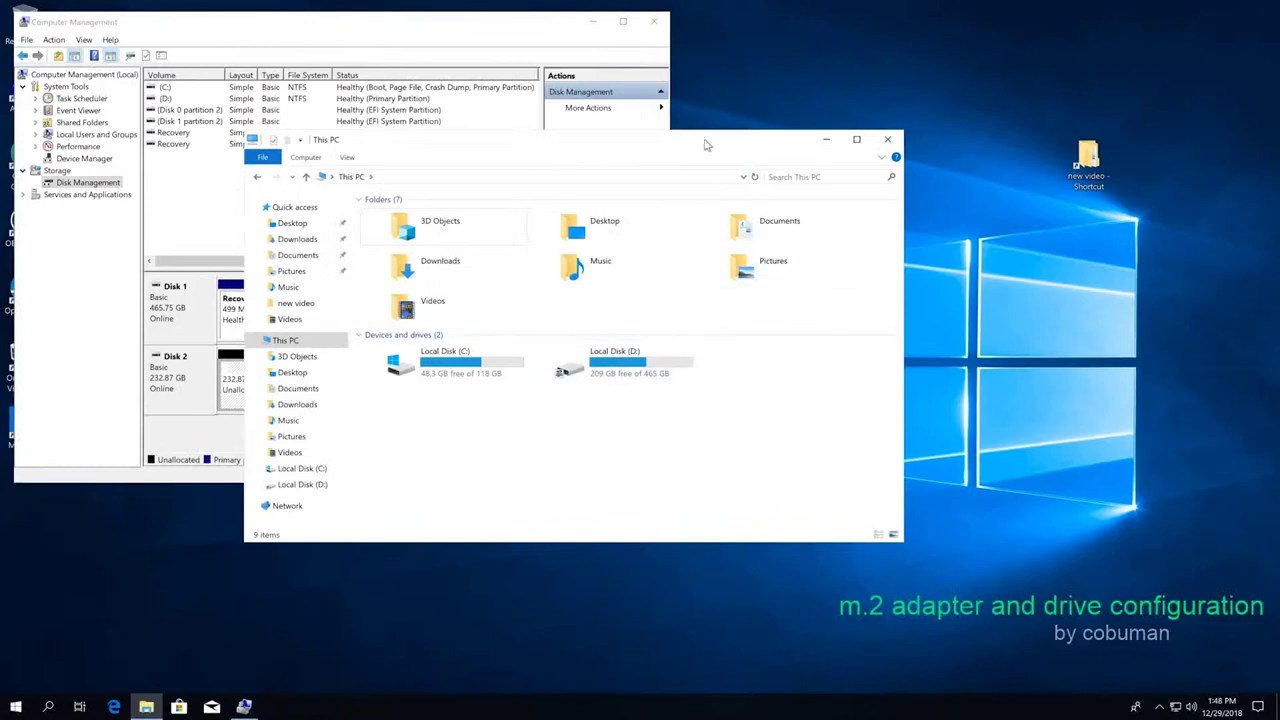
drag(705, 145, 825, 141)
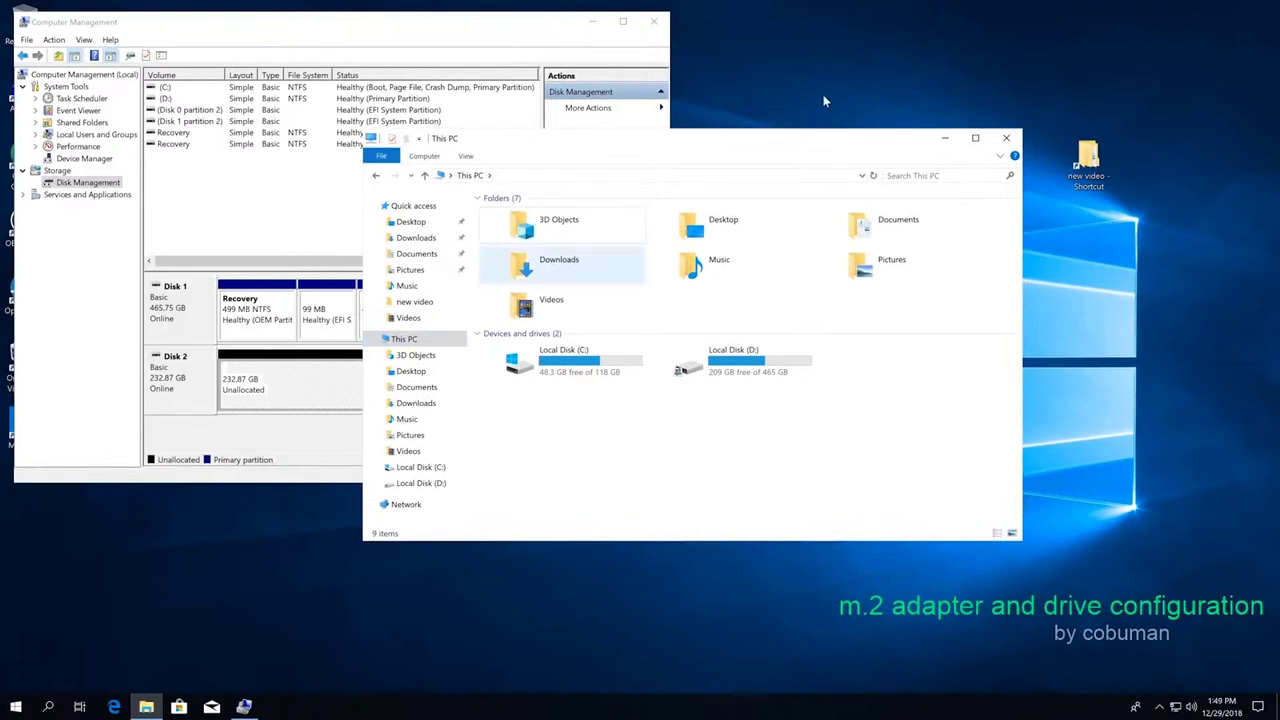
drag(749, 141, 767, 144)
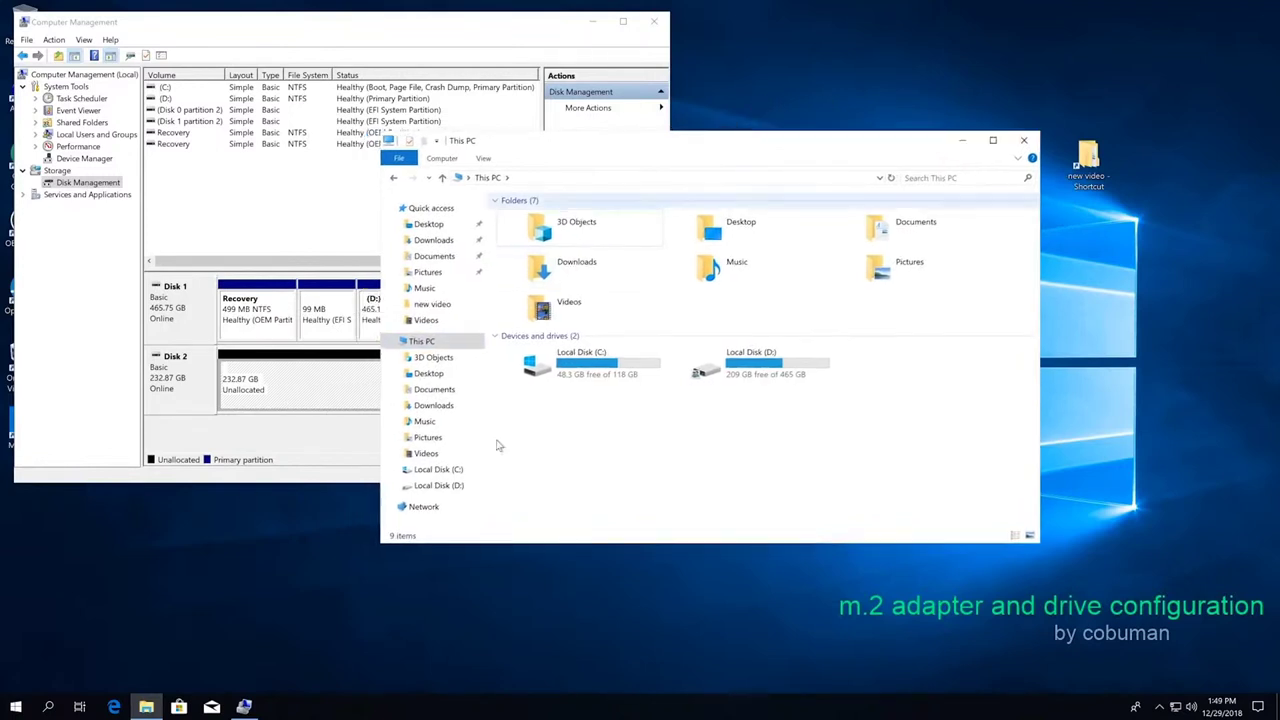
Start a new simple volume on Disk 2's unallocated space, using the full 238458 MB as the volume size.
click(311, 383)
right_click(311, 383)
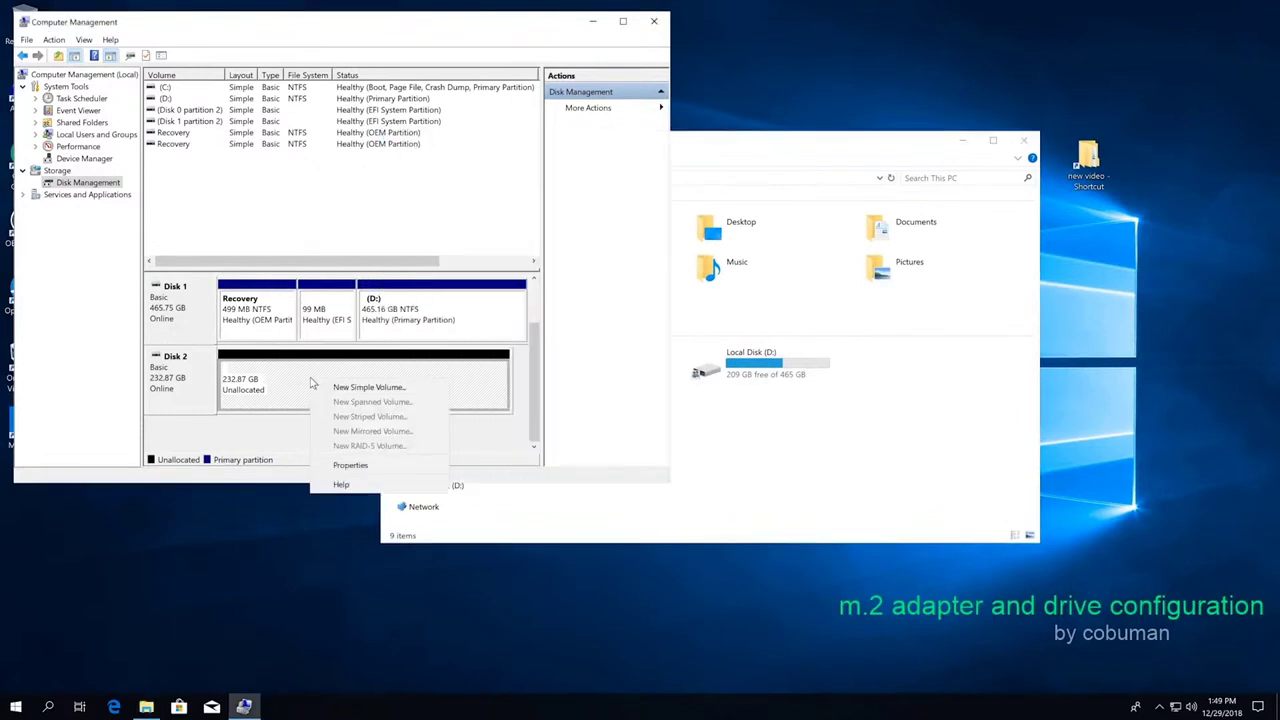
right_click(269, 378)
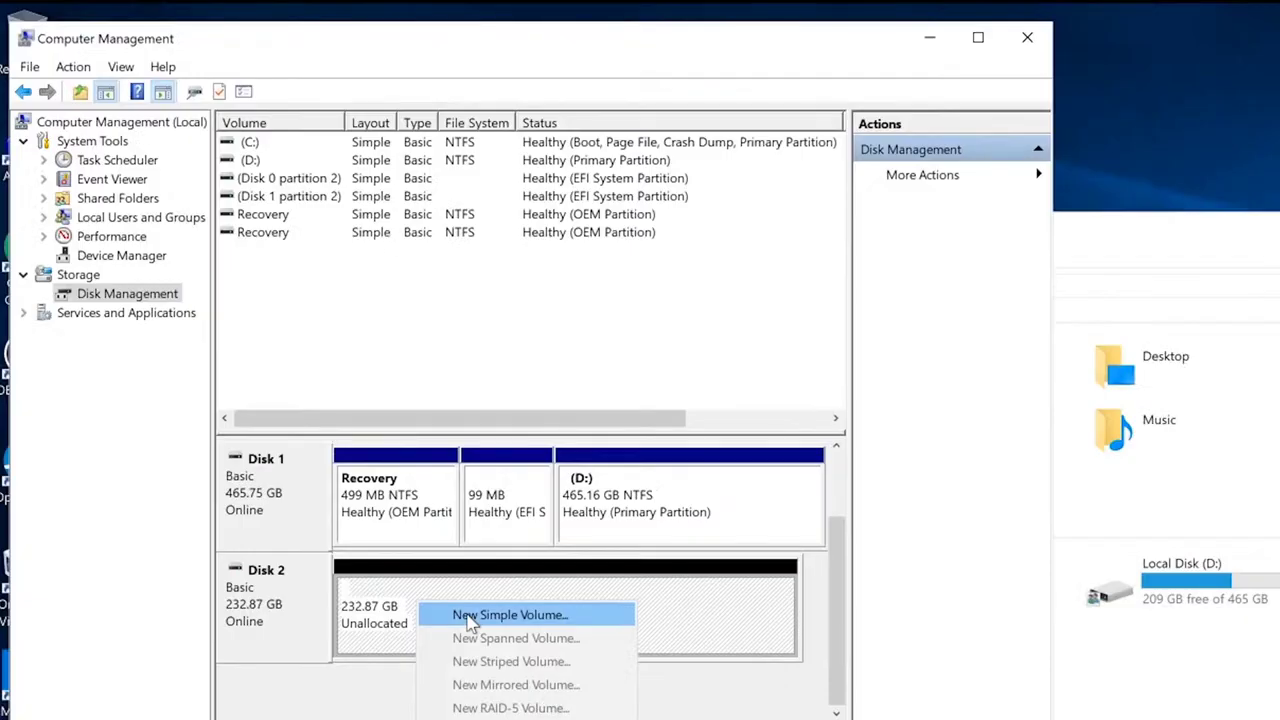
click(470, 620)
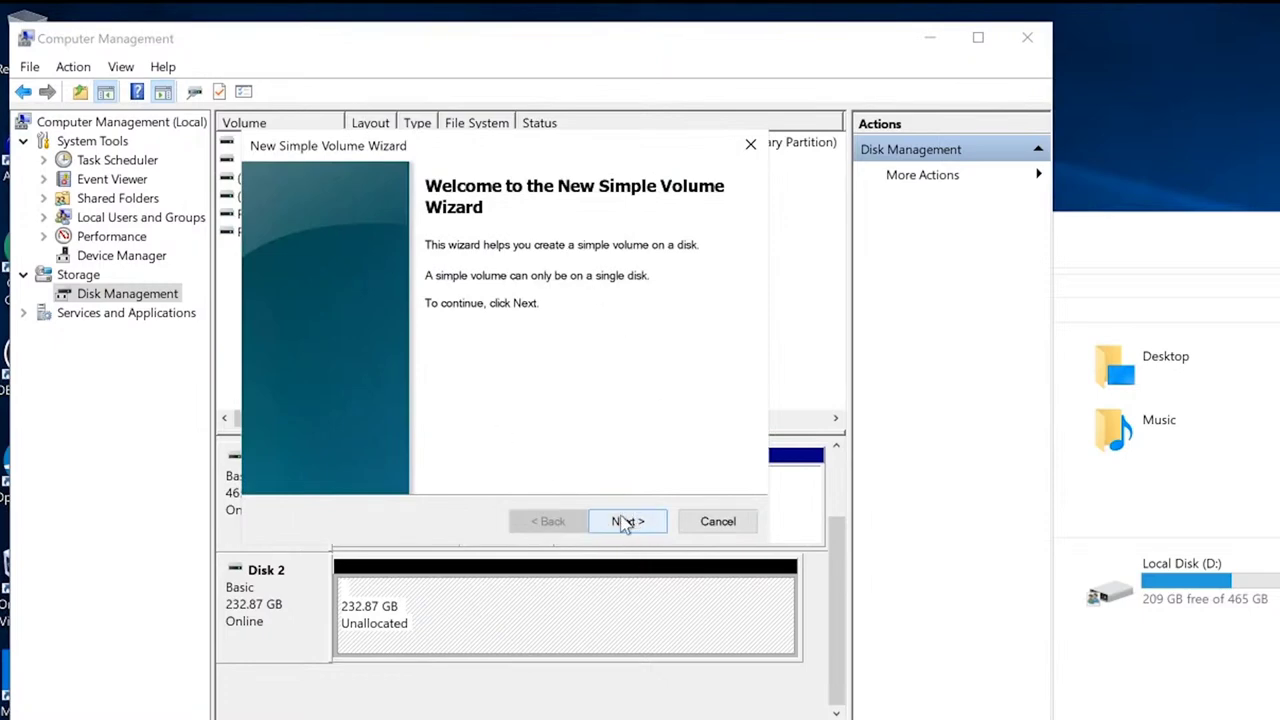
click(623, 522)
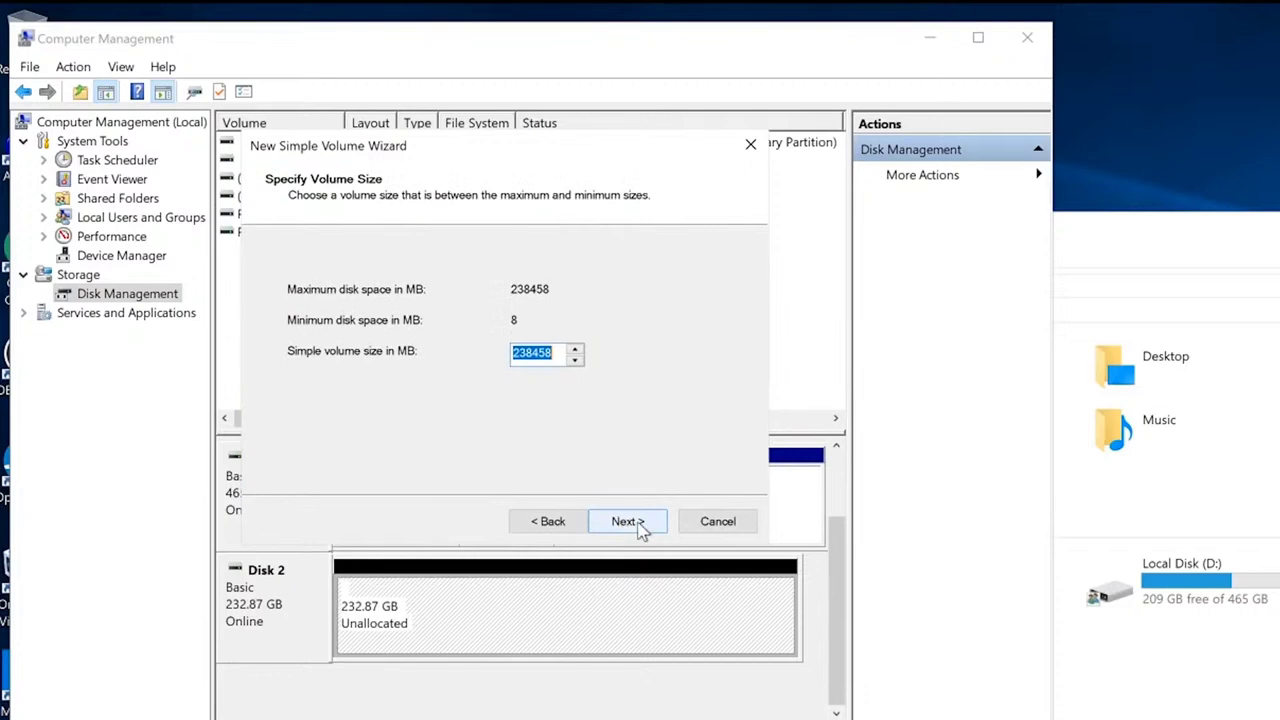
click(627, 522)
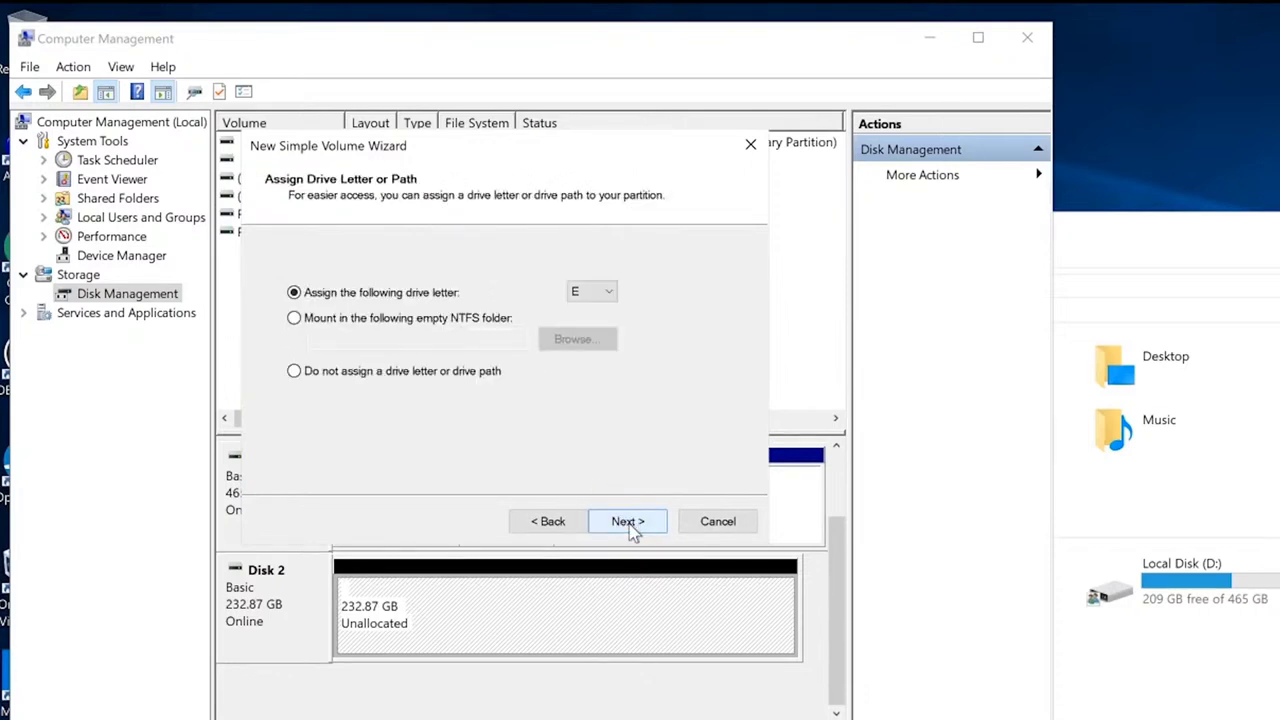
Review the available drive letters and assign E to the new volume.
click(606, 293)
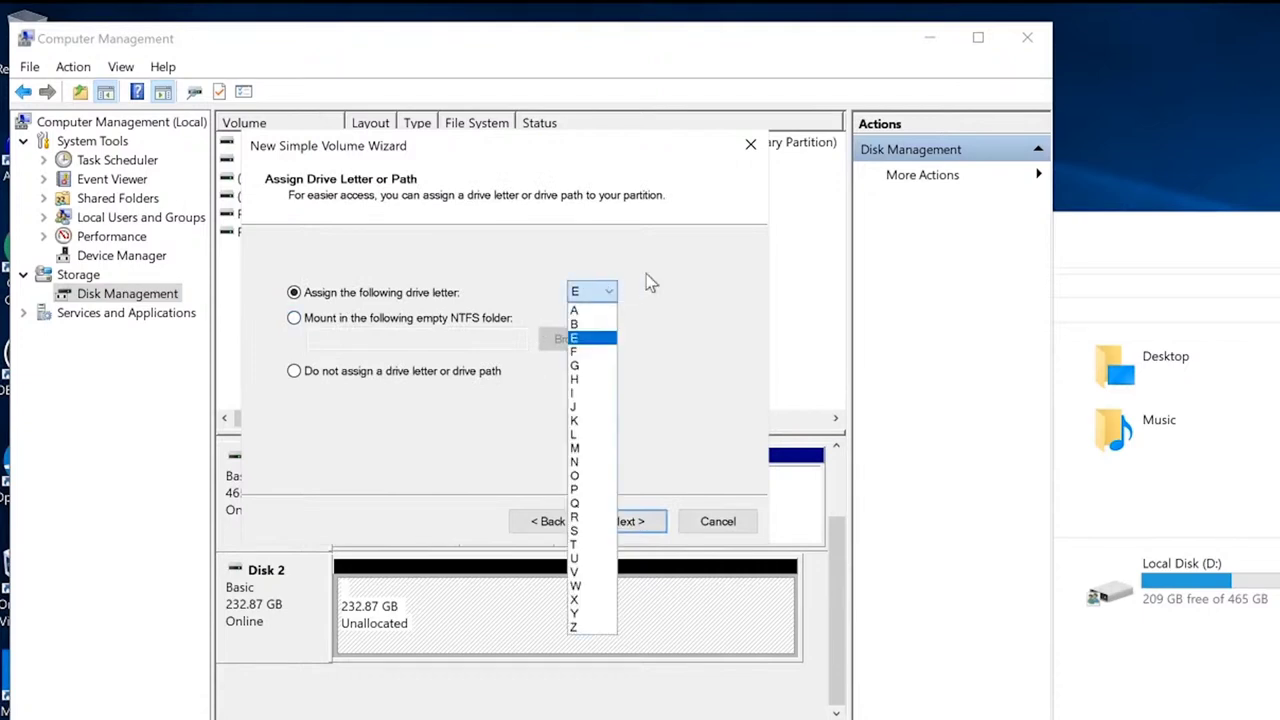
click(645, 285)
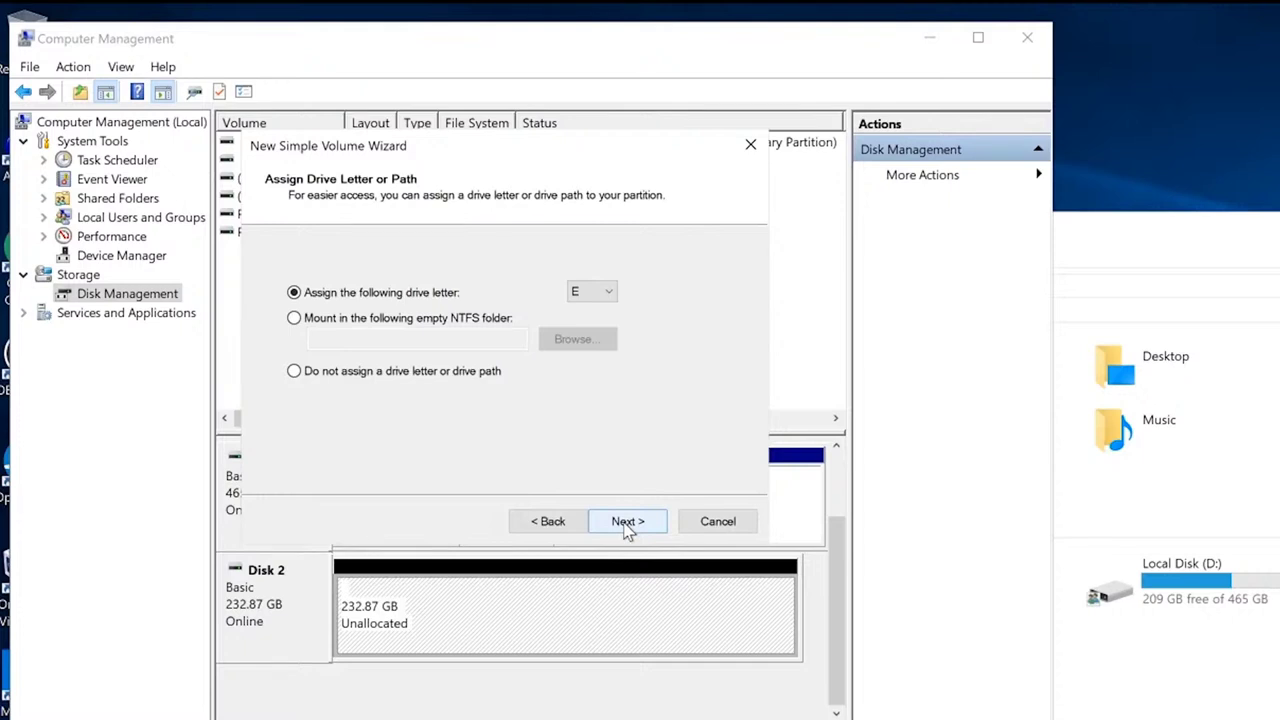
click(624, 521)
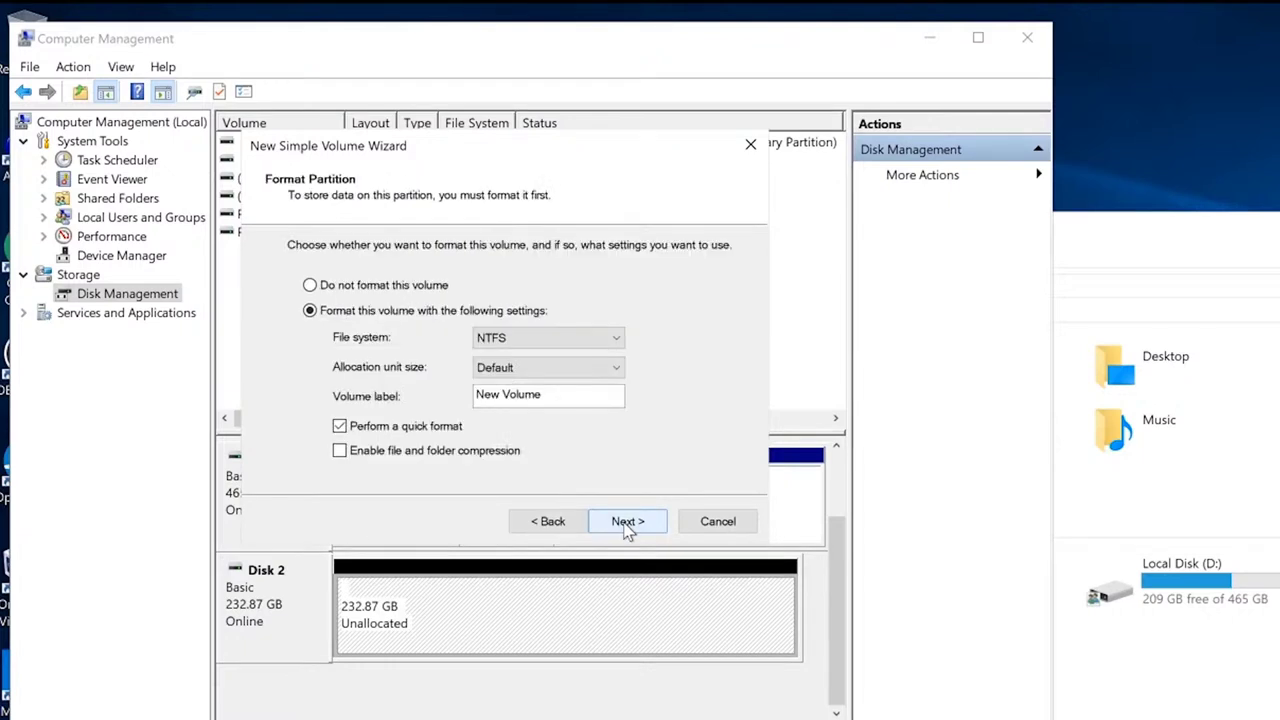
Quick-format the volume as NTFS with the default allocation unit size and the label Adobe Cache, and finish creating it.
click(556, 343)
click(553, 342)
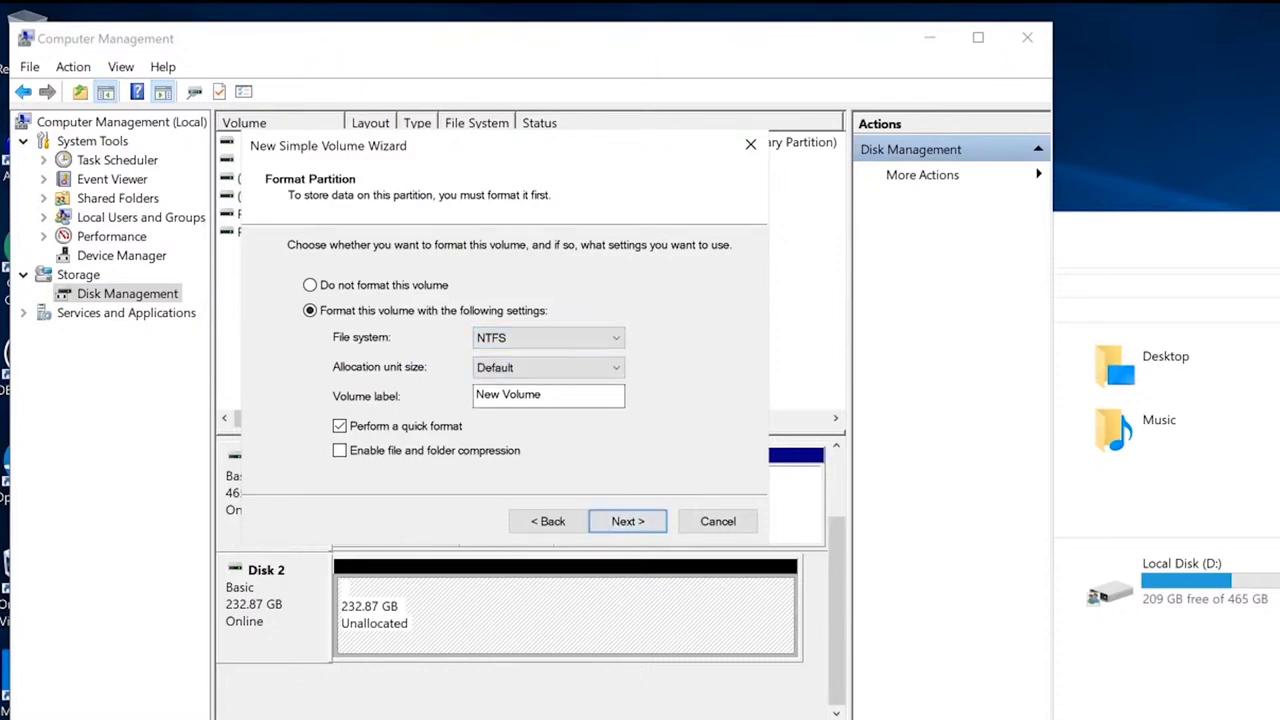
drag(610, 395, 474, 395)
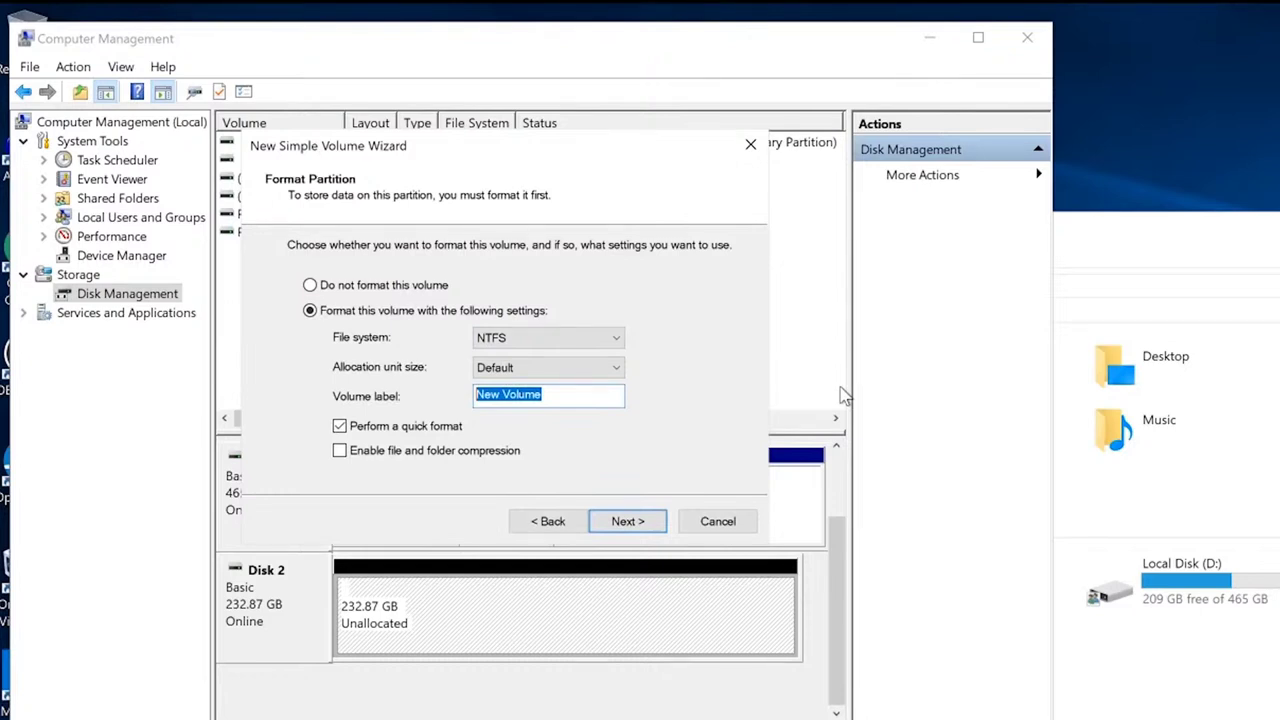
text(A)
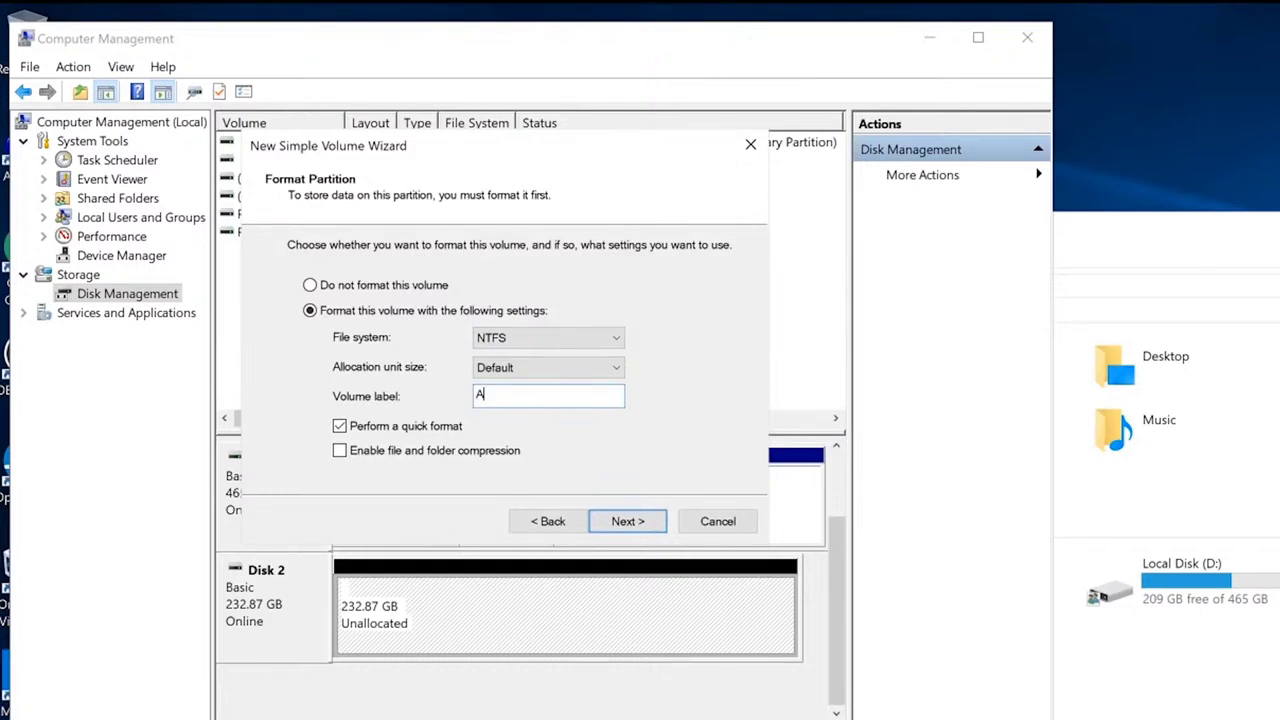
text(dobe Cache)
click(643, 527)
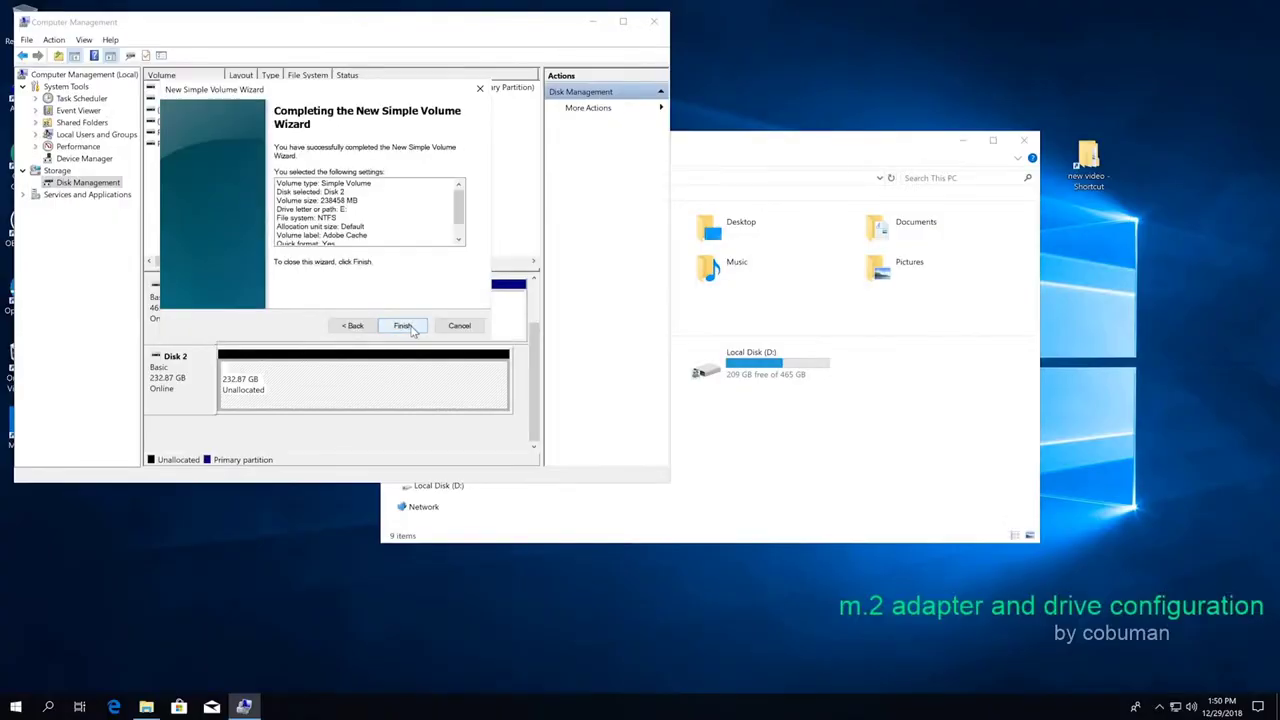
click(412, 329)
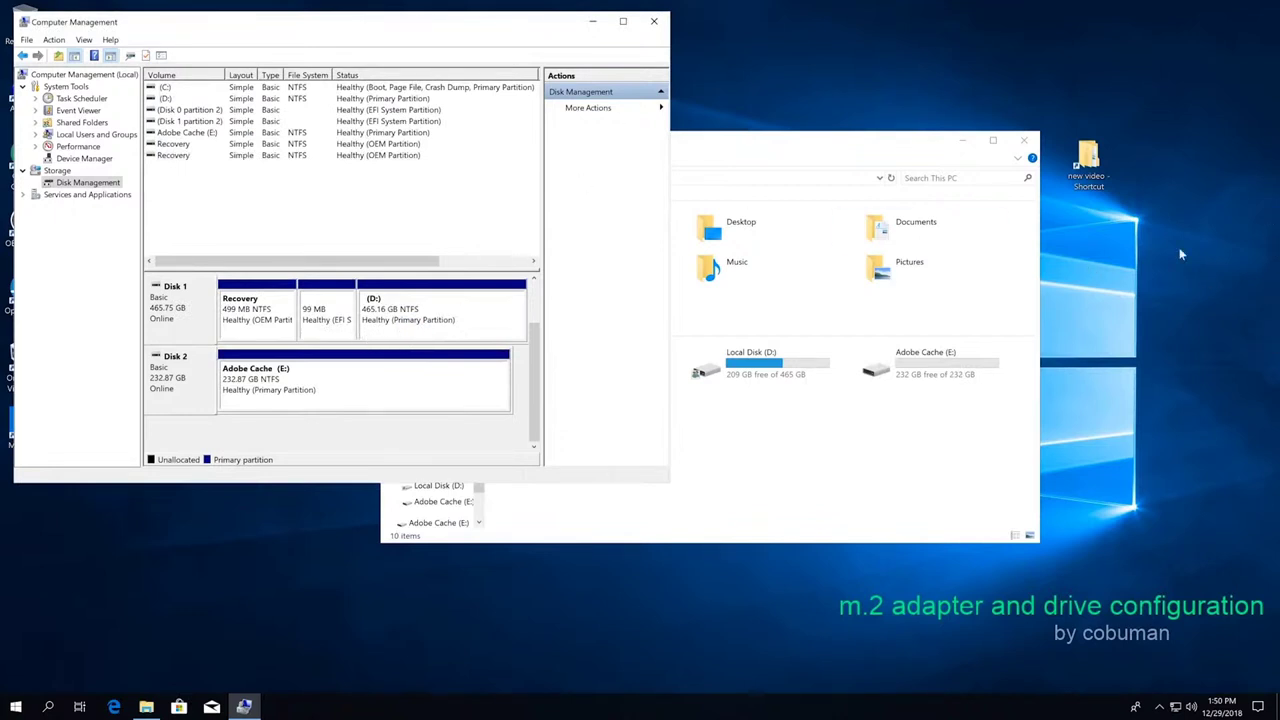
Close Computer Management, open the new Adobe Cache (E:) drive to check its contents, and return to This PC.
click(948, 370)
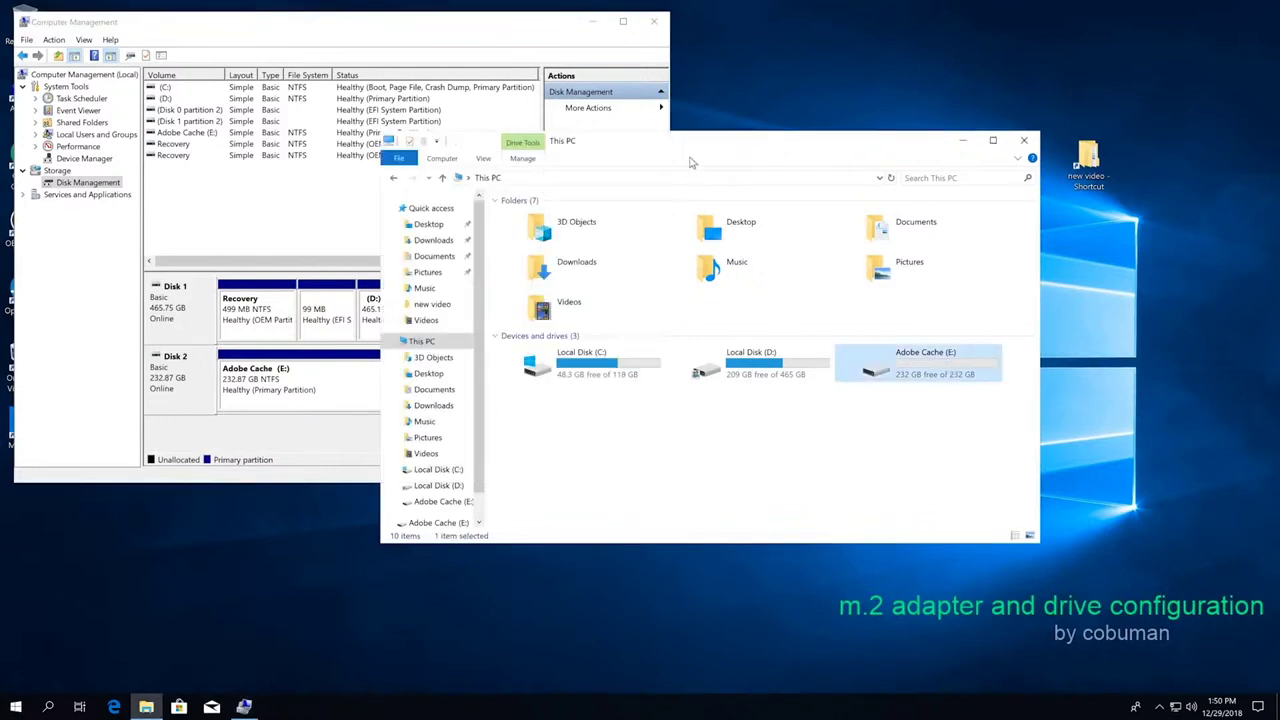
click(650, 26)
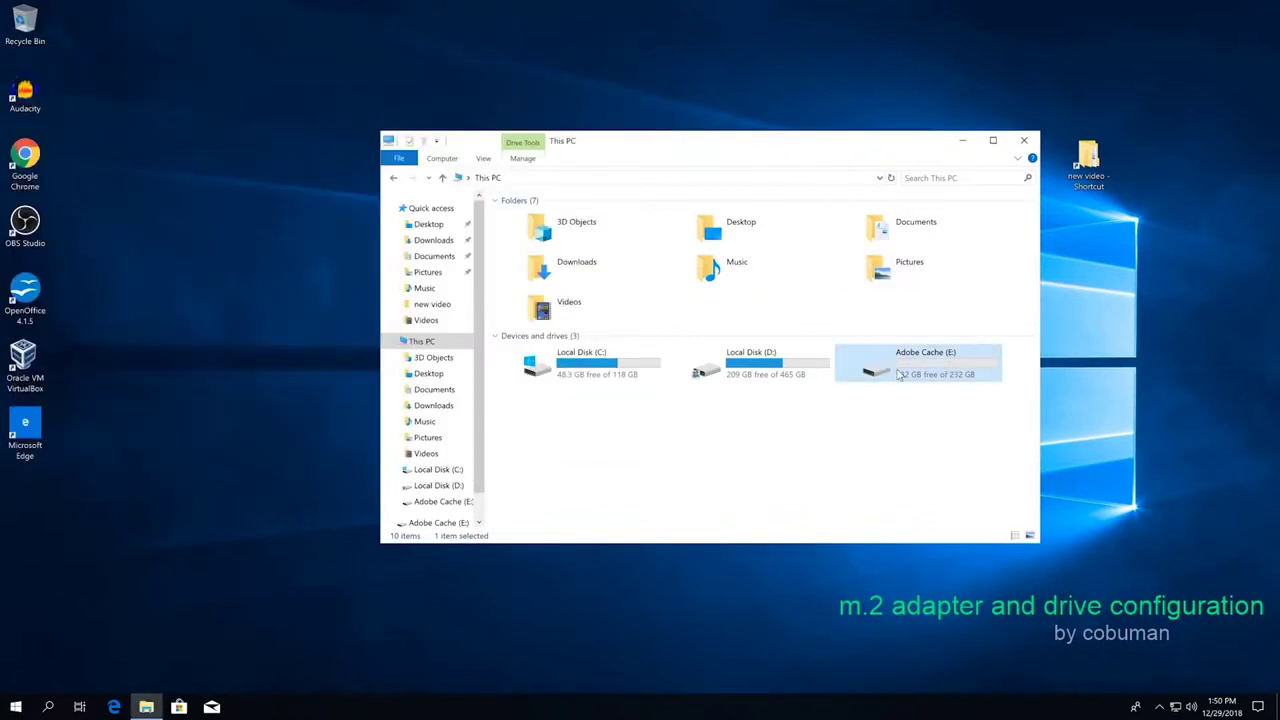
double_click(900, 370)
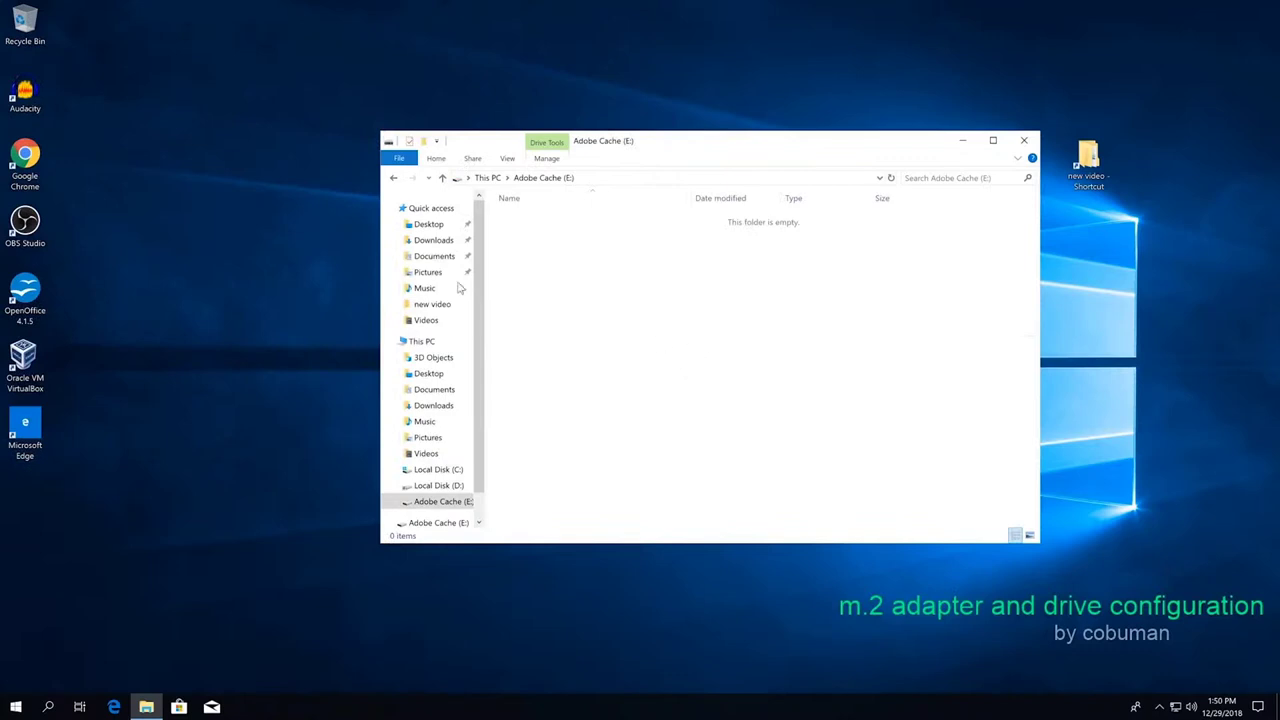
click(396, 177)
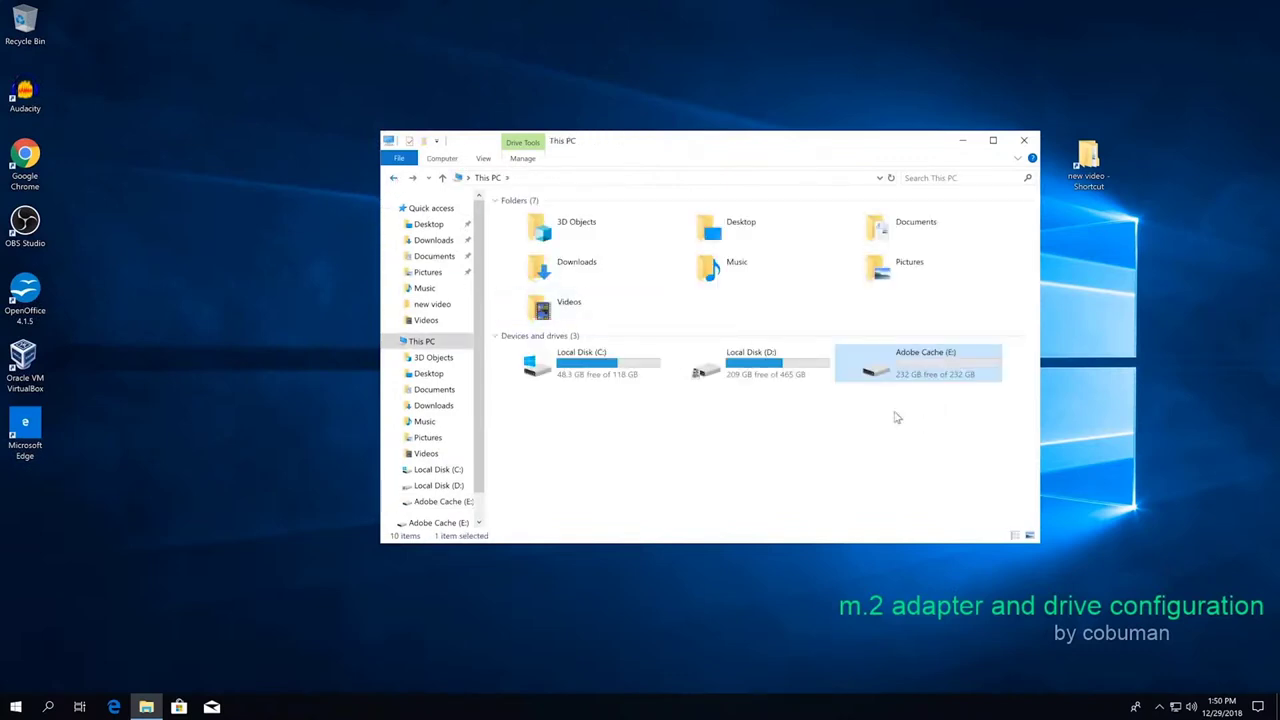
Compare the free space and total size of the Adobe Cache (E:) and Local Disk (D:) drives.
mouse_move(915, 377)
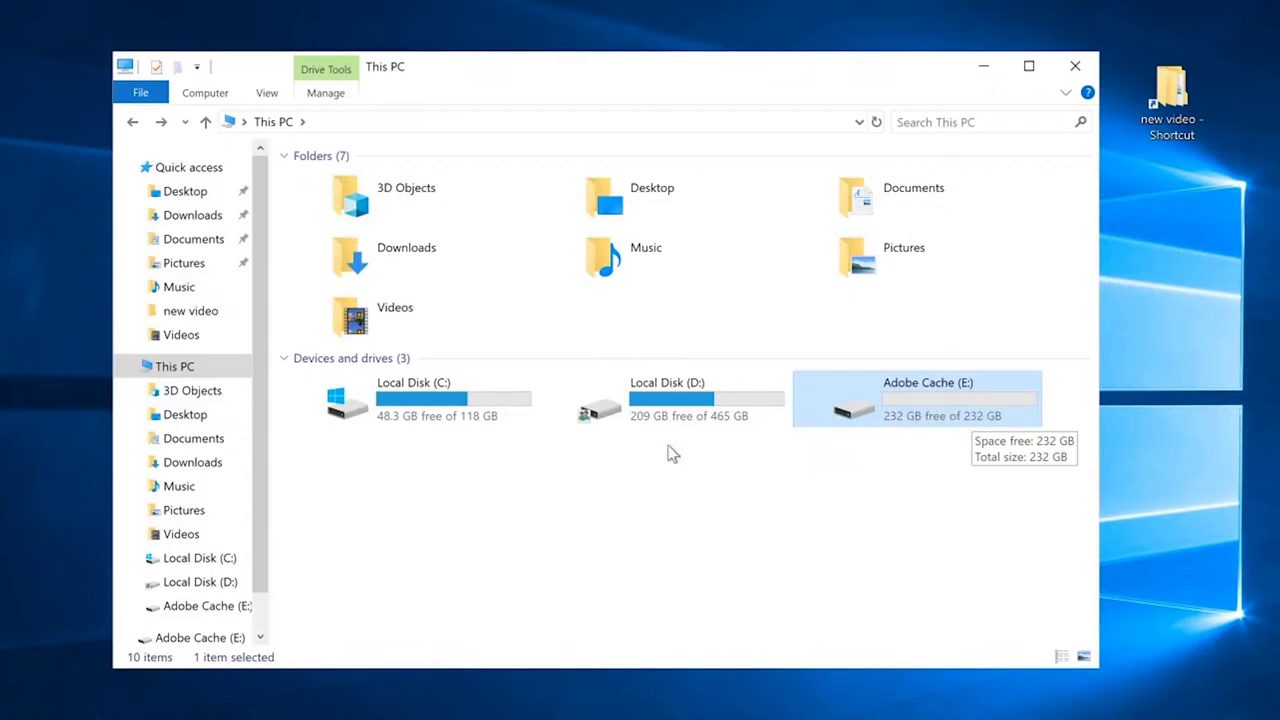
click(726, 490)
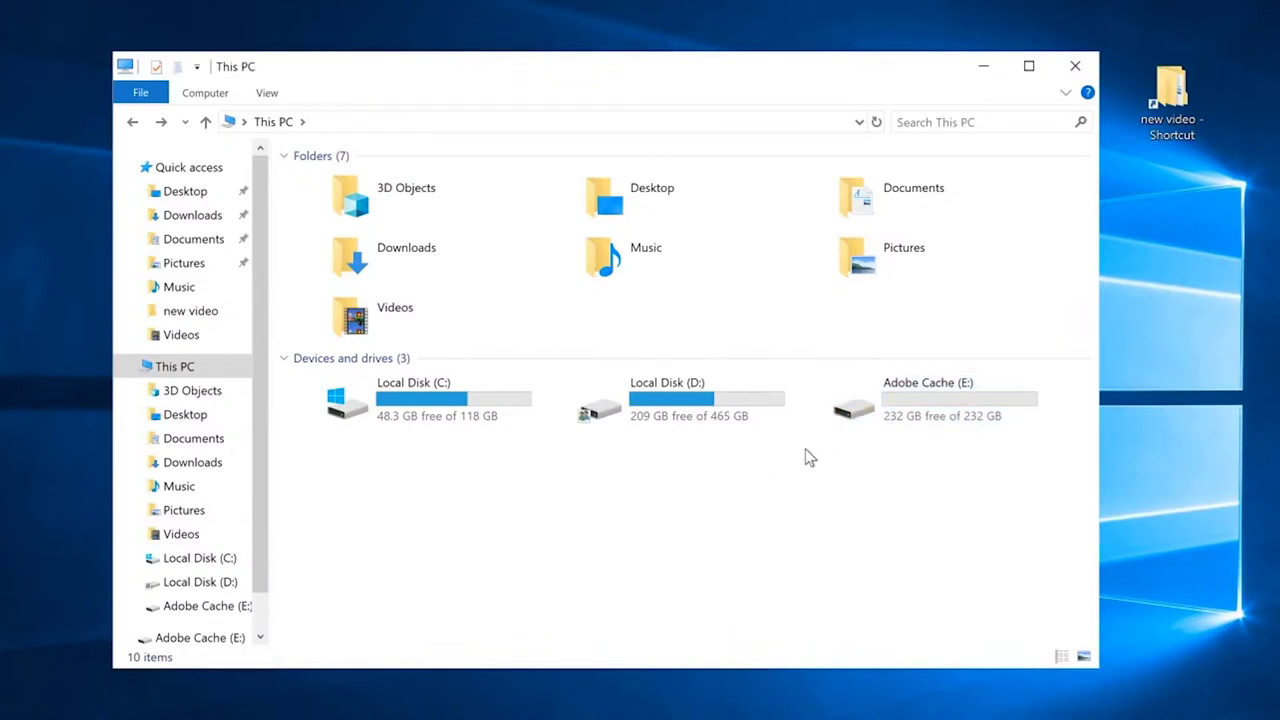
mouse_move(898, 416)
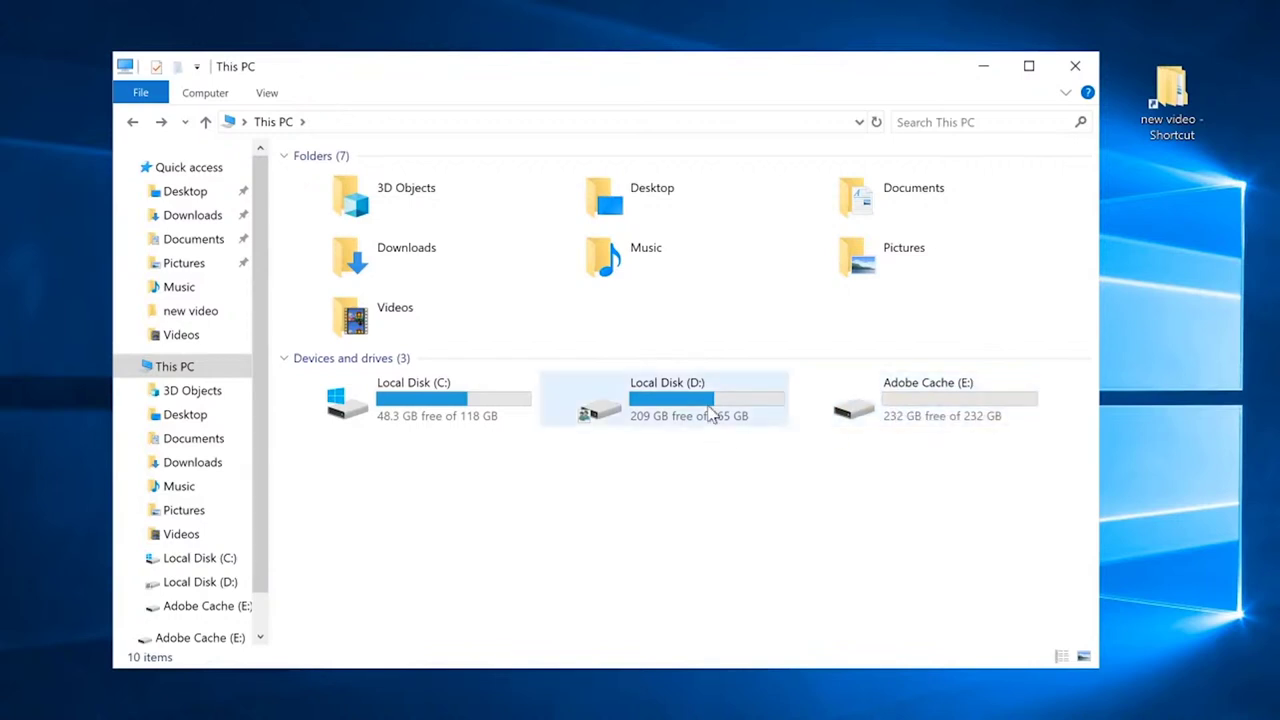
mouse_move(686, 410)
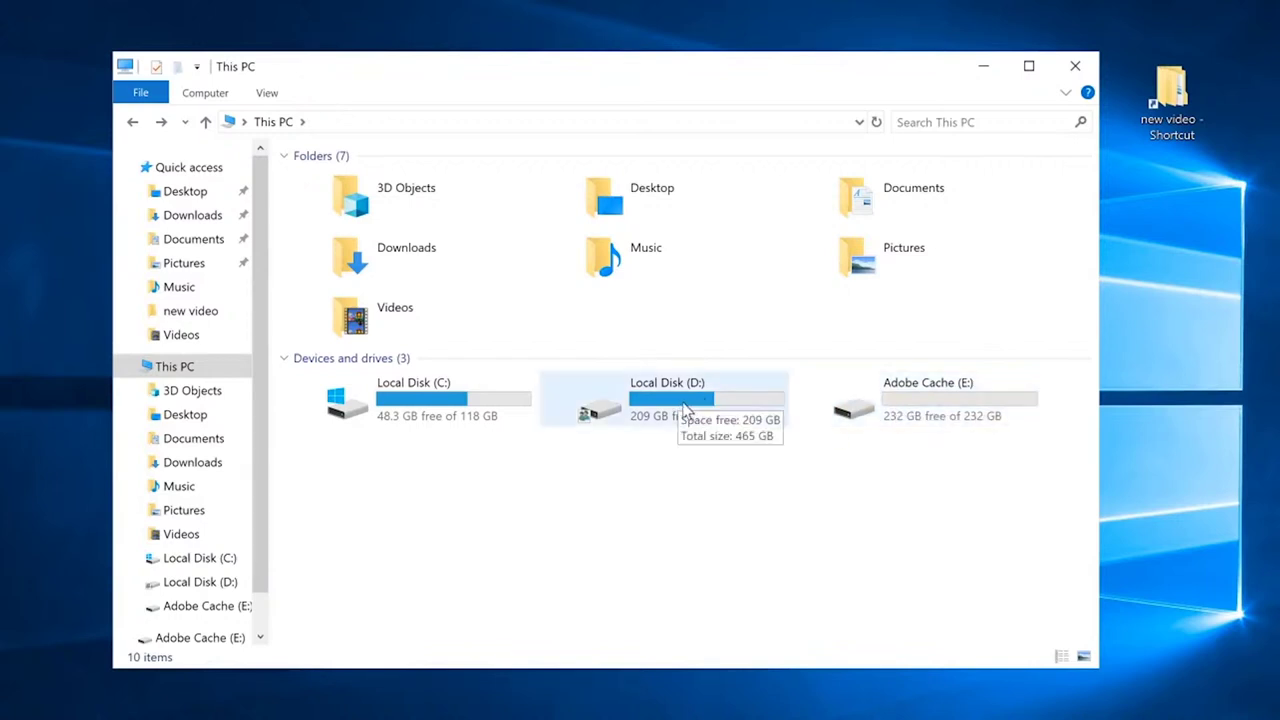